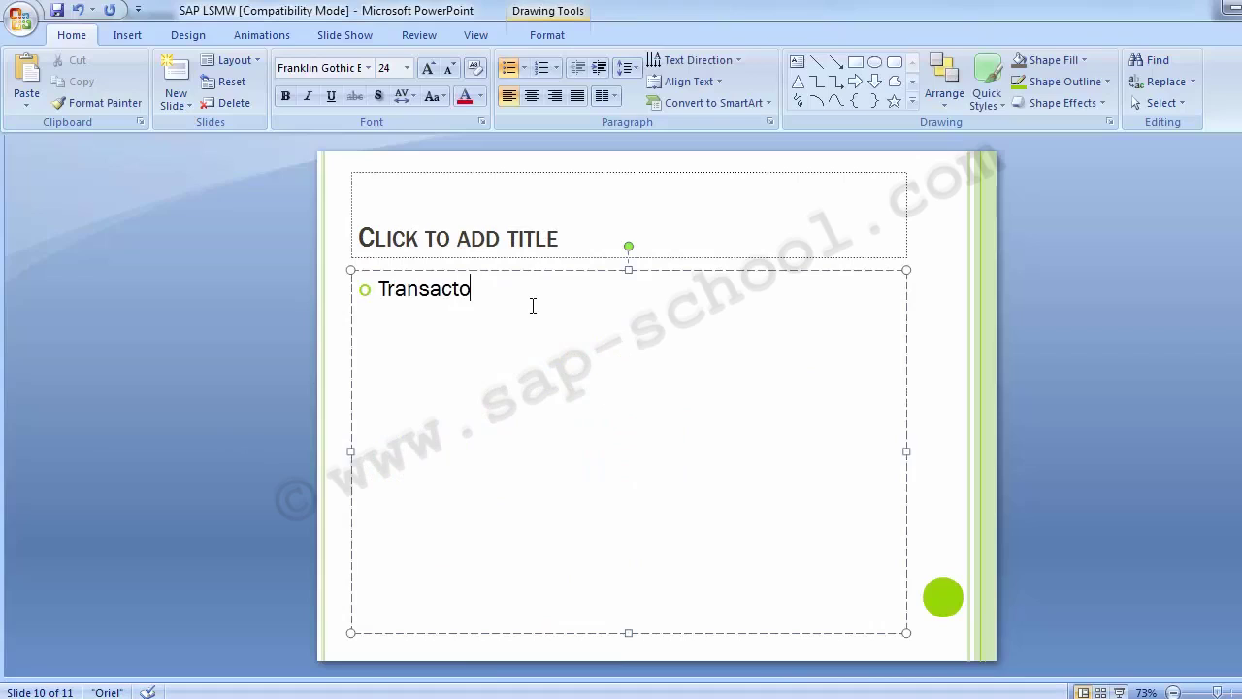
Step: Enter the bullet "Transaction Code: LSMW" in the slide's content placeholder
key(BackSpace)
text(ion COde)
key(BackSpace)
key(BackSpace)
key(BackSpace)
text(ode: LSMW)
key(Return)
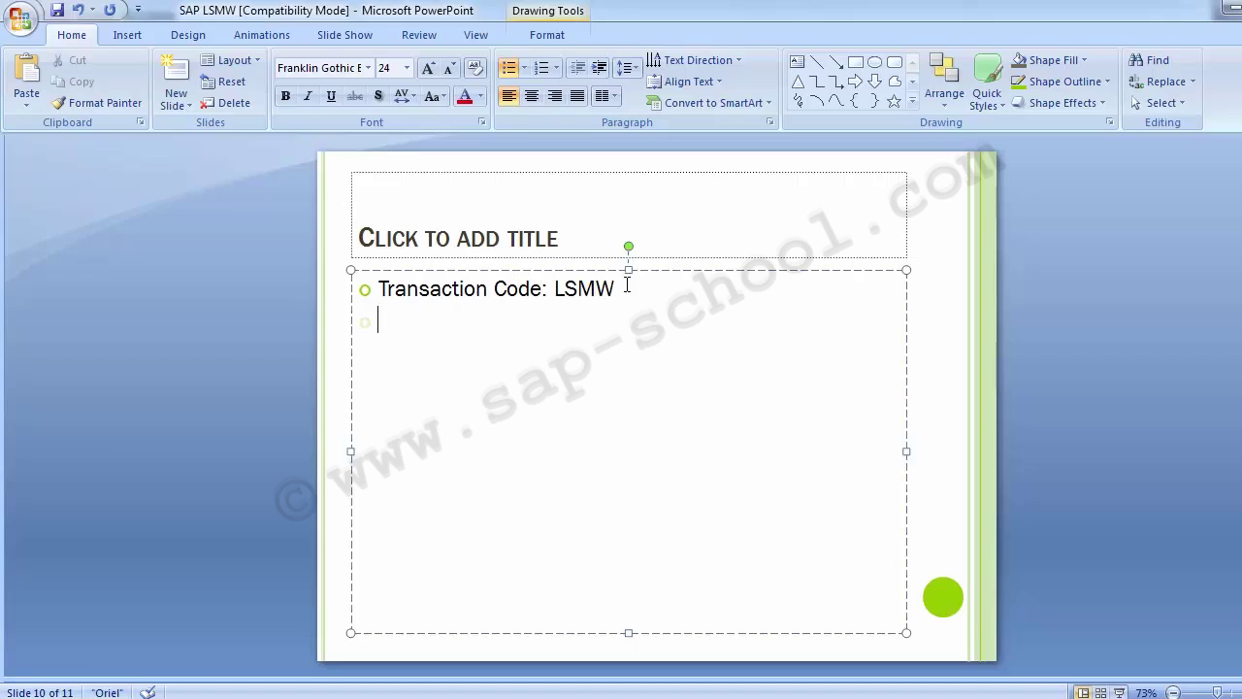
drag(622, 289, 554, 288)
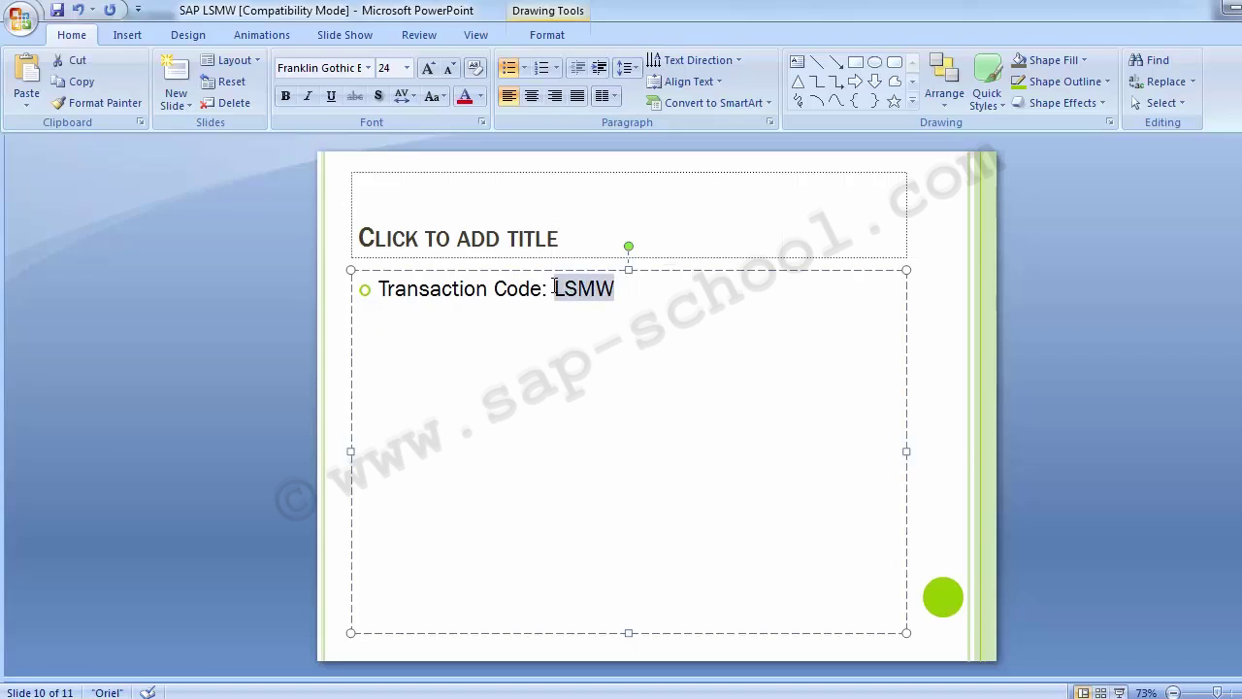
click(316, 297)
Step: Switch to the SAP Easy Access window and start transaction LSMW
click(566, 697)
click(615, 656)
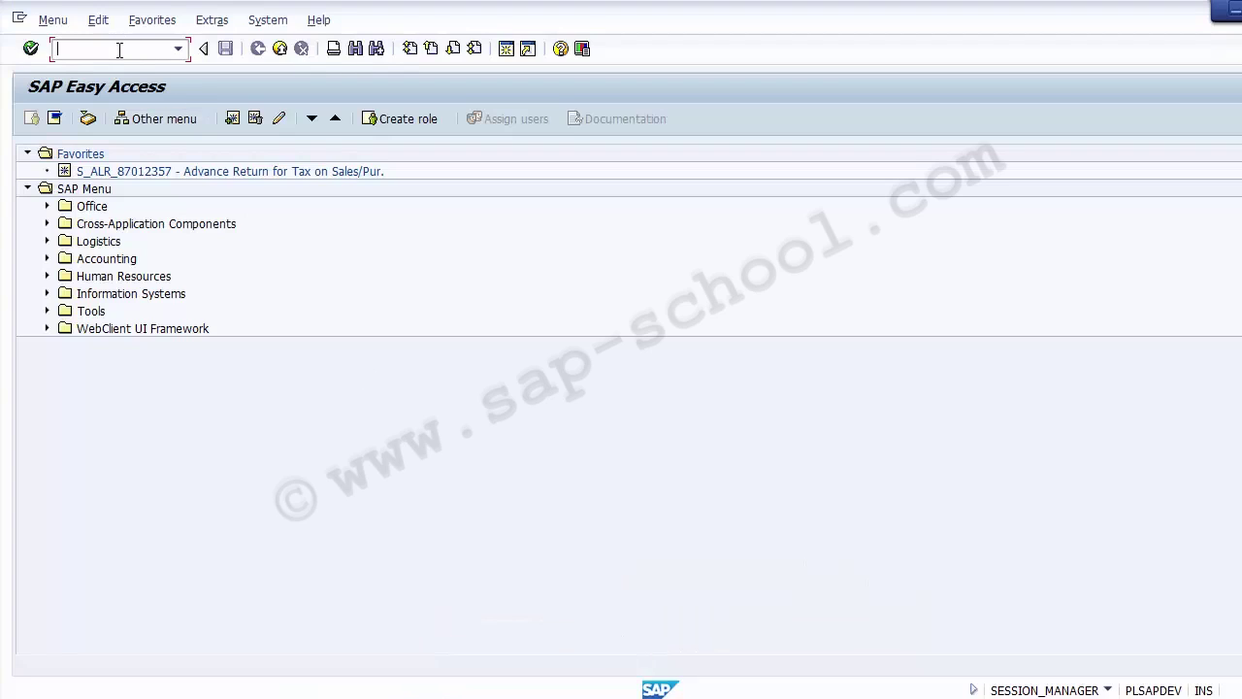
text(LSMW)
key(Return)
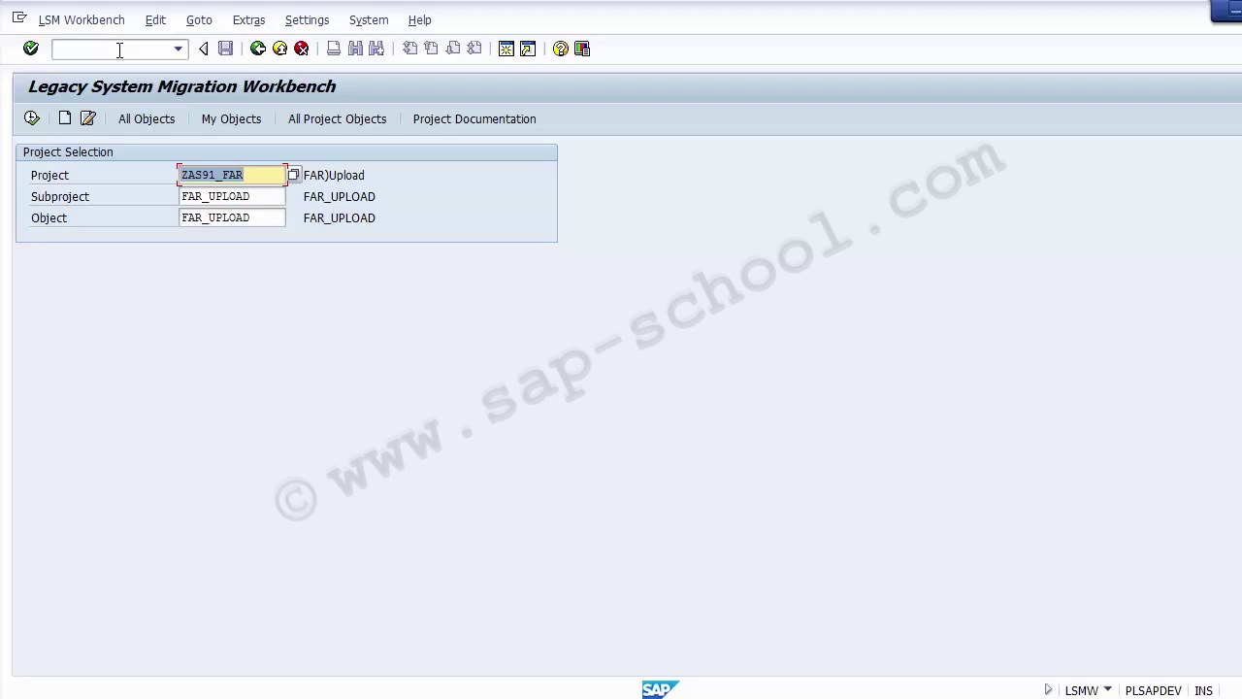
Step: Clear the preset Project, Subproject and Object values in the project selection
key(Delete)
key(Tab)
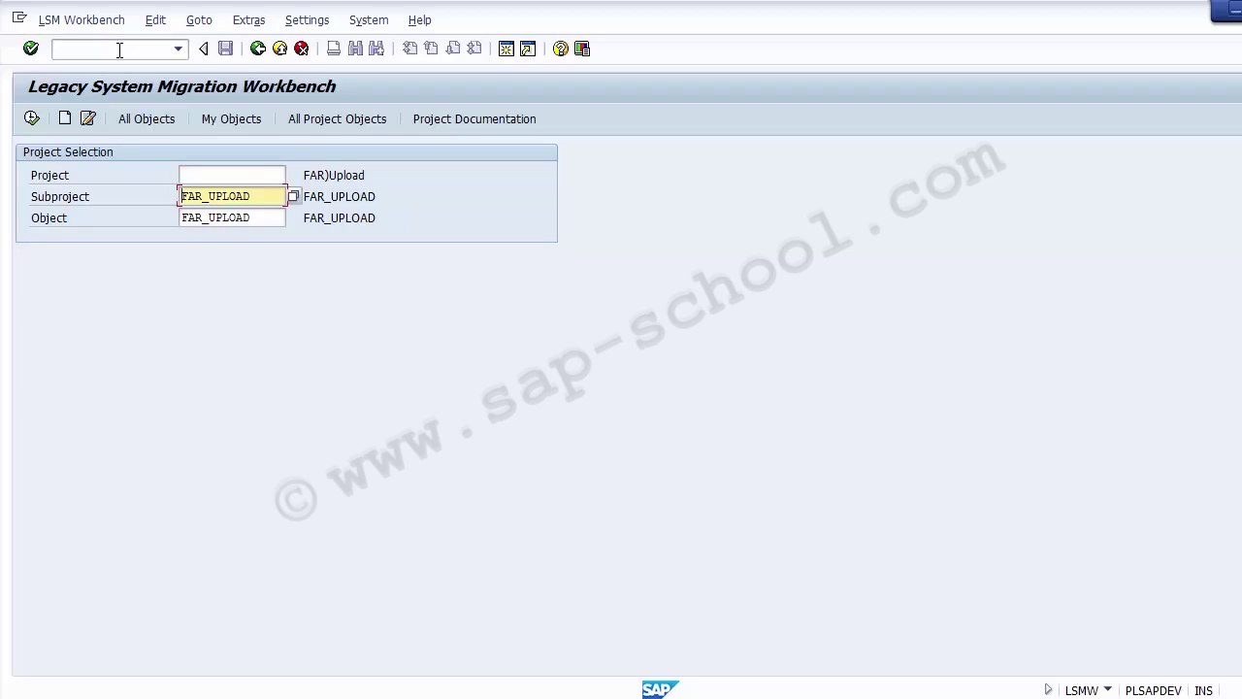
key(Delete)
key(Delete)
key(Delete)
key(Delete)
key(Delete)
key(Delete)
key(Delete)
key(Delete)
key(Delete)
key(Delete)
key(Tab)
key(Delete)
key(Delete)
key(Delete)
key(Delete)
key(Delete)
key(Delete)
key(Delete)
key(Delete)
key(Delete)
key(Delete)
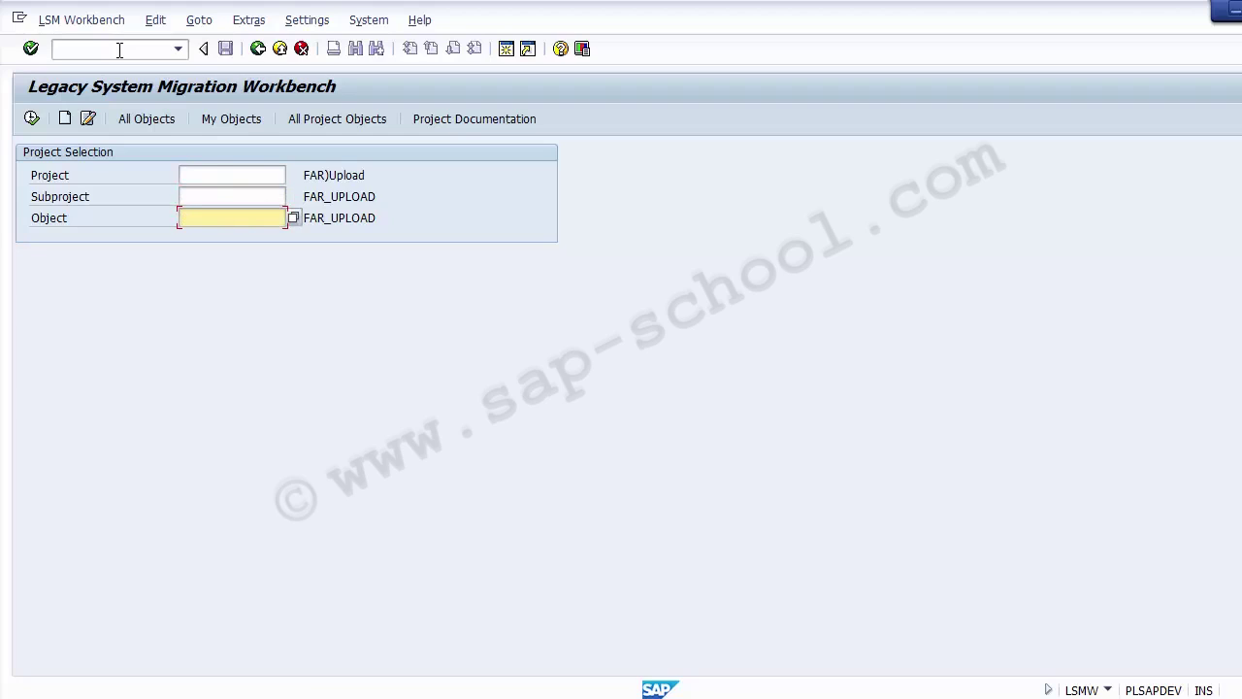
Step: Create a new project named Project_IBM with the description Project_IBM
click(54, 176)
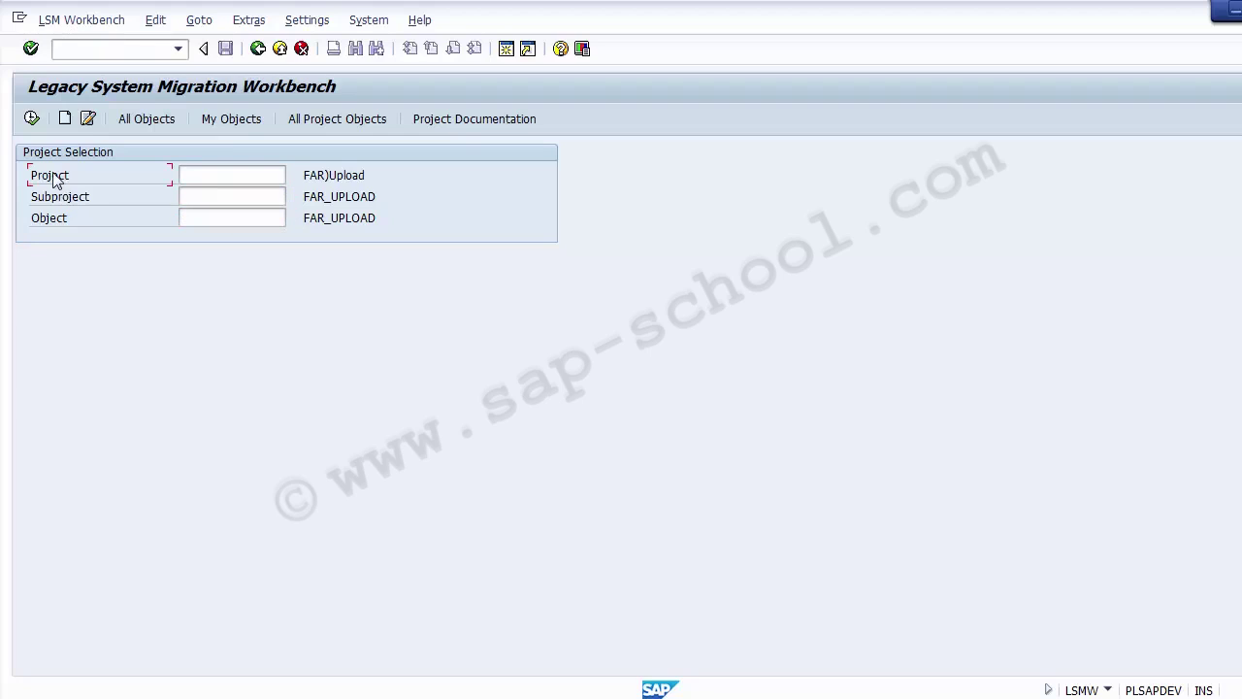
click(64, 118)
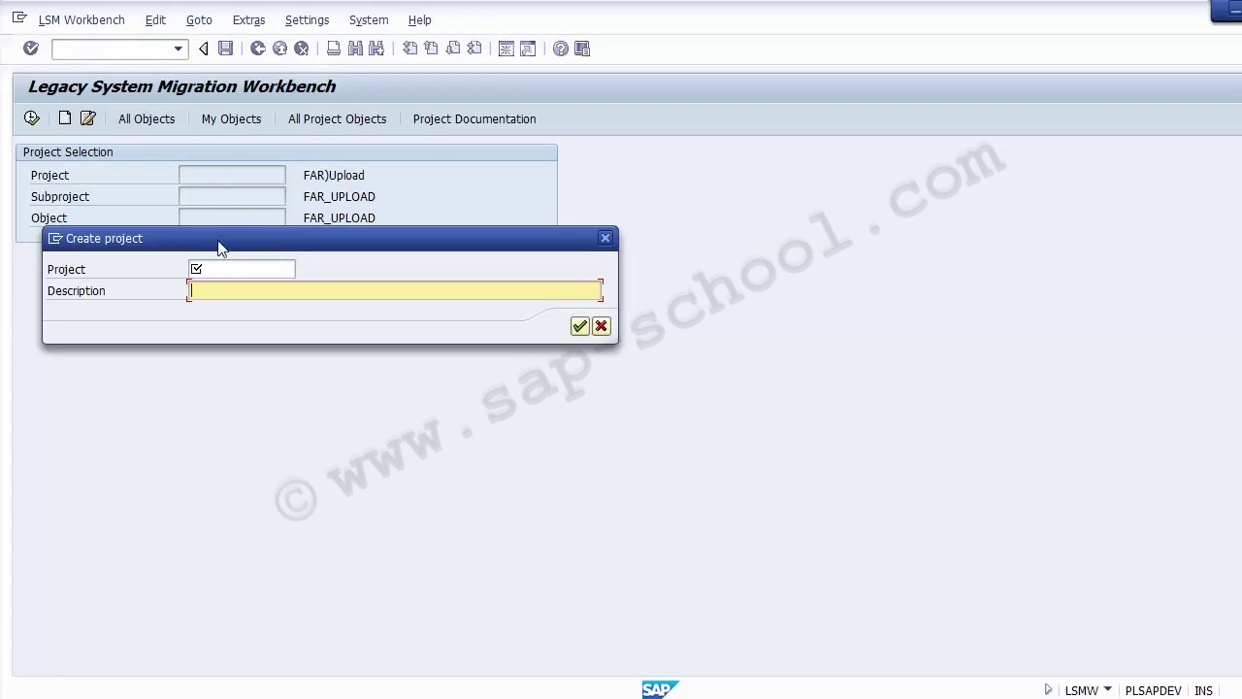
click(214, 271)
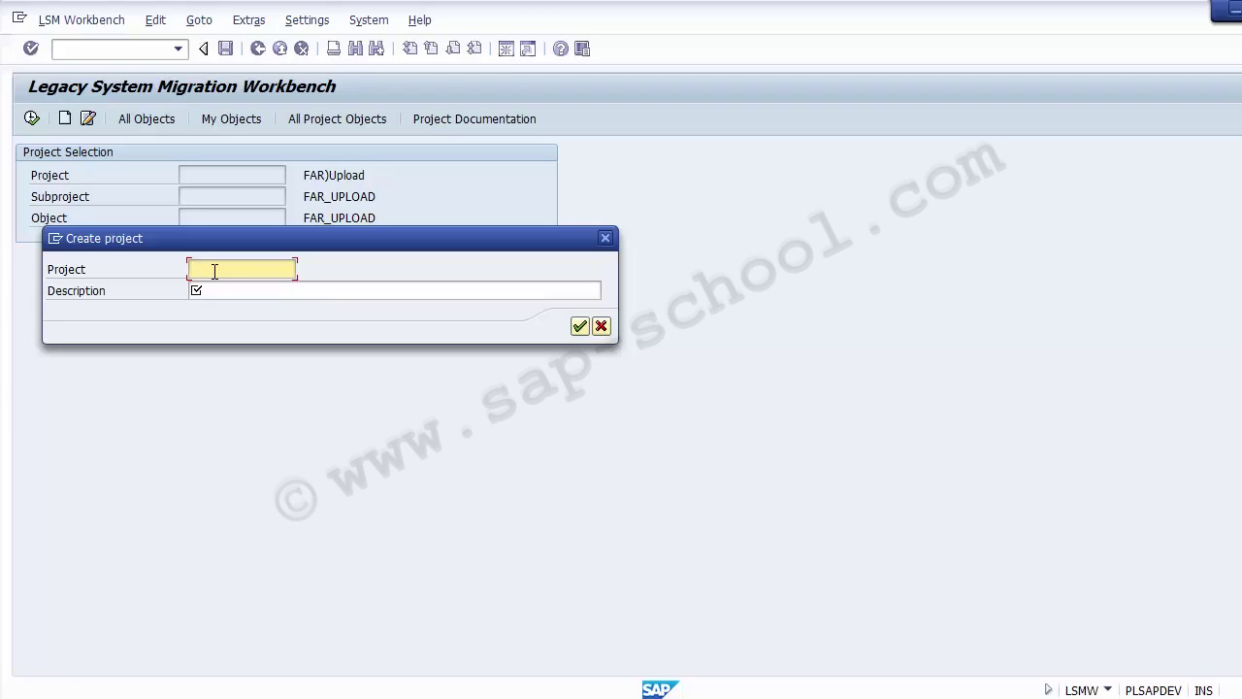
text(Project_IBM)
key(Tab)
key(shift+End)
text(200300)
key(Tab)
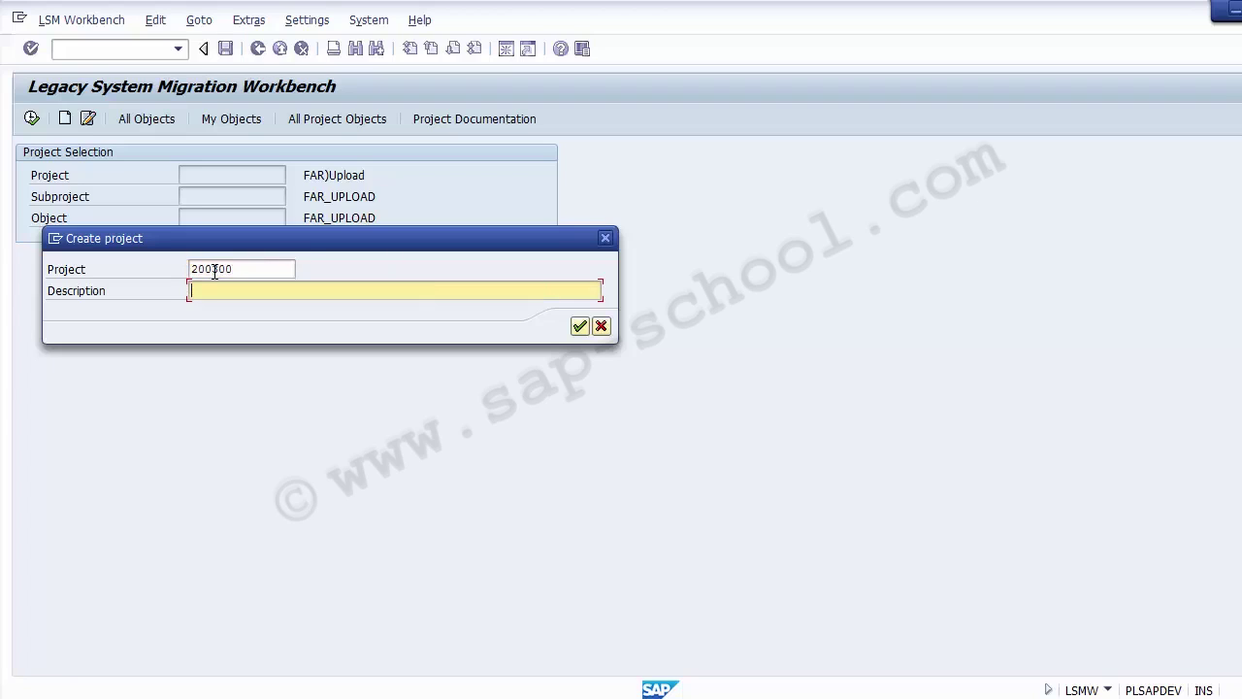
key(shift+Tab)
key(ctrl+z)
key(ctrl+c)
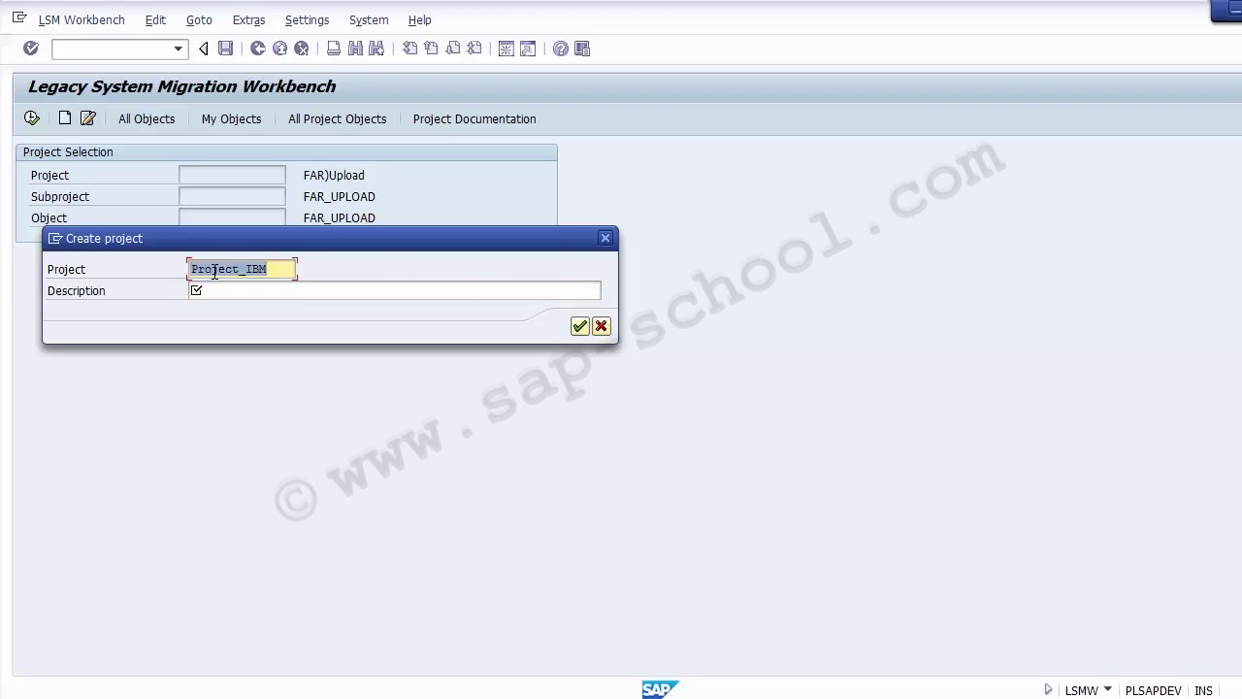
key(Tab)
key(ctrl+v)
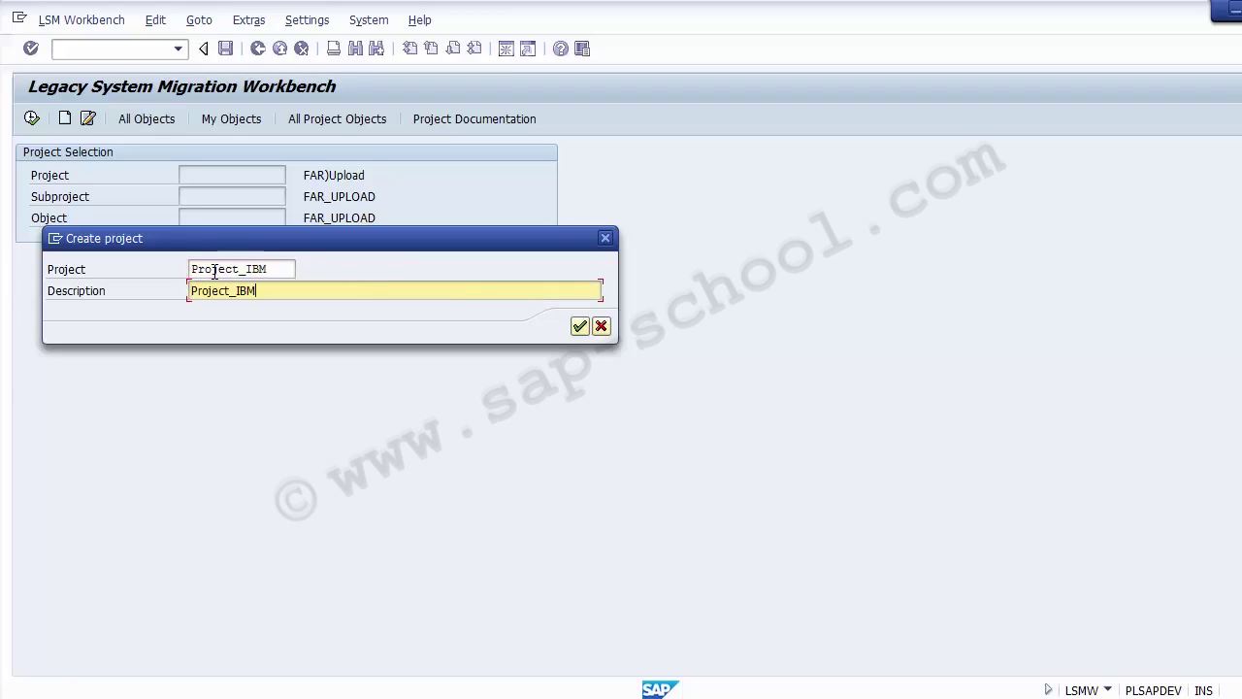
key(Return)
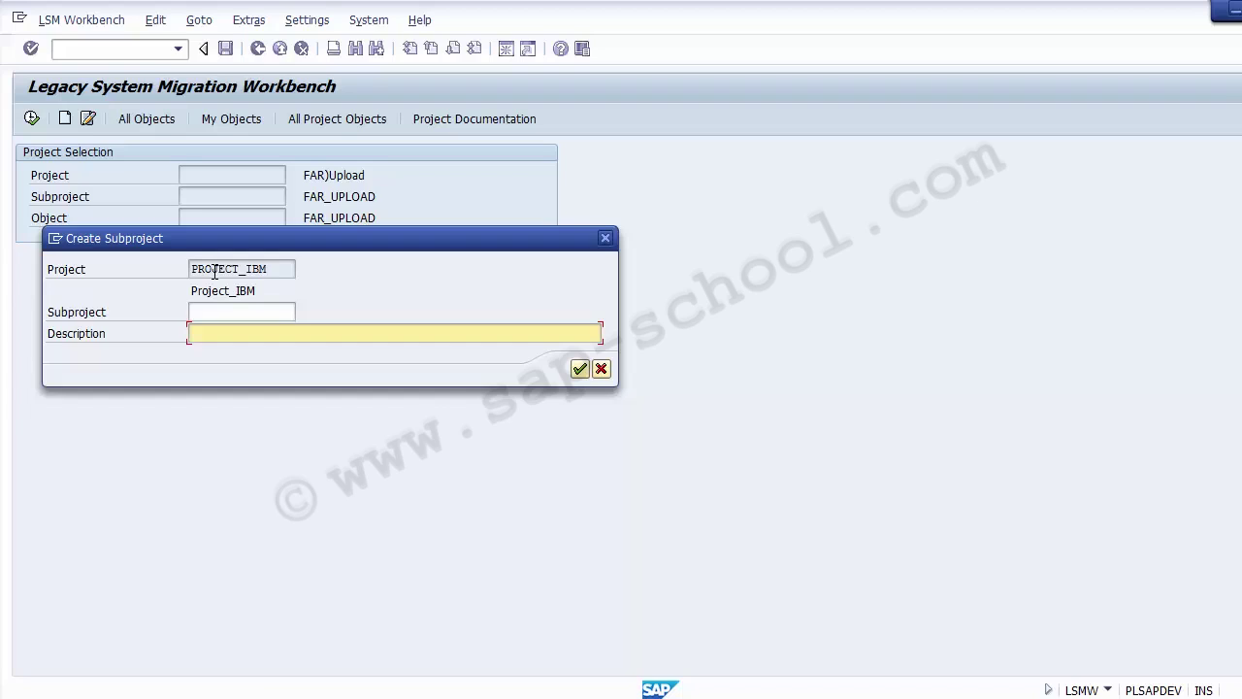
key(shift+Tab)
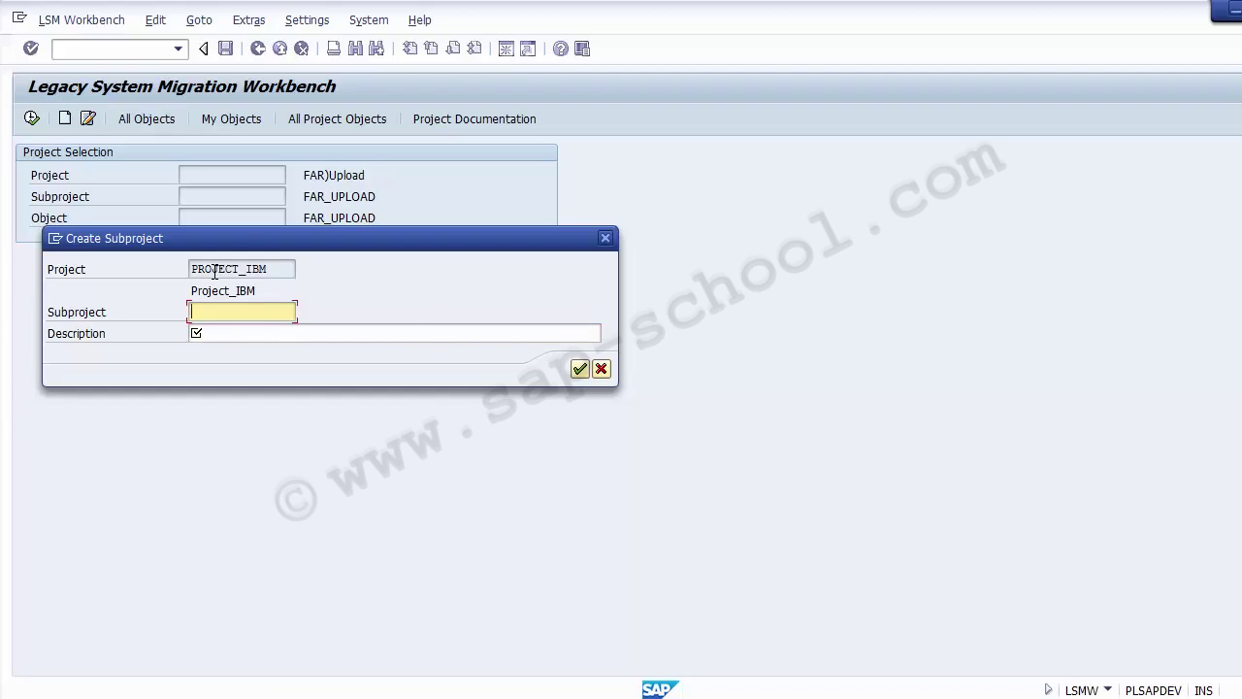
text(GL_Master)
key(Tab)
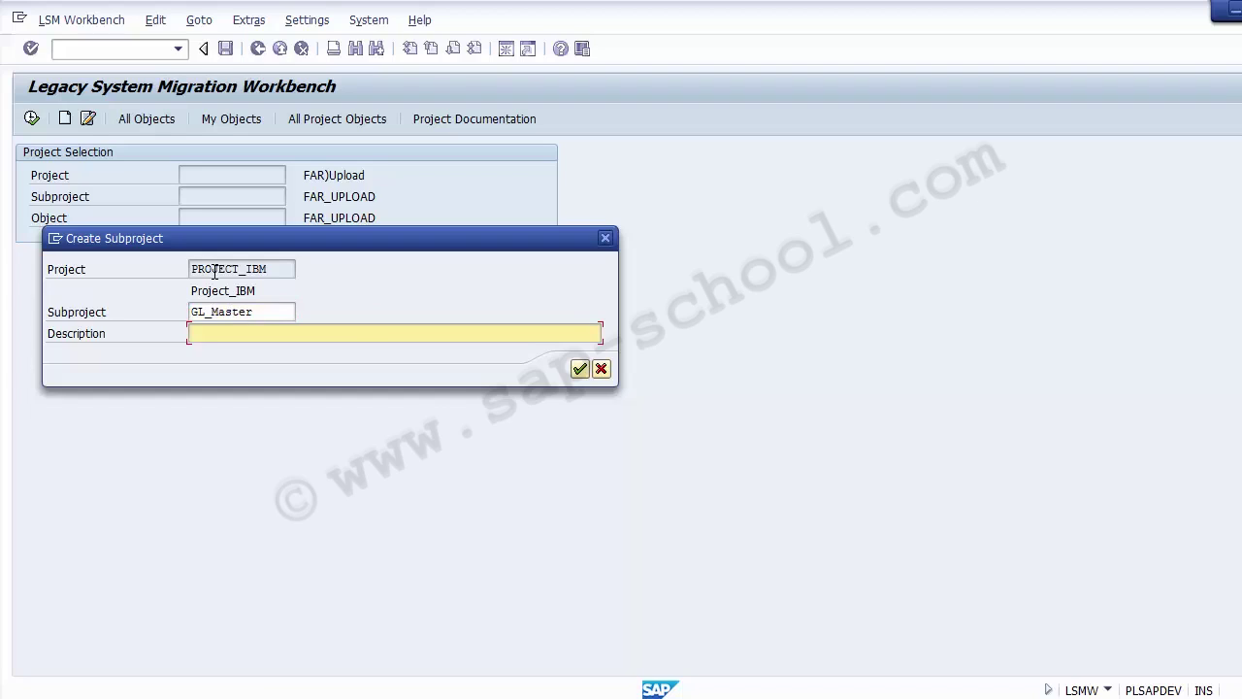
key(shift+Tab)
key(Delete)
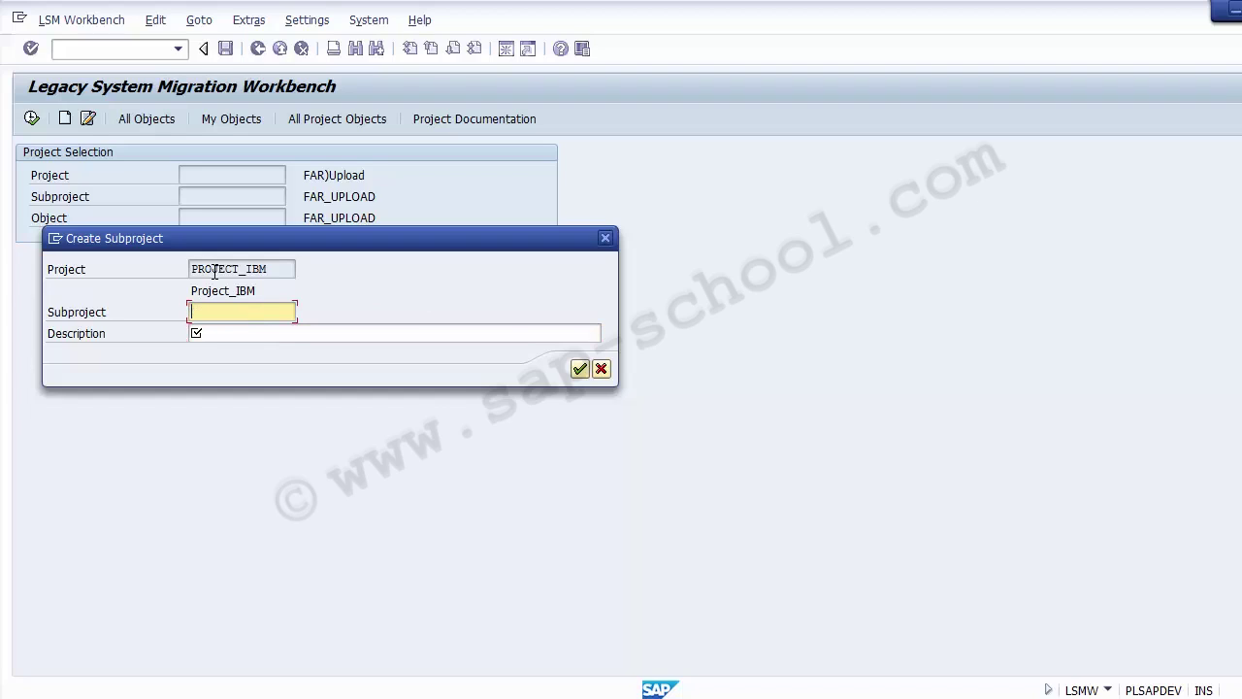
text(Accoounting)
key(Tab)
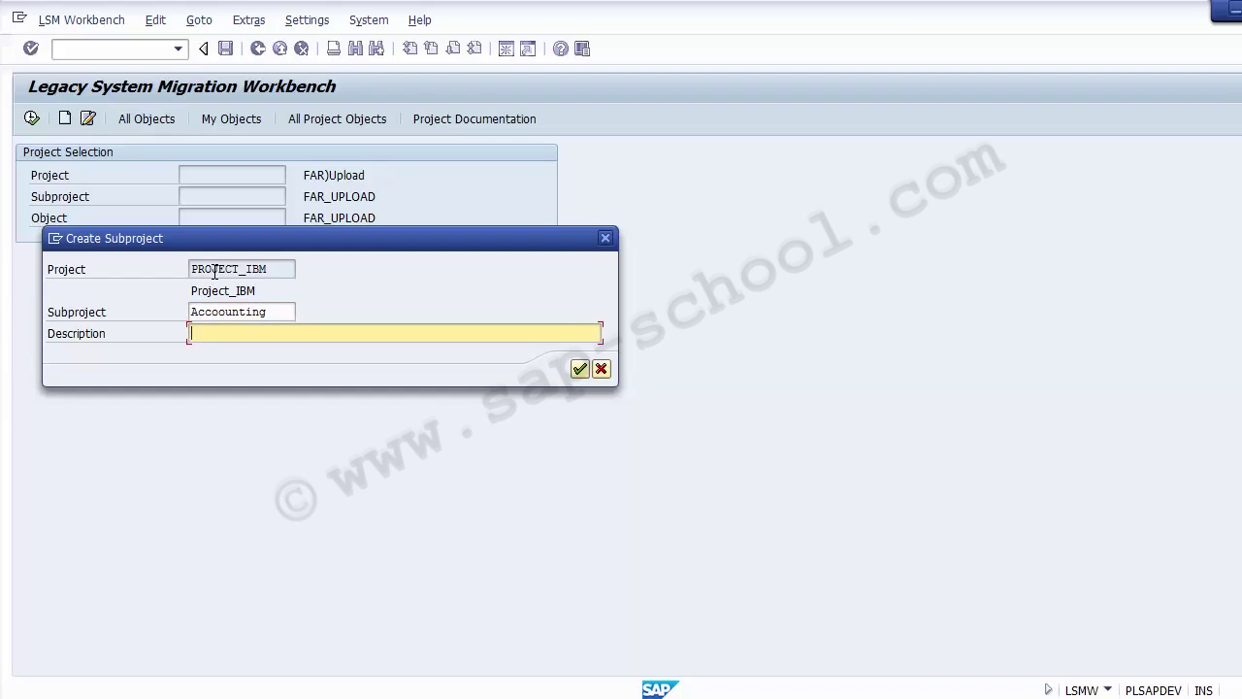
text(GL MAster)
key(BackSpace)
text(a)
key(shift+Tab)
key(Right)
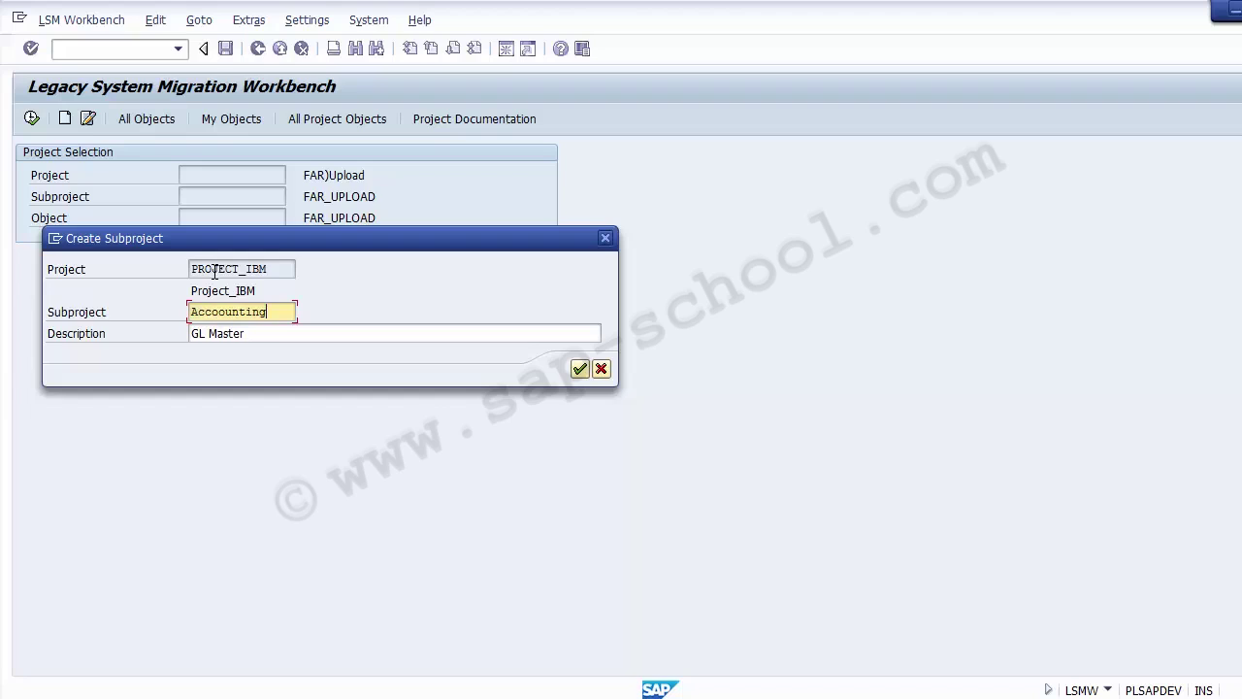
click(197, 175)
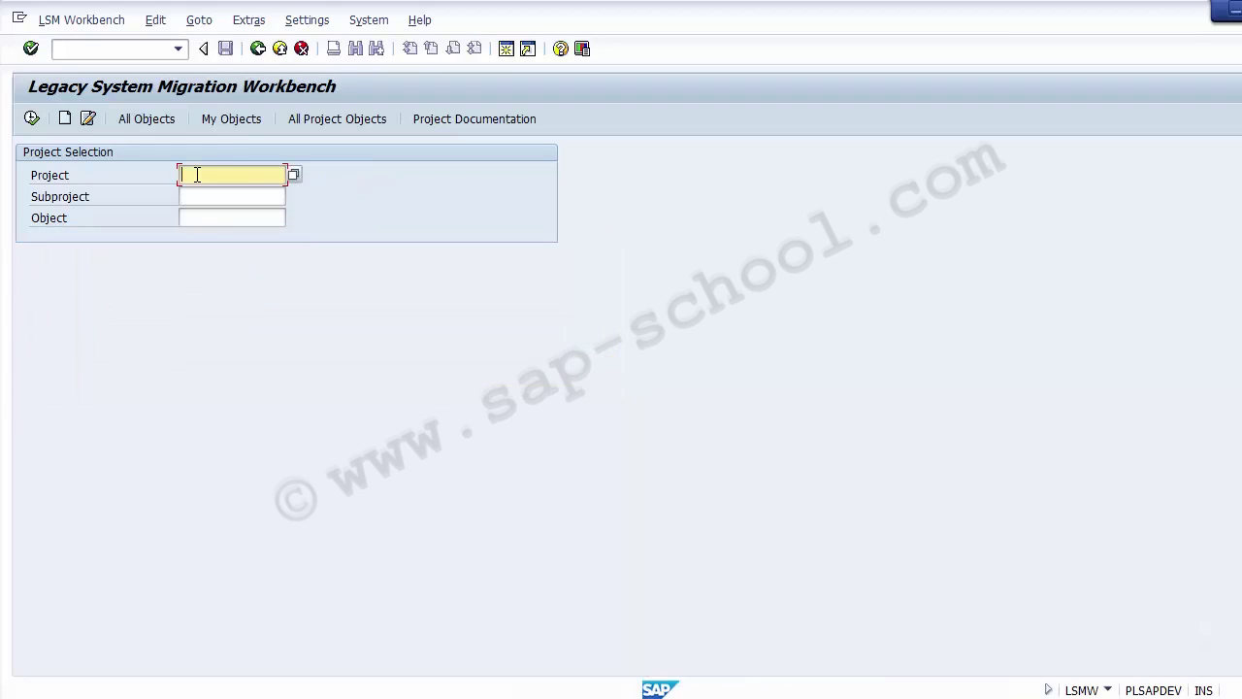
Step: Create a new project named Project01 with the description "LSMW Demo"
click(65, 120)
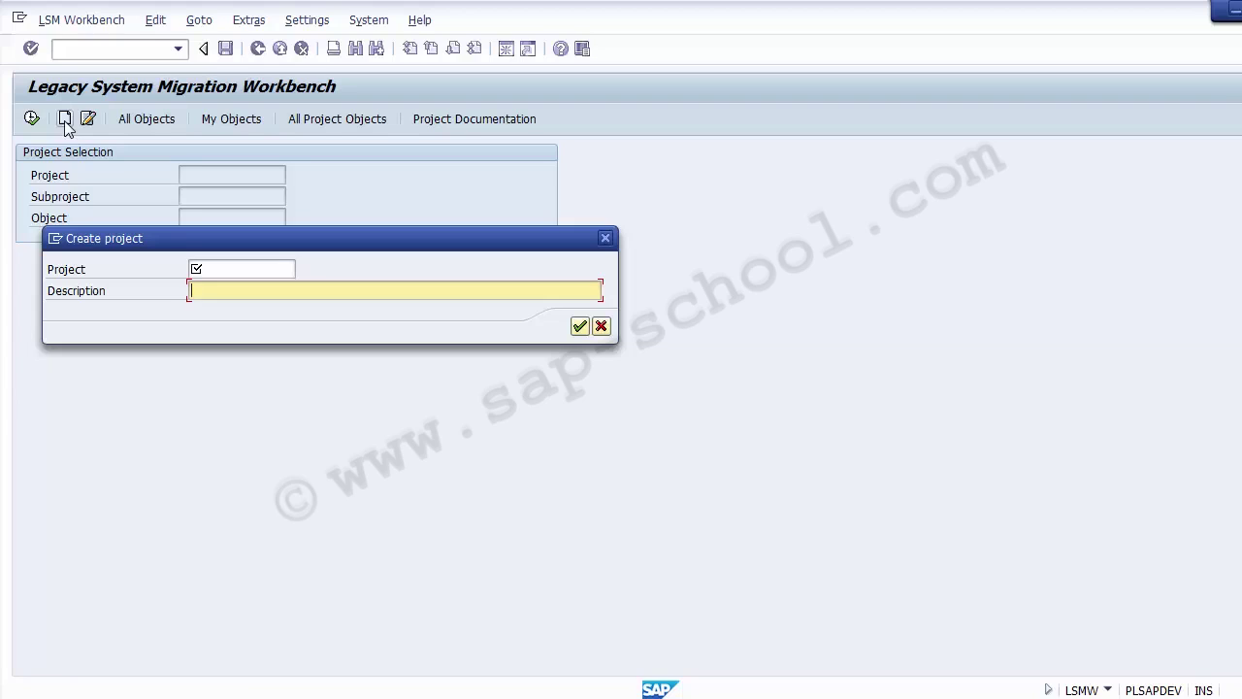
key(shift+Tab)
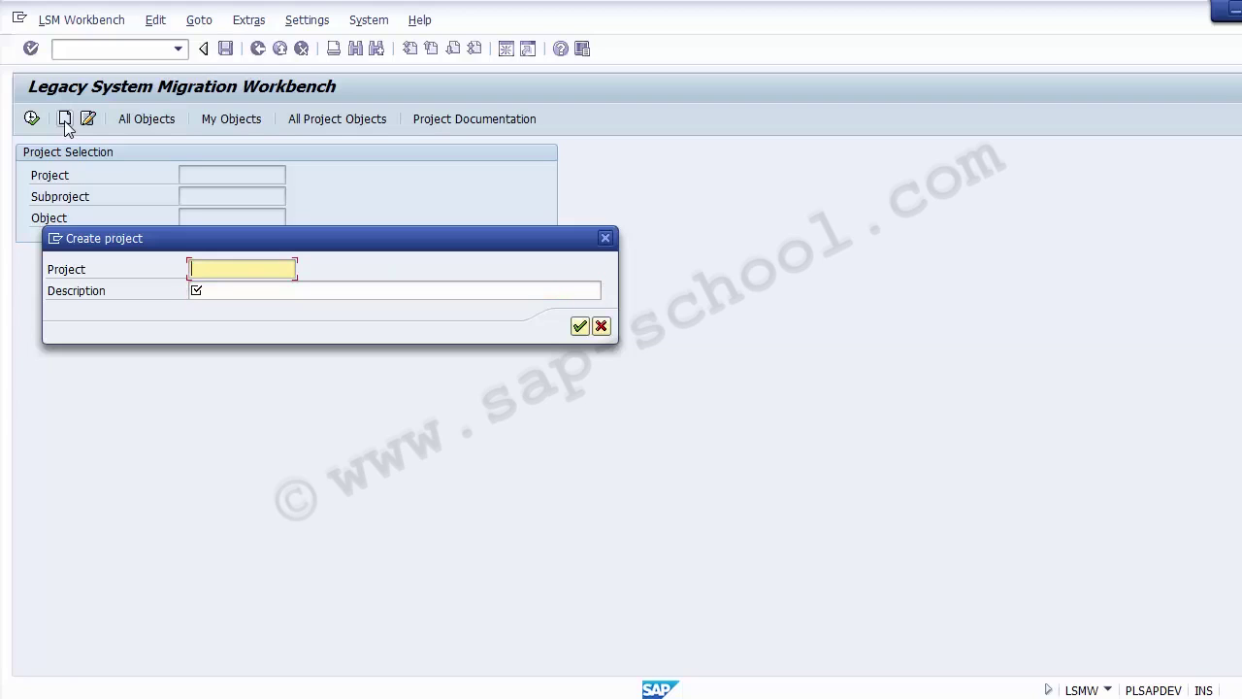
text(Projec)
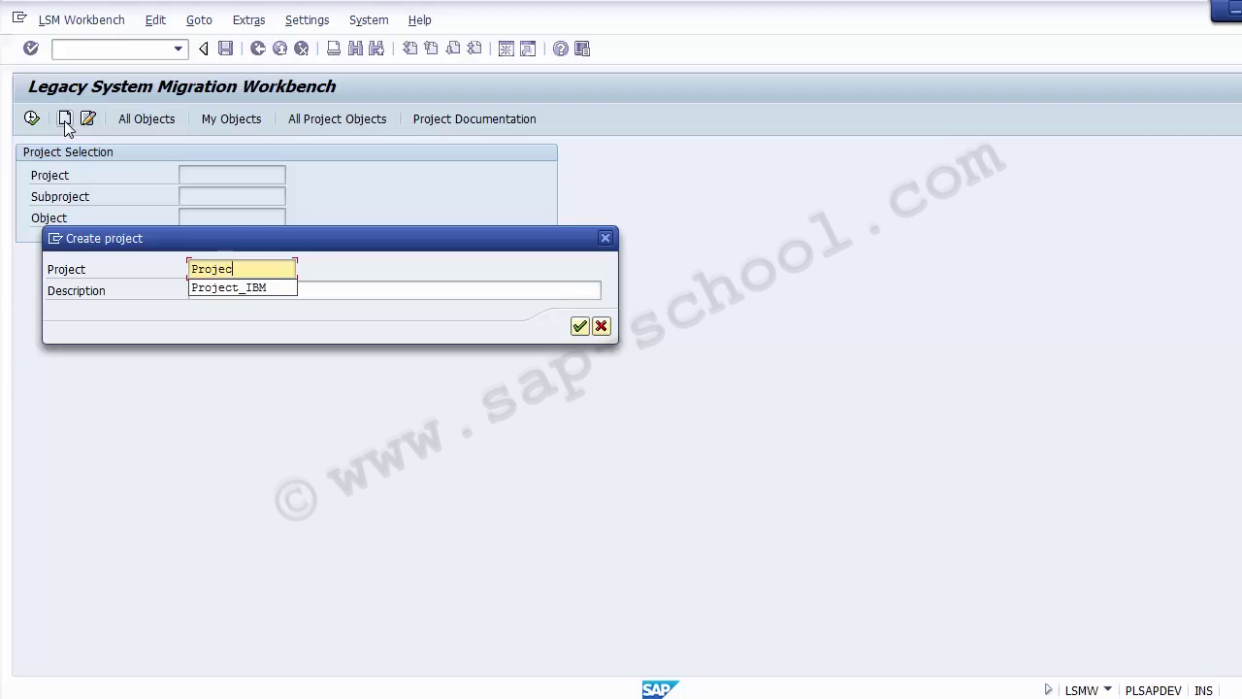
text(t 01)
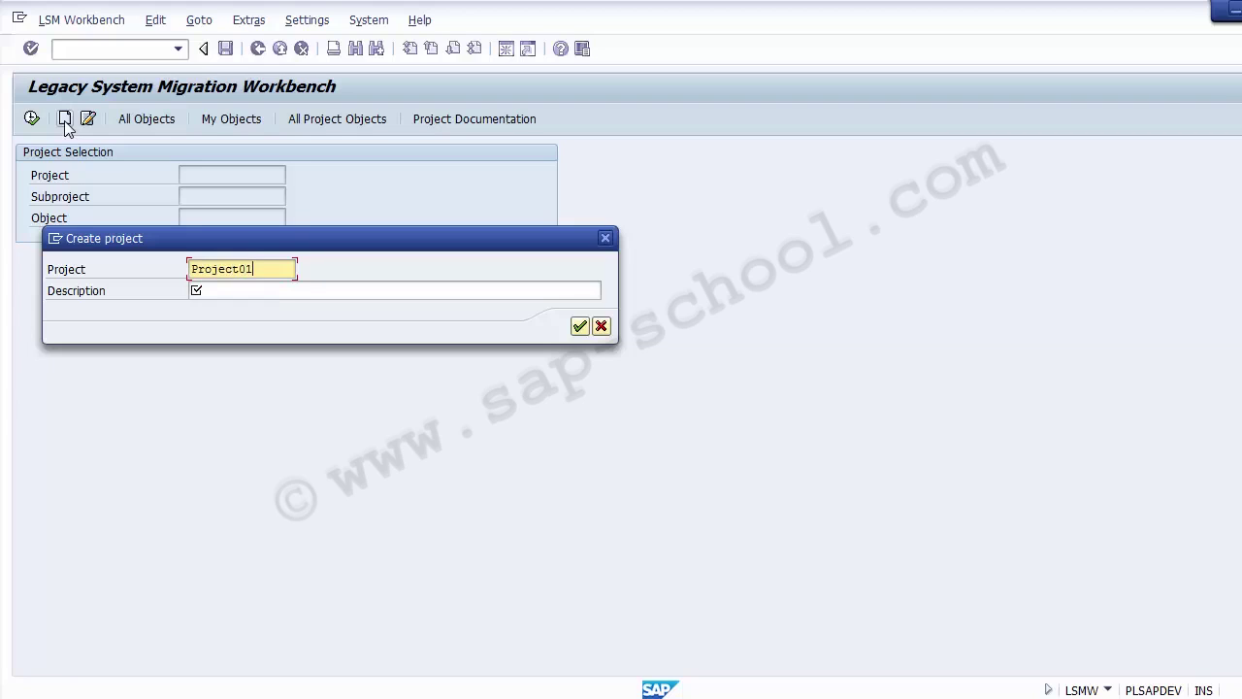
key(Tab)
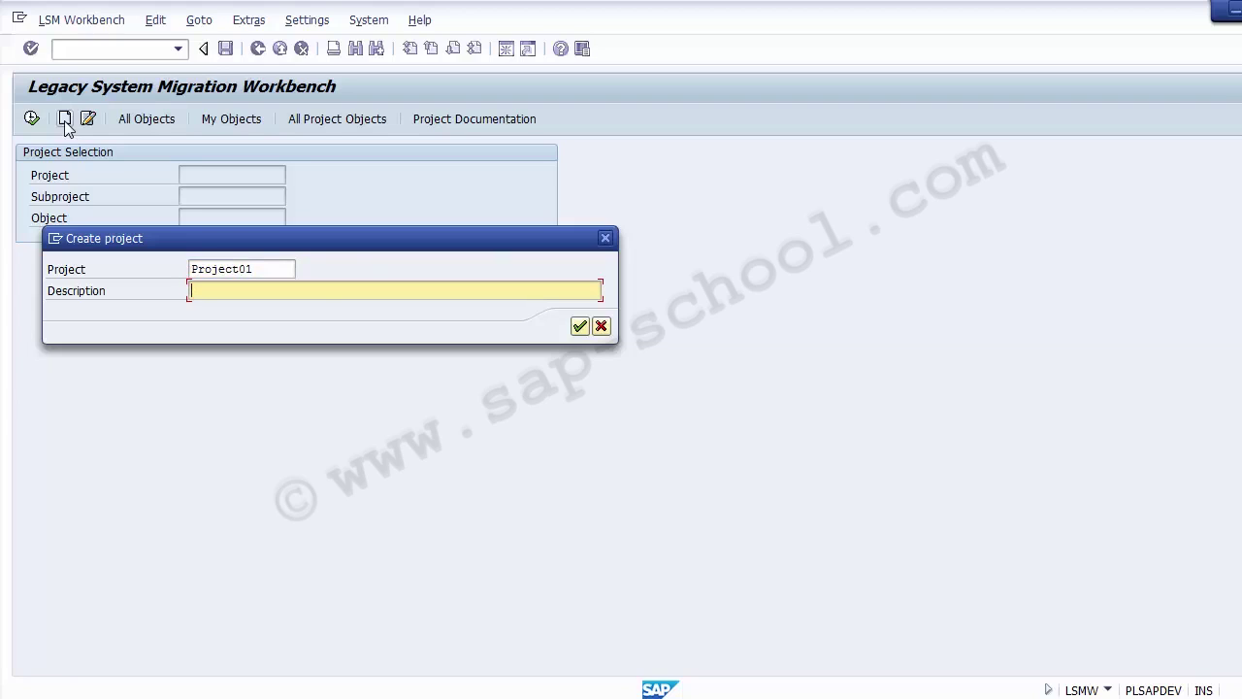
text(P)
key(BackSpace)
text(LSMW Demo)
key(Return)
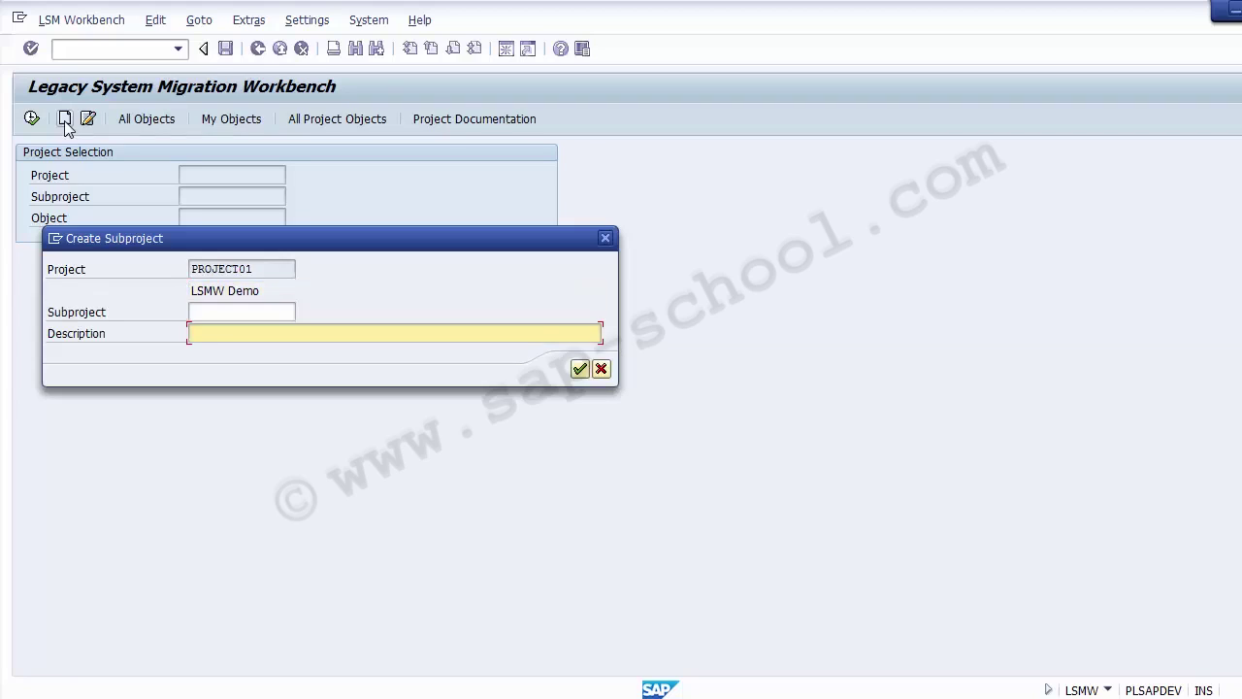
Step: Create the subproject Accoounting under the LSMW Demo project, using Accoounting as its description too
key(shift+Tab)
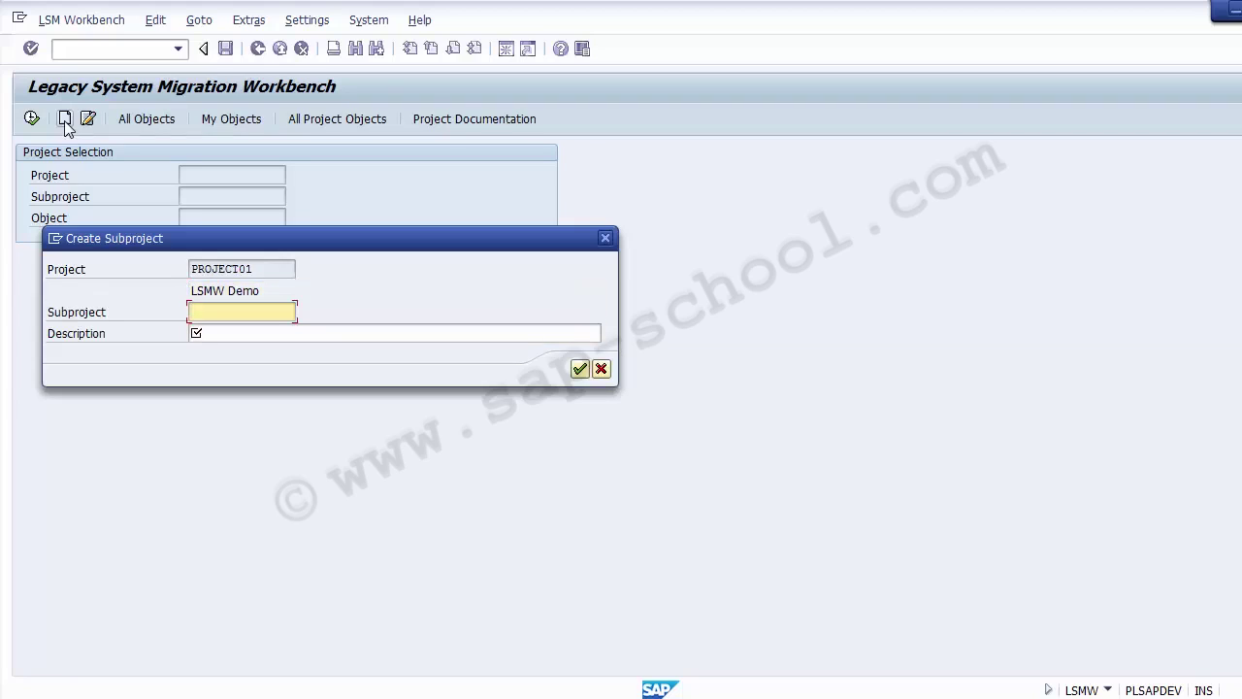
text(Accoun)
key(BackSpace)
key(BackSpace)
key(BackSpace)
key(BackSpace)
key(BackSpace)
key(BackSpace)
text(Accountig)
key(BackSpace)
text(ng)
key(Tab)
key(shift+Tab)
key(shift+End)
text(Accoounting)
key(Tab)
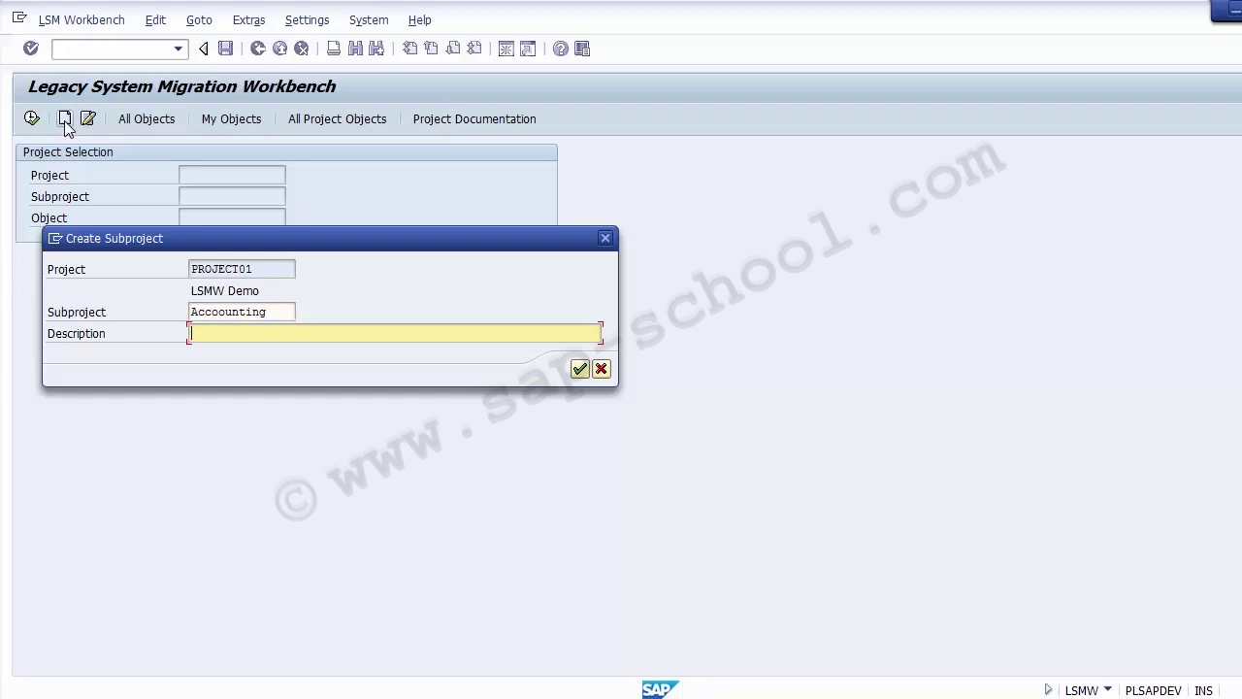
text(Accoounting)
key(Return)
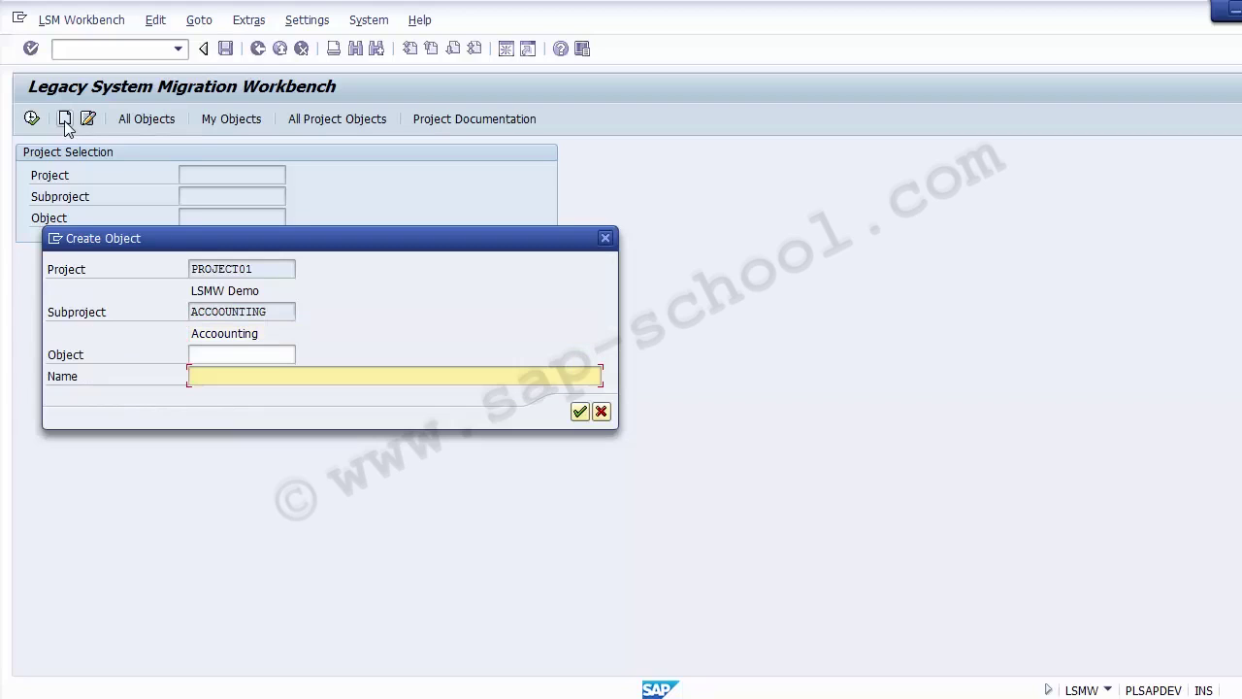
Step: Enter "GL Master" as the new object and "Create GL MAster" as its name
key(Tab)
key(Tab)
key(Tab)
key(Tab)
key(Tab)
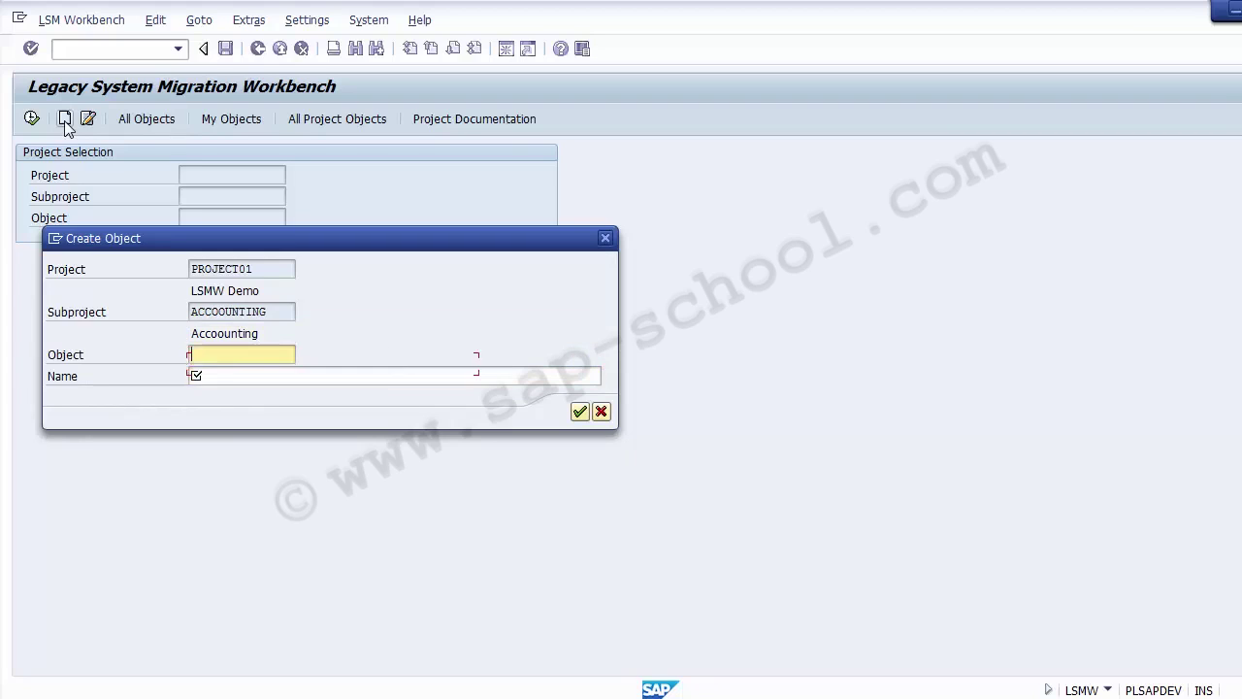
key(Tab)
key(Tab)
key(Tab)
key(Tab)
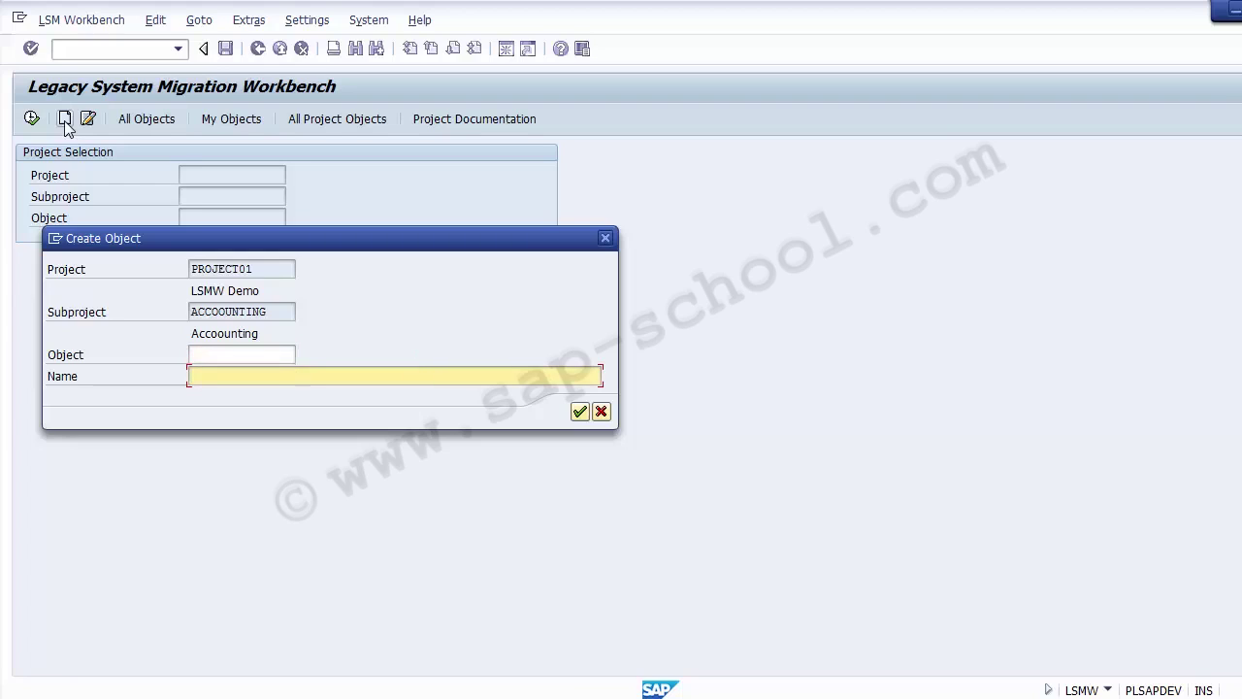
key(Tab)
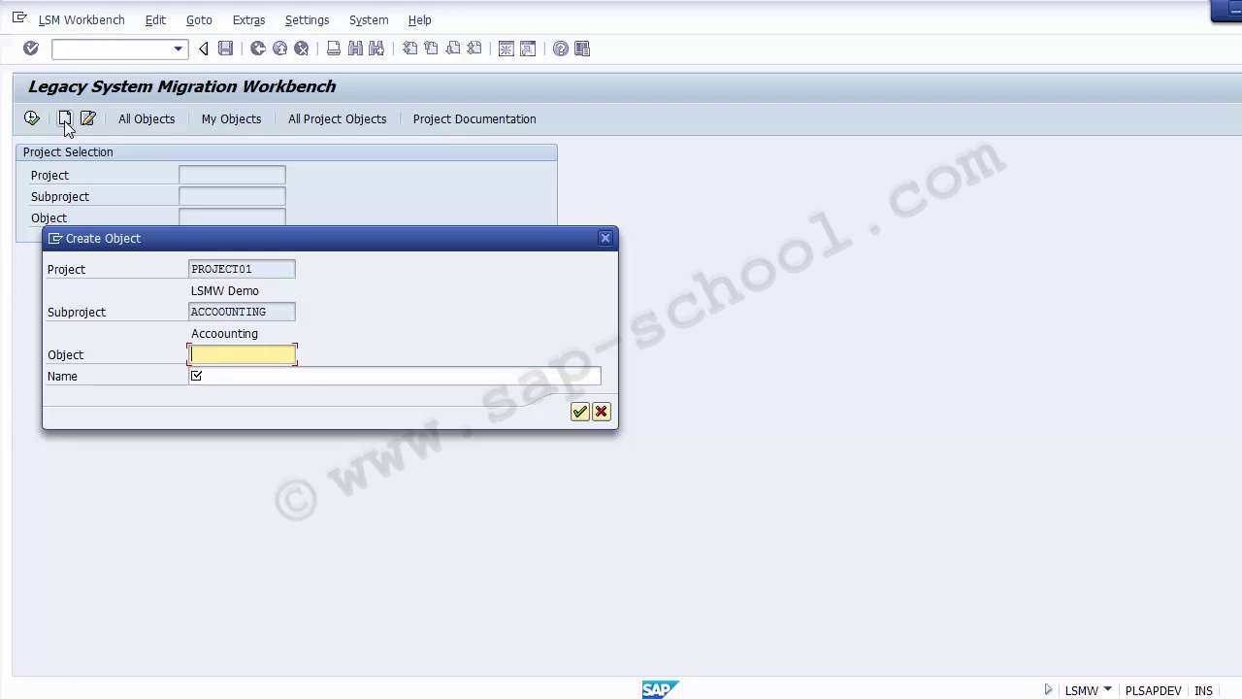
text(GL Master)
key(Tab)
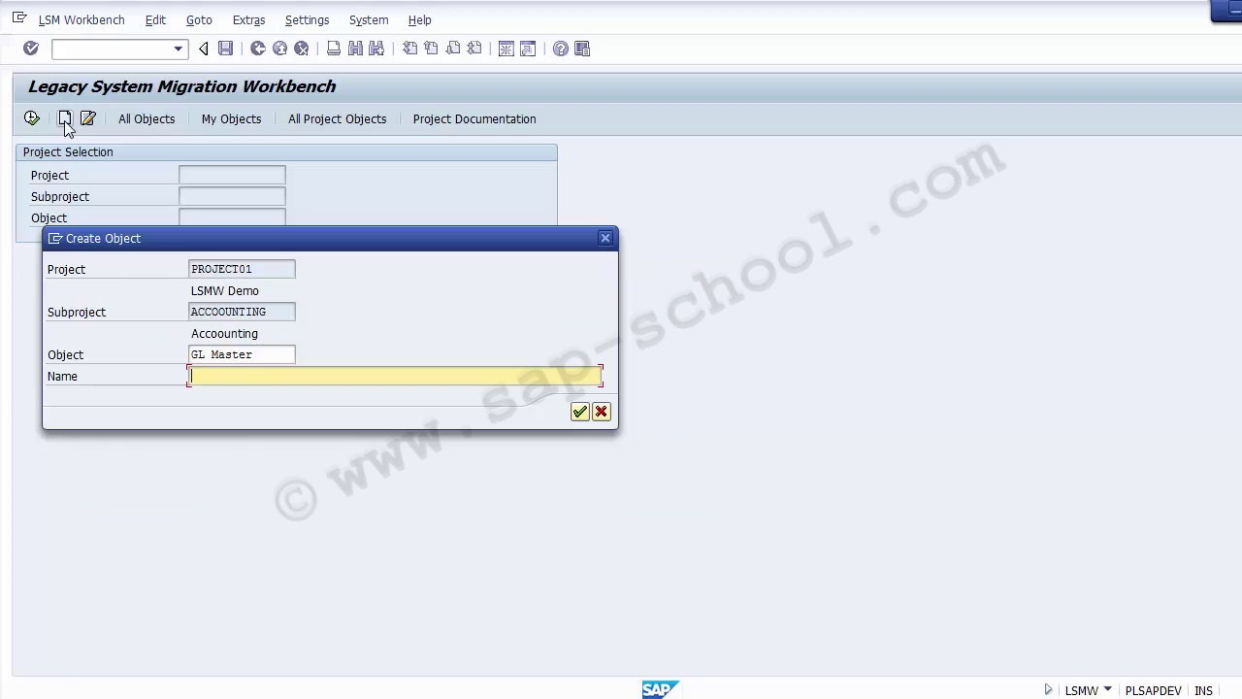
text(G)
text(ra)
key(BackSpace)
text(eate GL MAster)
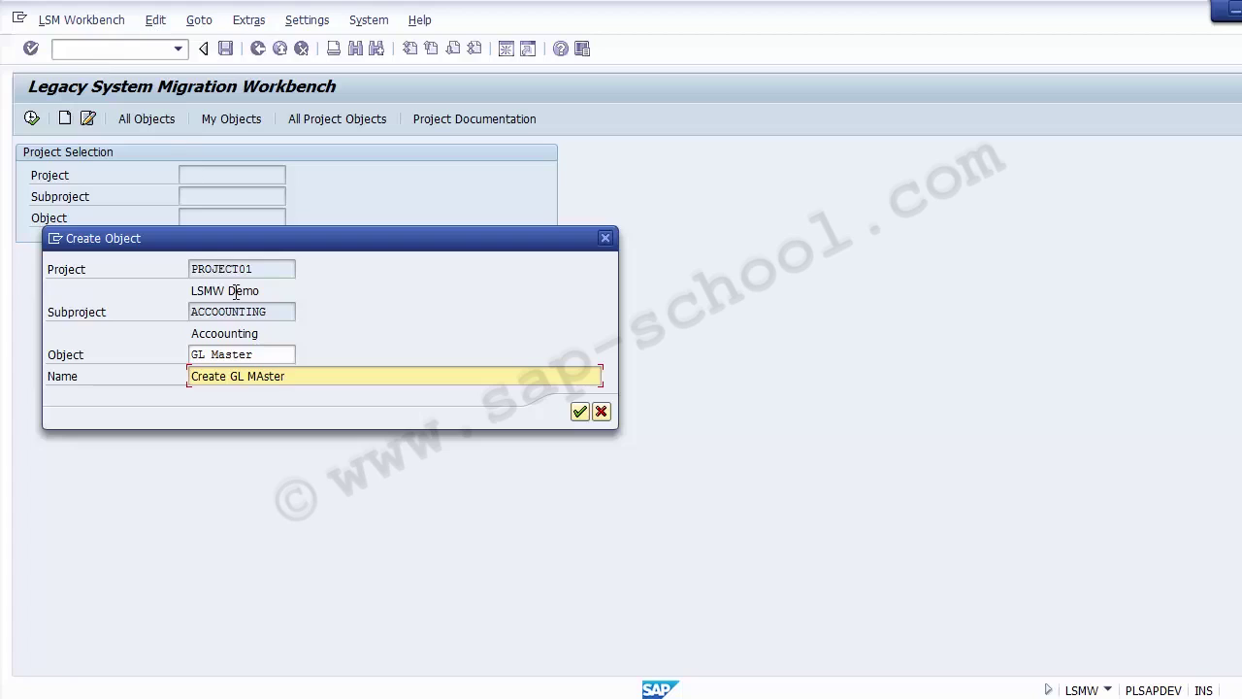
click(264, 269)
click(270, 312)
click(268, 354)
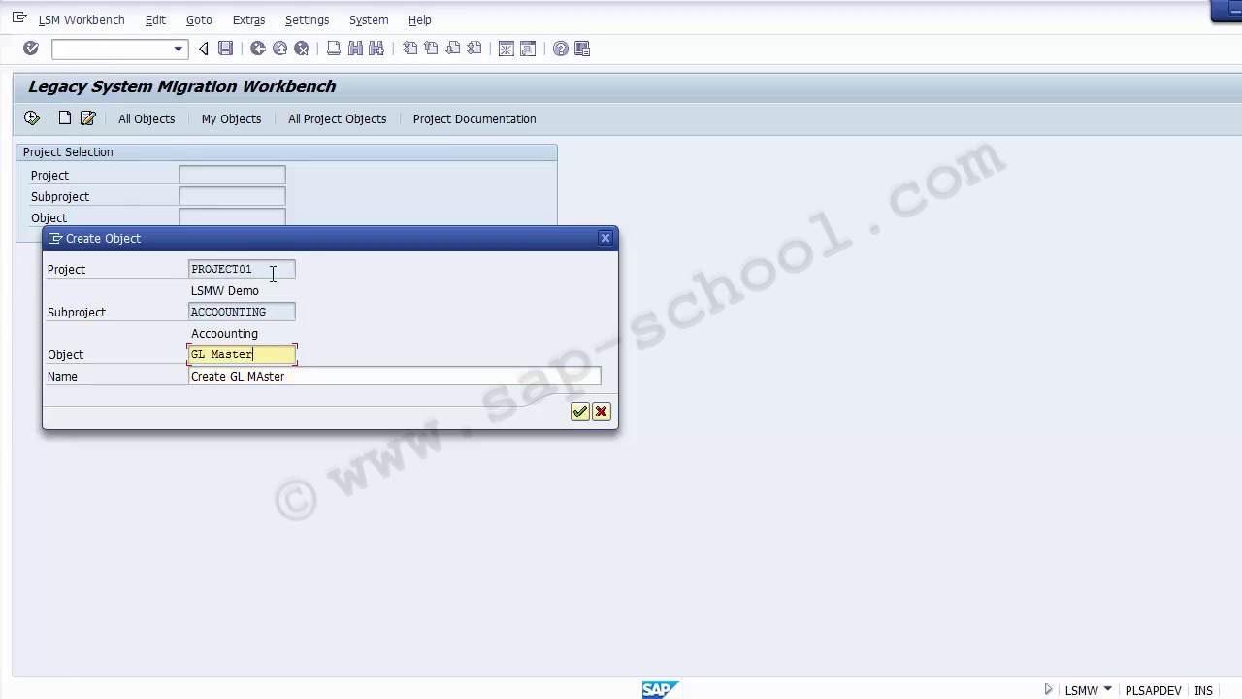
drag(273, 275, 159, 272)
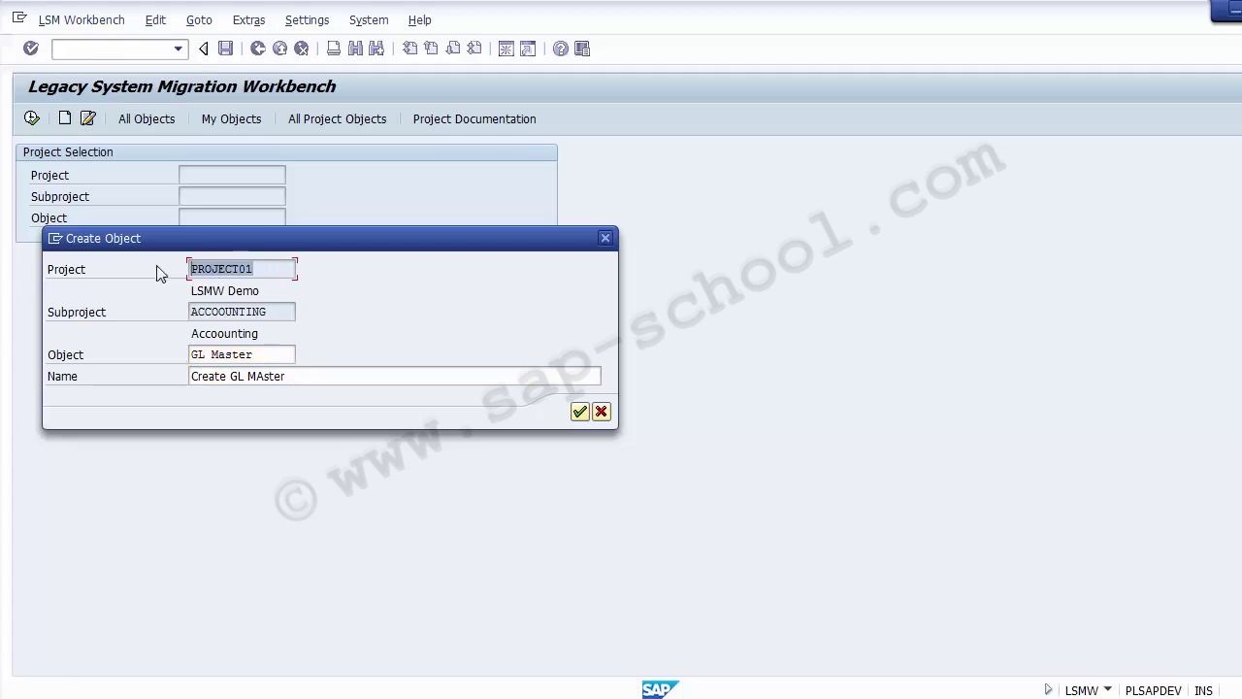
Step: Confirm the creation of object GL Master in subproject Accoounting of Project01
click(292, 314)
drag(292, 314, 187, 313)
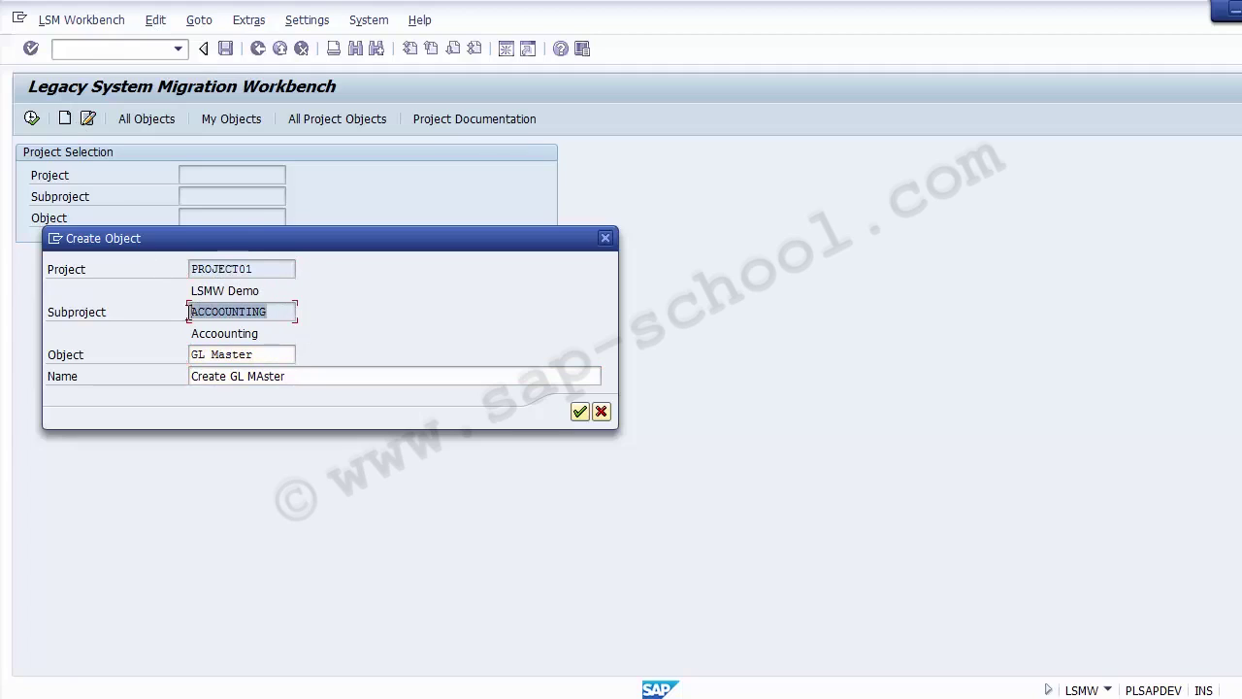
click(284, 358)
drag(283, 357, 166, 355)
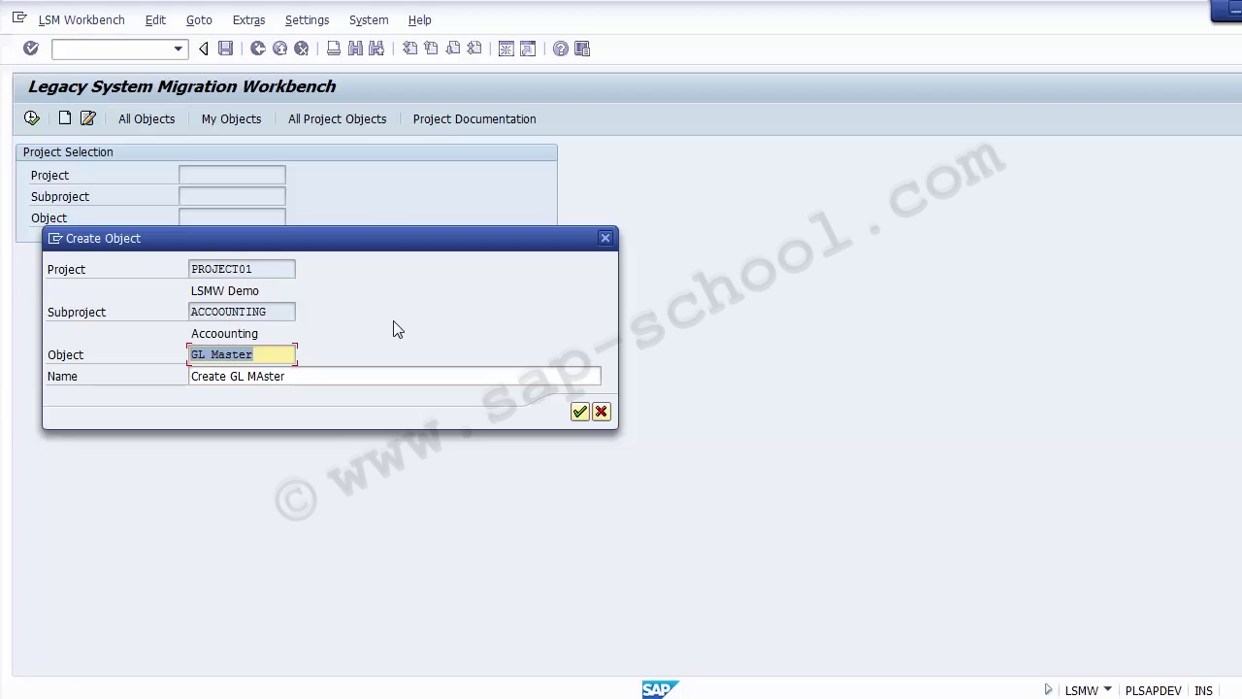
click(270, 359)
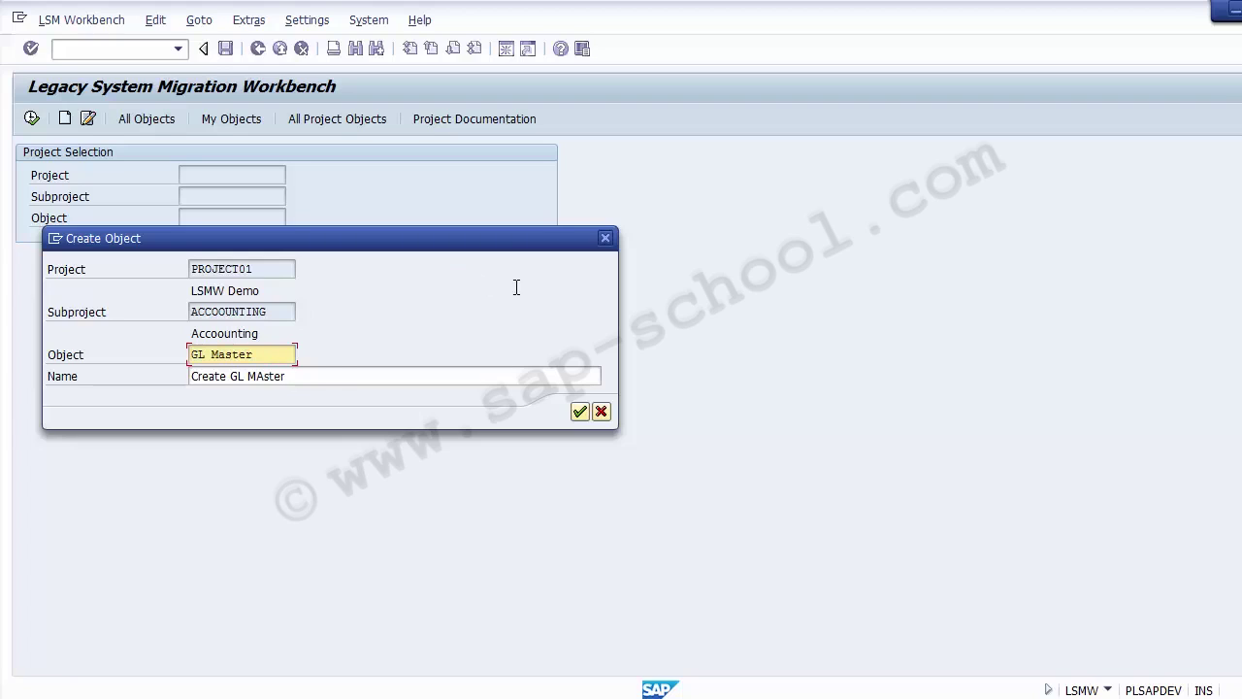
click(580, 413)
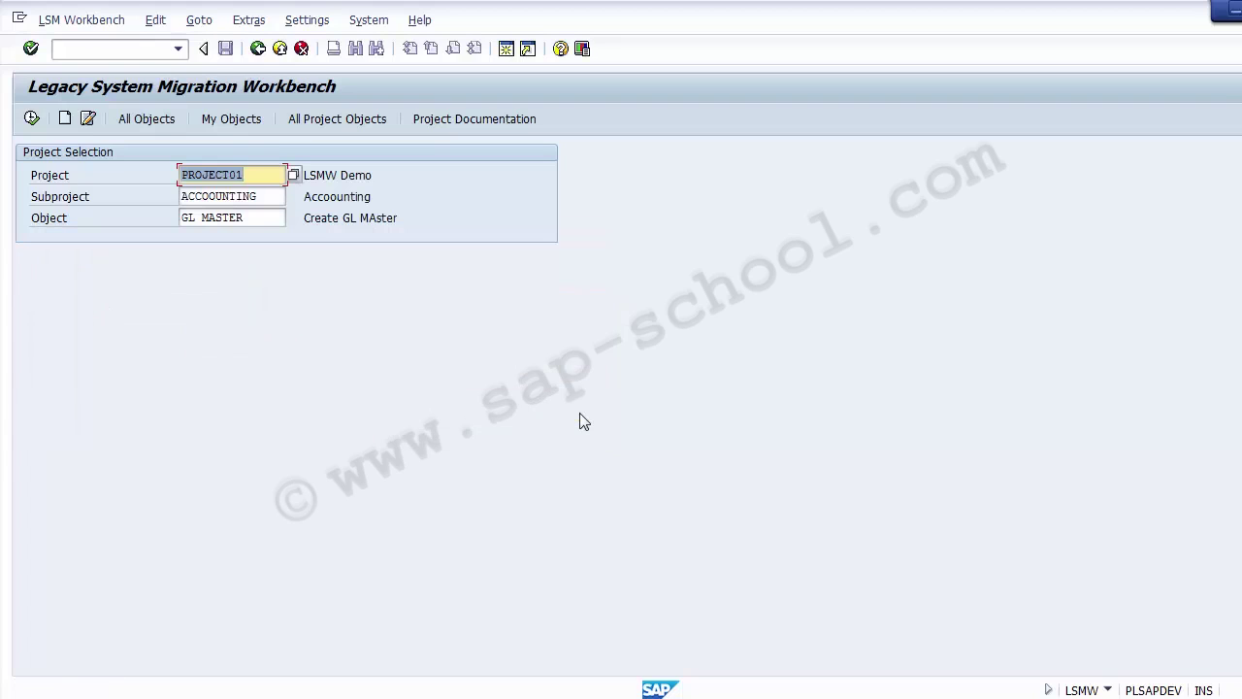
Step: Open the process step list for Project01, subproject Accoounting and object GL Master
click(259, 196)
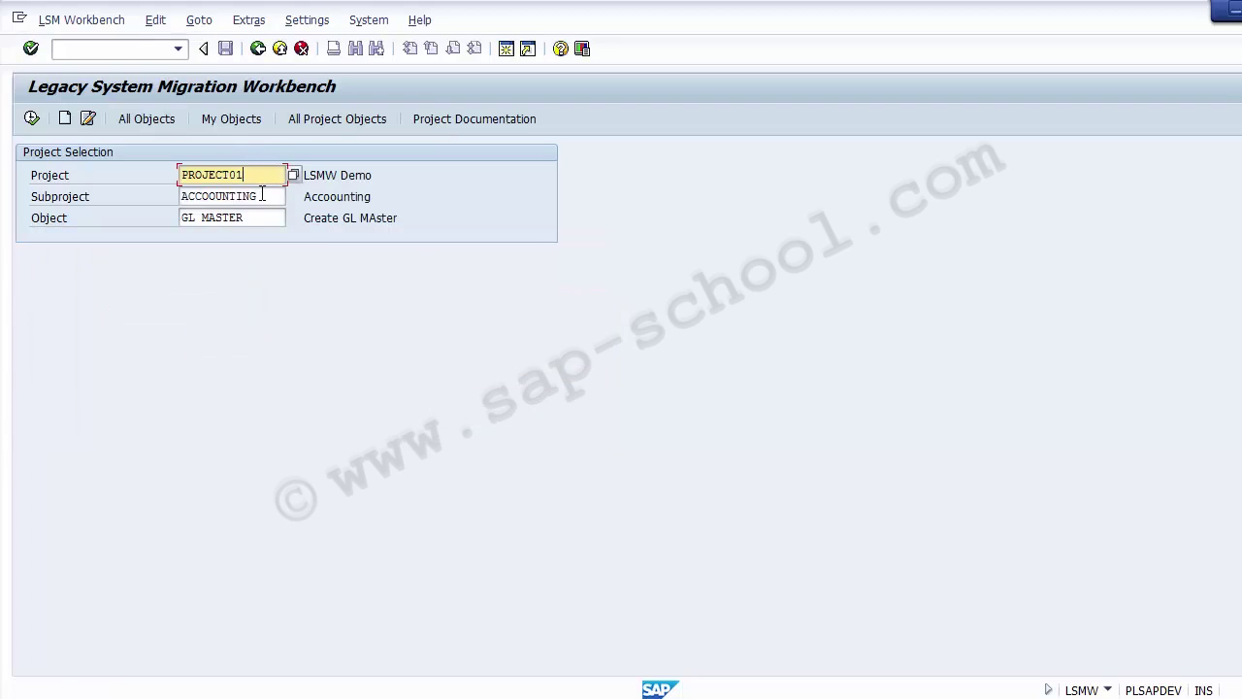
click(262, 217)
click(257, 175)
click(339, 176)
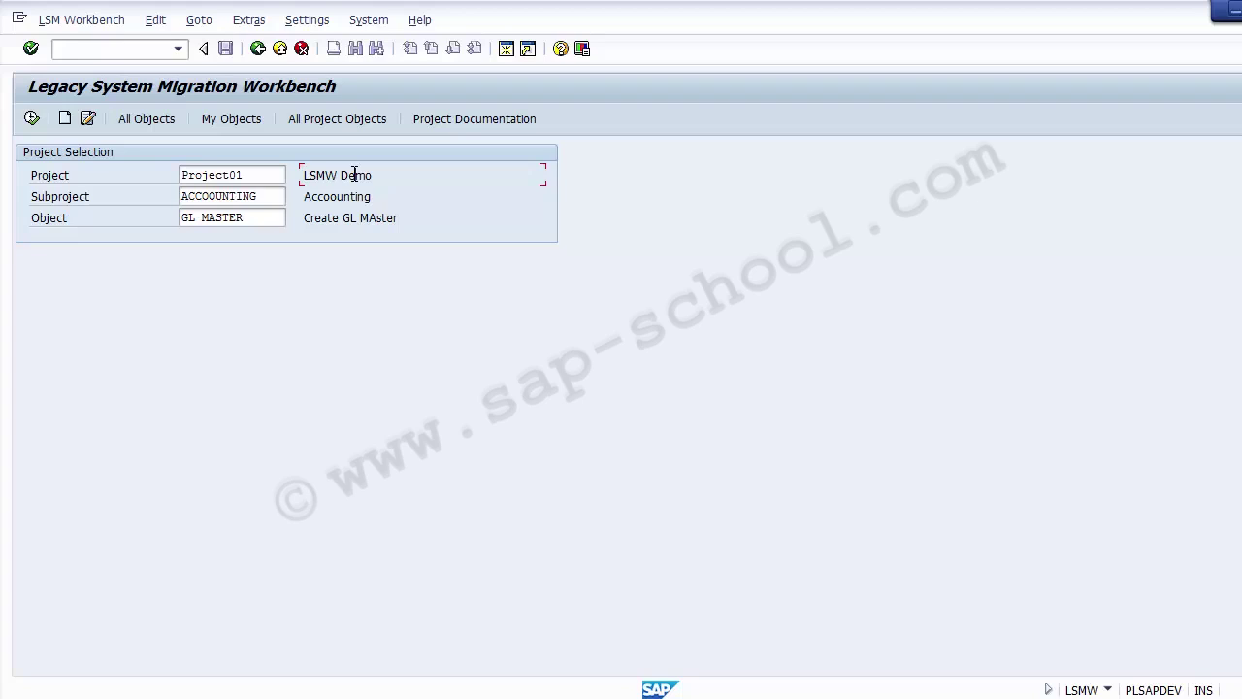
click(273, 197)
click(271, 217)
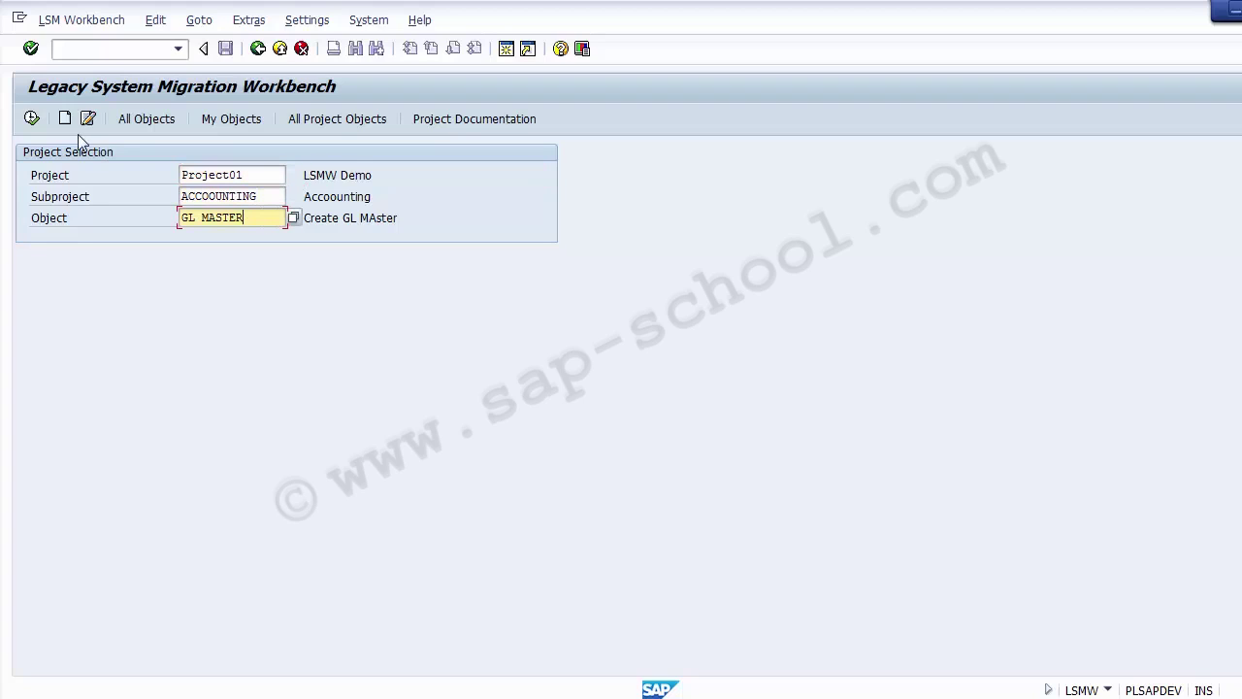
click(32, 119)
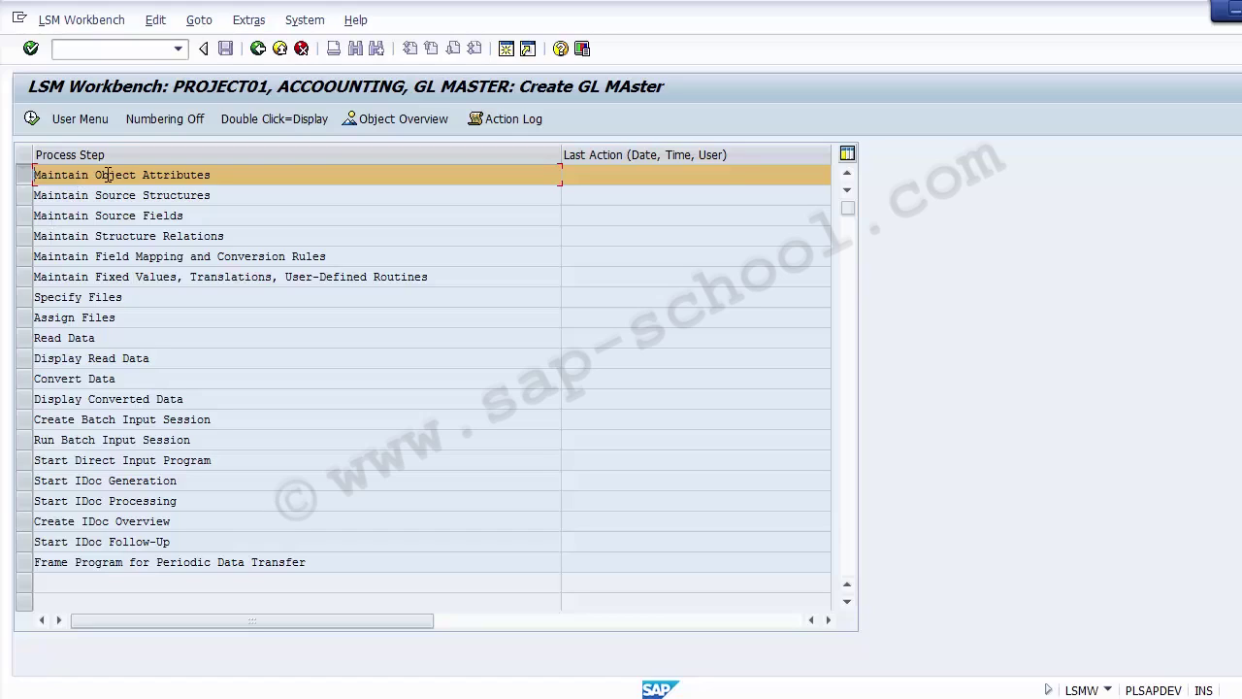
Step: Open the Maintain Object Attributes process step for the GL Master object
drag(209, 175, 31, 167)
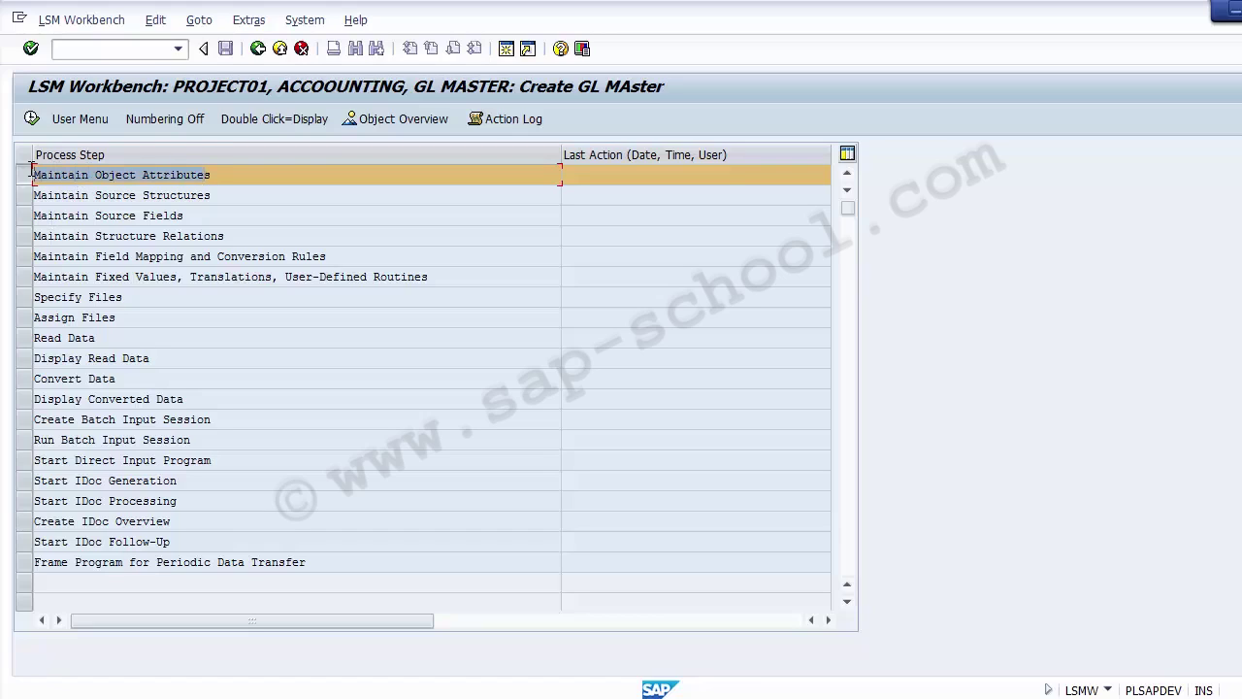
click(55, 173)
click(23, 176)
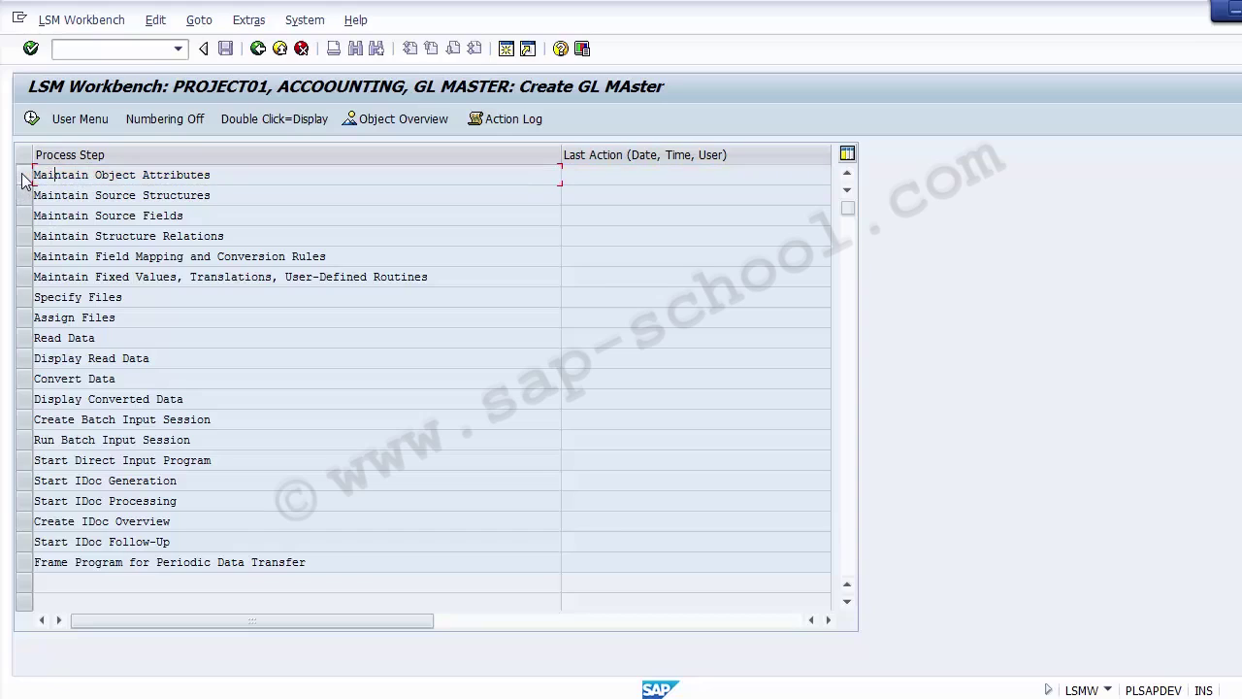
click(23, 175)
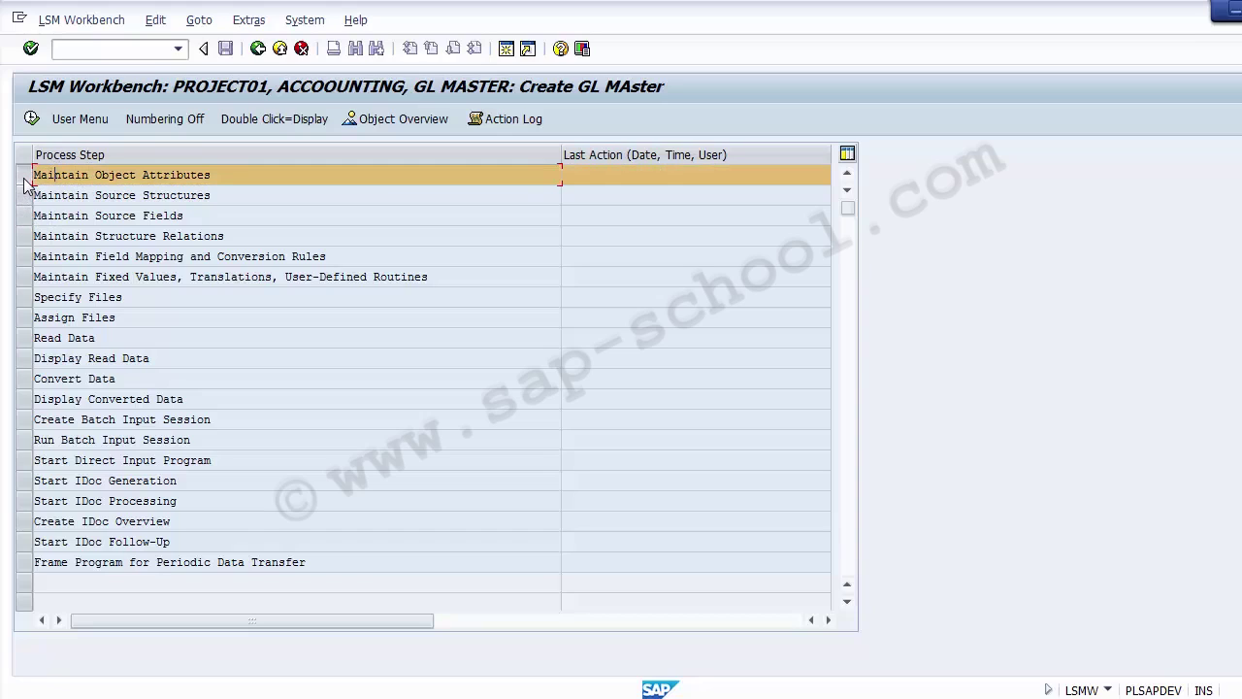
click(31, 119)
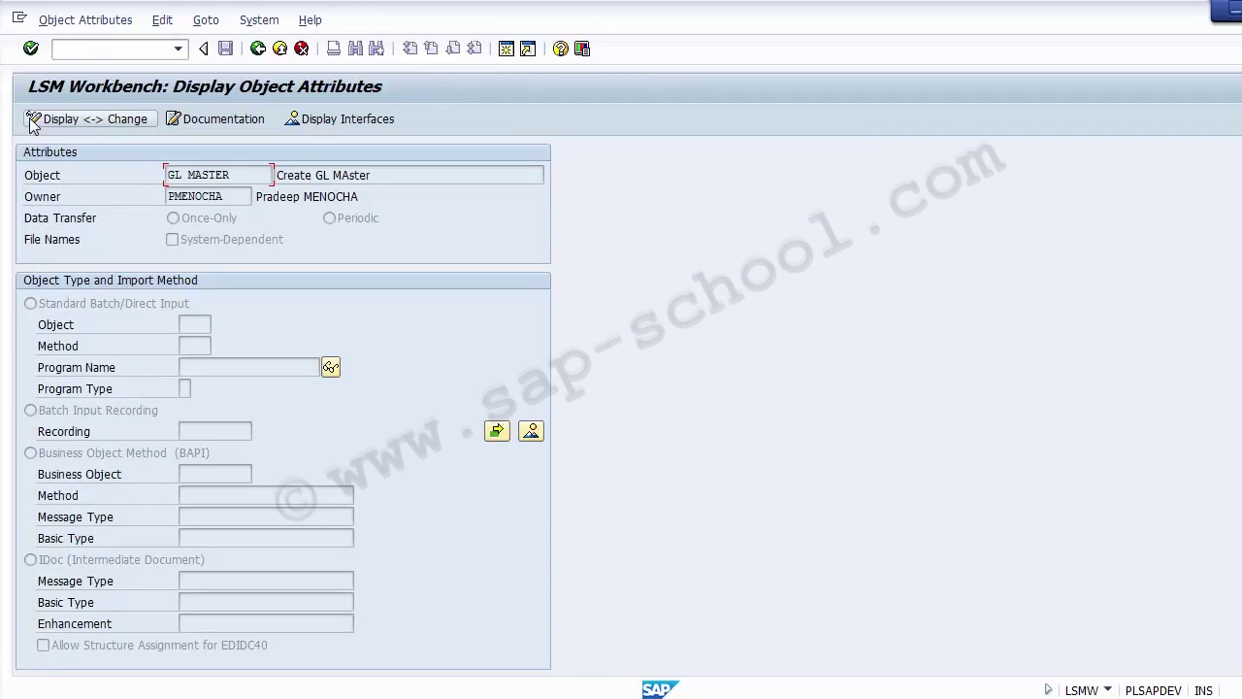
Step: Review the GL Master object's name, description and data transfer settings, and switch its attributes to change mode
click(46, 181)
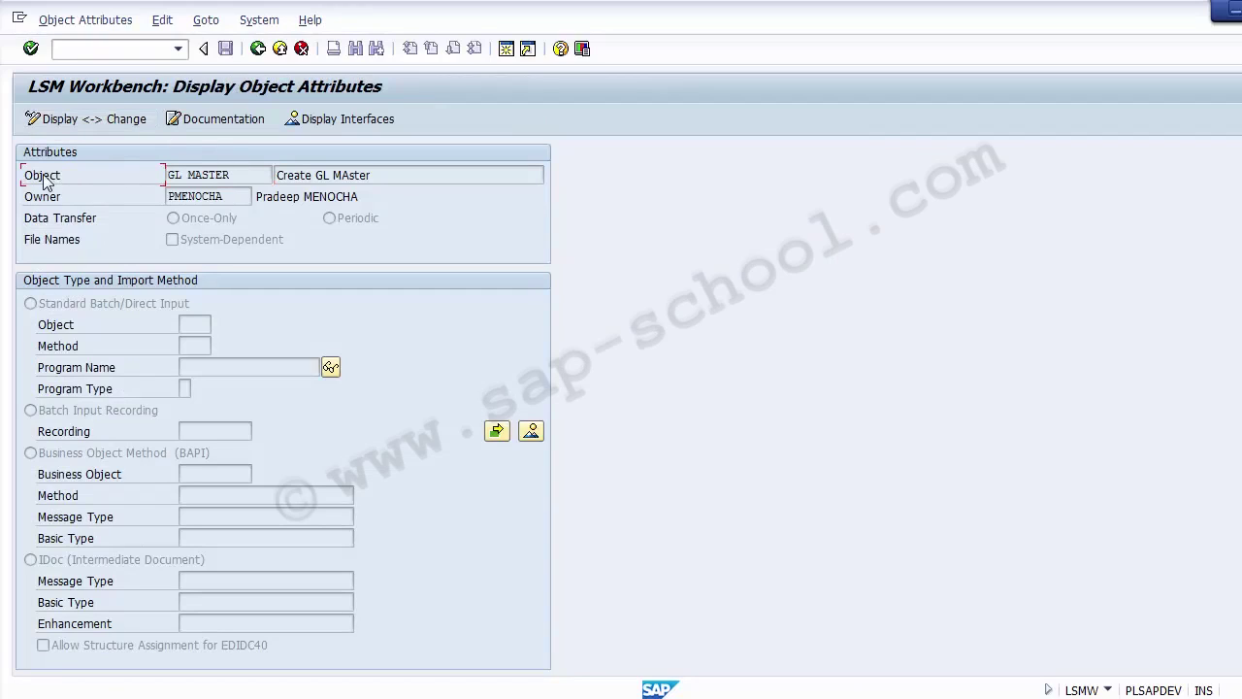
drag(229, 177, 160, 178)
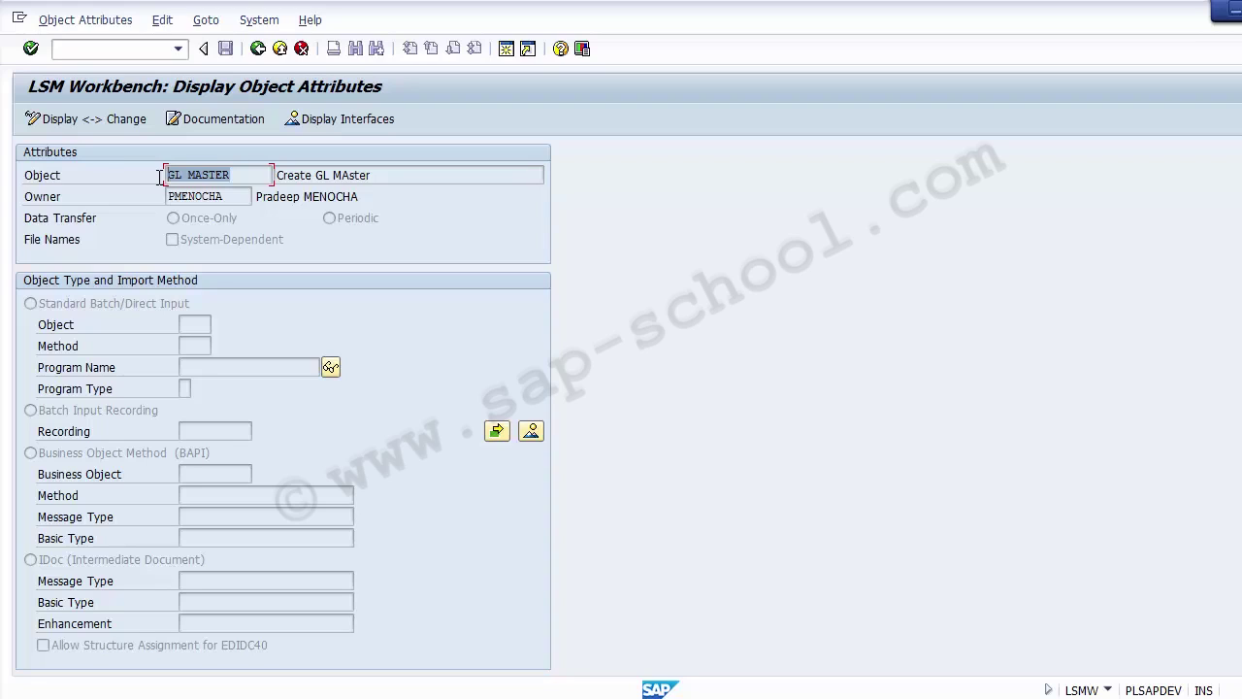
drag(401, 172, 270, 169)
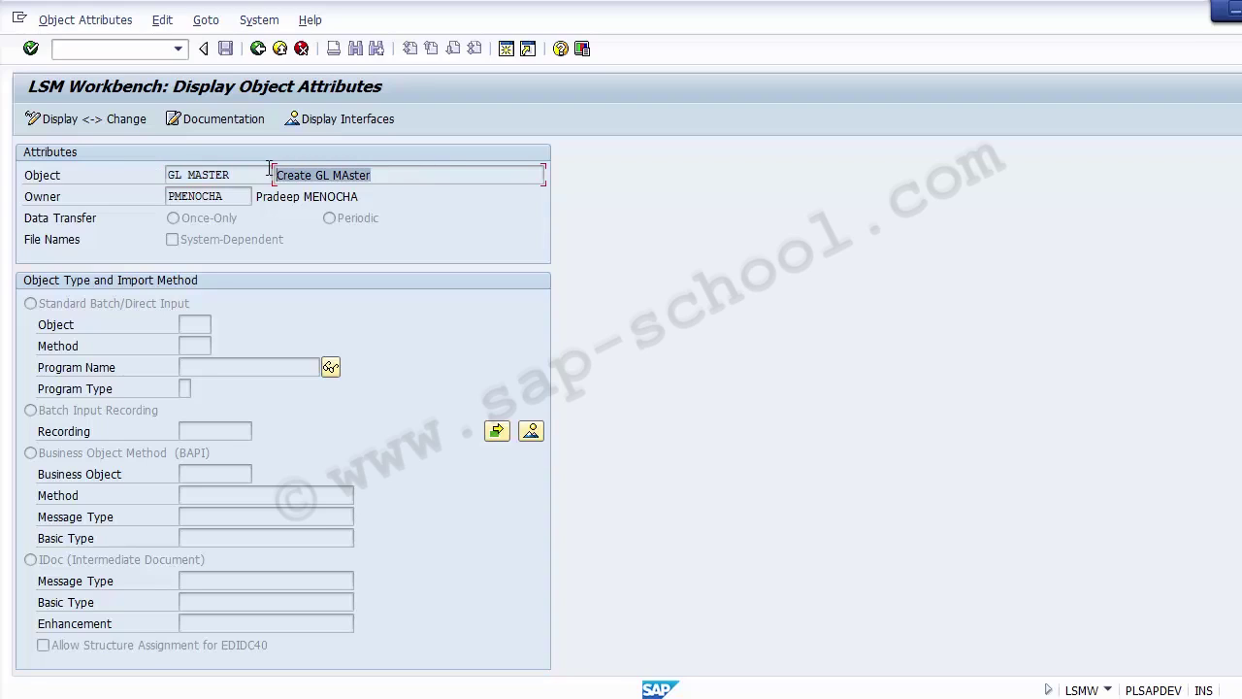
click(71, 222)
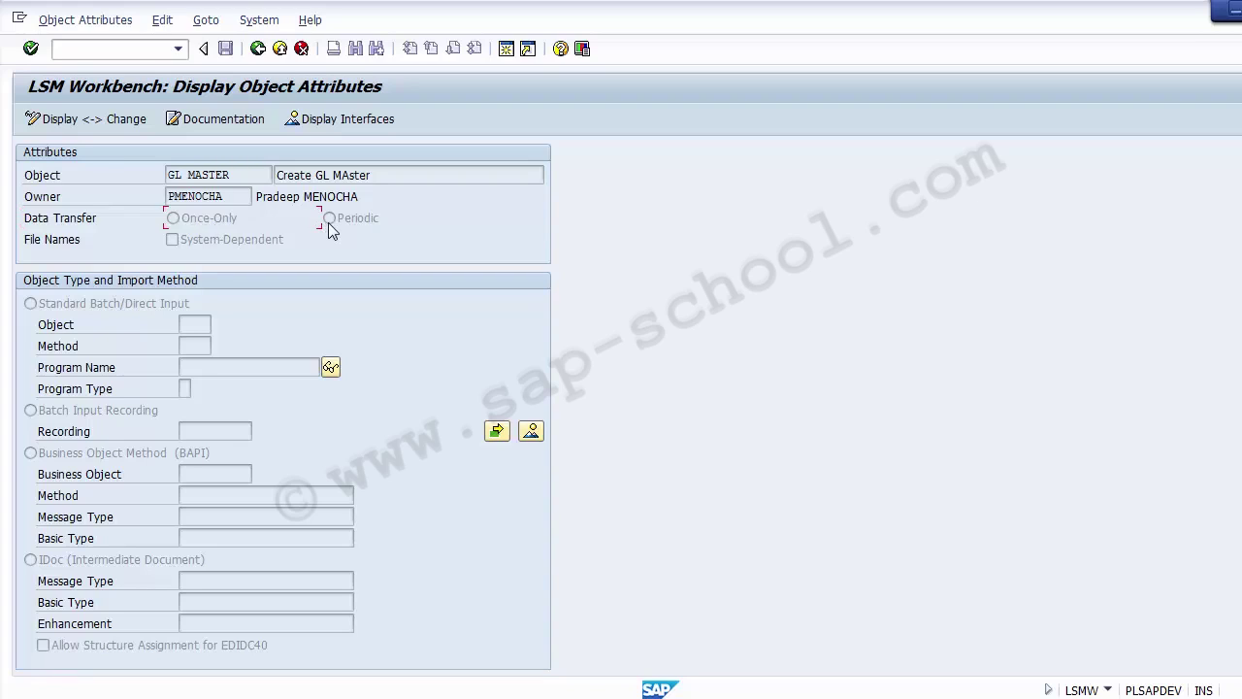
click(44, 215)
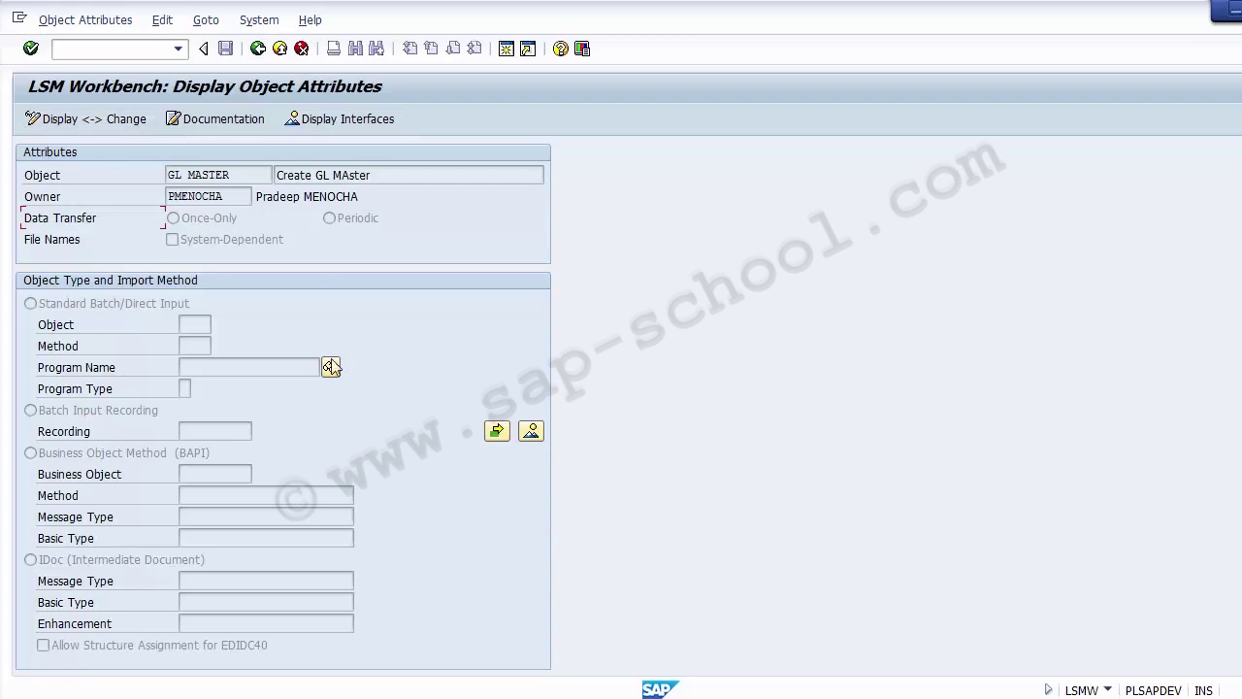
click(97, 124)
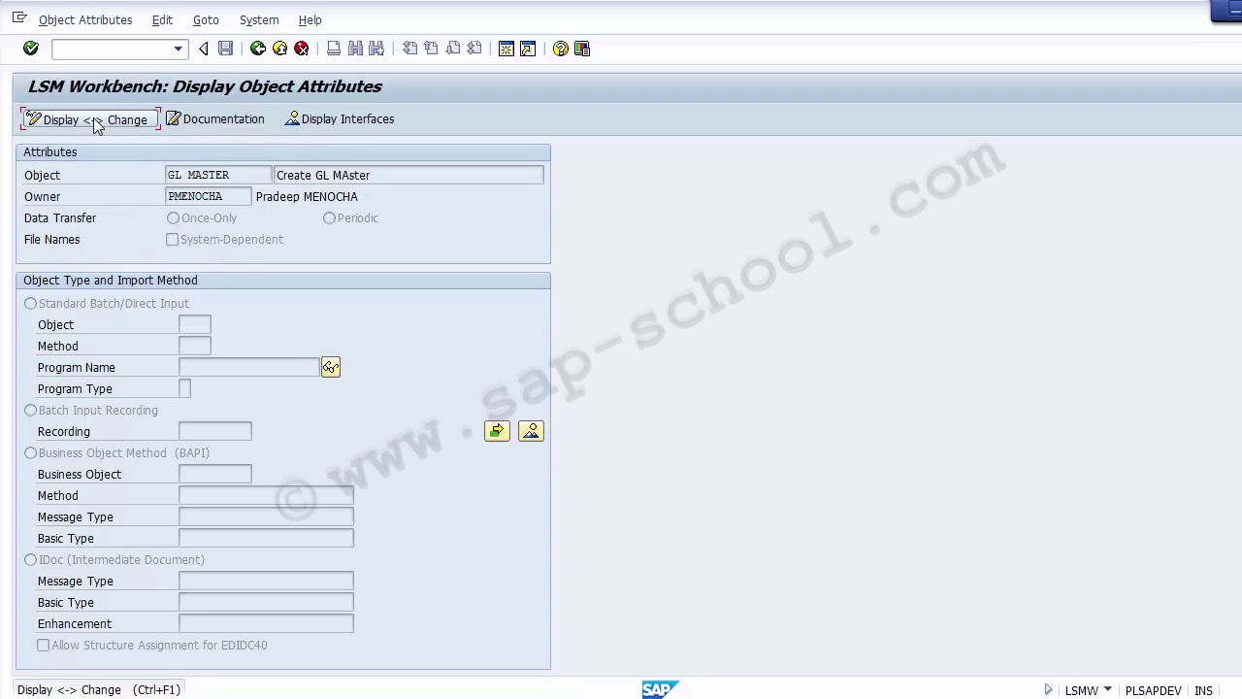
click(95, 120)
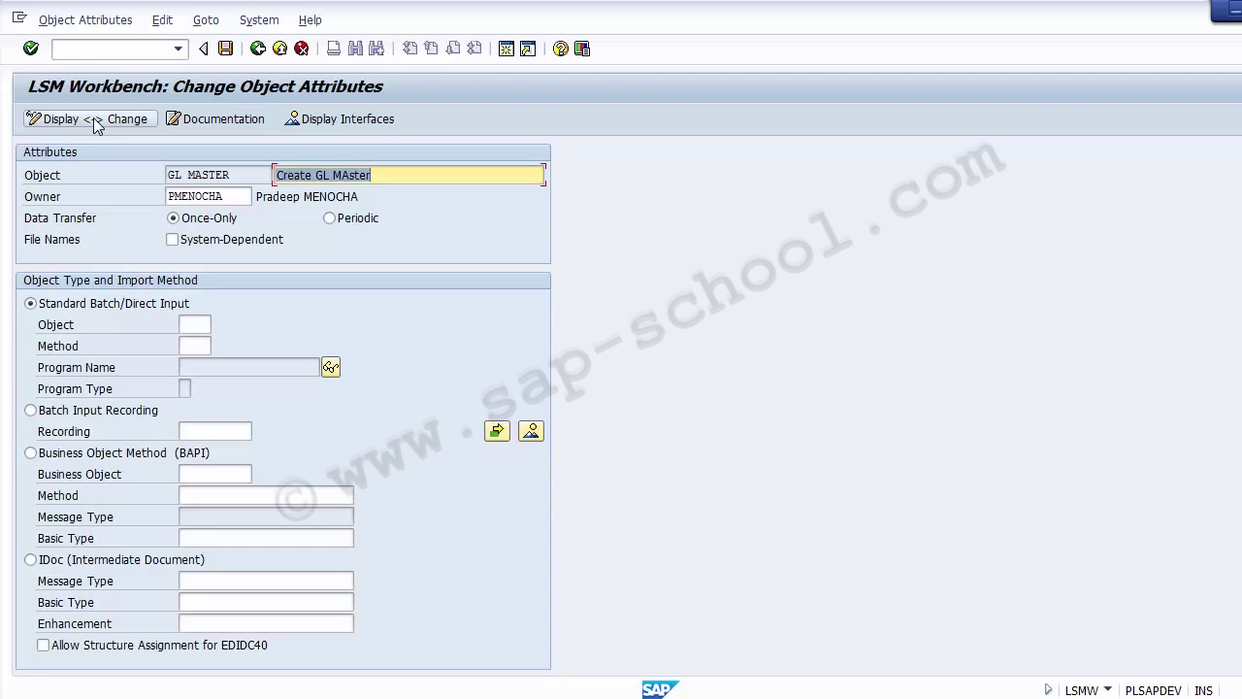
Step: Set the object's data transfer to Periodic
click(413, 174)
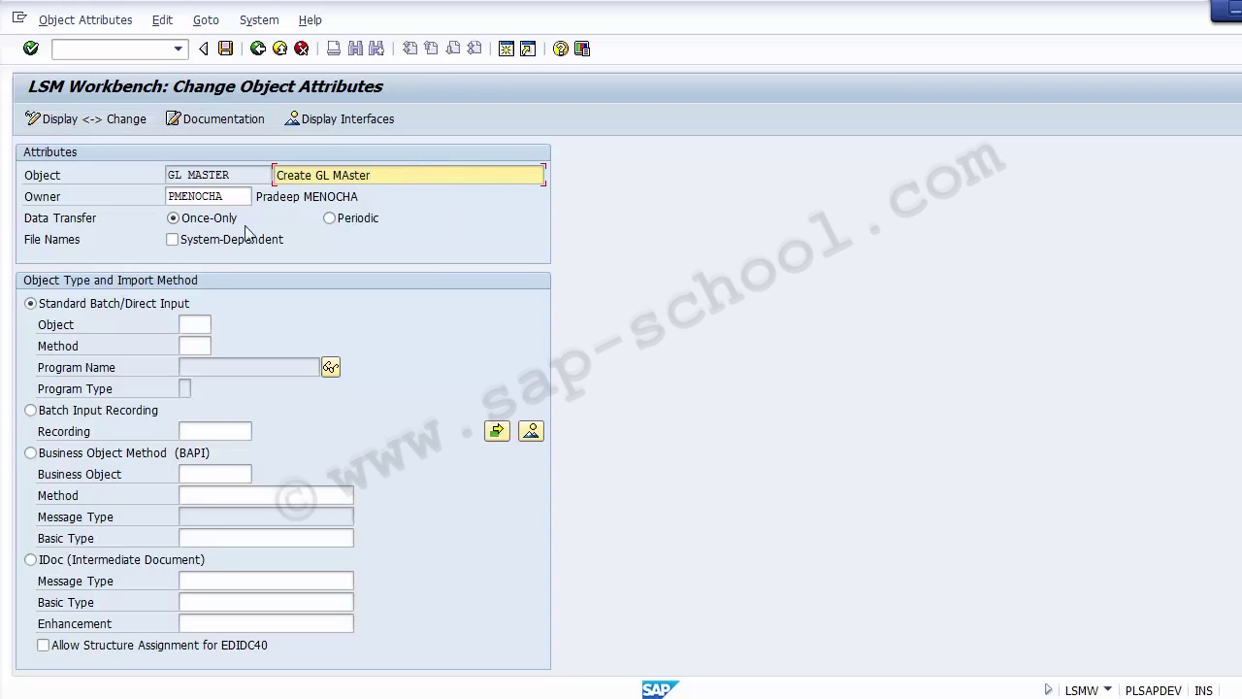
click(67, 219)
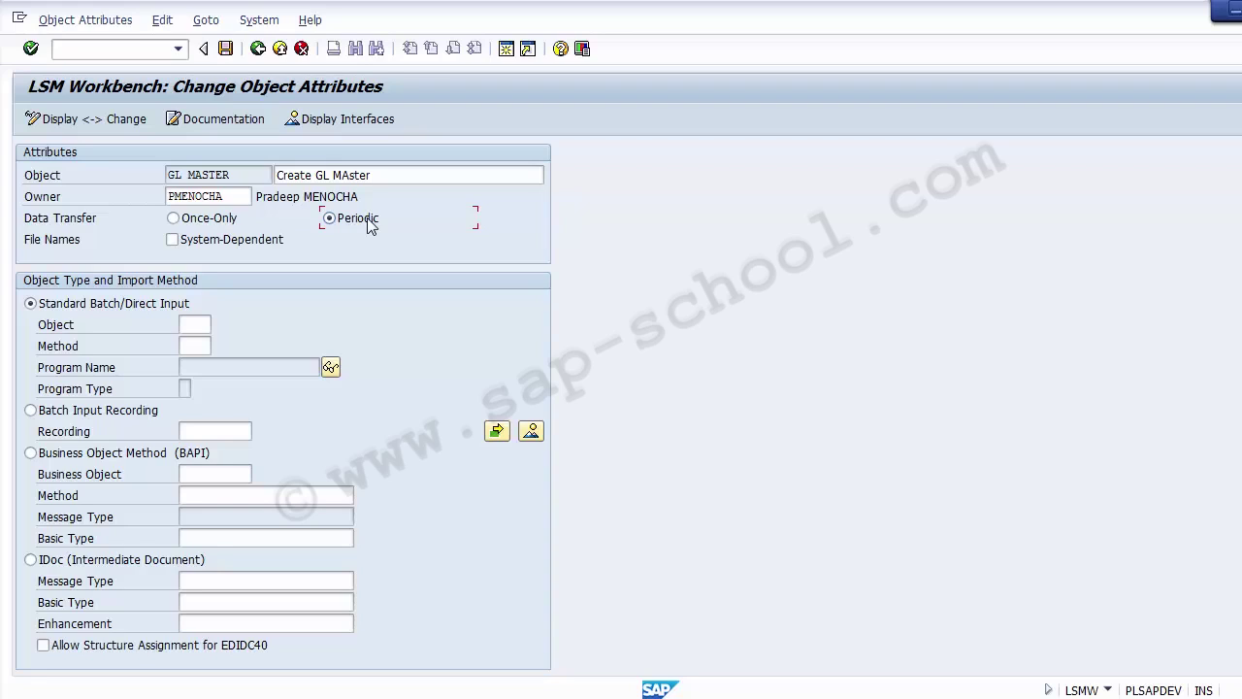
click(209, 218)
Step: Choose Batch Input Recording as the import method and enter ZFS00 as the recording
click(139, 310)
click(85, 460)
click(71, 566)
click(75, 310)
click(114, 415)
click(131, 564)
click(31, 411)
click(210, 436)
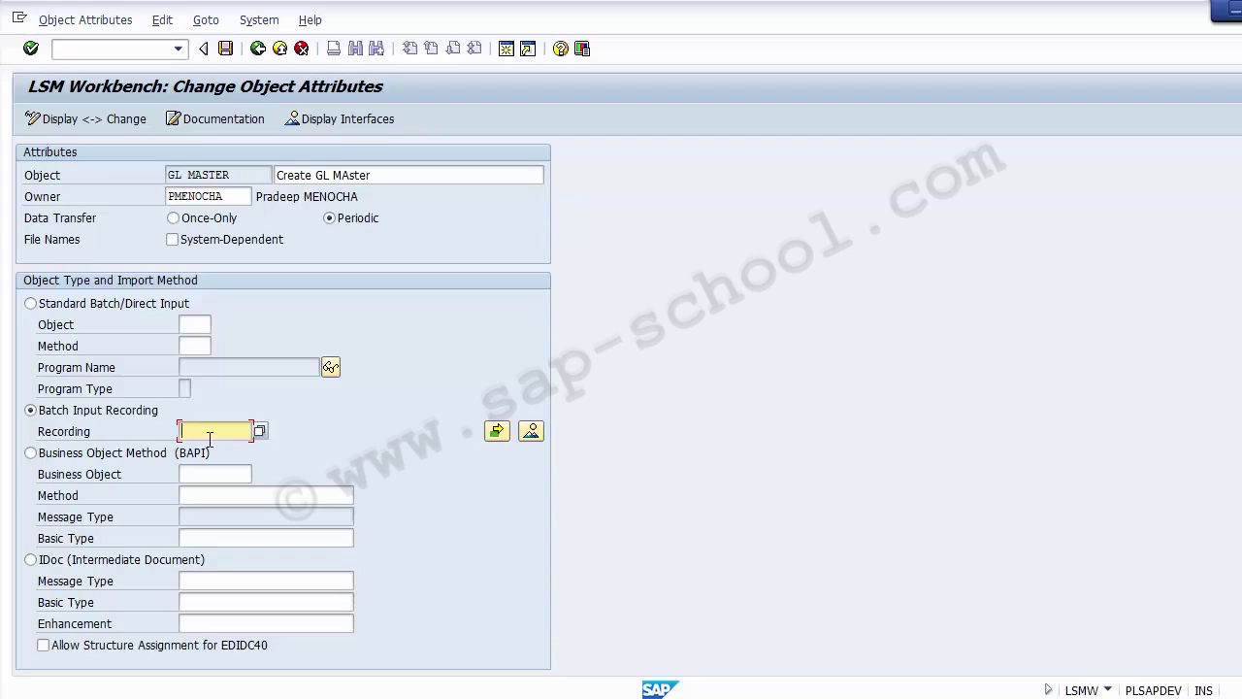
text(ZFS00)
drag(233, 432, 172, 433)
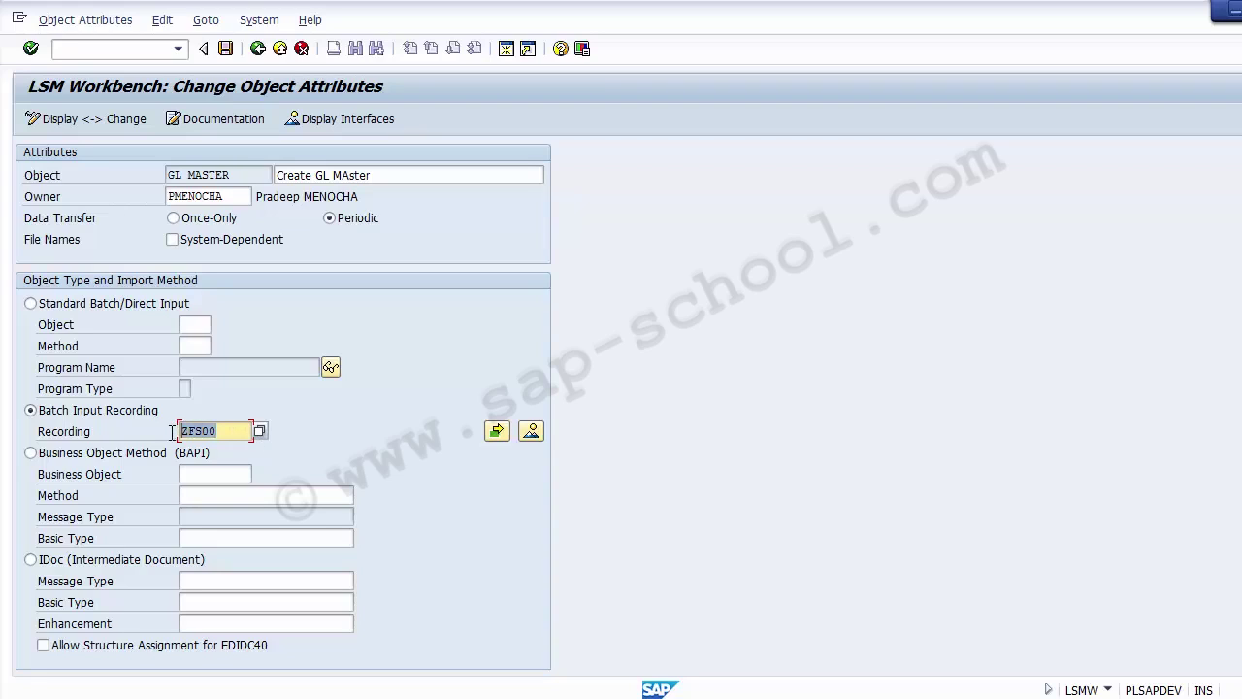
Step: Create the recording ZFS00 in the project's recordings overview with the description "Create GL Master"
click(531, 432)
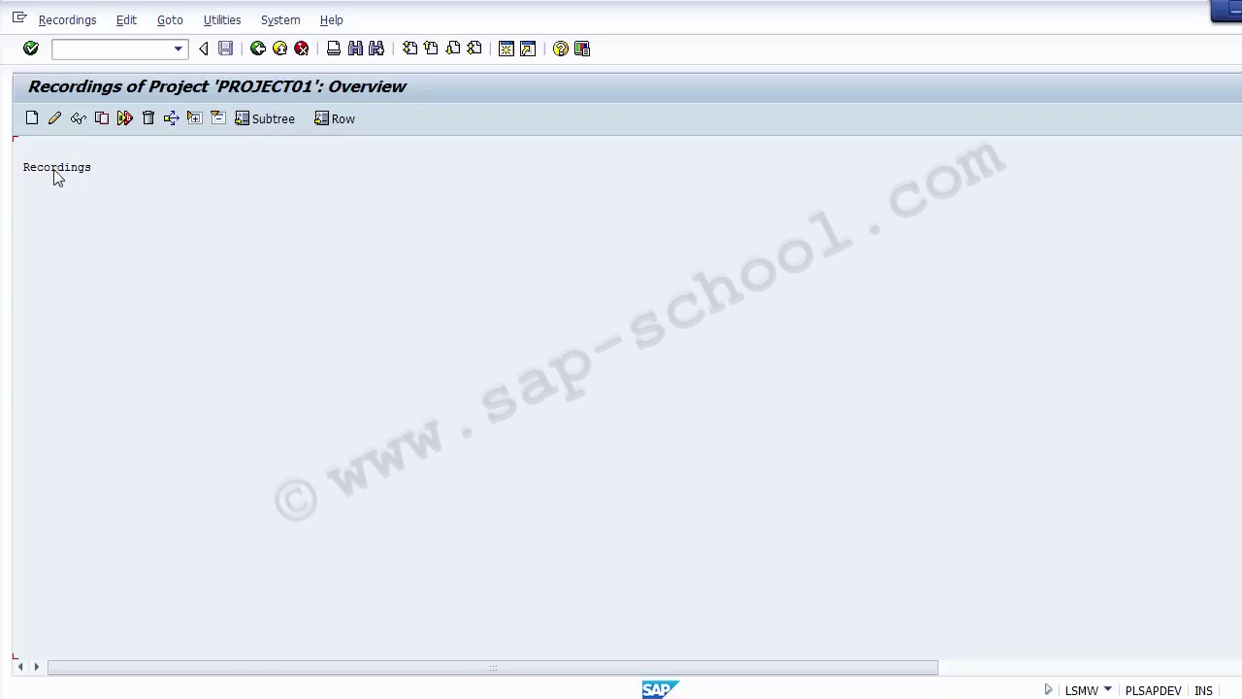
click(32, 119)
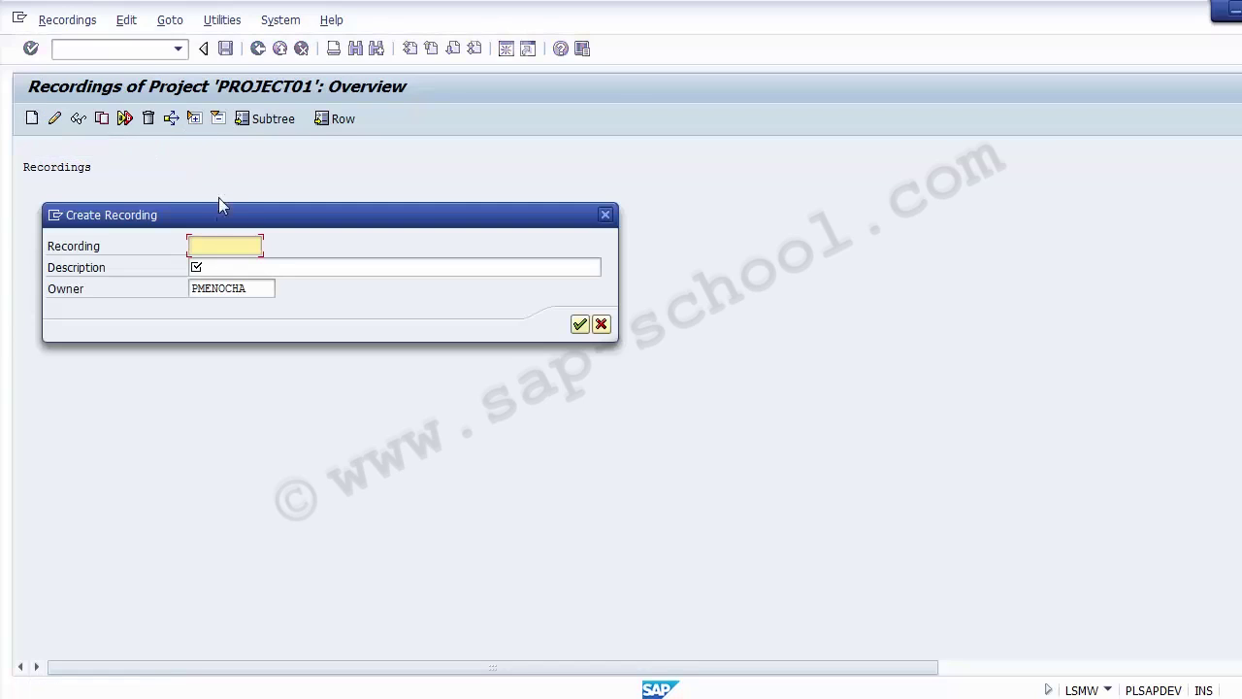
drag(216, 210, 420, 197)
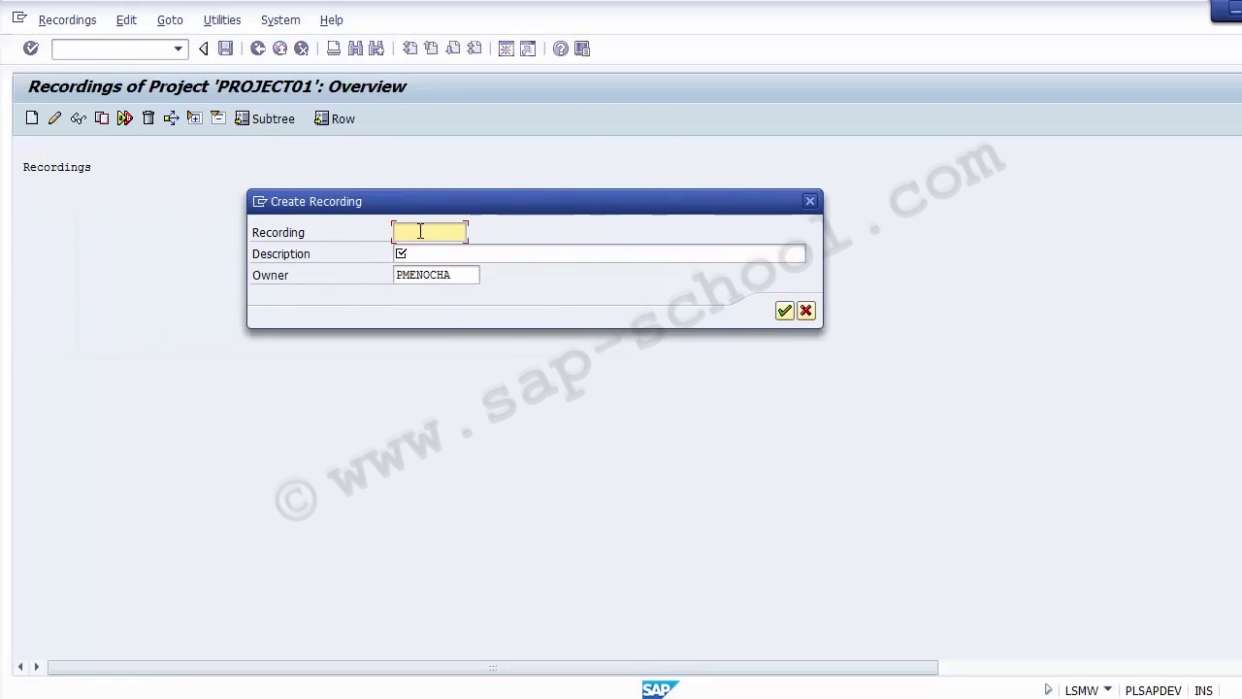
text(ZFS00)
click(431, 254)
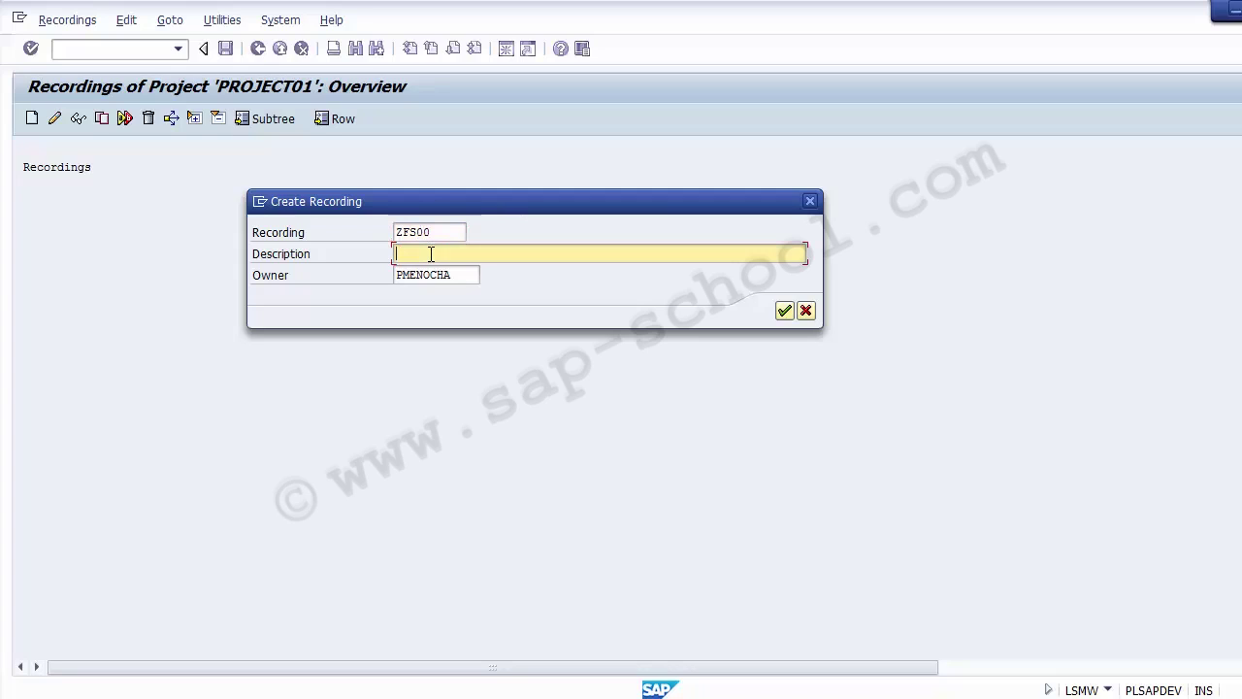
text(Create GL Master)
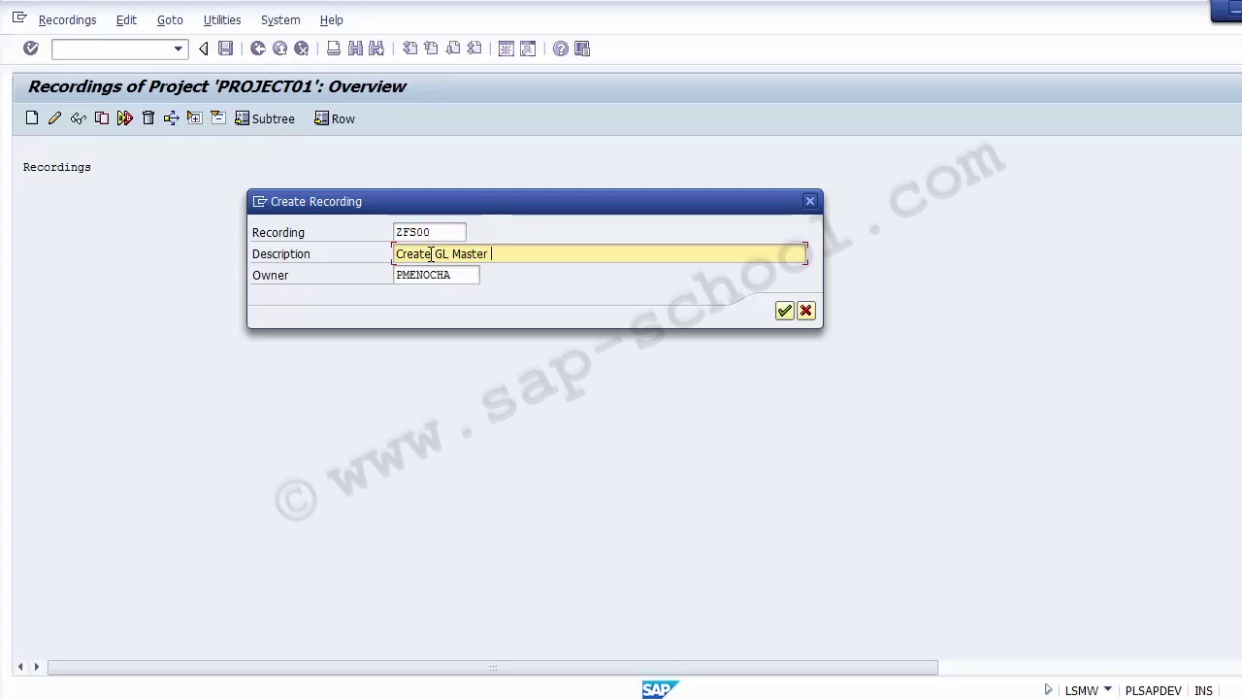
click(784, 311)
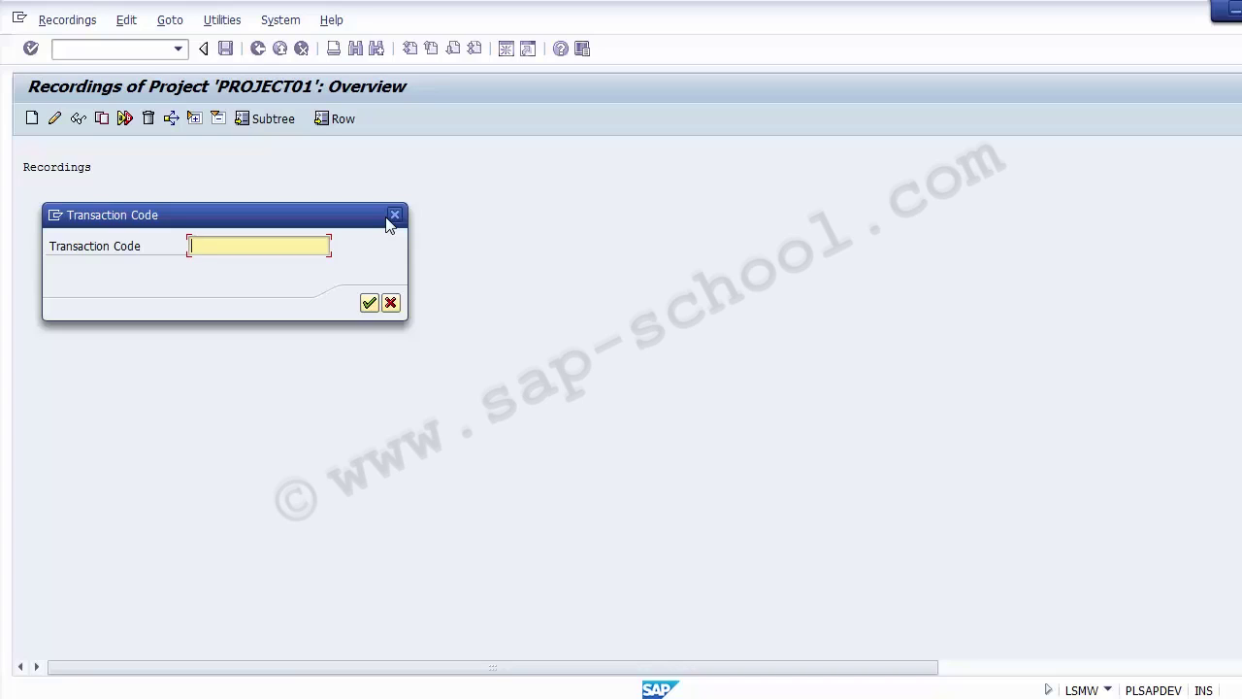
Step: Start recording the transaction FS00
text(FS00)
key(BackSpace)
key(BackSpace)
text(00)
click(369, 304)
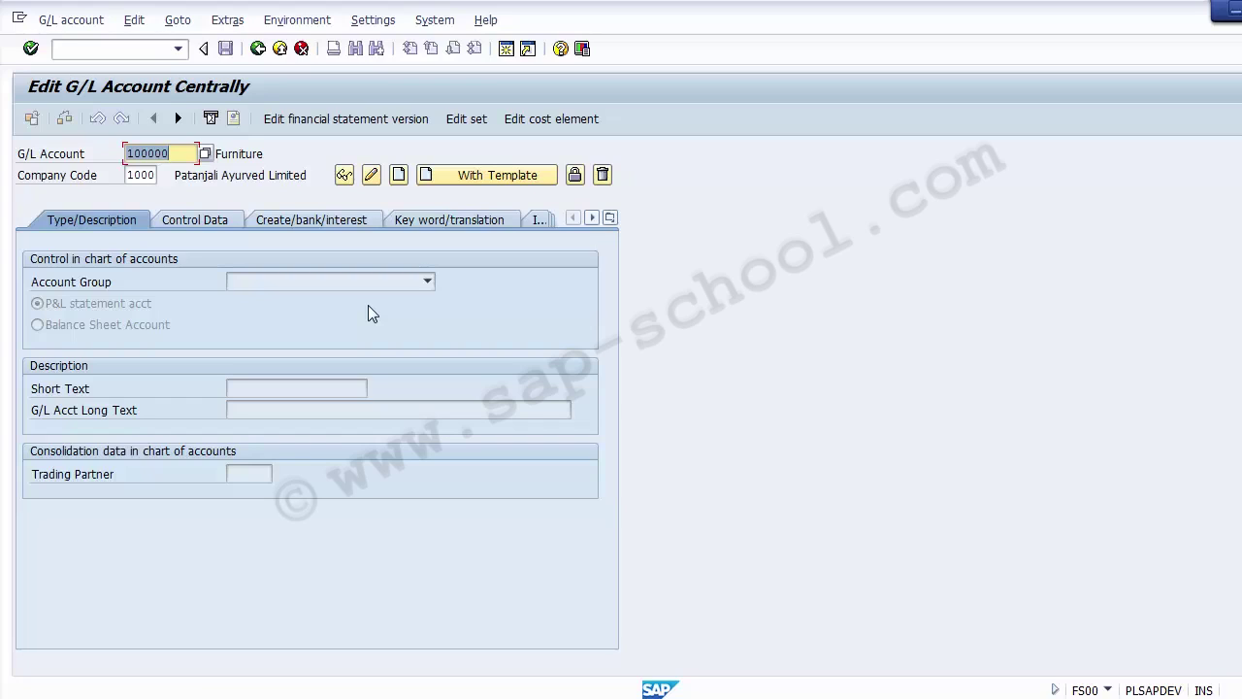
Step: Set the company code to 9000 and clear the G/L account number for the recorded transaction
key(Tab)
key(BackSpace)
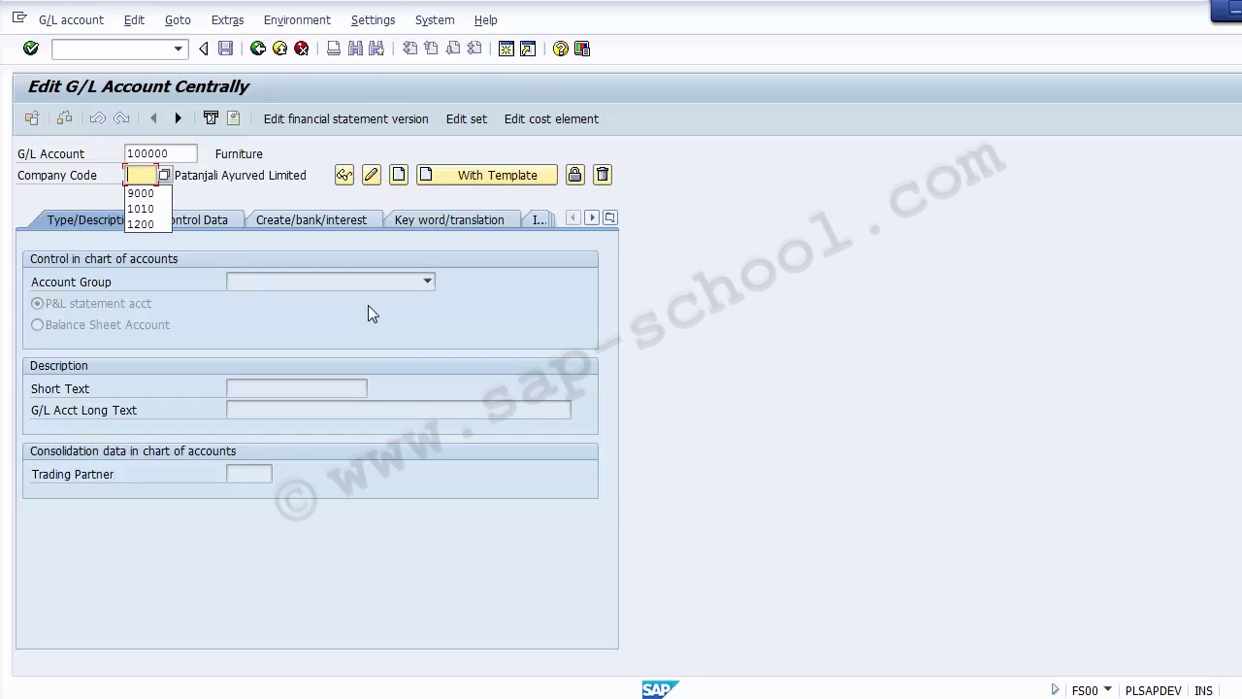
text(9000)
key(Return)
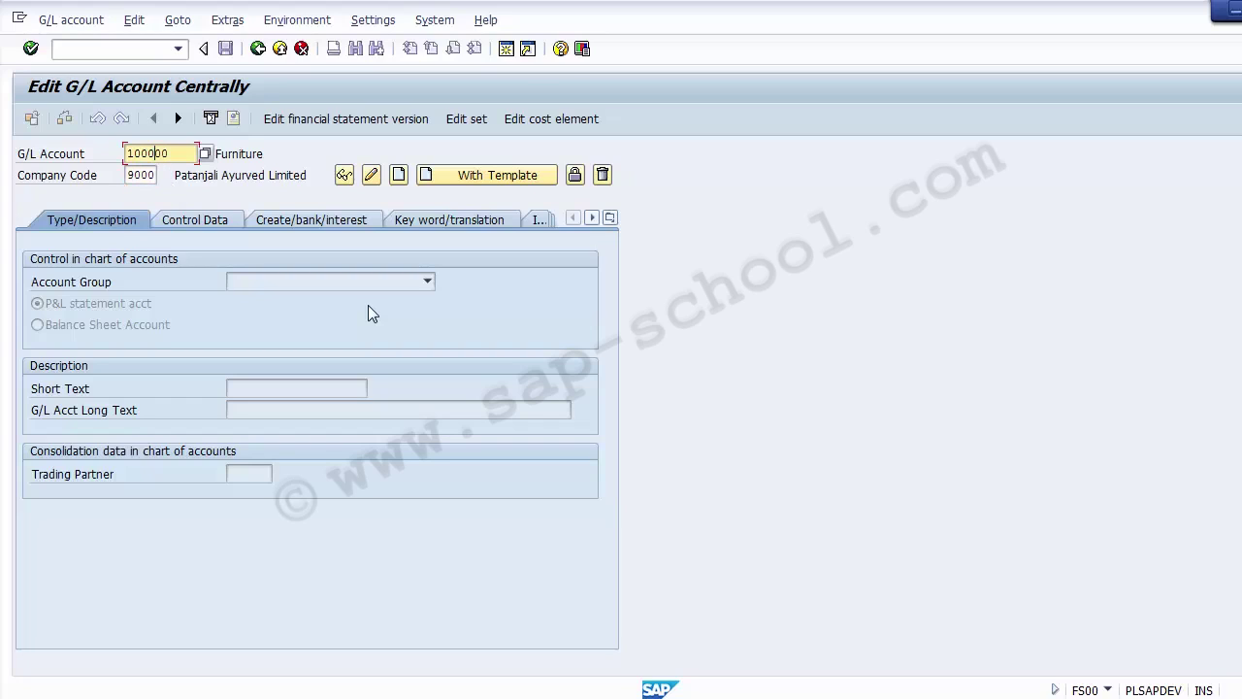
key(BackSpace)
key(BackSpace)
key(BackSpace)
key(BackSpace)
key(BackSpace)
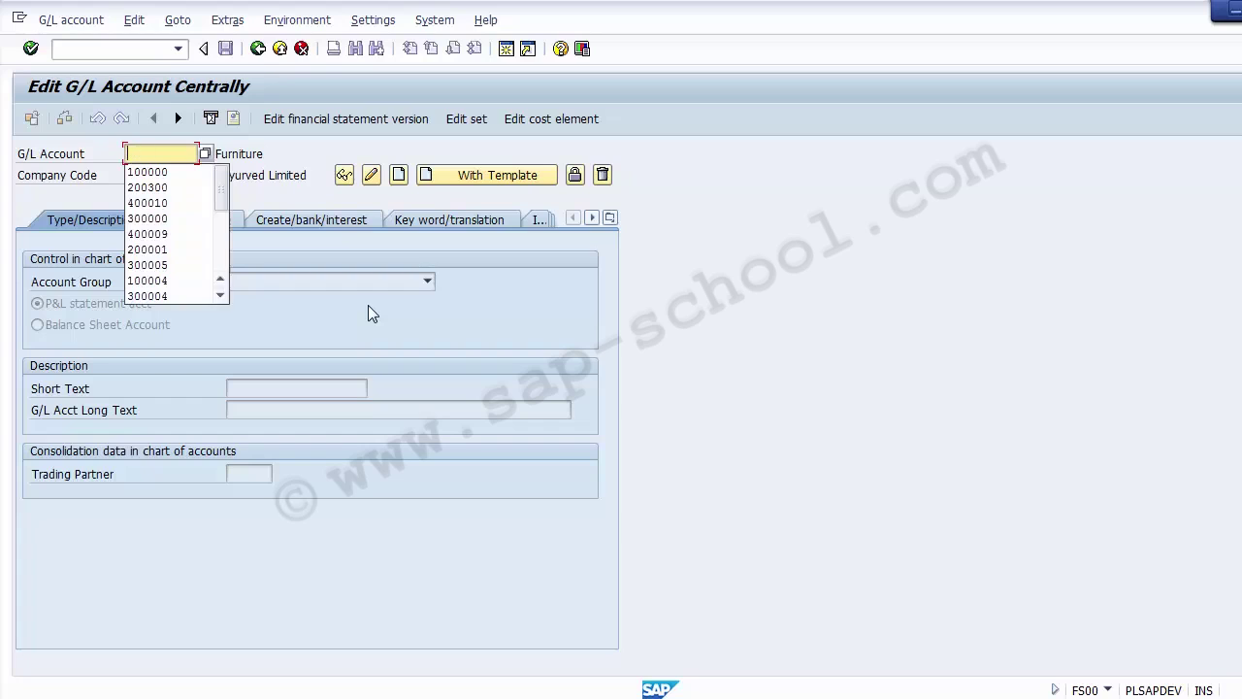
key(Return)
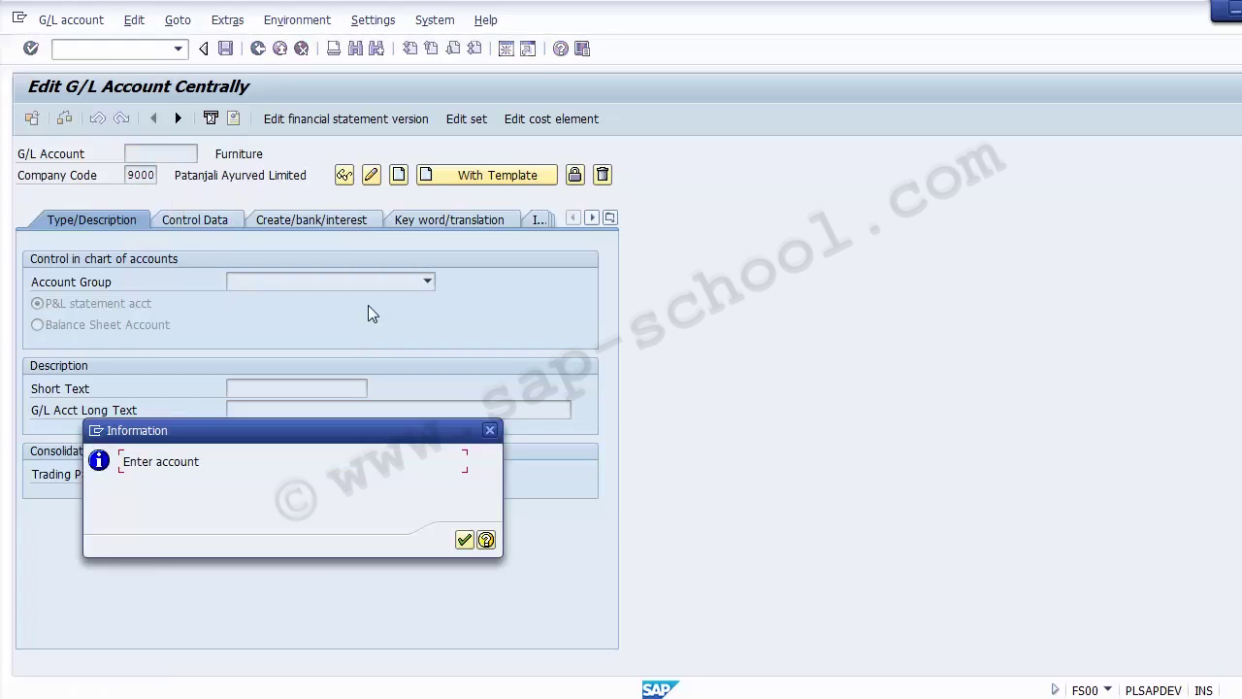
click(464, 539)
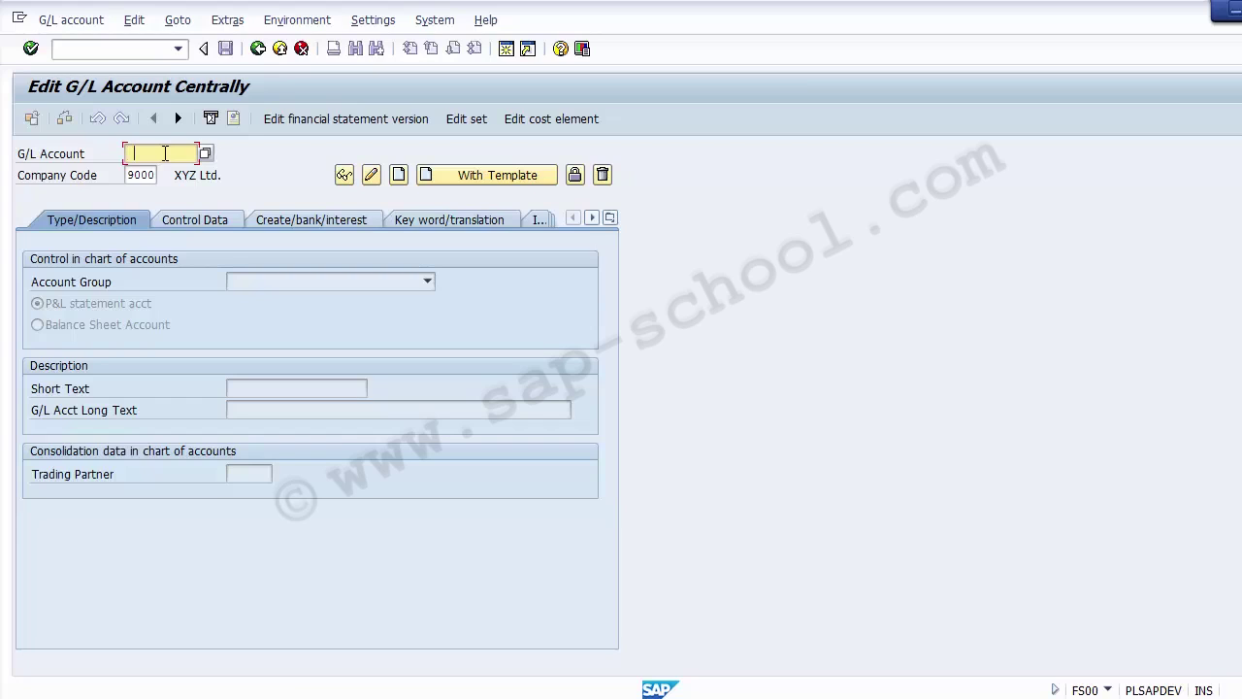
Step: Enter G/L account 100000 for company code 9000 and start creating its master record
key(space)
key(Down)
key(Return)
drag(171, 153, 155, 175)
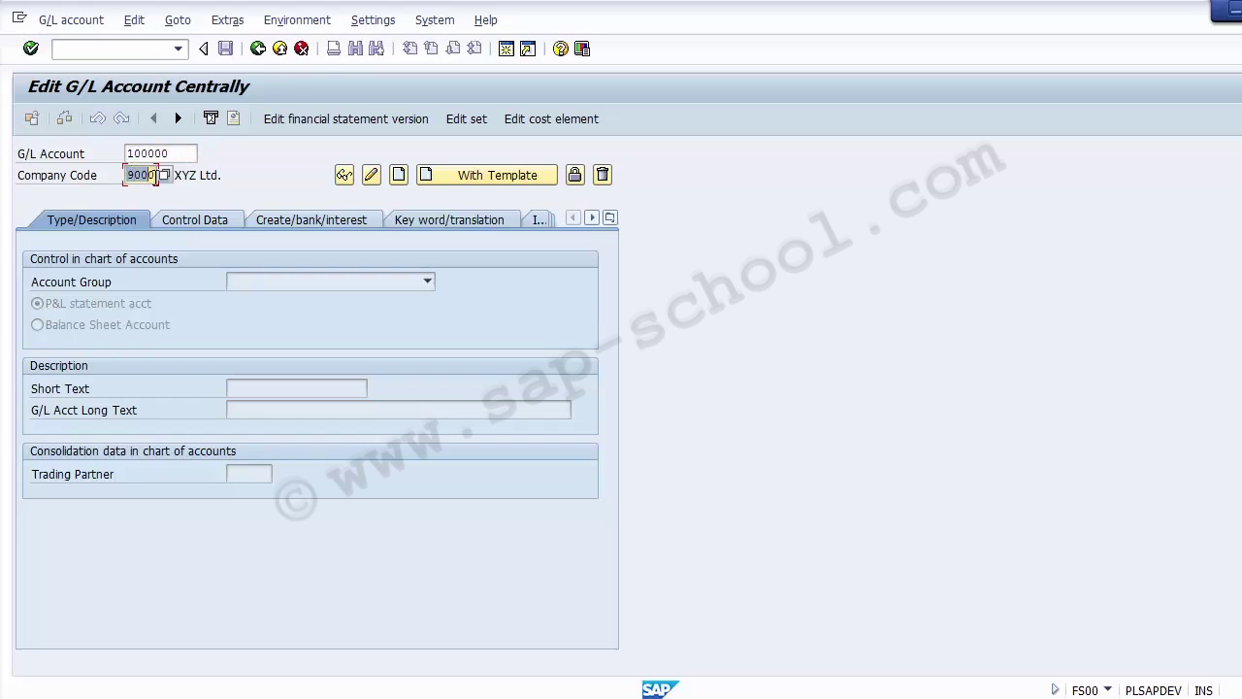
click(399, 176)
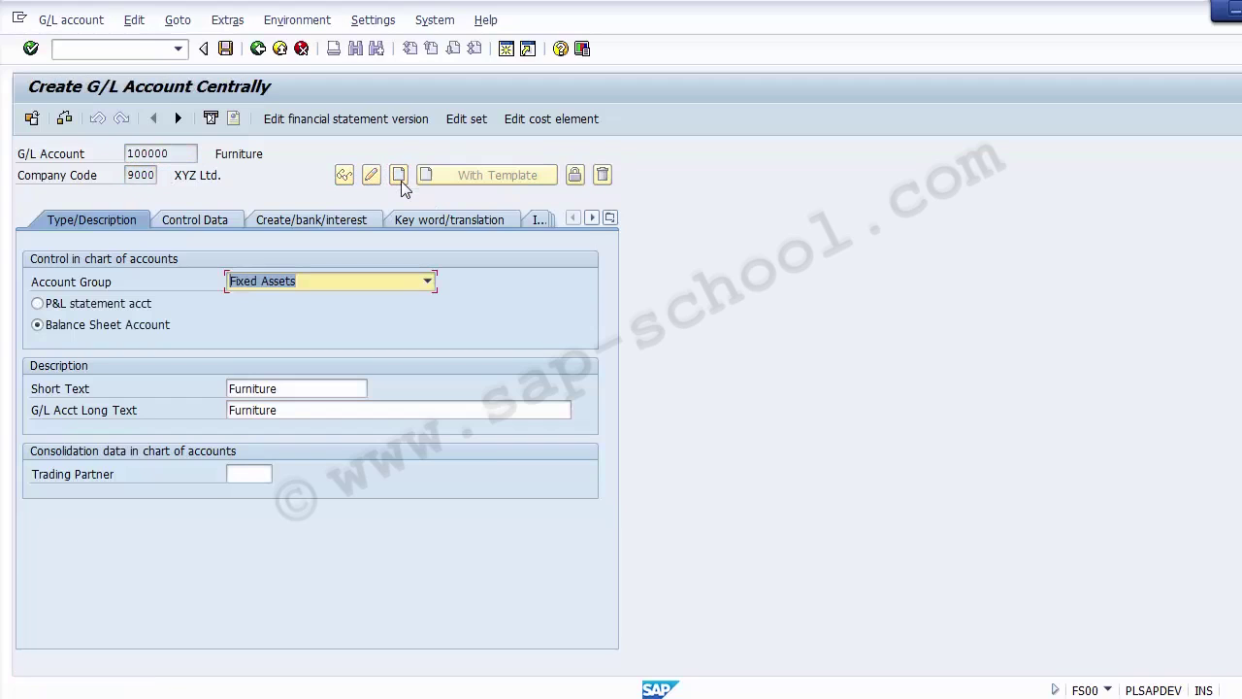
Step: Set the account group to Fixed Assets and classify the account as a Balance Sheet Account
click(317, 280)
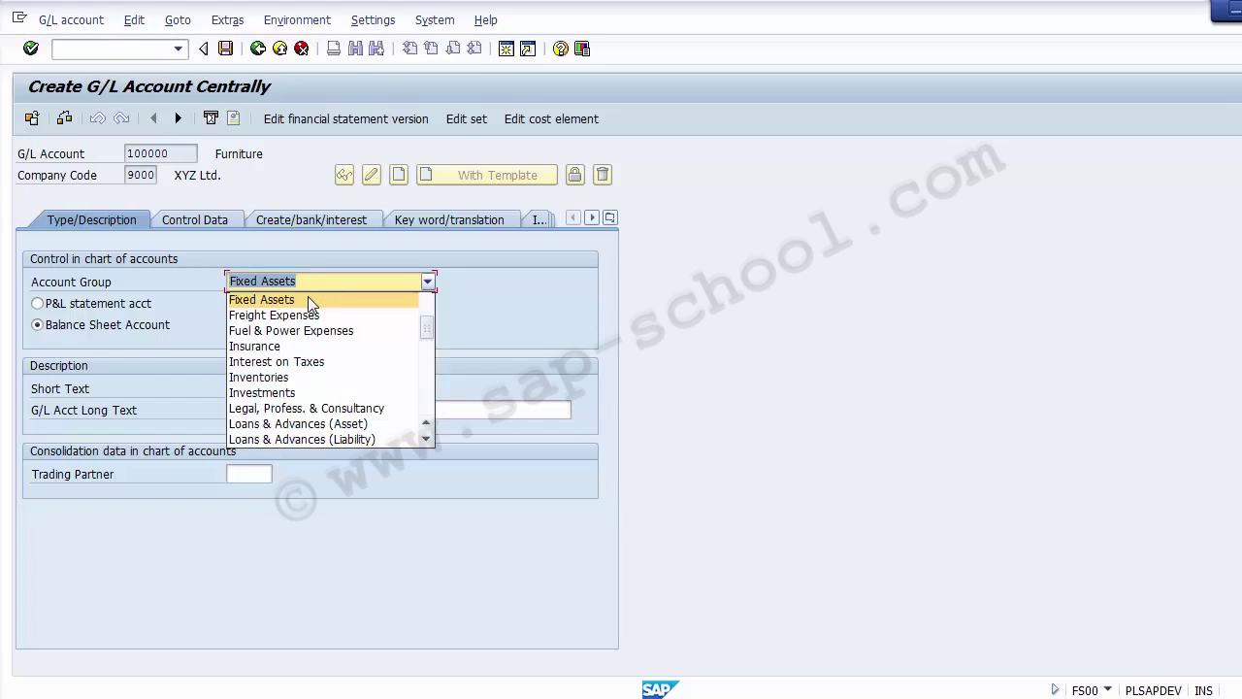
click(309, 299)
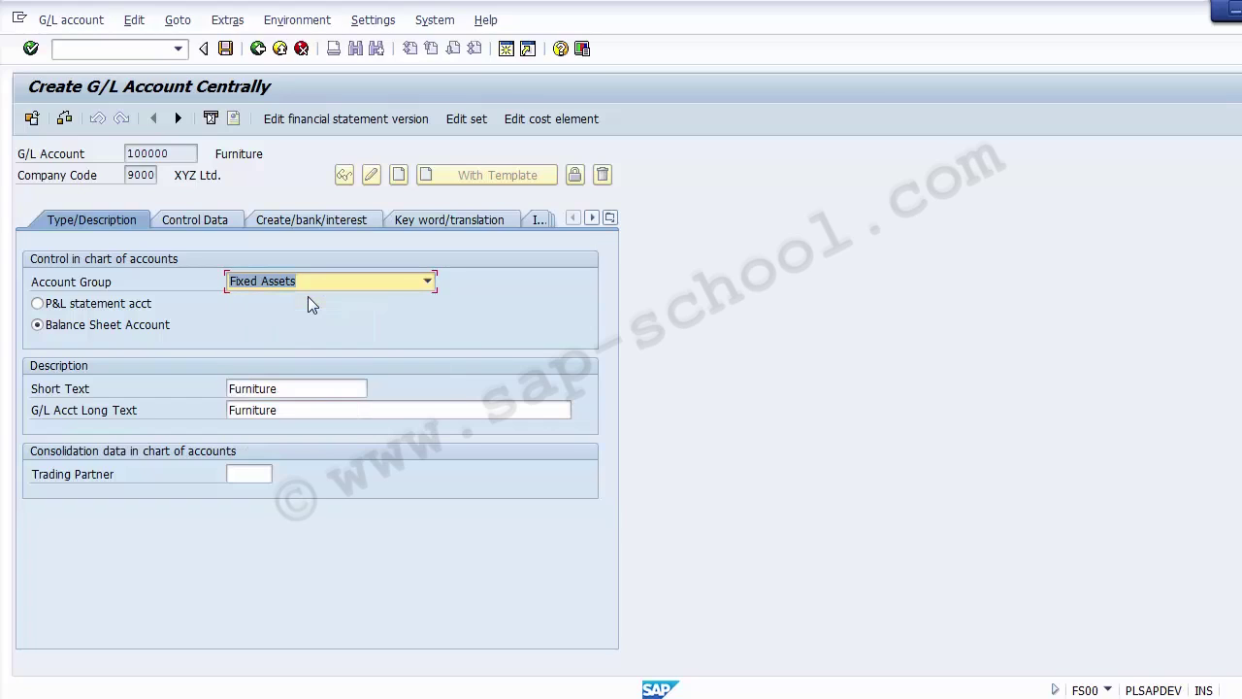
click(90, 333)
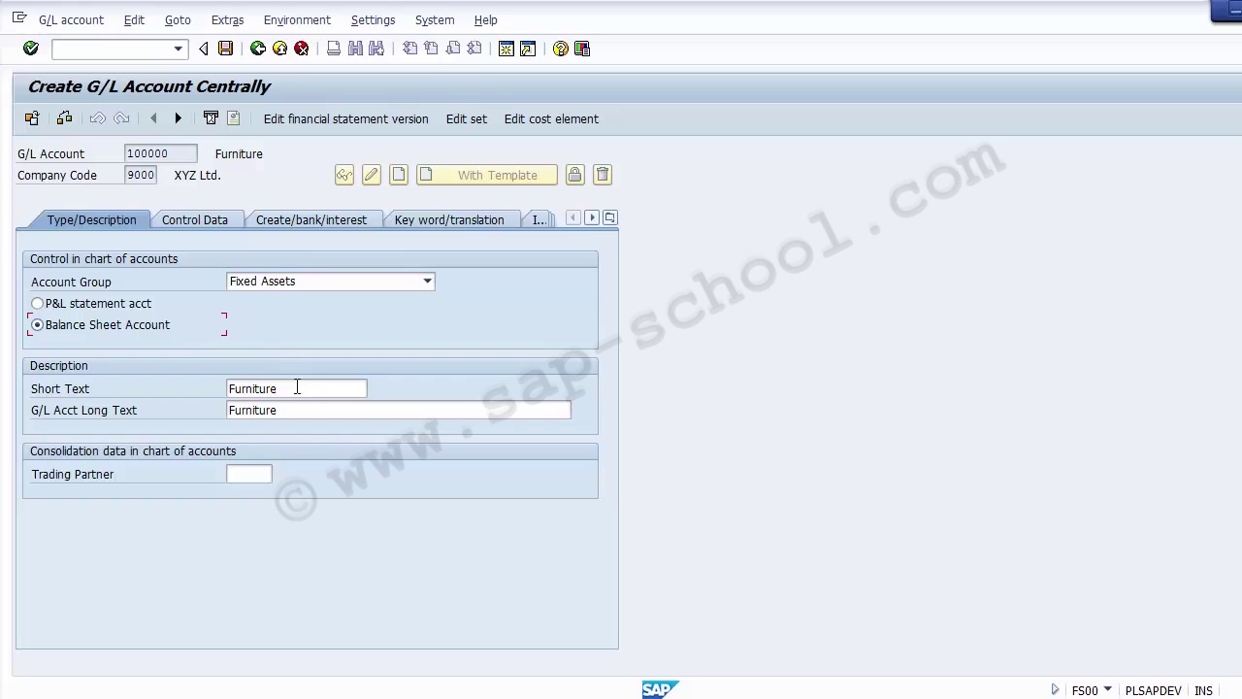
Step: Set the short text to "Furniture A/C" and the G/L account long text to "Furniture Account"
click(297, 388)
drag(297, 388, 208, 383)
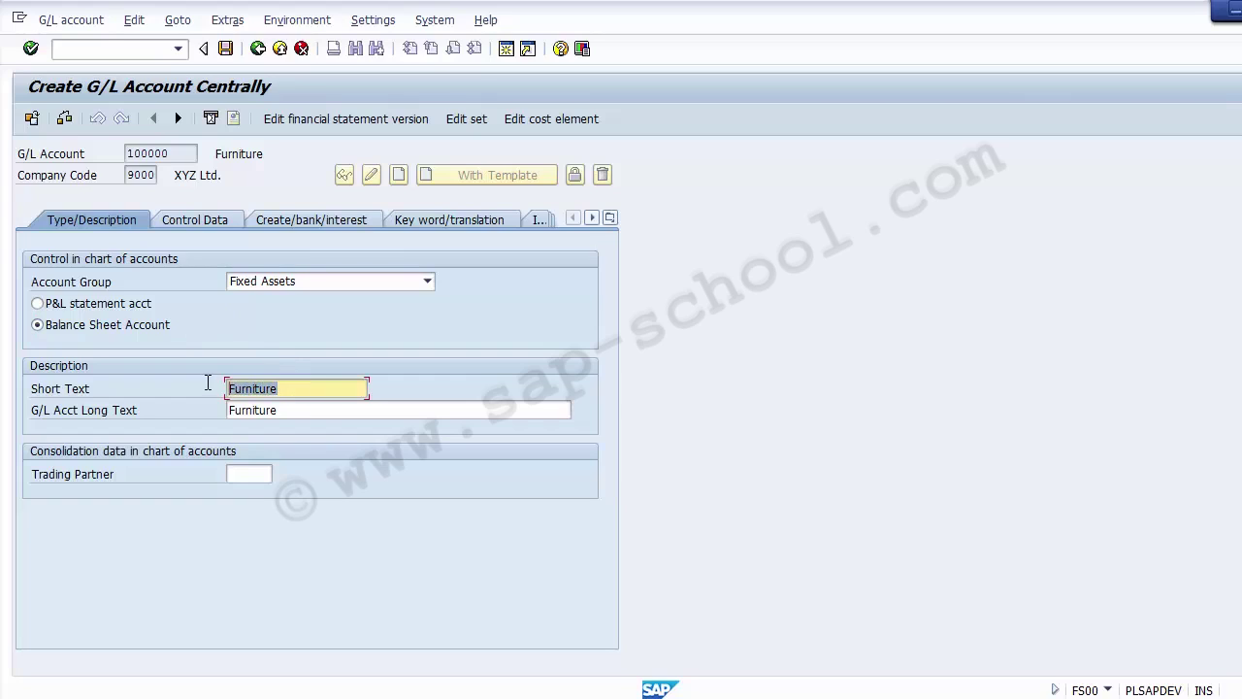
click(326, 389)
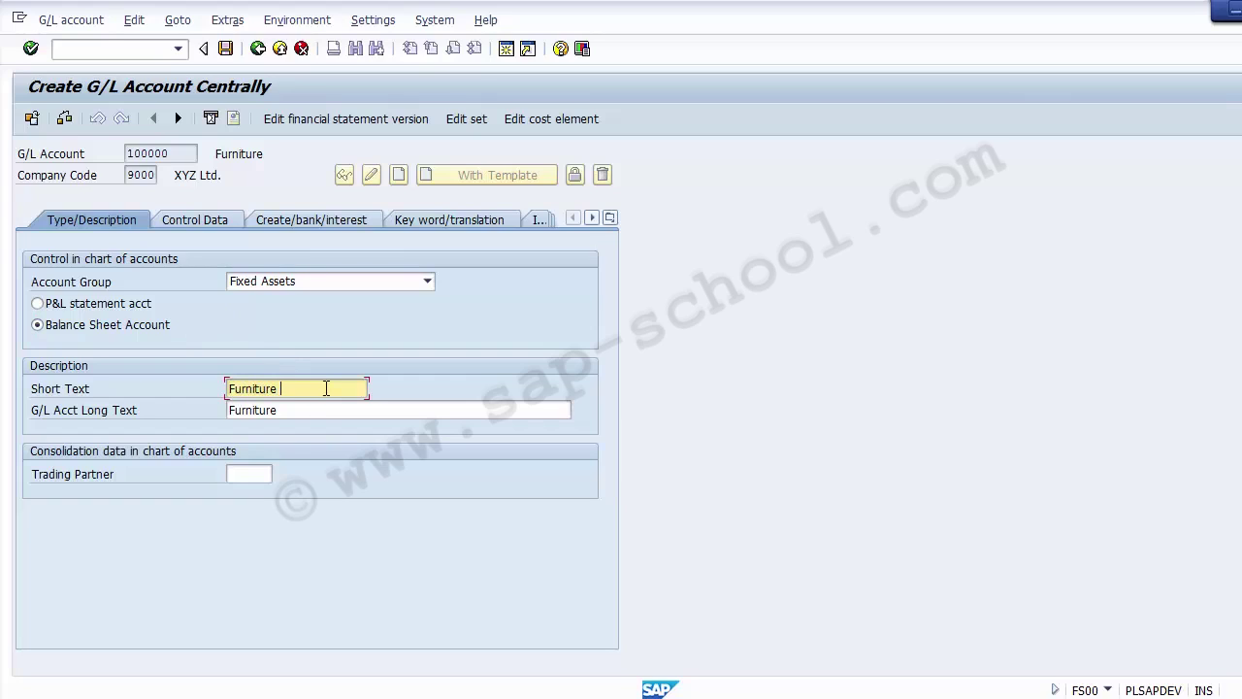
text(A/C)
click(318, 410)
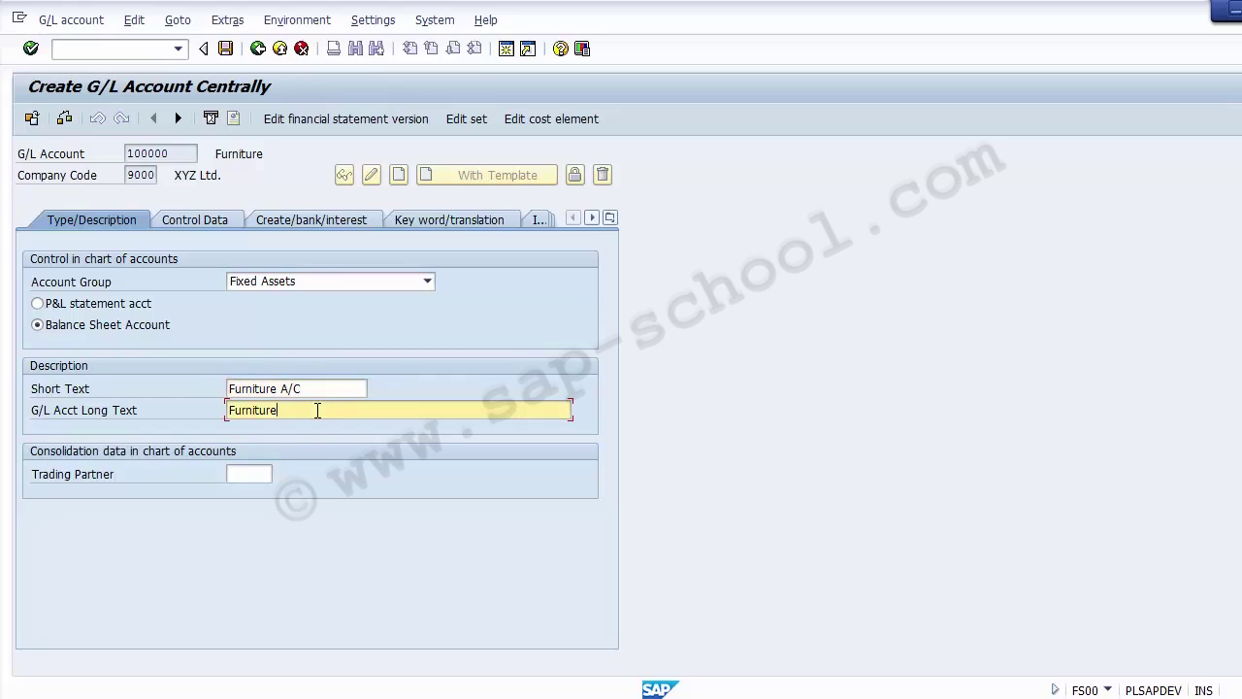
text(Account)
click(279, 409)
key(Insert)
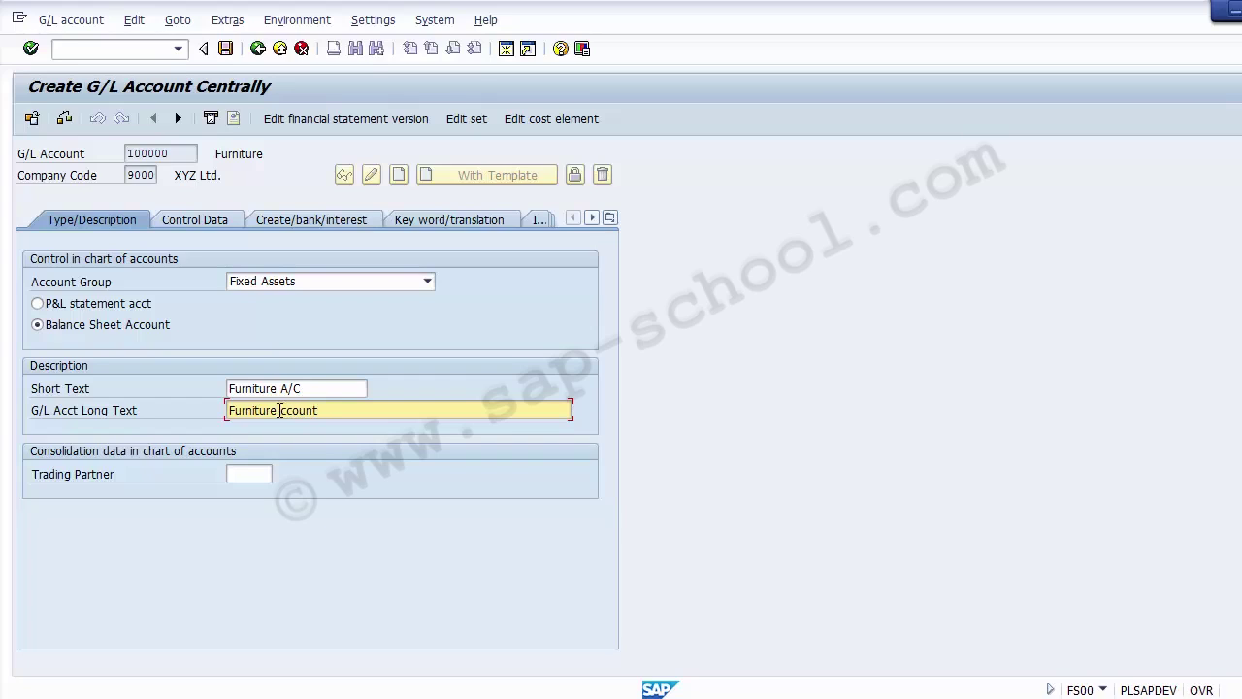
key(Insert)
text(A)
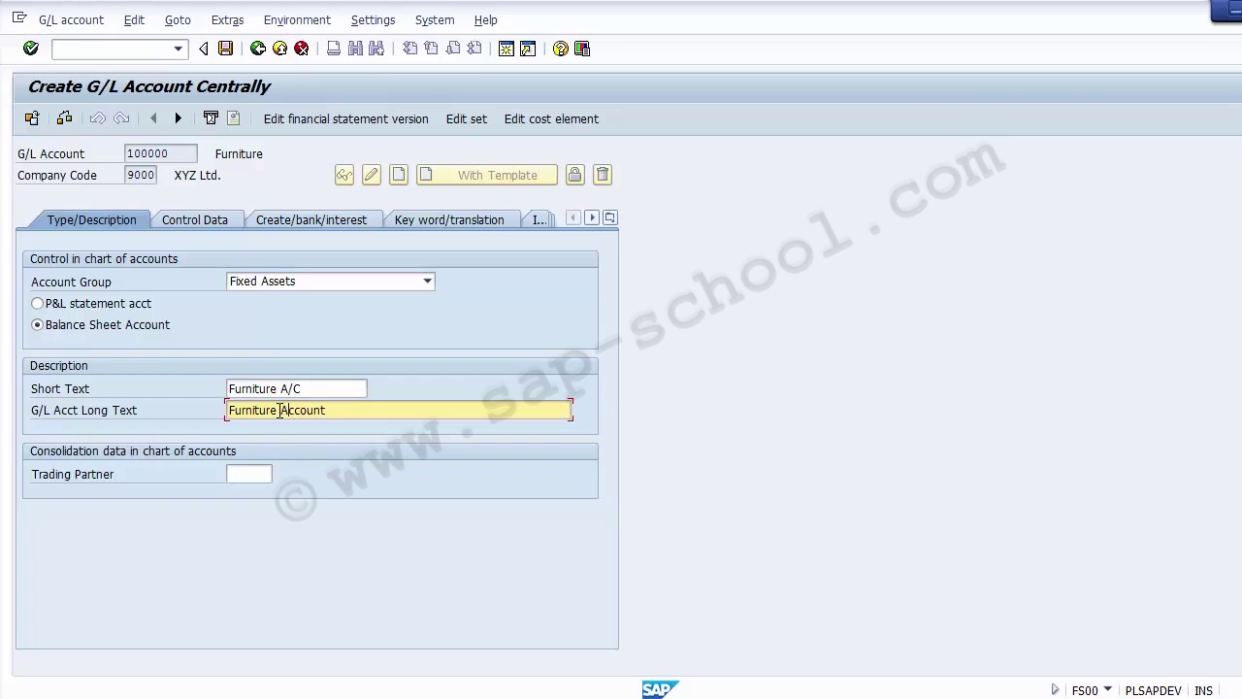
Step: In the control data, set the reconciliation account type to Assets and enable Line item display
click(186, 223)
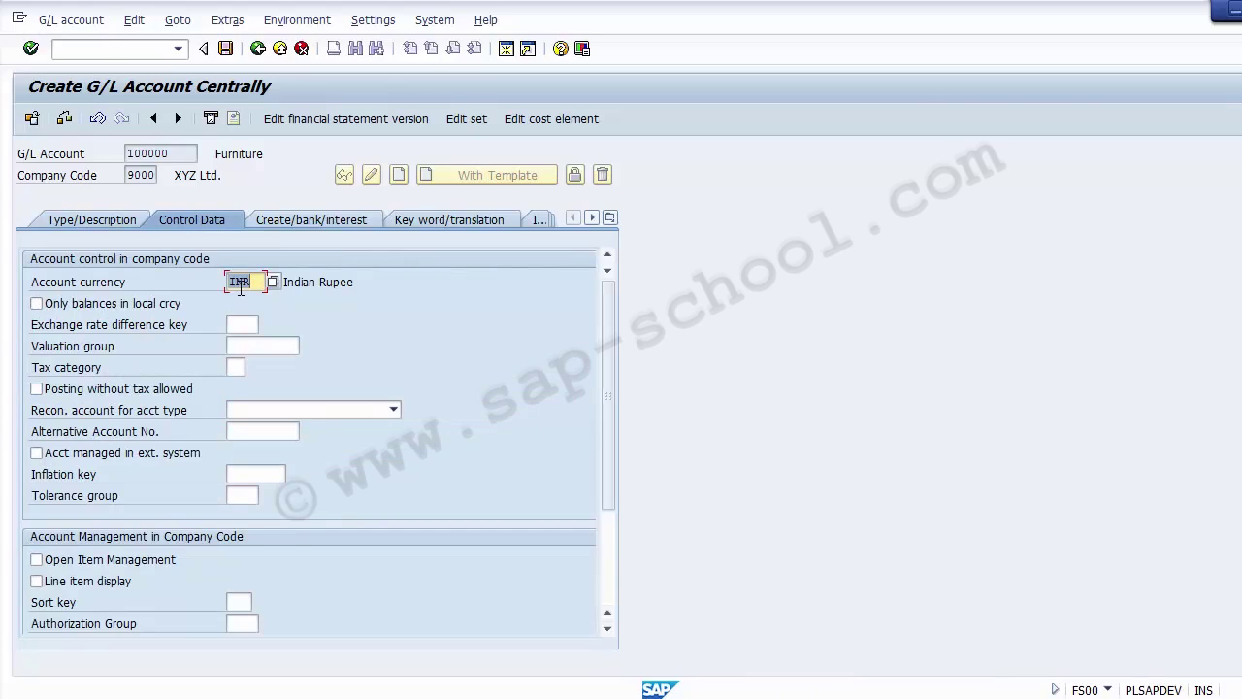
click(230, 409)
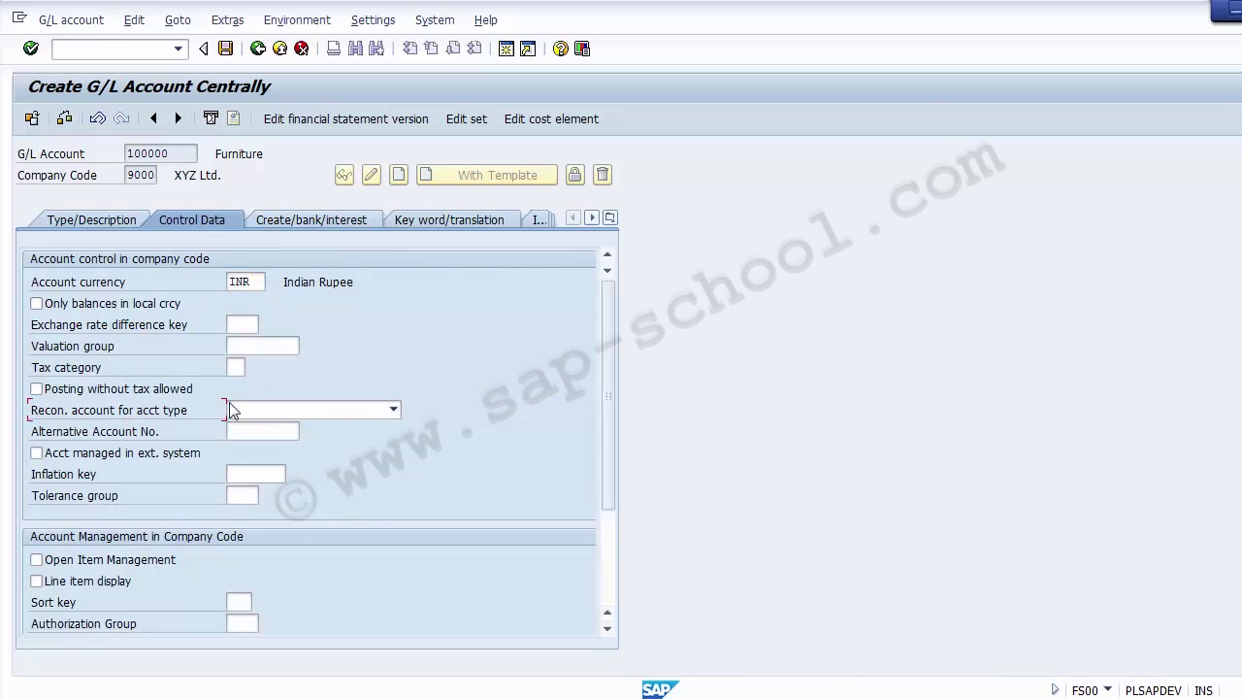
click(231, 409)
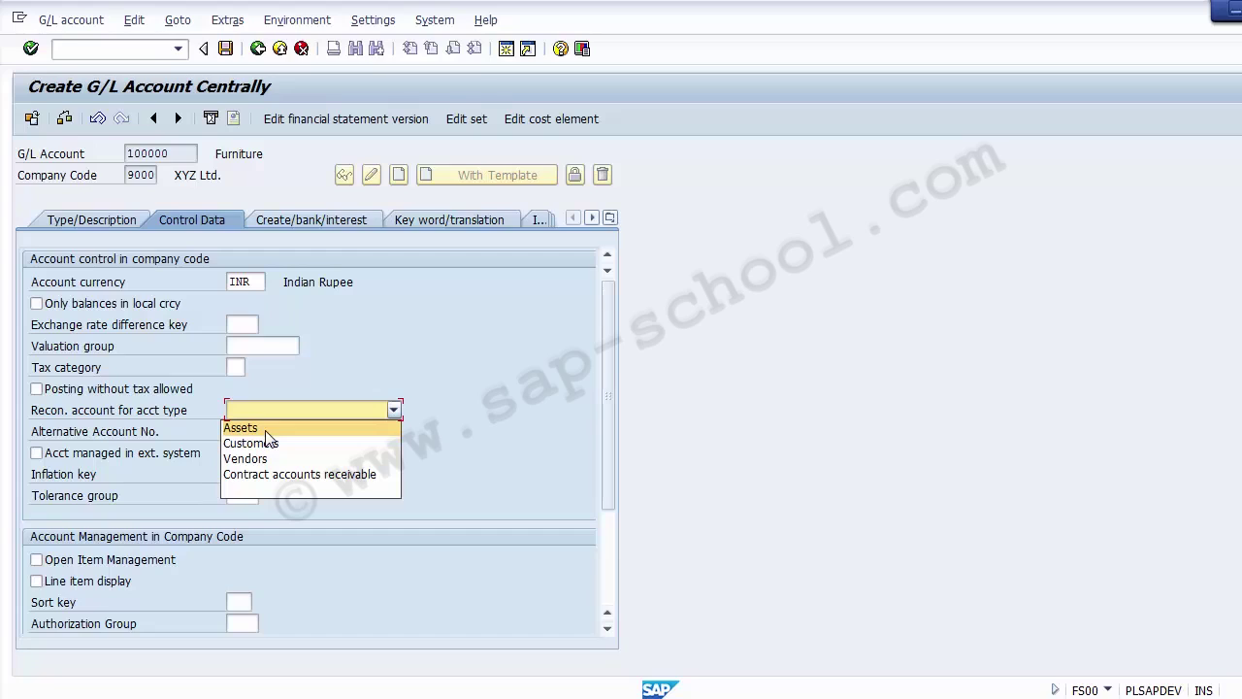
click(265, 432)
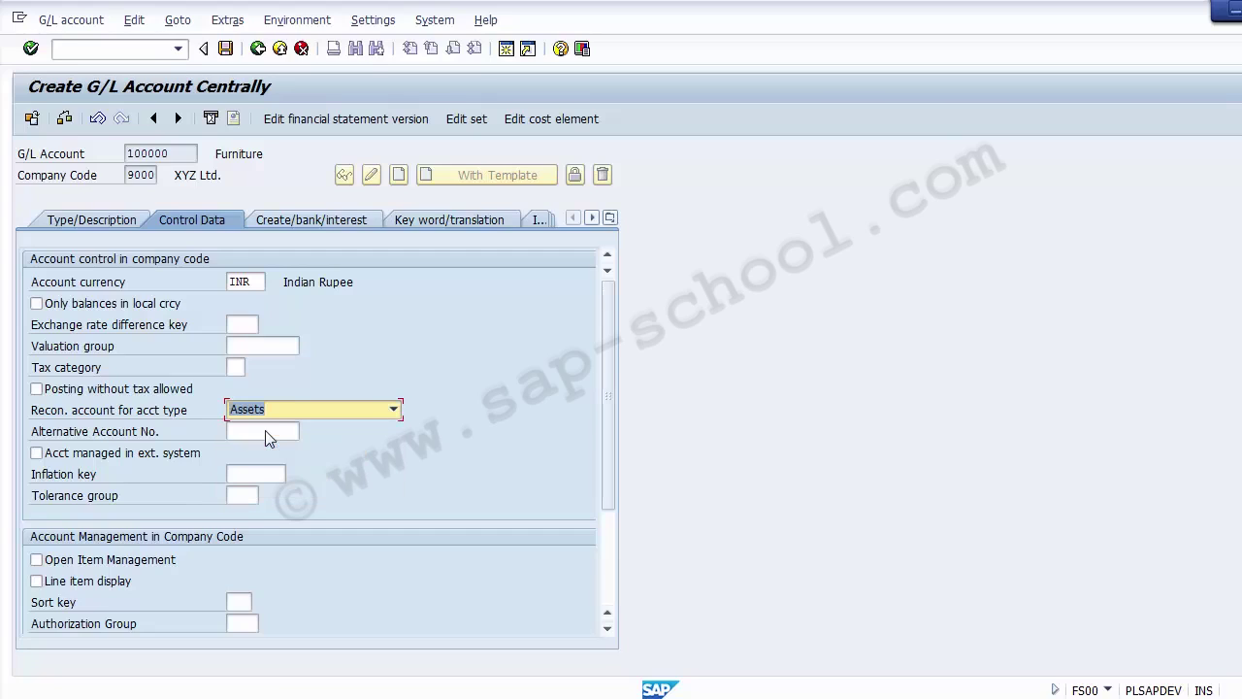
click(82, 582)
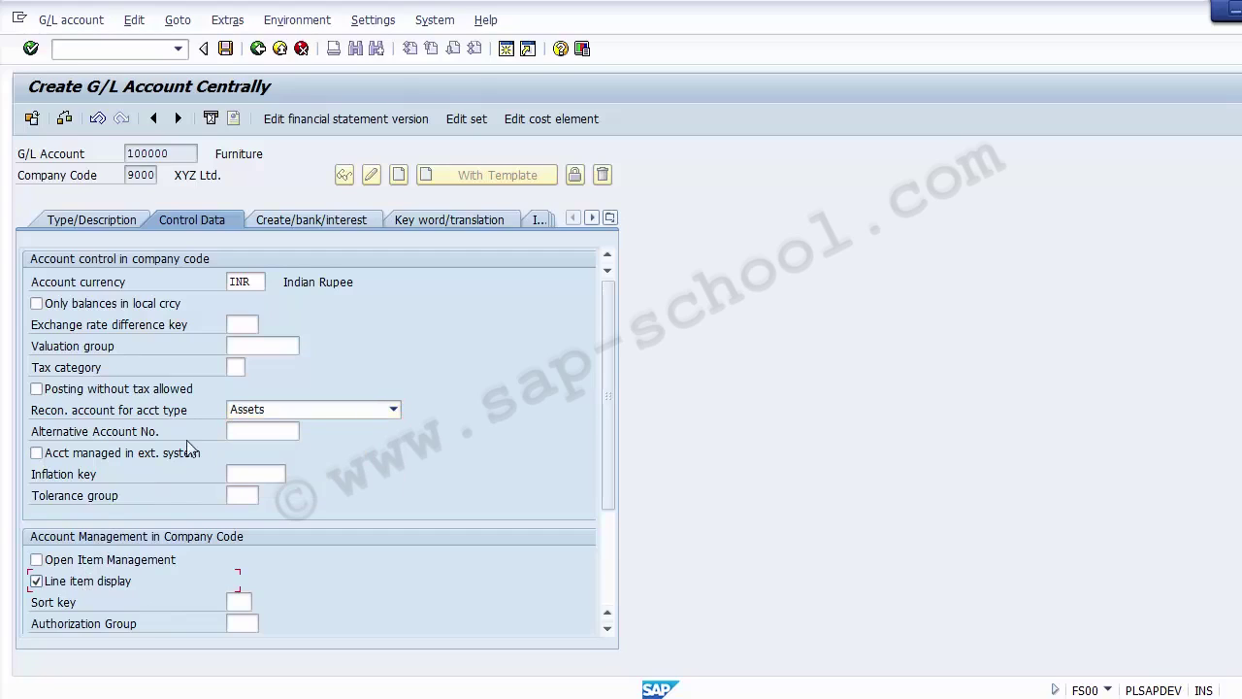
Step: Assign sort key 001 (Posting date) to the account
drag(609, 464, 607, 585)
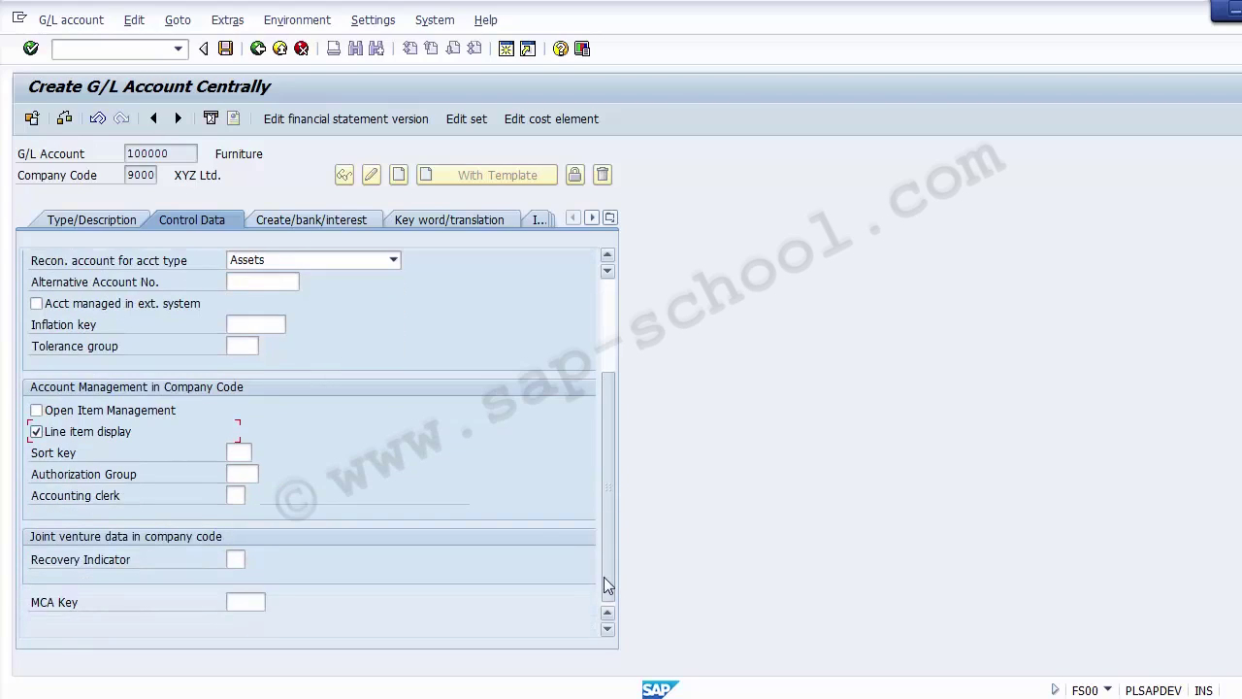
click(249, 453)
click(260, 453)
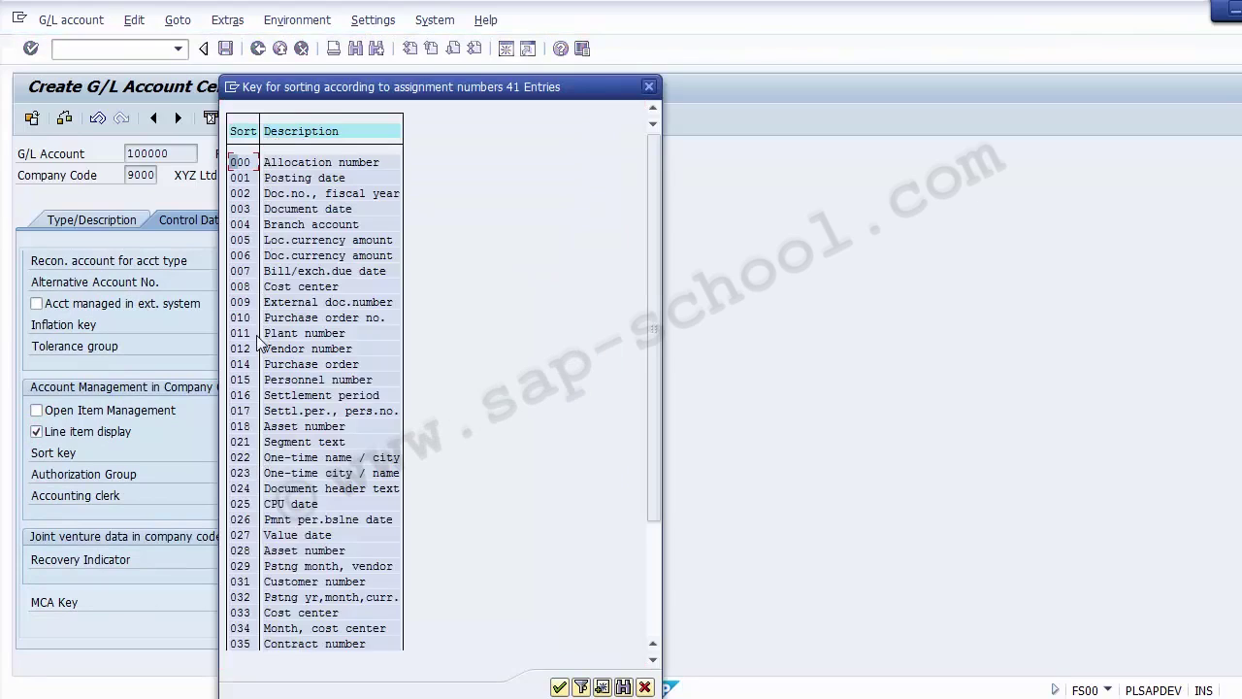
double_click(239, 179)
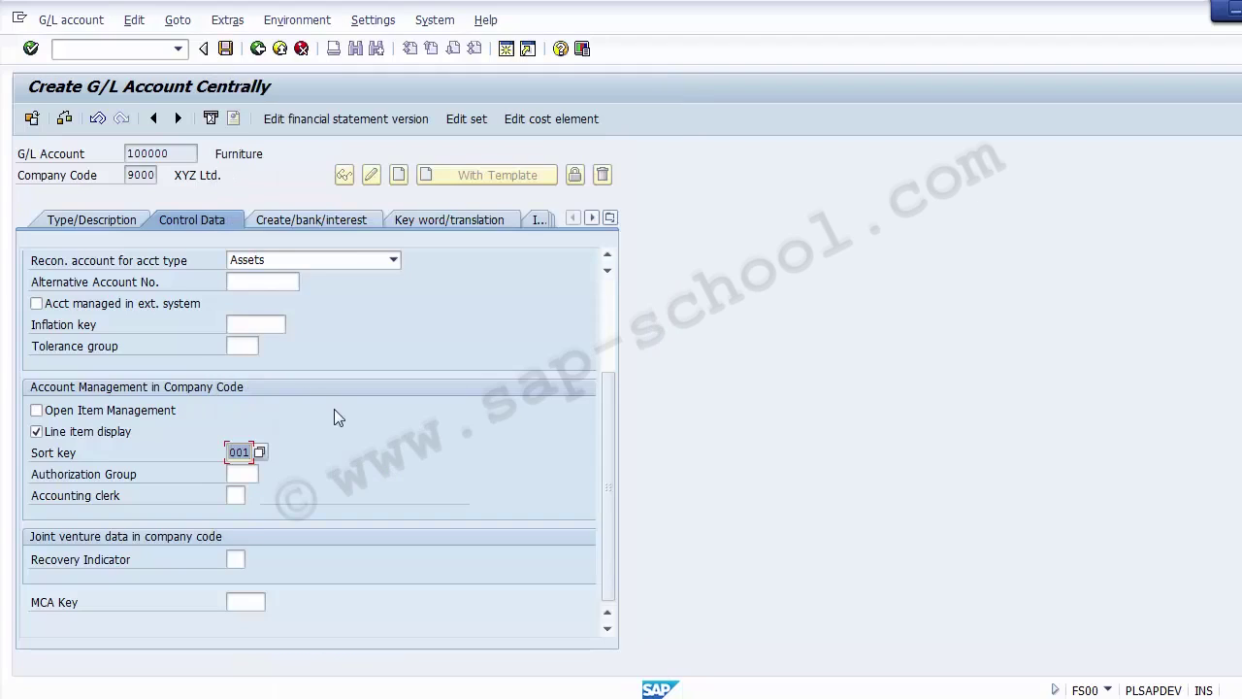
Step: Set the field status group to G067 and save the new G/L account
click(302, 222)
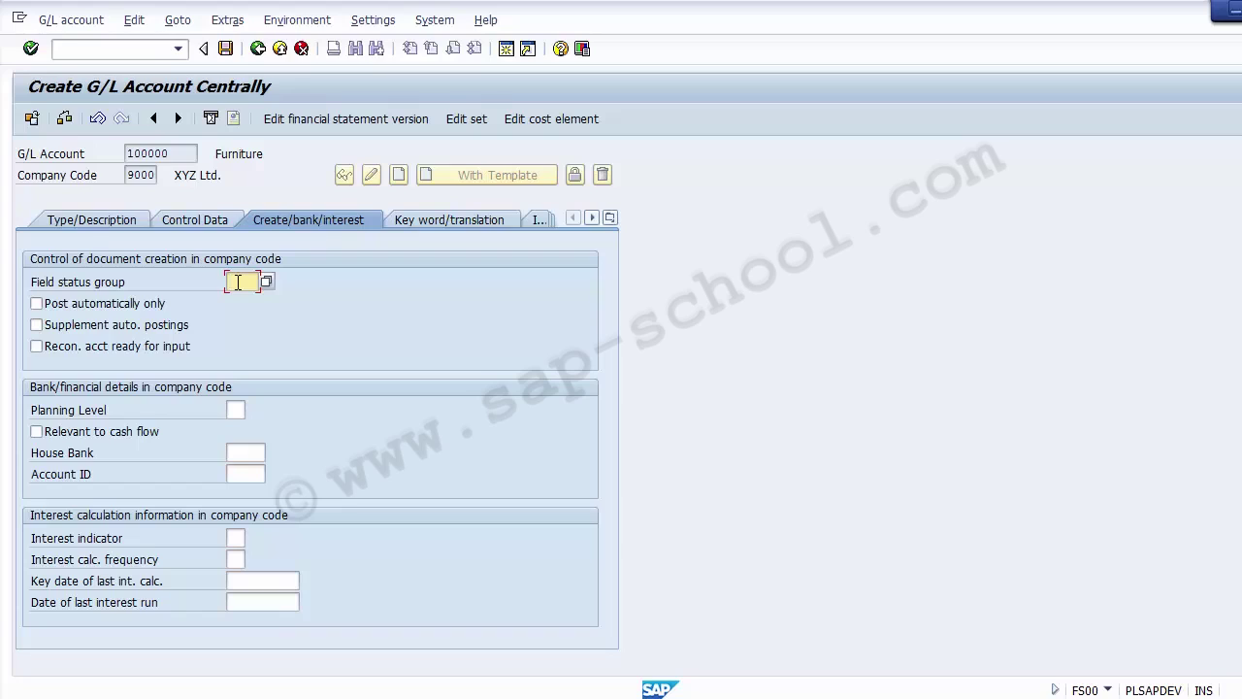
text(G)
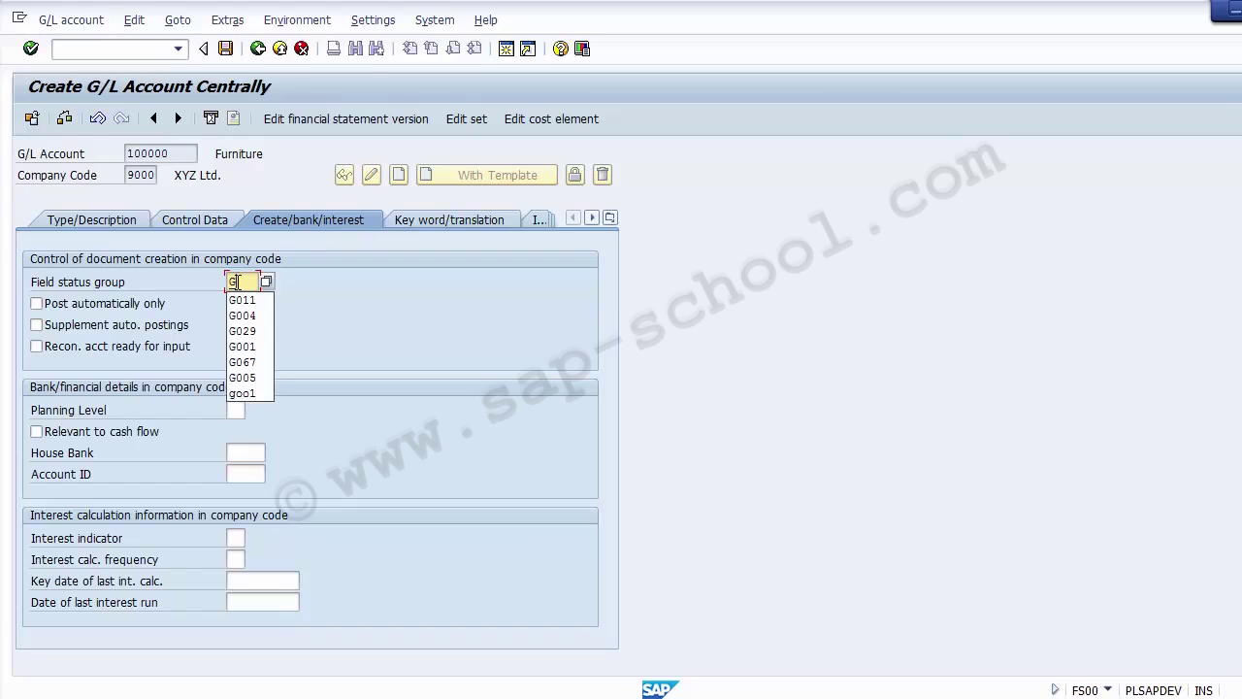
text(067)
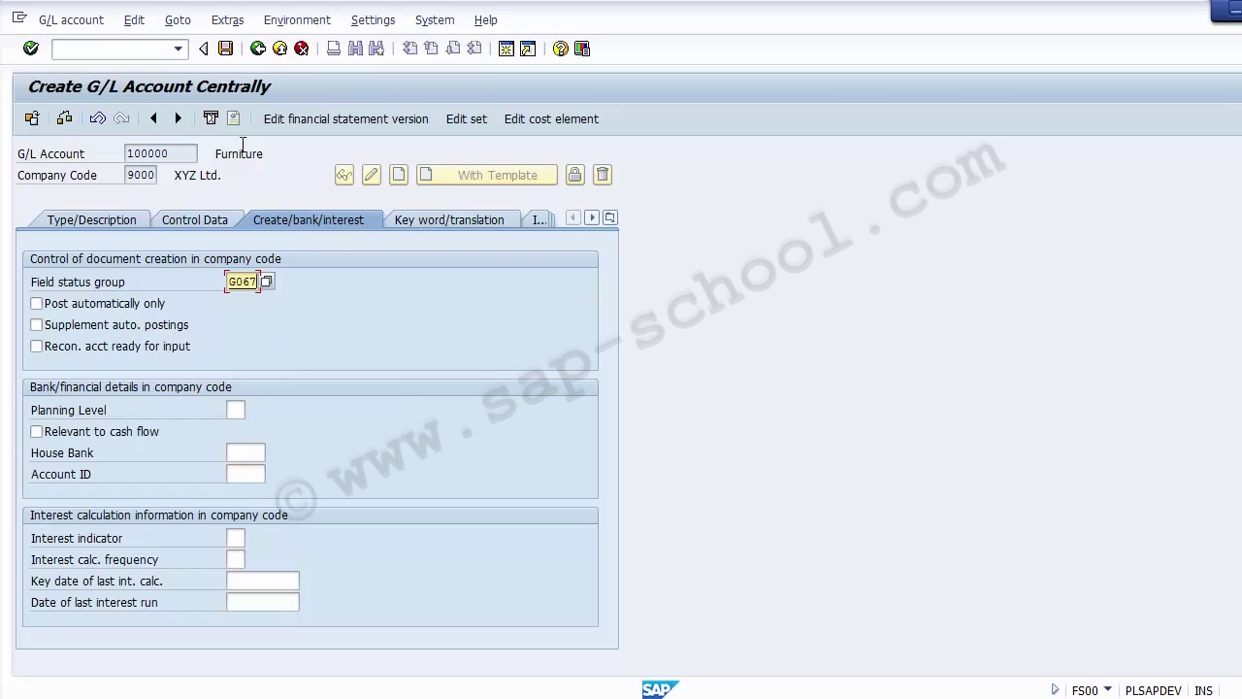
click(226, 48)
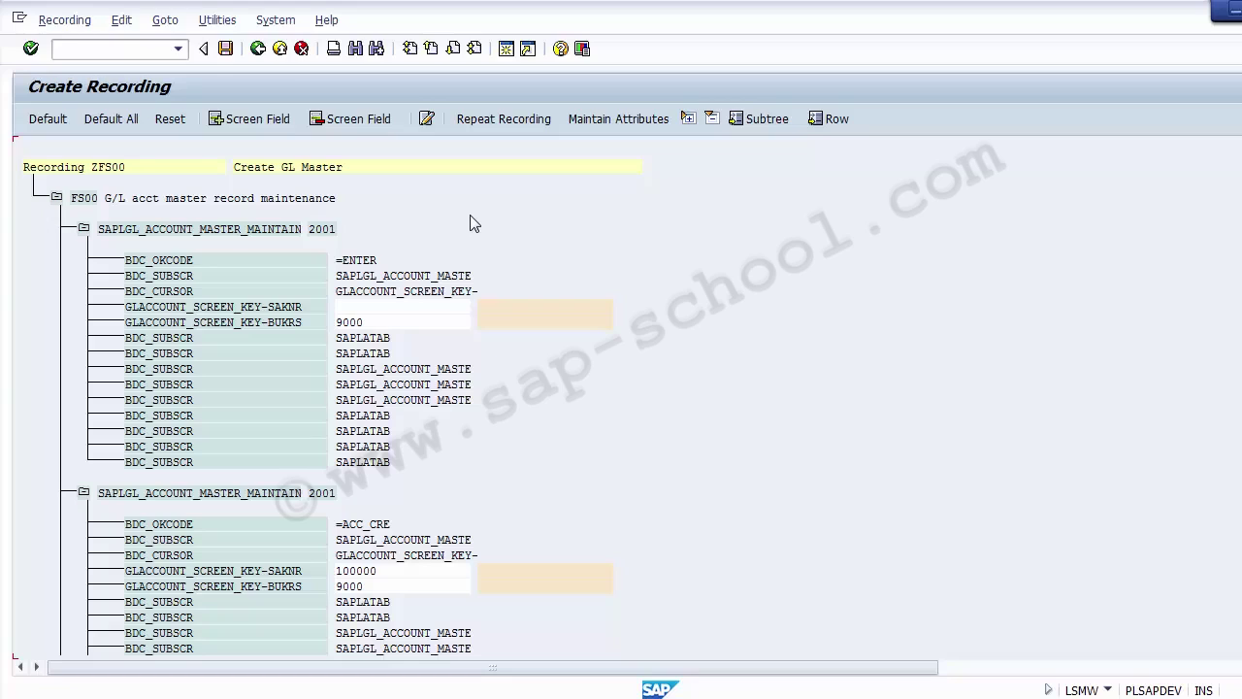
Step: Examine the fields and values captured on each screen of the ZFS00 recording, from the account key to the field status group
click(392, 327)
scroll(1046, 304, down, 8)
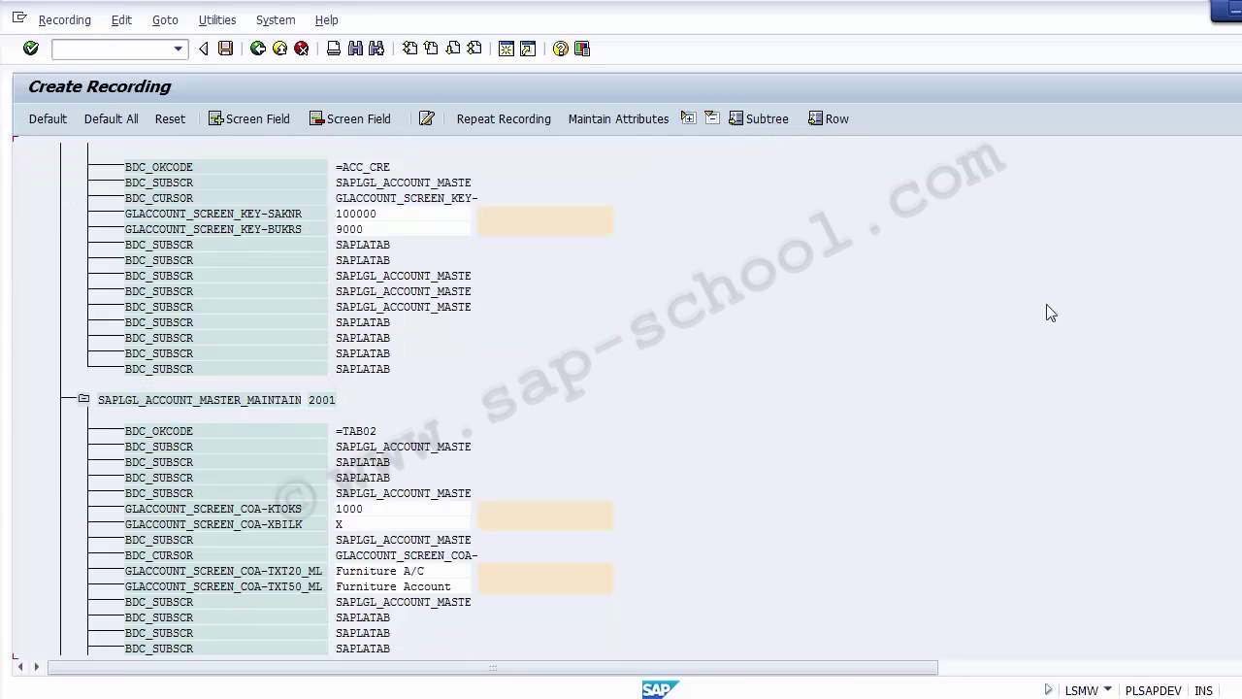
click(367, 215)
click(355, 232)
click(274, 218)
click(360, 233)
click(373, 509)
scroll(373, 508, down, 6)
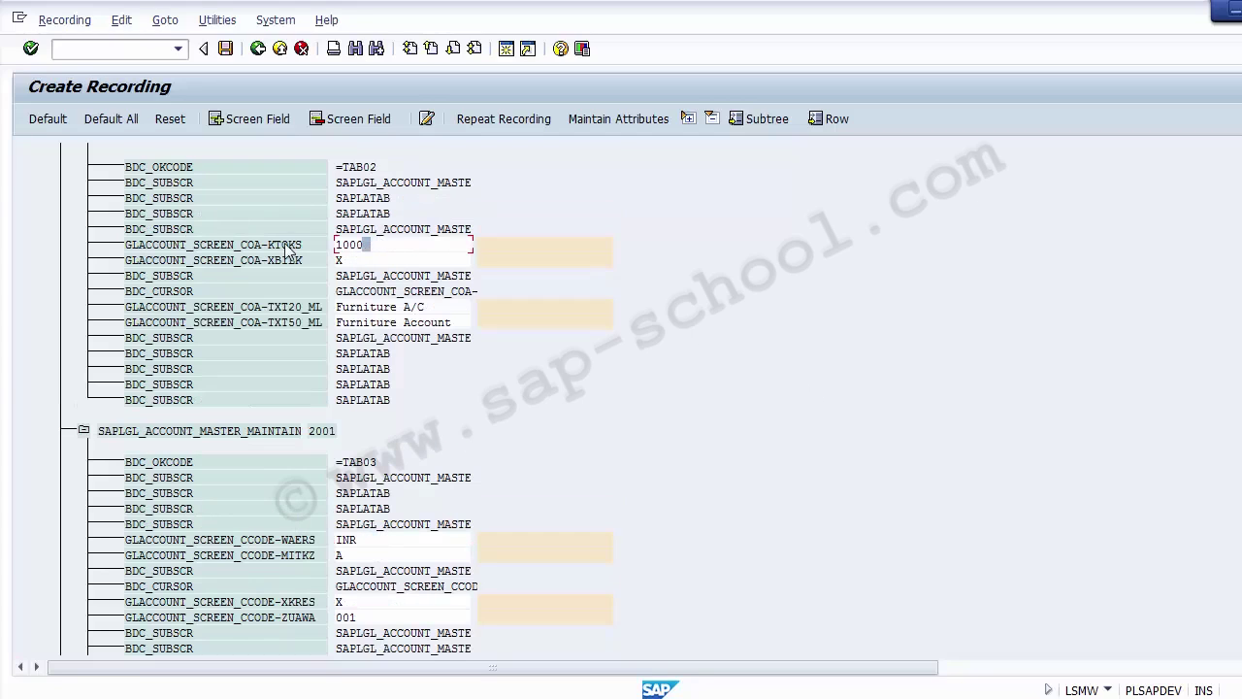
click(339, 262)
click(380, 307)
click(381, 325)
click(353, 541)
click(359, 556)
click(358, 602)
click(357, 619)
scroll(893, 533, down, 6)
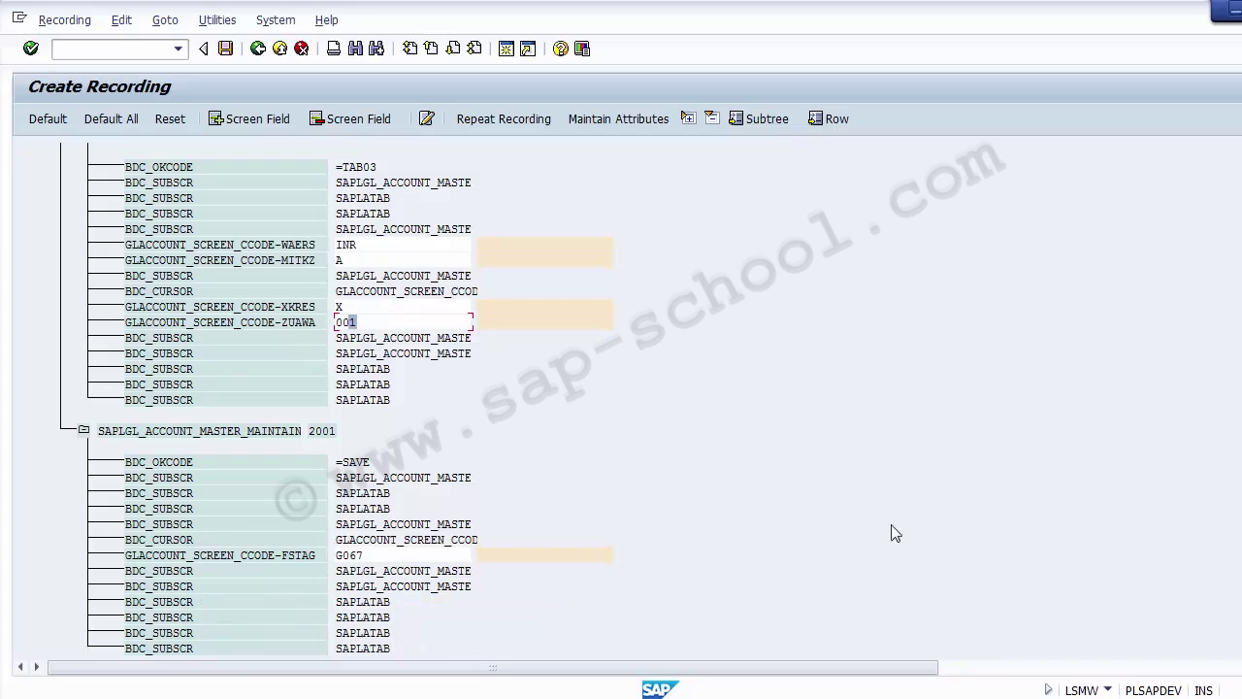
click(387, 556)
scroll(621, 398, up, 20)
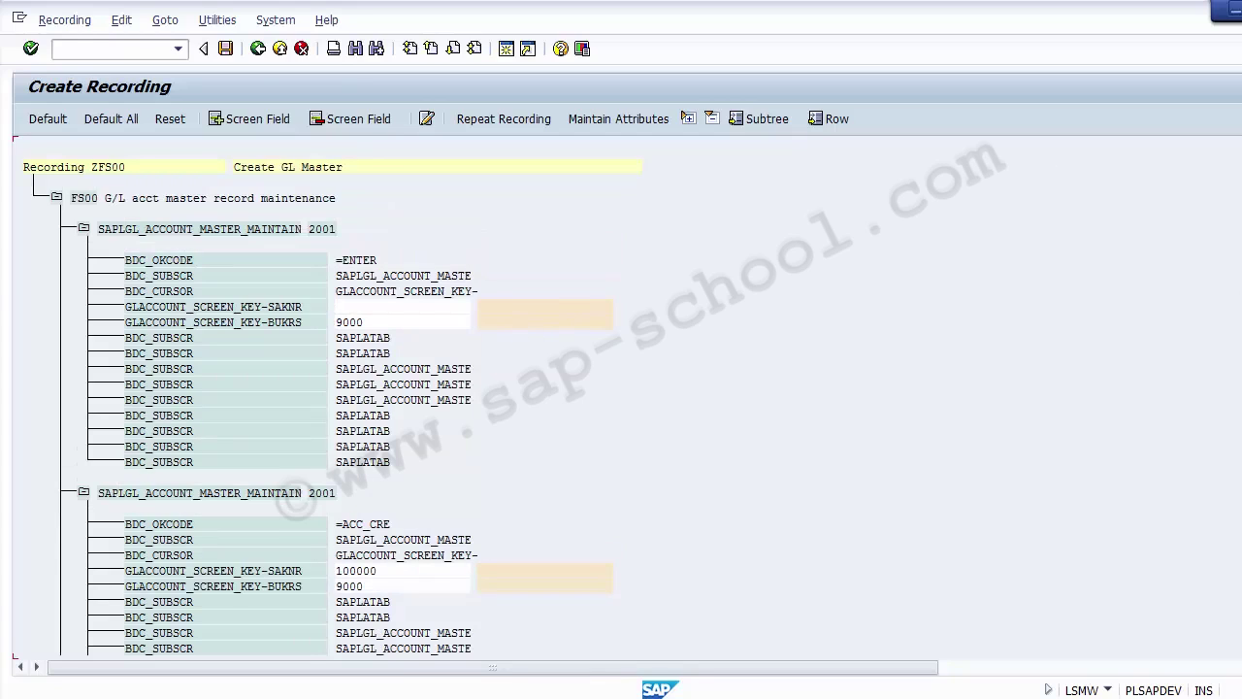
Step: Try to give the recorded field GLACCOUNT_SCREEN_KEY-SAKNR with value 100000 the name and description "GL Number"
scroll(621, 398, down, 7)
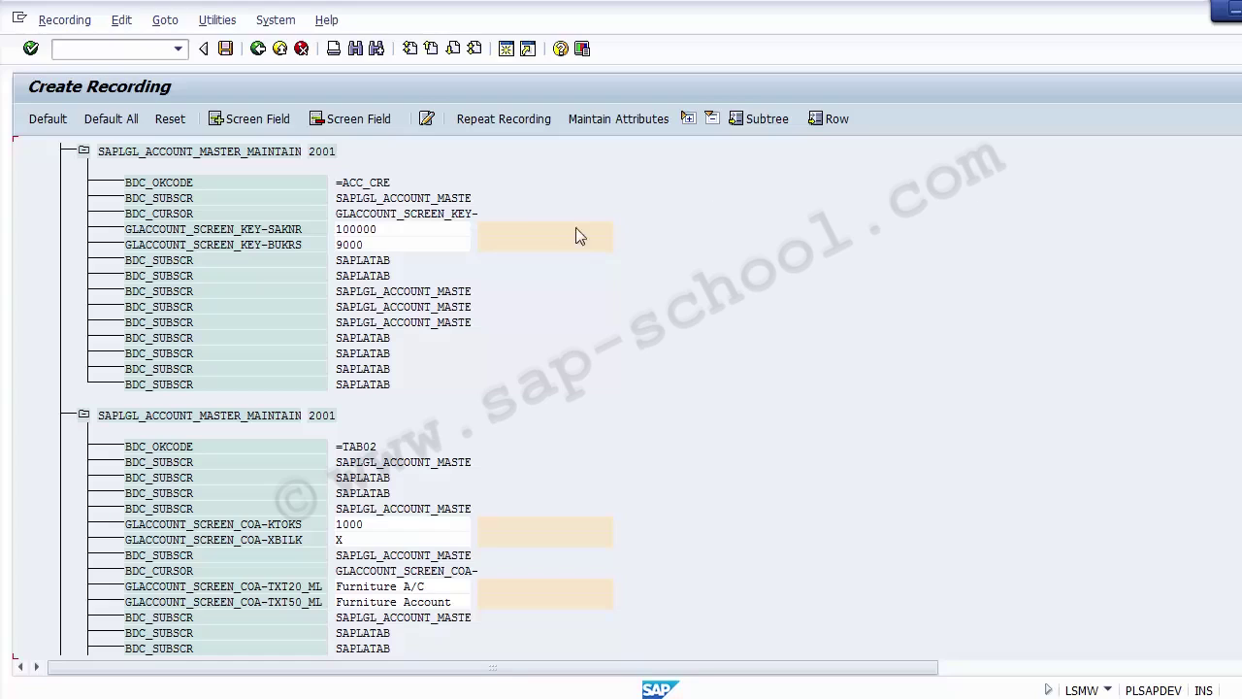
click(490, 233)
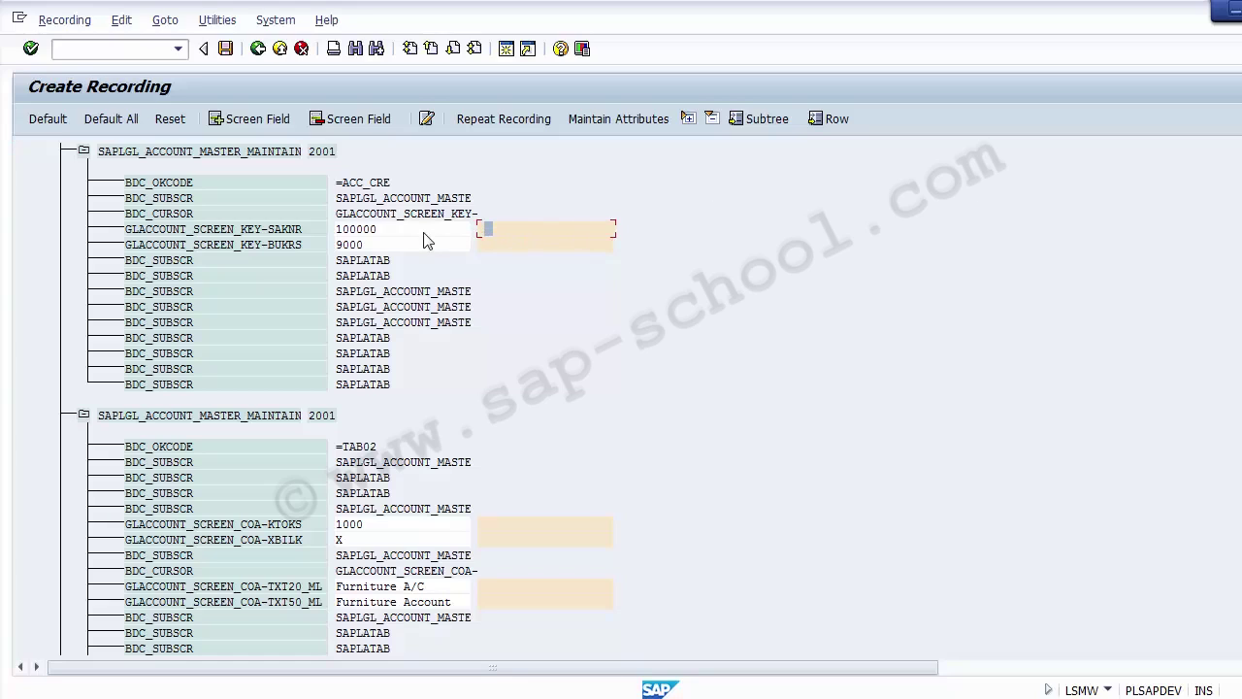
double_click(488, 229)
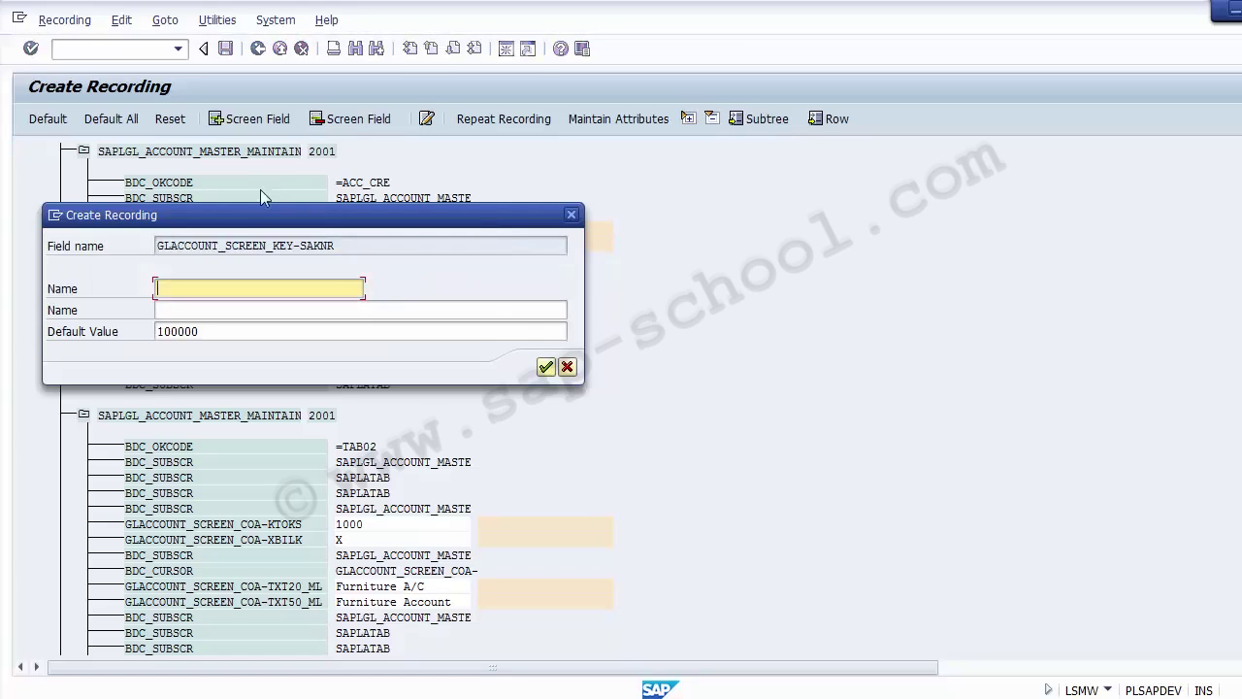
drag(252, 219, 847, 178)
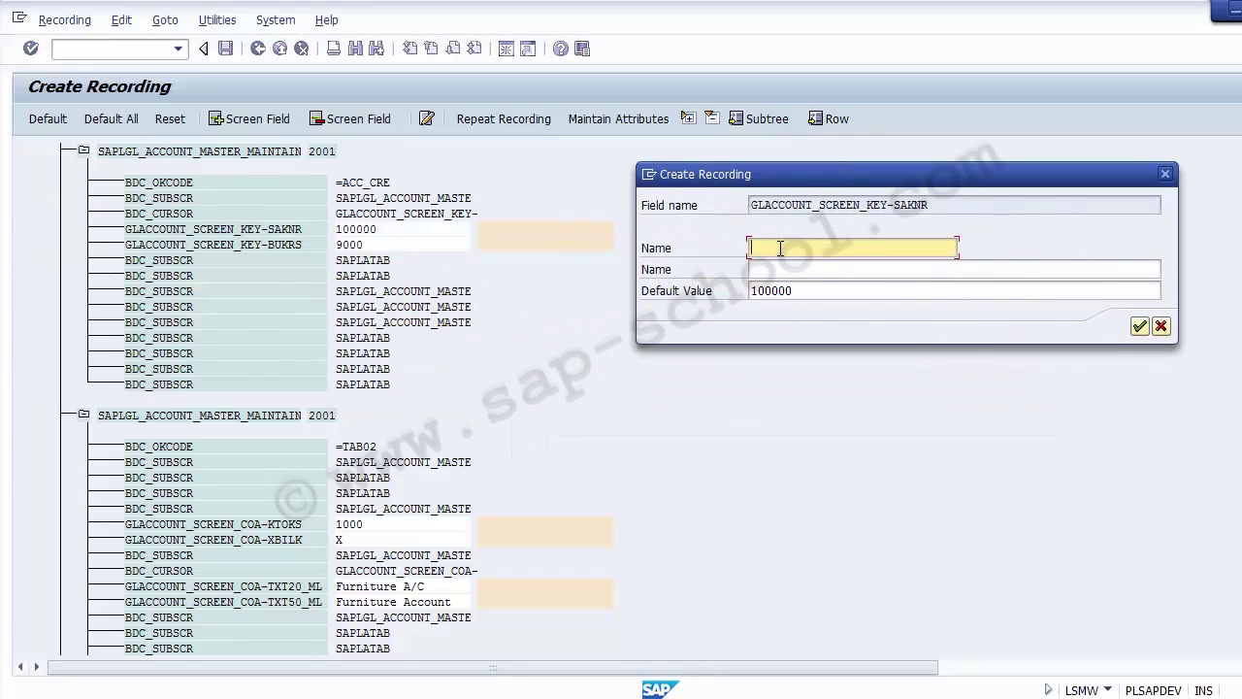
text(GL Number)
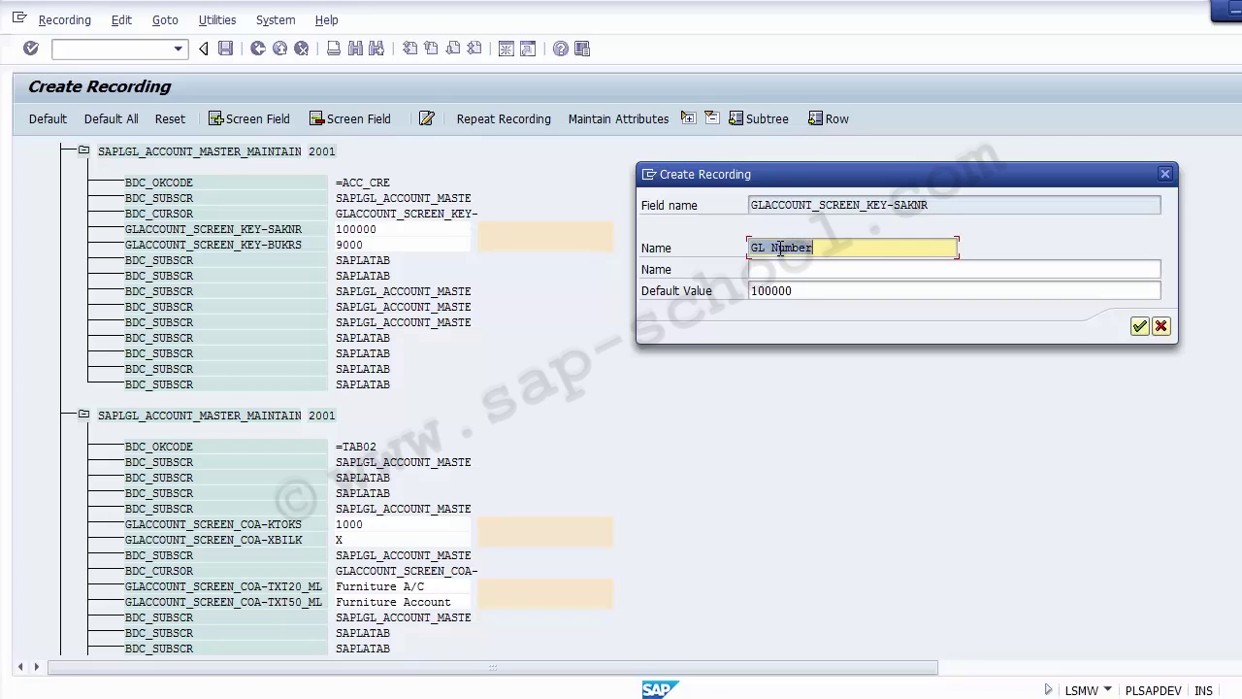
key(Tab)
text(GL Number)
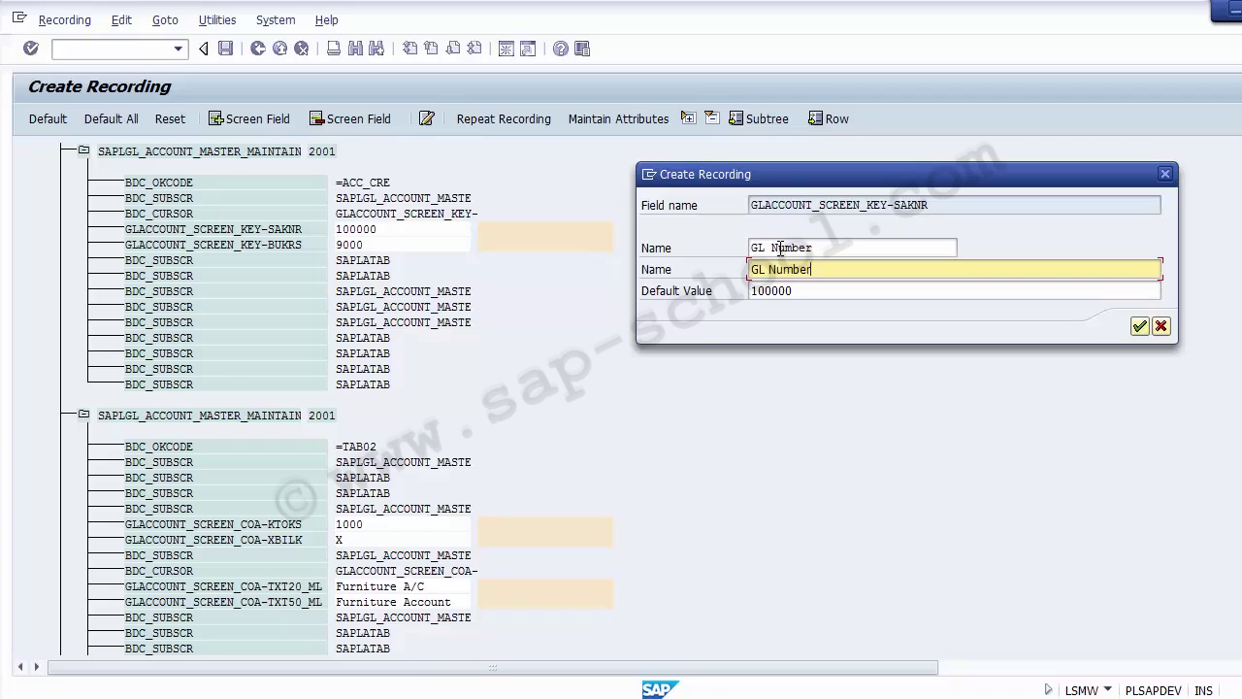
key(Return)
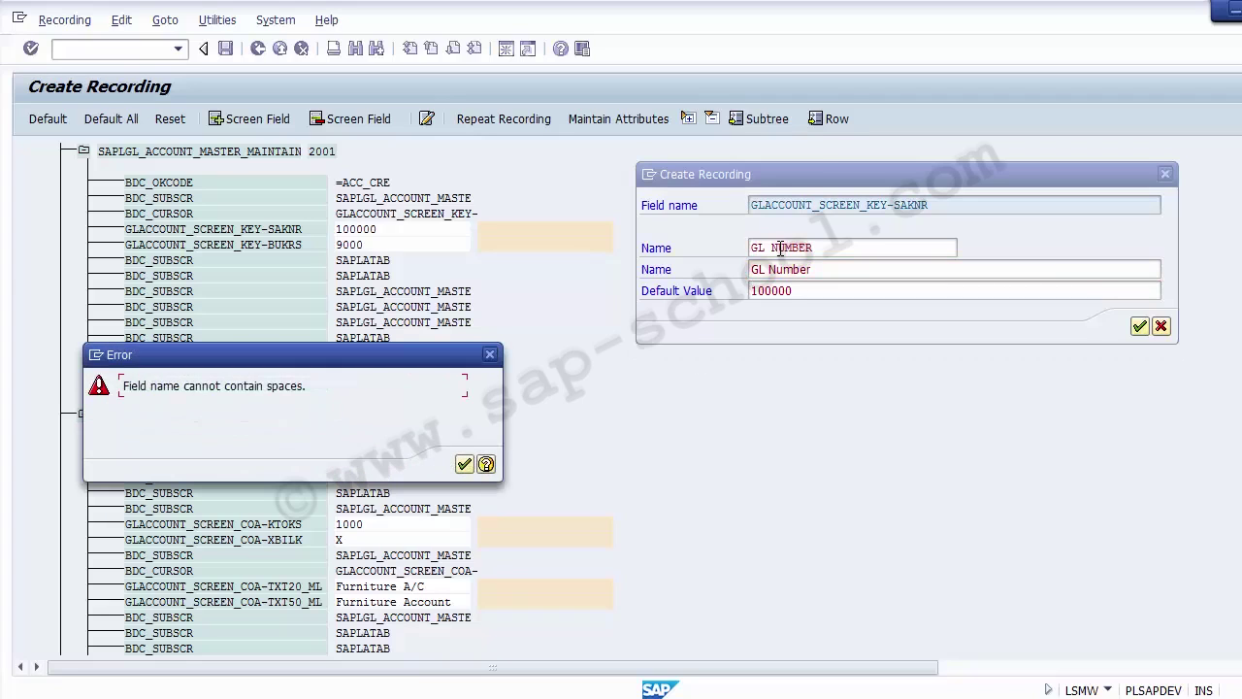
Step: Dismiss the error and correct the recorded account number field's name to GL_NUMBER
click(464, 467)
click(772, 248)
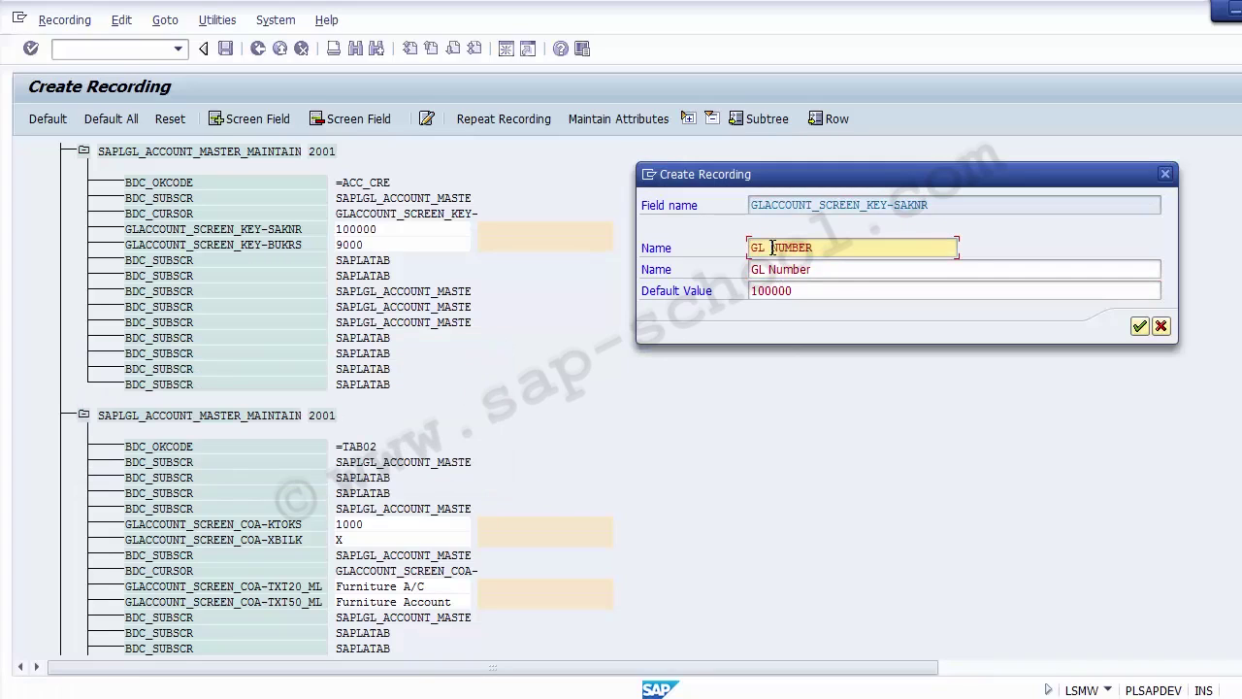
key(BackSpace)
text(_)
click(852, 269)
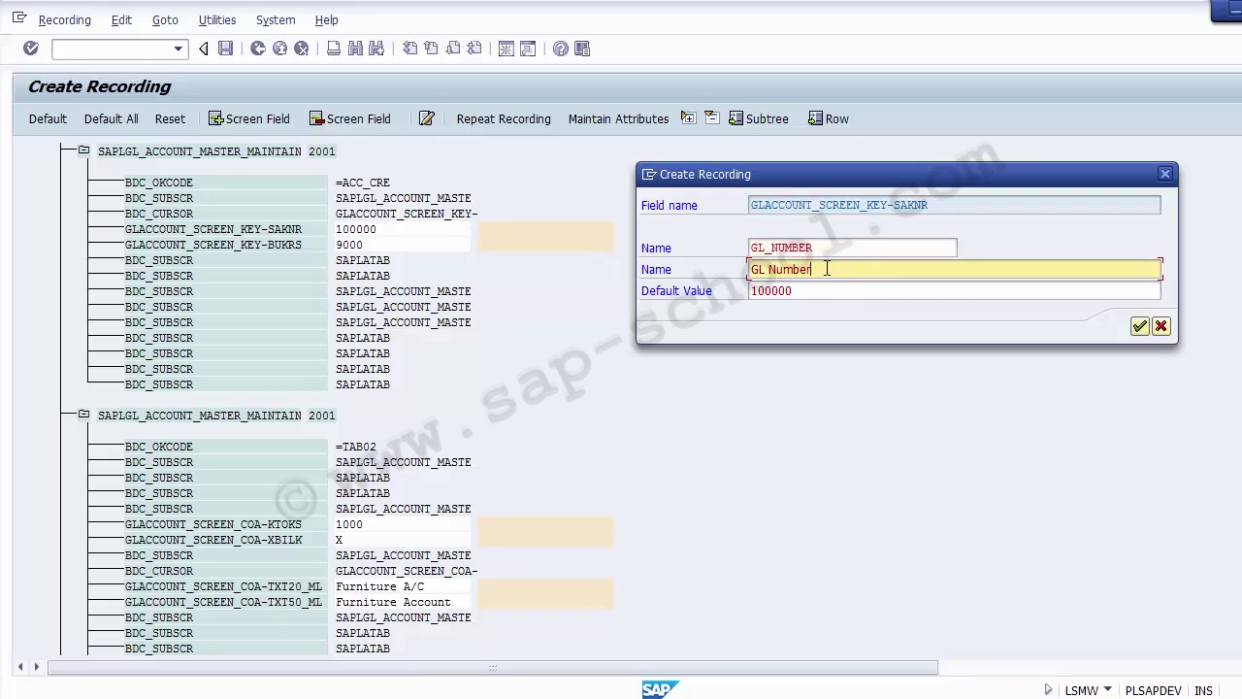
drag(827, 269, 746, 271)
Step: Clear the default value of the GL_NUMBER field and confirm its naming
click(823, 290)
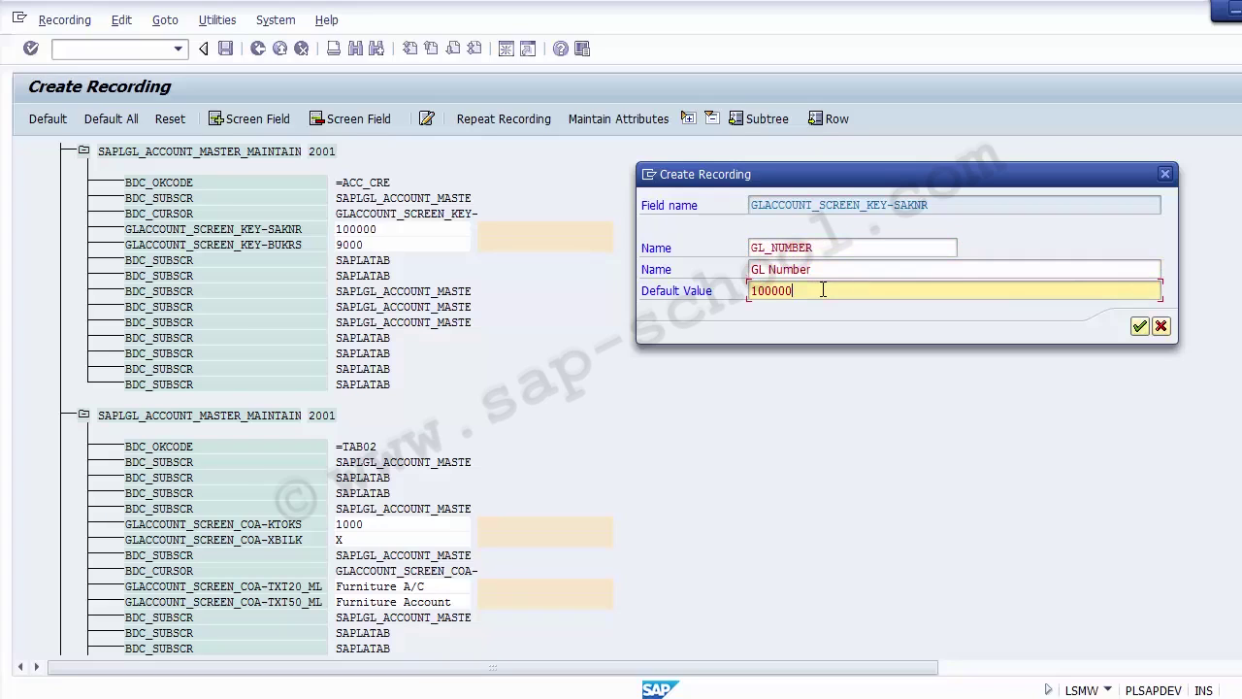
key(BackSpace)
key(BackSpace)
key(BackSpace)
key(BackSpace)
key(BackSpace)
key(BackSpace)
click(1140, 327)
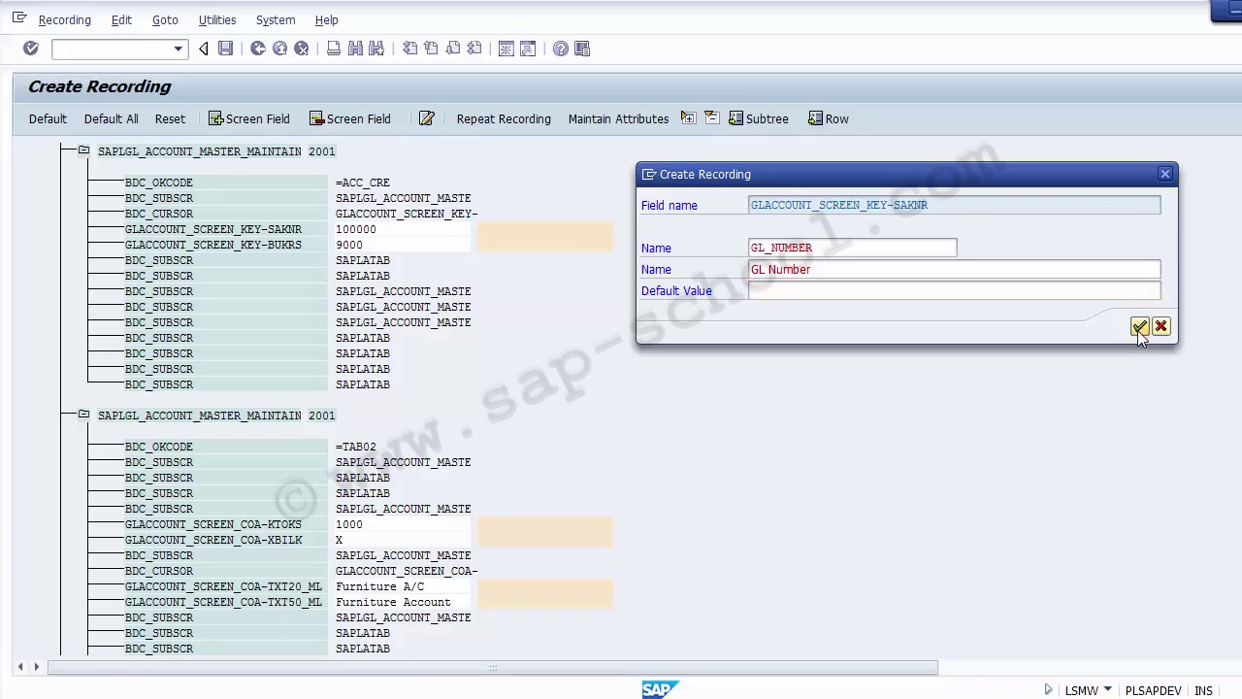
click(441, 233)
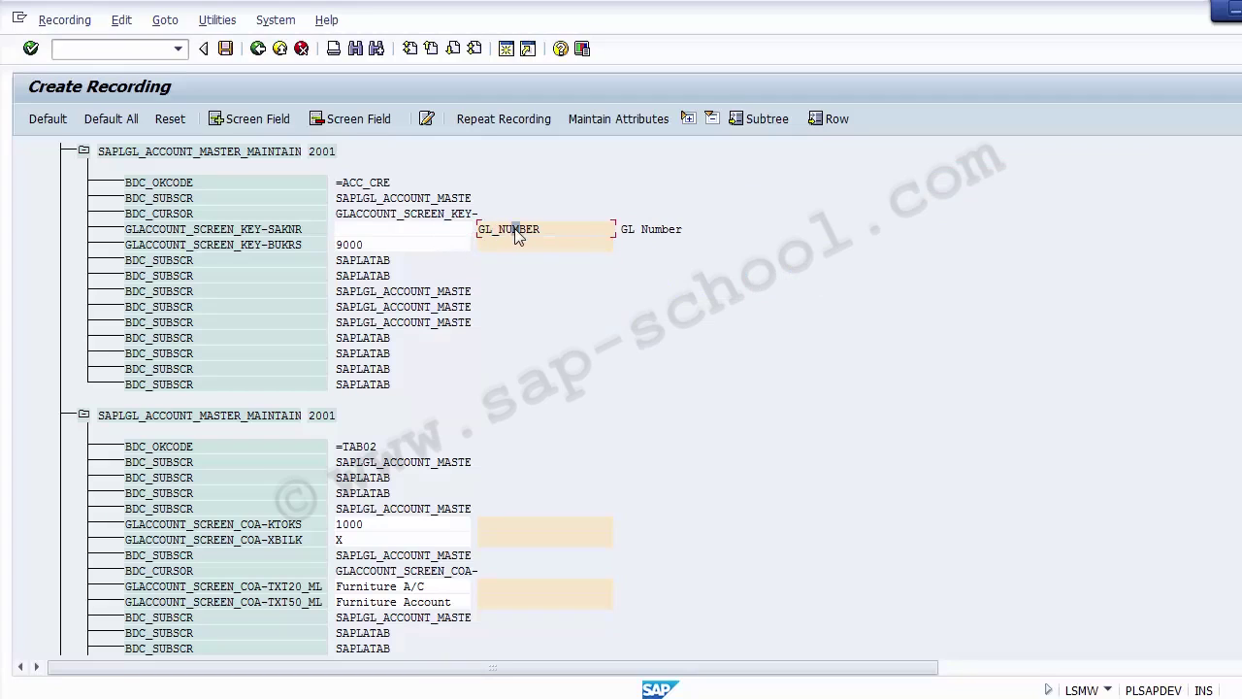
Step: Give the recorded field GLACCOUNT_SCREEN_KEY-BUKRS the name and description Company_Code, keeping its default value
click(406, 244)
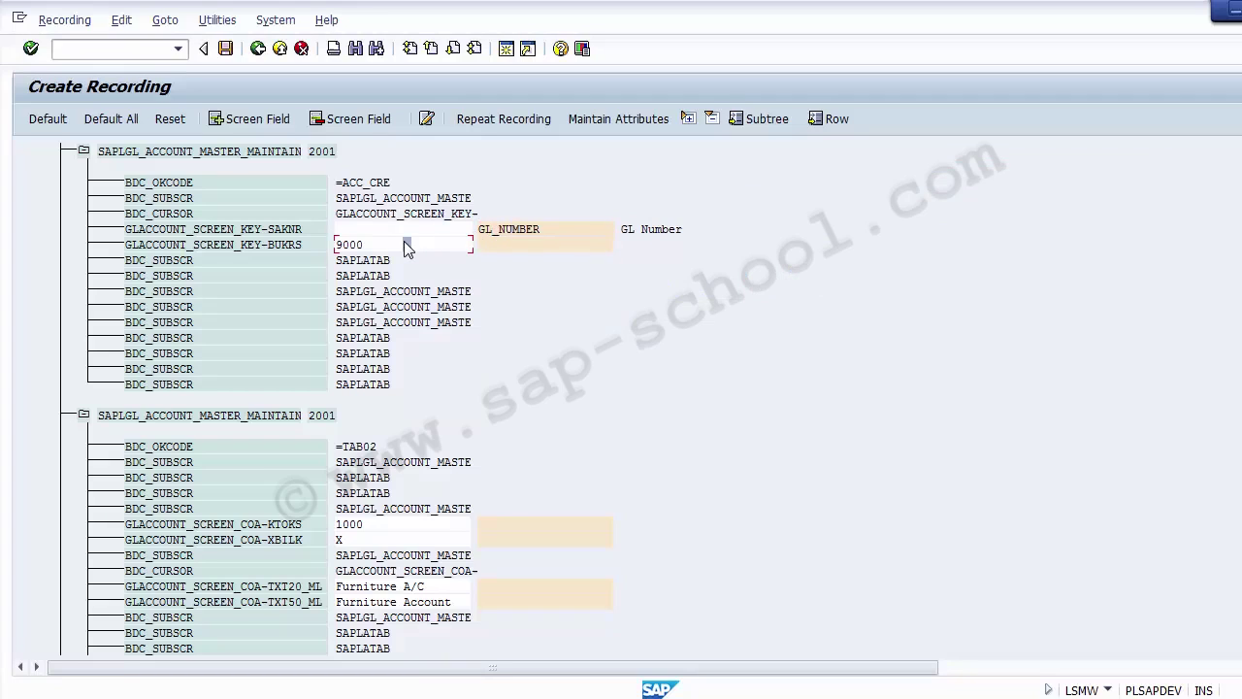
double_click(495, 246)
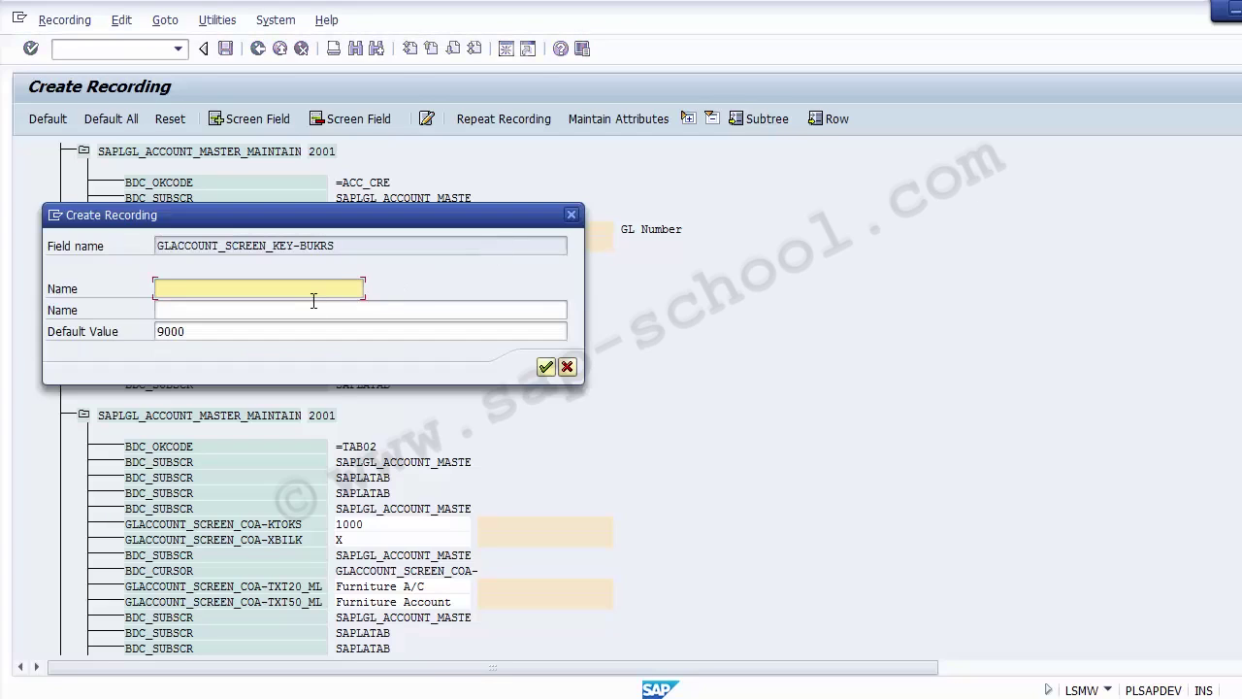
text(Company_Code)
key(shift+Home)
key(ctrl+c)
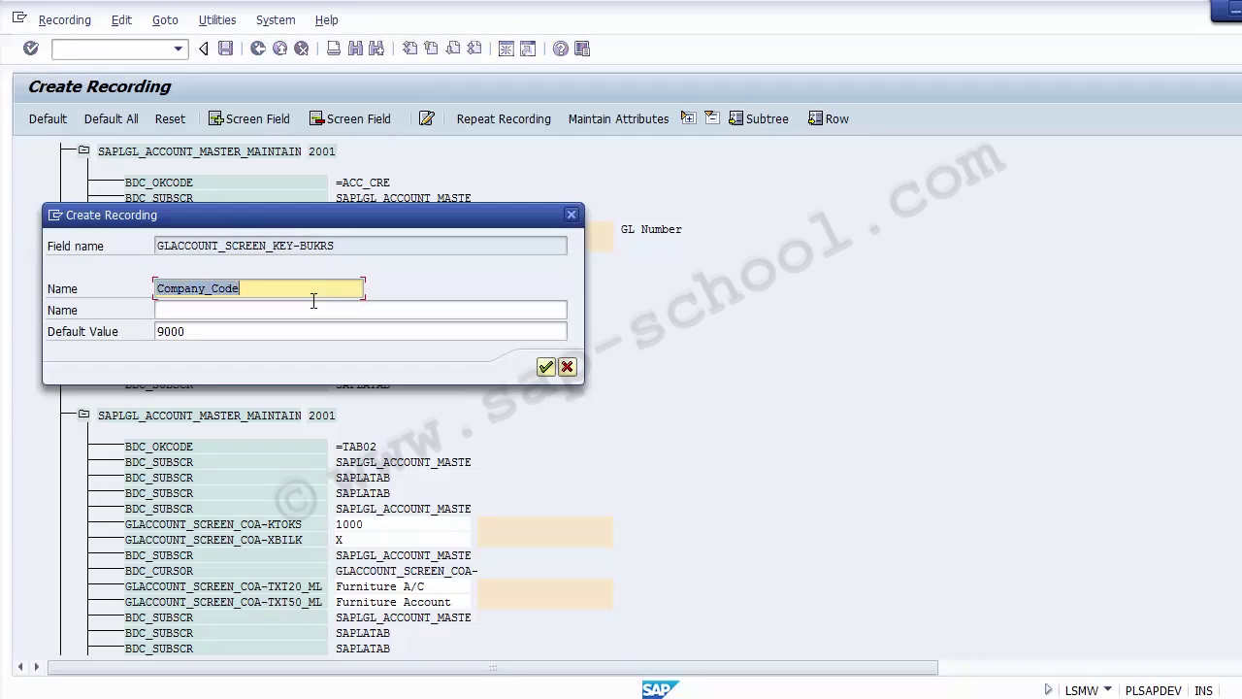
key(Tab)
key(ctrl+v)
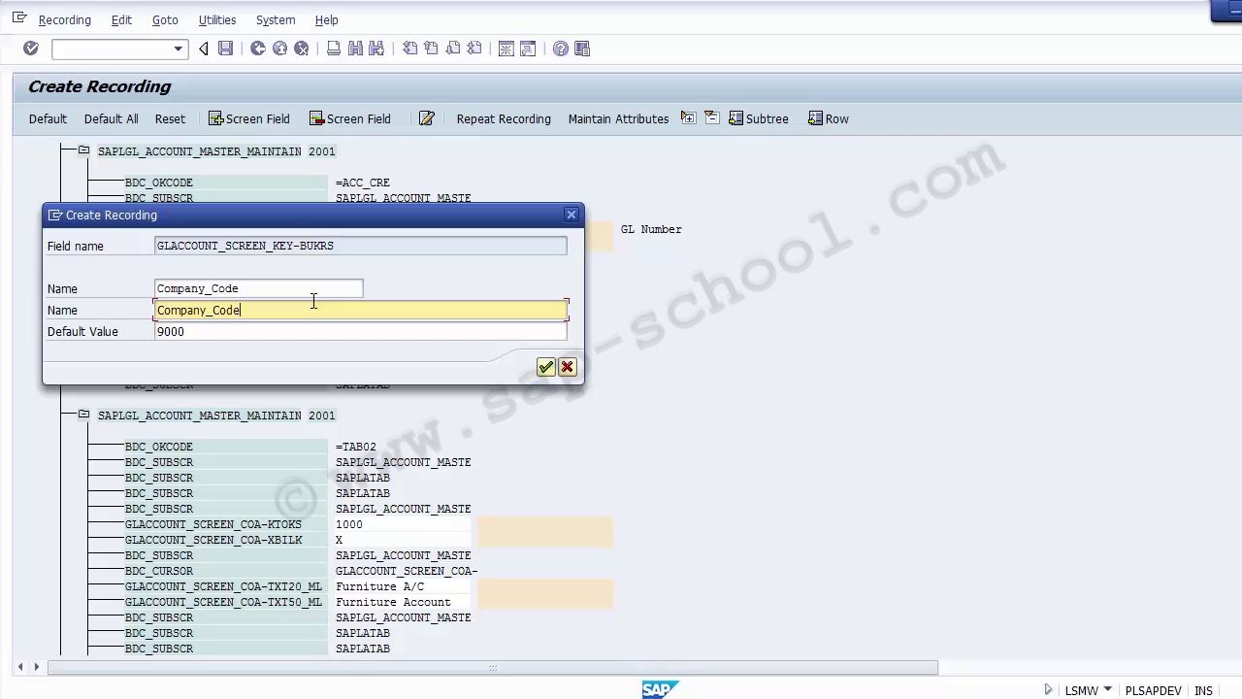
key(Tab)
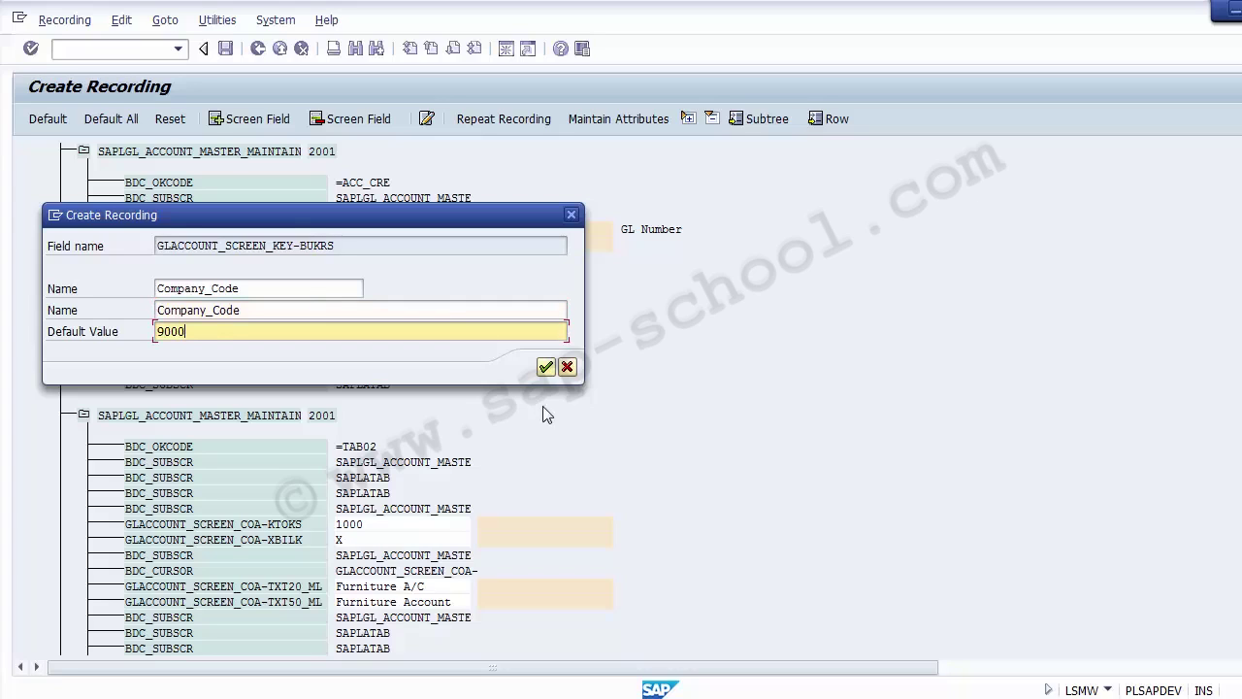
click(545, 367)
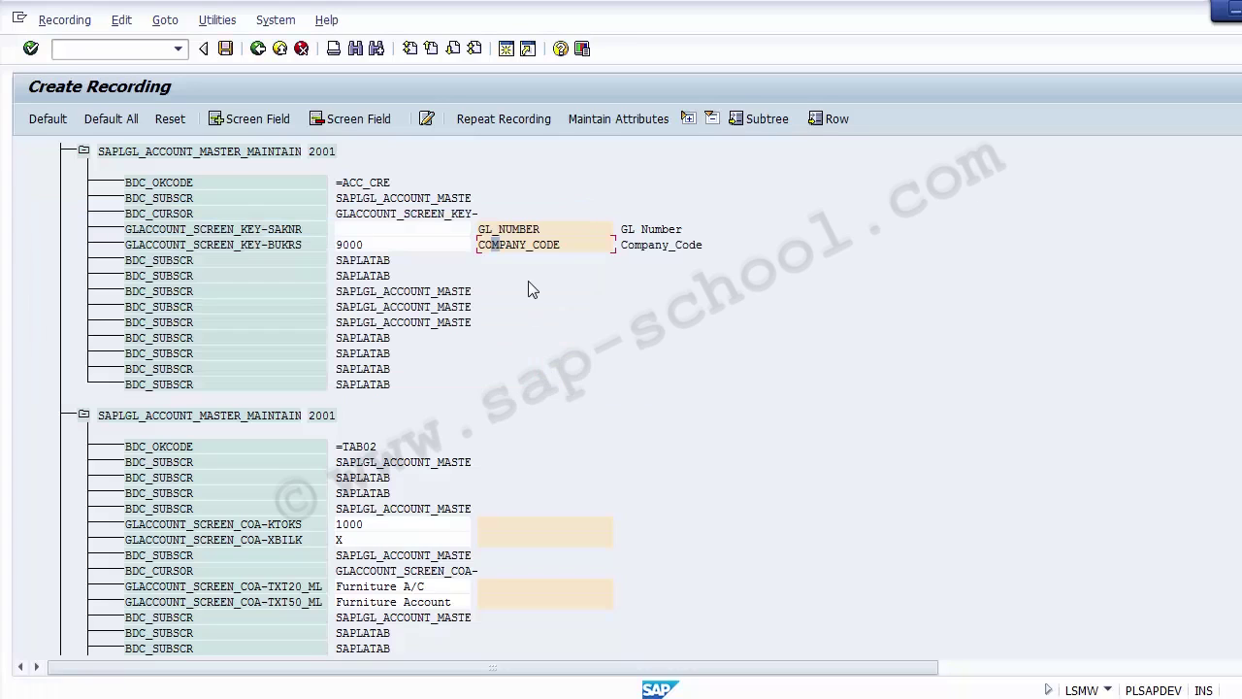
Step: Set the default value of the GL_NUMBER field to 100000
double_click(495, 240)
click(416, 331)
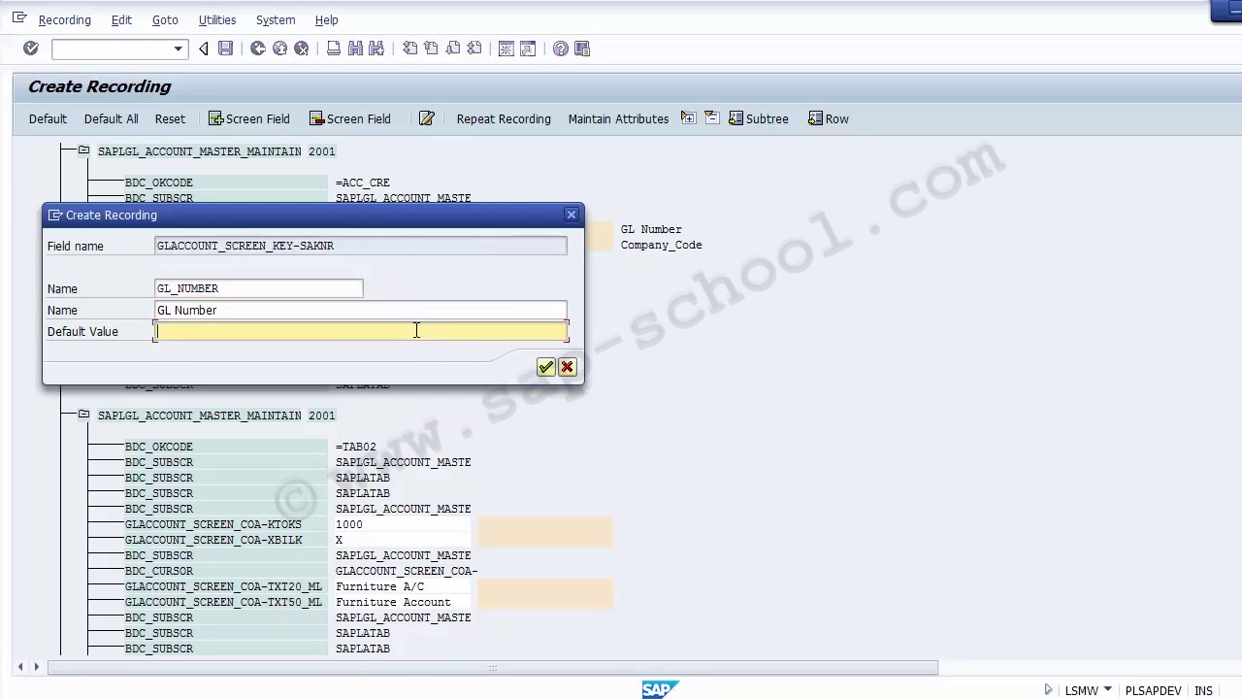
text(100000)
click(544, 367)
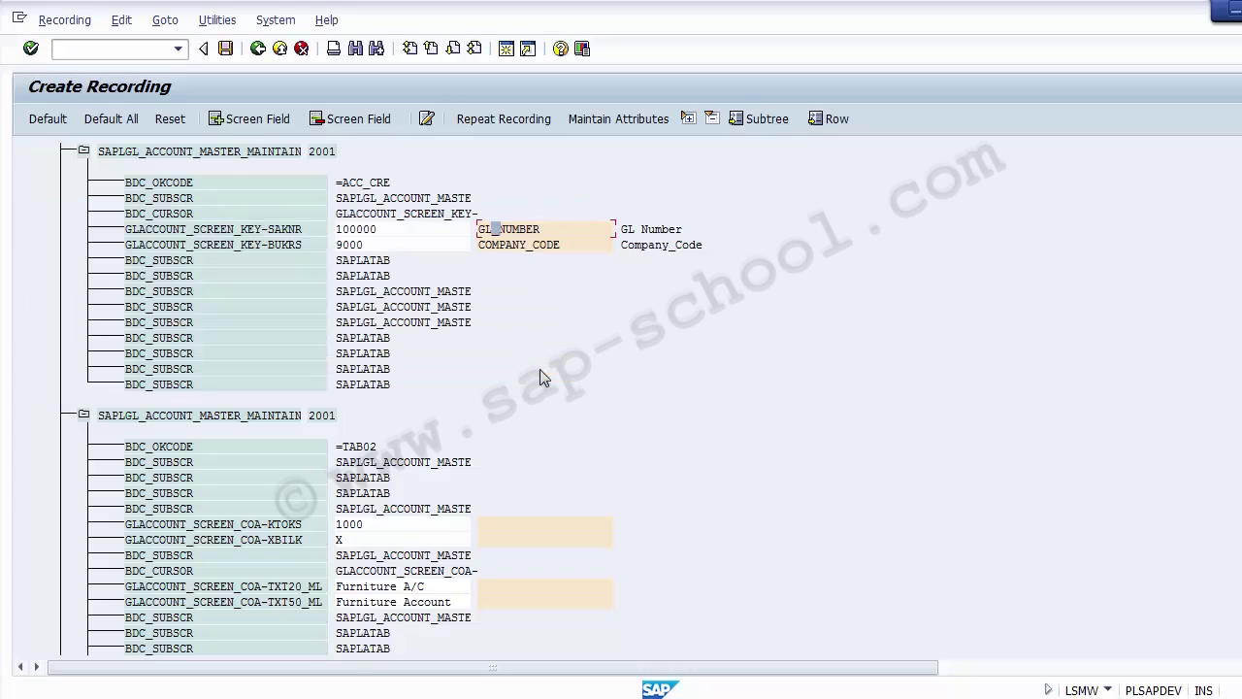
click(400, 245)
click(397, 231)
Step: Switch to the FS00 session and display G/L account 100000 for company code 9000
click(702, 655)
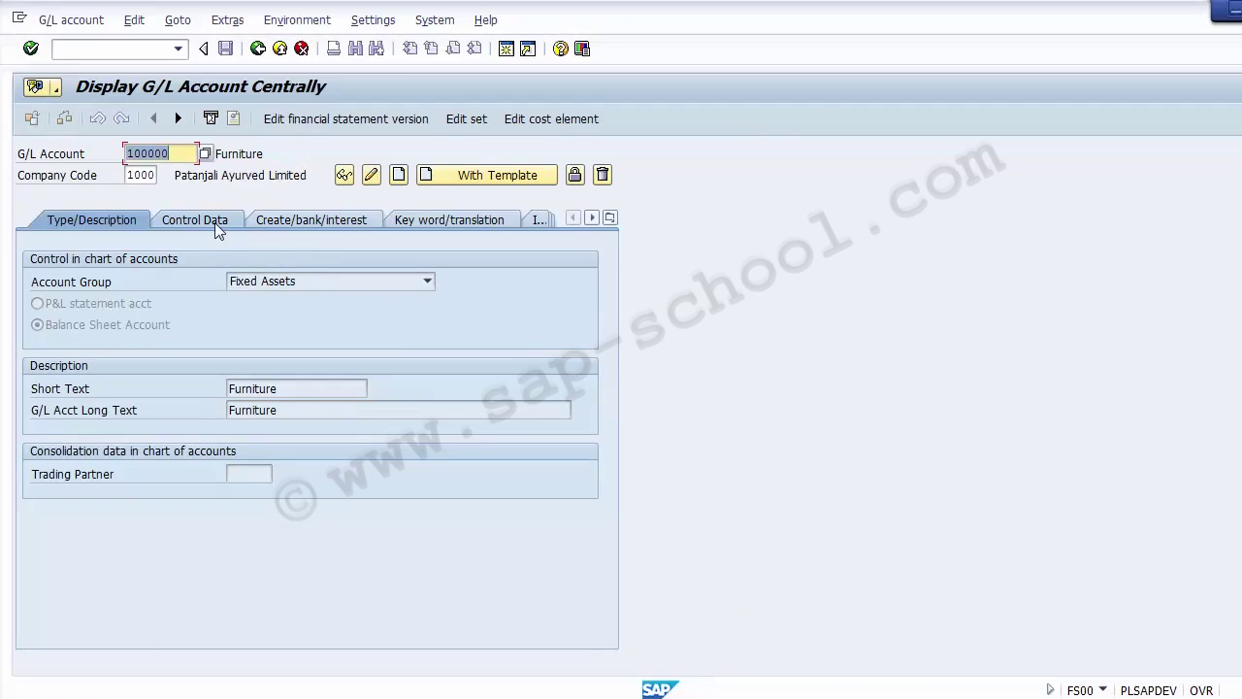
click(129, 175)
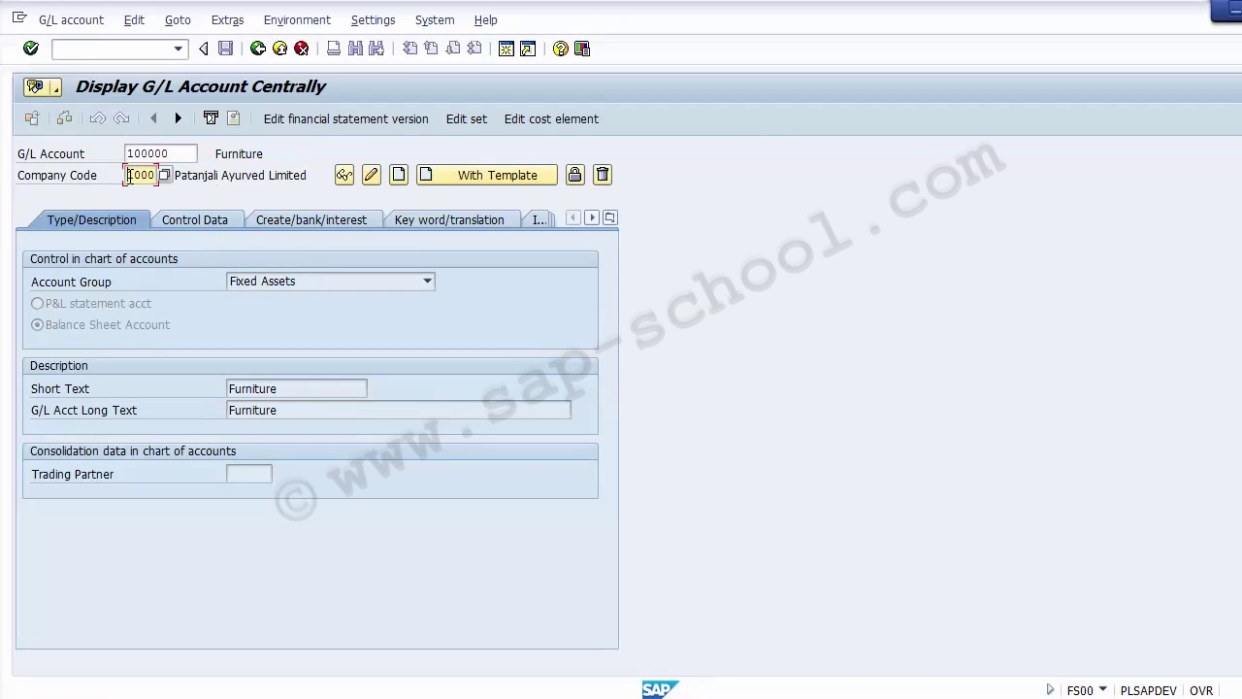
text(9)
key(Return)
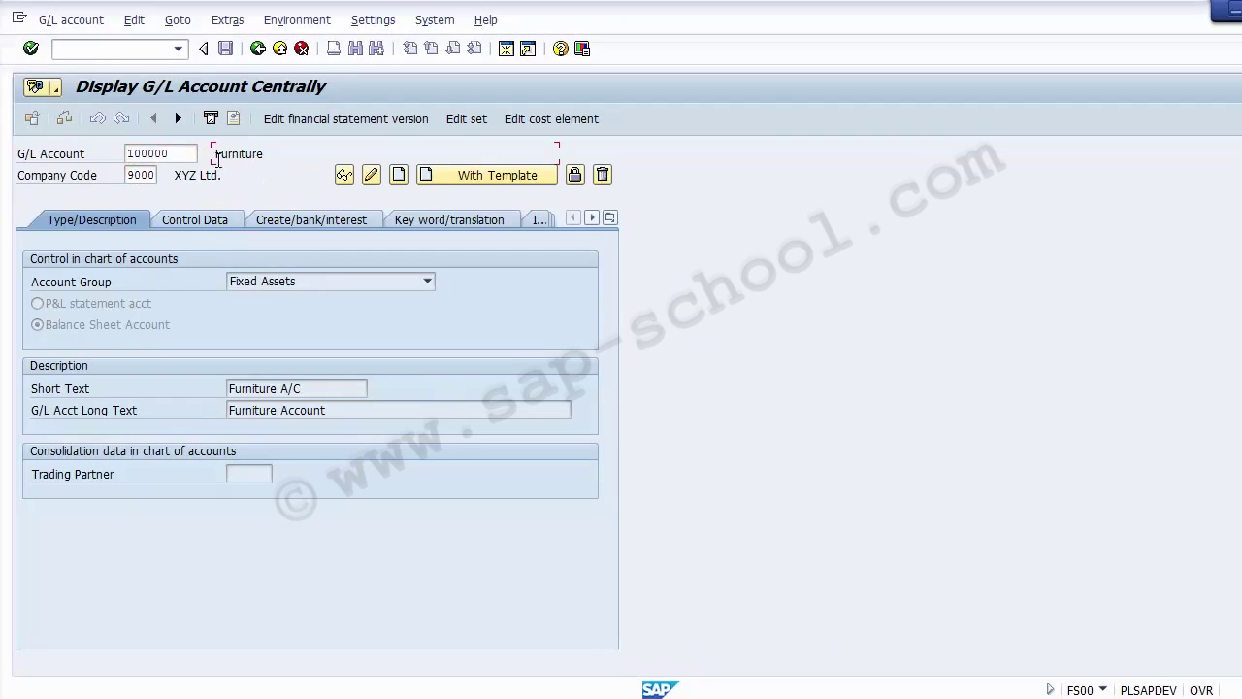
click(184, 154)
click(155, 175)
Step: Put the account in change mode and compare its account number, company code and account group with the recorded fields
click(371, 176)
click(327, 278)
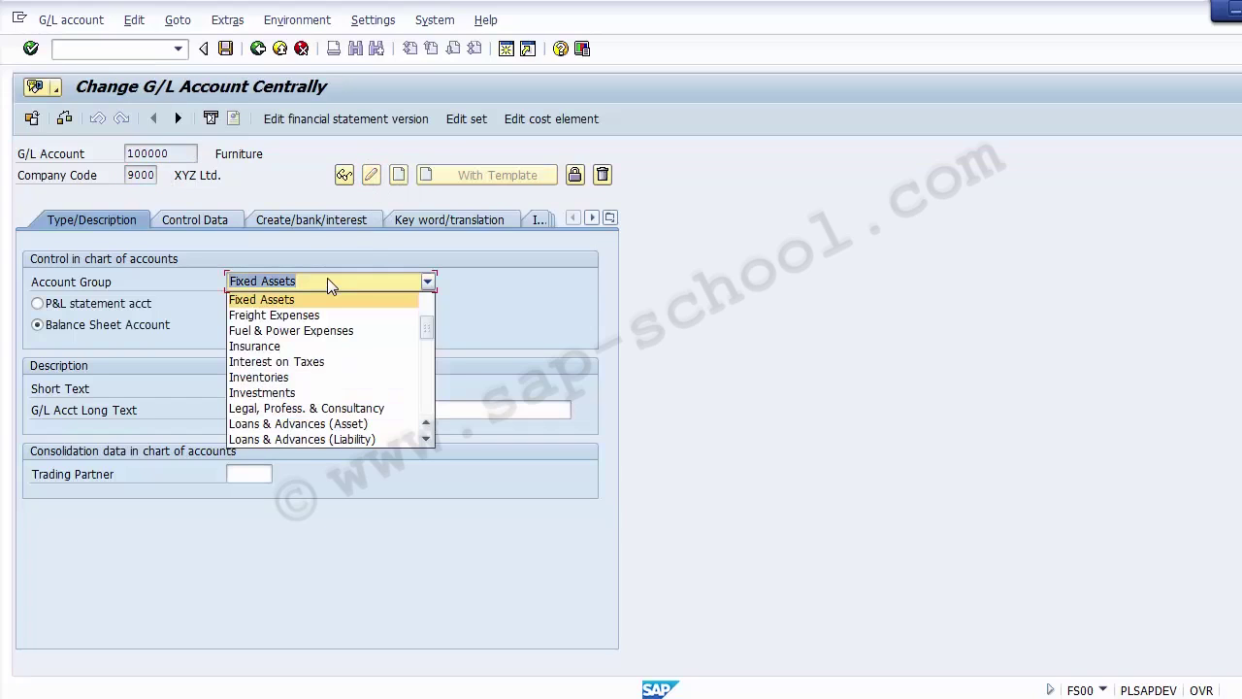
click(327, 277)
click(132, 330)
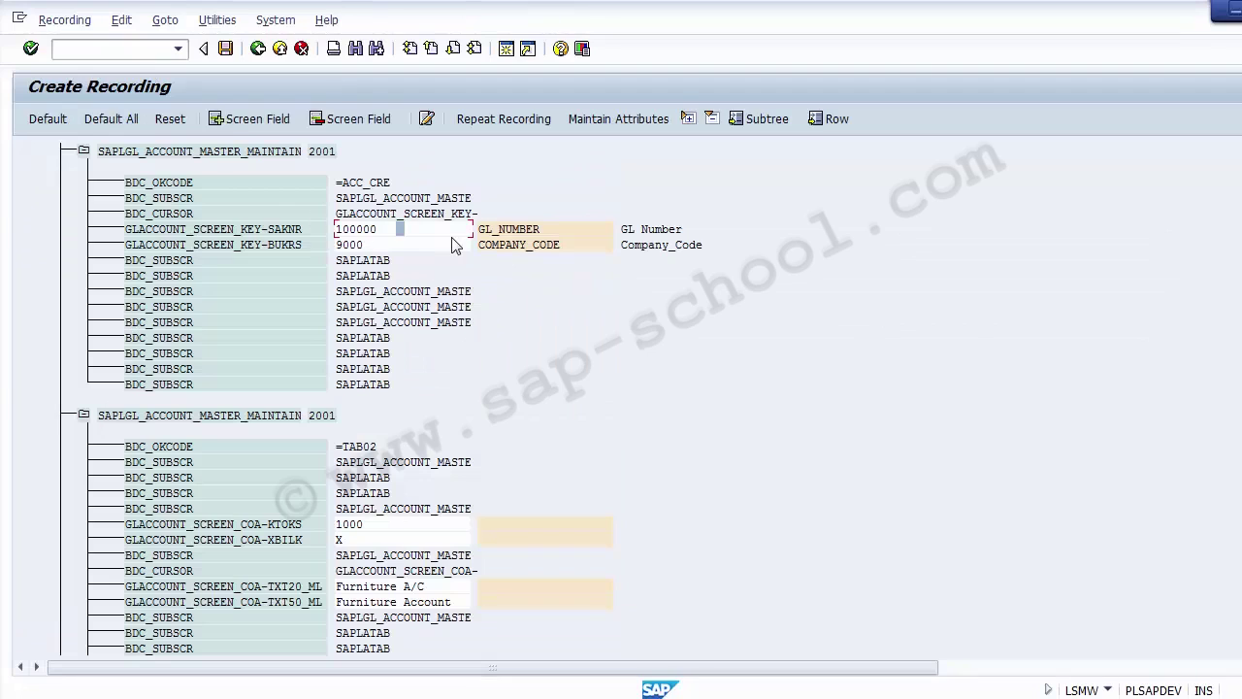
click(436, 246)
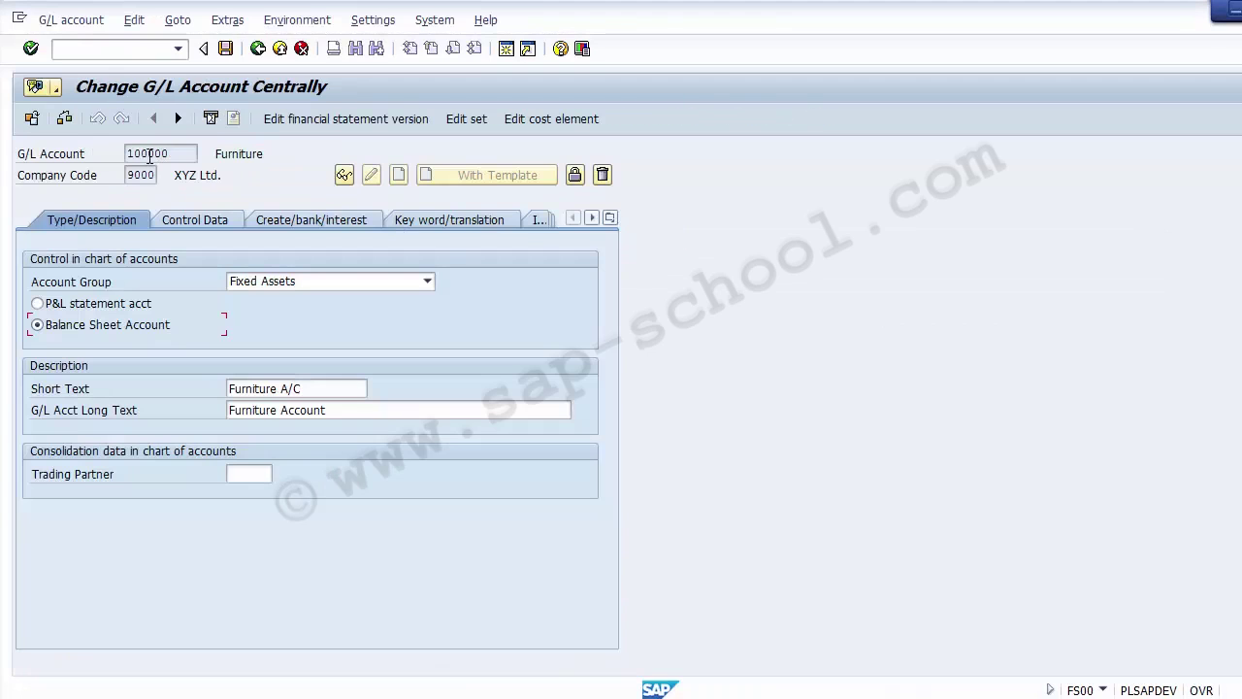
click(142, 174)
click(351, 282)
click(350, 282)
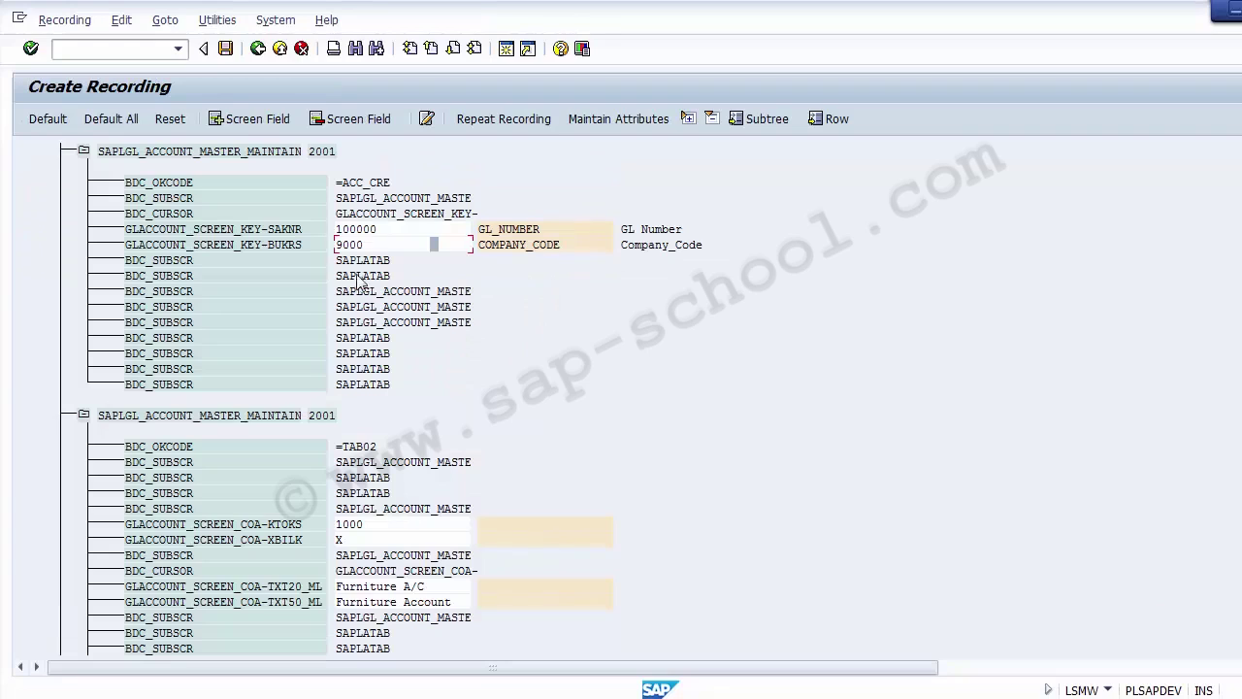
Step: Give the recorded field GLACCOUNT_SCREEN_COA-KTOKS the name and description Account_Group
click(394, 525)
scroll(823, 327, down, 8)
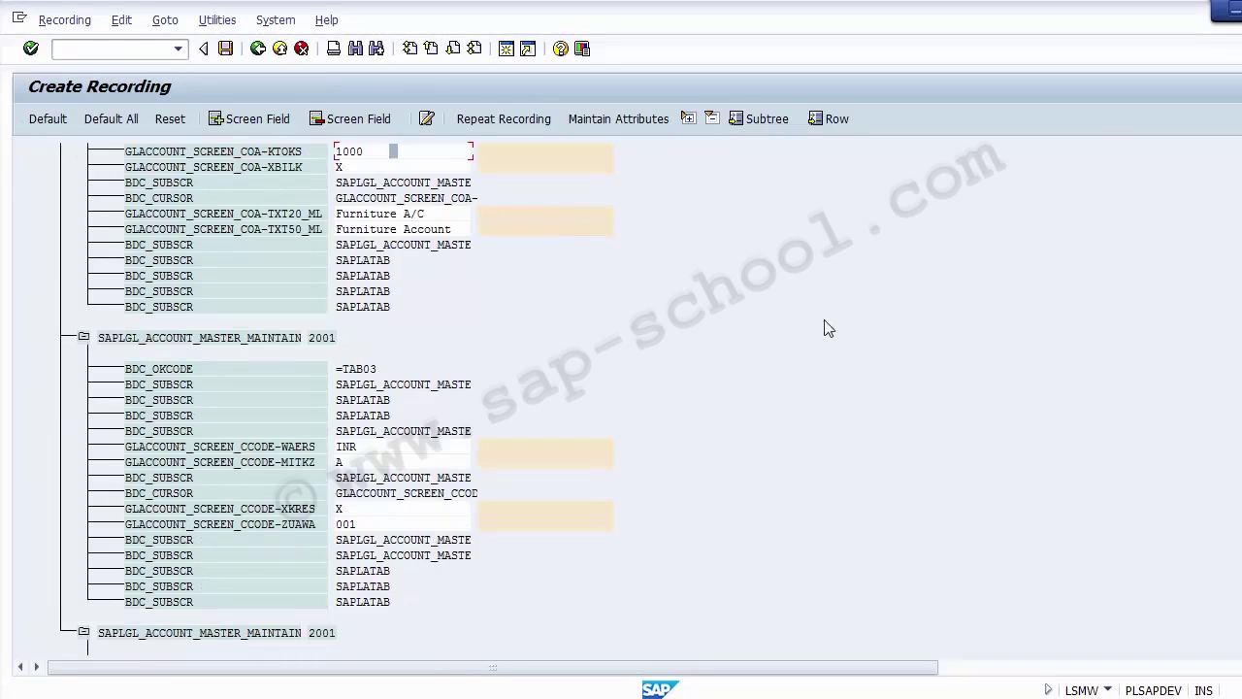
double_click(506, 151)
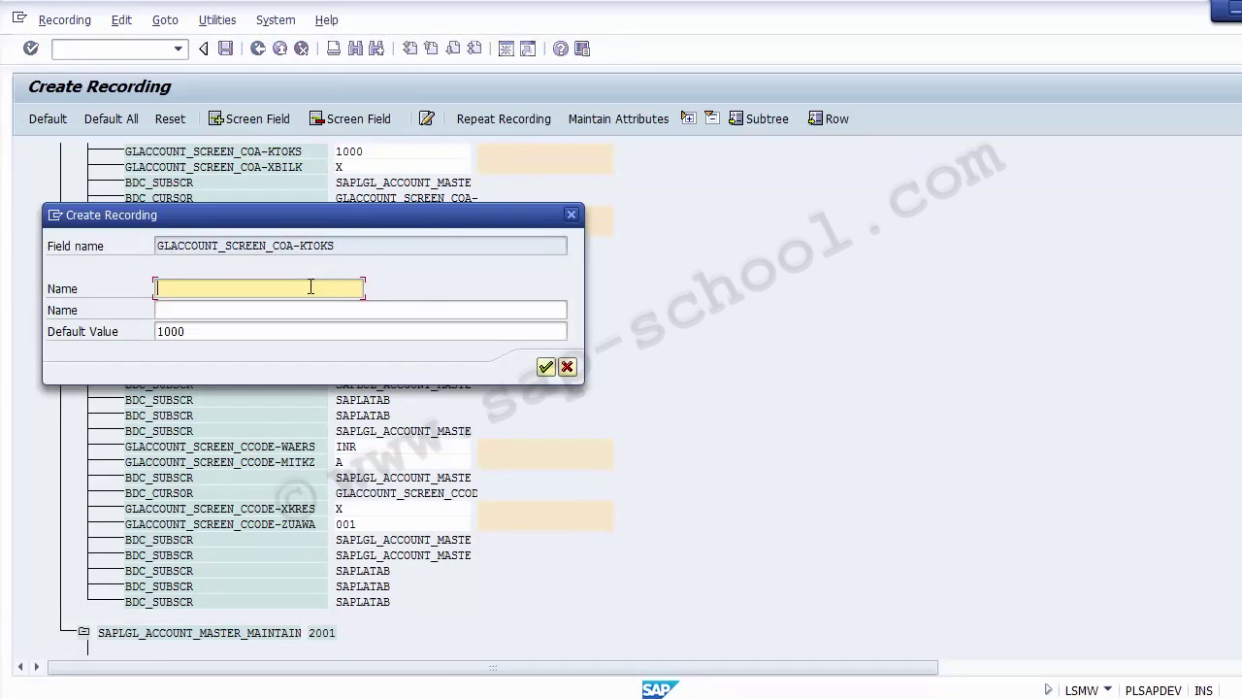
text(Account_Group)
key(Tab)
key(Tab)
key(shift+Tab)
key(shift+Tab)
key(End)
key(Tab)
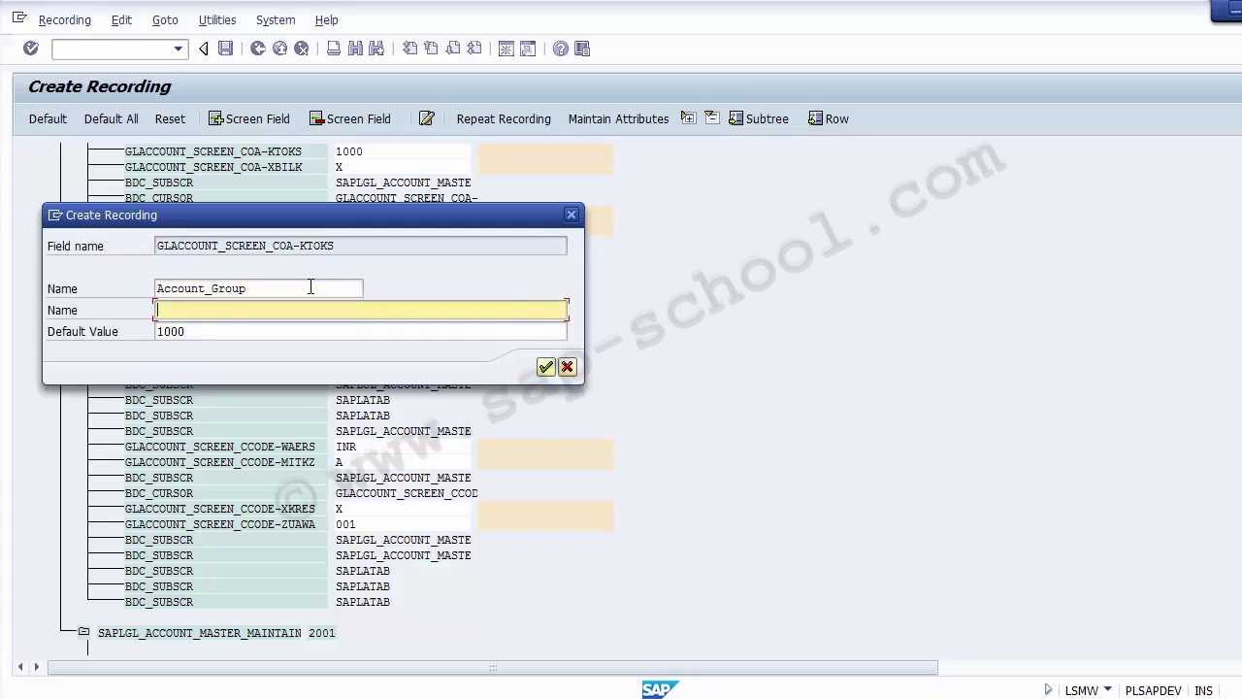
text(Account_Group)
key(Return)
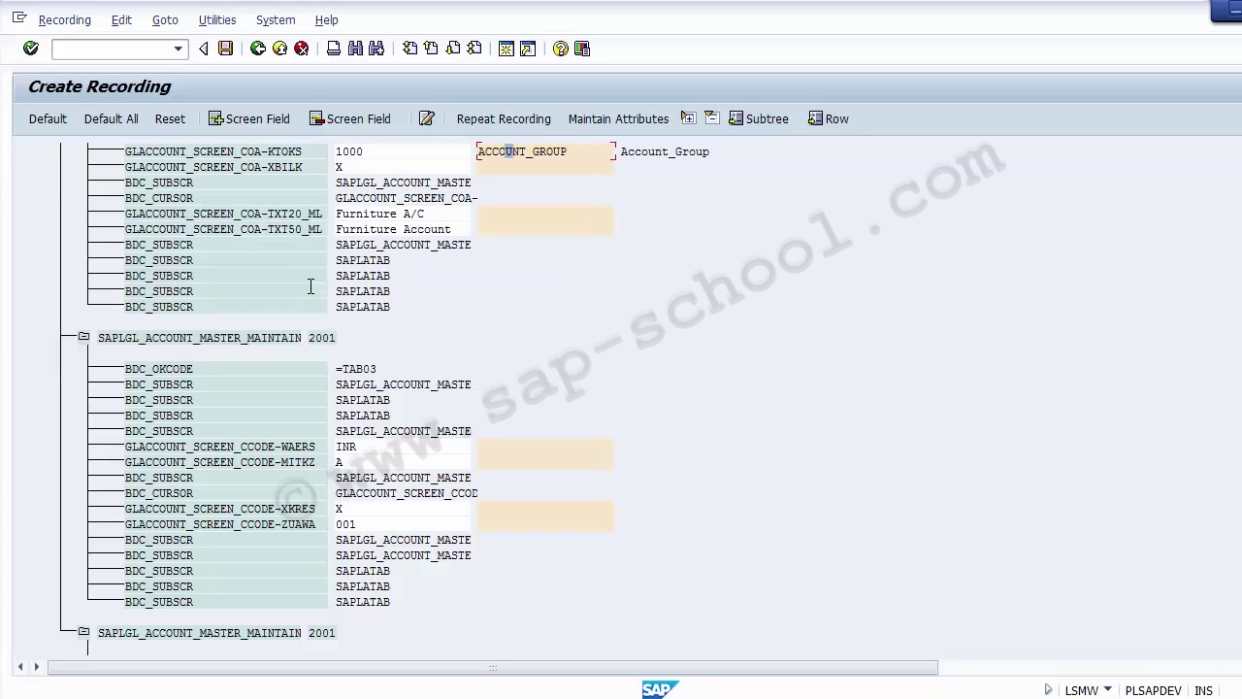
Step: Check the account type in FS00 and give the recorded field GLACCOUNT_SCREEN_COA-XBILK the name and description Balance_Sheet
double_click(568, 165)
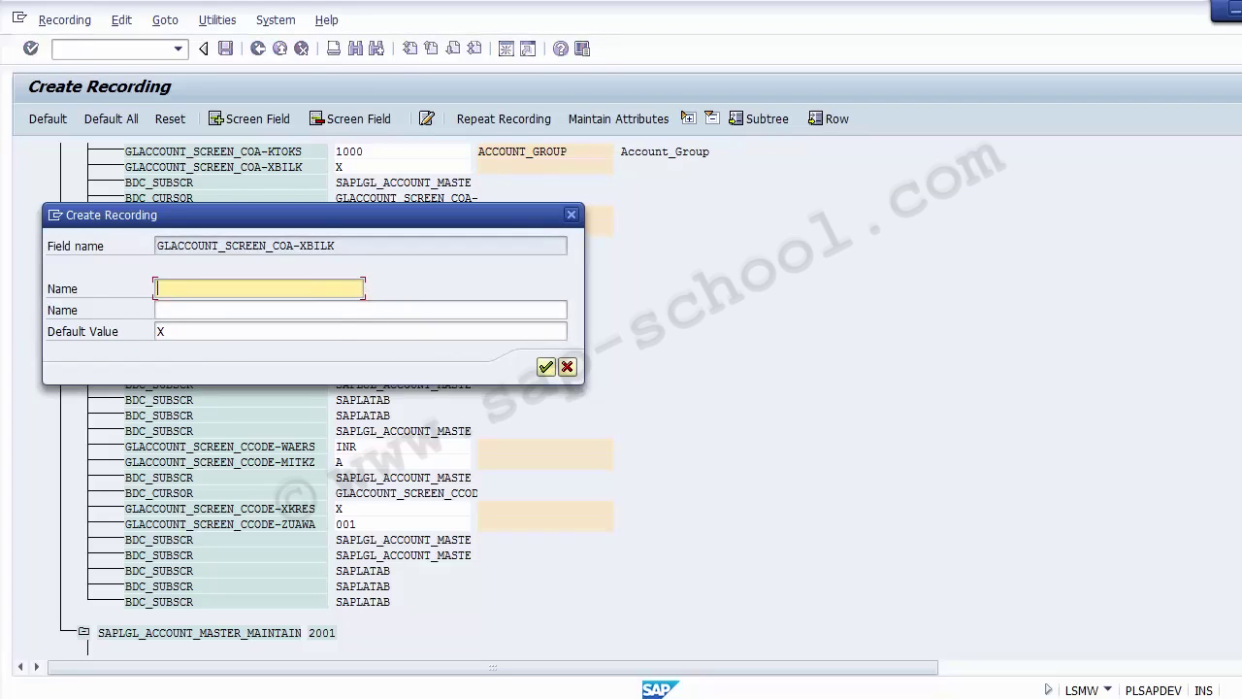
click(642, 630)
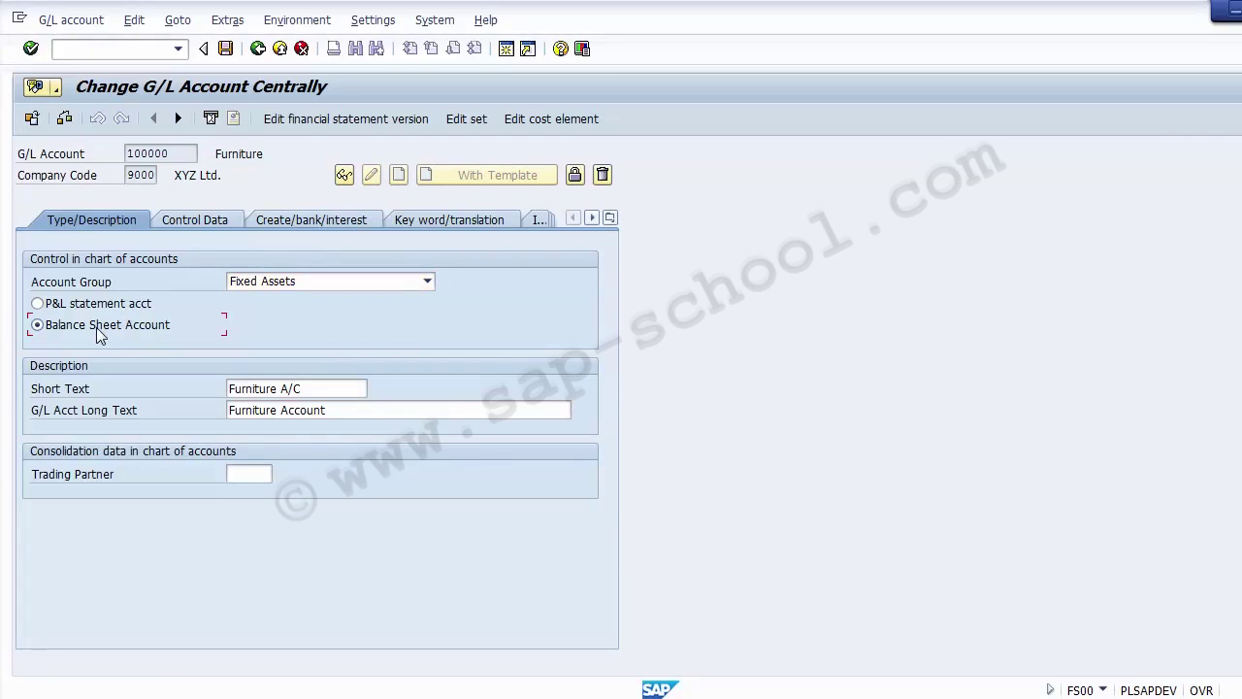
key(alt+Tab)
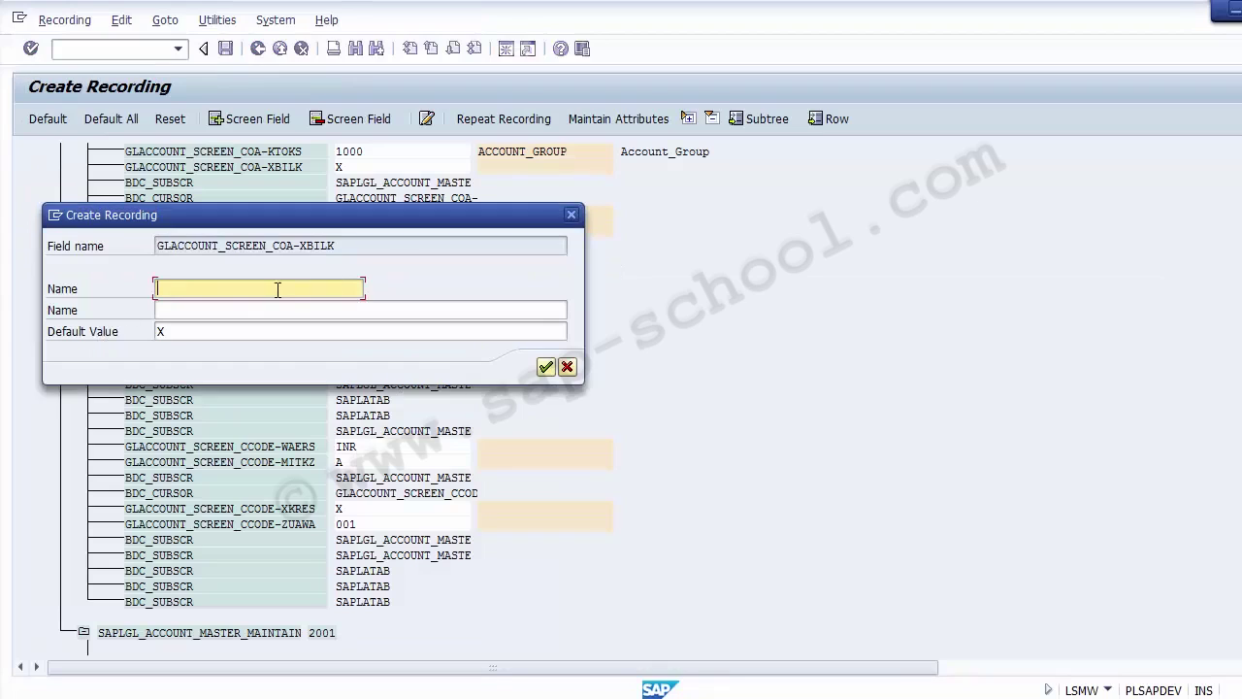
text(Balance )
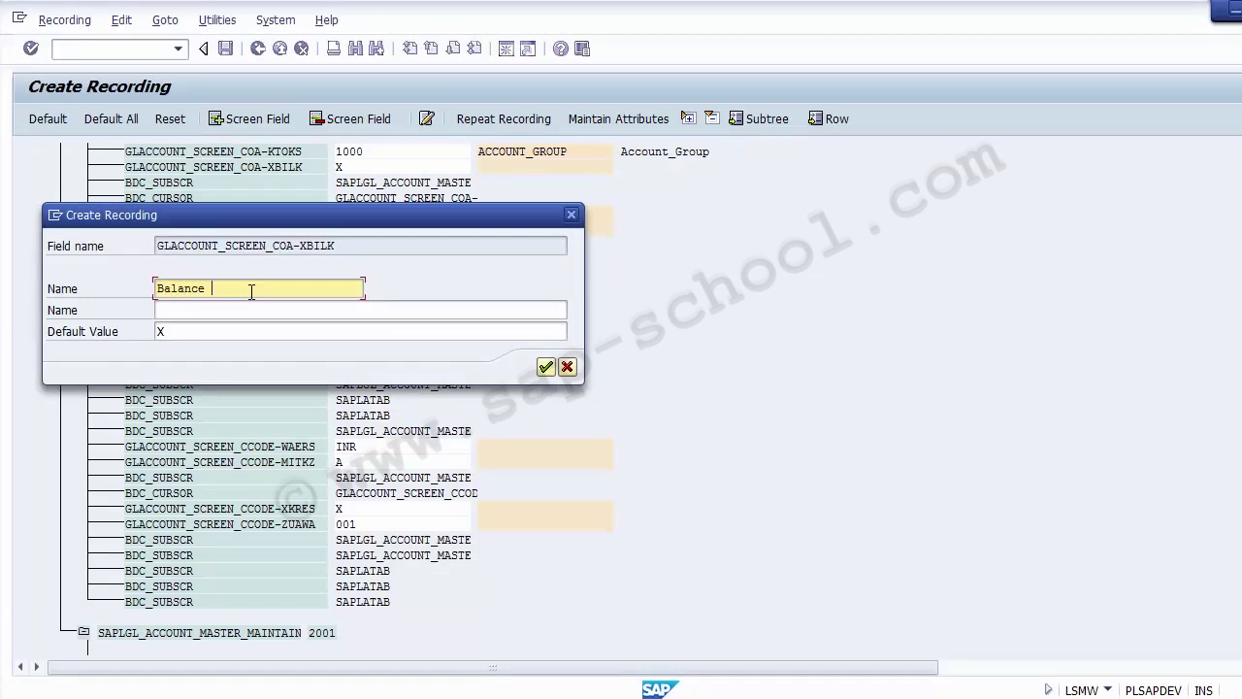
text(Sheet)
key(Left)
key(Left)
key(Left)
key(Left)
key(Left)
key(BackSpace)
text(_)
click(251, 291)
key(Tab)
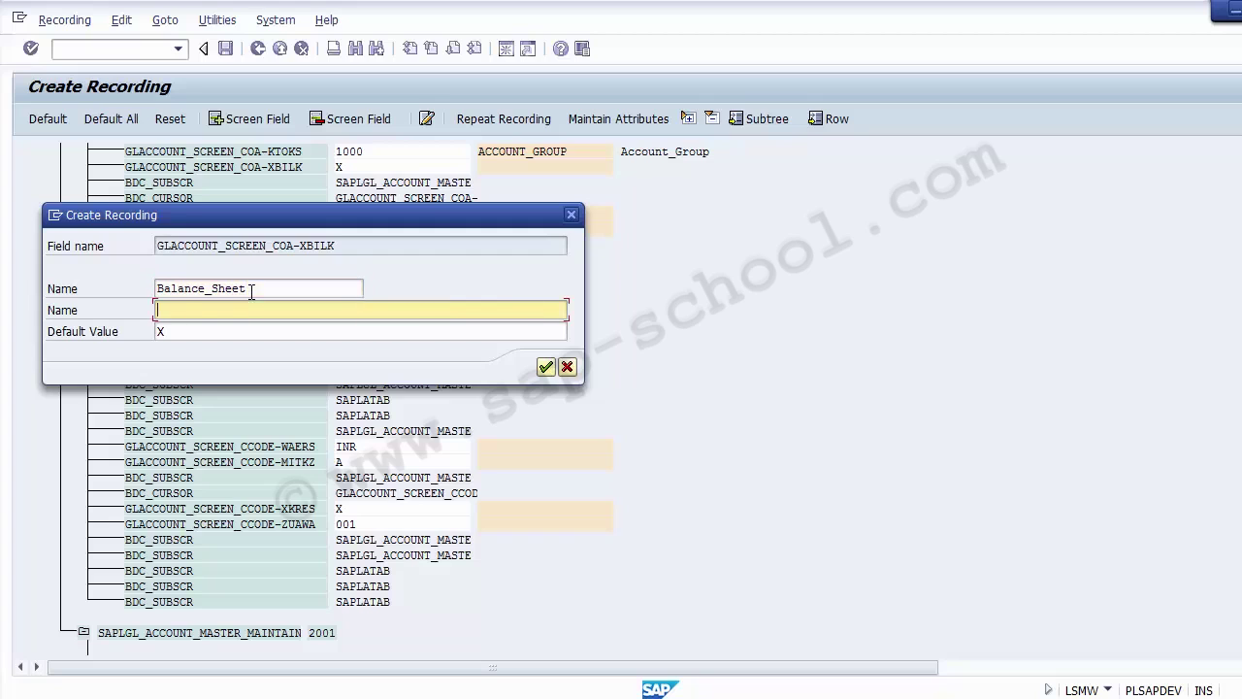
text(Balance Sheet)
key(Return)
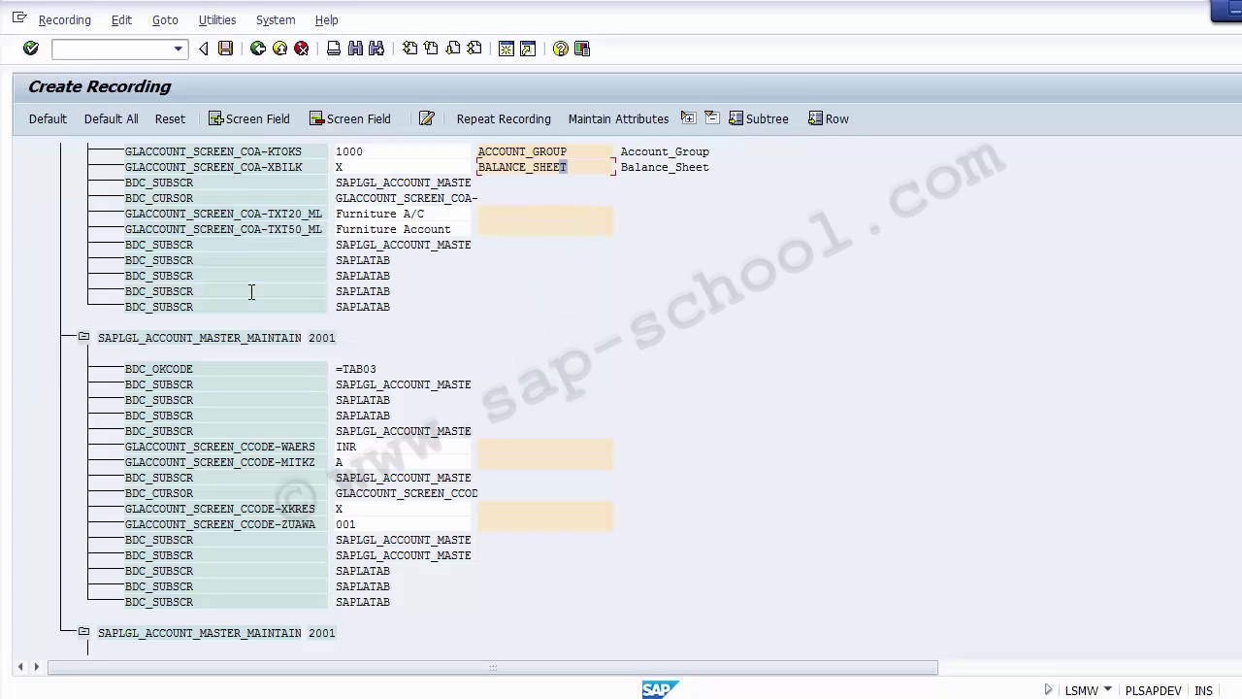
Step: Check the description fields in FS00 and give the recorded field GLACCOUNT_SCREEN_COA-TXT20_ML the name and description Short_Text
double_click(501, 217)
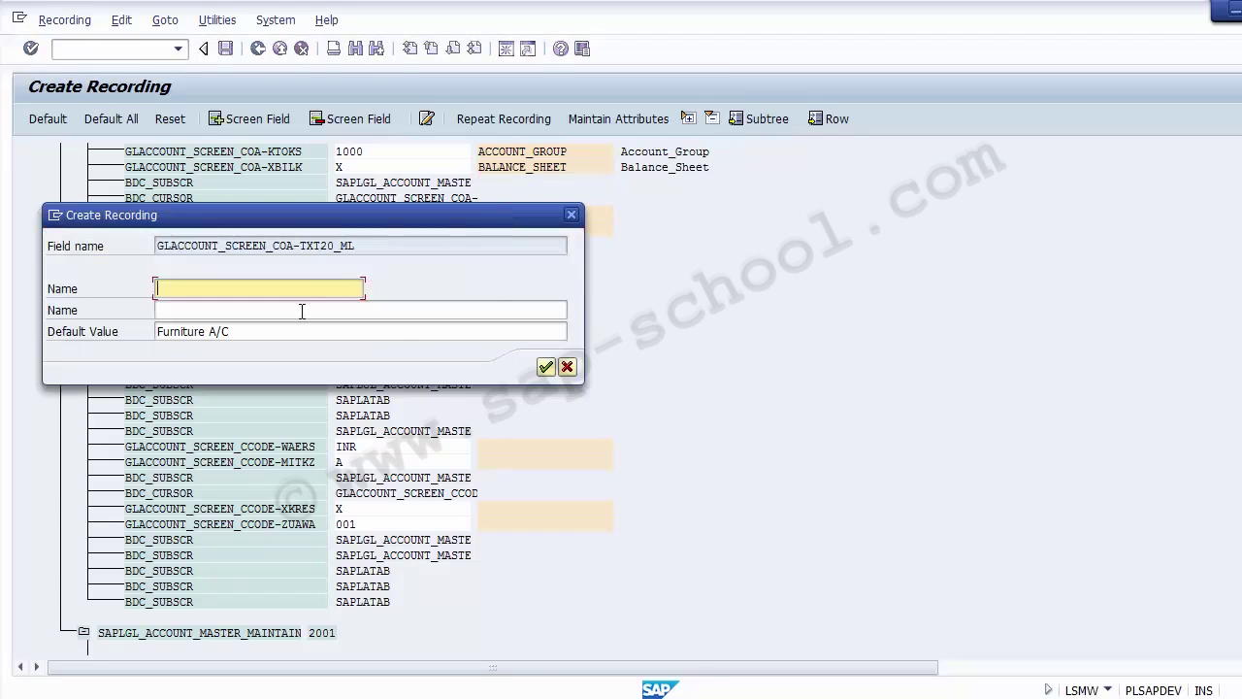
mouse_move(526, 695)
click(656, 631)
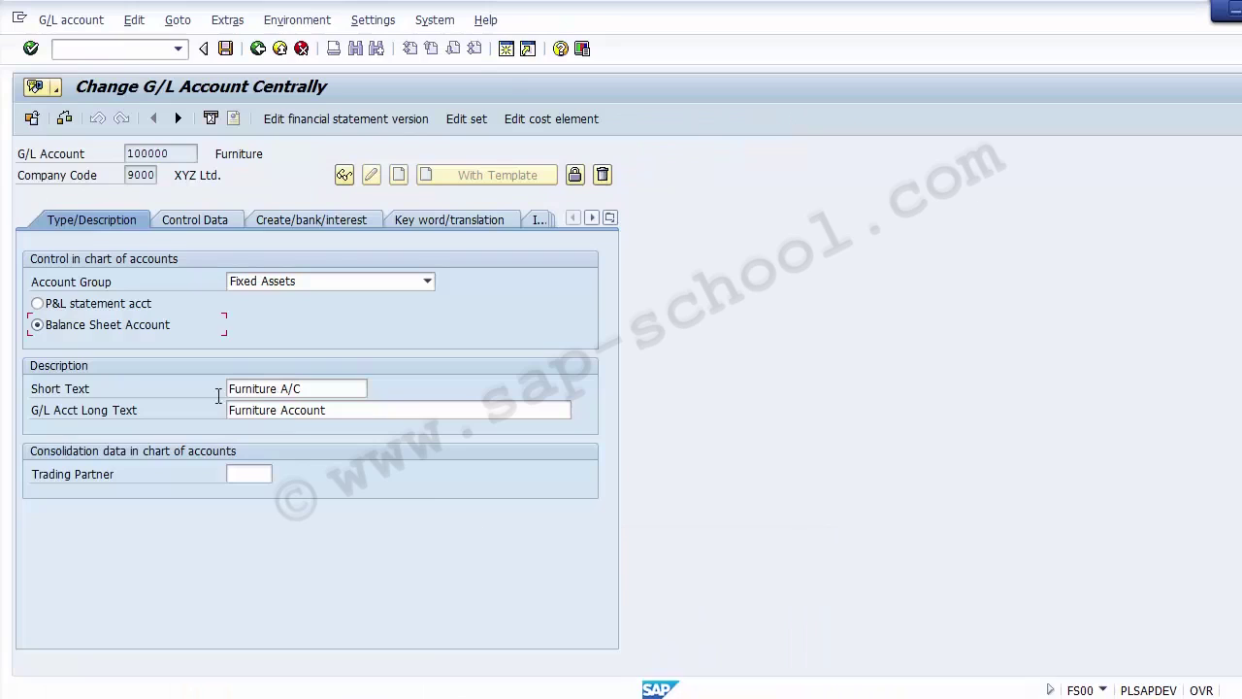
click(71, 394)
key(alt+Tab)
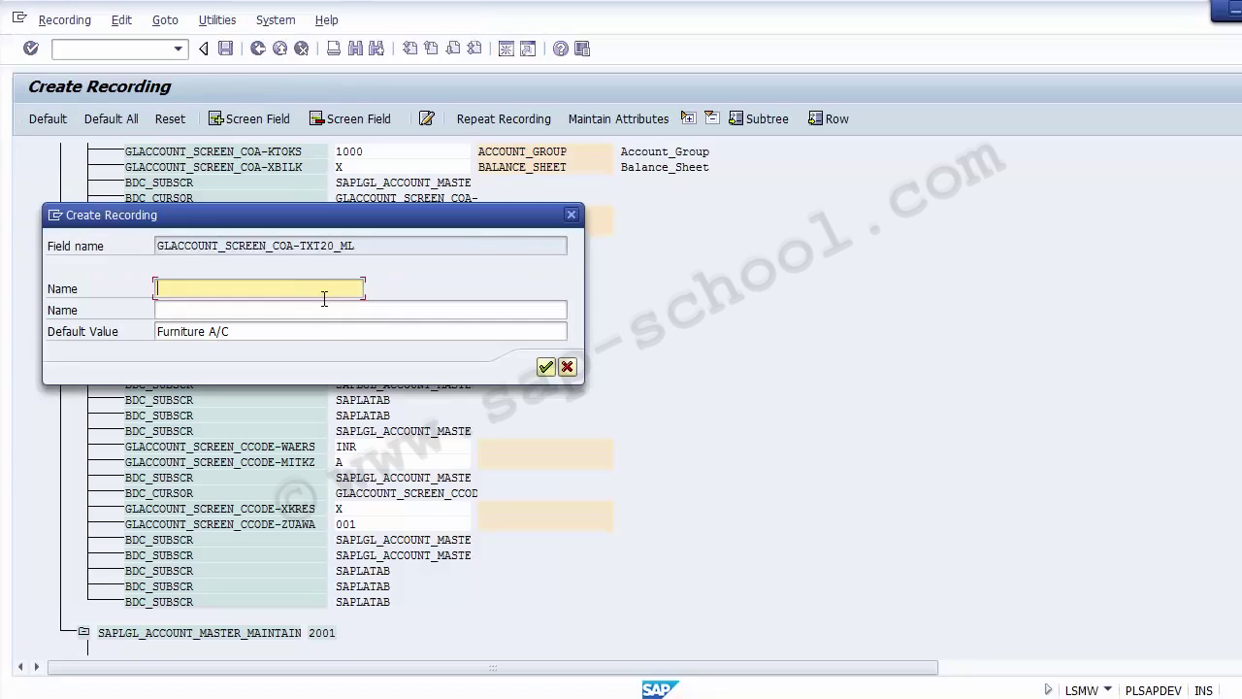
text(Short_Text)
key(ctrl+a)
key(ctrl+c)
key(Tab)
key(ctrl+v)
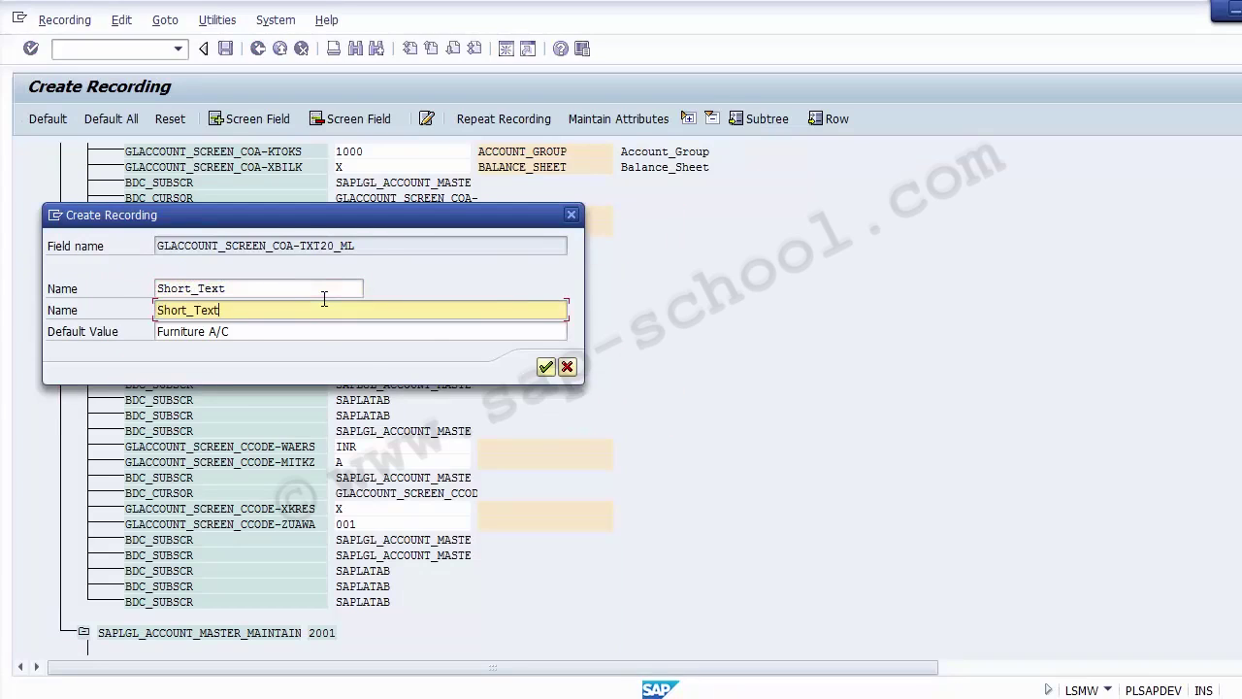
key(Return)
Step: Give the recorded field GLACCOUNT_SCREEN_COA-TXT50_ML the name and description Long_text
double_click(571, 230)
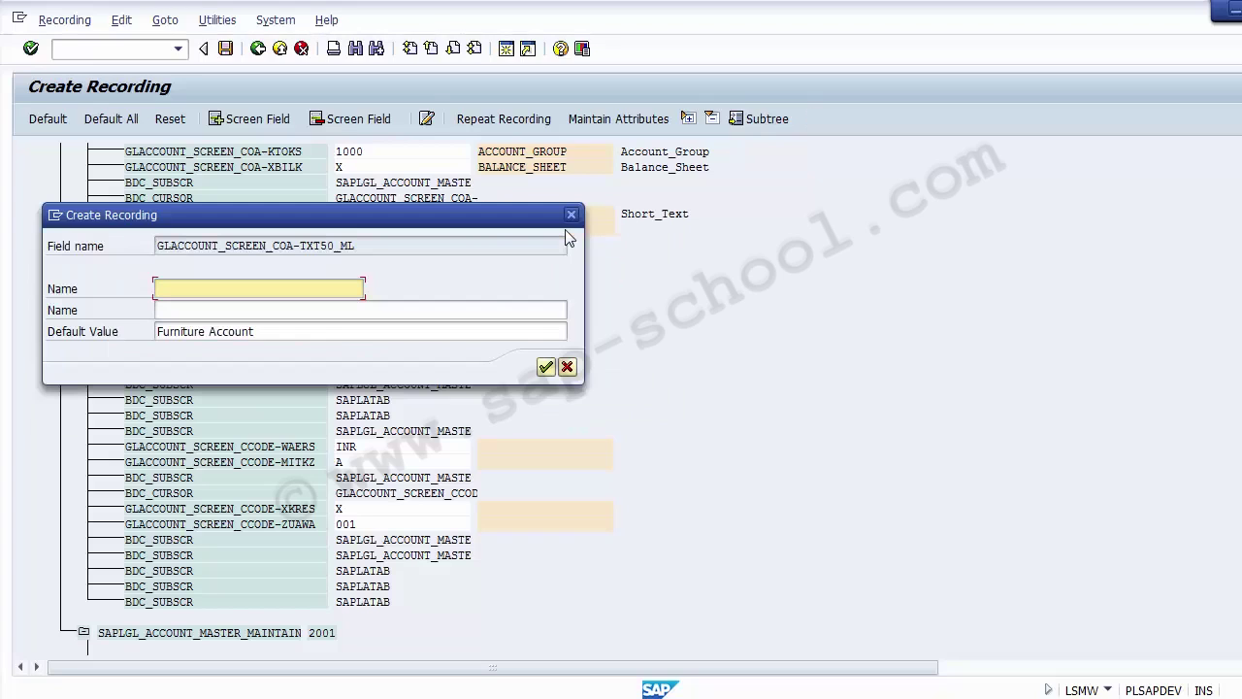
text(Lon)
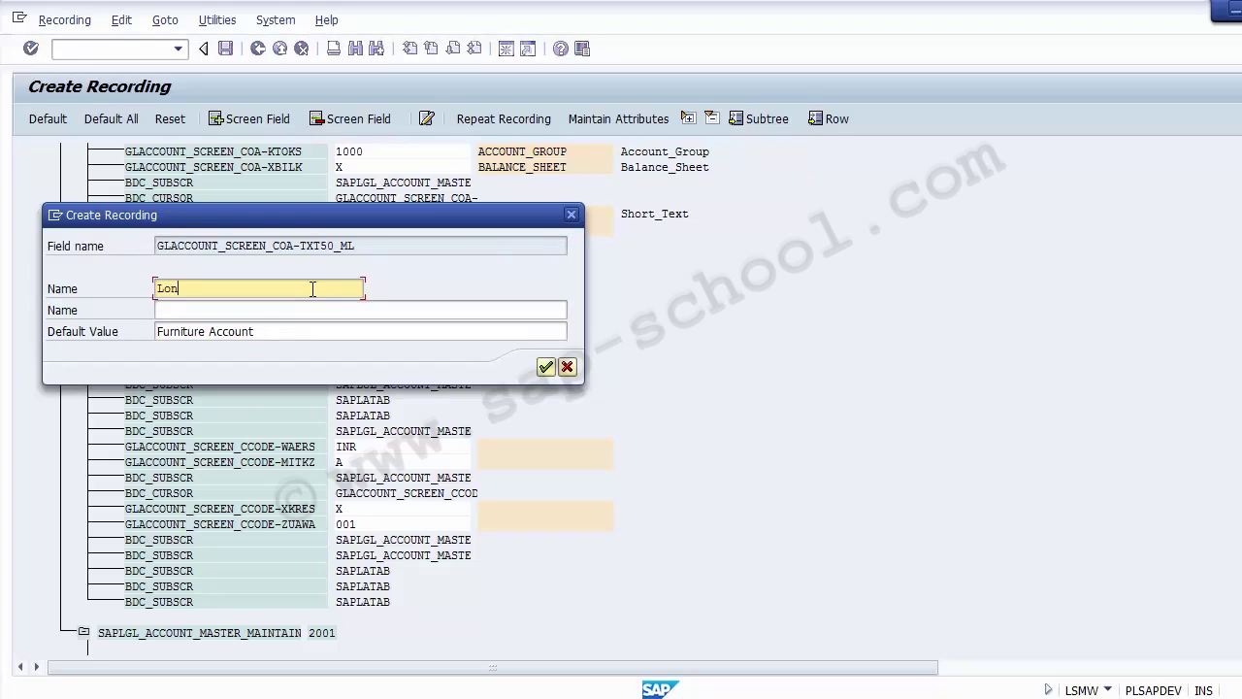
text(g_east)
key(BackSpace)
key(BackSpace)
key(BackSpace)
key(BackSpace)
text(text)
key(ctrl+a)
key(ctrl+c)
key(Tab)
key(ctrl+v)
key(Return)
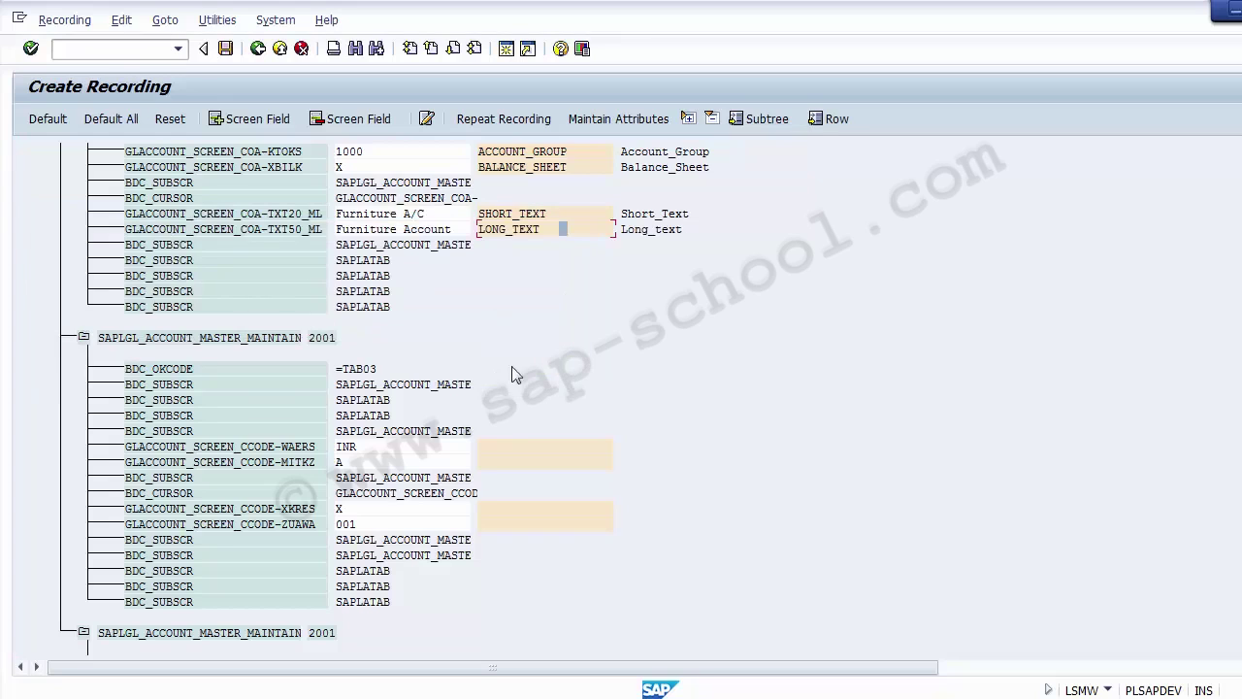
Step: Give the recorded field GLACCOUNT_SCREEN_CCODE-WAERS the name and description Currency
click(429, 448)
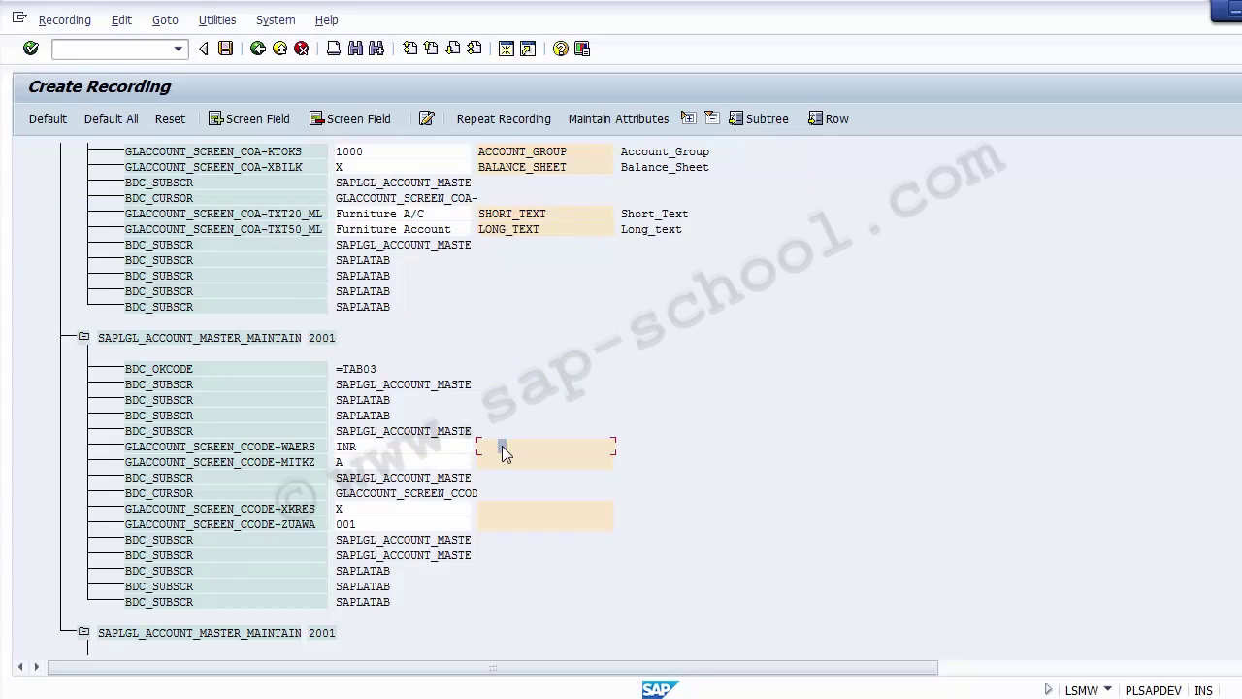
key(F2)
text(Cu)
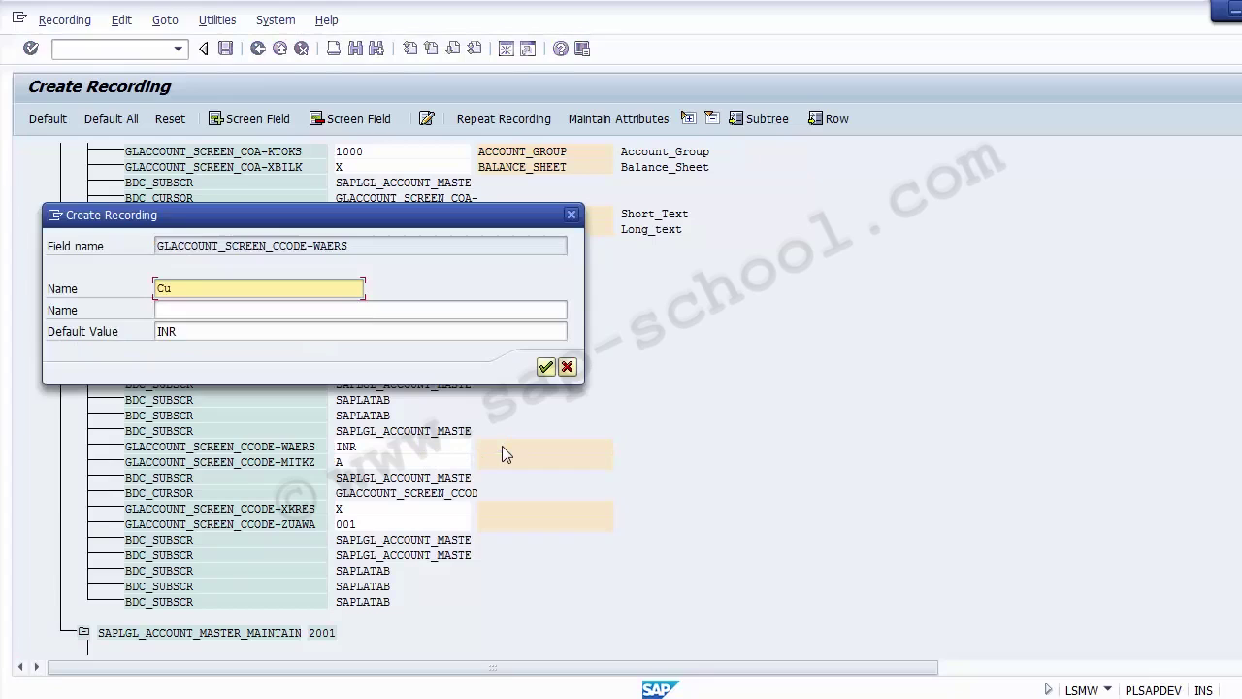
text(rrency)
key(ctrl+a)
key(ctrl+v)
key(Tab)
key(shift+Tab)
key(ctrl+z)
key(Tab)
key(ctrl+v)
key(Return)
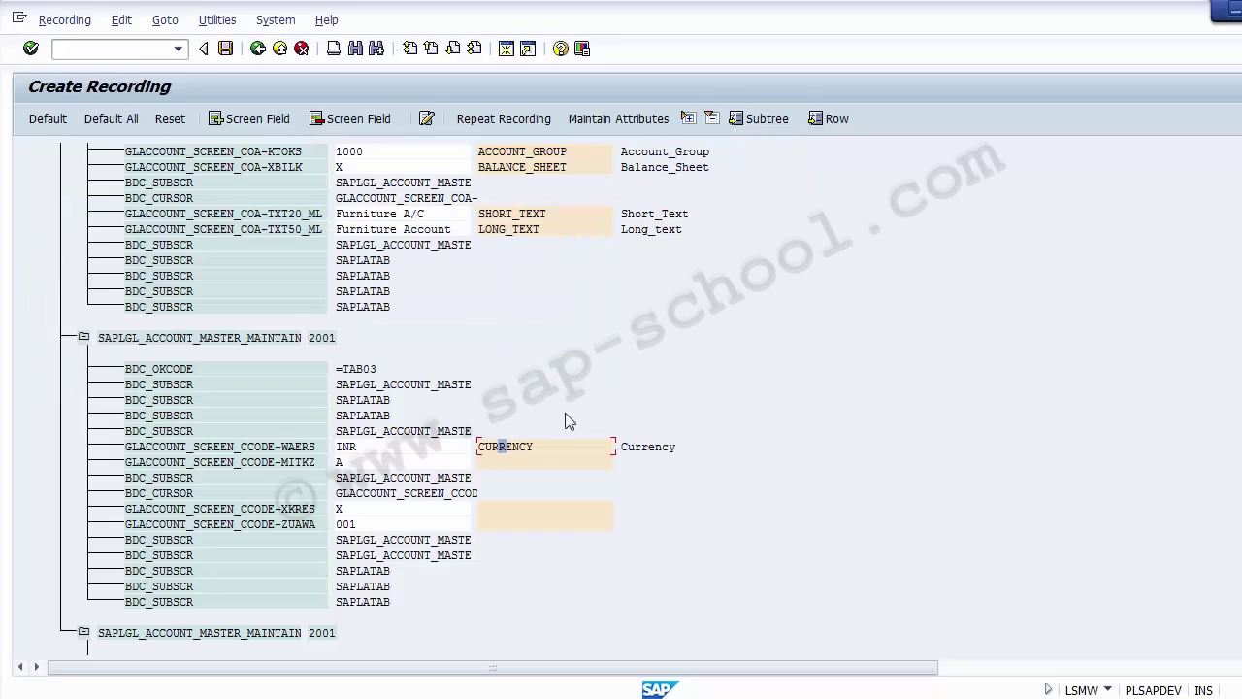
Step: Check the account's control data in FS00 and give the recorded field GLACCOUNT_SCREEN_CCODE-MITKZ the name and description Reconcilation_Account
click(507, 698)
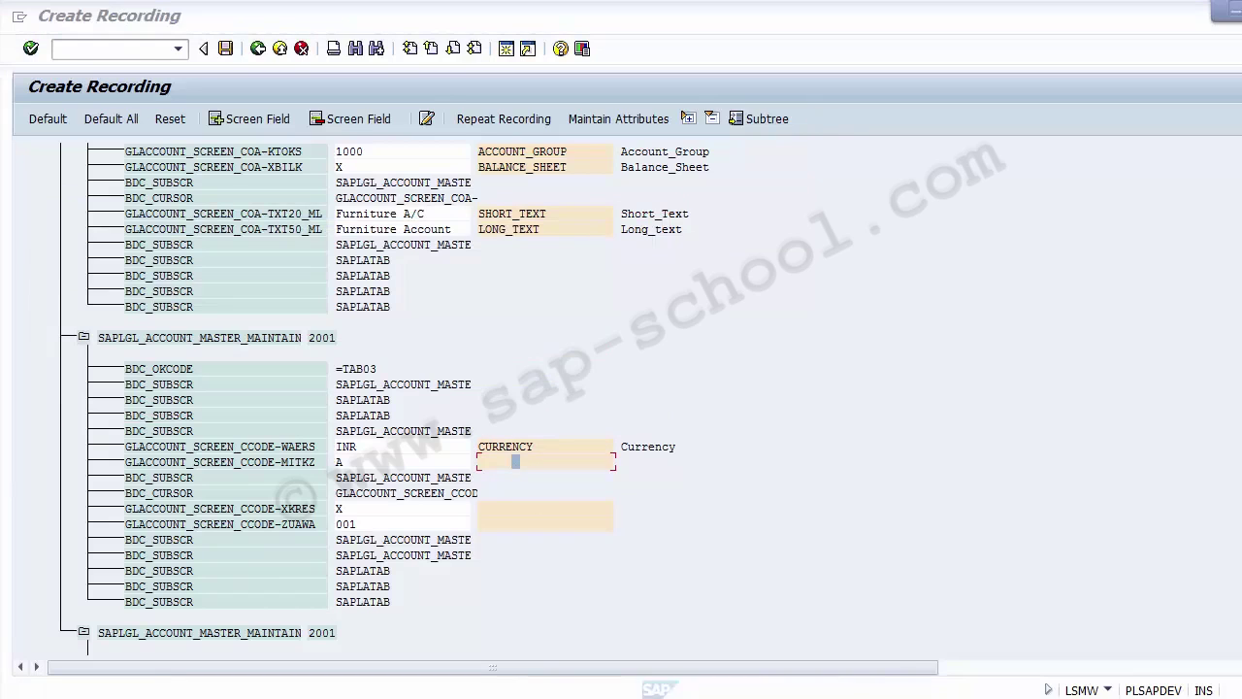
click(680, 627)
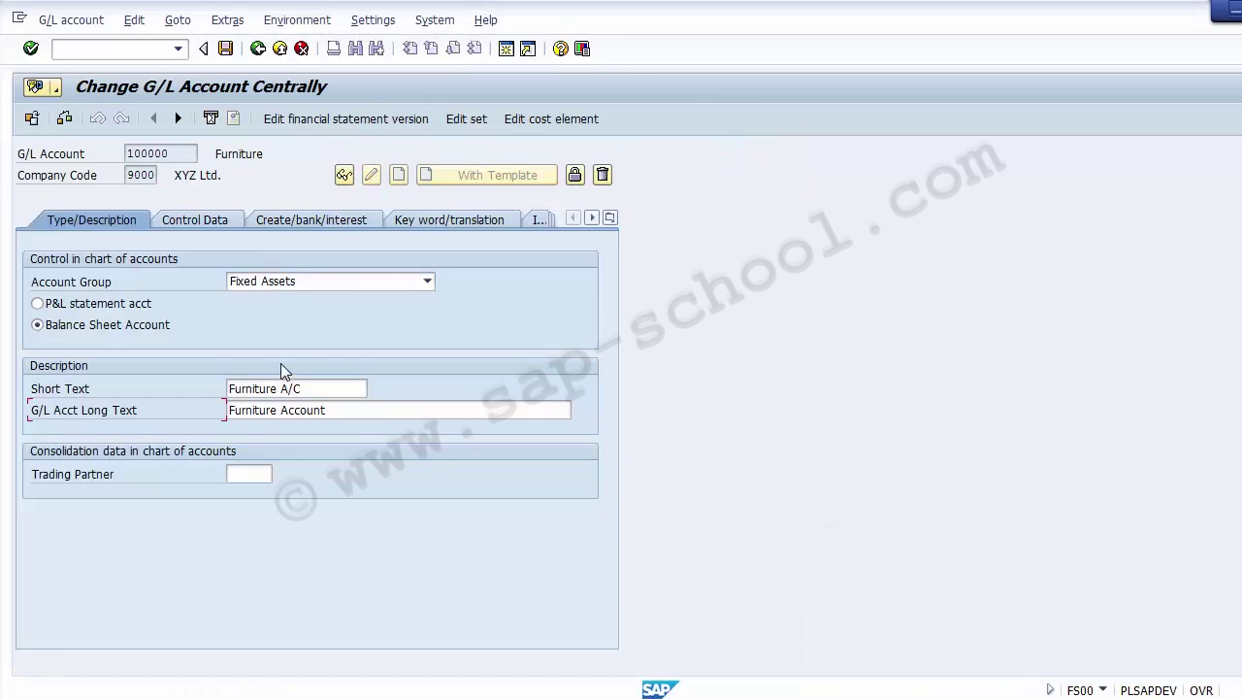
click(219, 224)
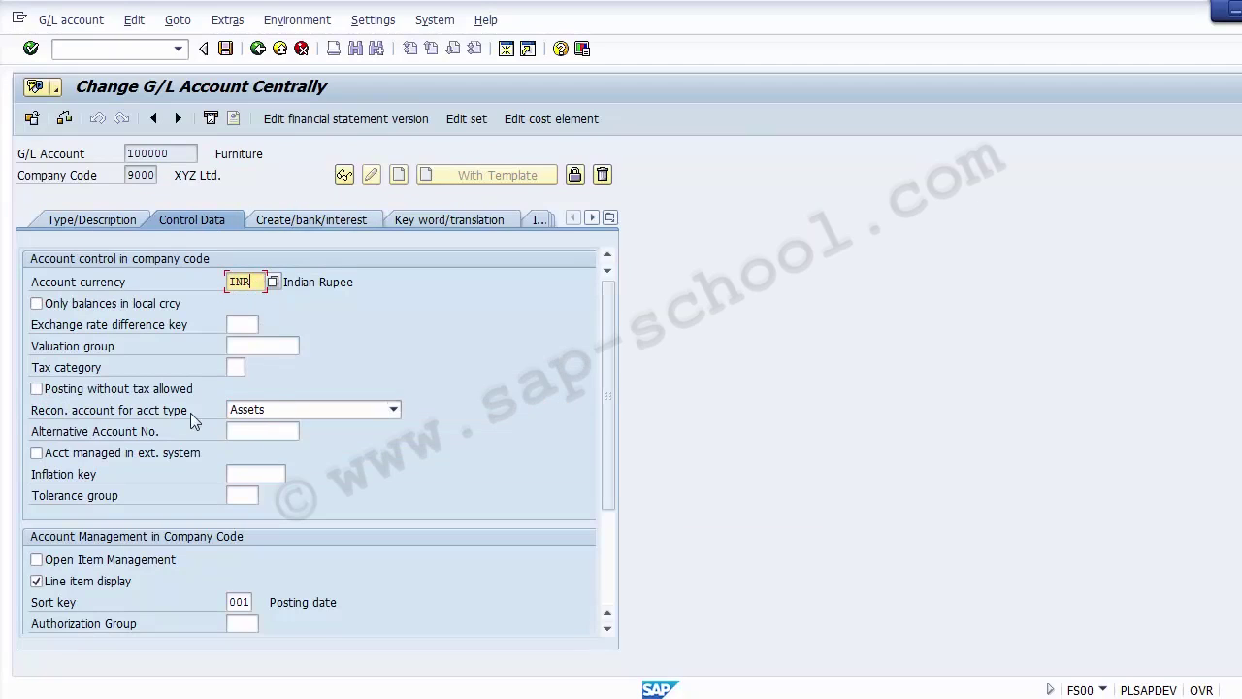
click(160, 410)
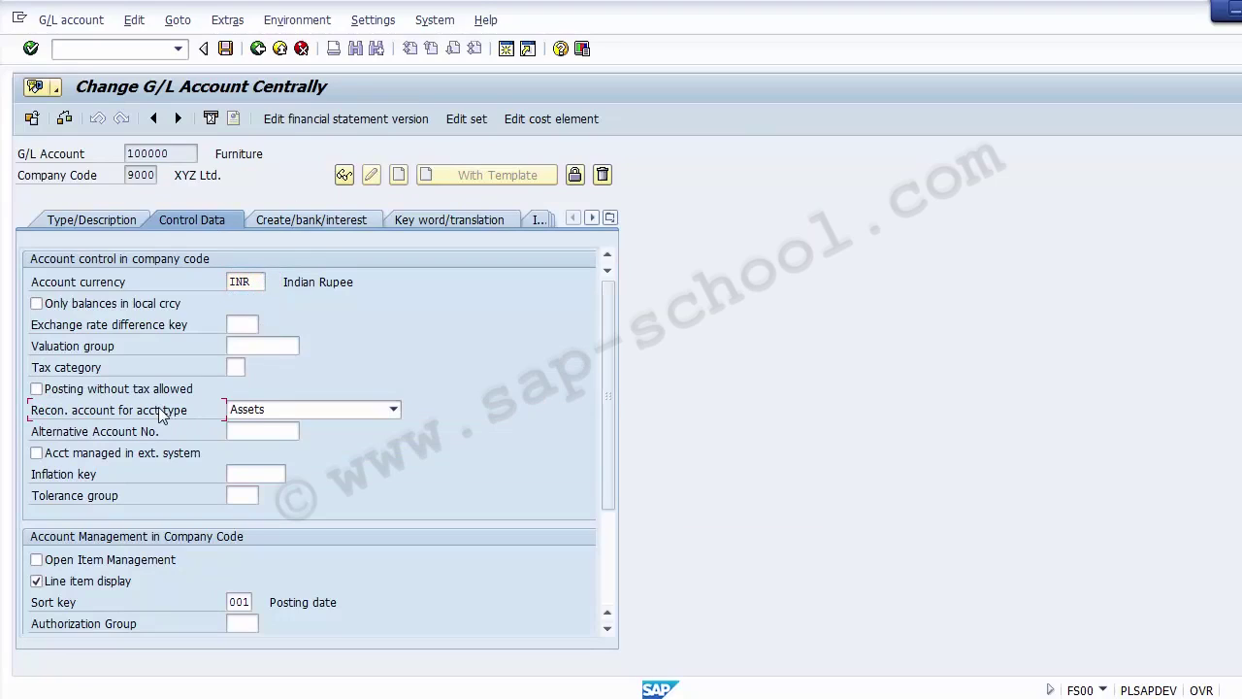
key(alt+Tab)
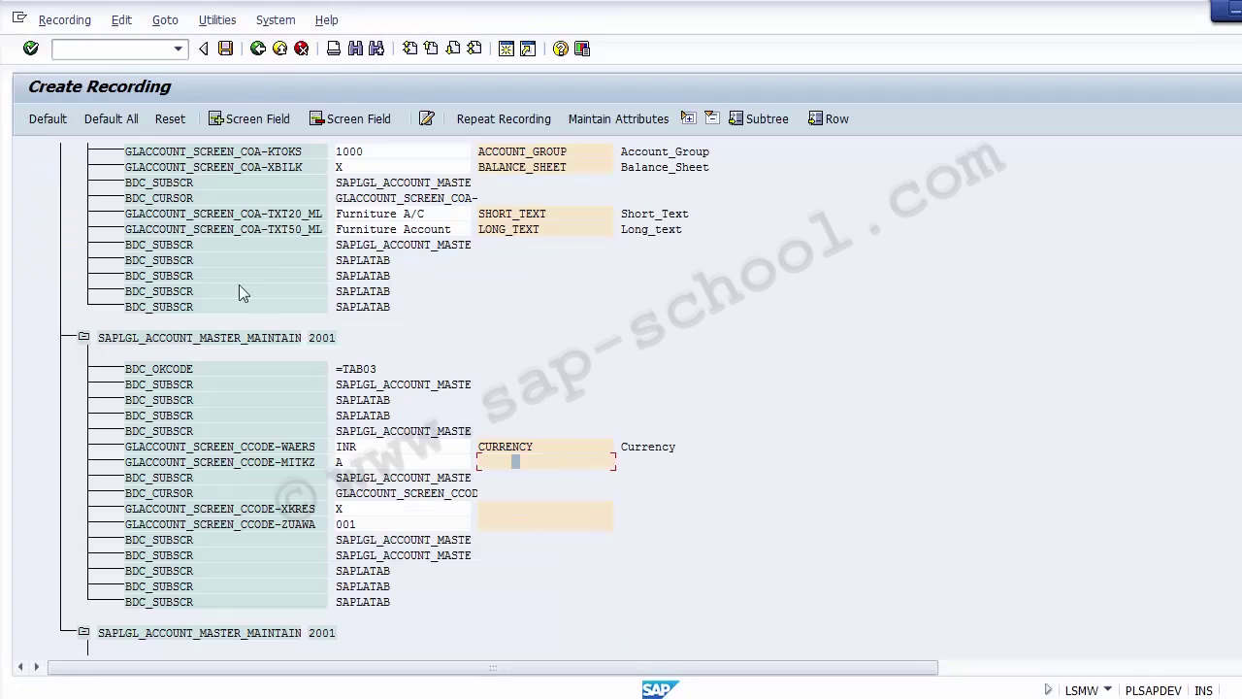
double_click(505, 460)
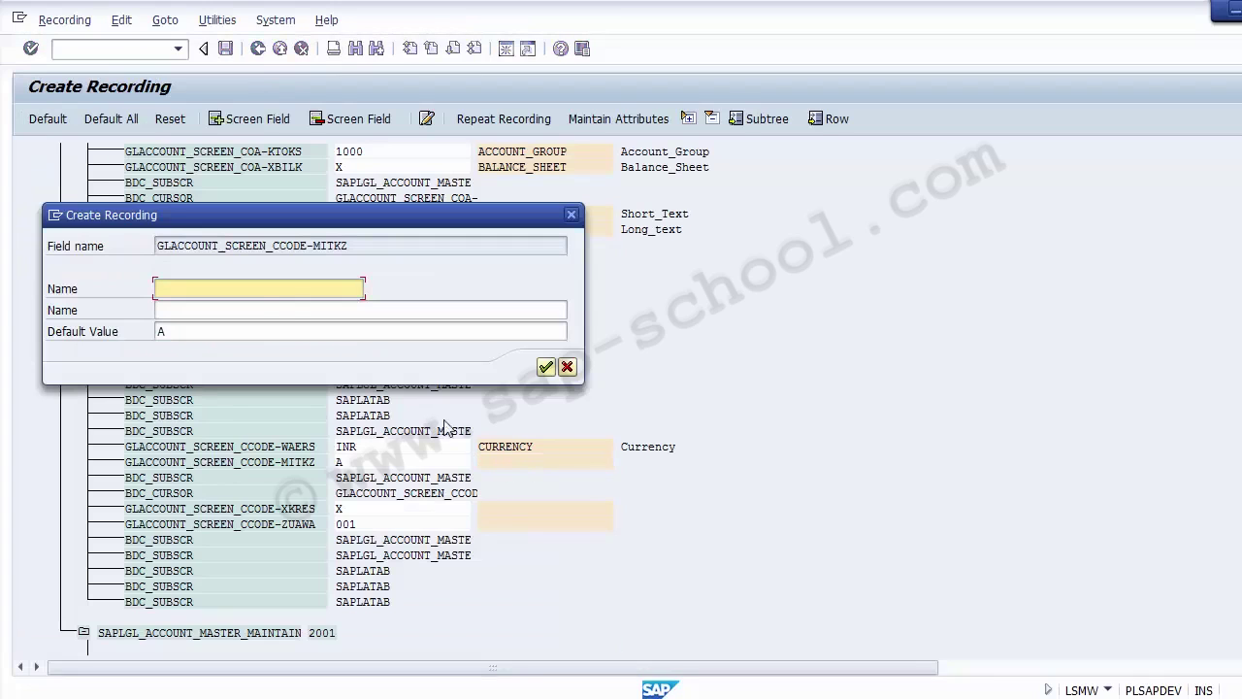
text(Recon)
text(cilation)
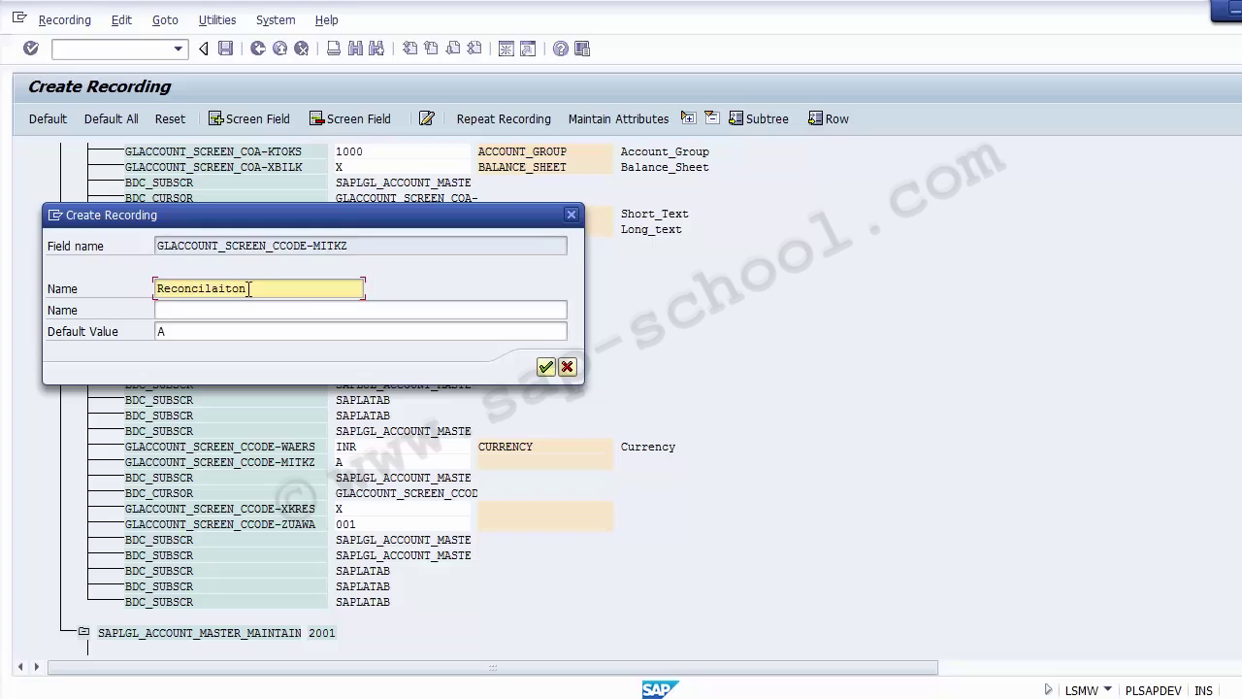
key(BackSpace)
key(BackSpace)
key(BackSpace)
key(BackSpace)
key(BackSpace)
text(tion )
text(Accoiun)
key(BackSpace)
key(BackSpace)
key(BackSpace)
text(unt_)
key(Tab)
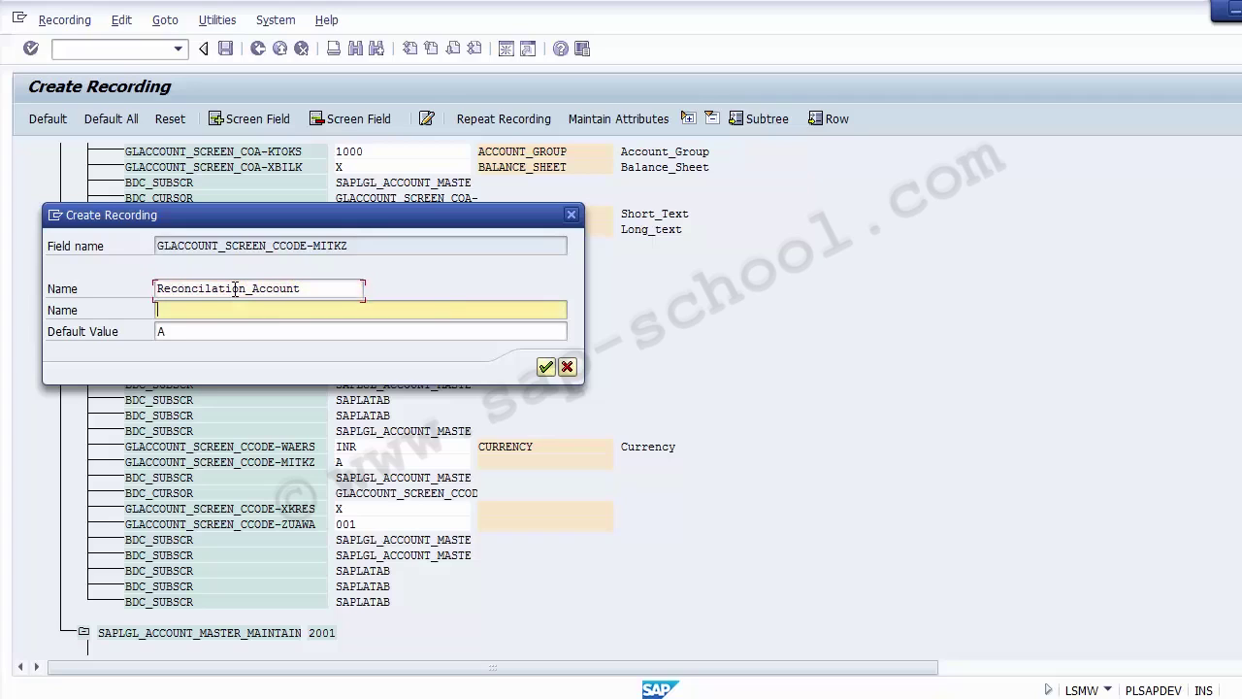
key(ctrl+v)
key(Return)
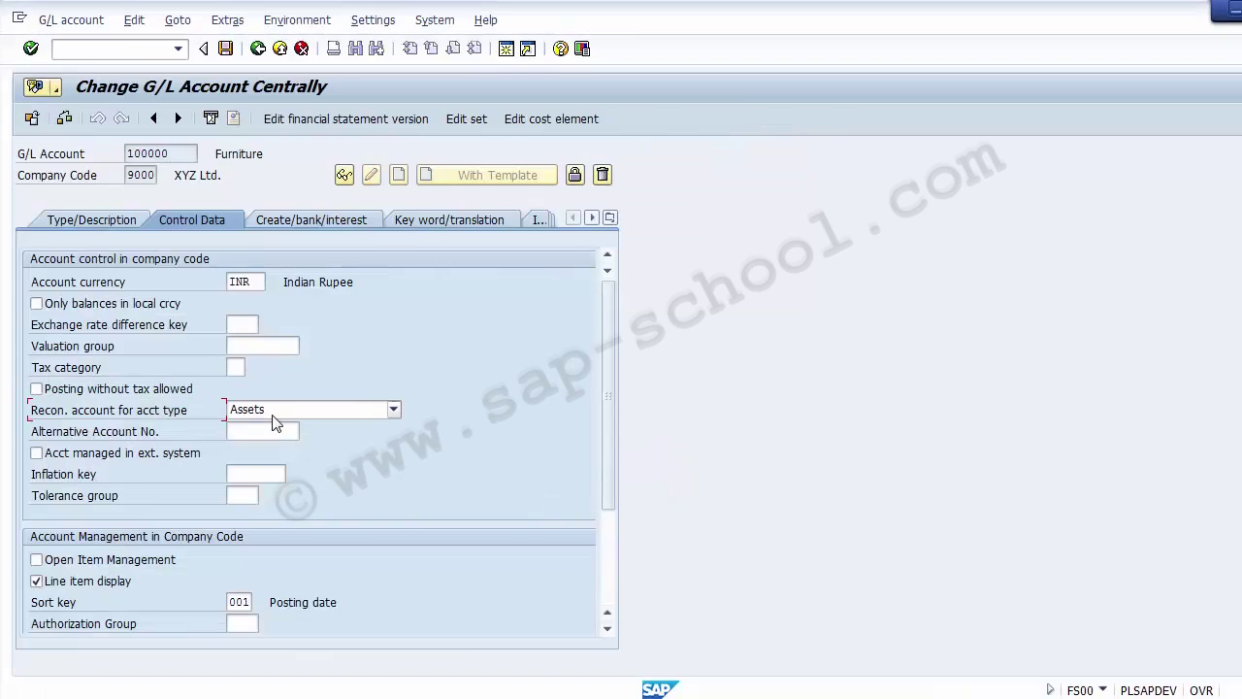
Step: Check the reconciliation account type and line item display in FS00 and give the recorded field GLACCOUNT_SCREEN_CCODE-XKRES the name and description Line_Item_Display
click(272, 415)
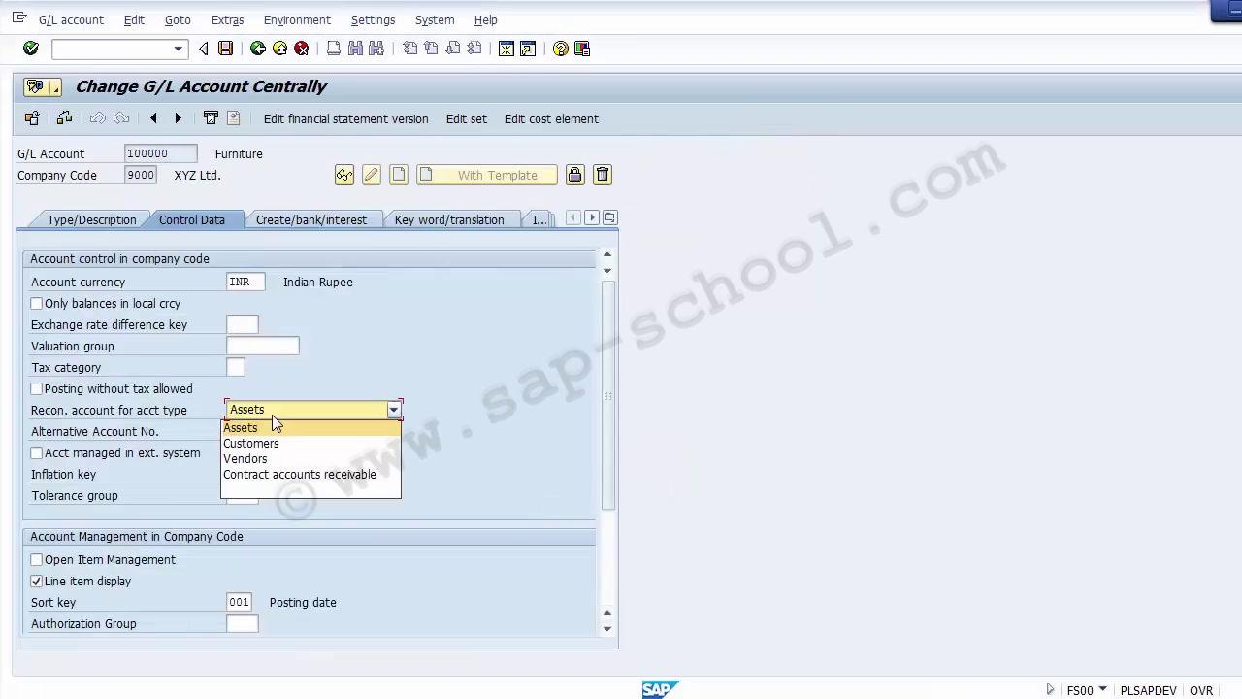
click(257, 418)
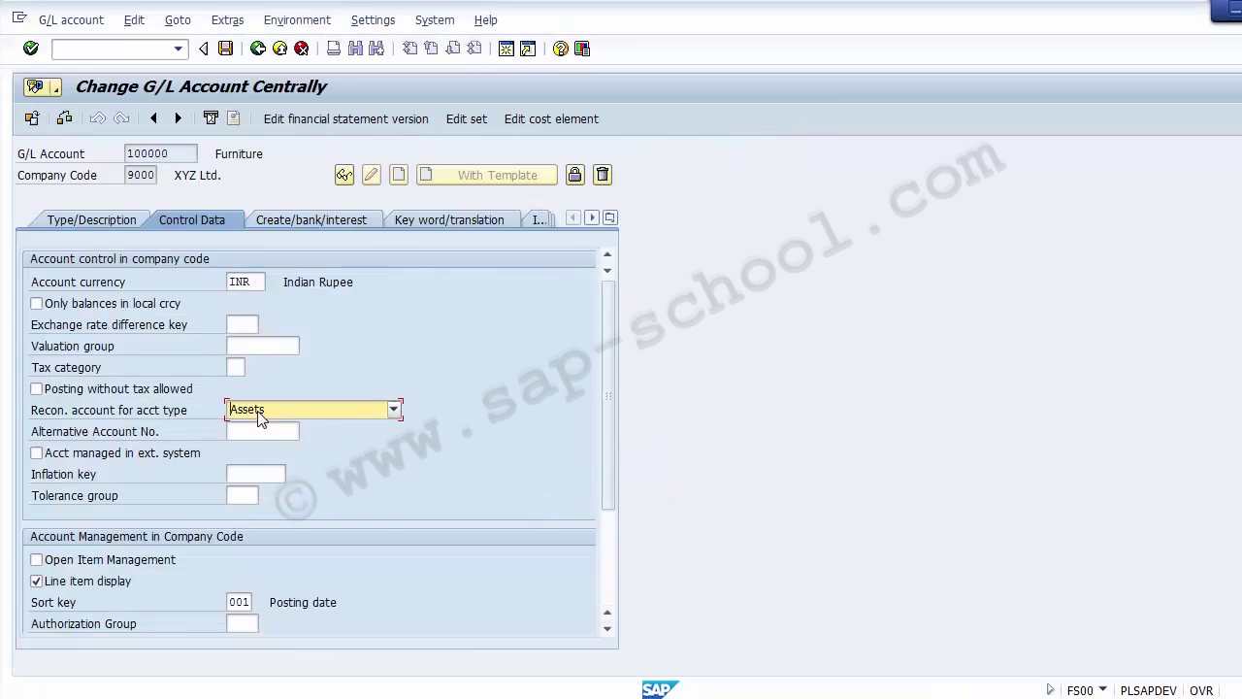
click(102, 585)
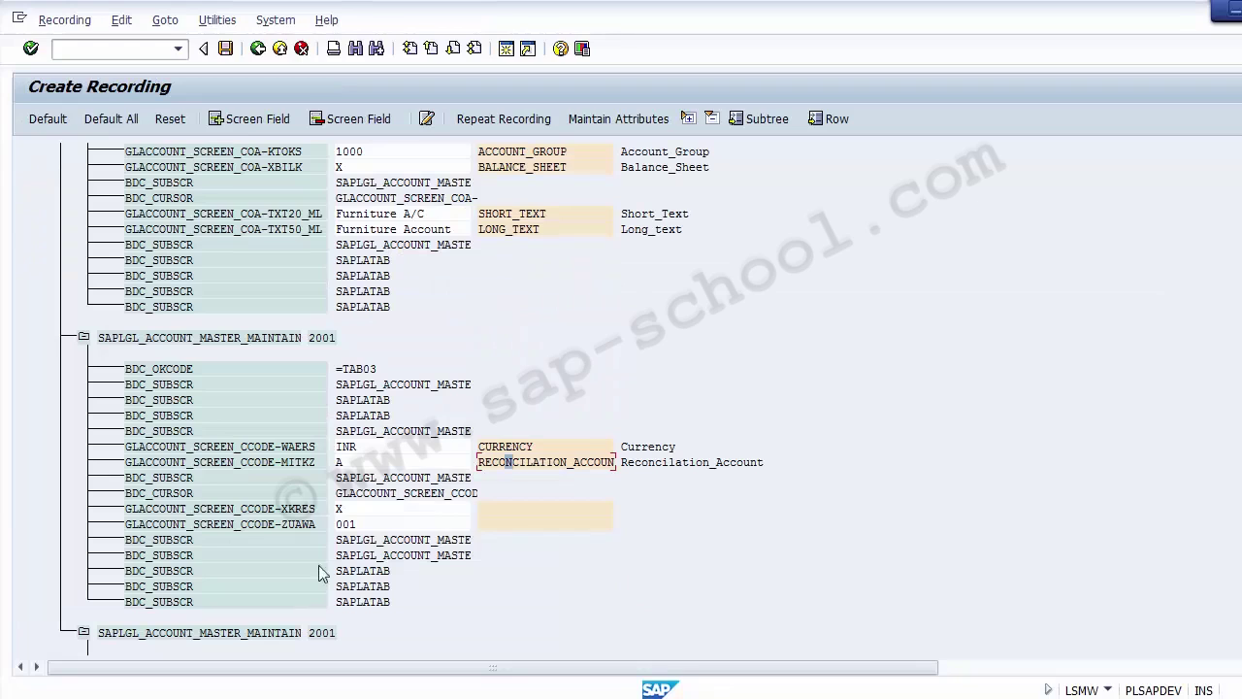
click(501, 510)
double_click(501, 509)
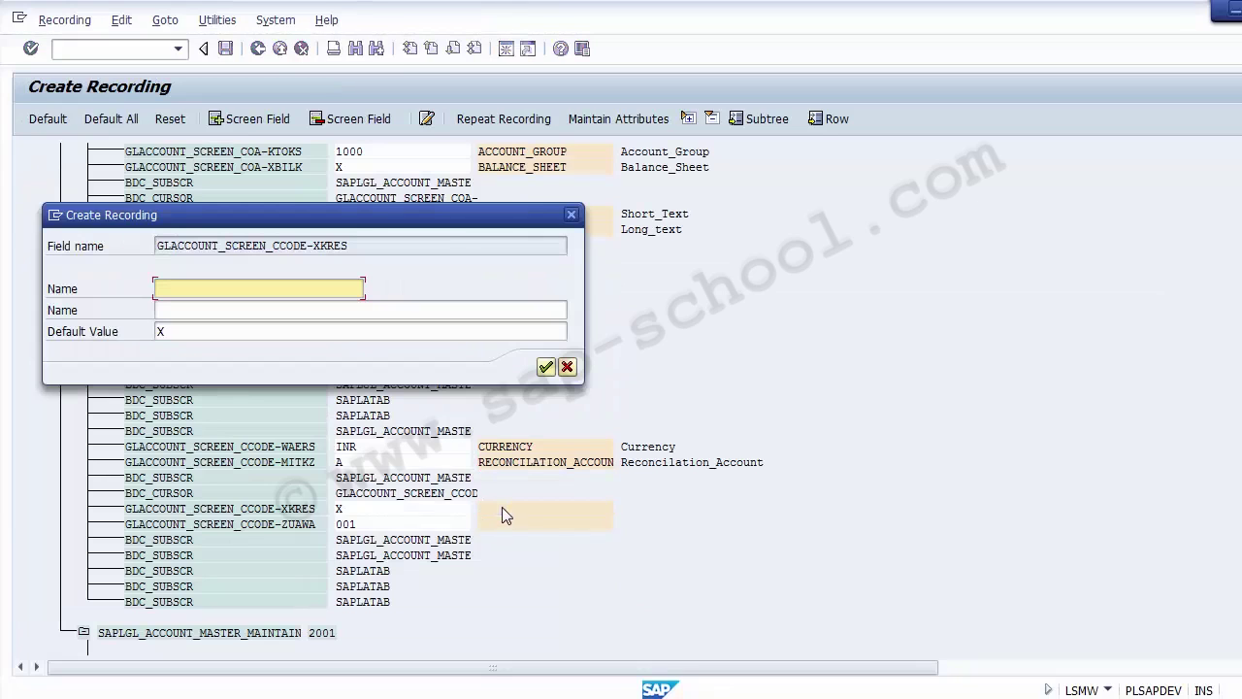
text(Line _Item_Display)
key(shift+Home)
key(ctrl+c)
key(Tab)
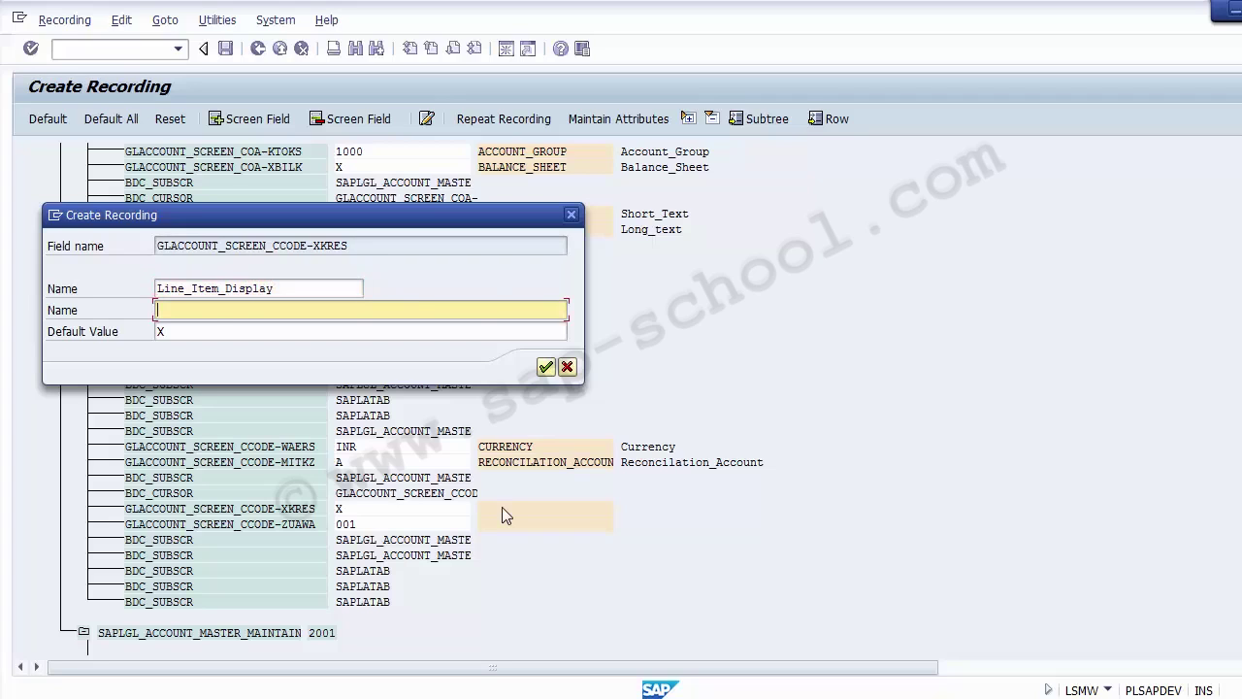
key(ctrl+v)
key(Return)
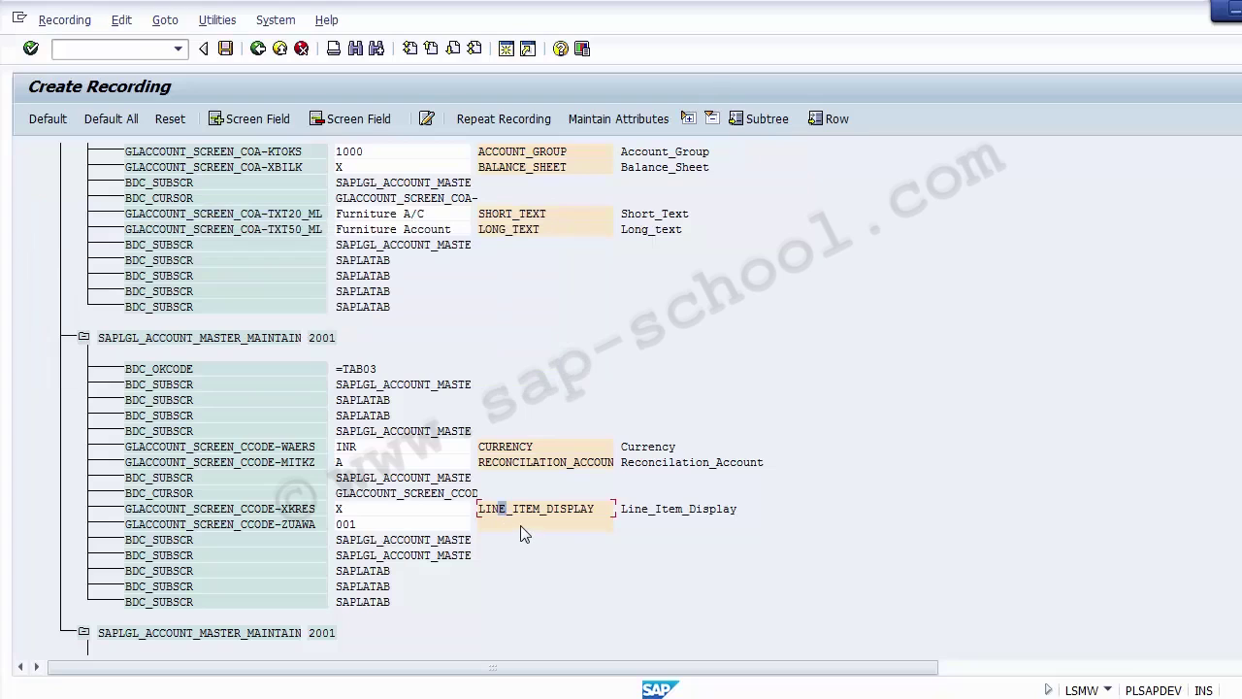
Step: Give the recorded field GLACCOUNT_SCREEN_CCODE-ZUAWA the name and description Sort_Key
double_click(521, 526)
text(Sort_)
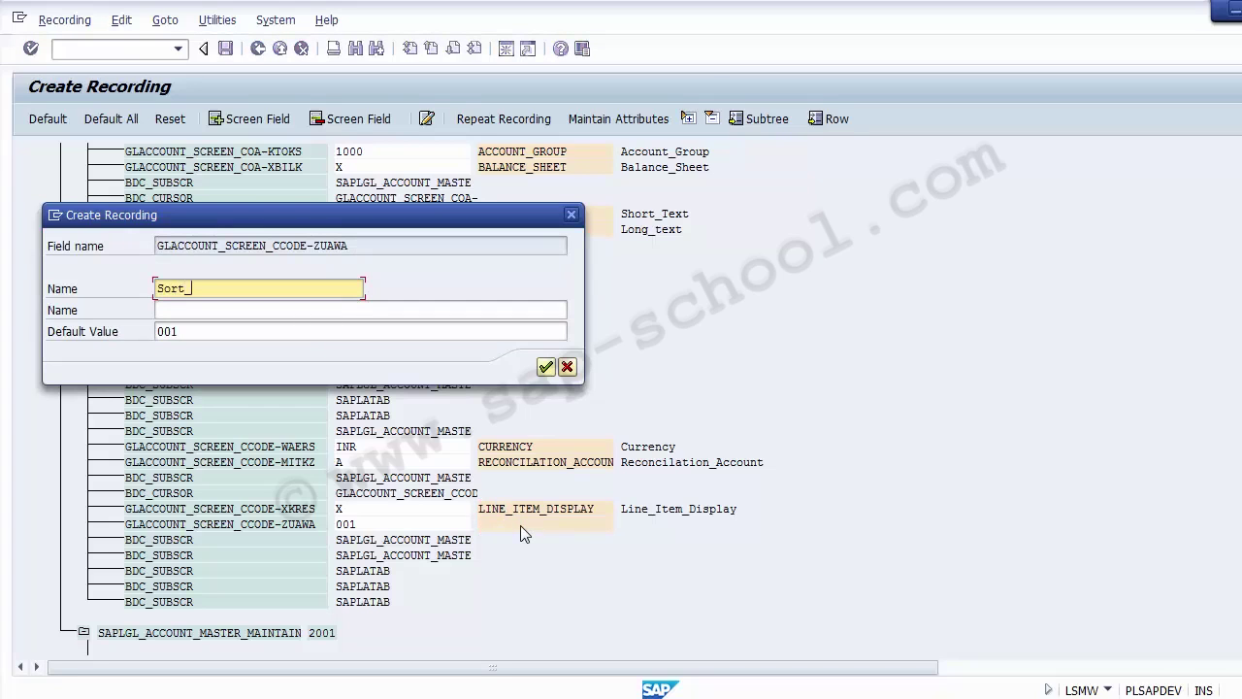
text(Key)
key(Tab)
key(ctrl+v)
key(Return)
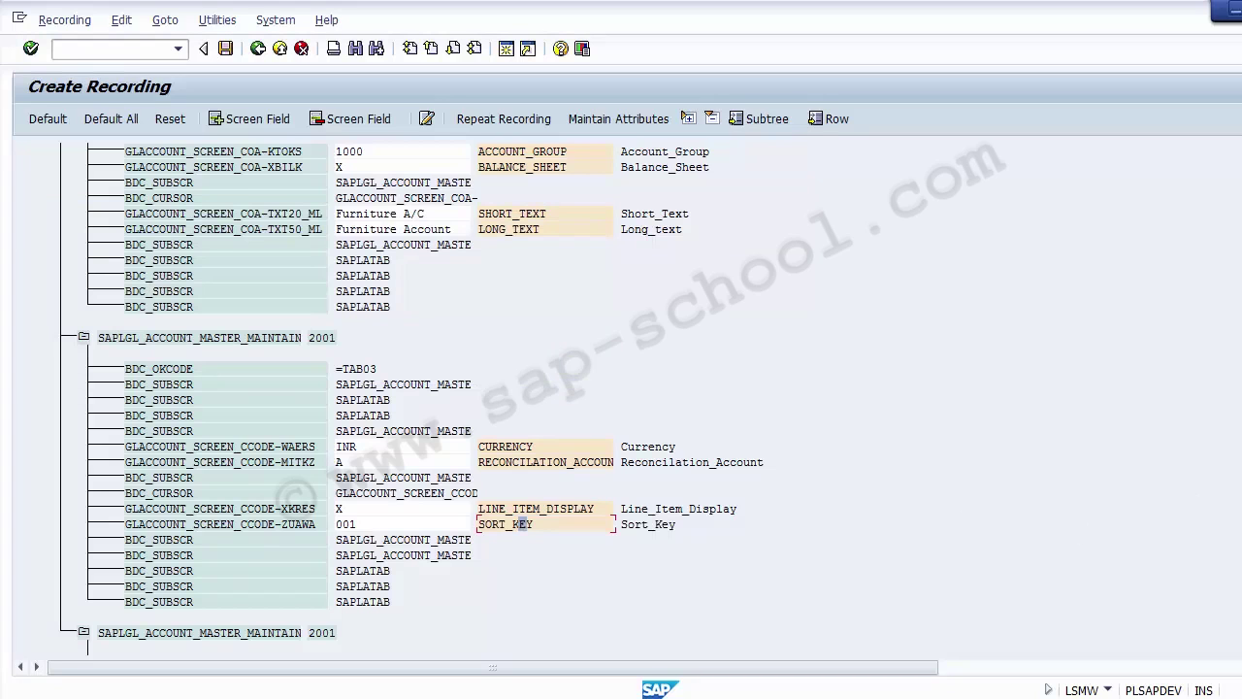
Step: Check the field status group in FS00 and give the recorded field GLACCOUNT_SCREEN_CCODE-FSTAG the name and description Field_Status_Group
scroll(668, 418, down, 5)
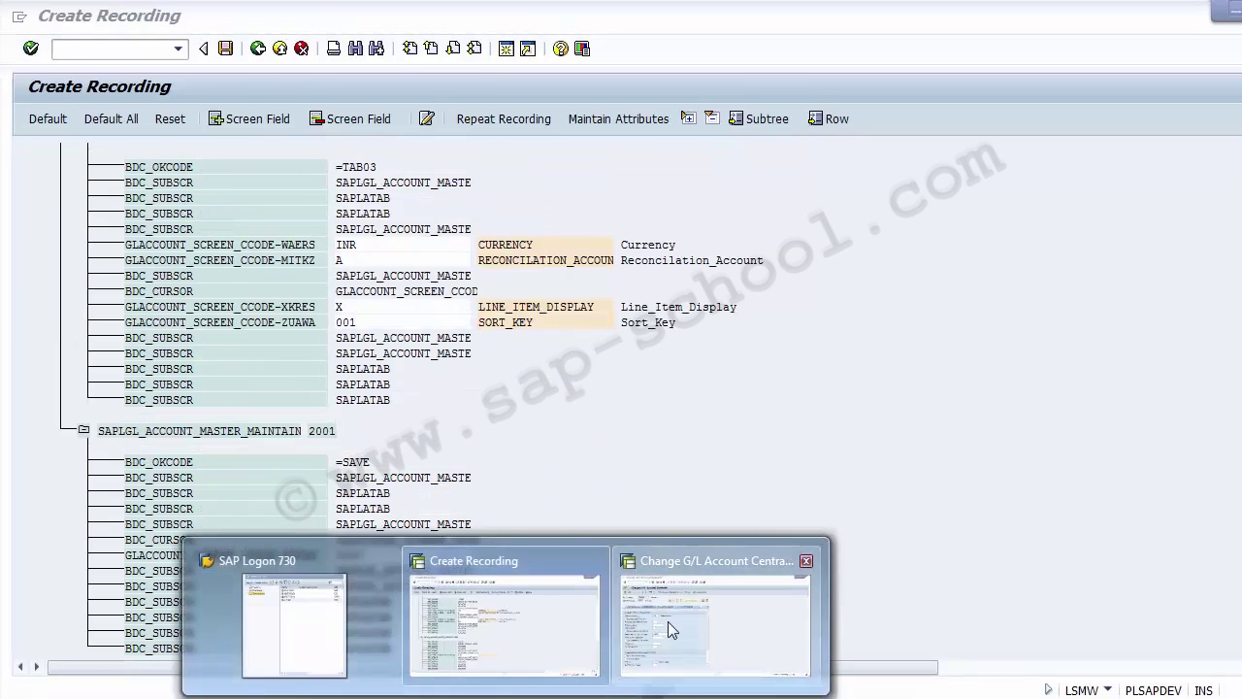
click(668, 622)
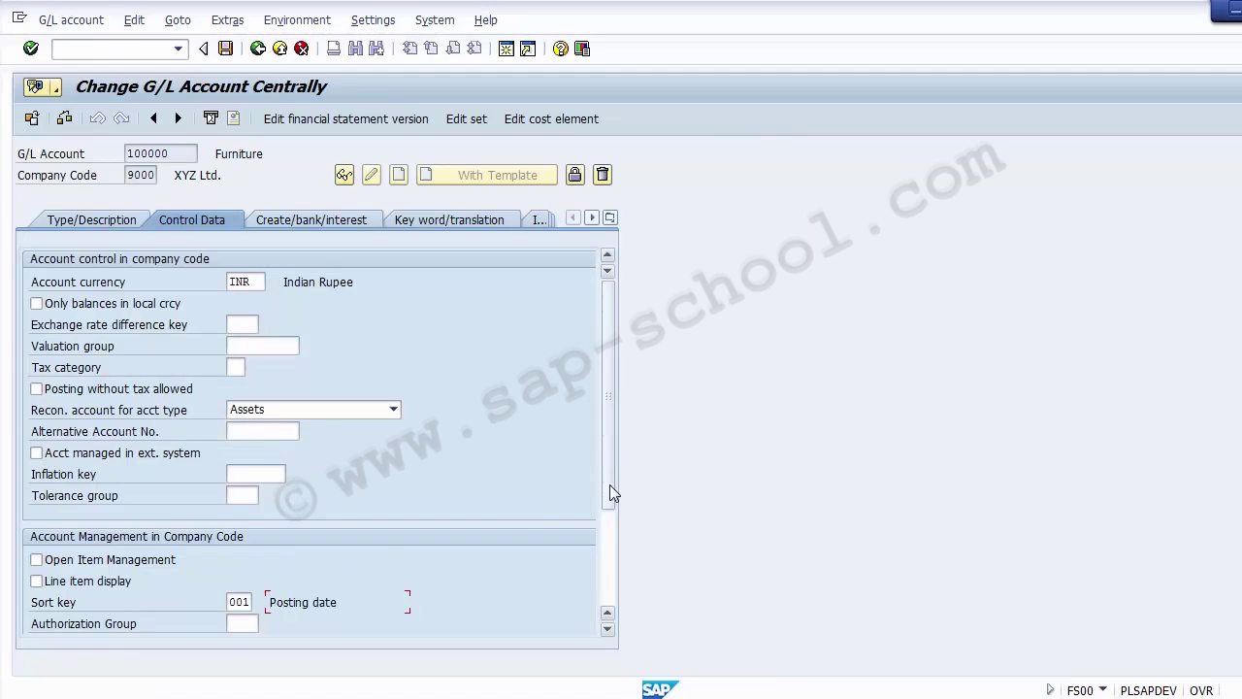
drag(609, 490, 606, 604)
click(297, 222)
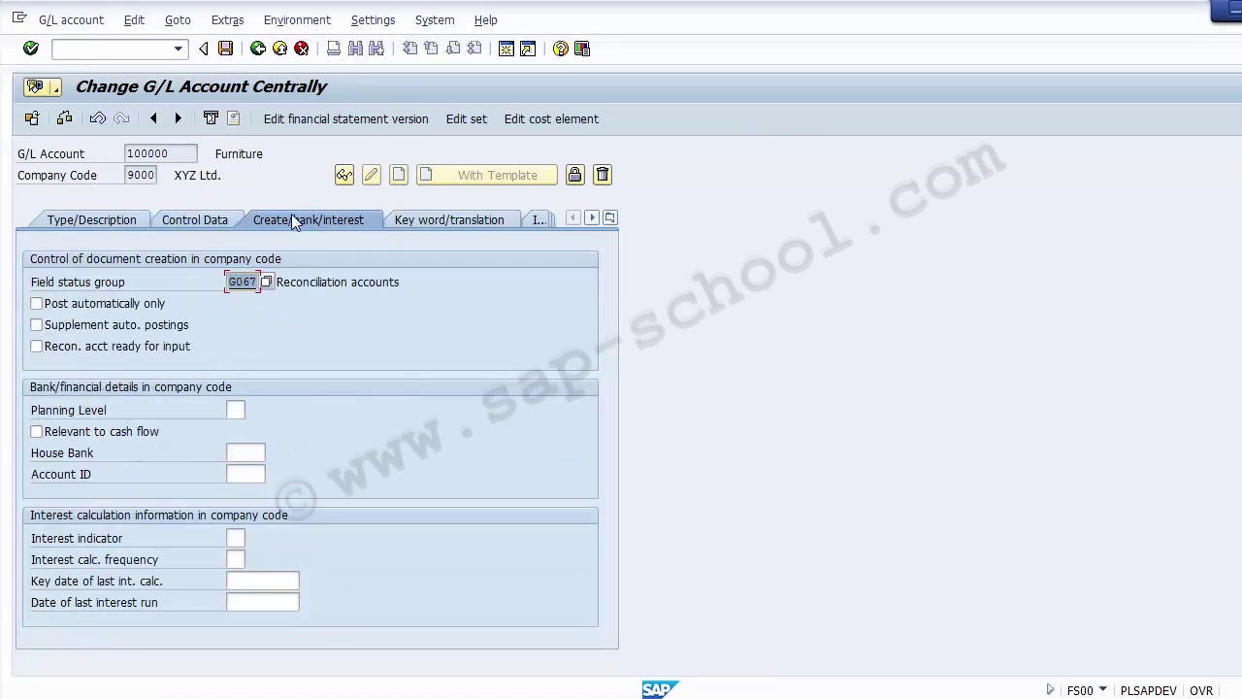
click(118, 288)
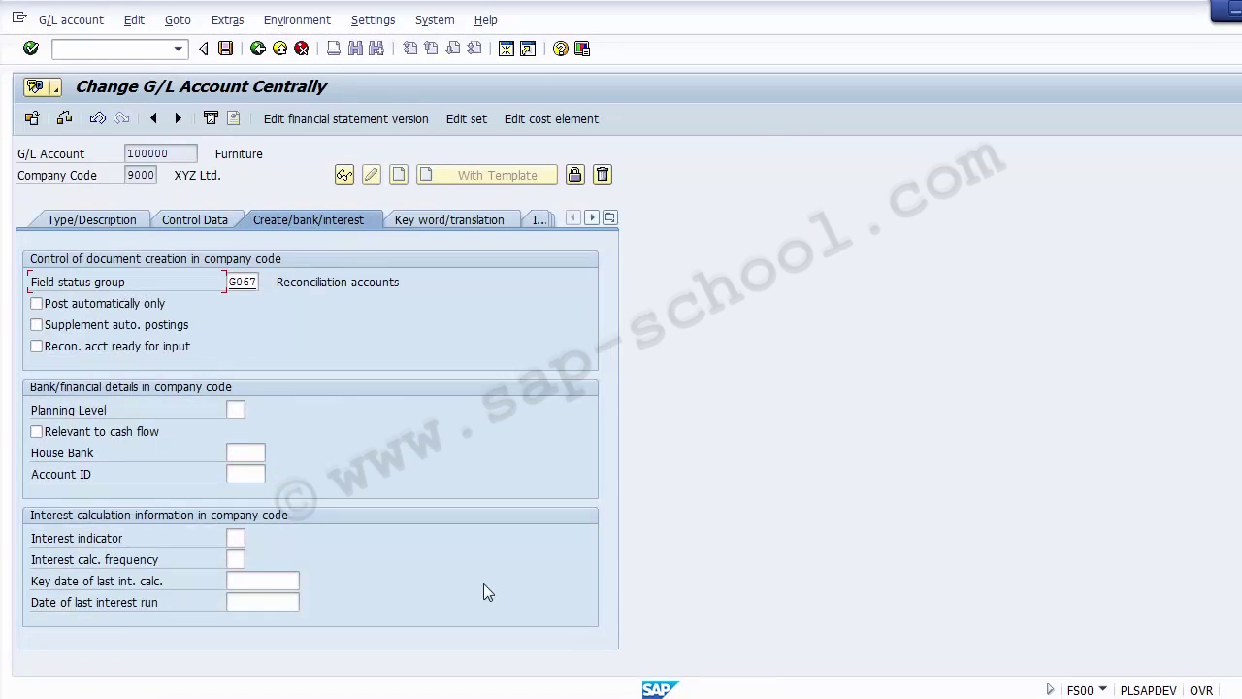
click(505, 696)
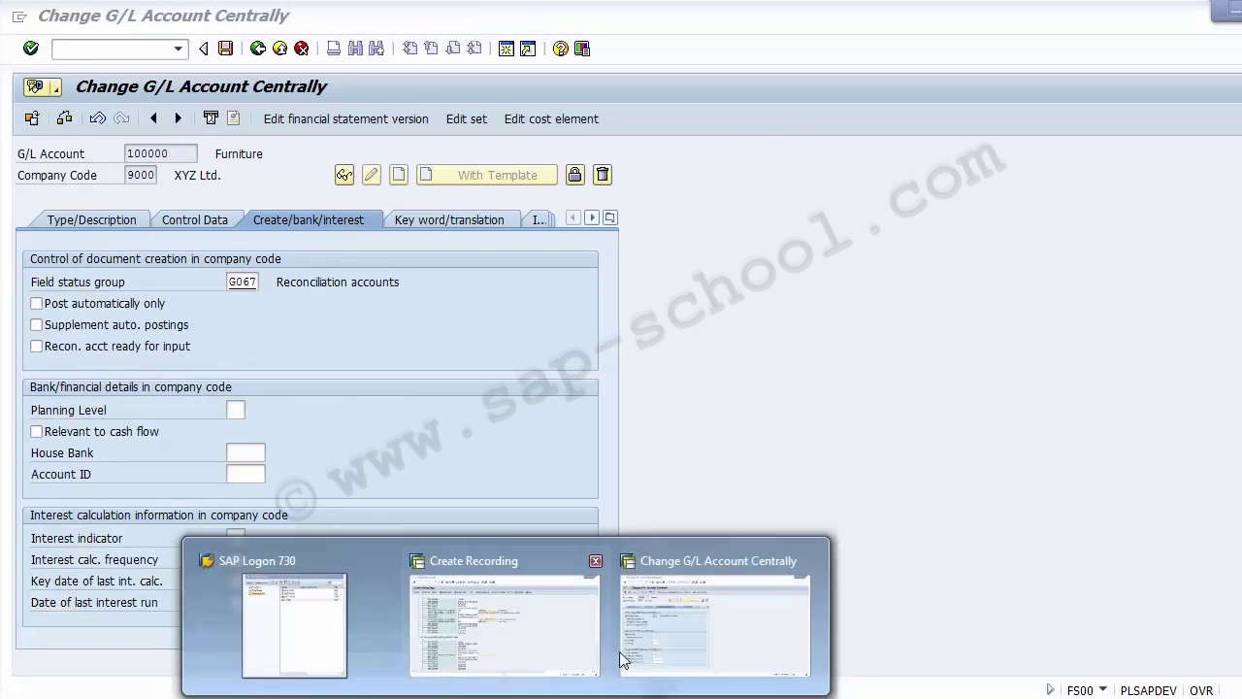
click(507, 612)
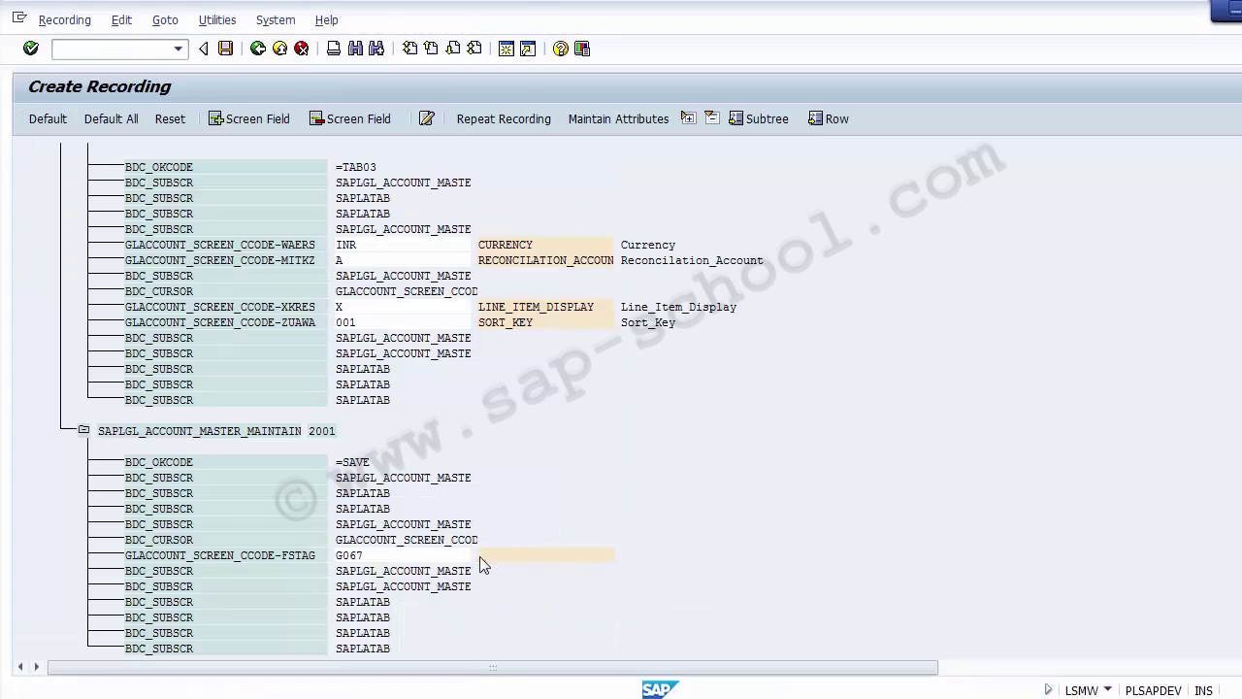
double_click(482, 557)
text(Field)
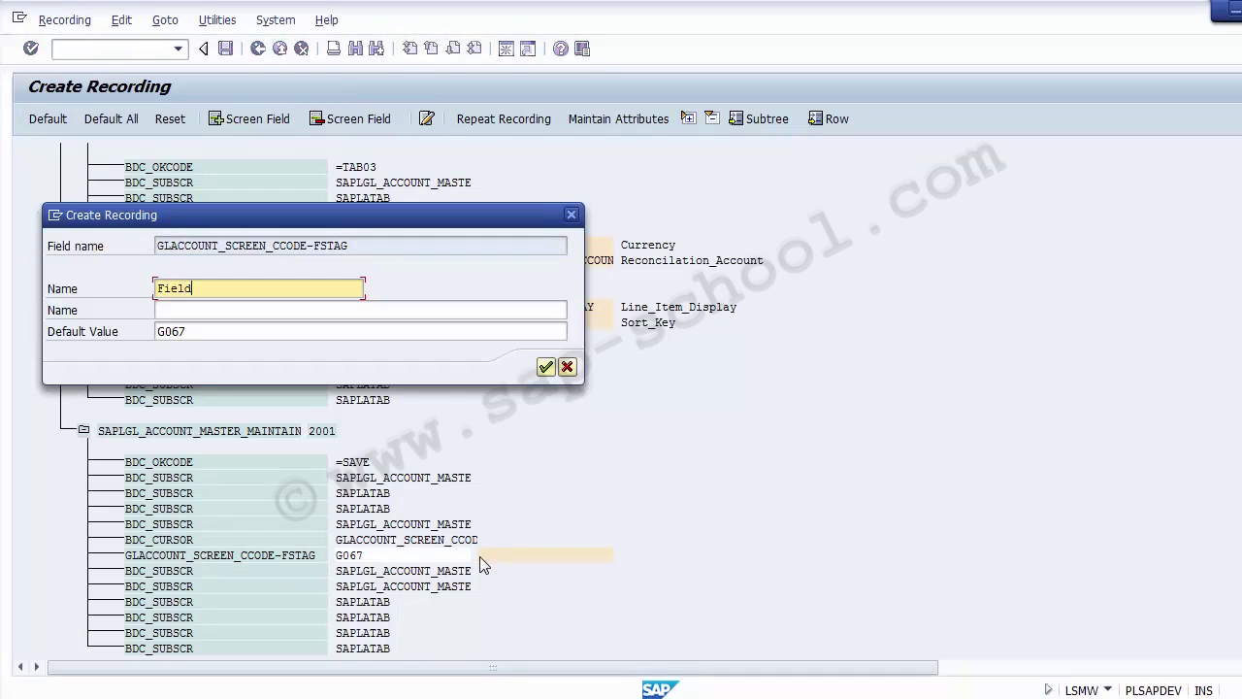
text(_Status _Group)
key(ctrl+a)
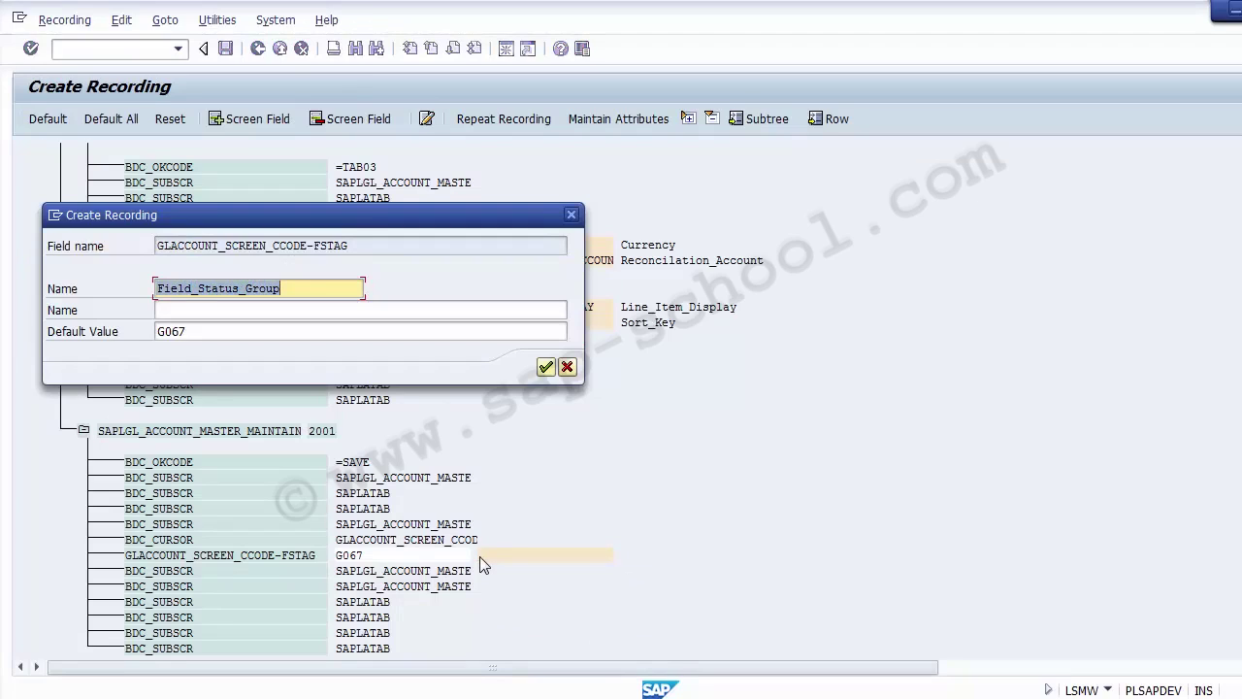
key(ctrl+c)
key(Tab)
key(ctrl+v)
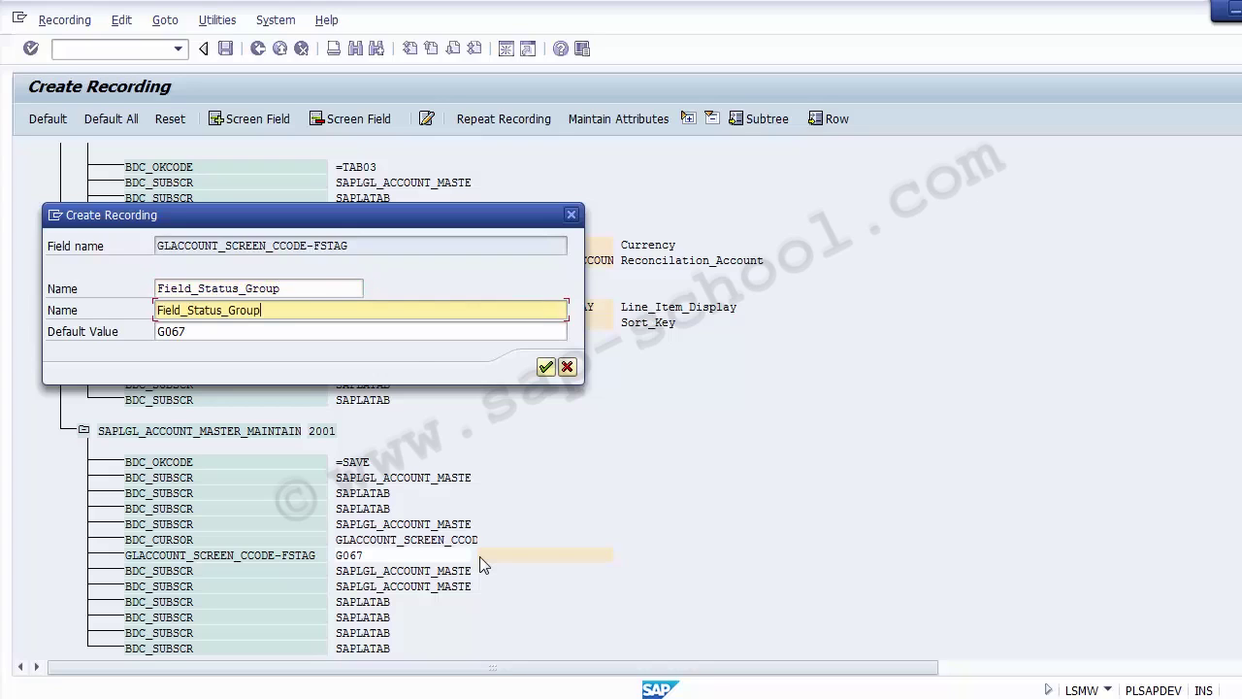
key(Return)
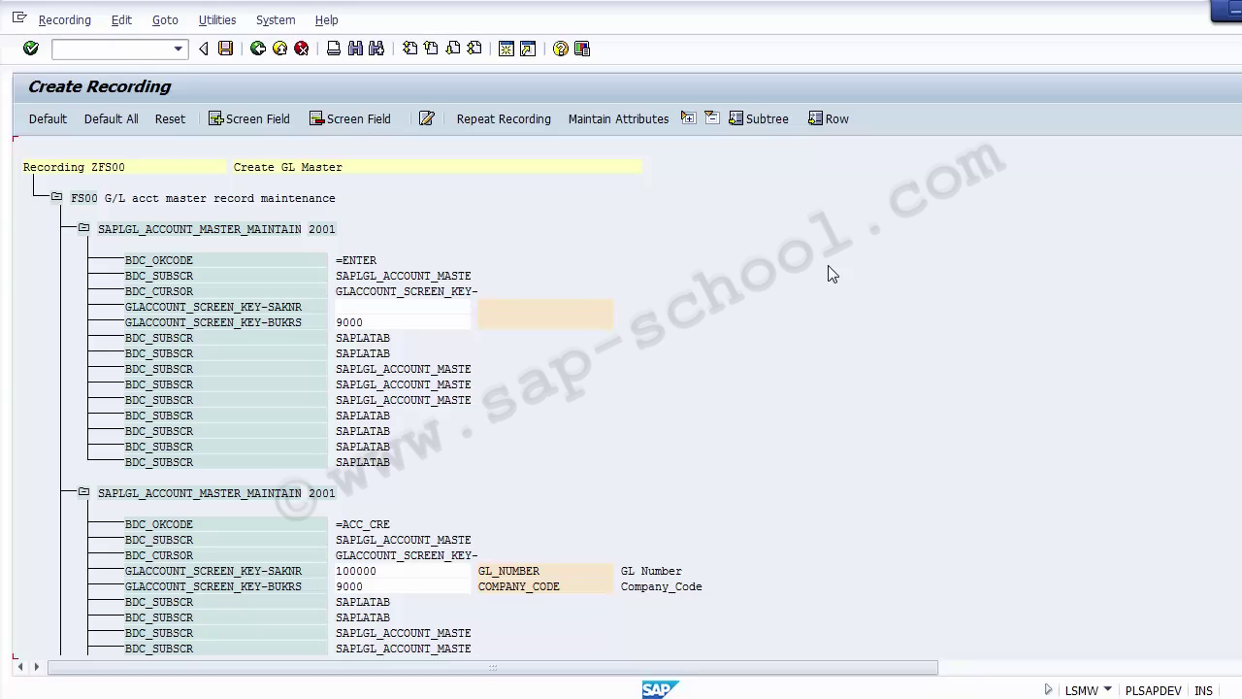
Step: Review the account's type and description data in FS00 against the named recording fields
click(506, 698)
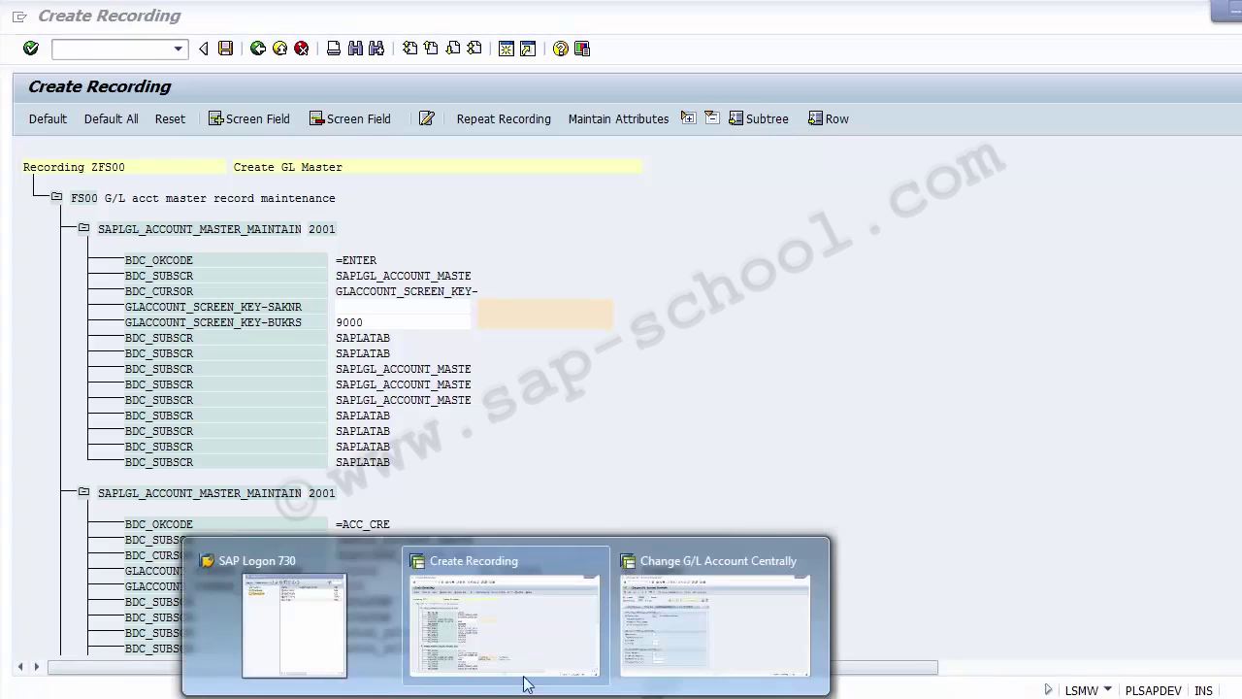
click(634, 621)
click(87, 224)
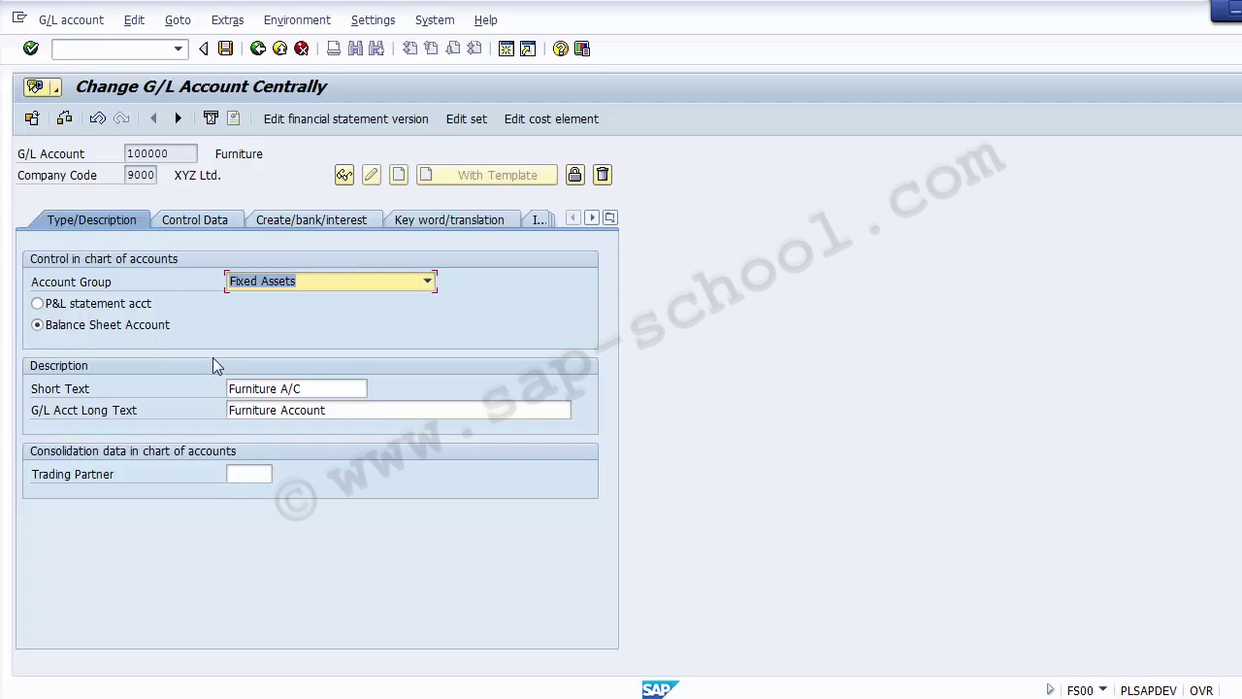
Step: Review the Furniture account's control data in FS00, including open item management, and turn on Line item display
click(192, 222)
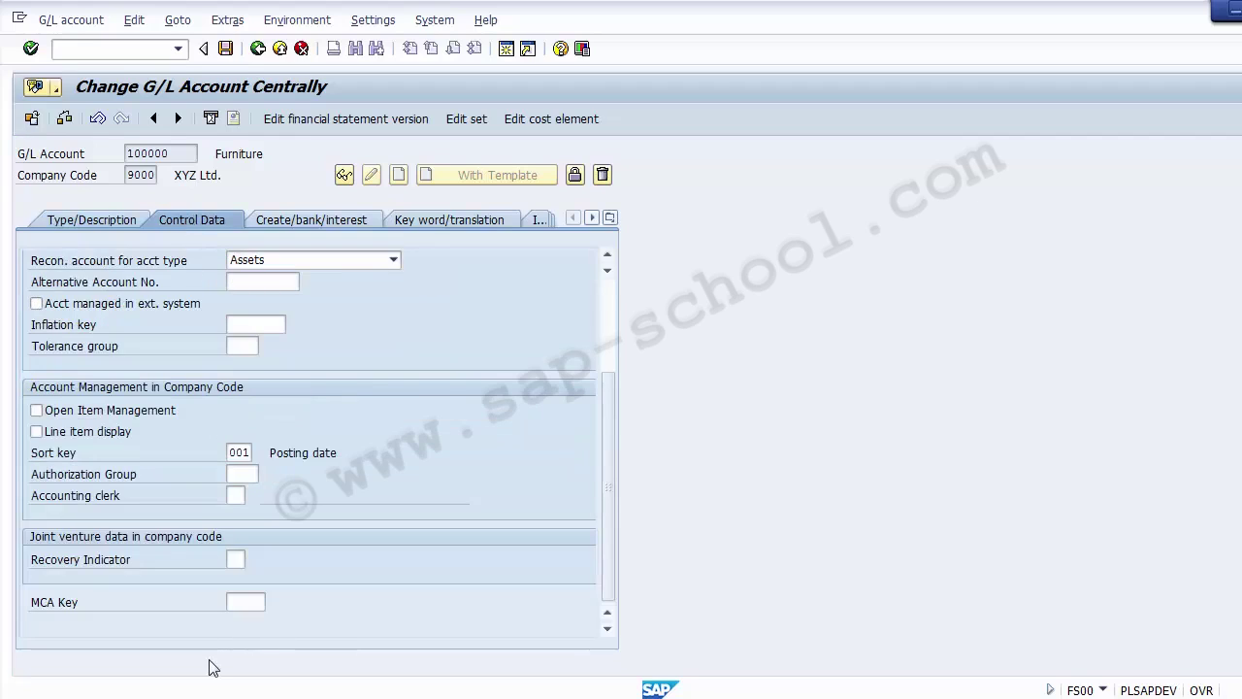
click(250, 325)
click(242, 344)
click(109, 412)
click(109, 431)
click(96, 412)
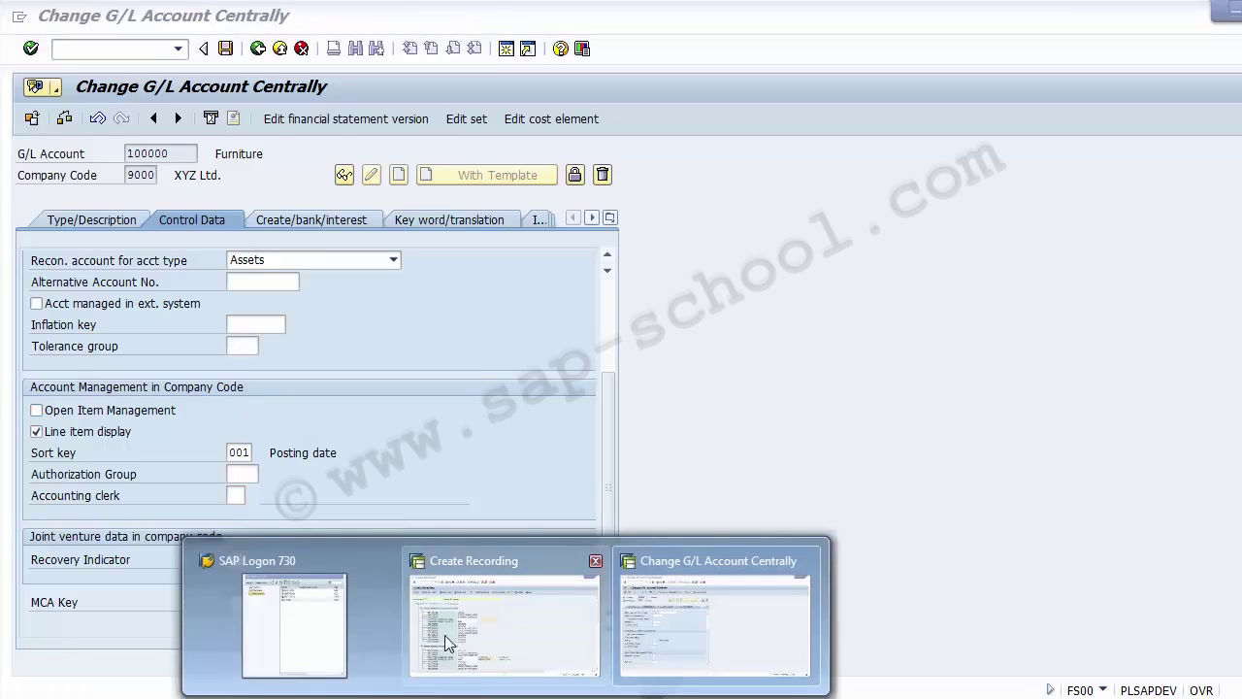
Step: Switch back to the ZFS00 recording, save it, and return to the object attributes through the recordings overview
click(447, 635)
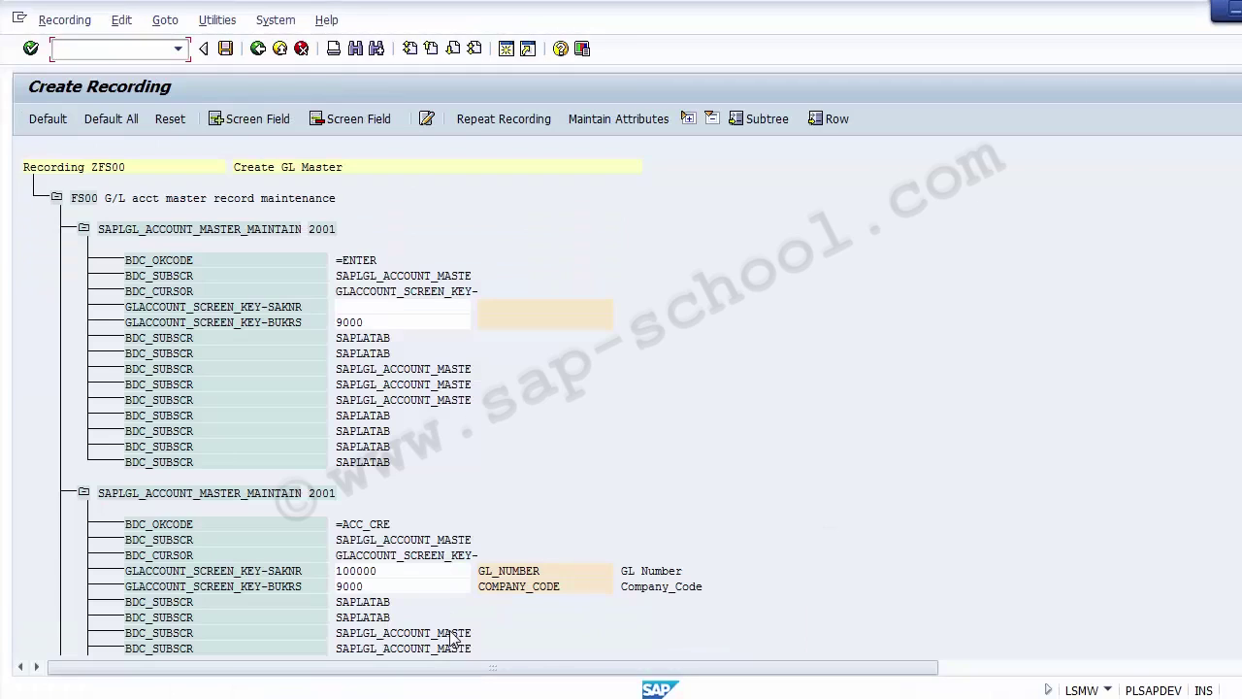
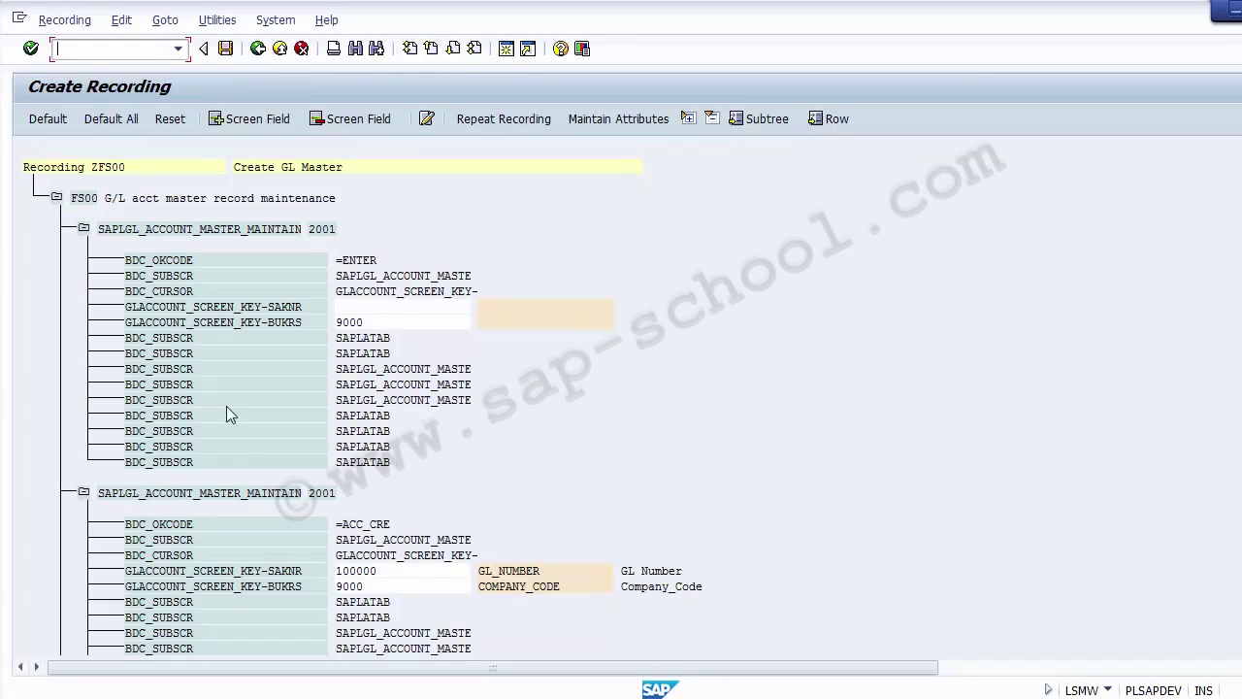
click(224, 49)
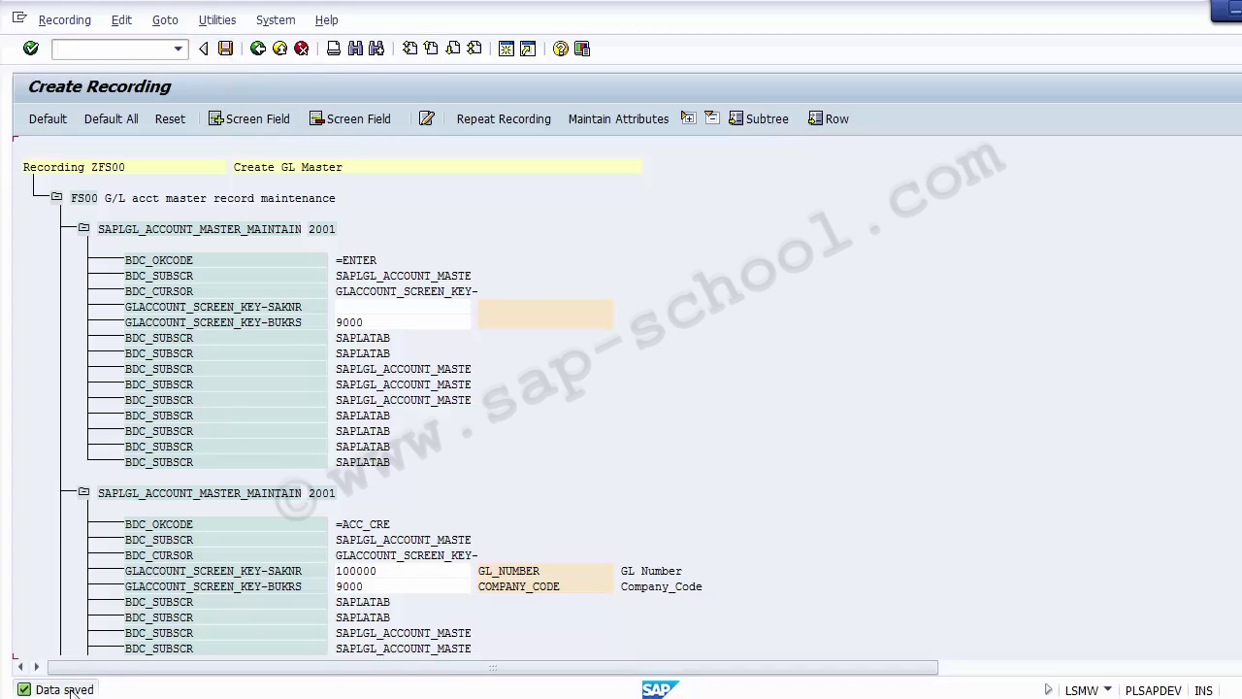
click(257, 50)
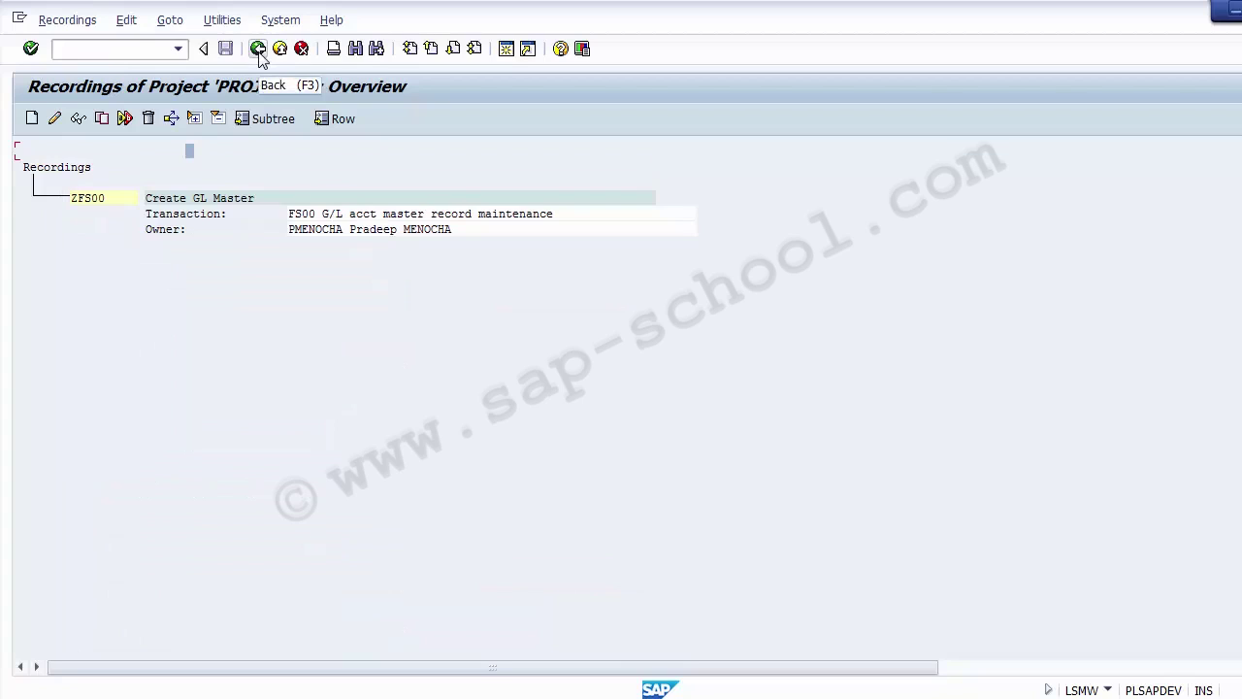
click(87, 200)
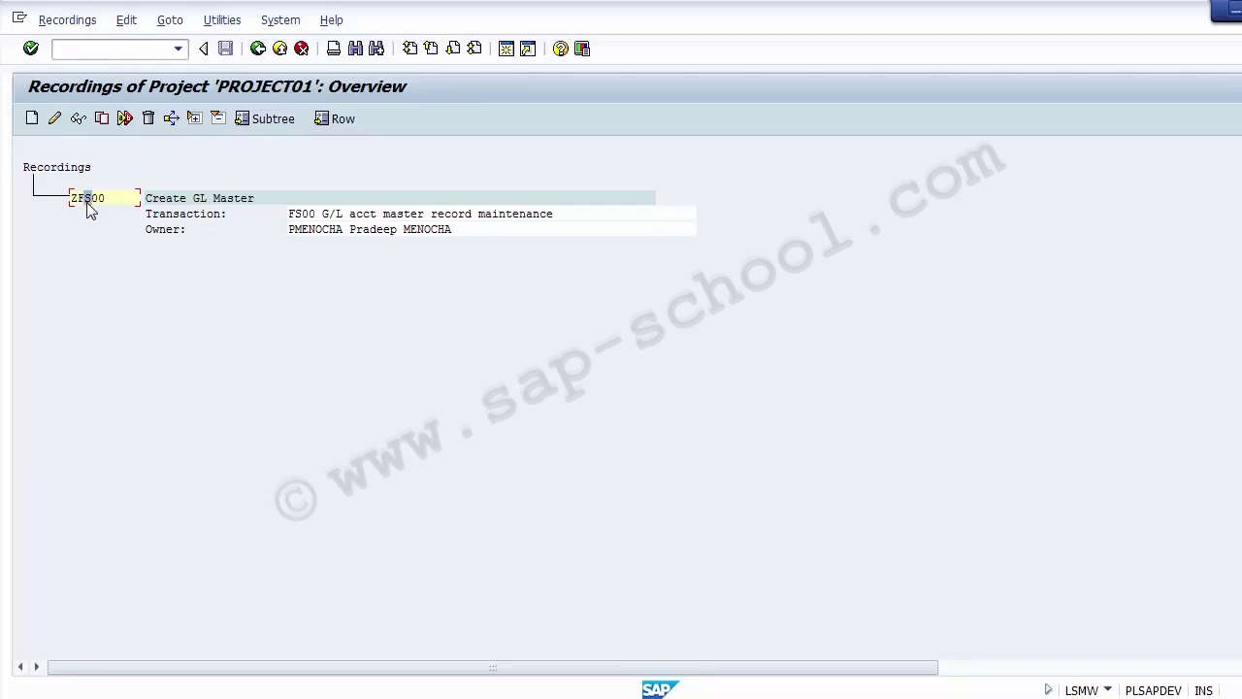
click(327, 218)
click(258, 56)
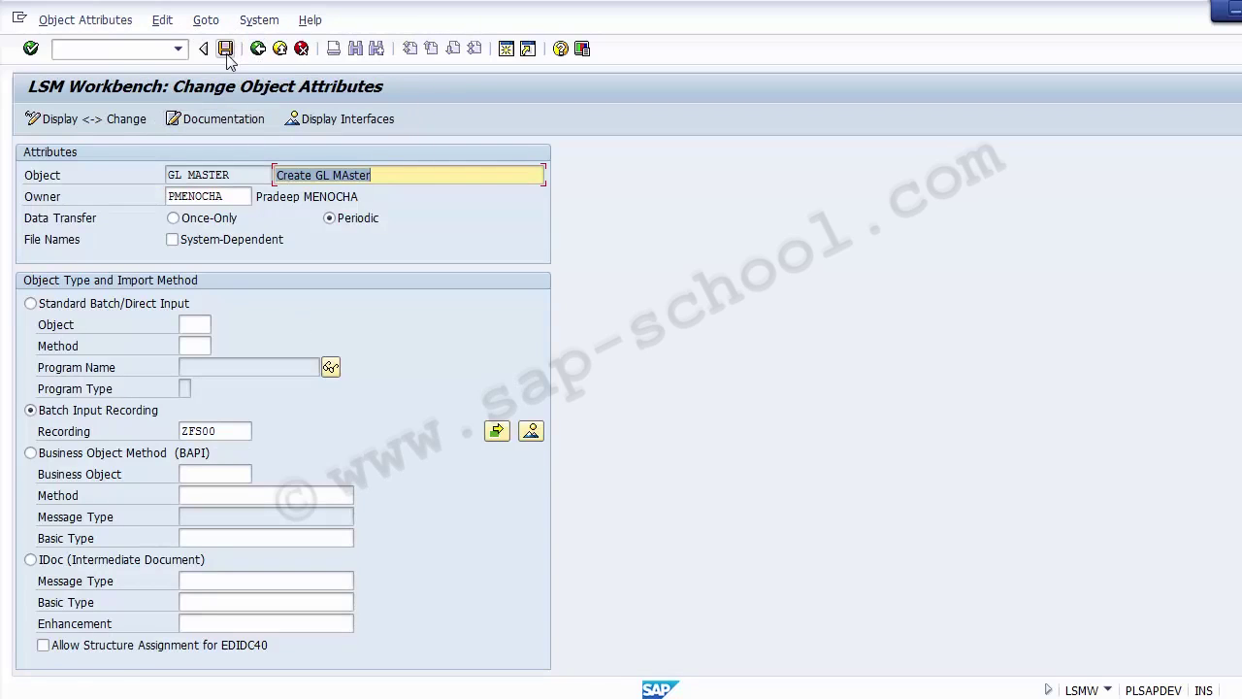
Step: Save the GL MASTER object attributes with batch input recording ZFS00 and check the logged last action in the process steps
click(225, 49)
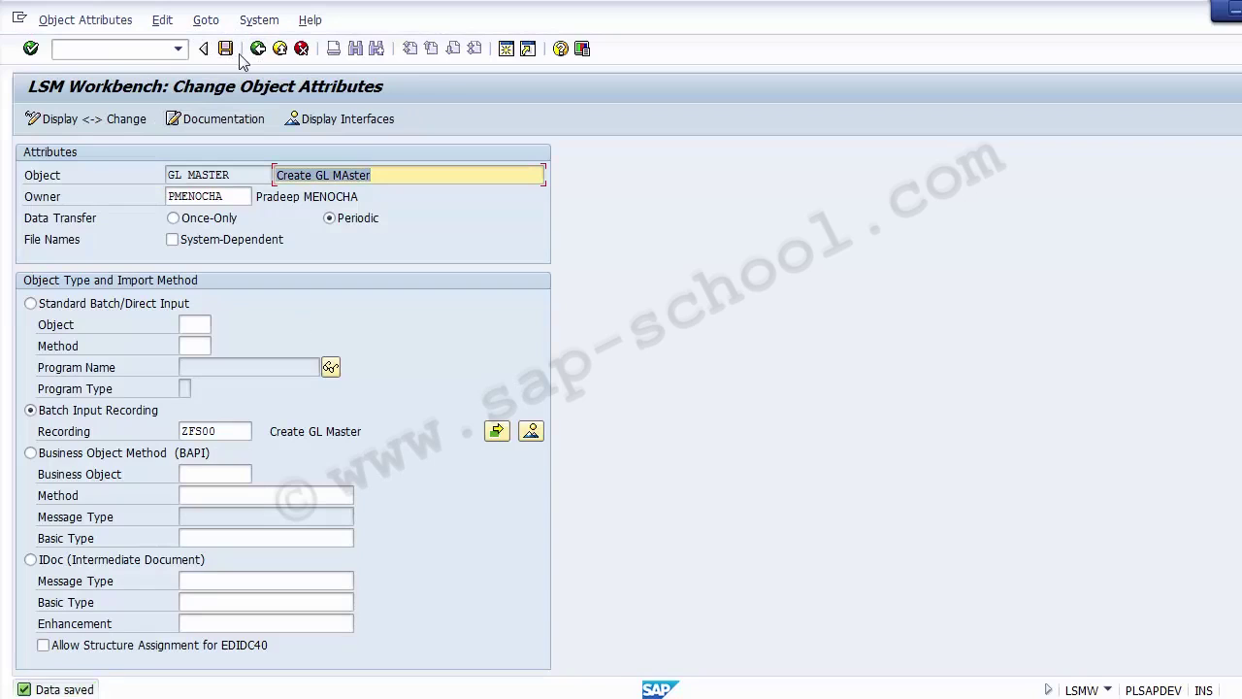
click(258, 50)
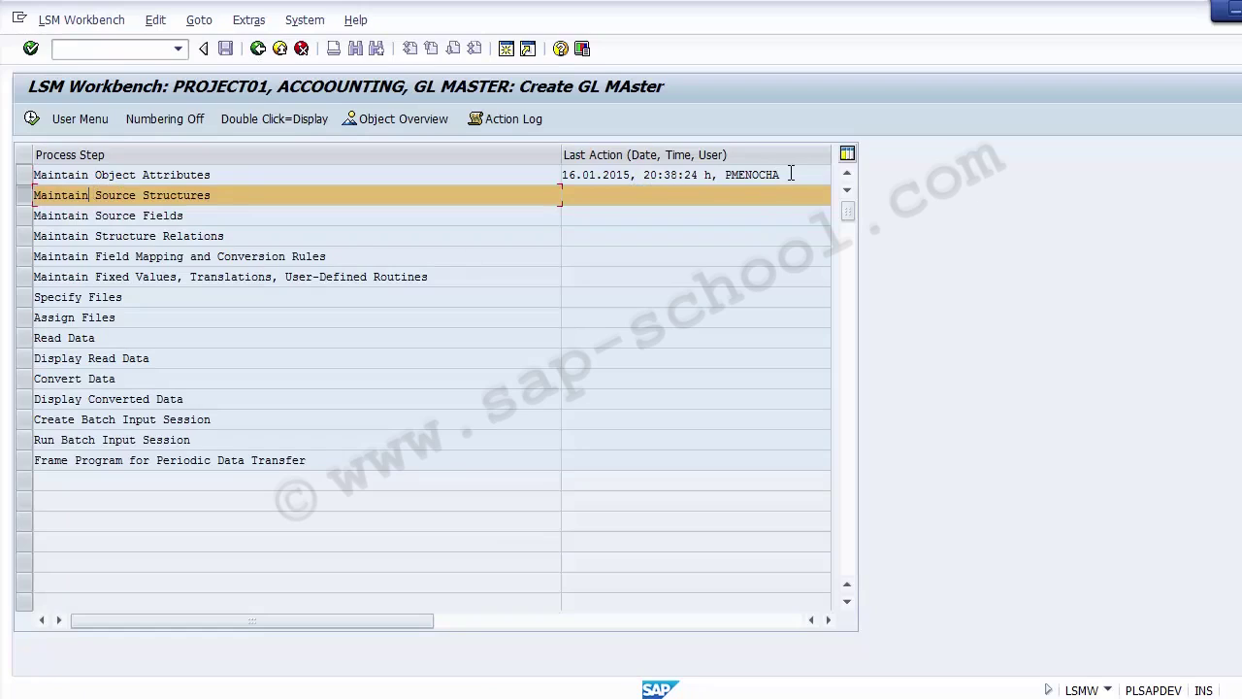
drag(791, 174, 564, 165)
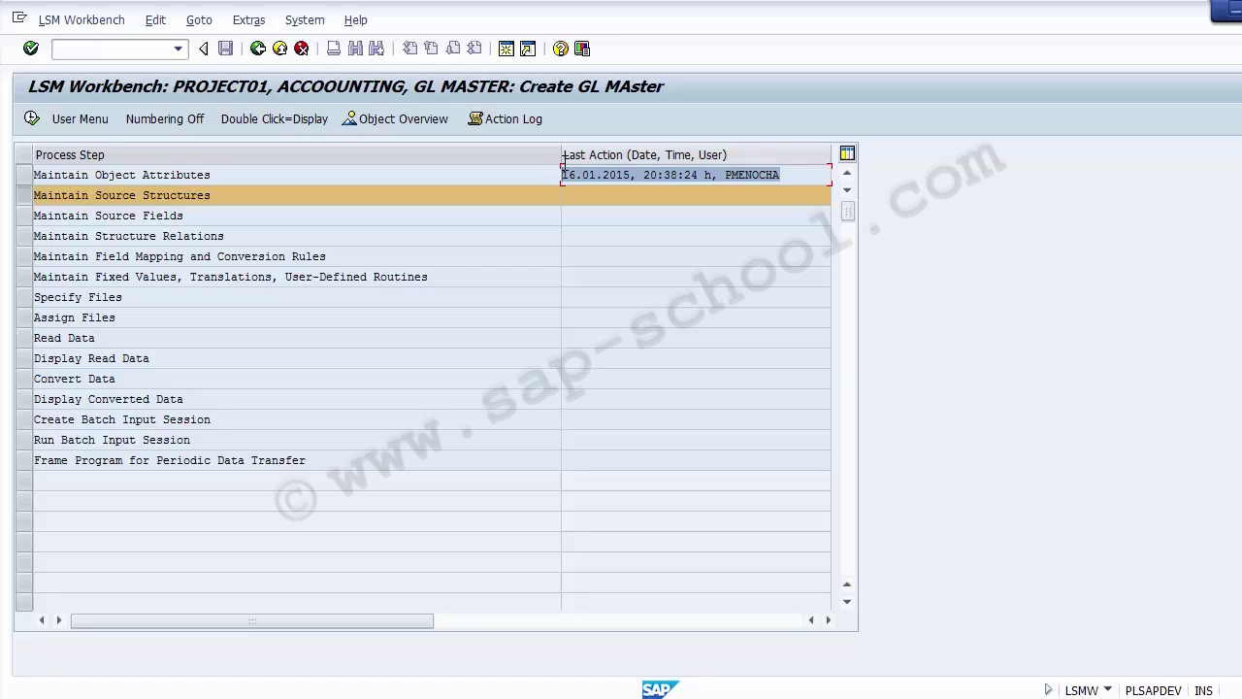
click(175, 175)
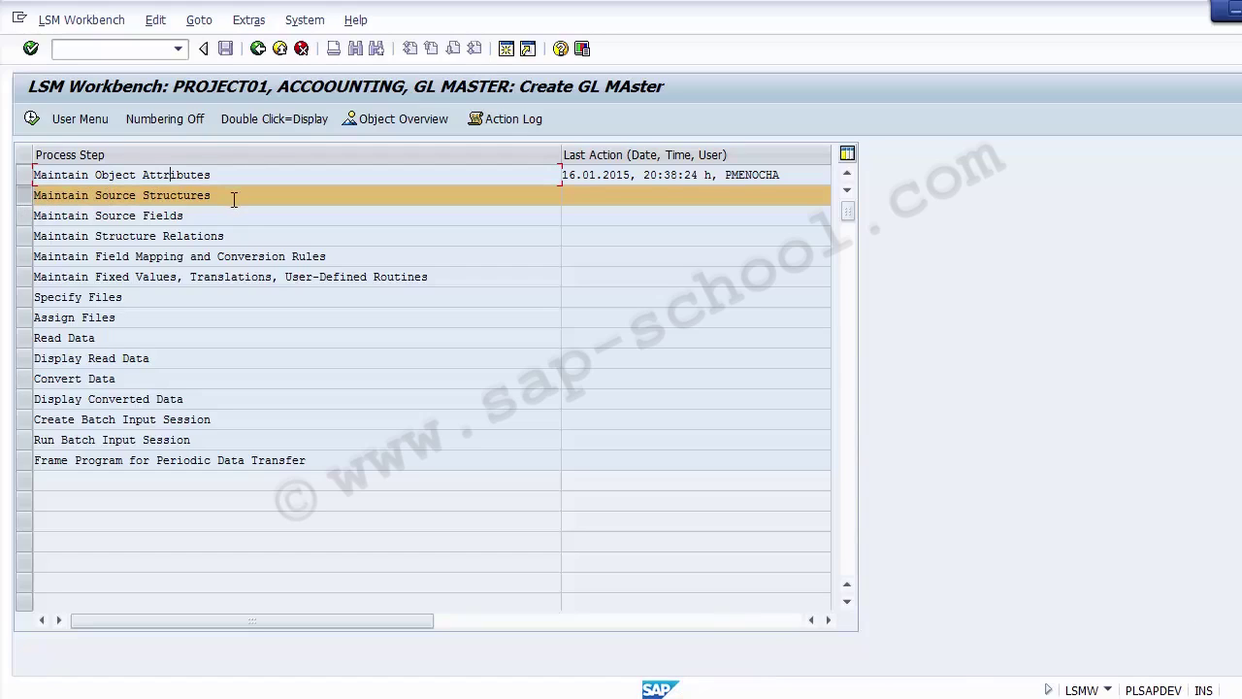
Step: Open the Maintain Source Structures process step and switch it to change mode
click(167, 194)
drag(213, 195, 15, 195)
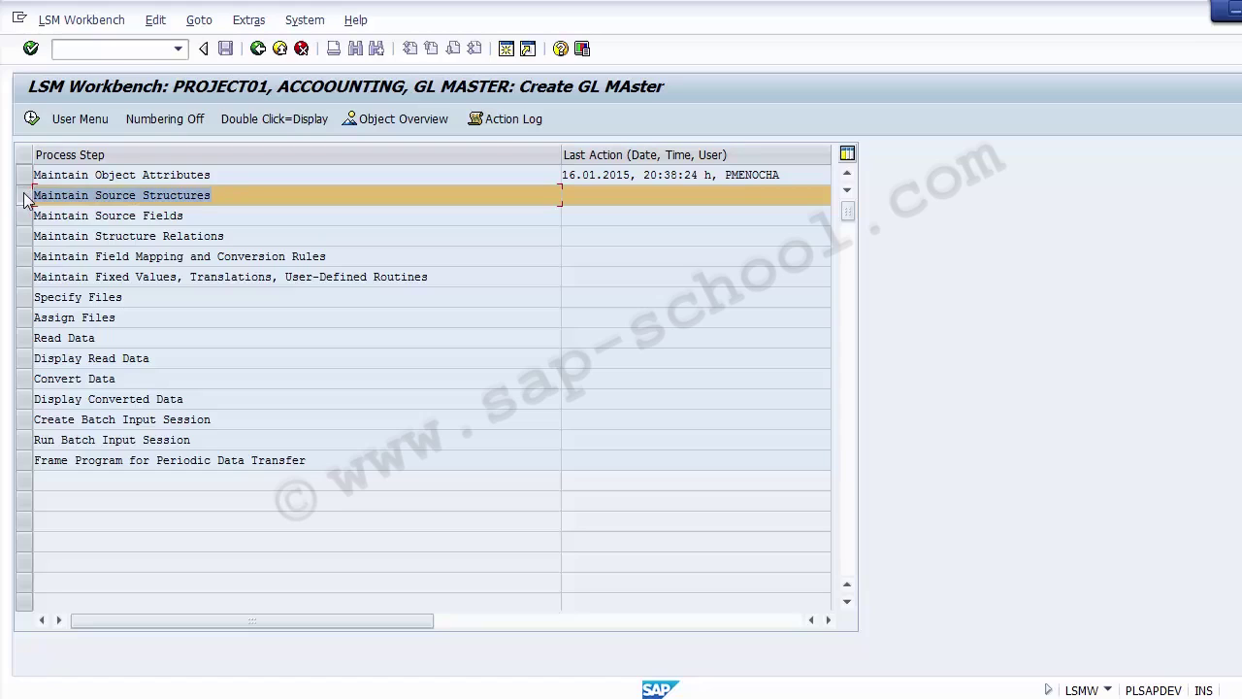
click(27, 199)
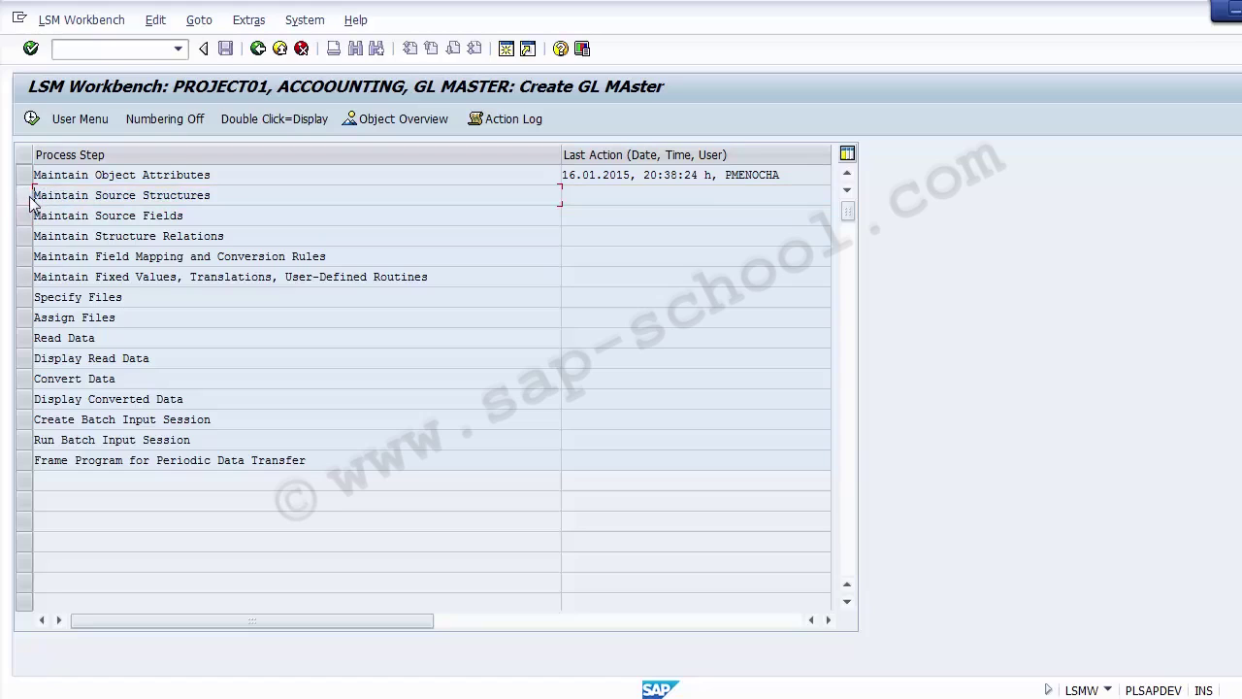
click(25, 195)
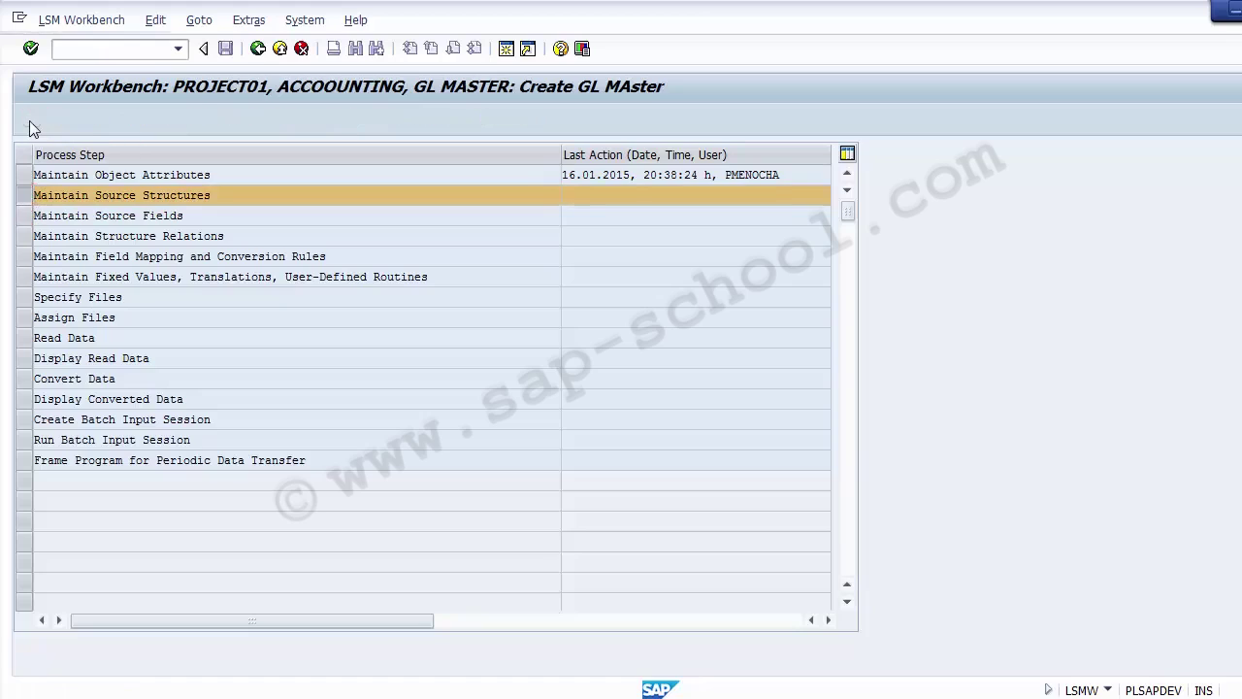
click(31, 120)
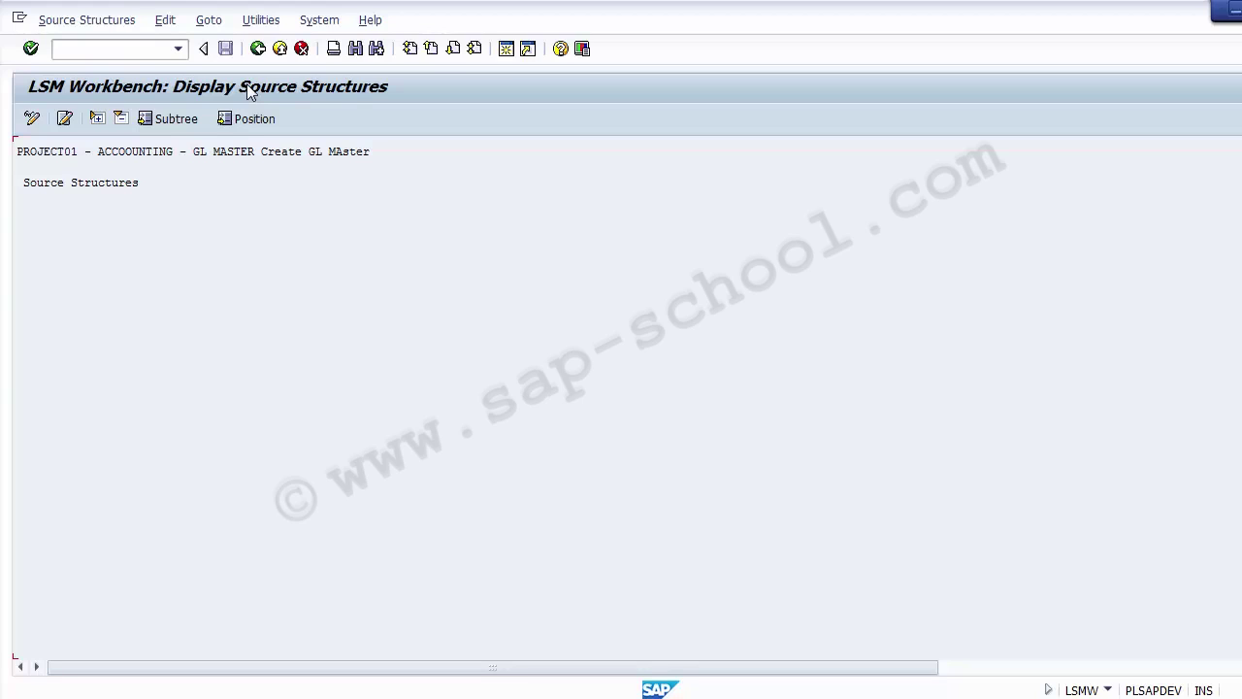
click(32, 119)
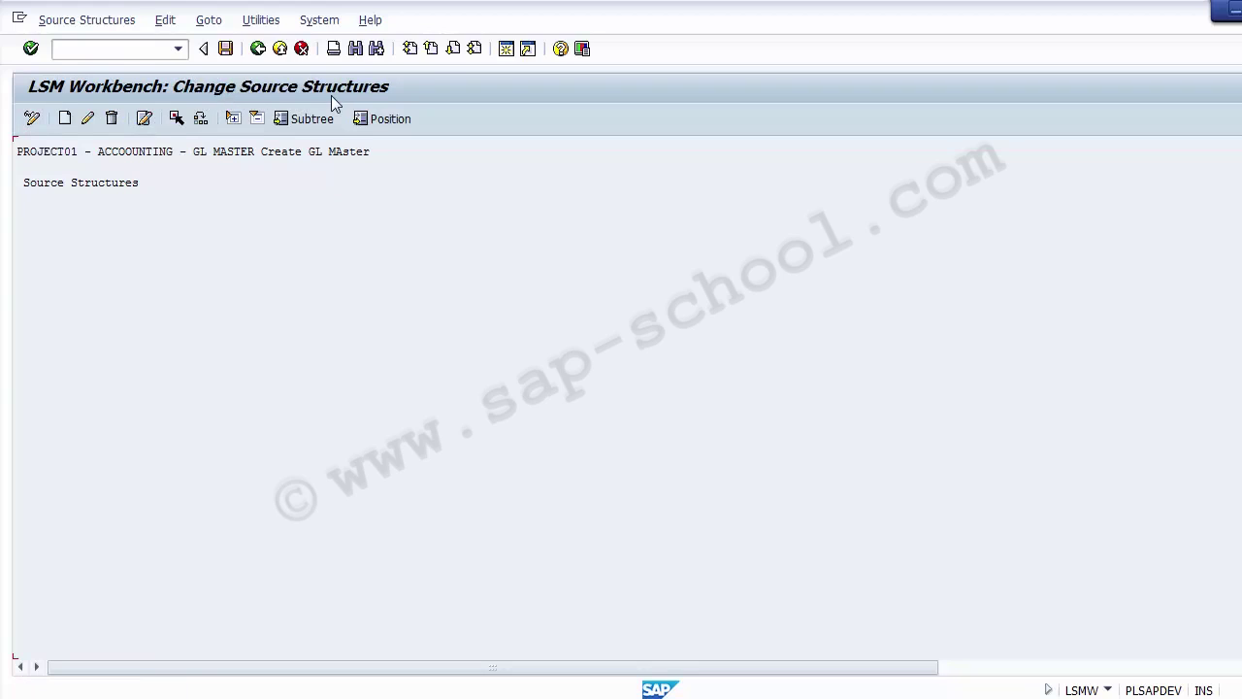
Step: Try to create a source structure named GL_Master with the description GL_Master
click(64, 120)
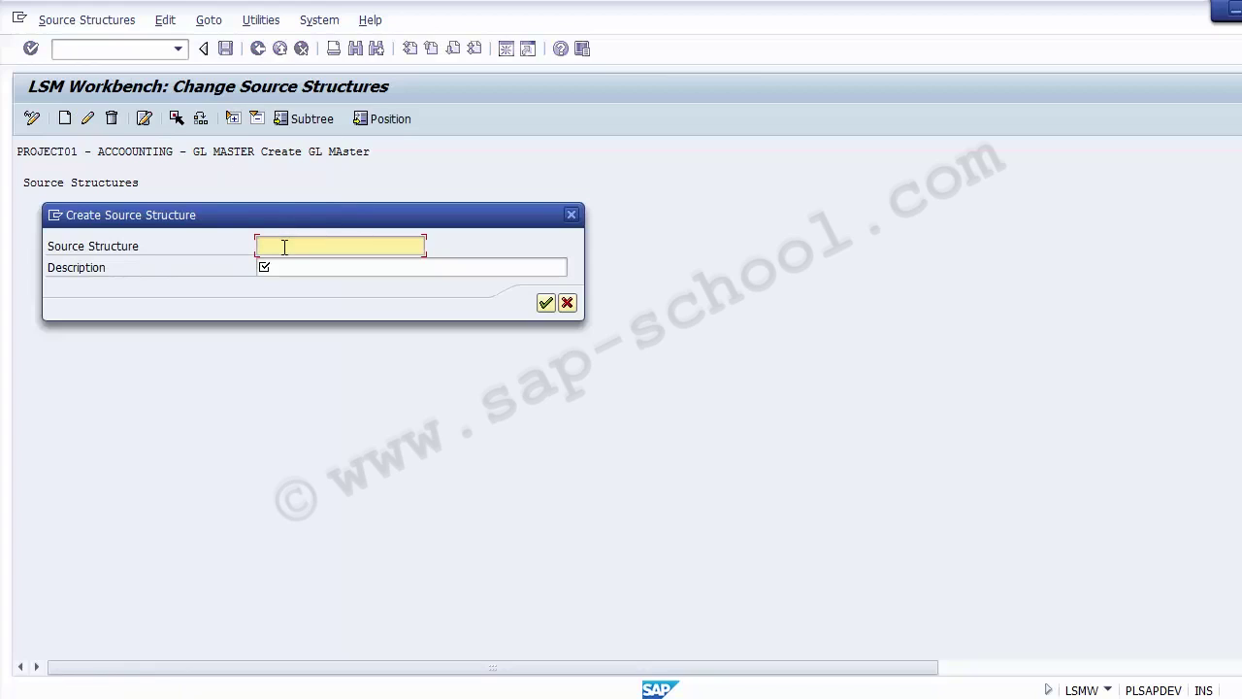
text(GL_Master)
double_click(285, 245)
text(Field_Status_Group)
key(ctrl+z)
key(ctrl+c)
key(Tab)
key(ctrl+v)
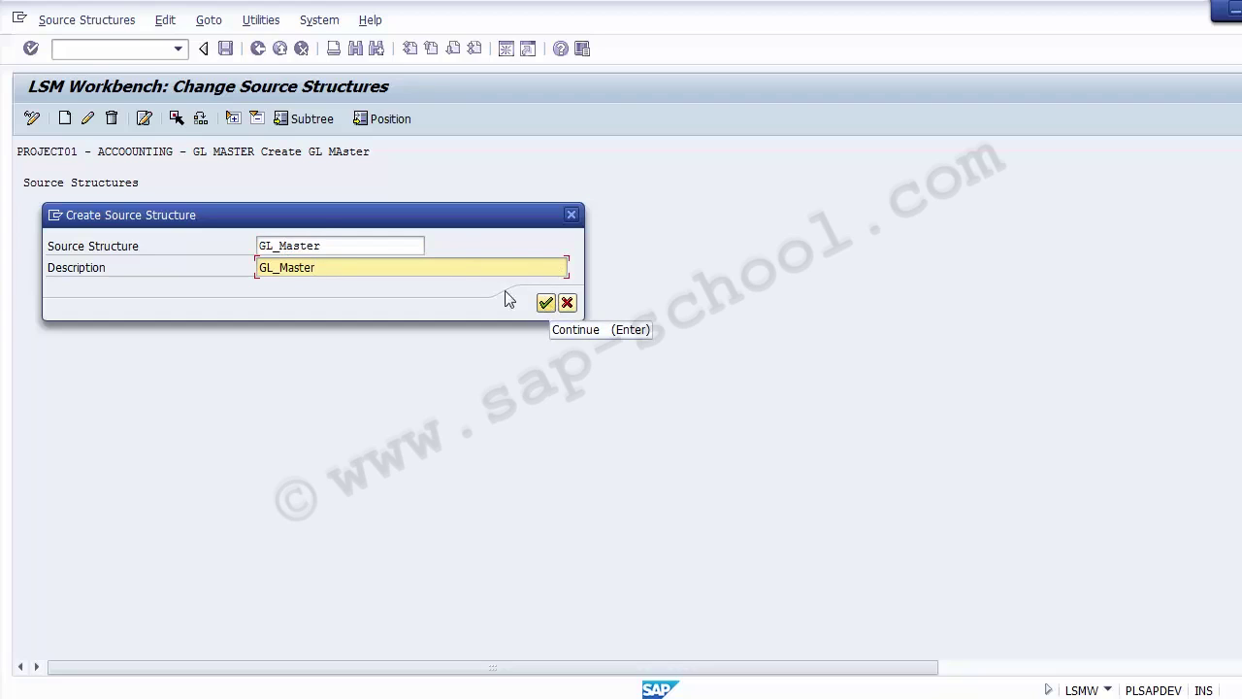
drag(340, 245, 254, 245)
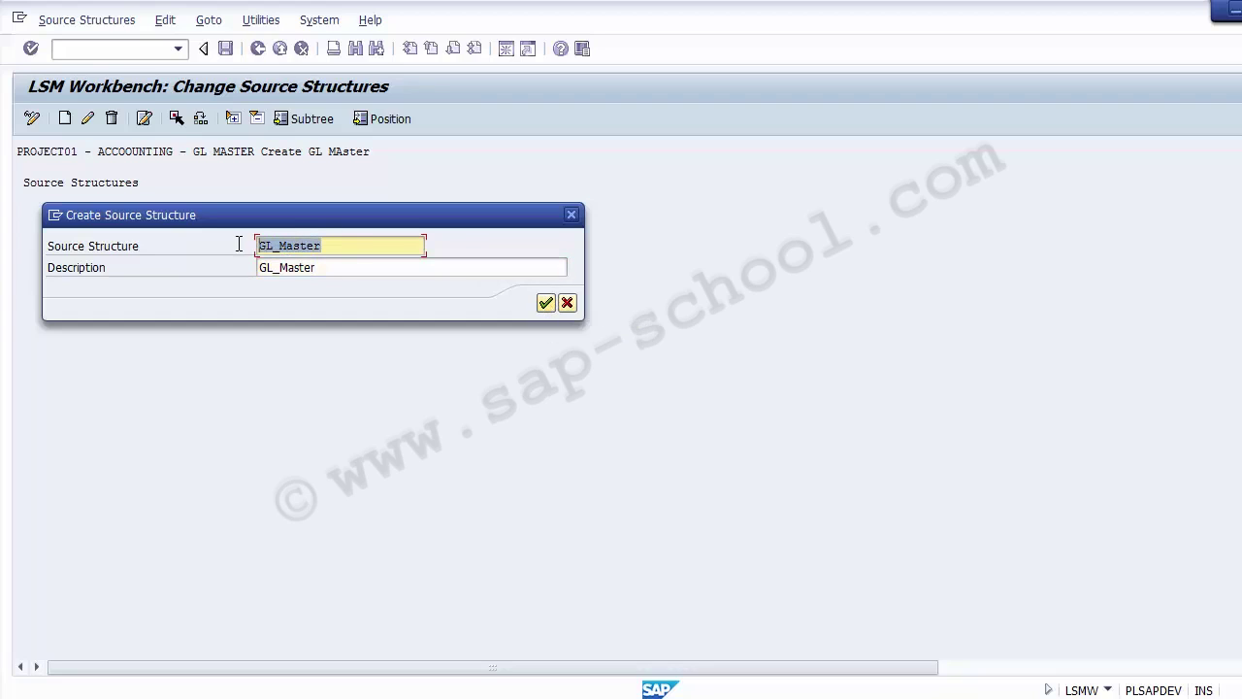
click(546, 303)
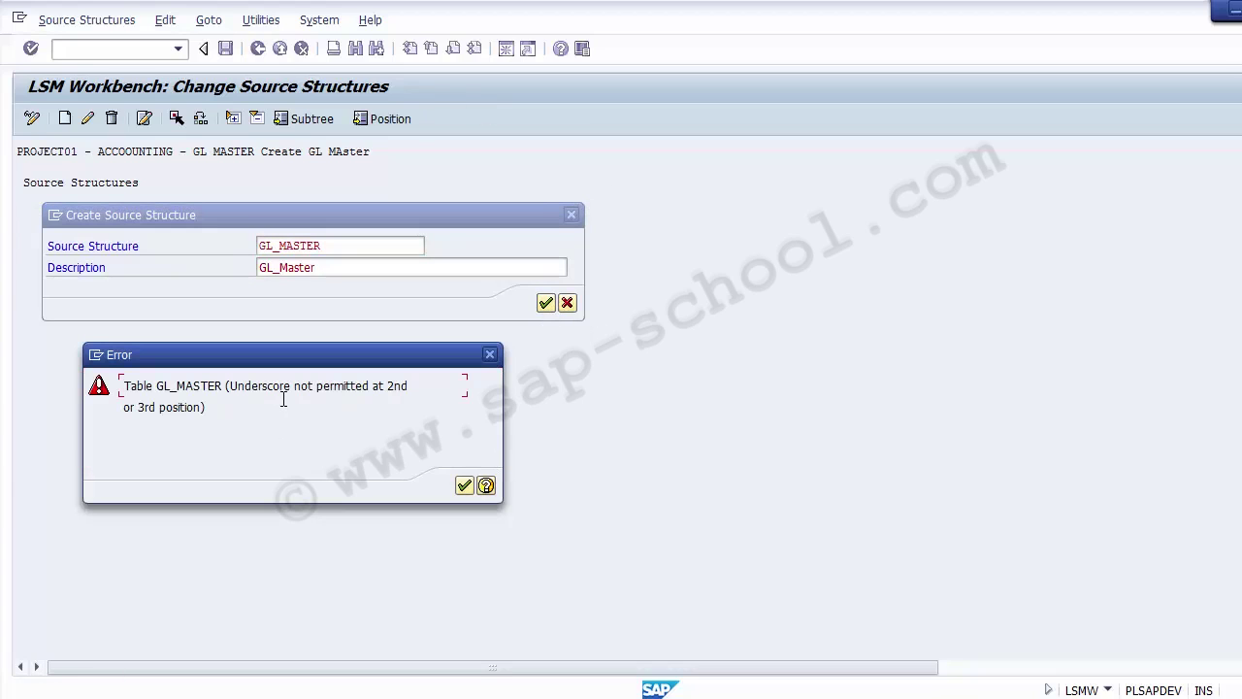
click(464, 486)
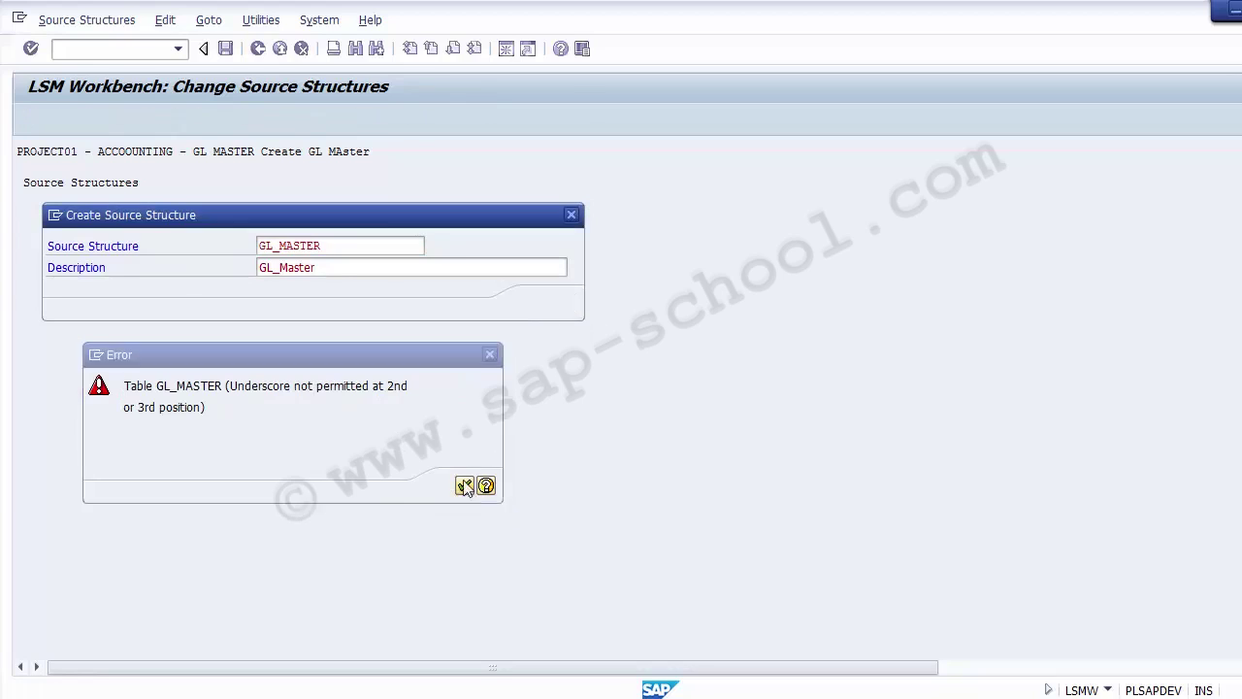
Step: Try to create the source structure under the name ZFS00 instead
click(346, 245)
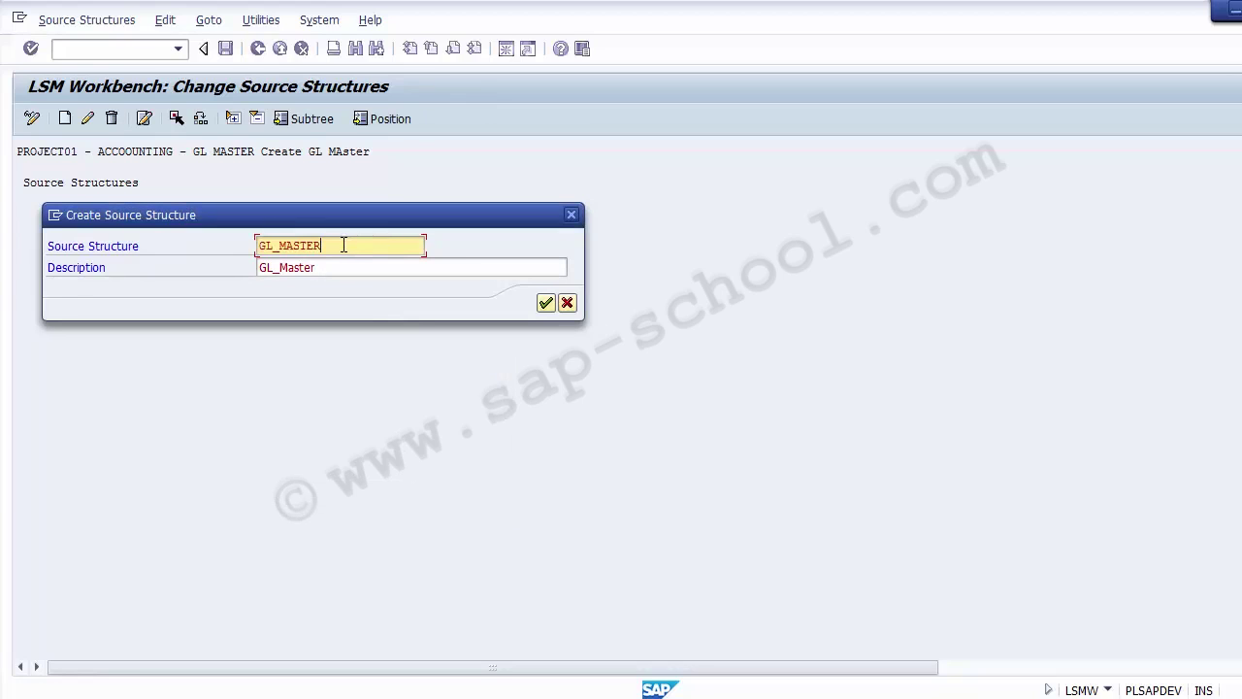
click(282, 246)
key(BackSpace)
key(Delete)
key(Delete)
key(Delete)
key(Delete)
key(Delete)
key(Delete)
key(BackSpace)
key(BackSpace)
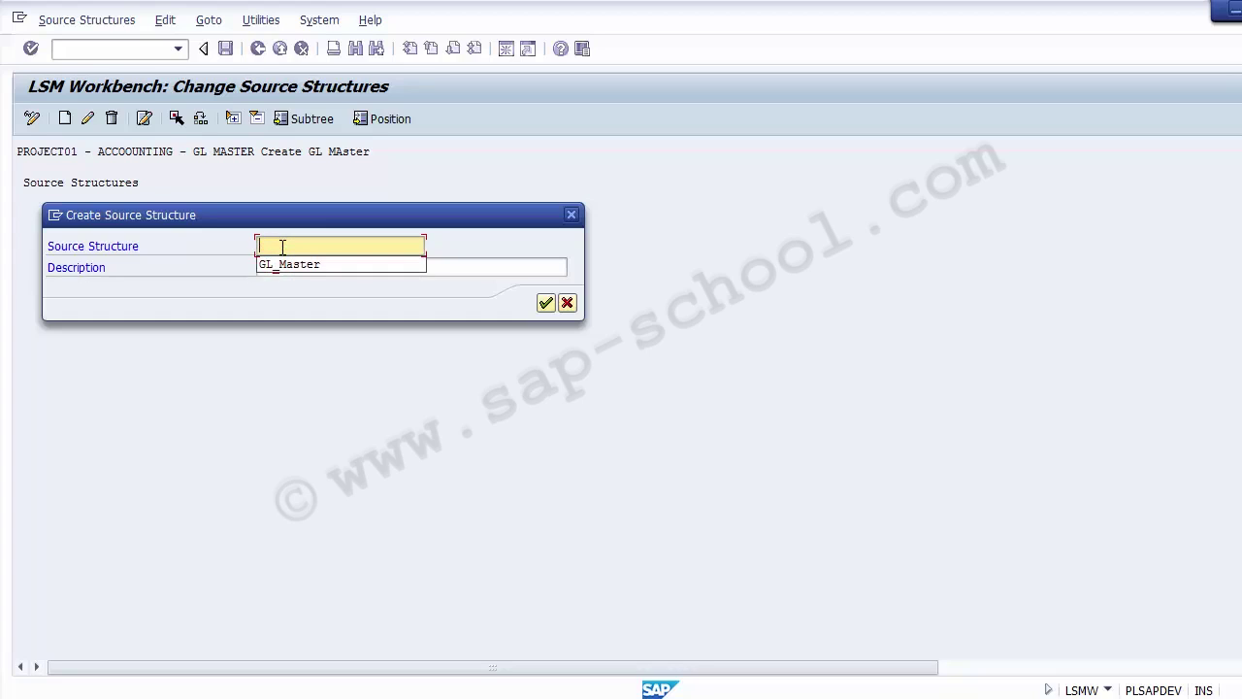
text(ZFSO)
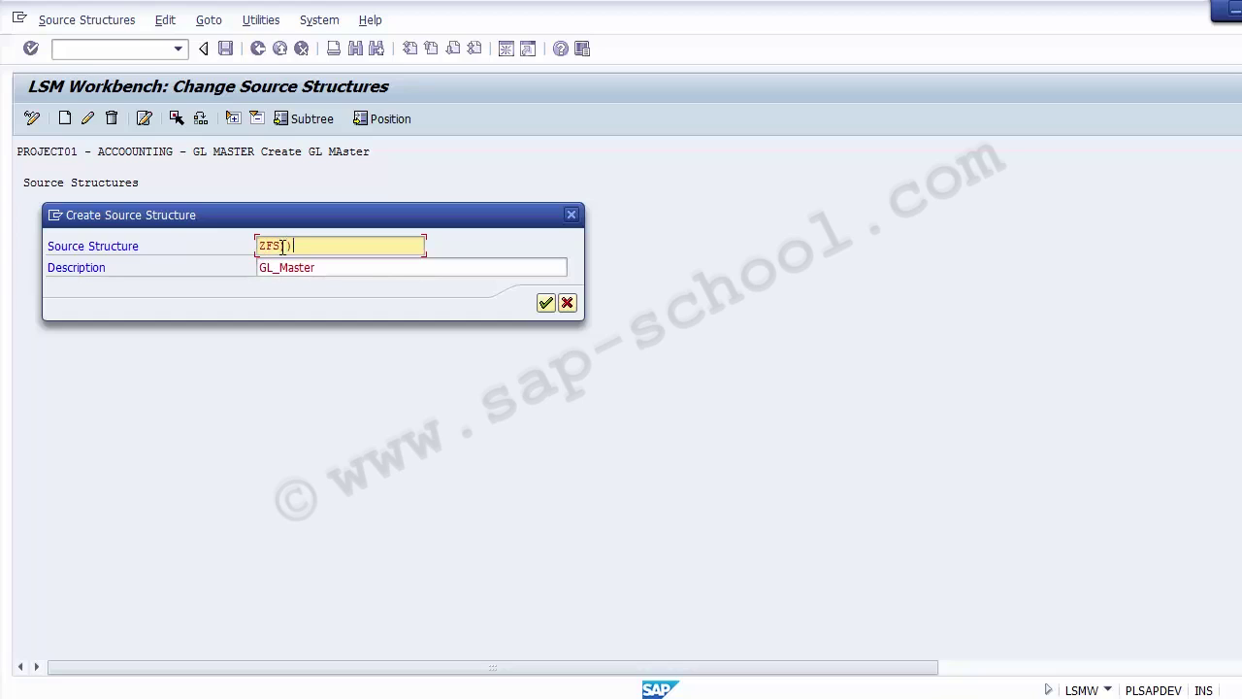
key(BackSpace)
text(00)
click(545, 306)
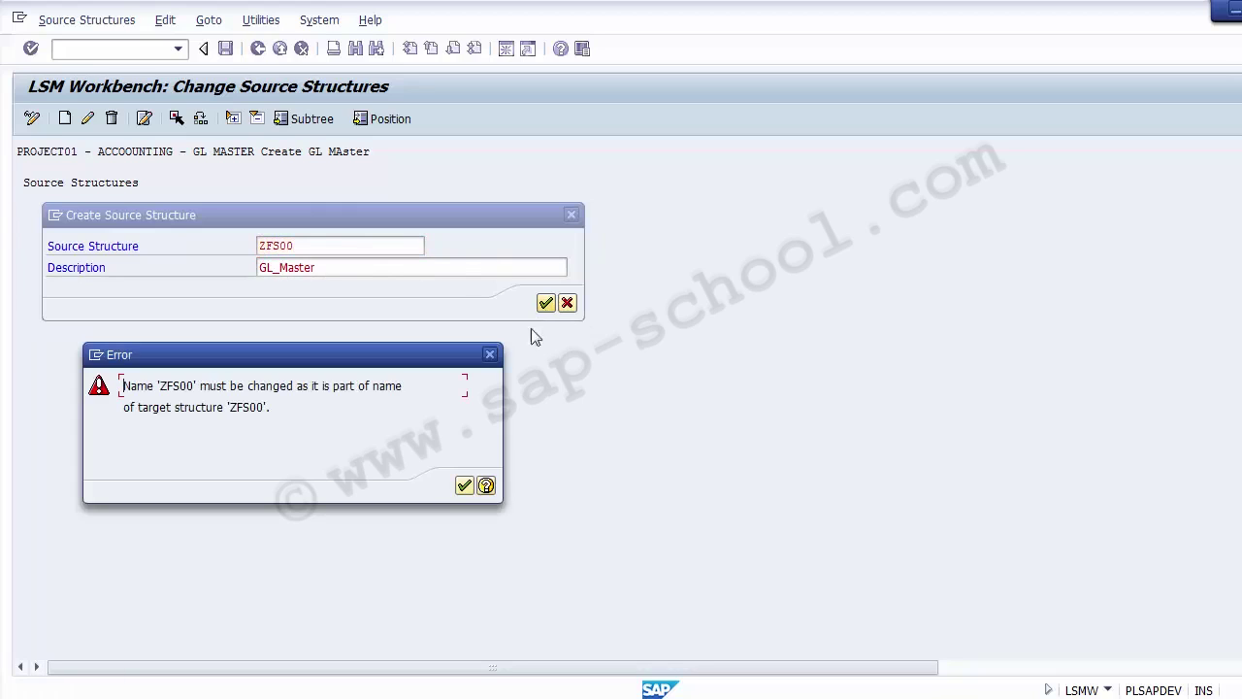
click(465, 486)
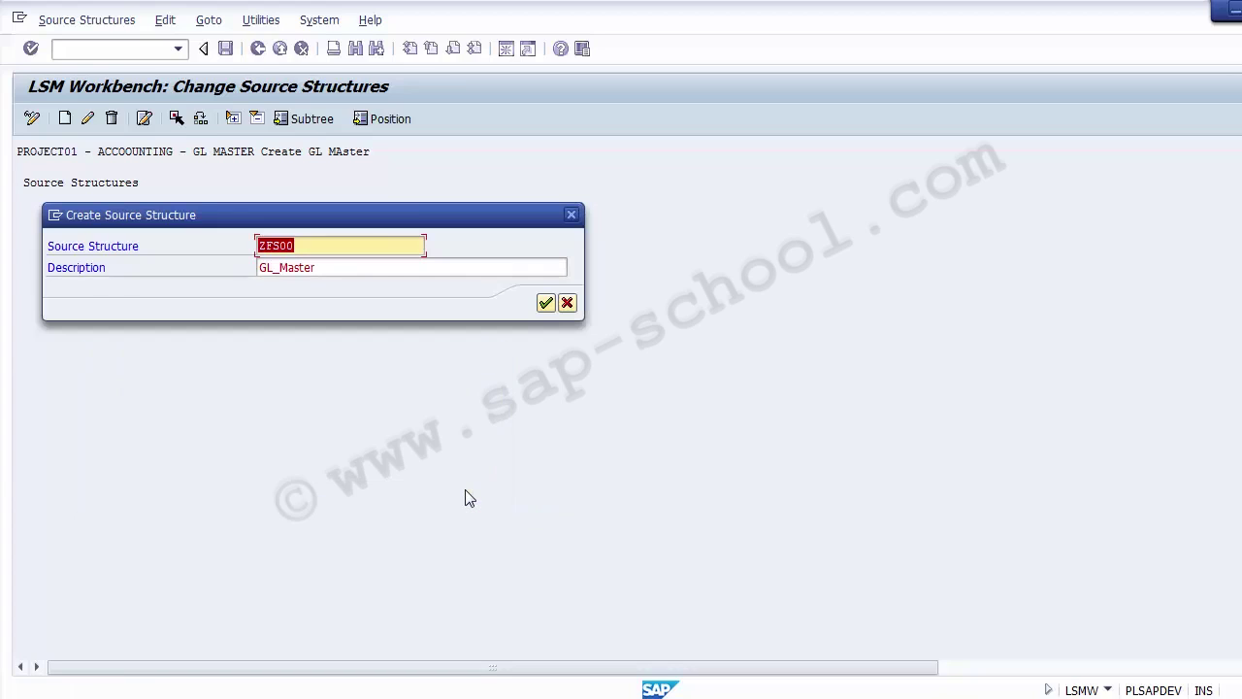
Step: Name the source structure ZGLMASTER and create it
click(321, 251)
key(BackSpace)
key(BackSpace)
key(BackSpace)
key(BackSpace)
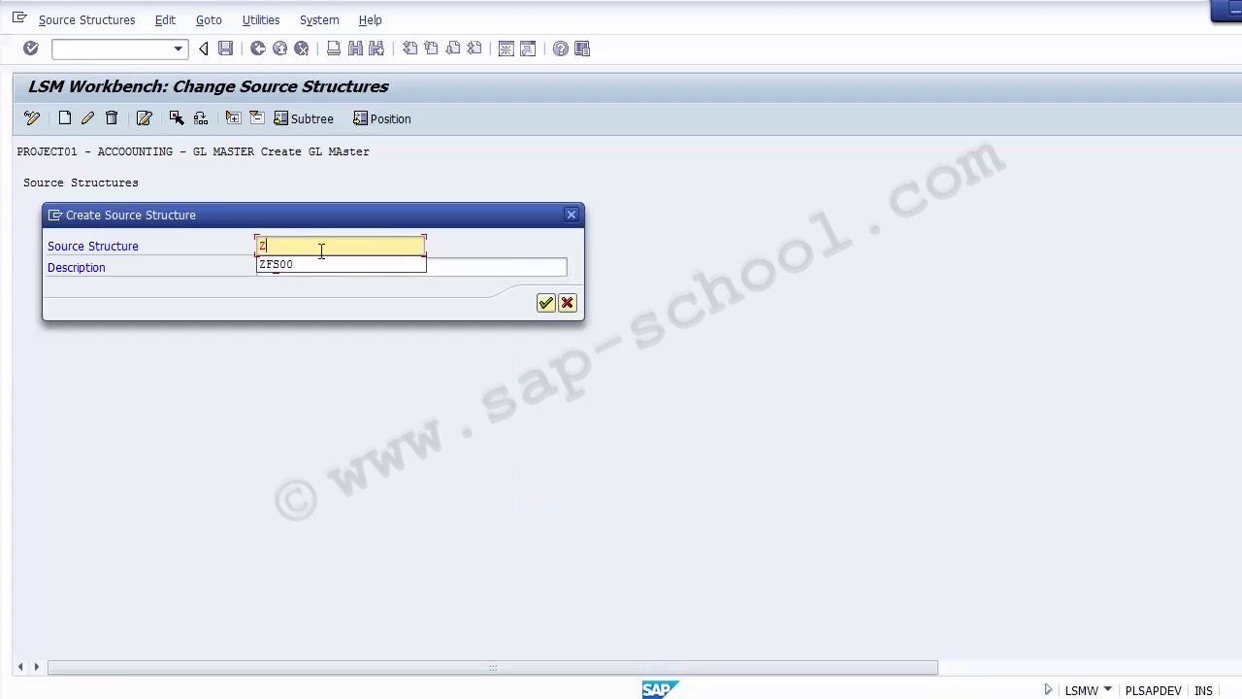
text(G)
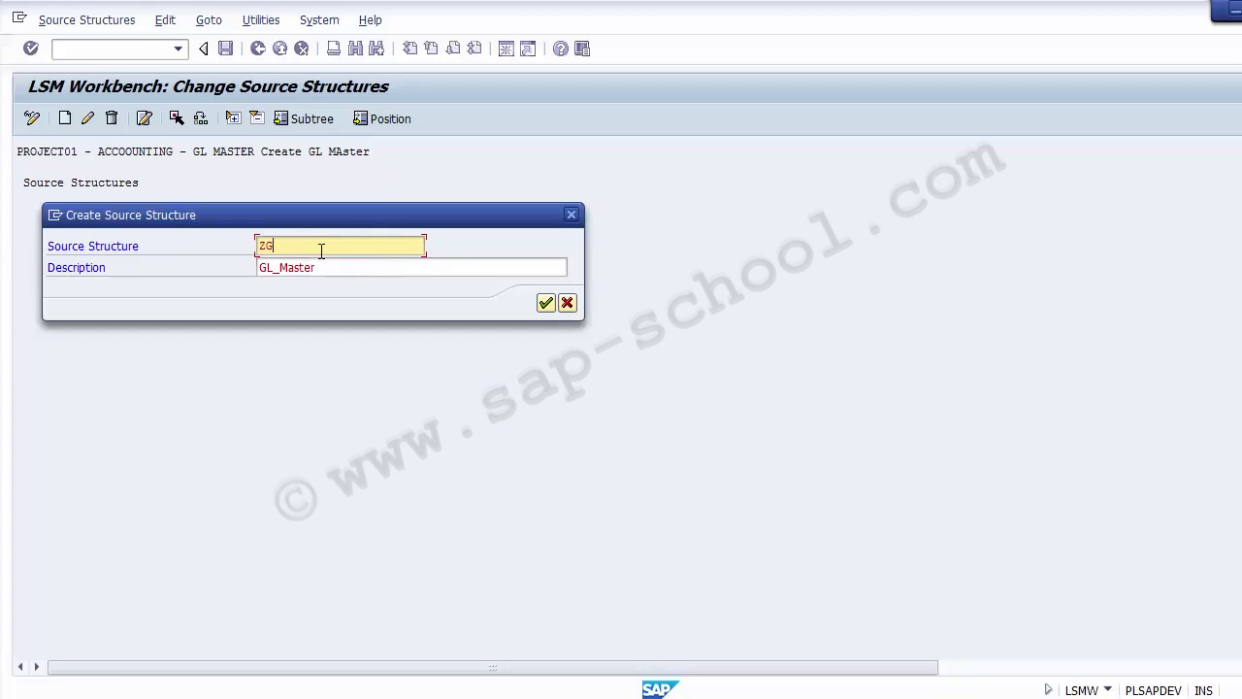
text(LMASTER)
key(Return)
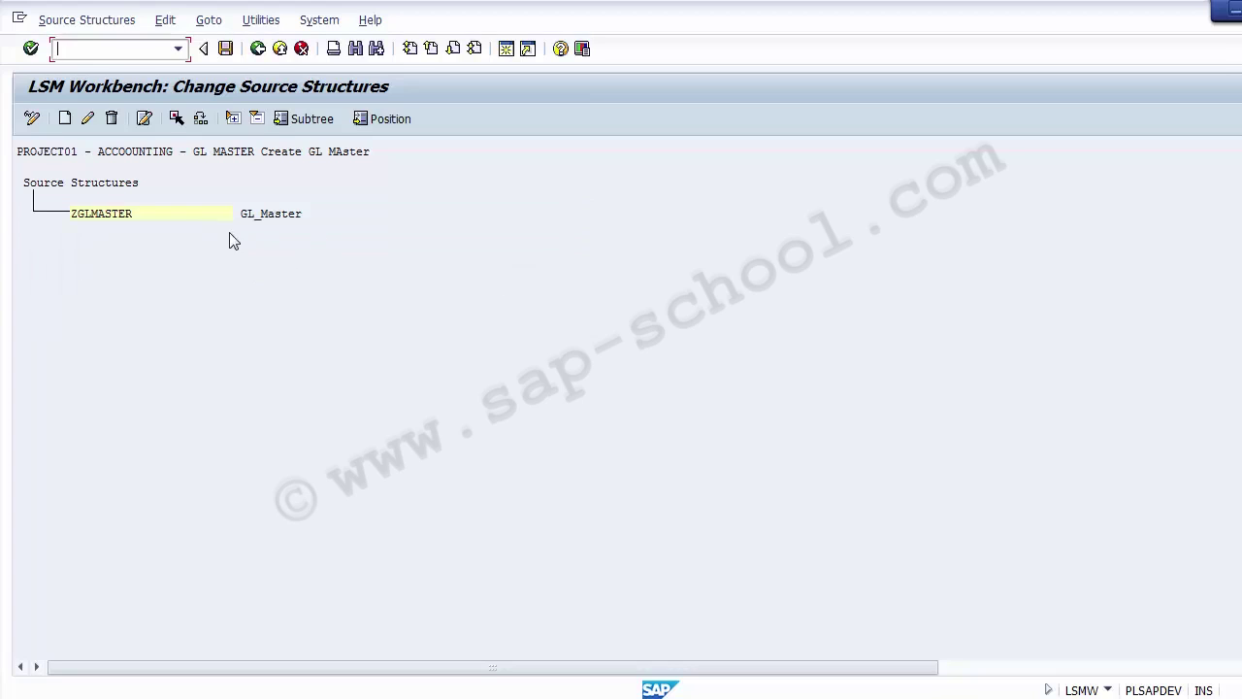
Step: Save the source structure ZGLMASTER and return to the list of process steps
click(76, 218)
click(250, 221)
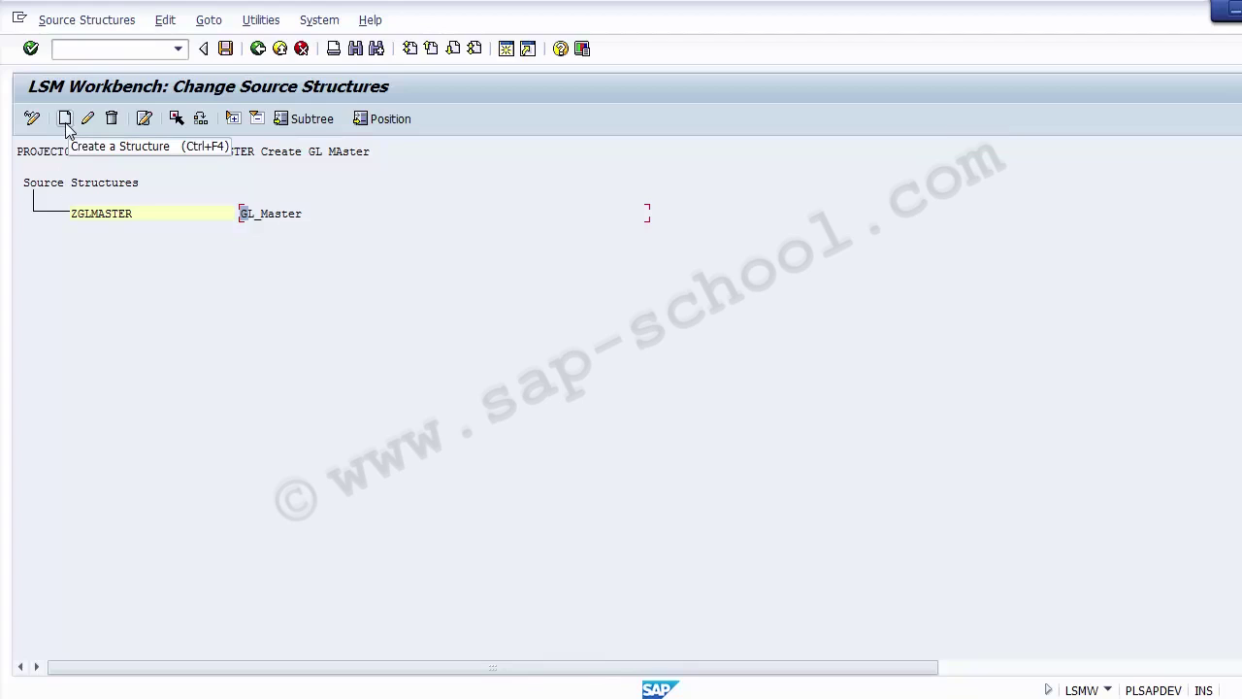
click(226, 49)
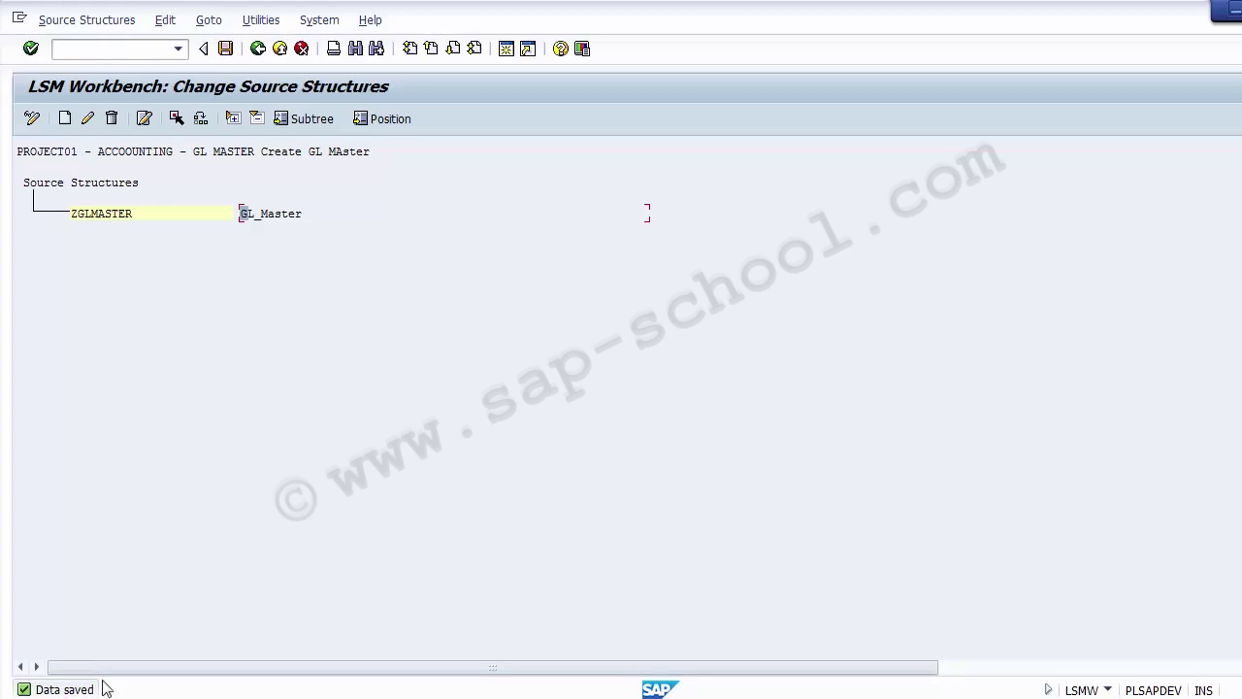
click(114, 214)
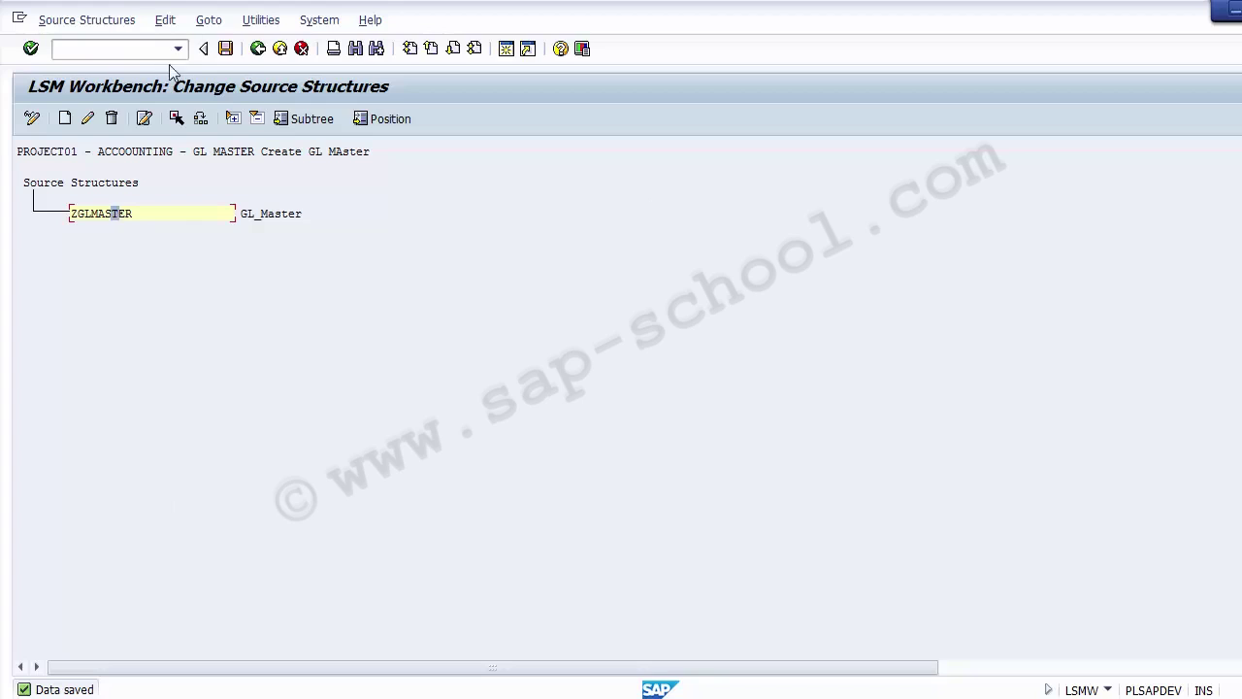
click(258, 54)
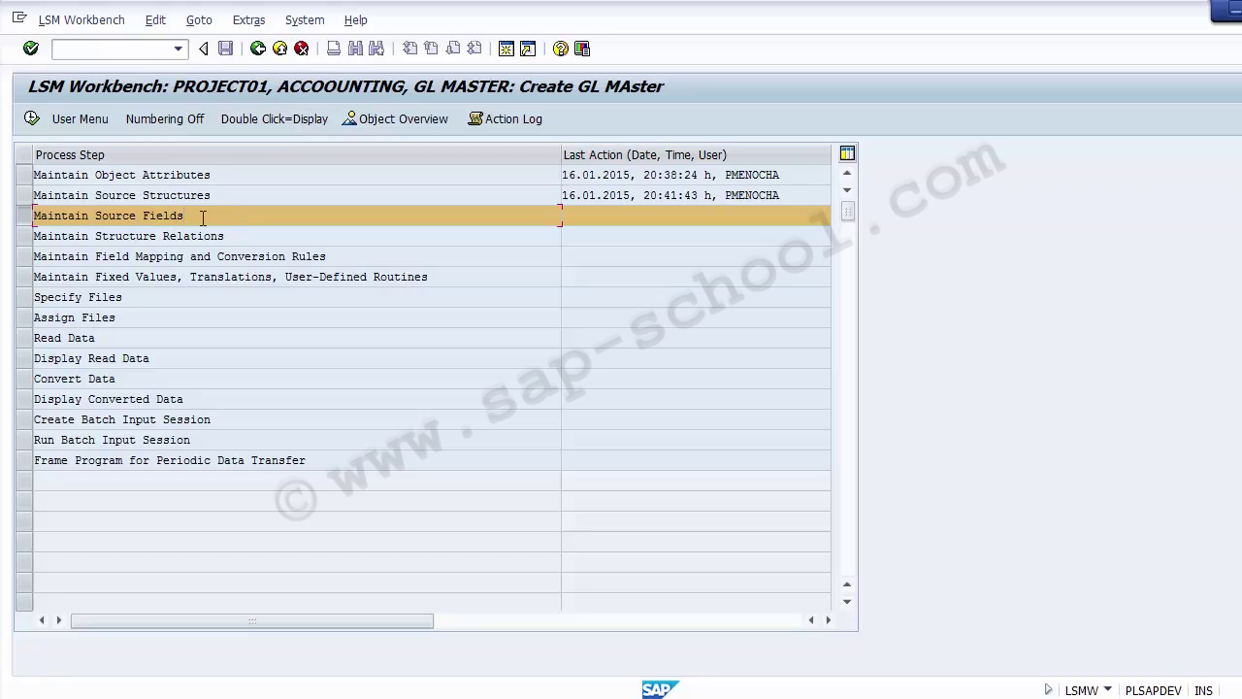
Step: Open the Maintain Source Fields process step and switch it to change mode
drag(202, 216, 35, 210)
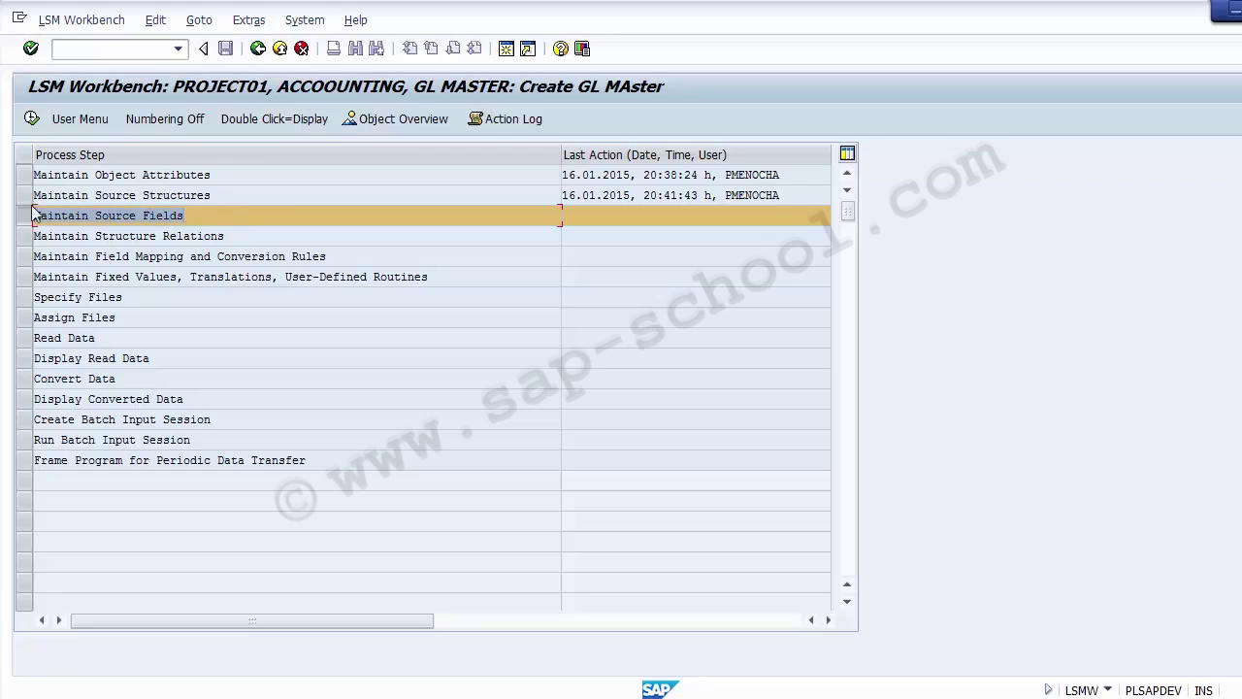
click(228, 223)
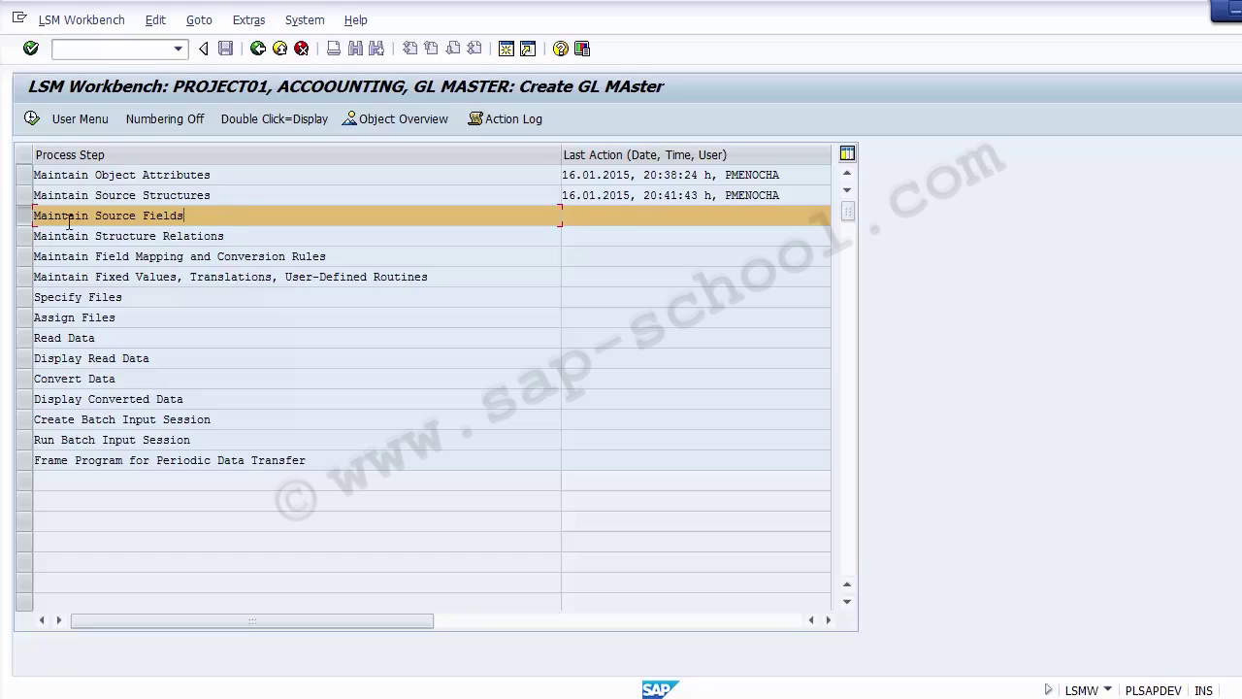
click(26, 212)
click(26, 213)
click(31, 119)
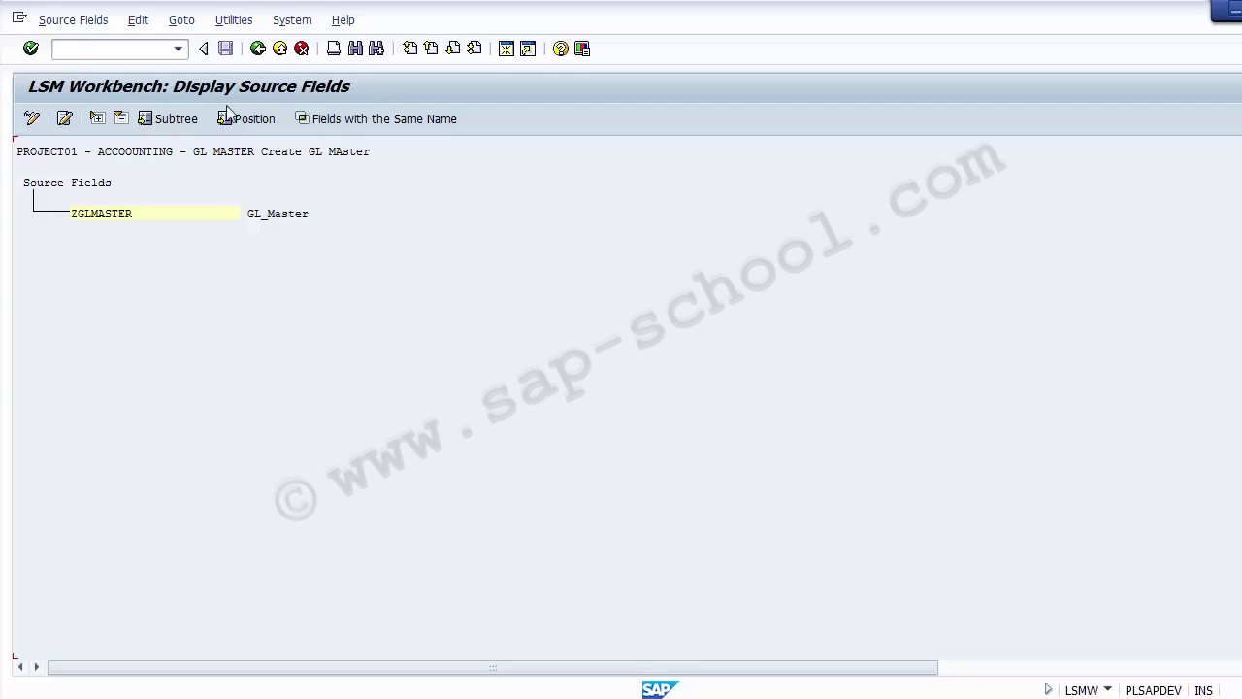
click(32, 118)
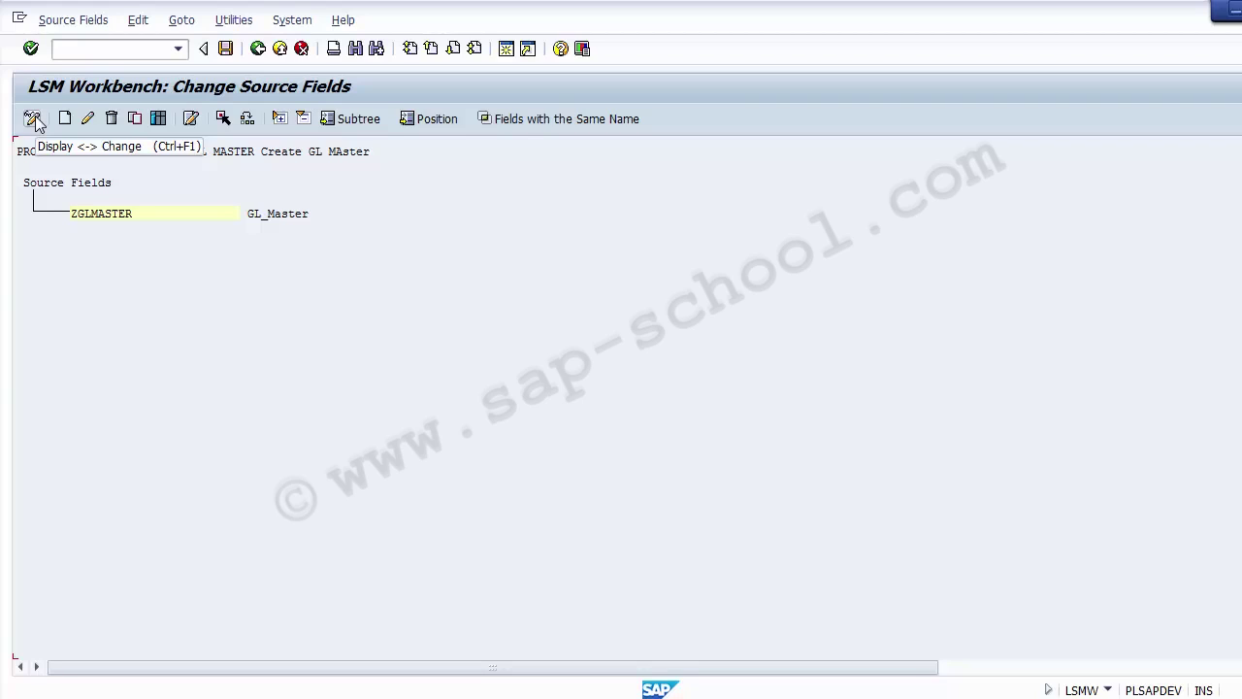
Step: Open the table maintenance of source fields for the structure ZGLMASTER
click(158, 119)
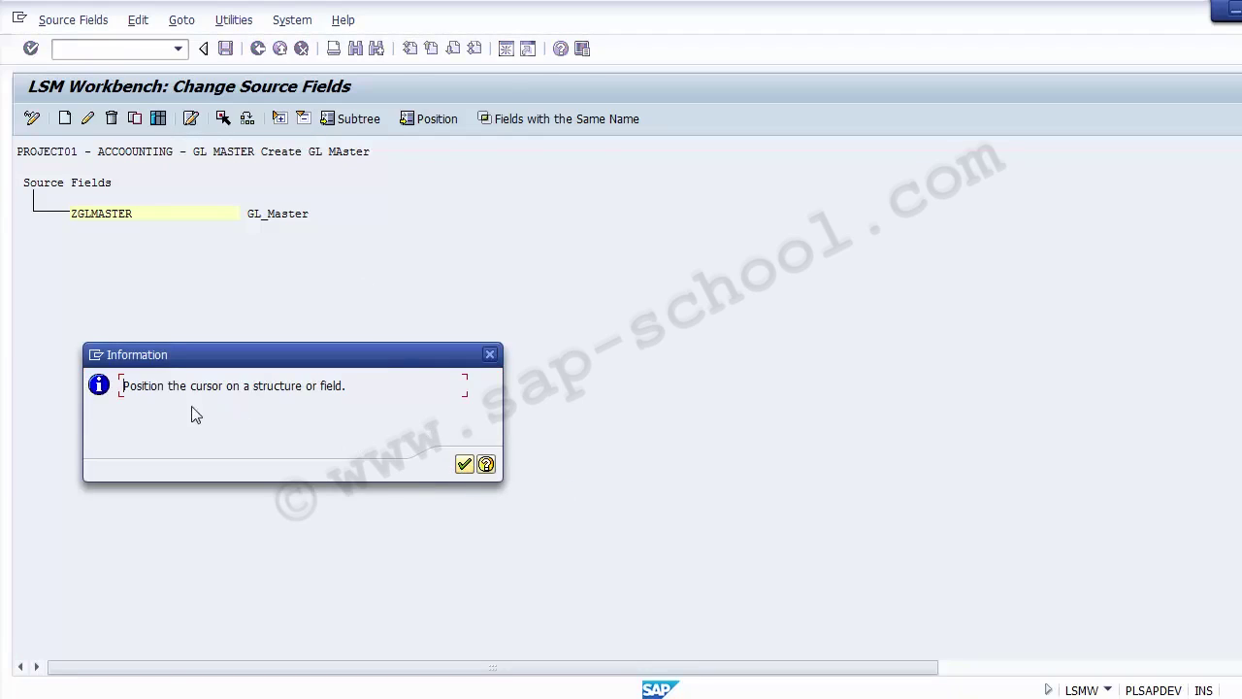
click(464, 464)
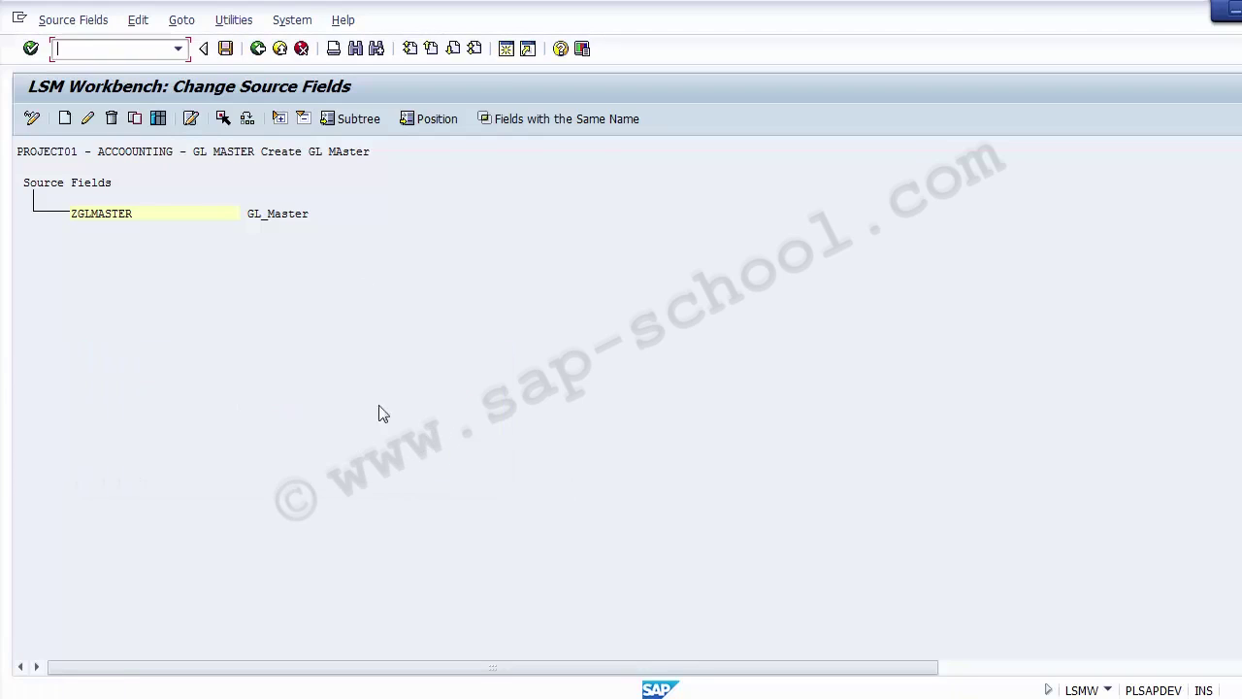
click(103, 215)
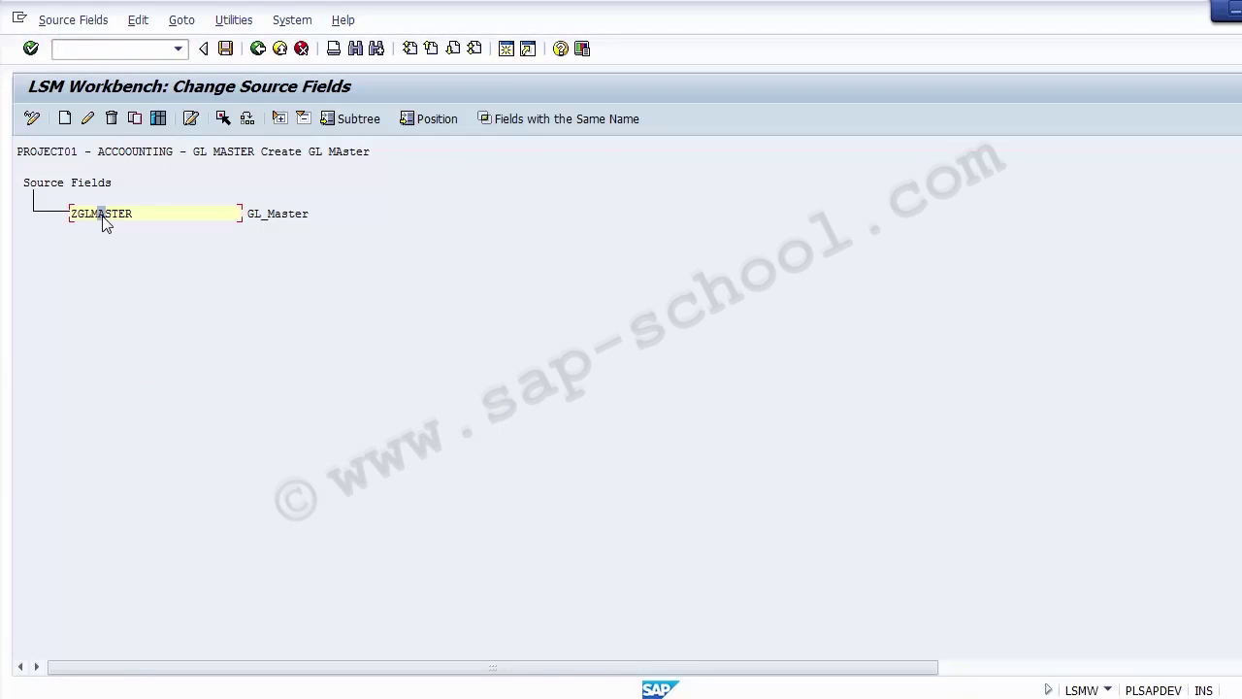
click(158, 118)
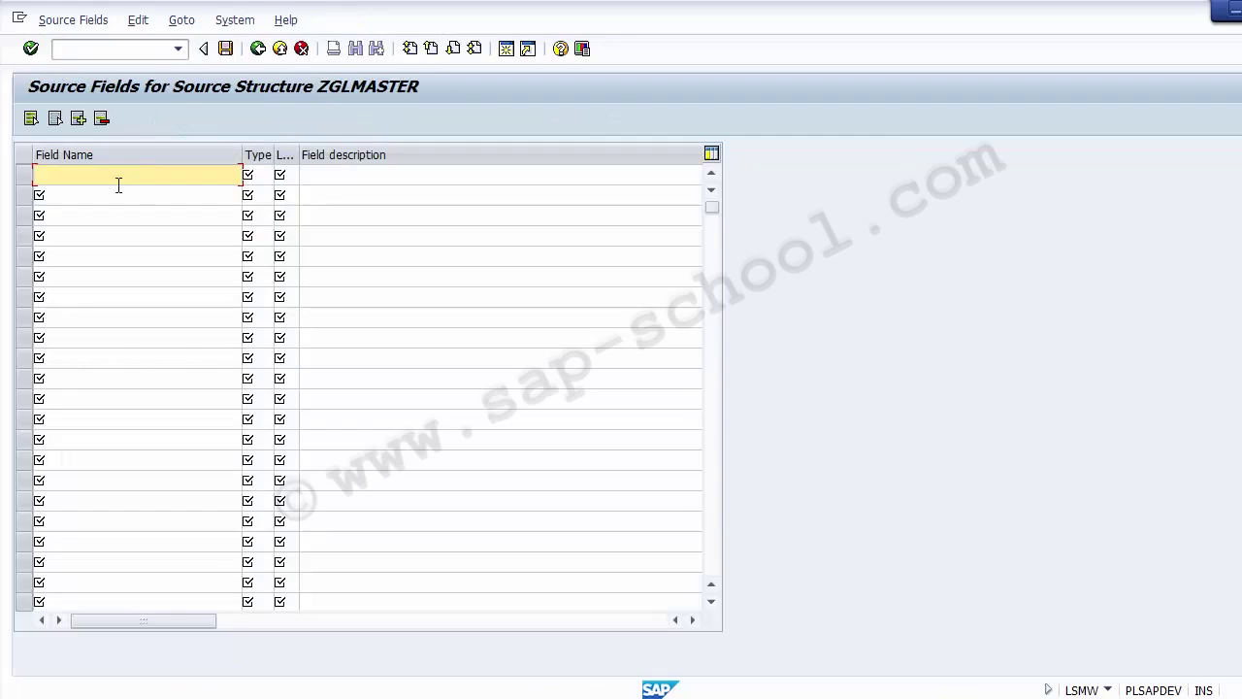
Step: Check which columns the ZGLMASTER source field table requires, and return to the list of process steps
click(289, 175)
click(322, 173)
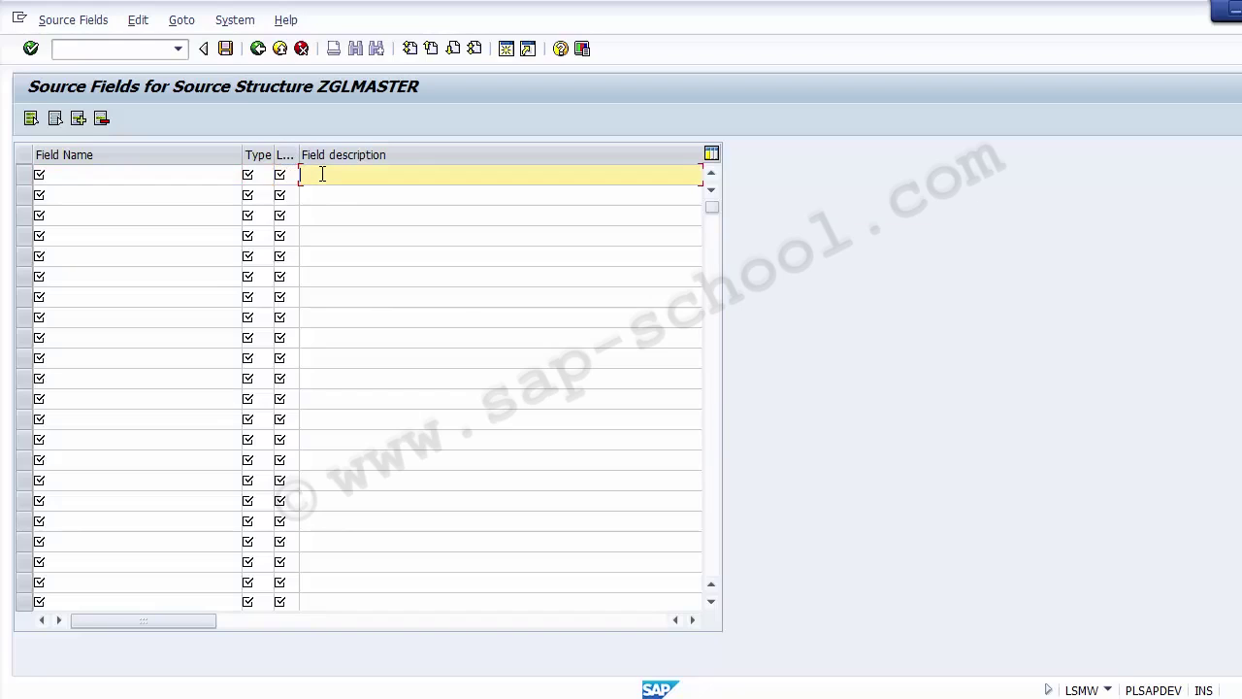
click(148, 173)
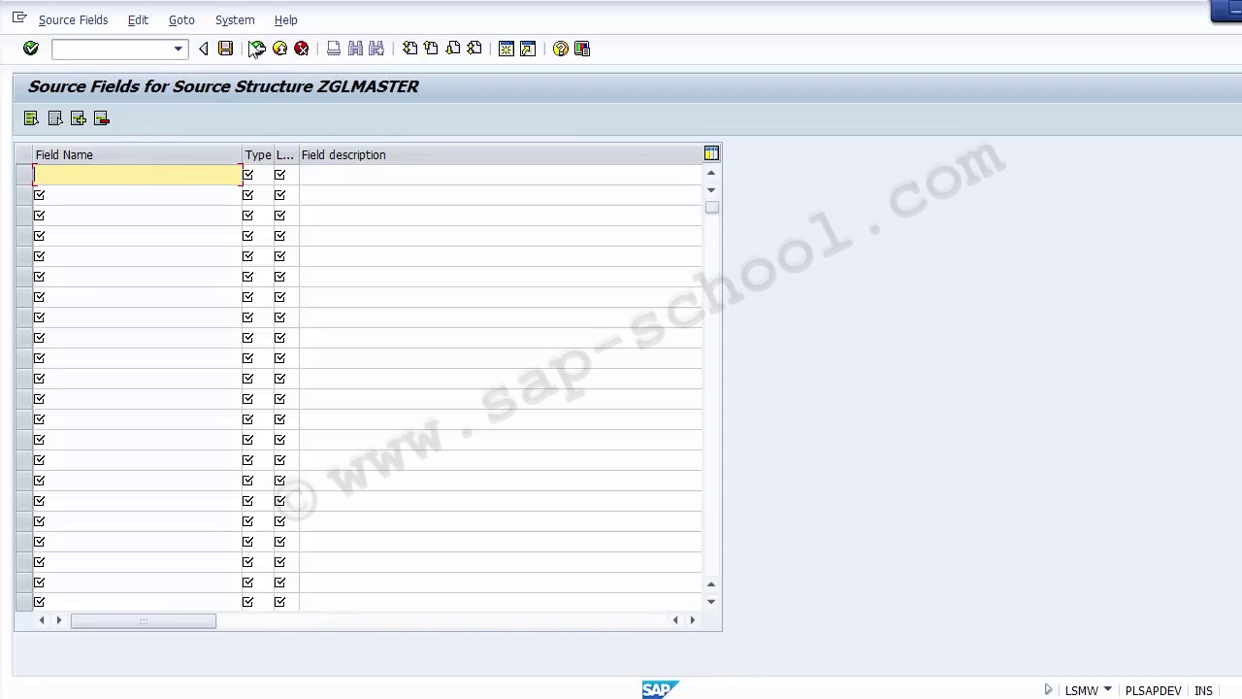
click(257, 48)
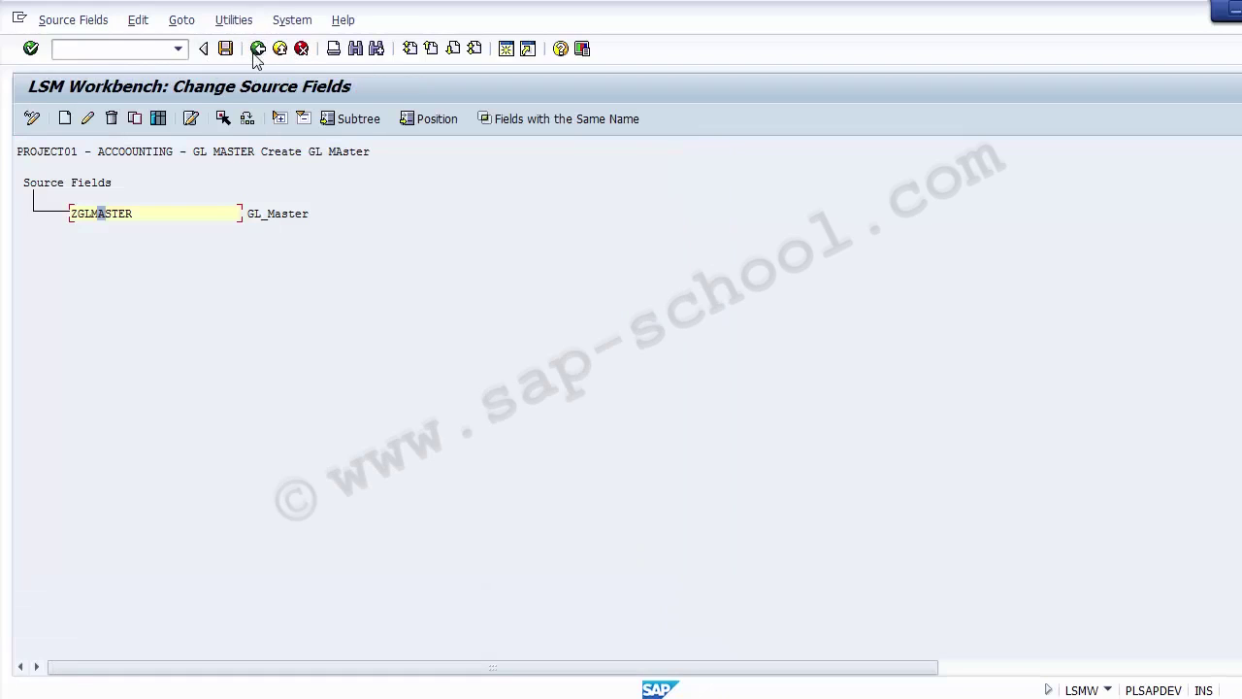
click(258, 49)
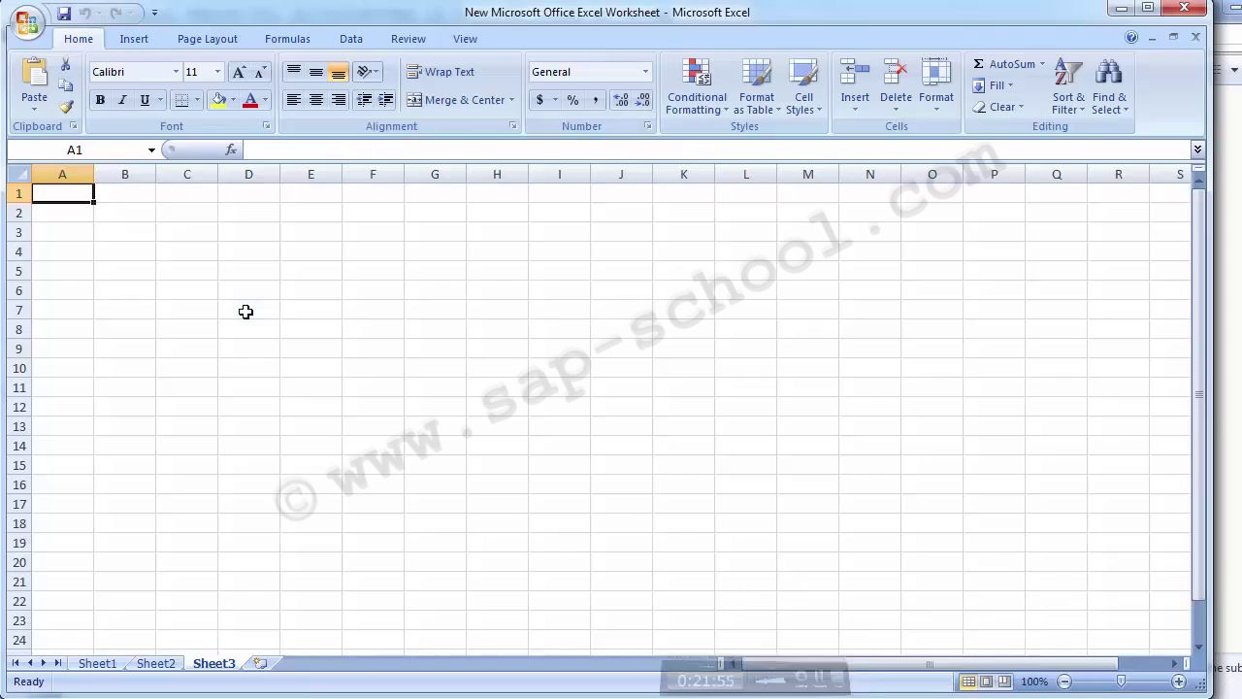
Step: Return to the LSM Workbench and reopen the ZGLMASTER source field table in change mode
mouse_move(490, 674)
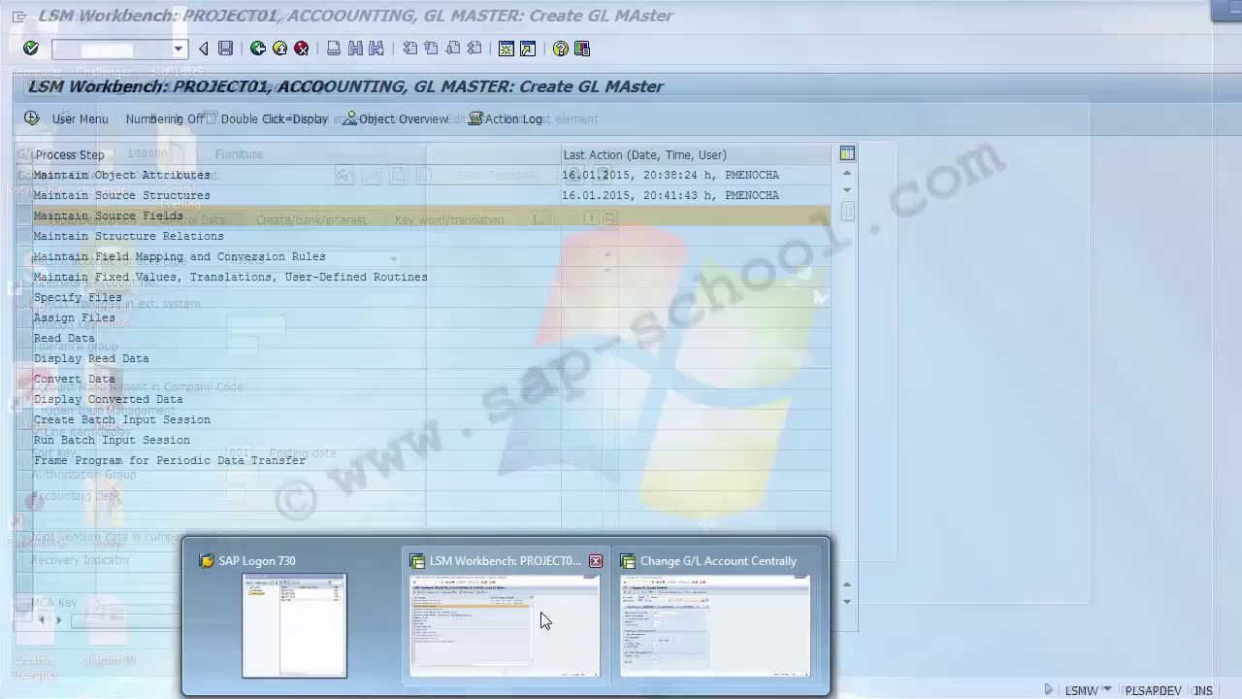
click(541, 611)
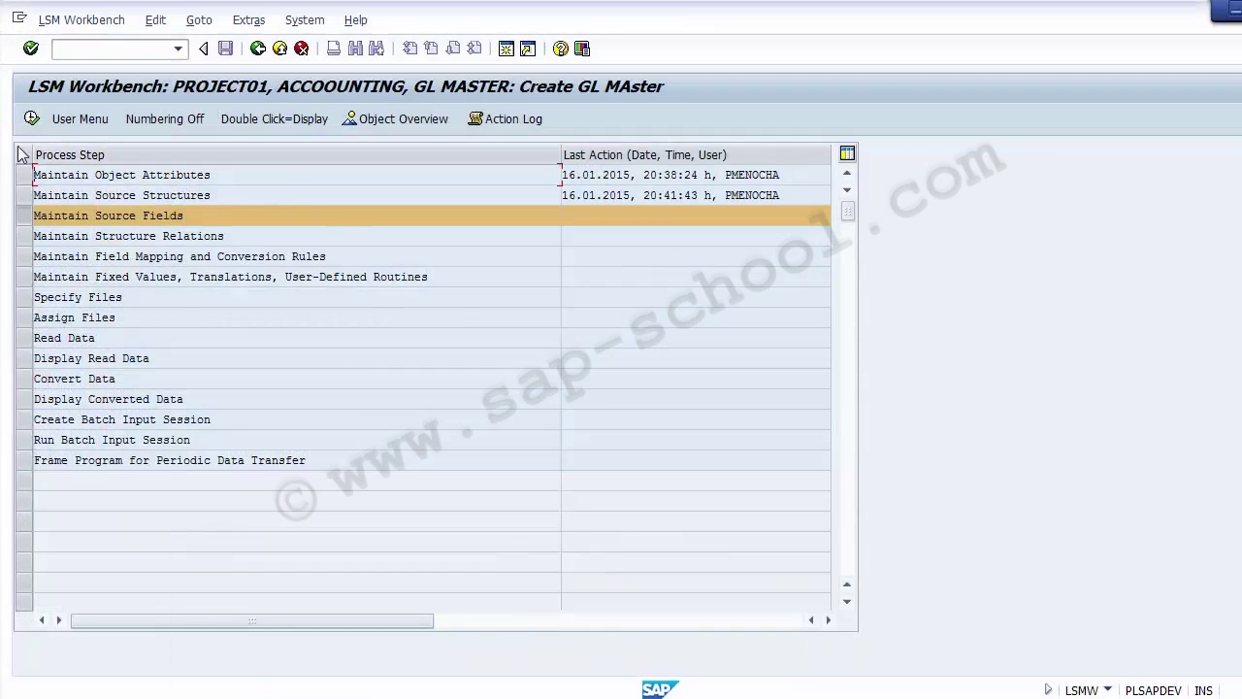
click(30, 118)
click(107, 215)
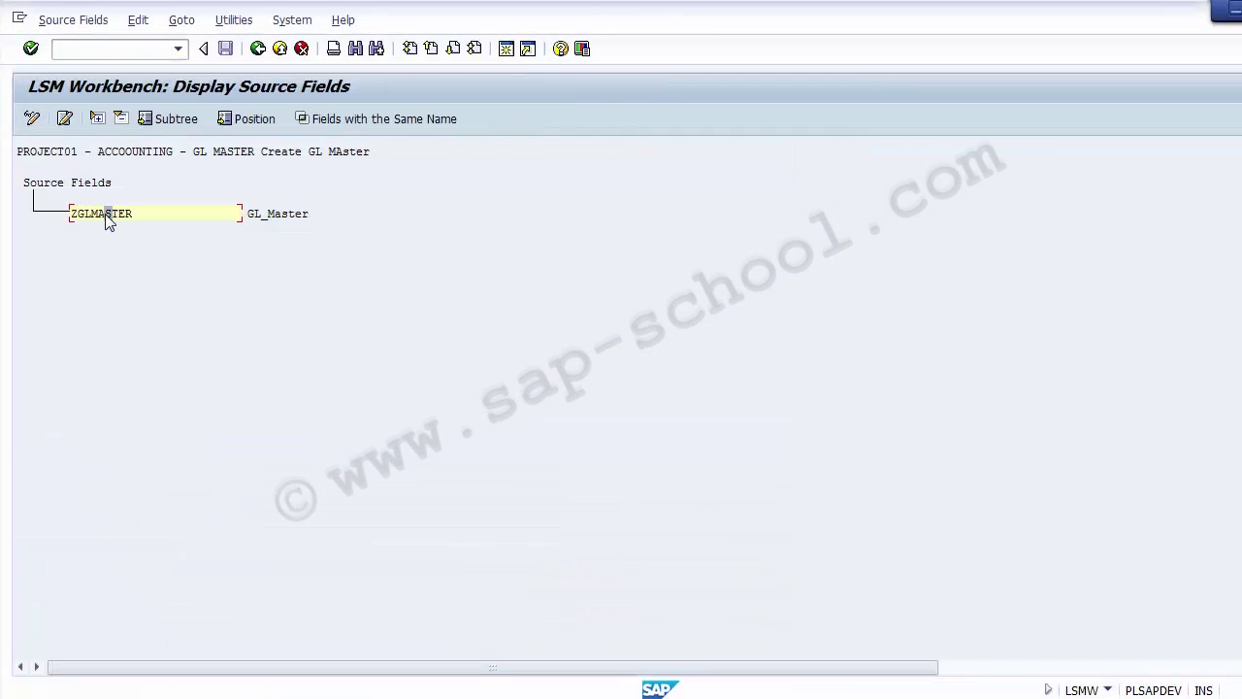
click(30, 118)
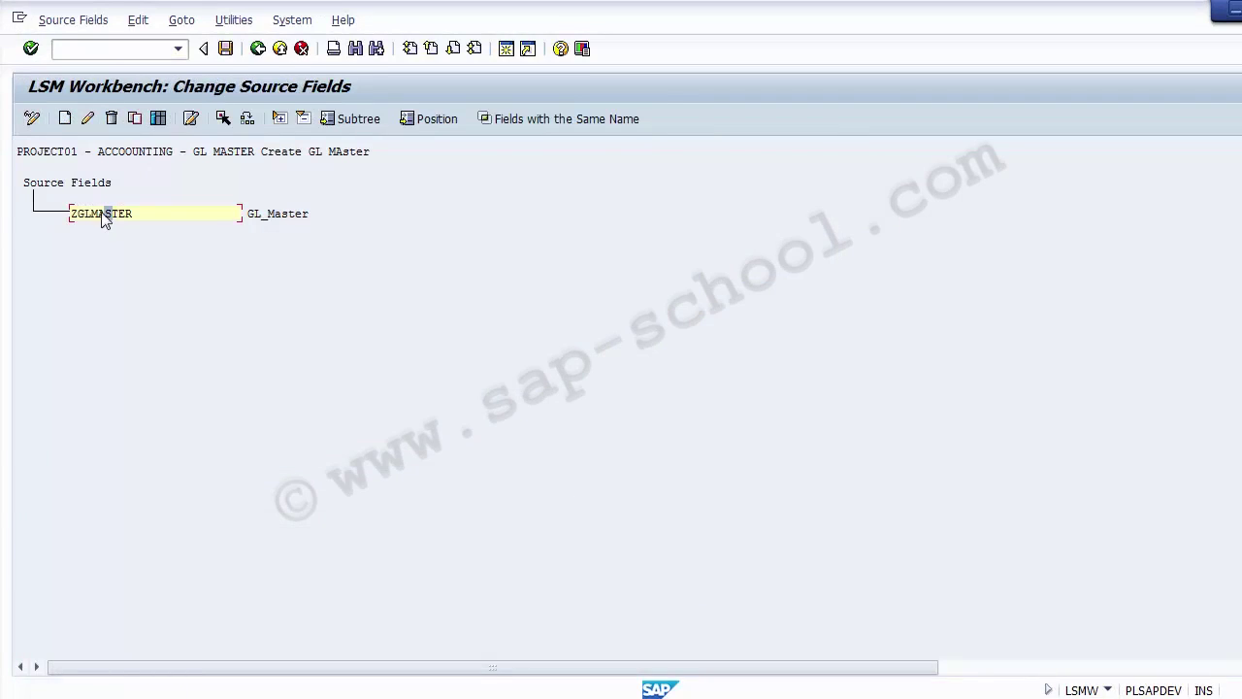
click(158, 118)
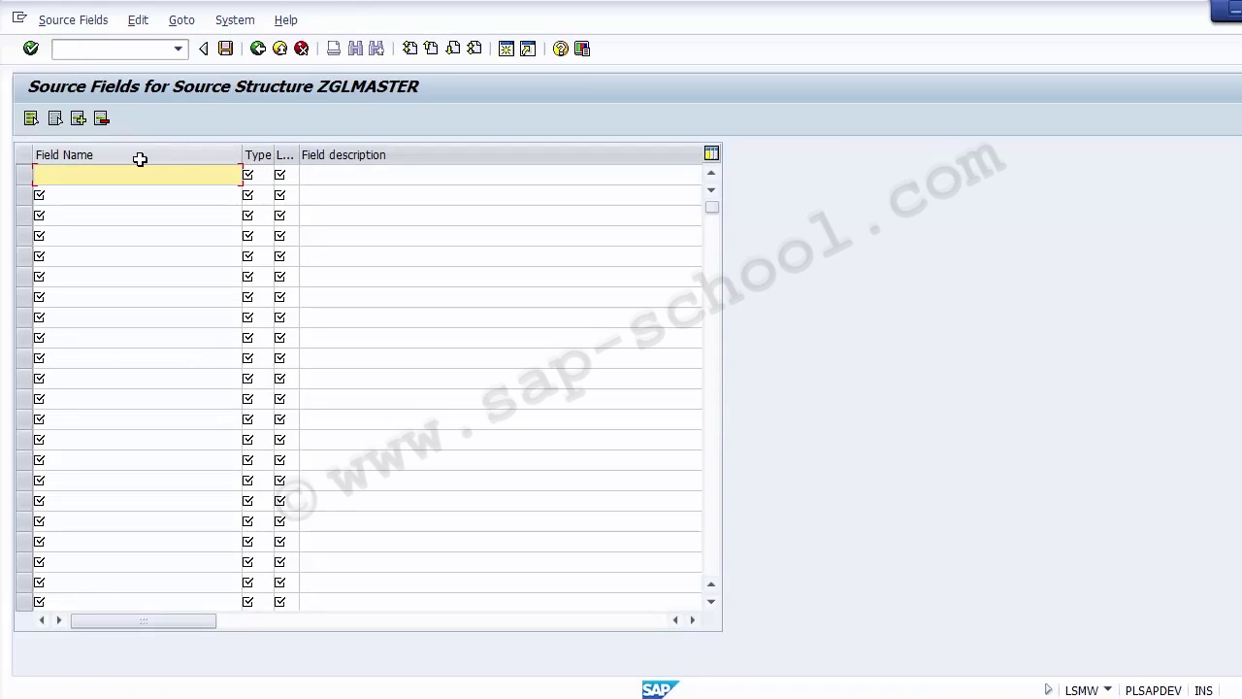
Step: Examine the Field Name, Type, length and Field description columns of the source field table
click(140, 159)
click(259, 154)
click(340, 153)
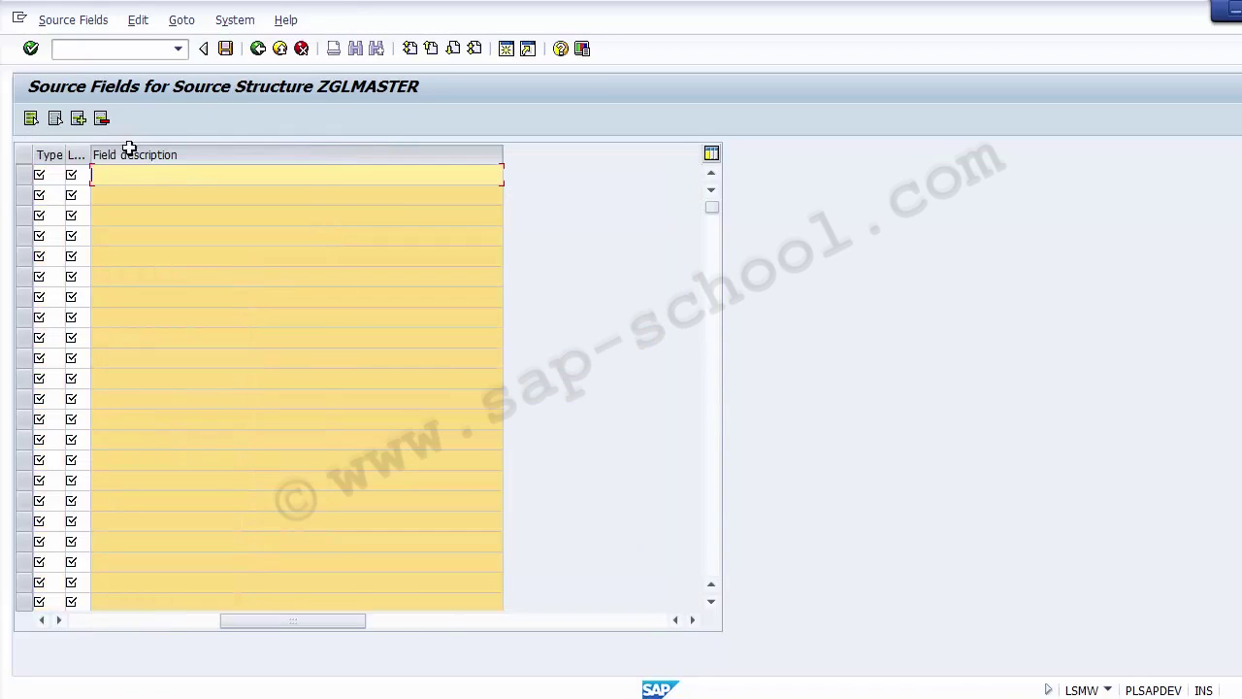
click(121, 150)
click(77, 621)
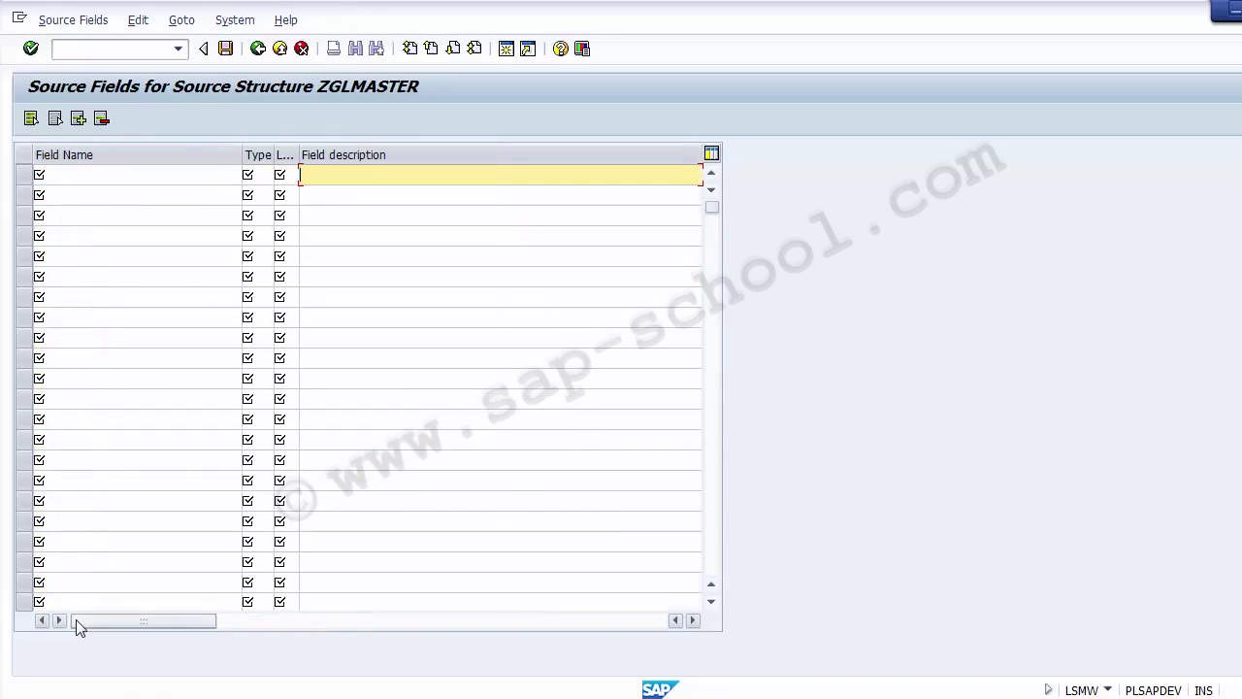
Step: Switch to the Excel worksheet and enter the headers Field Name in B2 and Type in C2 on Sheet3
key(alt+Tab)
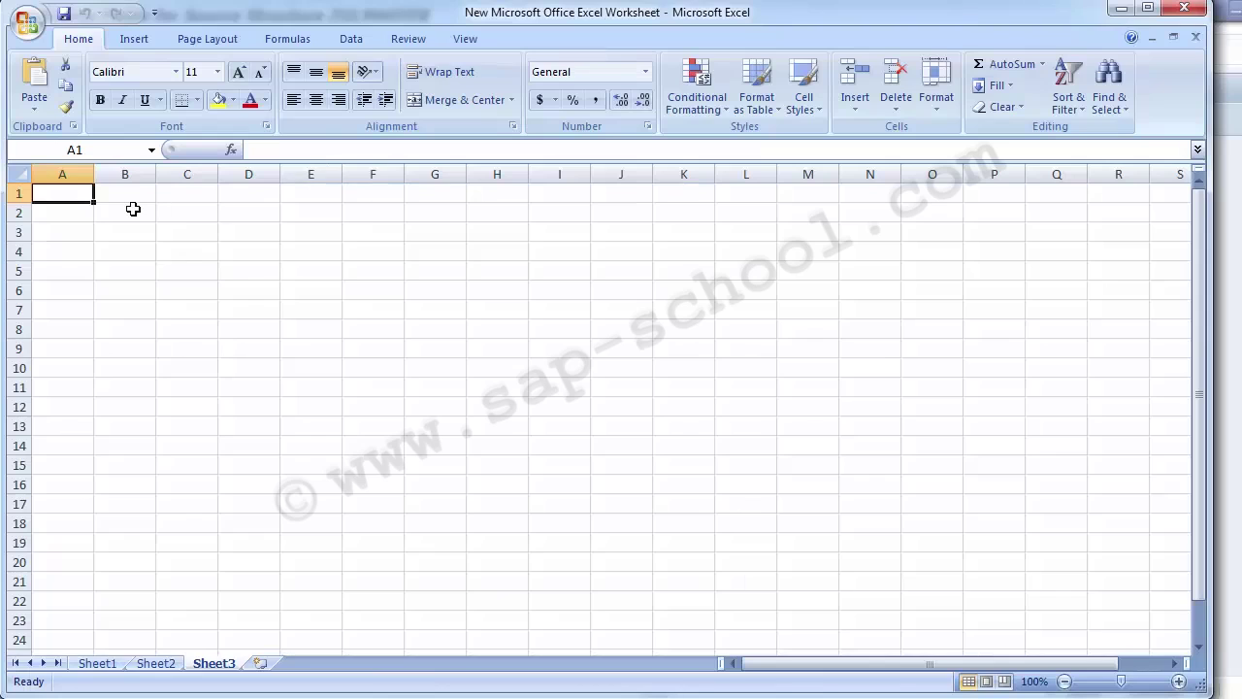
key(Return)
click(133, 208)
text(Field Name)
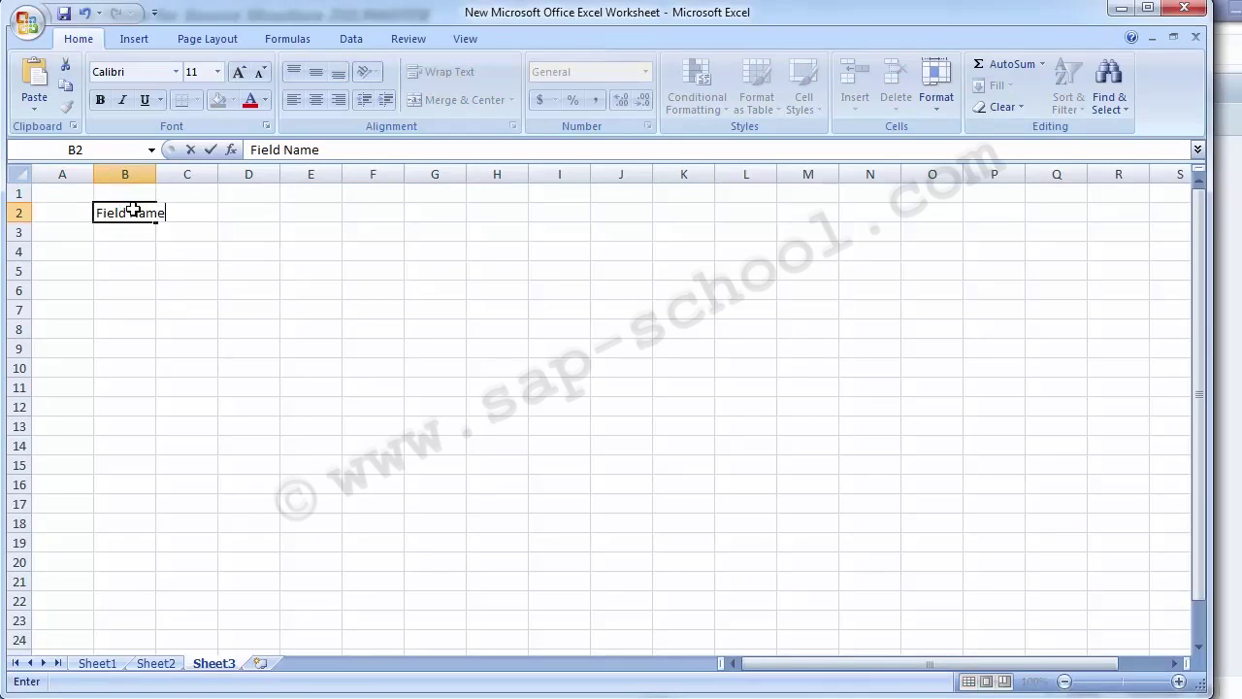
key(Tab)
key(alt+Tab)
key(alt+Tab)
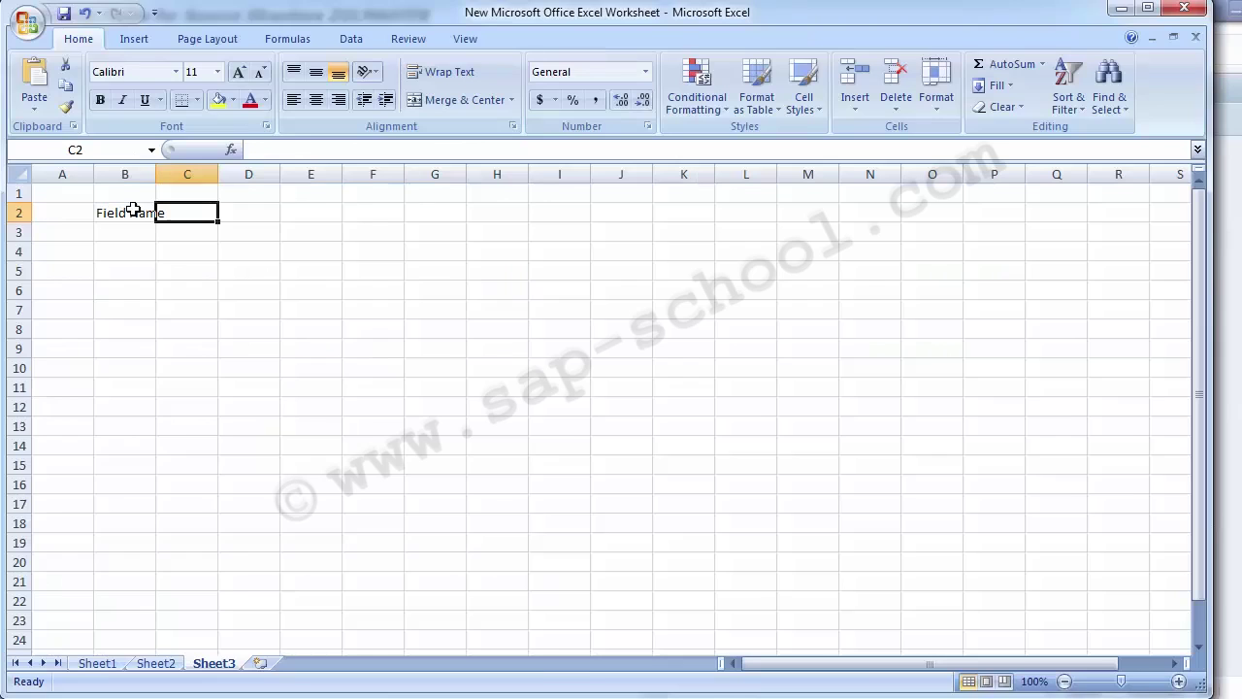
text(Tyoe)
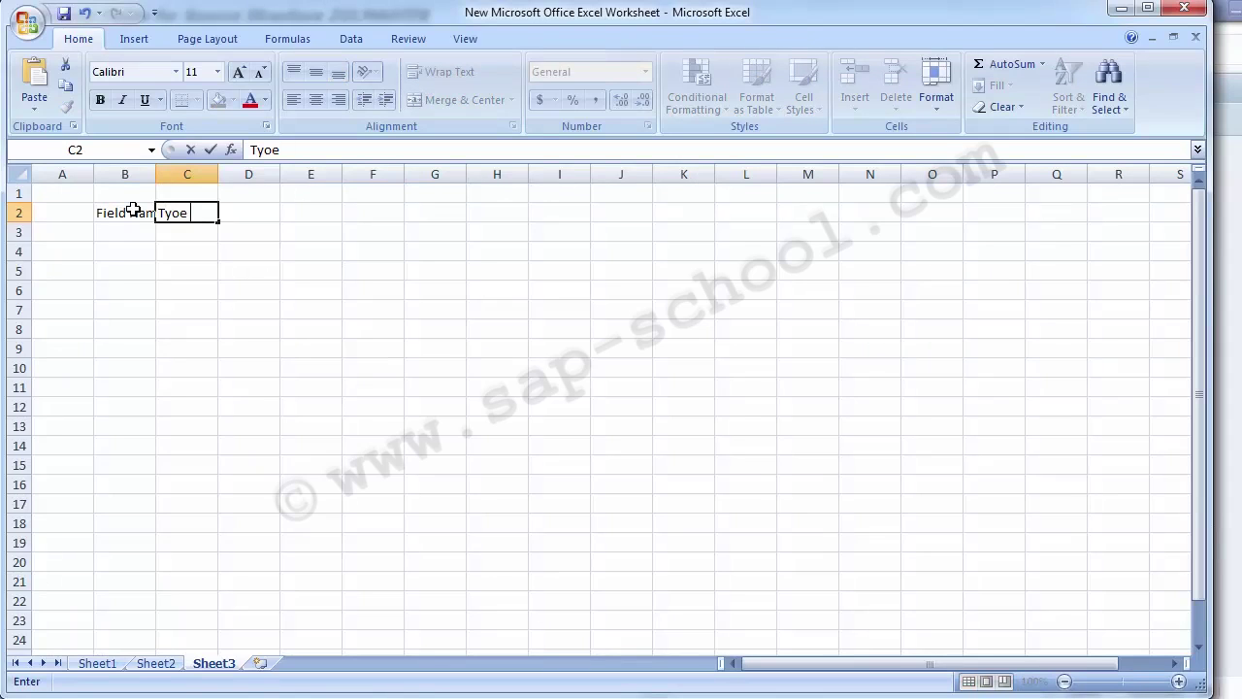
key(BackSpace)
key(BackSpace)
text(pe)
Step: Enter the headers Length in D2 and Description in E2
key(Tab)
text(Le)
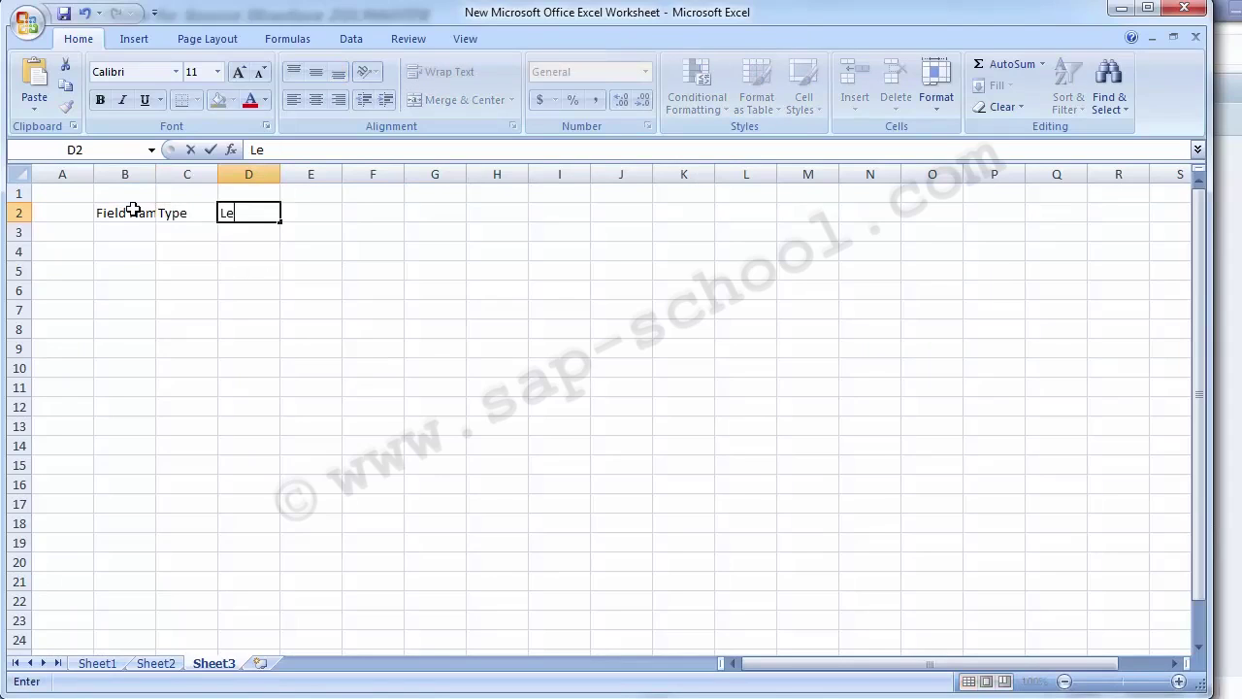
text(ngth)
key(Tab)
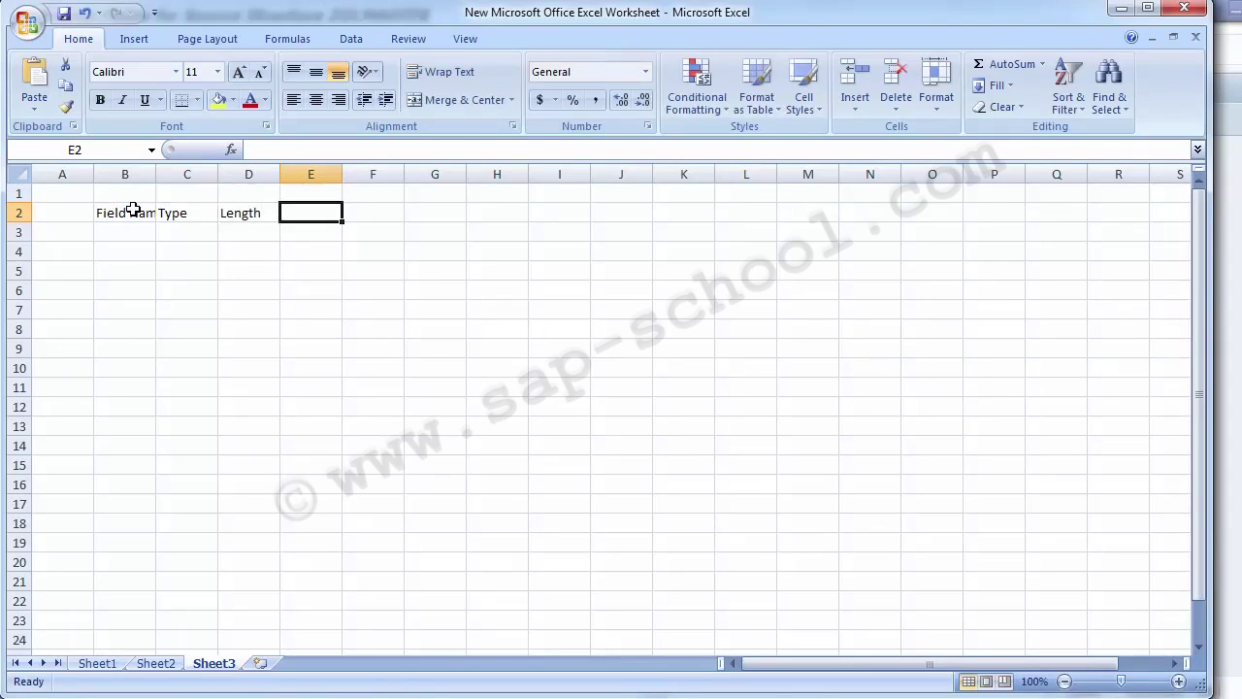
text(Descri)
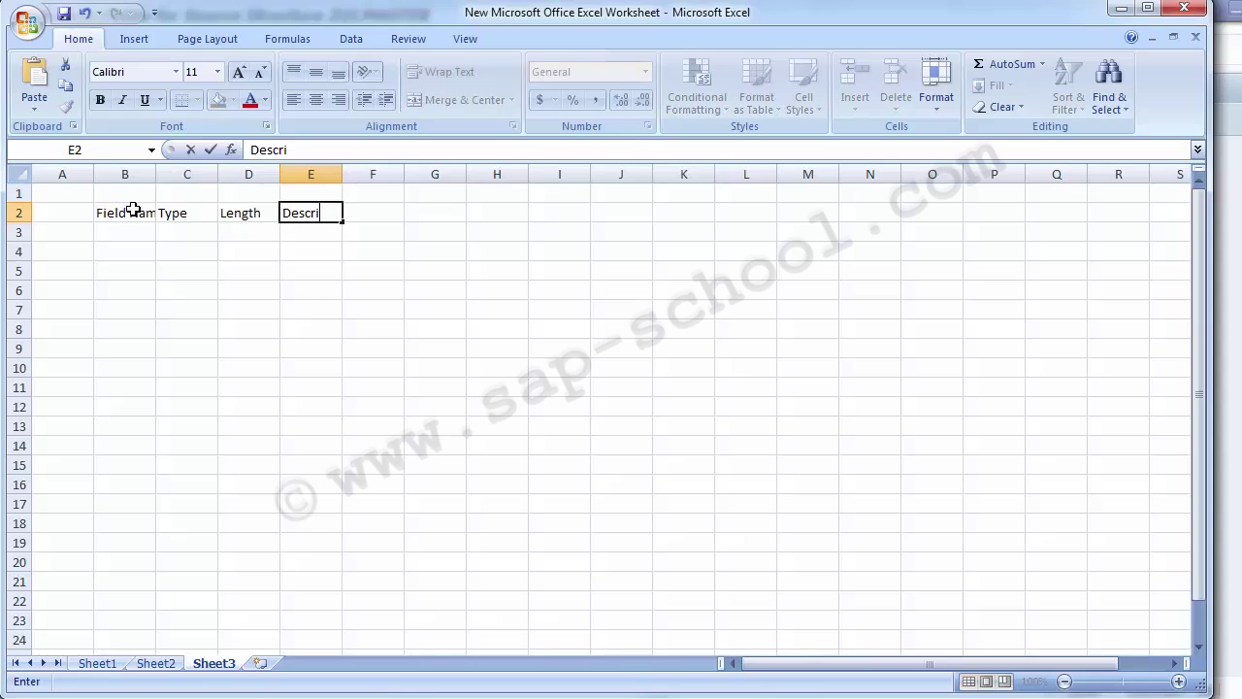
text(ption)
key(Return)
key(Left)
key(Left)
key(Left)
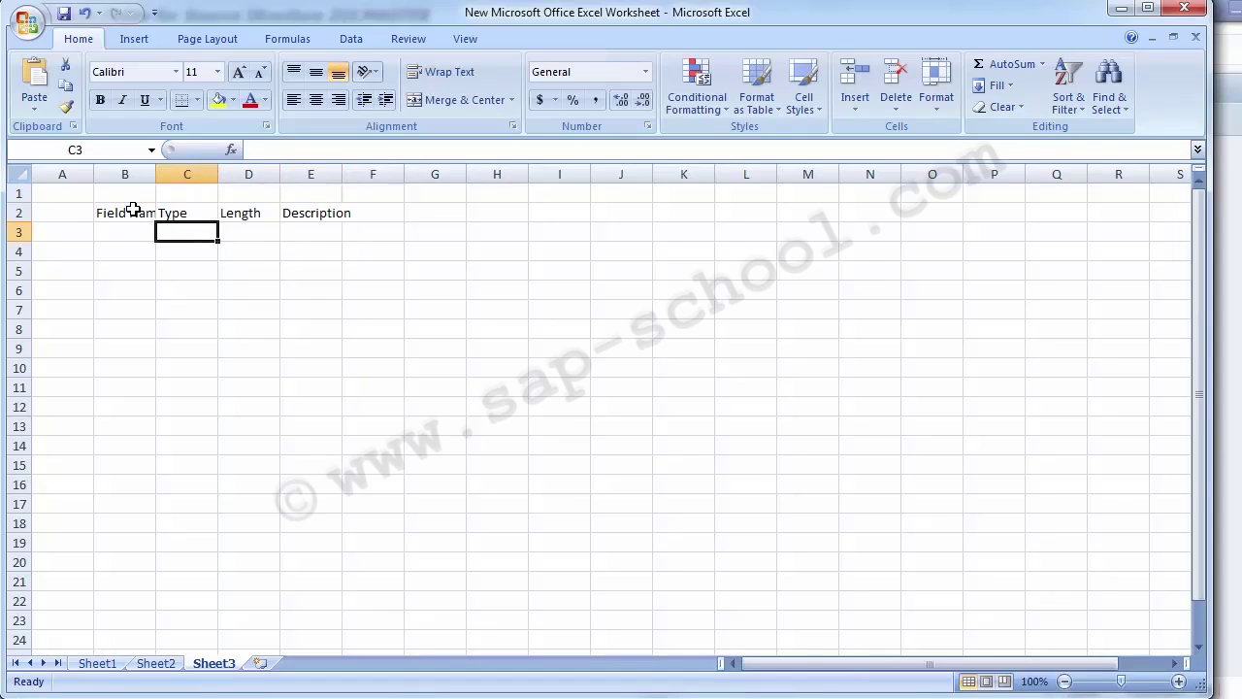
Step: Make the header cells B2:E2 bold and apply all borders to them
click(133, 210)
key(shift+Right)
key(shift+Right)
key(shift+Right)
key(shift+Right)
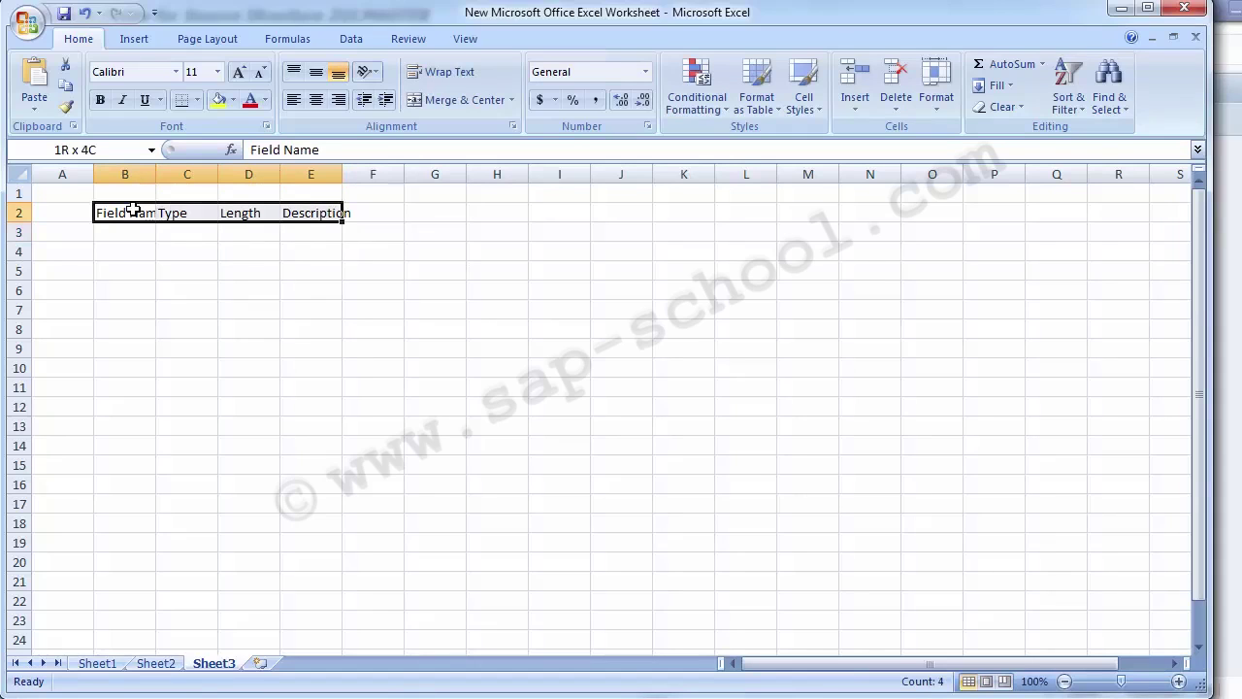
key(shift+Left)
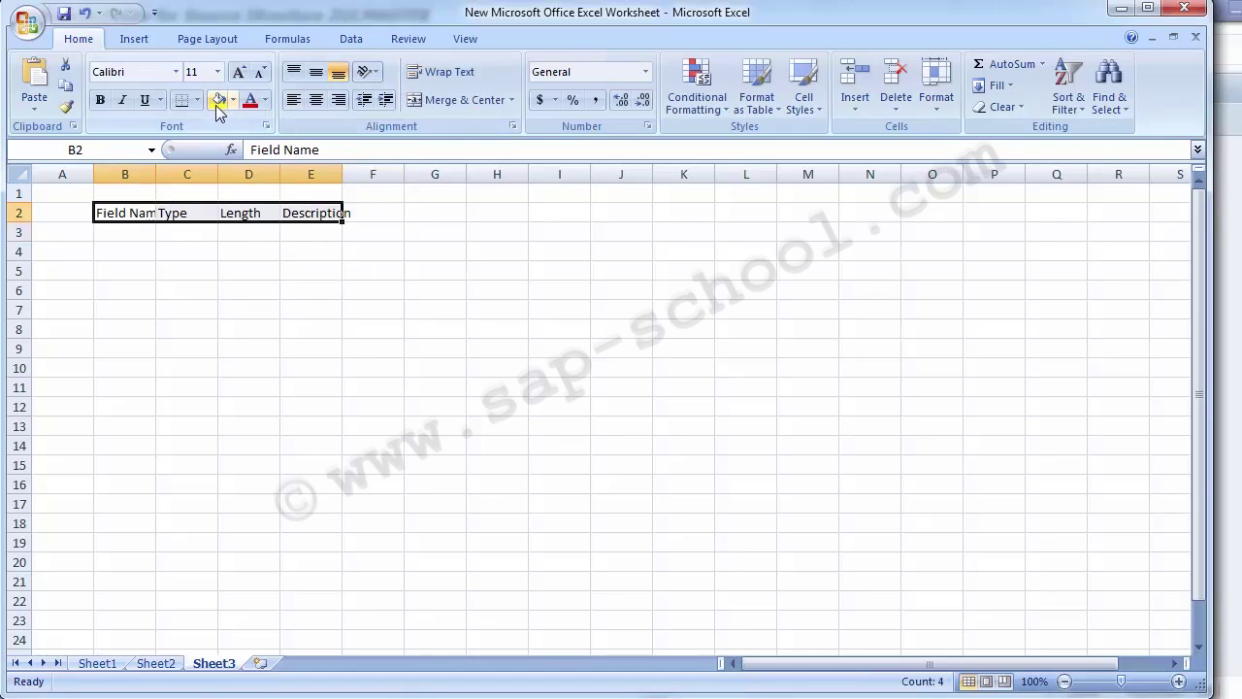
click(99, 100)
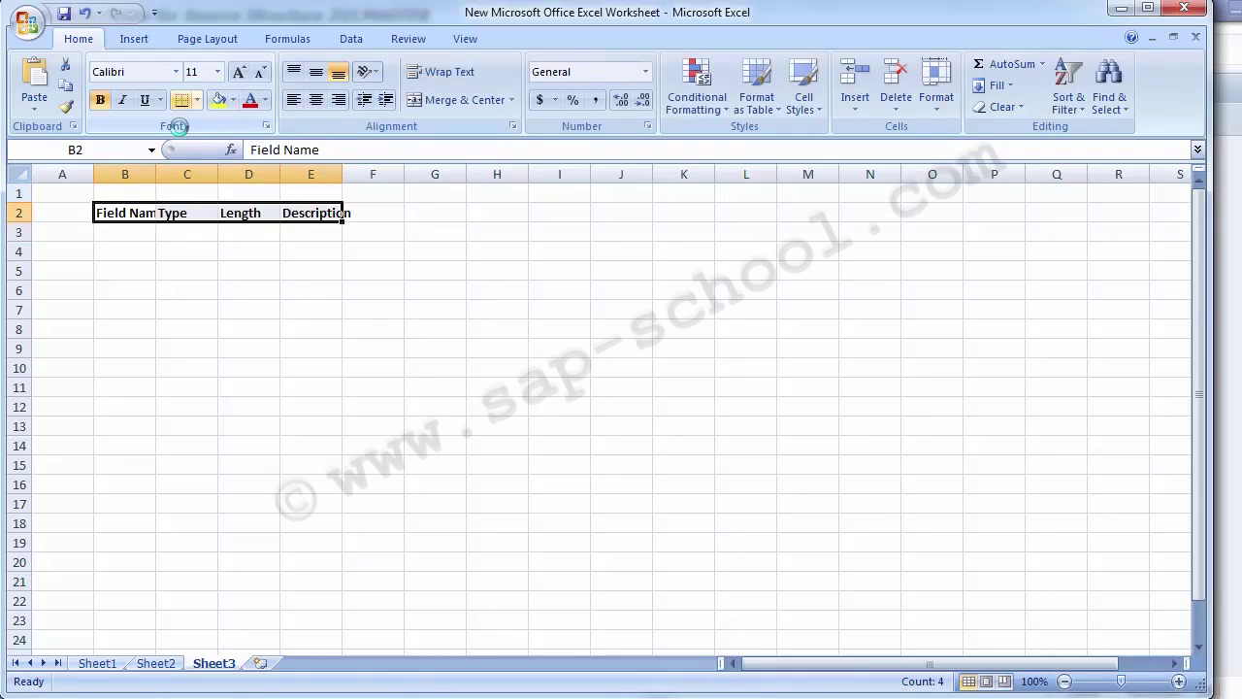
click(197, 100)
click(231, 254)
key(Down)
key(Down)
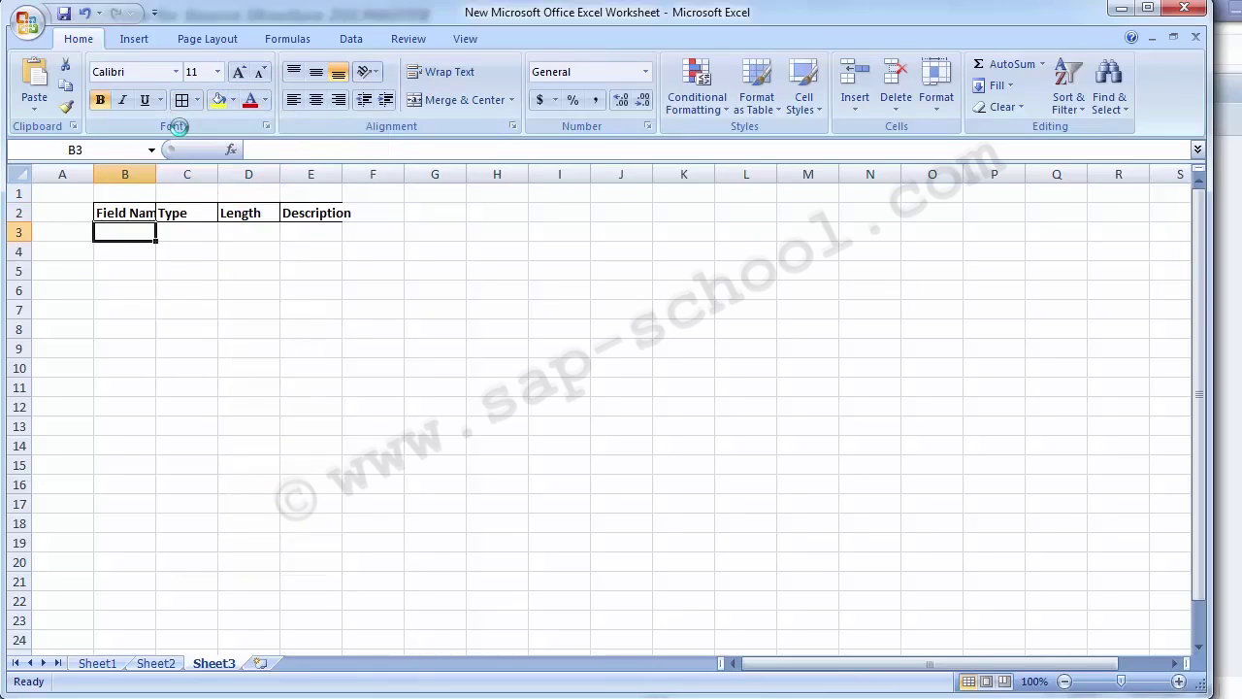
Step: Switch to SAP, leave the source field maintenance and display the object overview as a list showing the target fields
key(alt+Tab)
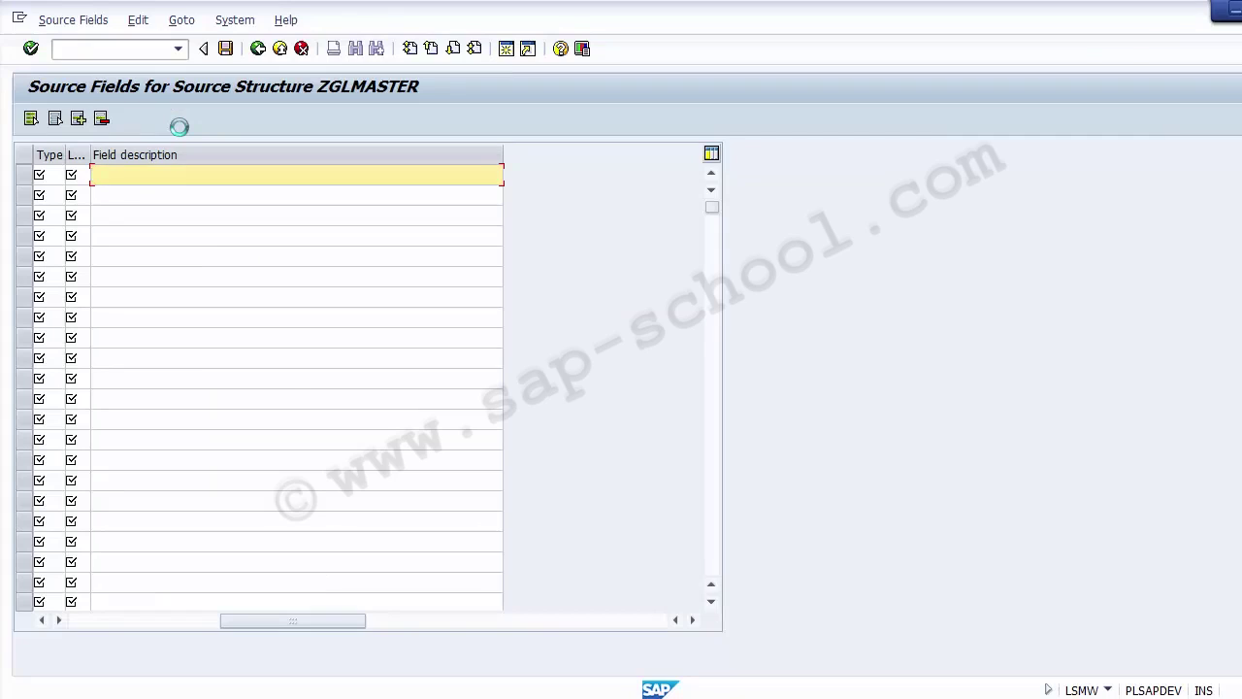
key(ctrl+s)
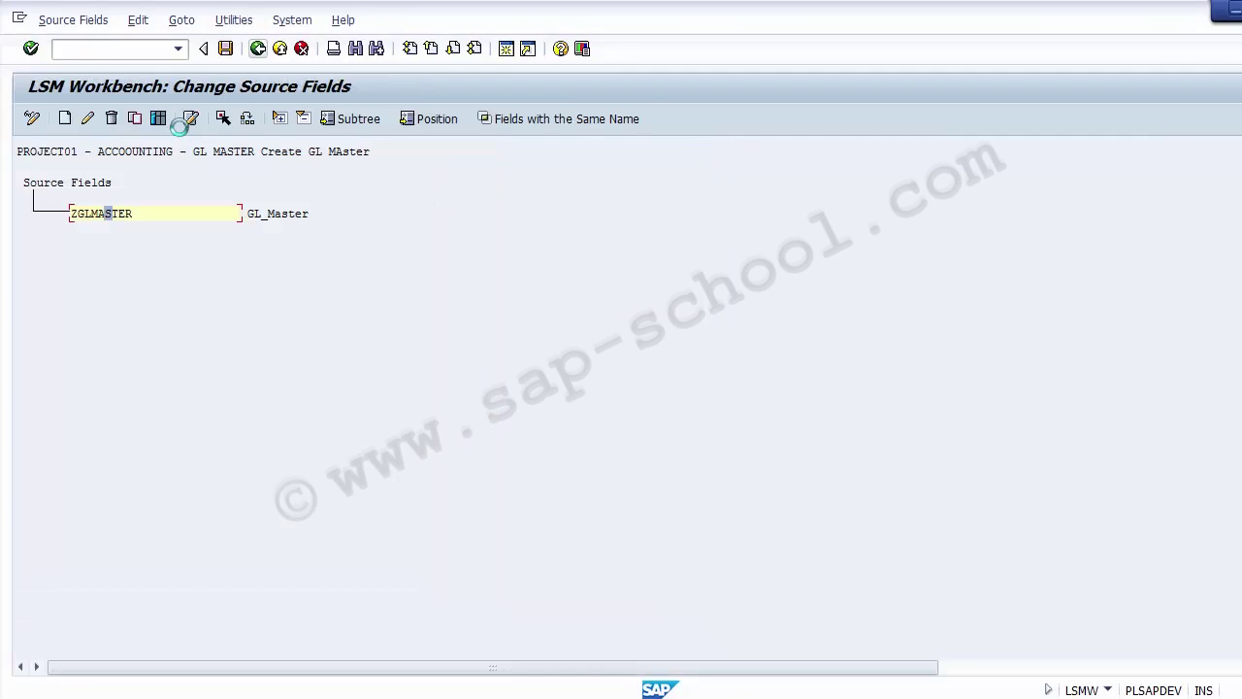
key(F3)
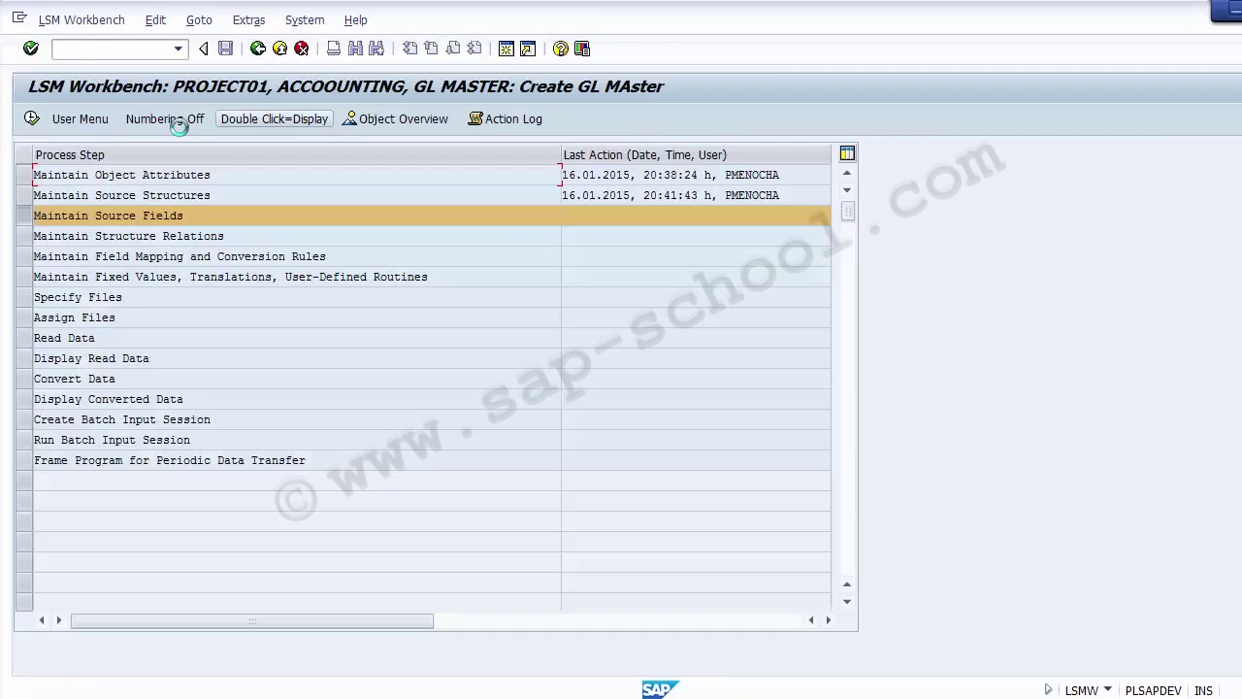
click(397, 119)
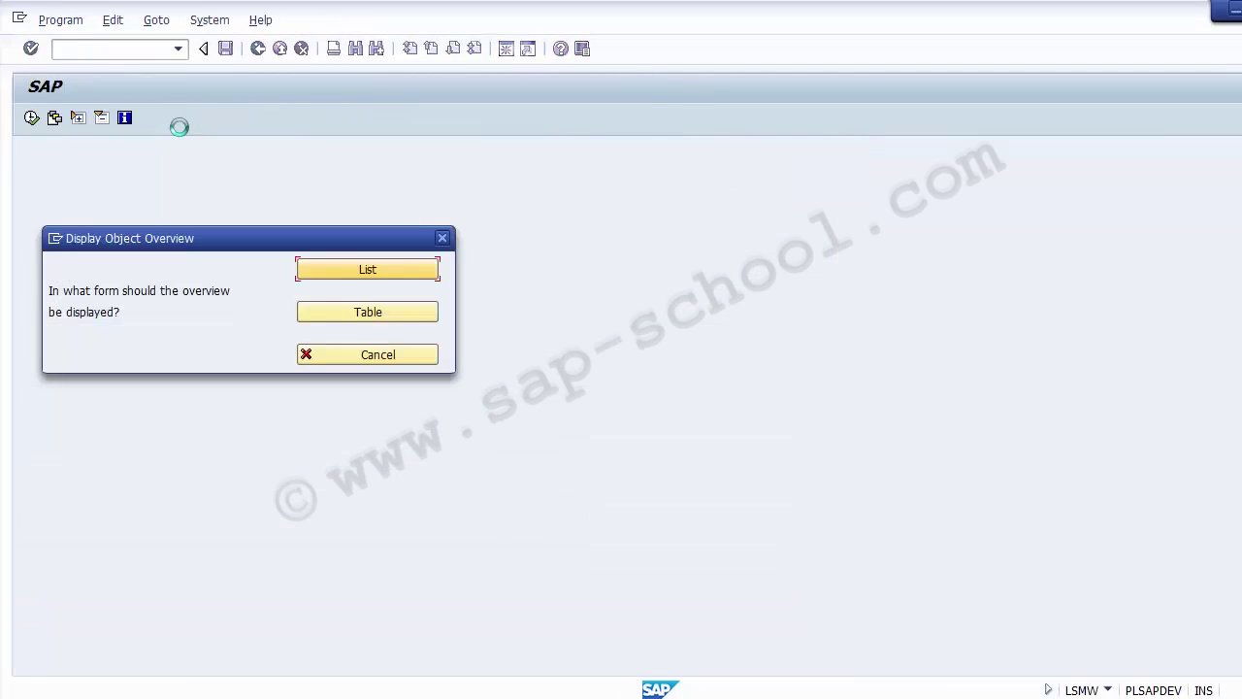
key(Return)
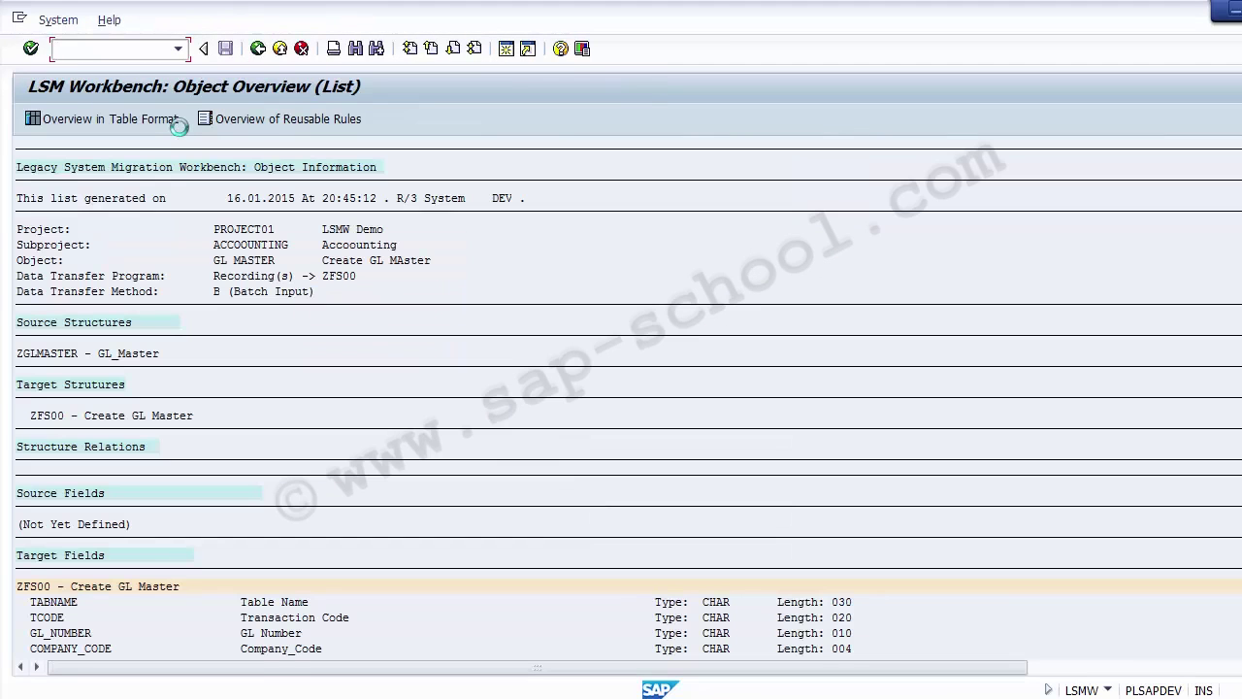
text(CK40N)
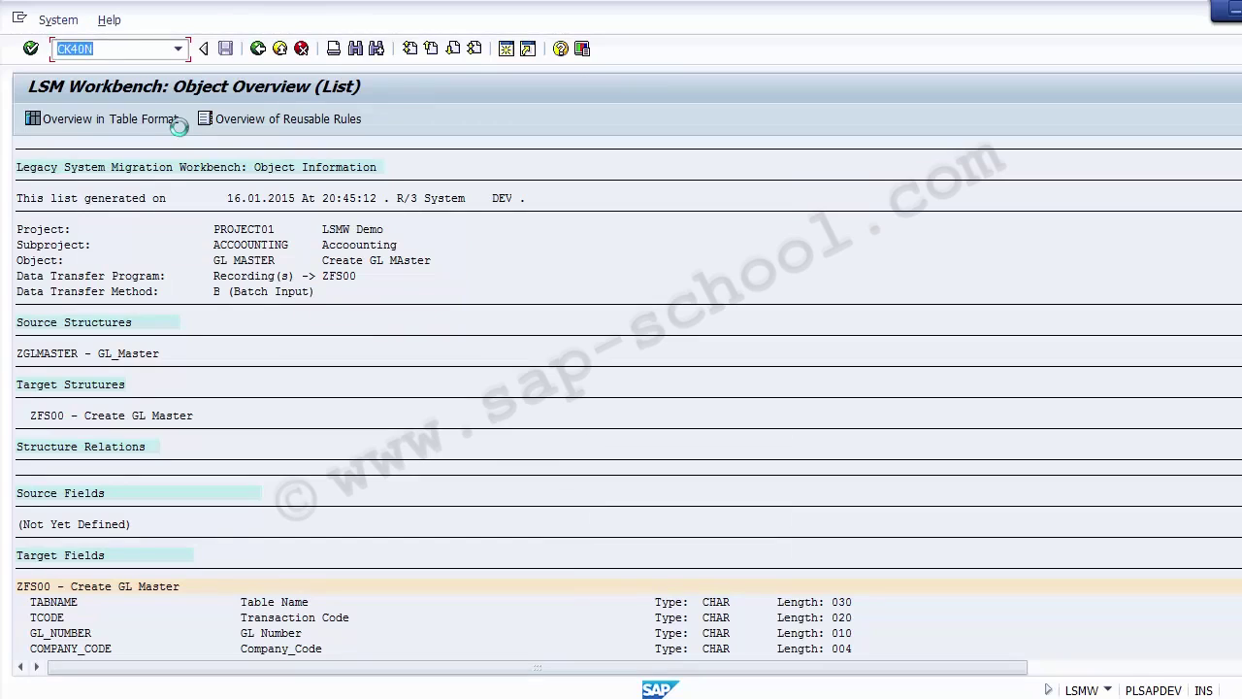
key(Page_Down)
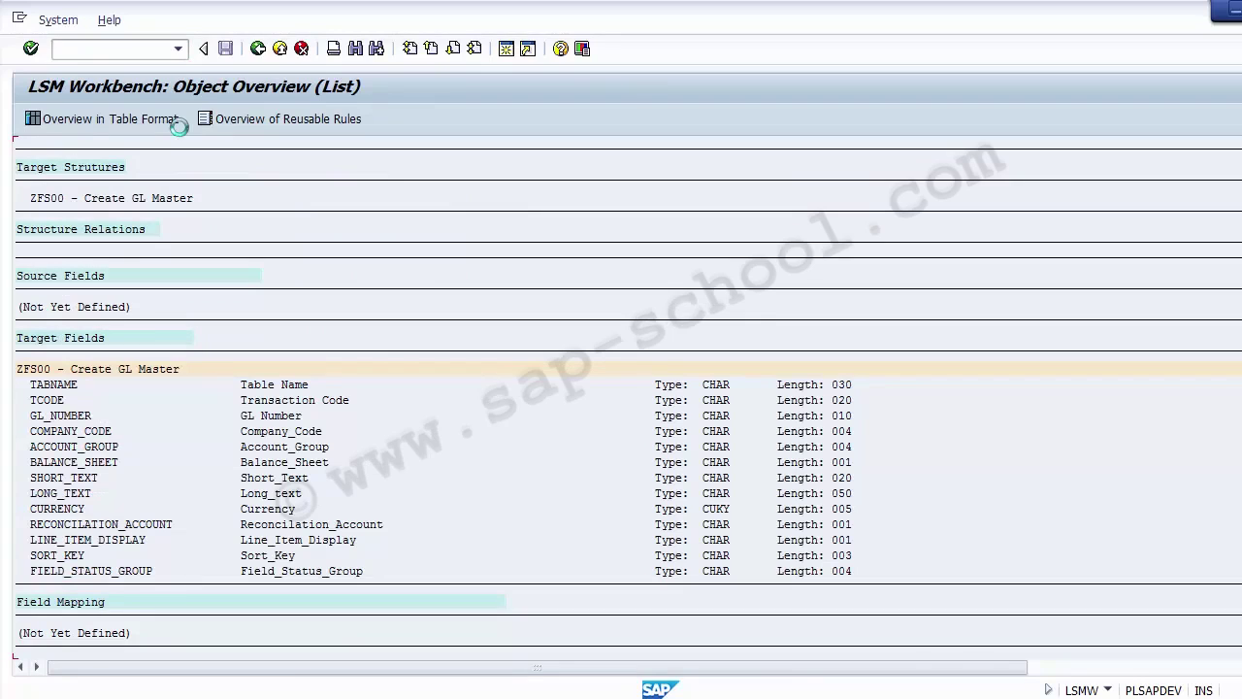
Step: Copy the target field names GL_NUMBER through FIELD_STATUS_GROUP into Excel from B4 and fit column B to its contents
key(Down)
key(alt+Tab)
key(alt+Tab)
key(ctrl+y)
drag(32, 415, 177, 572)
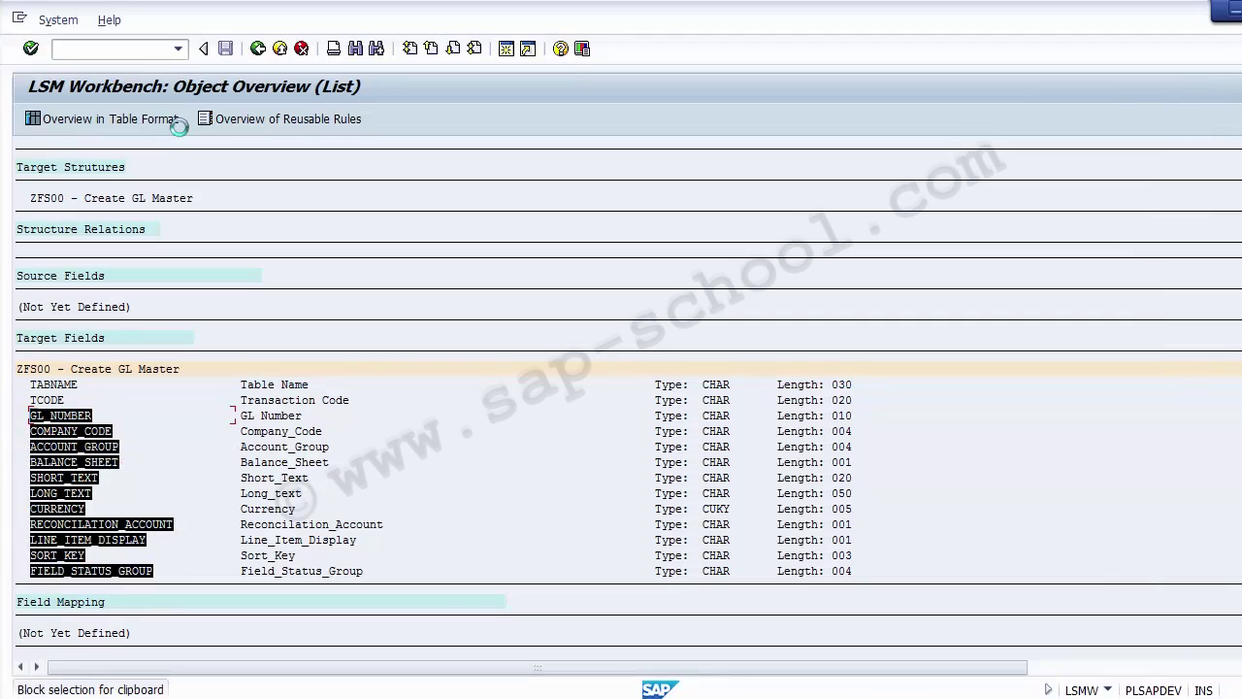
key(ctrl+c)
key(alt+Tab)
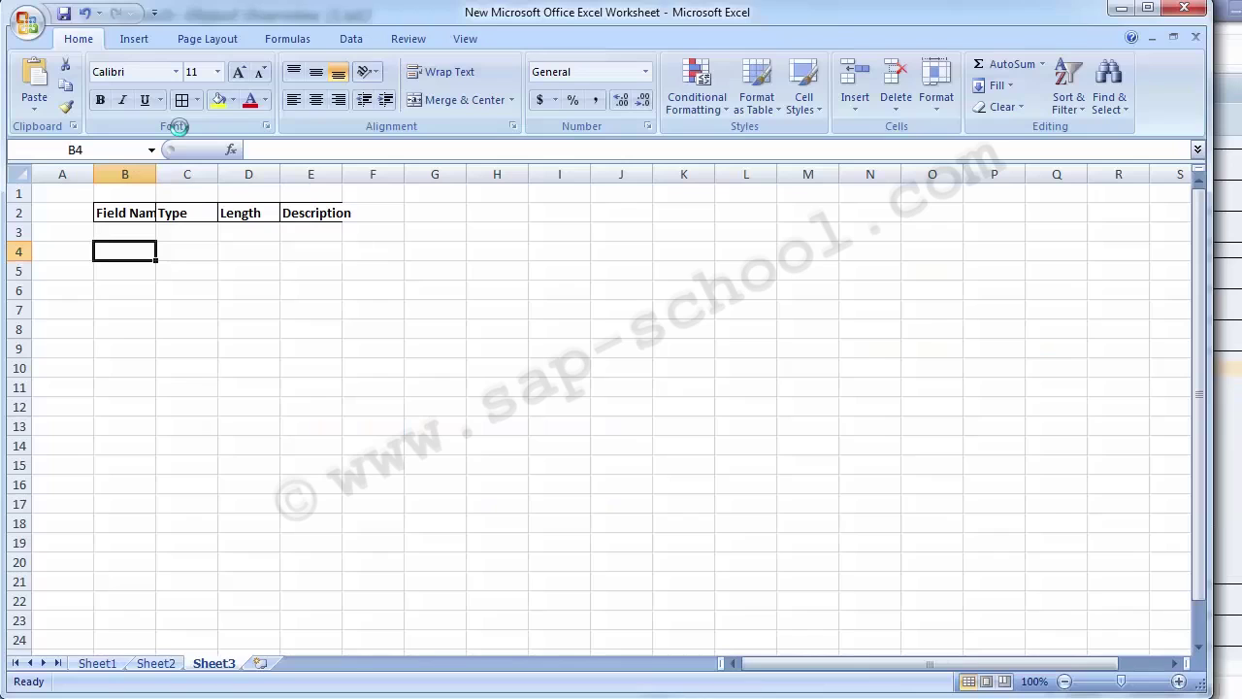
key(ctrl+v)
double_click(156, 173)
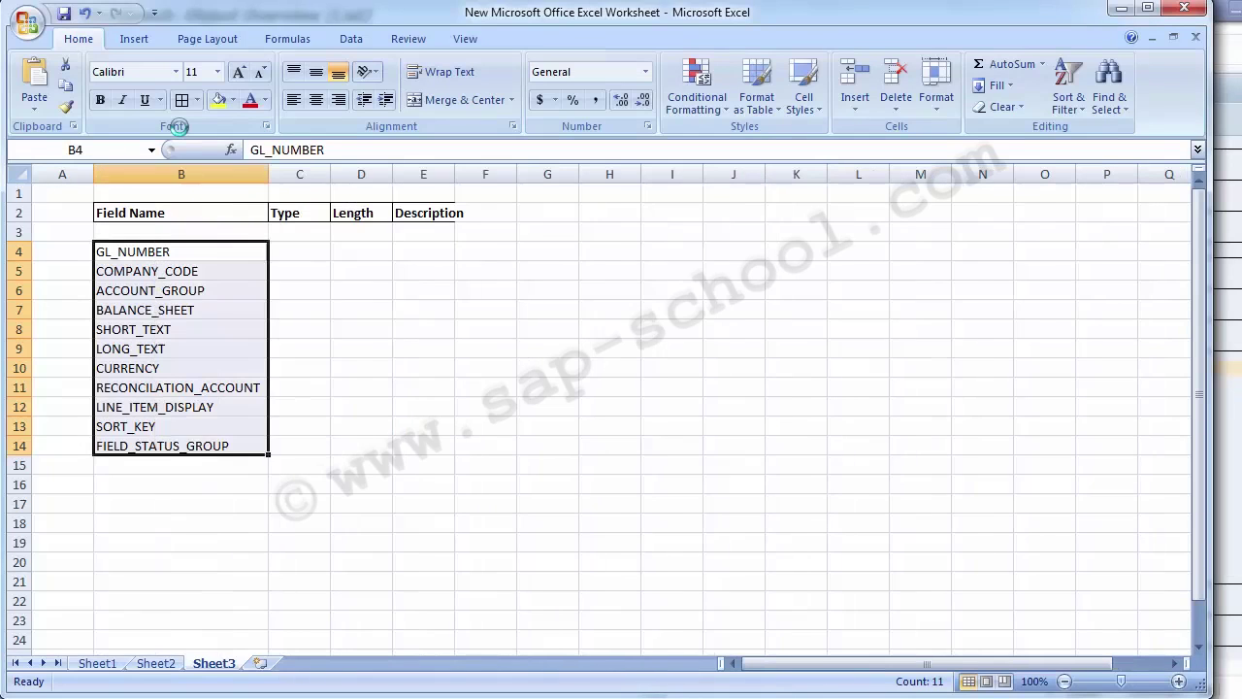
Step: Switch back to SAP and redisplay the object overview as a list showing the target fields
key(Right)
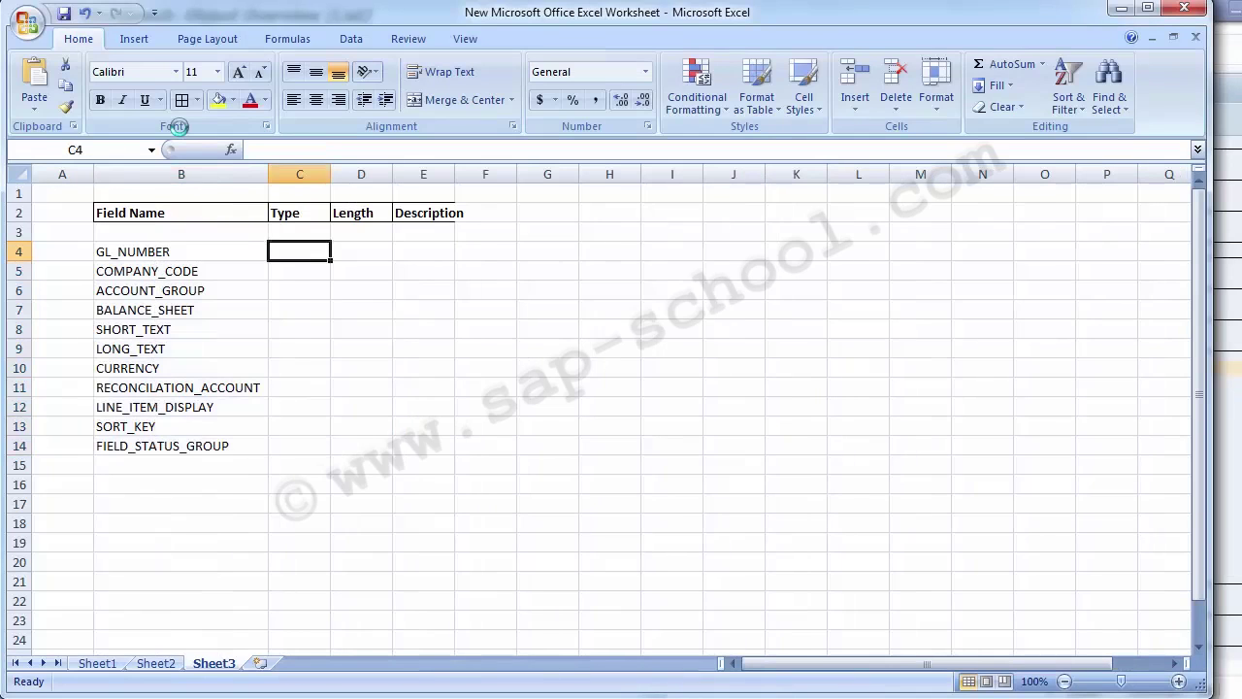
key(alt+Tab)
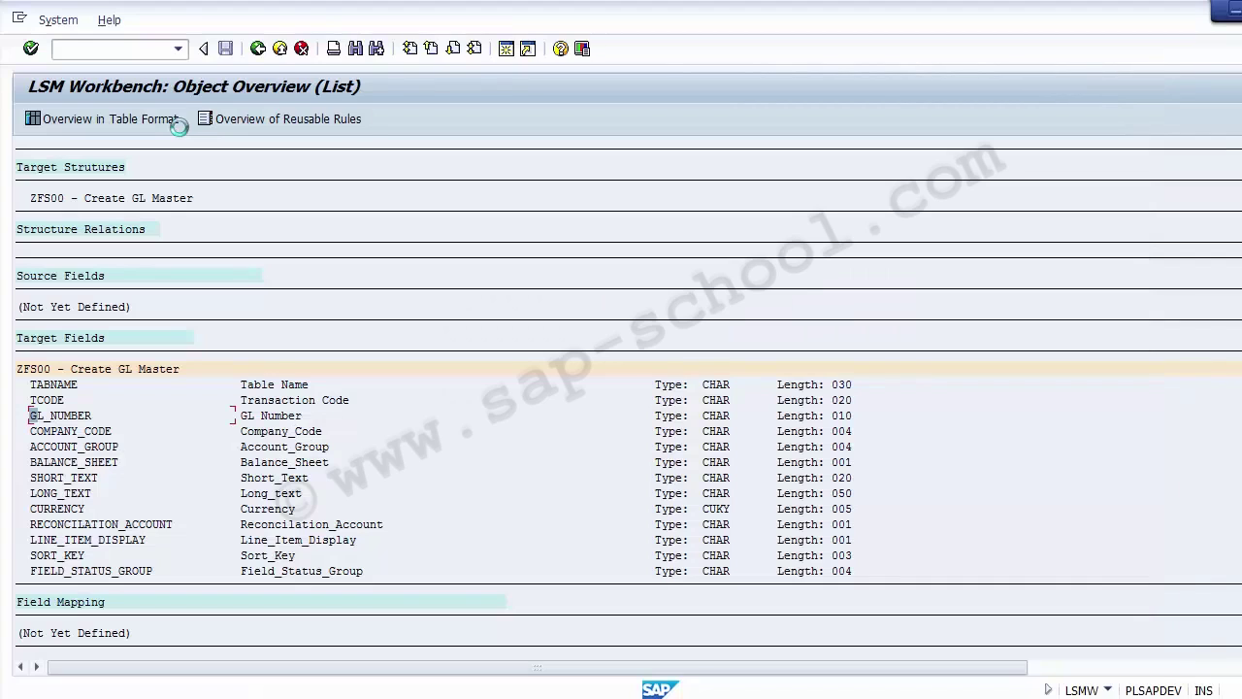
key(F3)
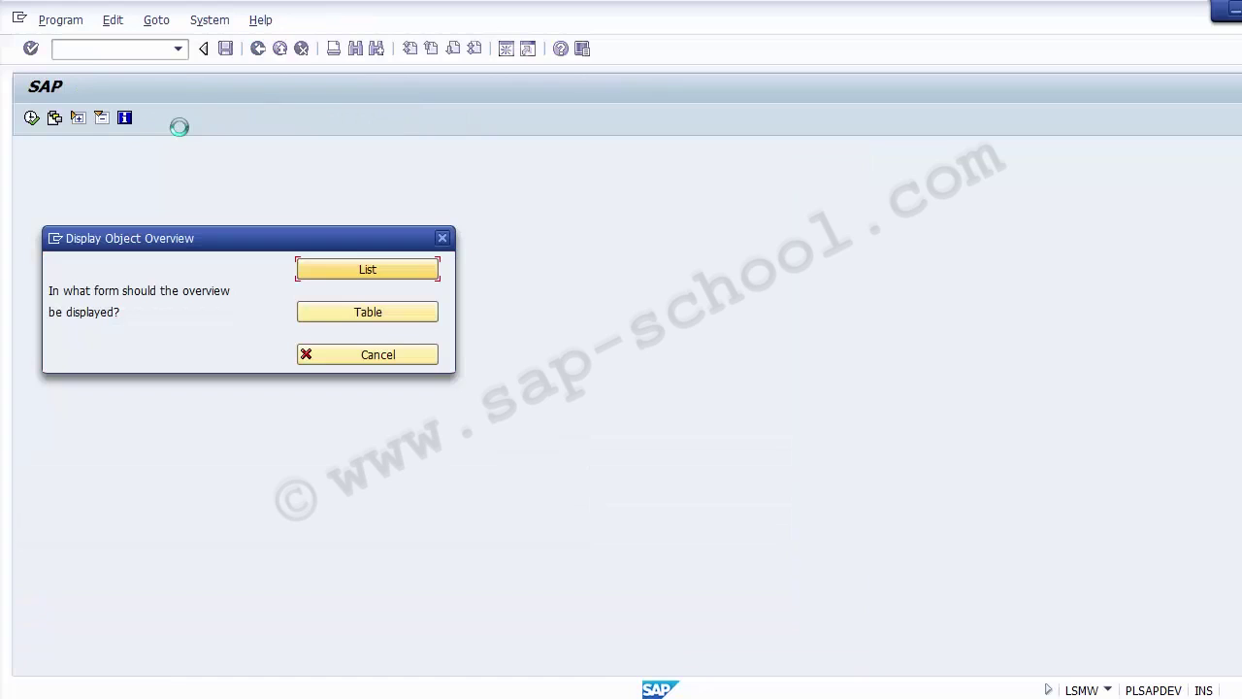
key(Return)
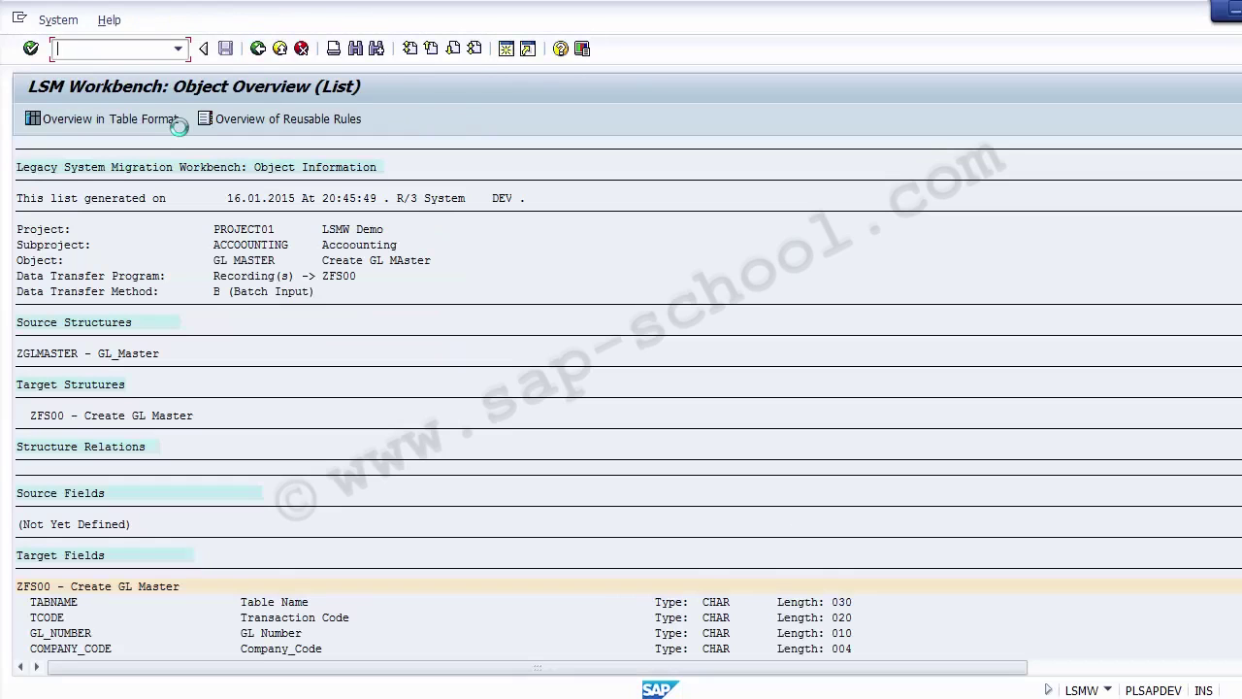
scroll(179, 126, down, 5)
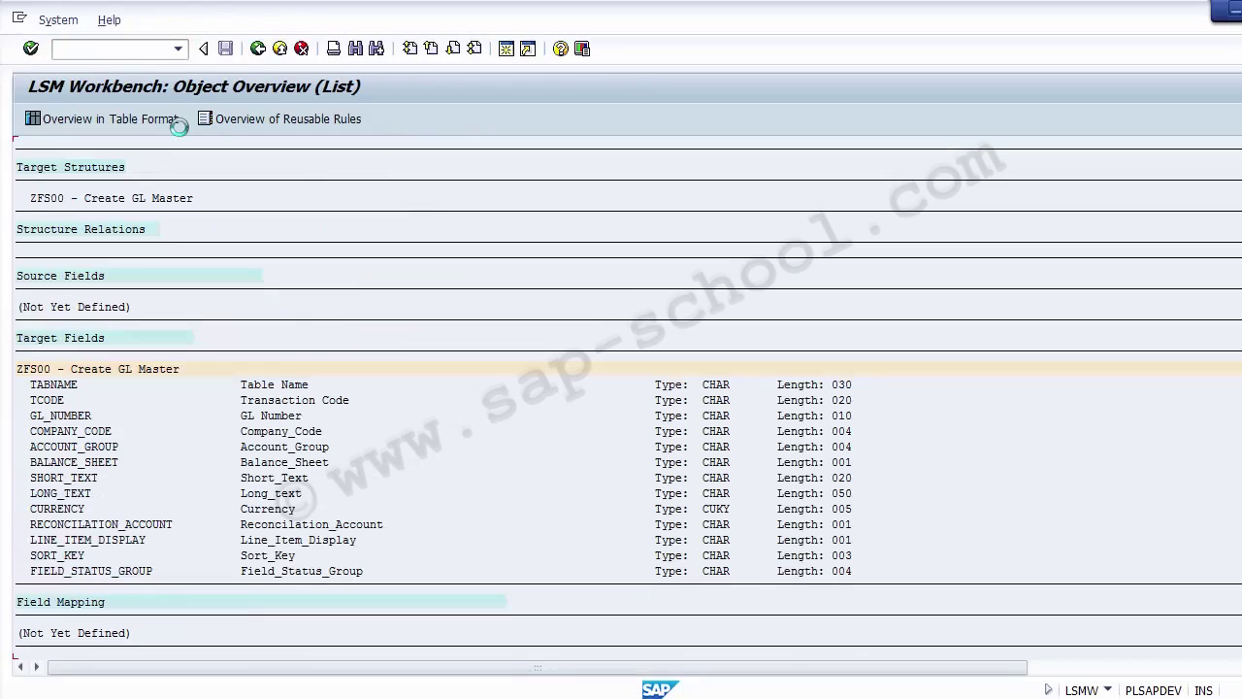
click(47, 385)
click(47, 400)
click(52, 447)
click(60, 509)
click(34, 384)
key(ctrl+y)
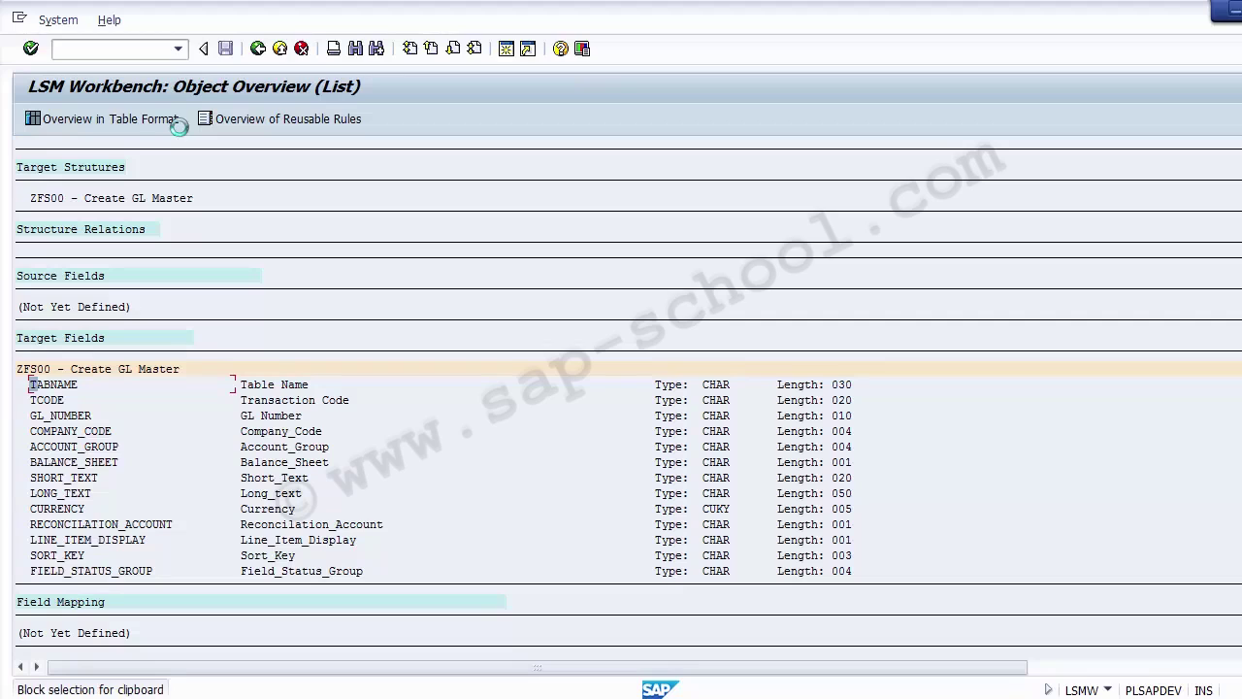
drag(30, 415, 174, 571)
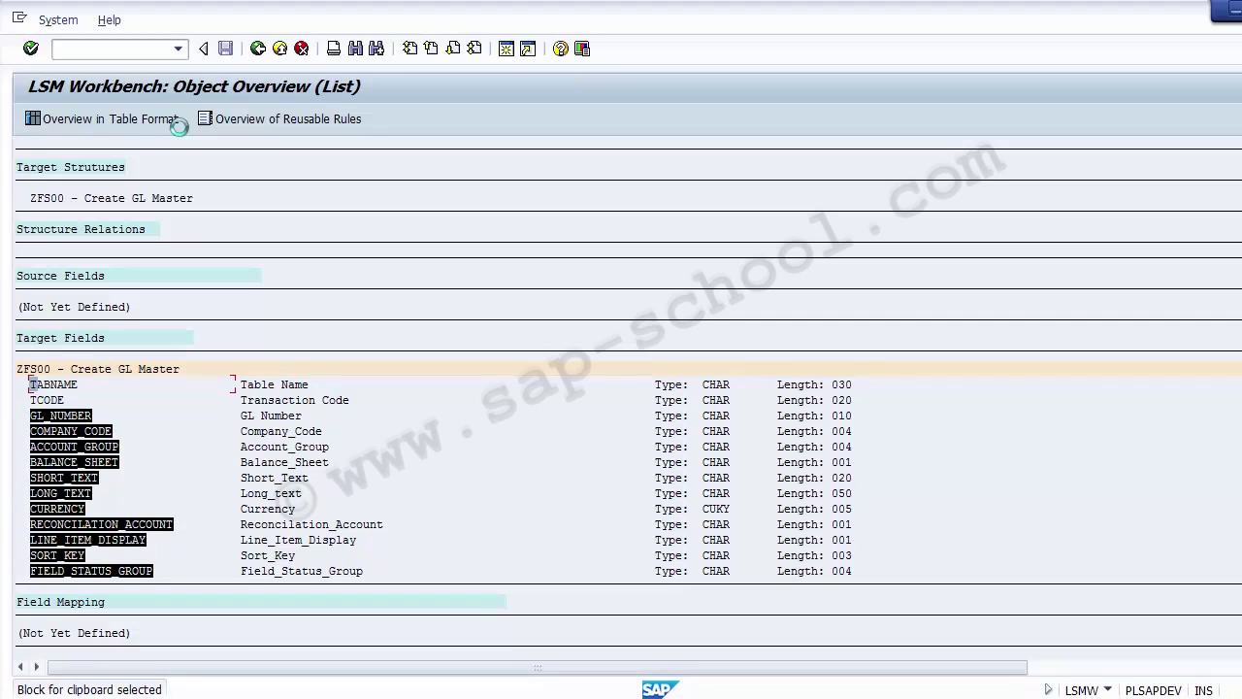
click(482, 476)
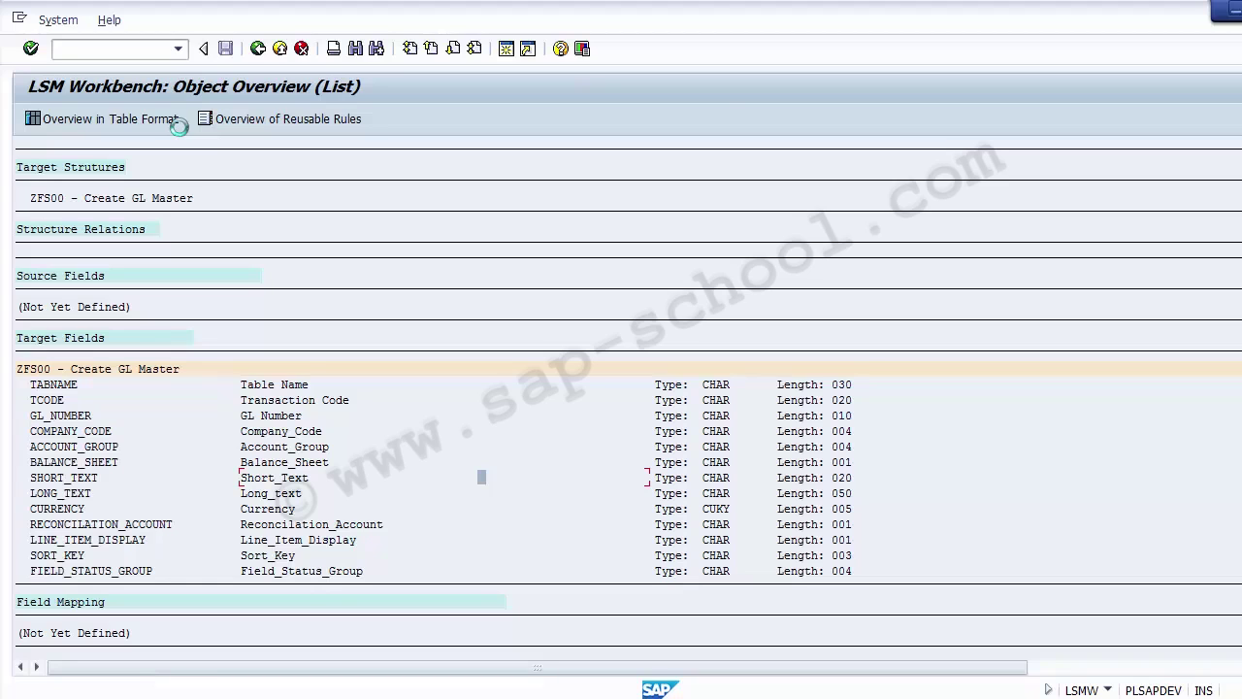
Step: Copy the descriptions of target fields GL_NUMBER through FIELD_STATUS_GROUP from the overview into Excel from E4
key(ctrl+y)
drag(241, 415, 382, 571)
key(ctrl+c)
key(alt+Tab)
key(Right)
key(Right)
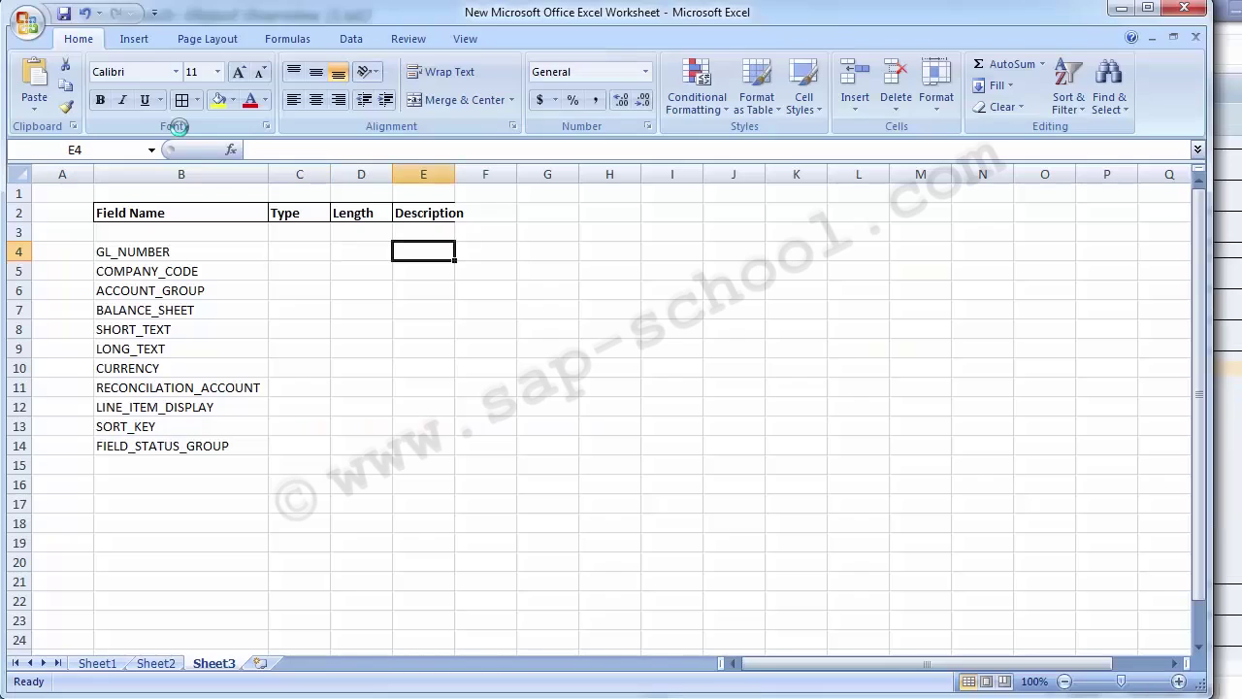
key(ctrl+v)
Step: Copy the types of all target fields from TABNAME through FIELD_STATUS_GROUP in SAP into Excel from C4
key(alt+Tab)
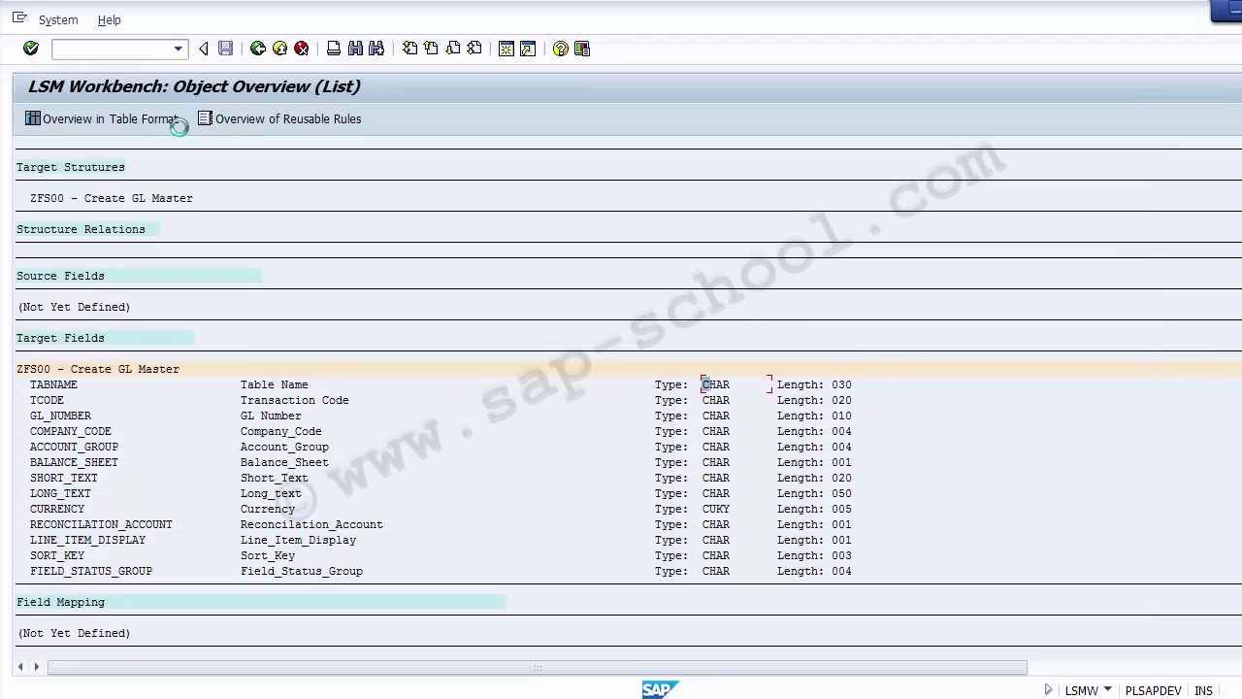
key(ctrl+y)
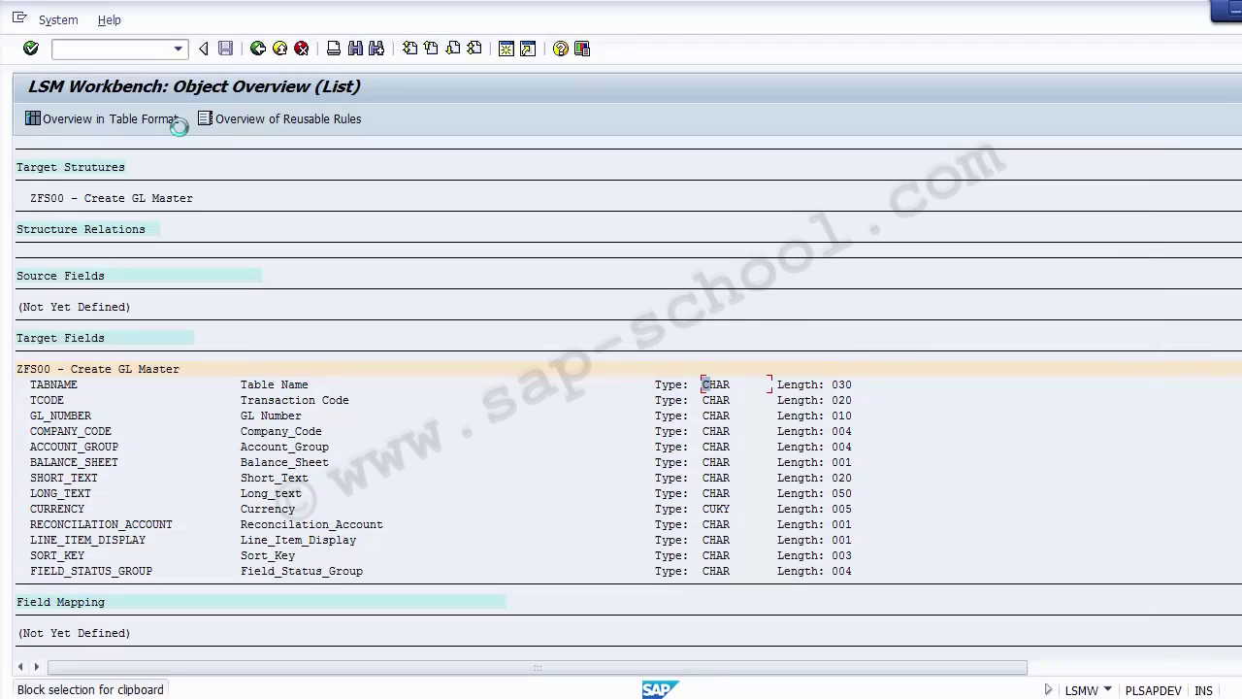
drag(704, 384, 729, 572)
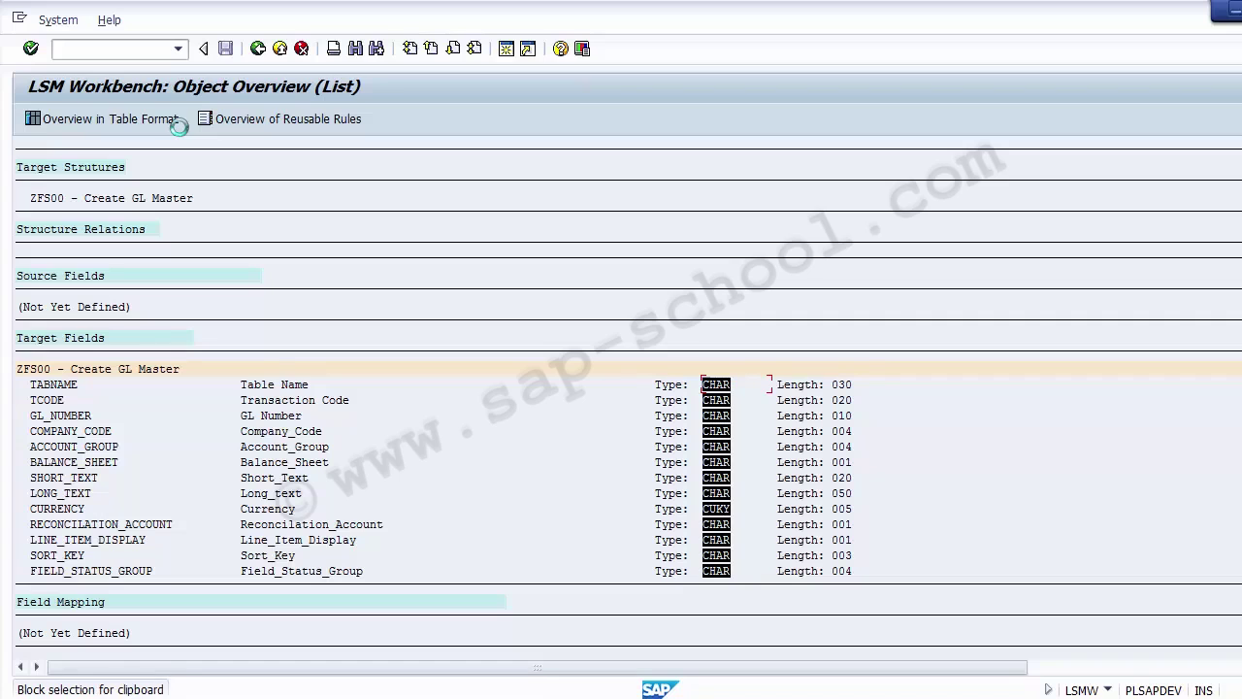
key(ctrl+c)
key(alt+Tab)
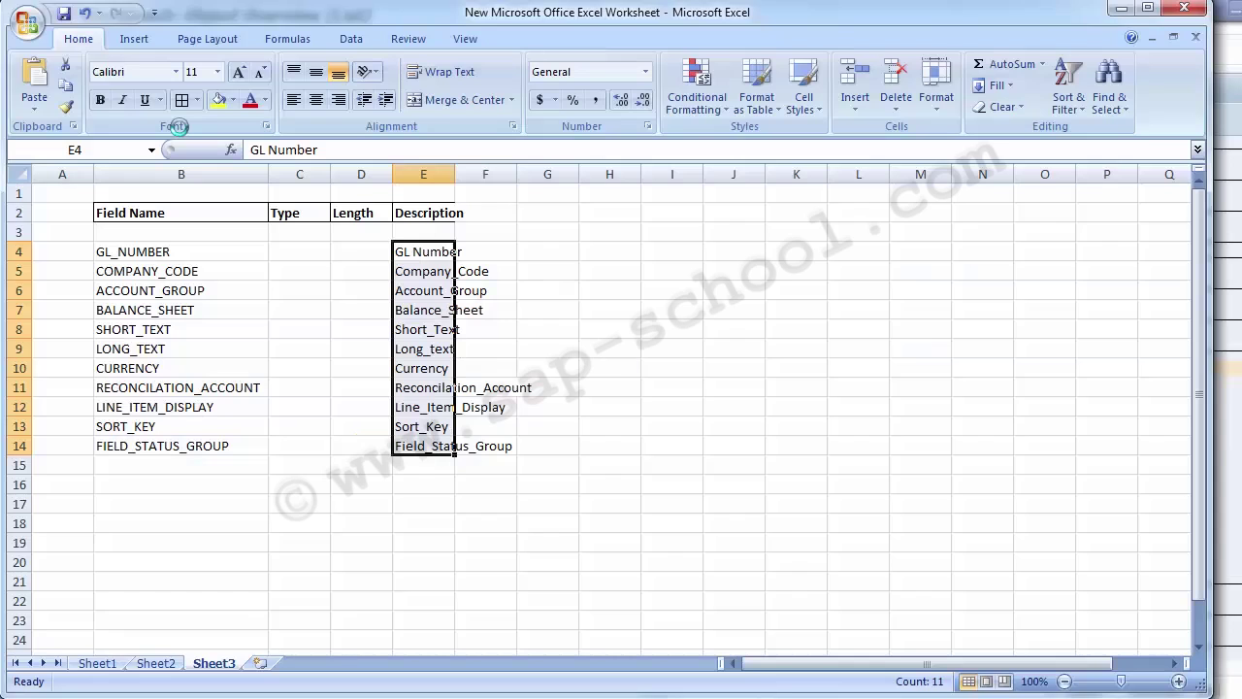
key(Left)
key(Left)
key(ctrl+v)
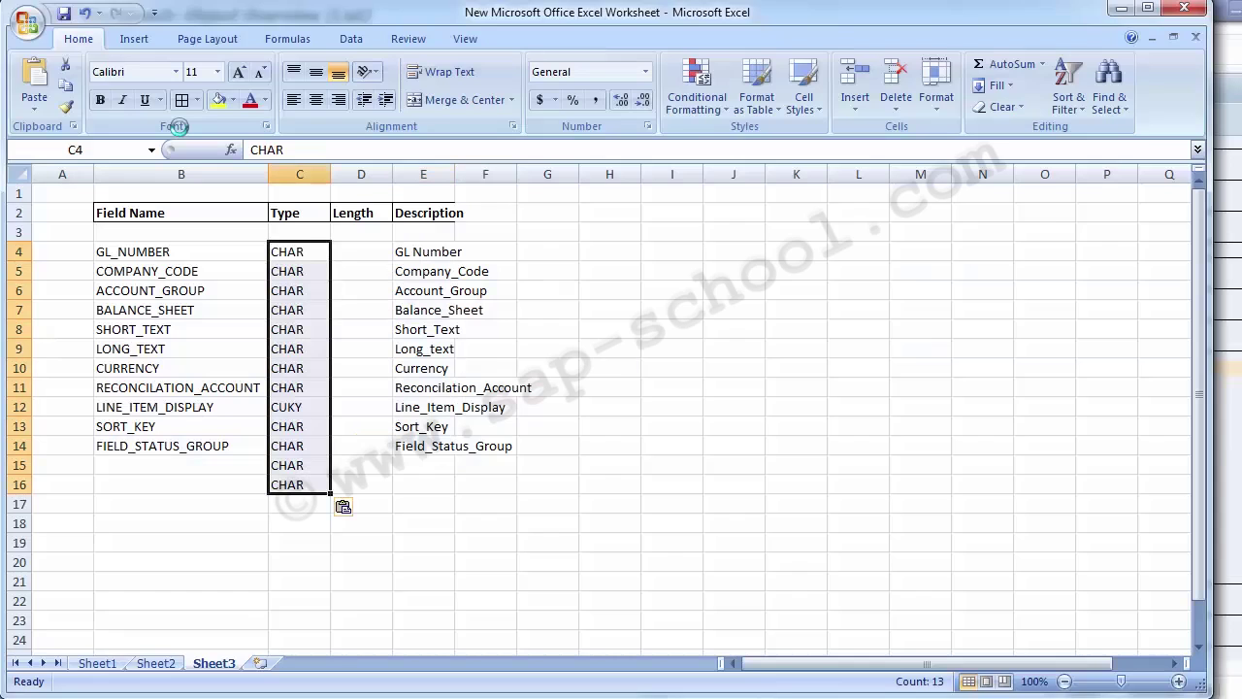
Step: Copy only the types of GL_NUMBER through FIELD_STATUS_GROUP from SAP and paste them over the Type column from C4 in Excel
key(alt+Tab)
key(alt+Tab)
key(alt+Tab)
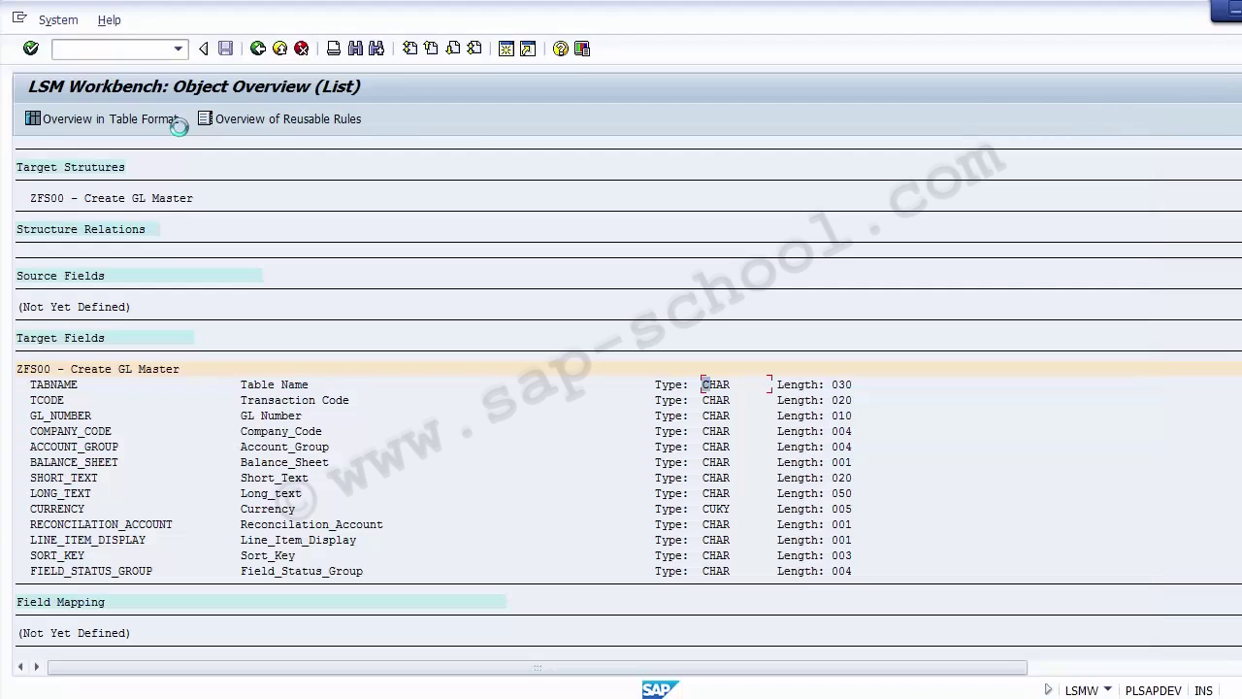
key(Down)
key(Down)
key(ctrl+y)
drag(704, 416, 728, 571)
key(ctrl+c)
key(alt+Tab)
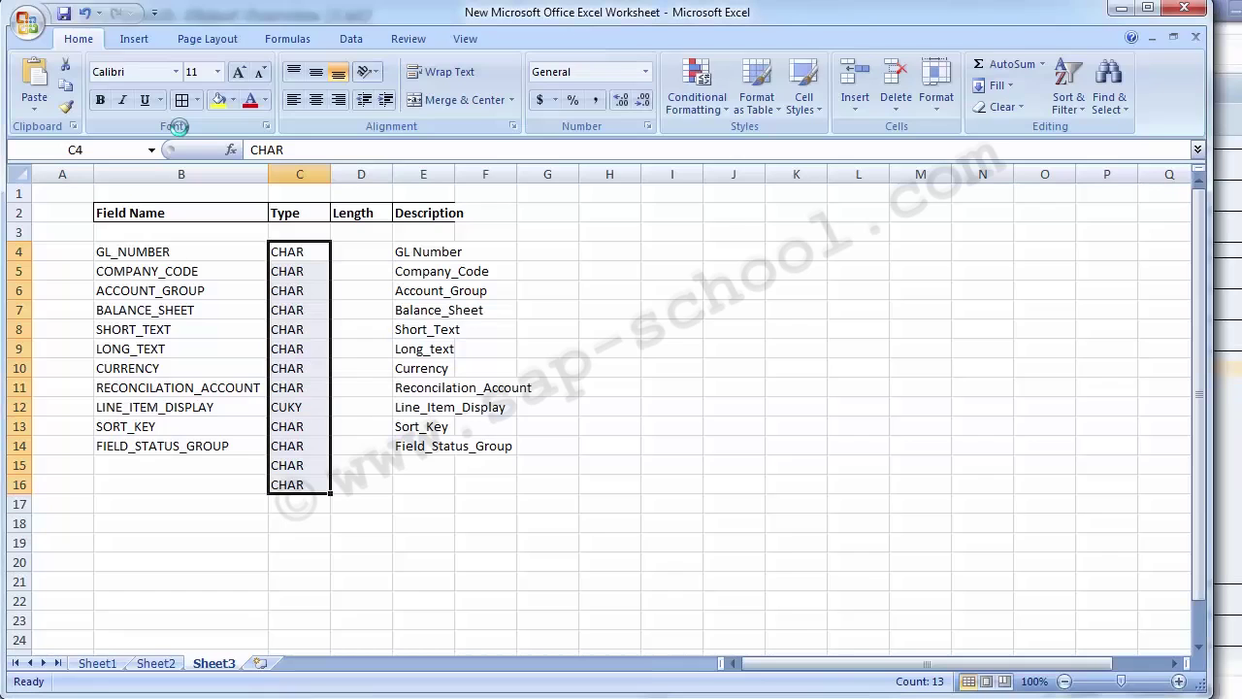
key(ctrl+v)
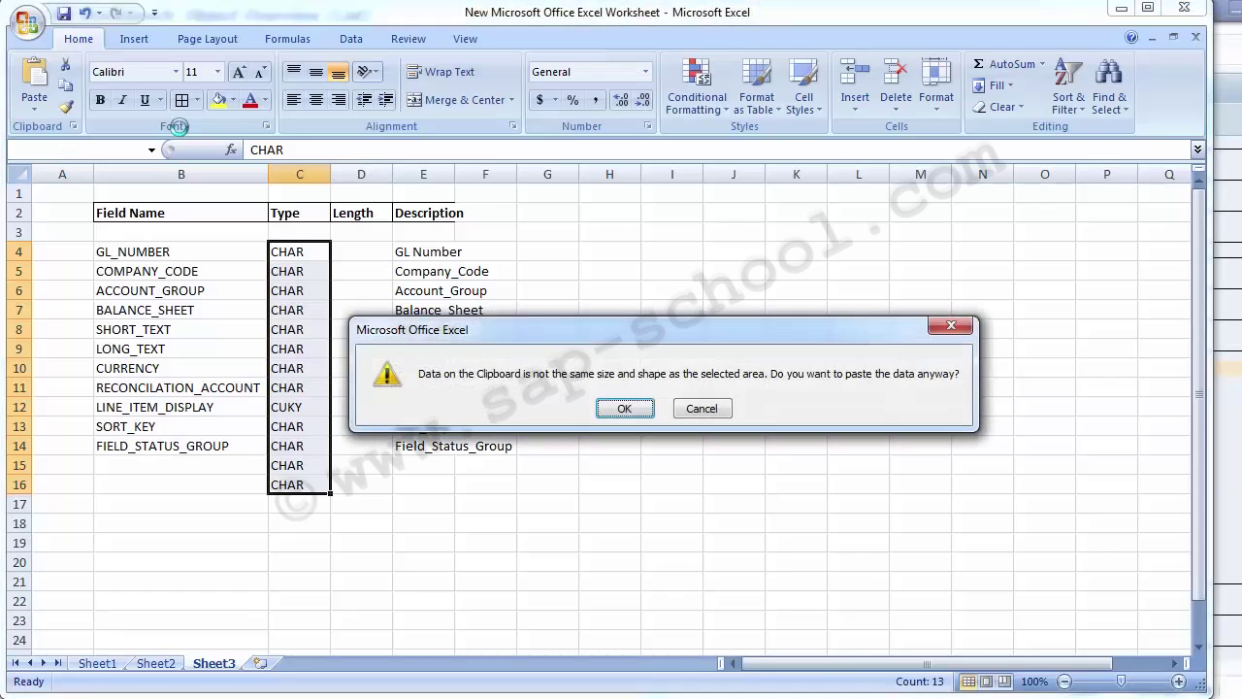
key(Return)
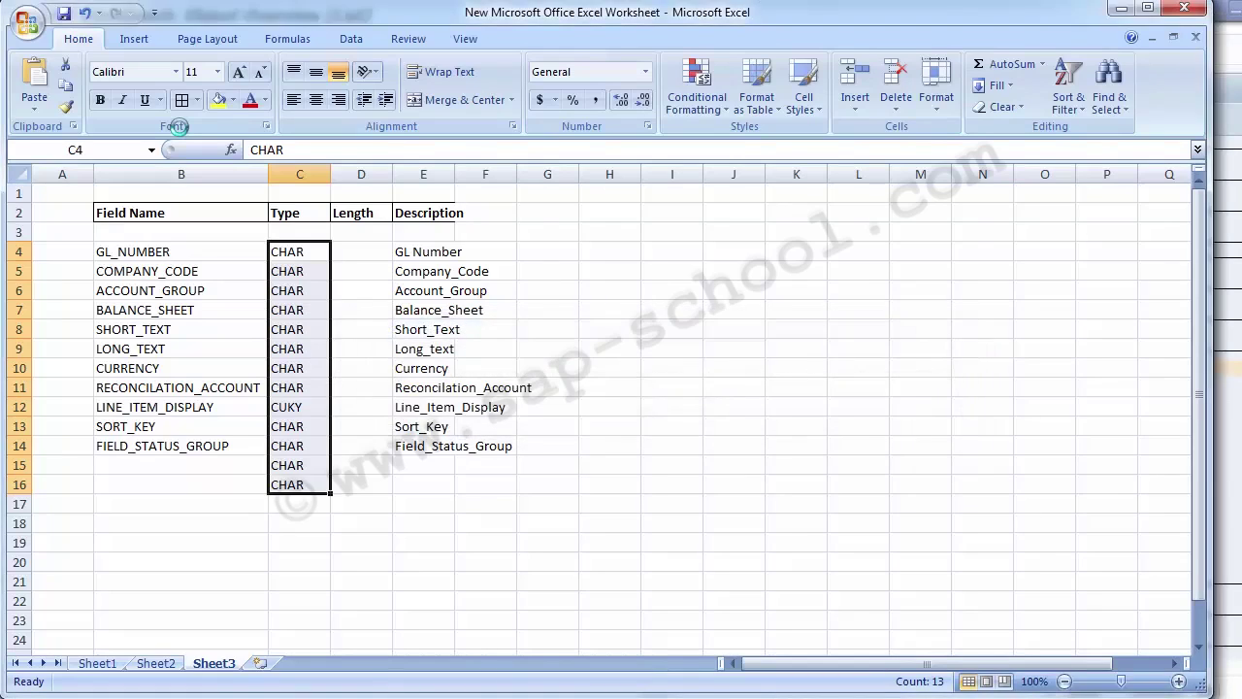
key(ctrl+v)
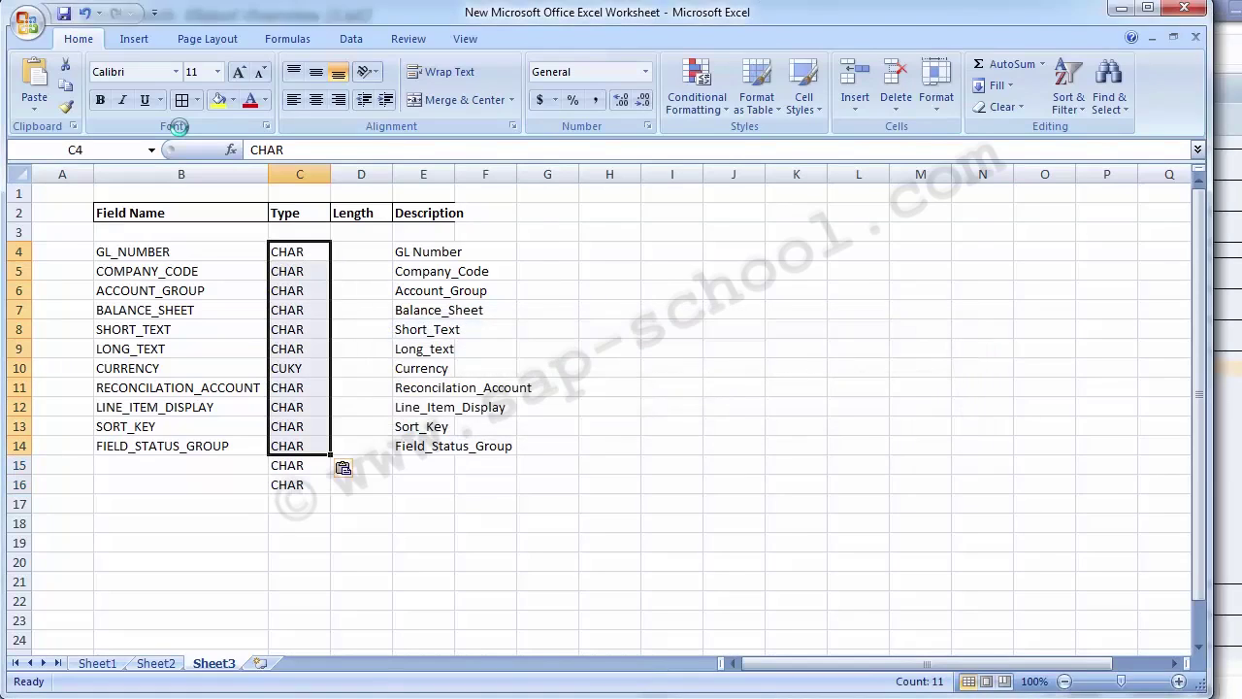
Step: Clear the surplus type entries in C15:C16 and paste the copied types again from C4
key(ctrl+Down)
key(Up)
key(shift+Down)
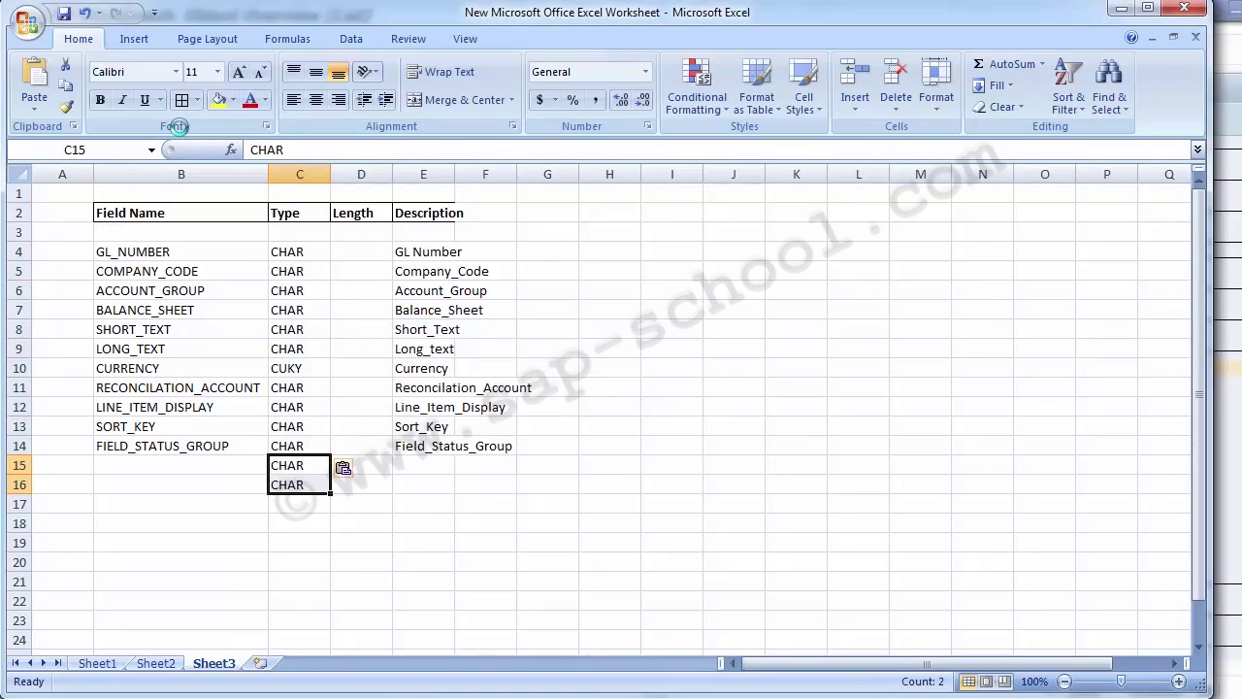
key(Delete)
key(Up)
key(Up)
key(Up)
key(Up)
key(Up)
key(Up)
key(Up)
key(Up)
key(Up)
key(Up)
key(Up)
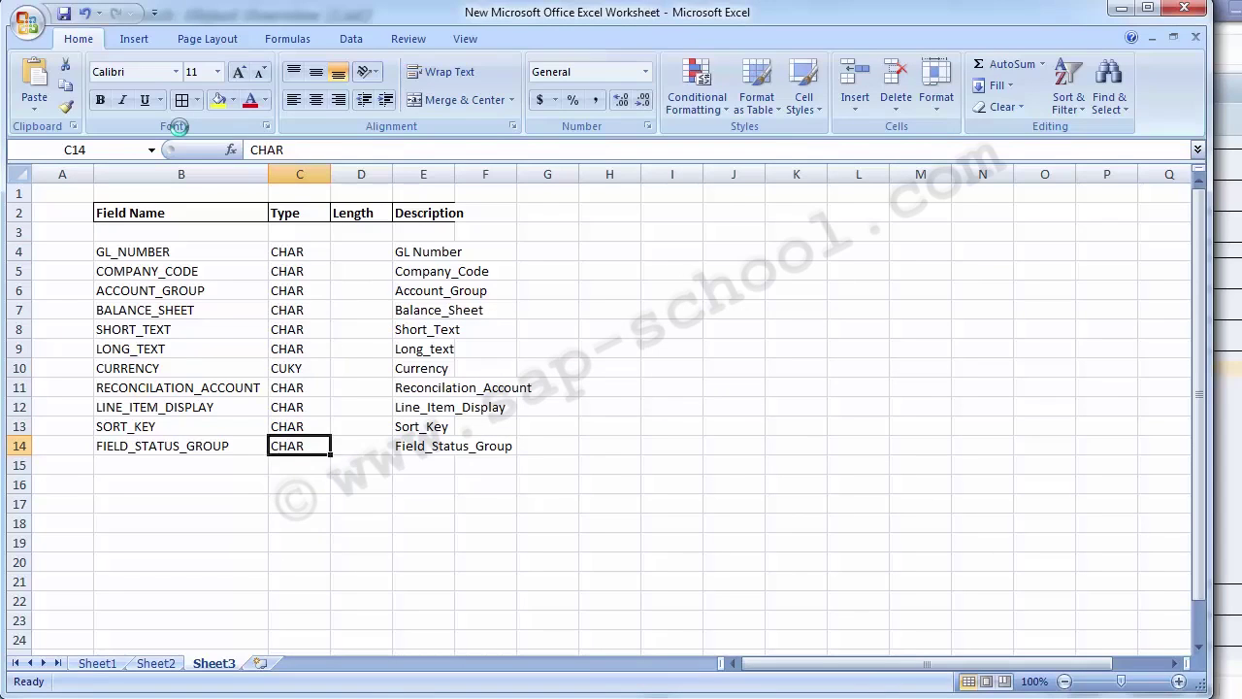
key(ctrl+v)
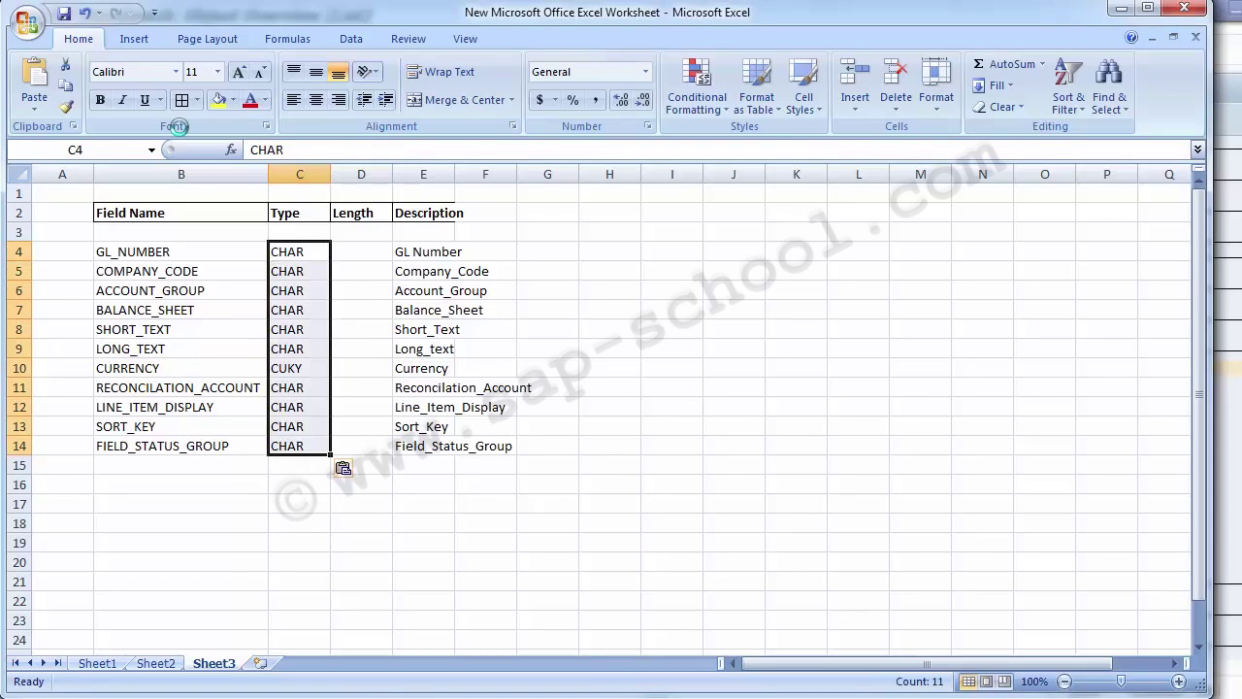
Step: Copy the lengths of target fields GL_NUMBER through FIELD_STATUS_GROUP from the SAP overview into Excel from D4
key(Right)
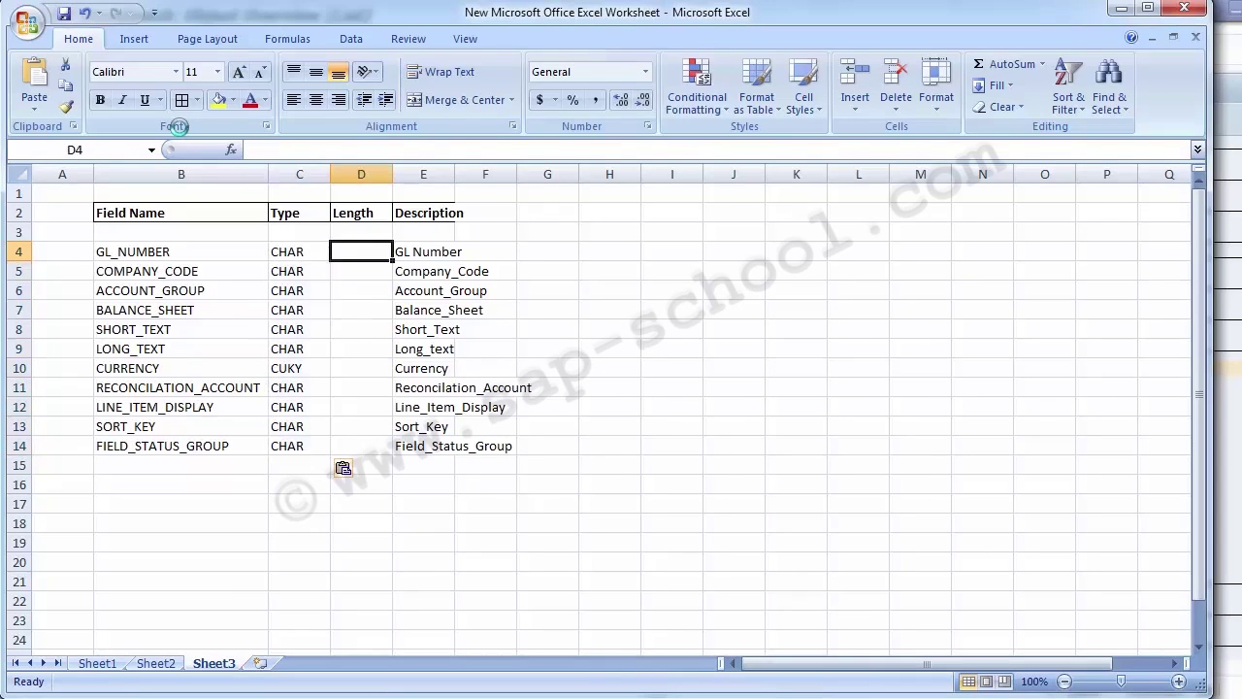
key(alt+Tab)
click(849, 384)
click(849, 400)
click(849, 415)
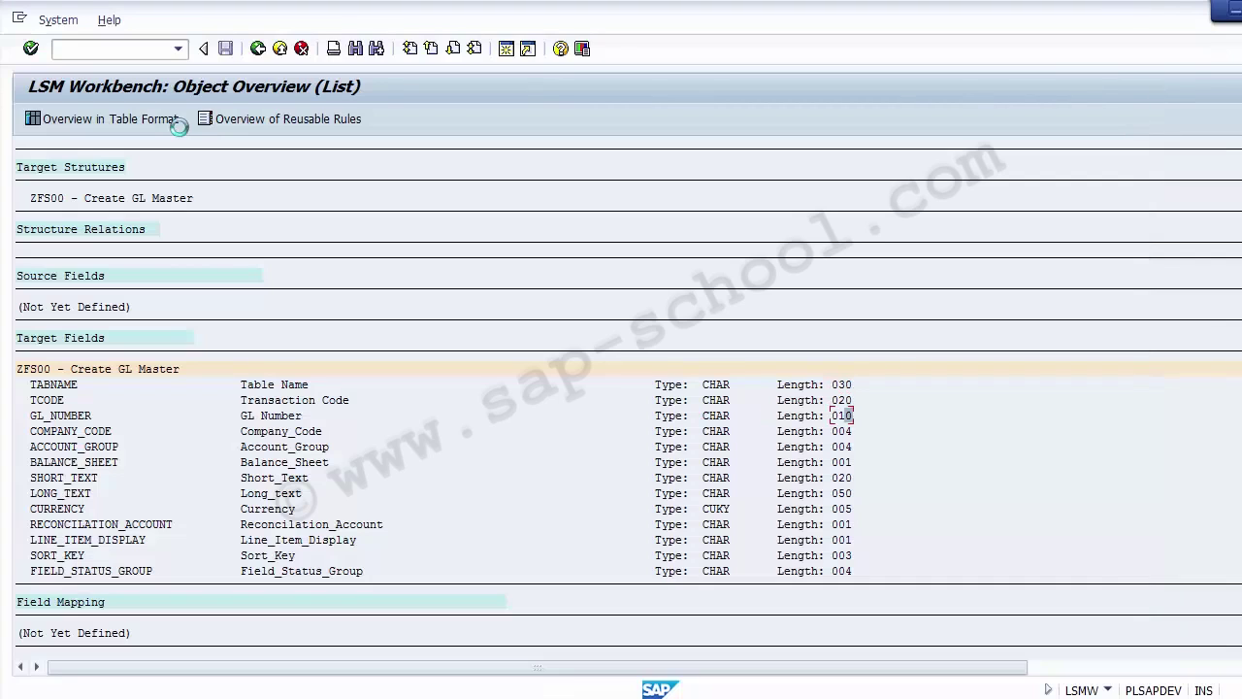
click(843, 431)
key(ctrl+y)
drag(832, 416, 853, 571)
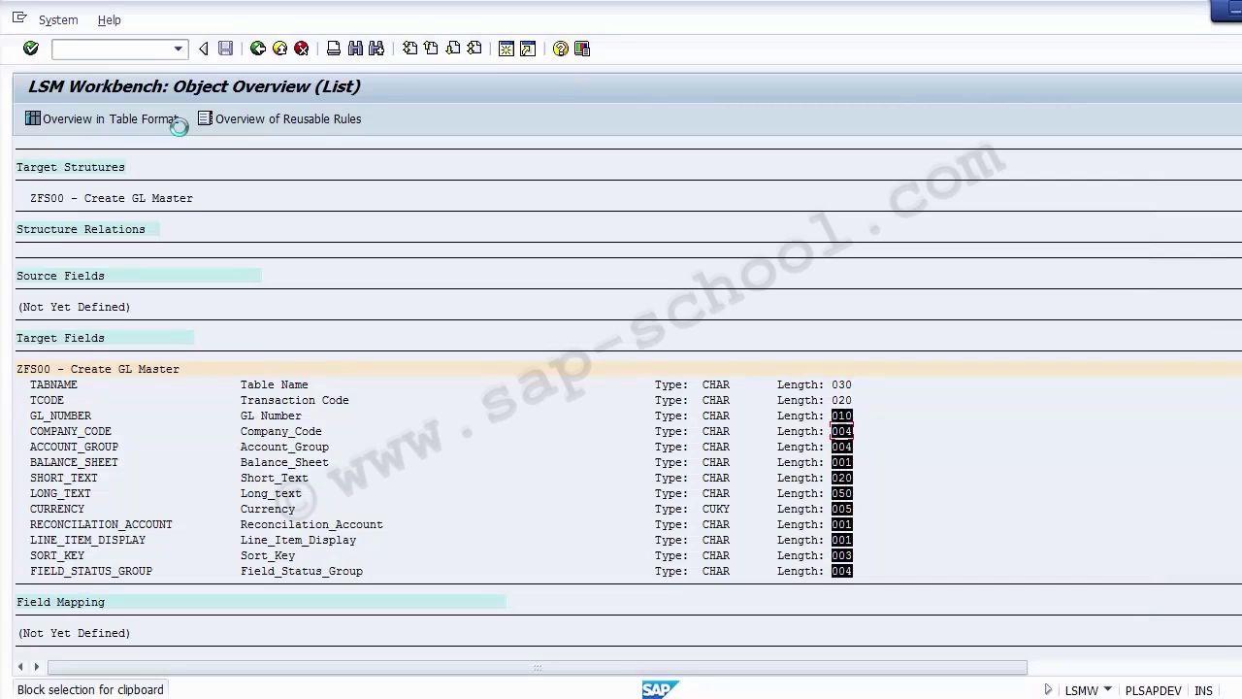
key(ctrl+c)
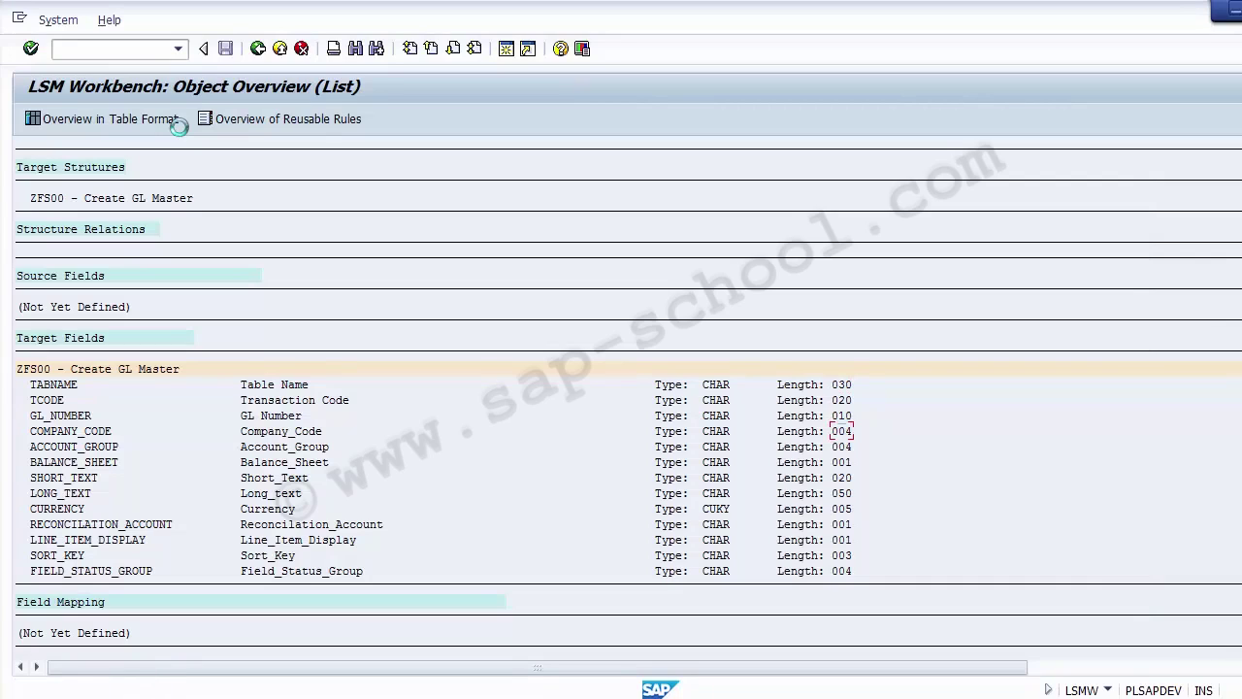
key(alt+Tab)
key(ctrl+v)
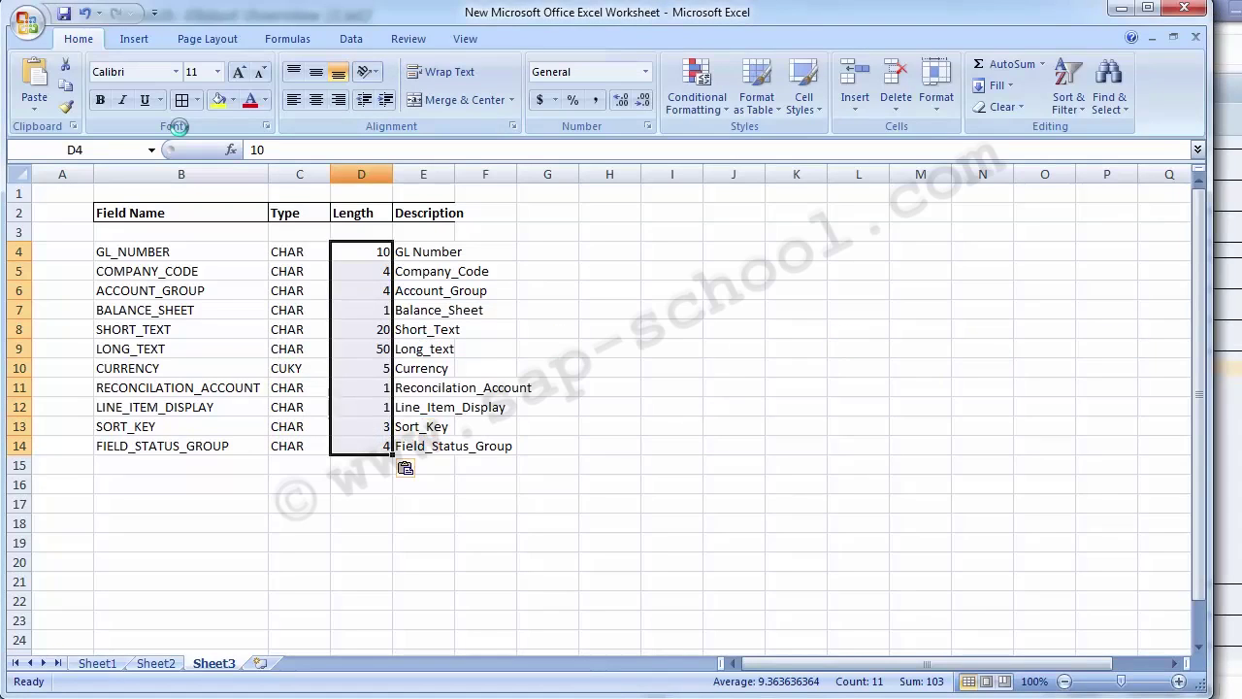
Step: Format the Length column D in Excel as Text and centre its contents
click(361, 174)
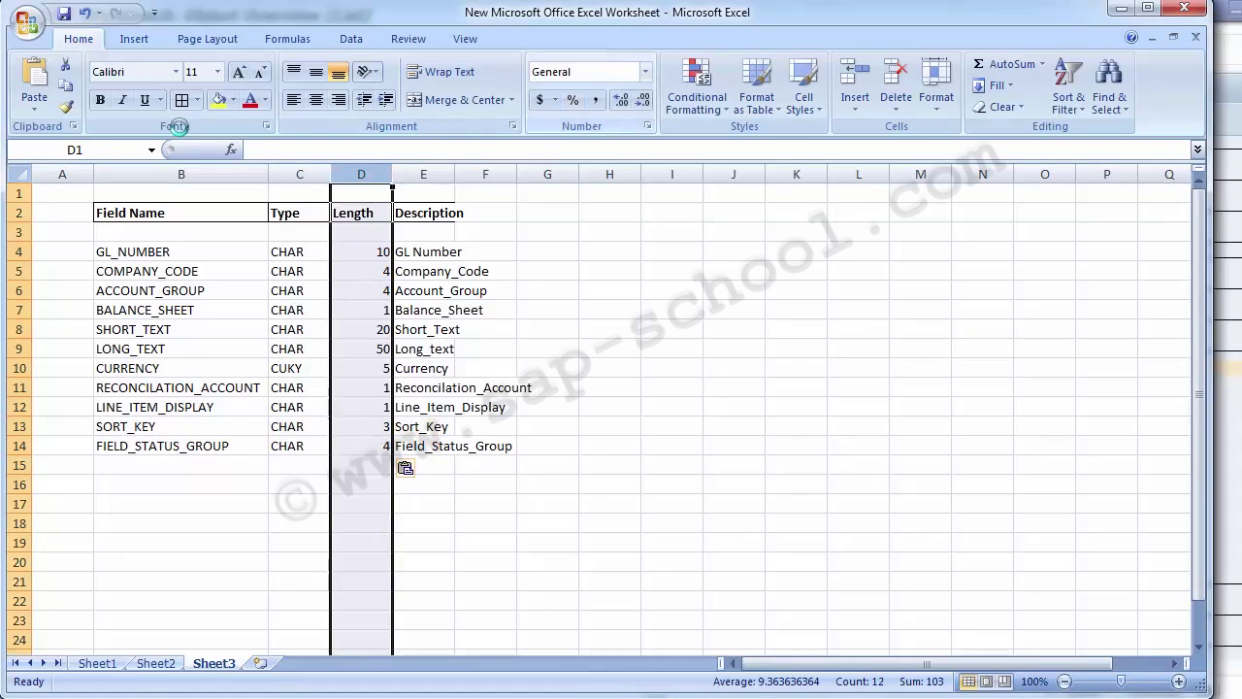
click(646, 72)
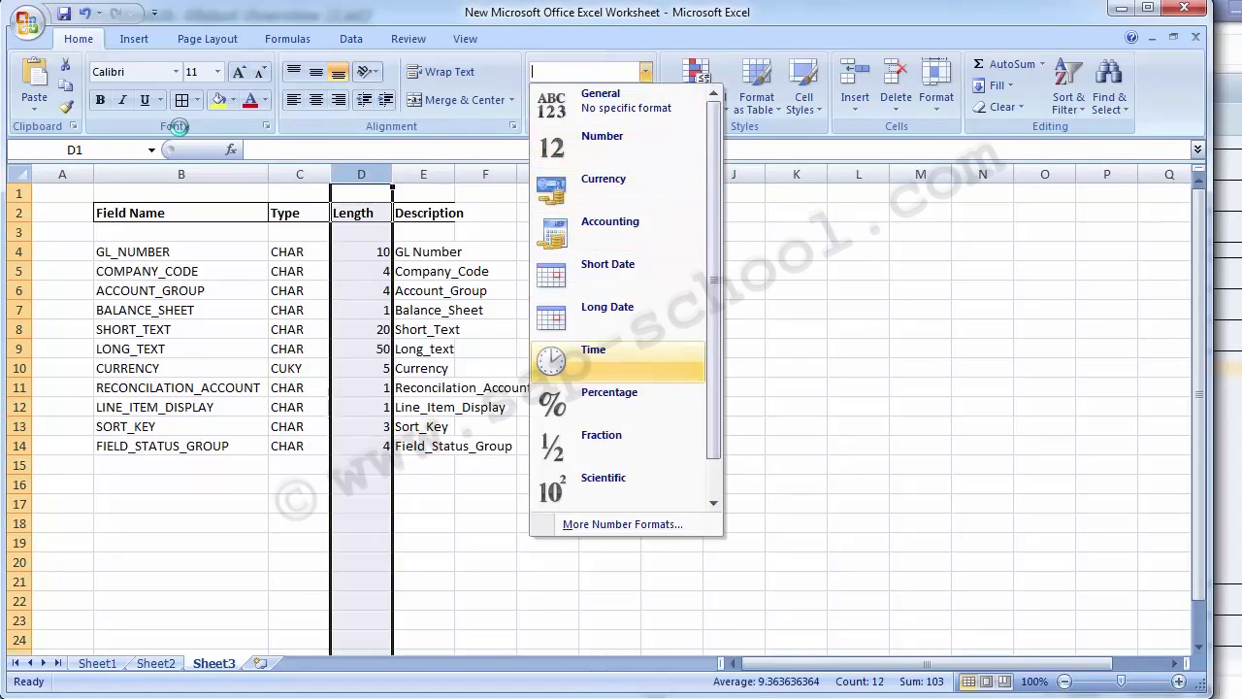
click(715, 503)
click(592, 477)
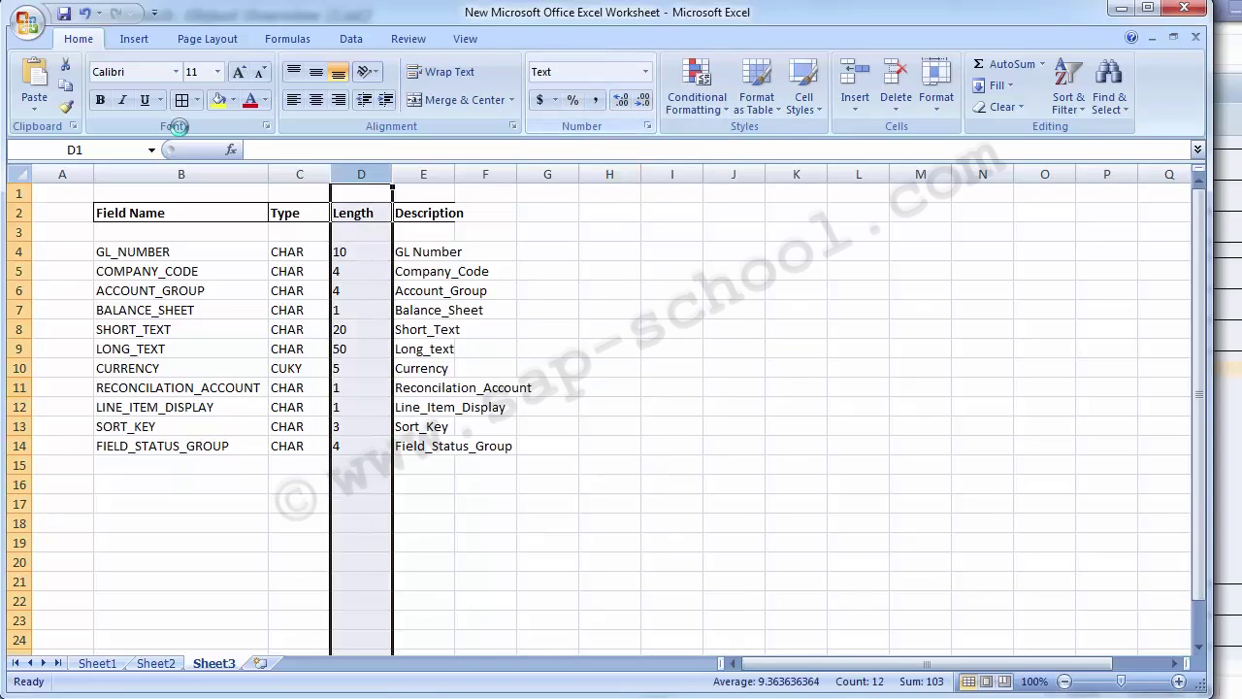
click(645, 72)
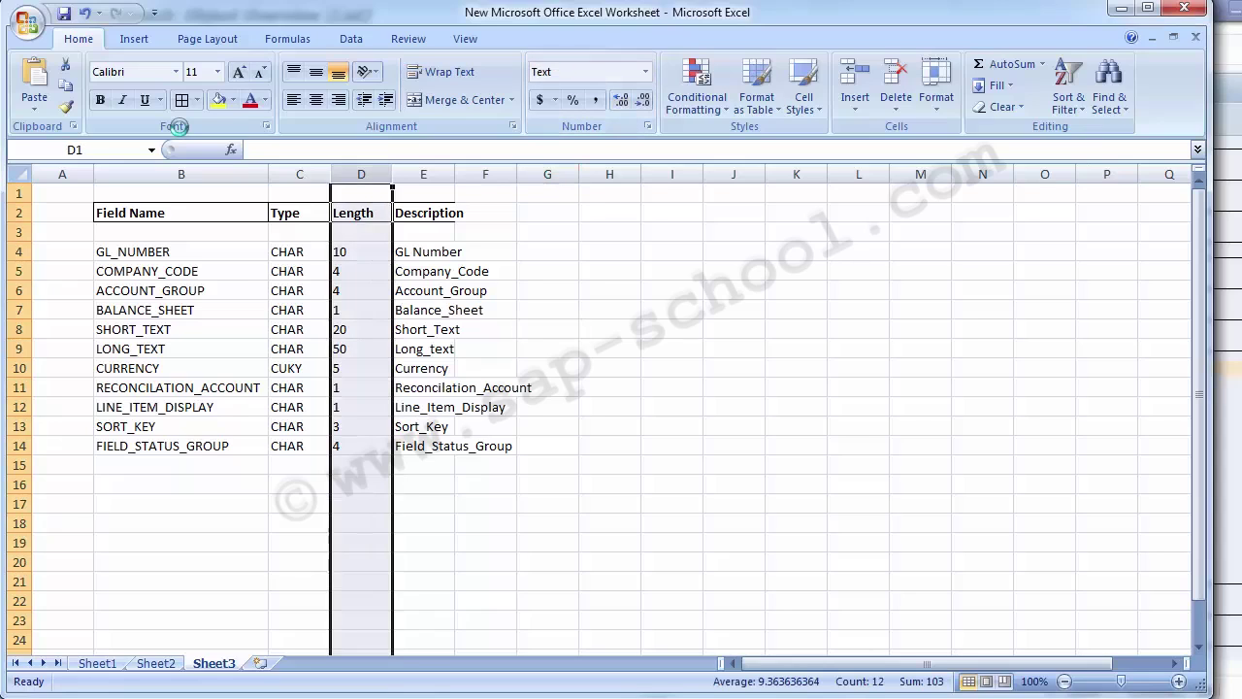
click(316, 100)
click(485, 465)
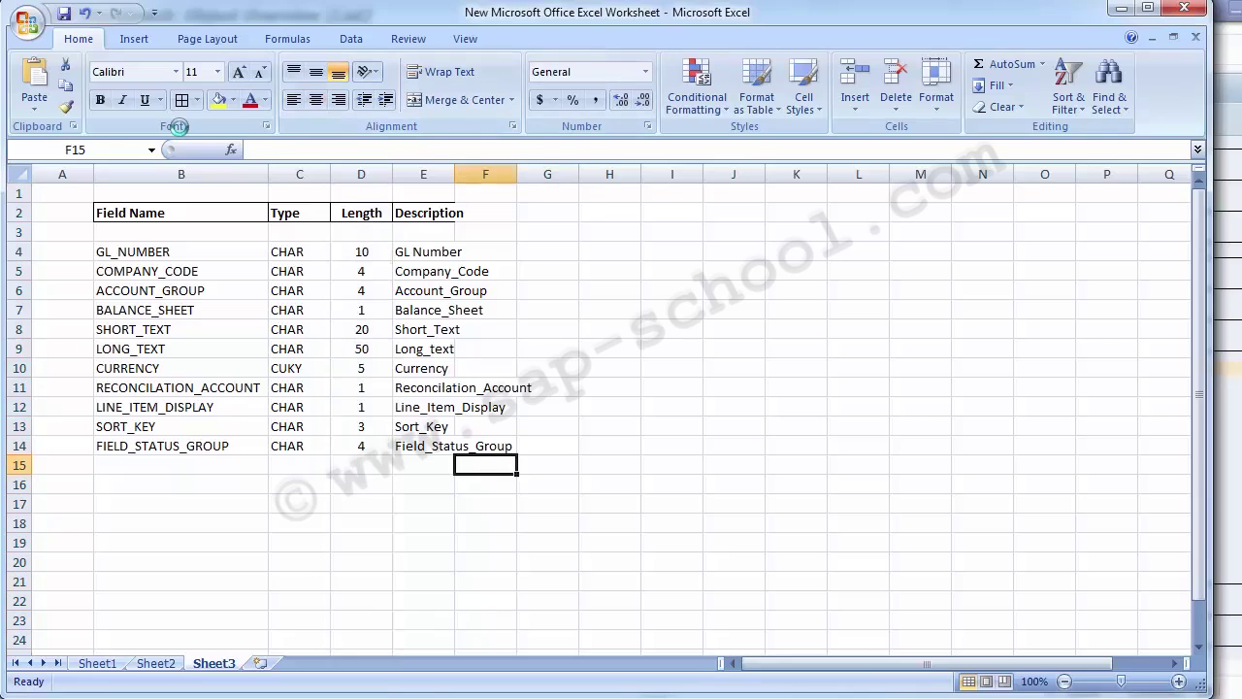
Step: Fit the width of the Description column E to its contents
click(423, 175)
double_click(455, 175)
click(175, 252)
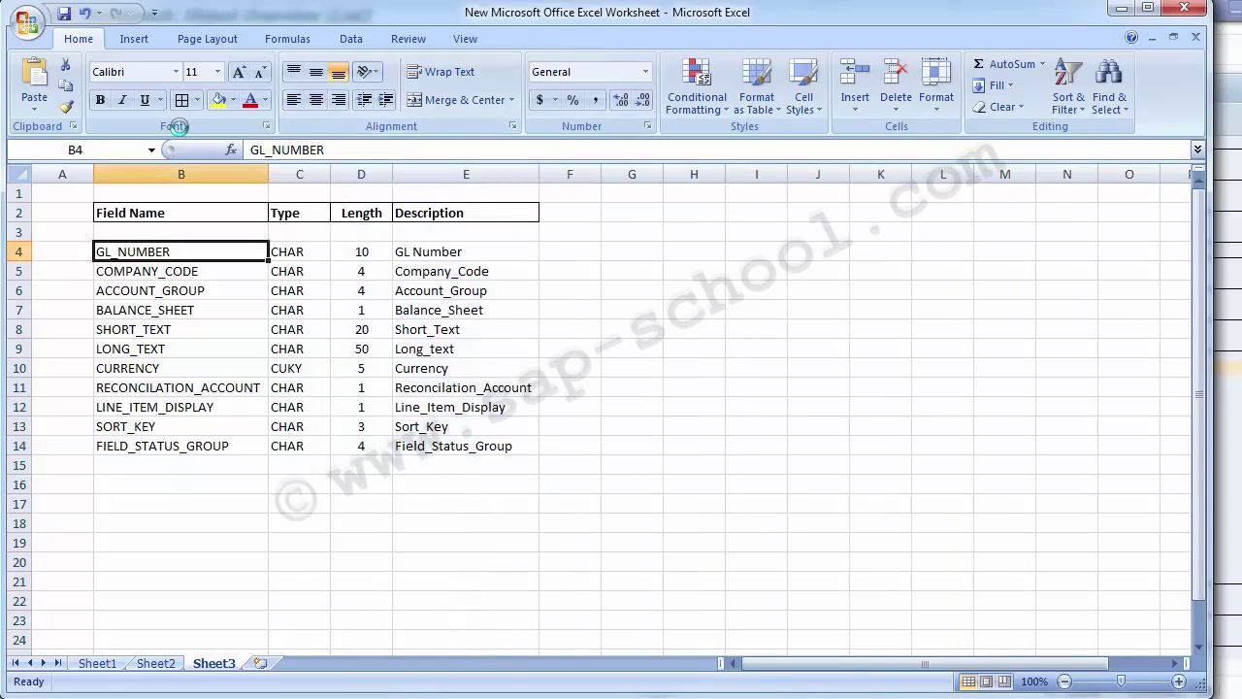
Step: Return to SAP, leave the object overview and open the source field table of ZGLMASTER in change mode from Maintain Source Fields
click(505, 697)
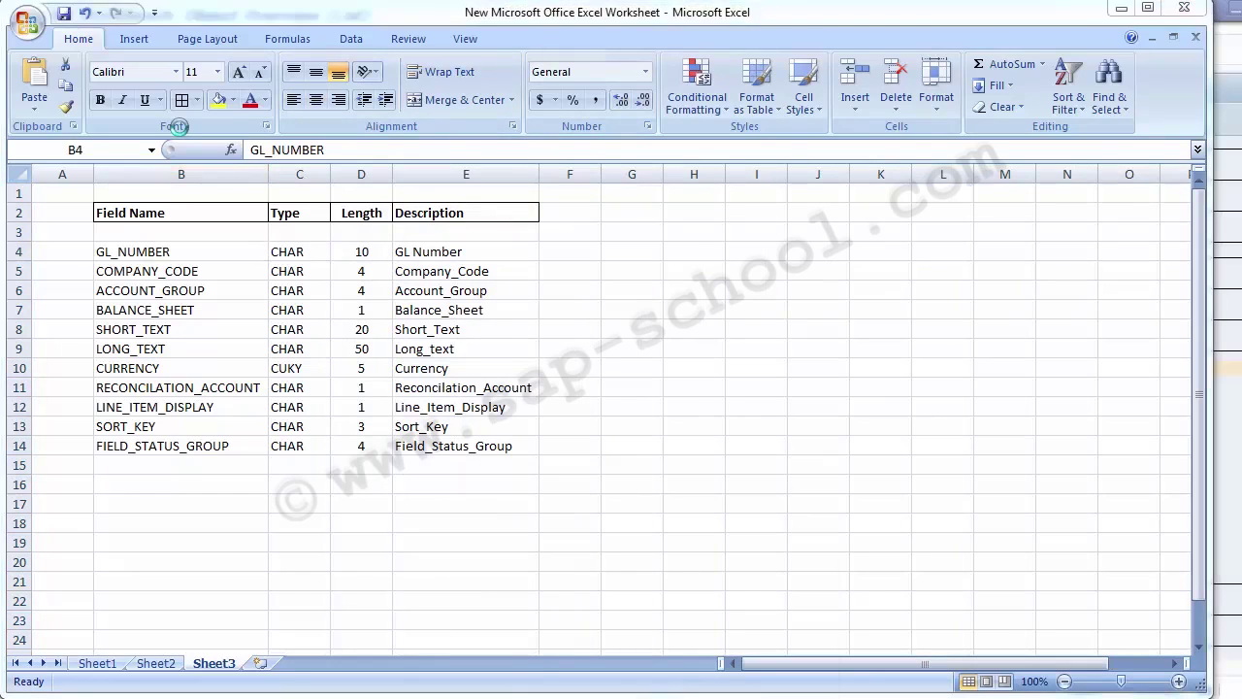
click(505, 626)
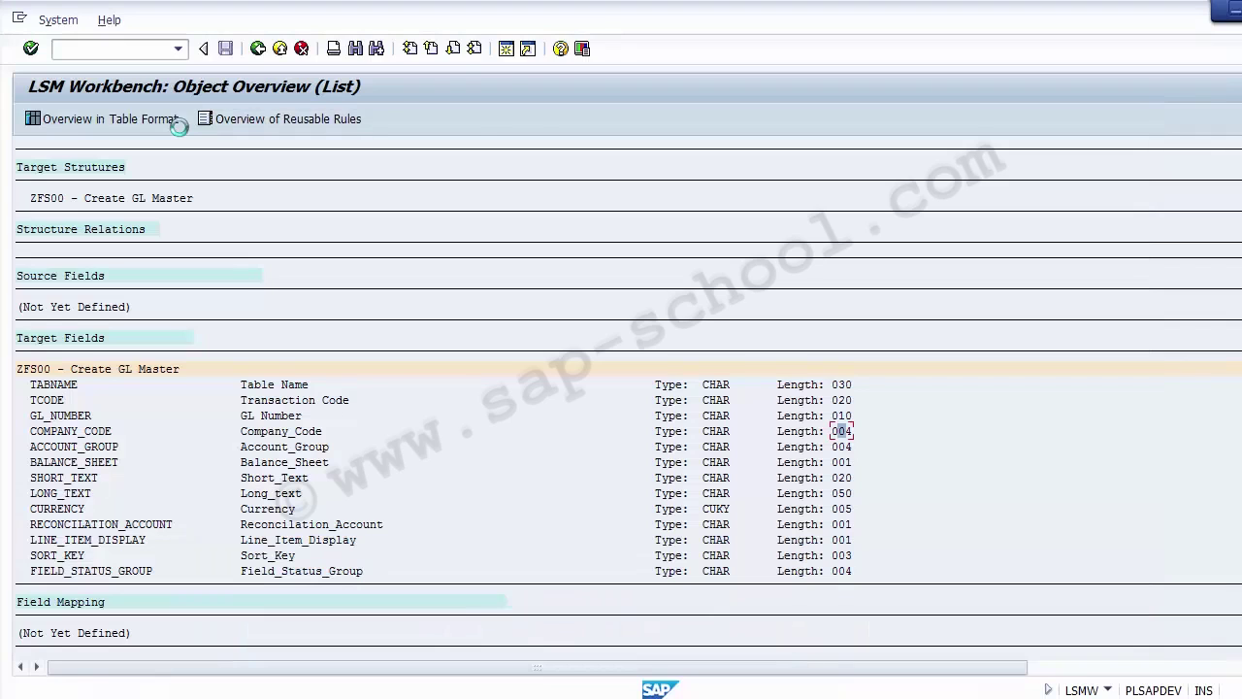
key(F3)
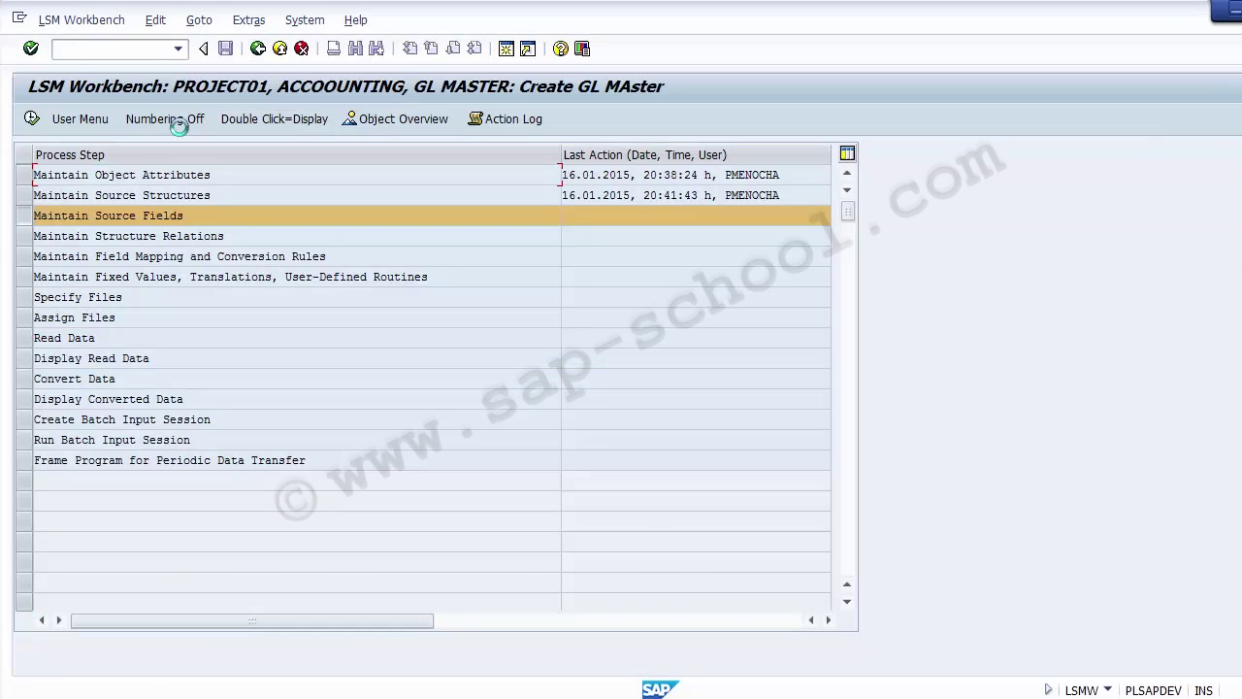
key(F8)
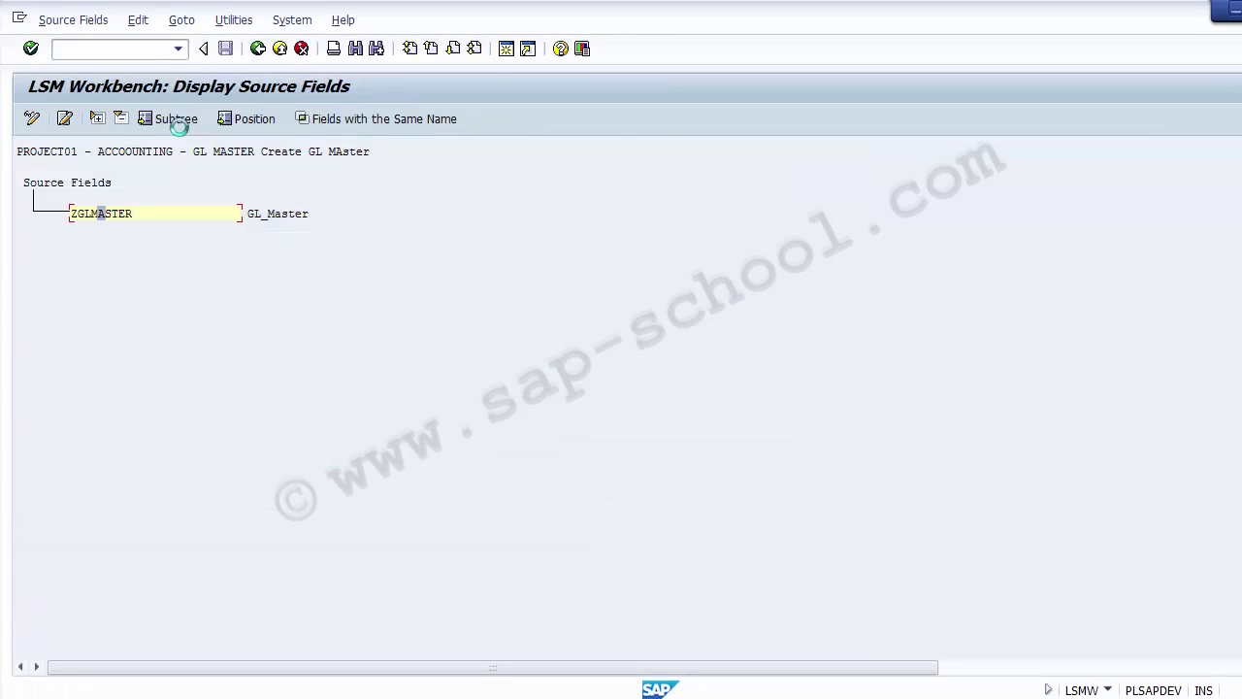
key(ctrl+F1)
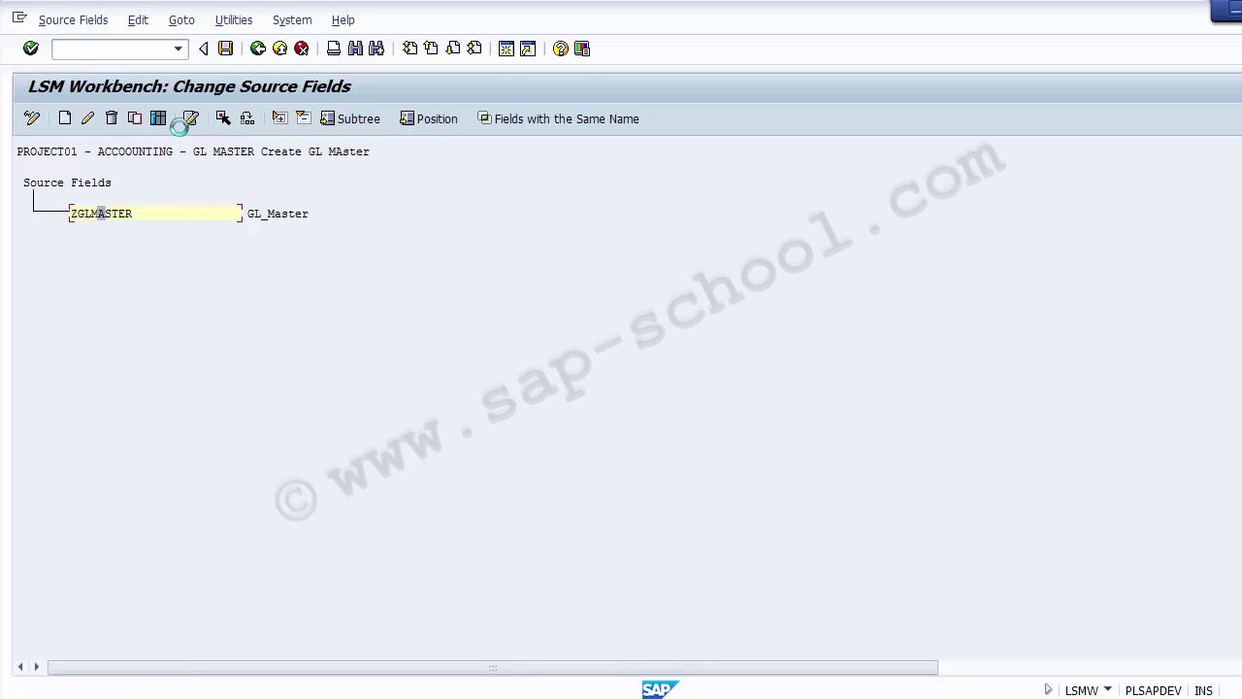
key(Right)
click(176, 123)
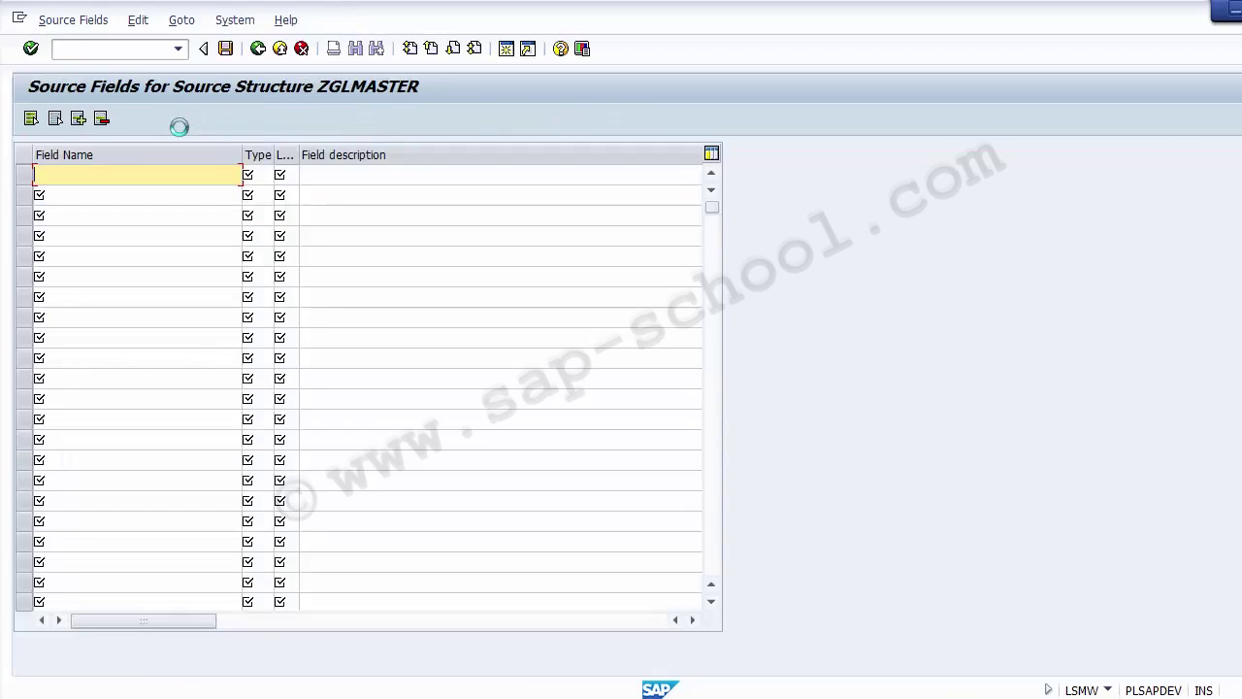
Step: Compare the Excel type entries with SAP's list of possible field types for the source field table, then close the list
key(Tab)
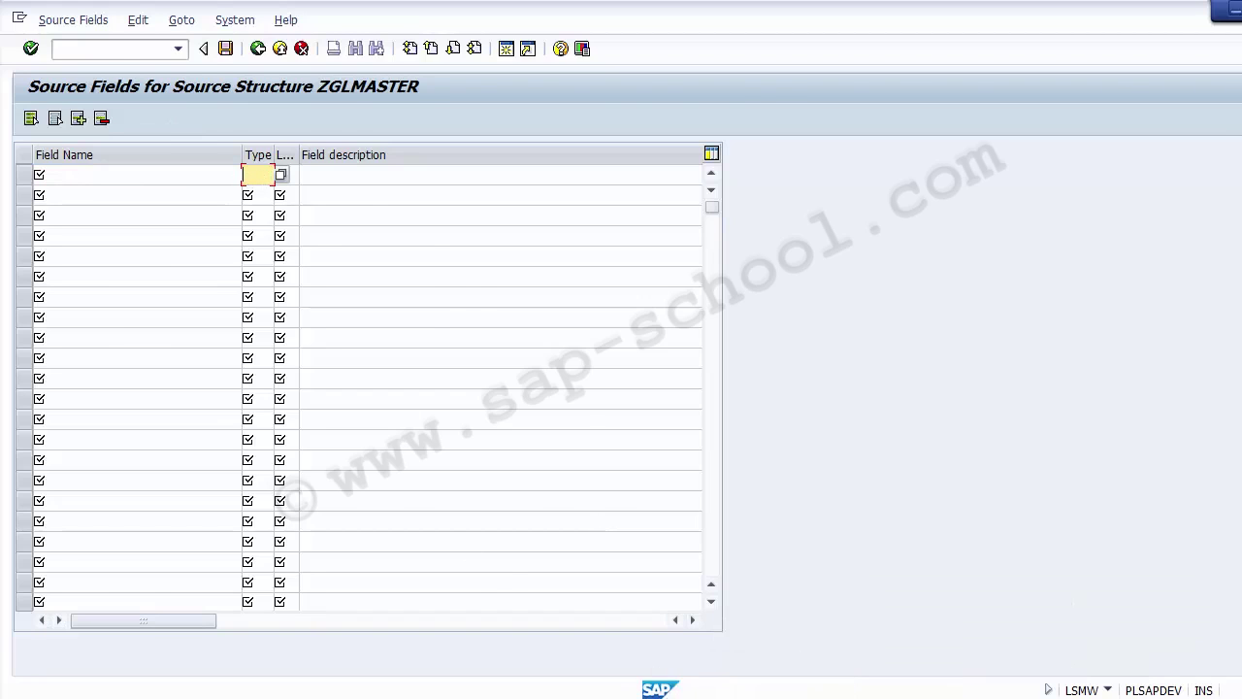
key(alt+Tab)
click(288, 254)
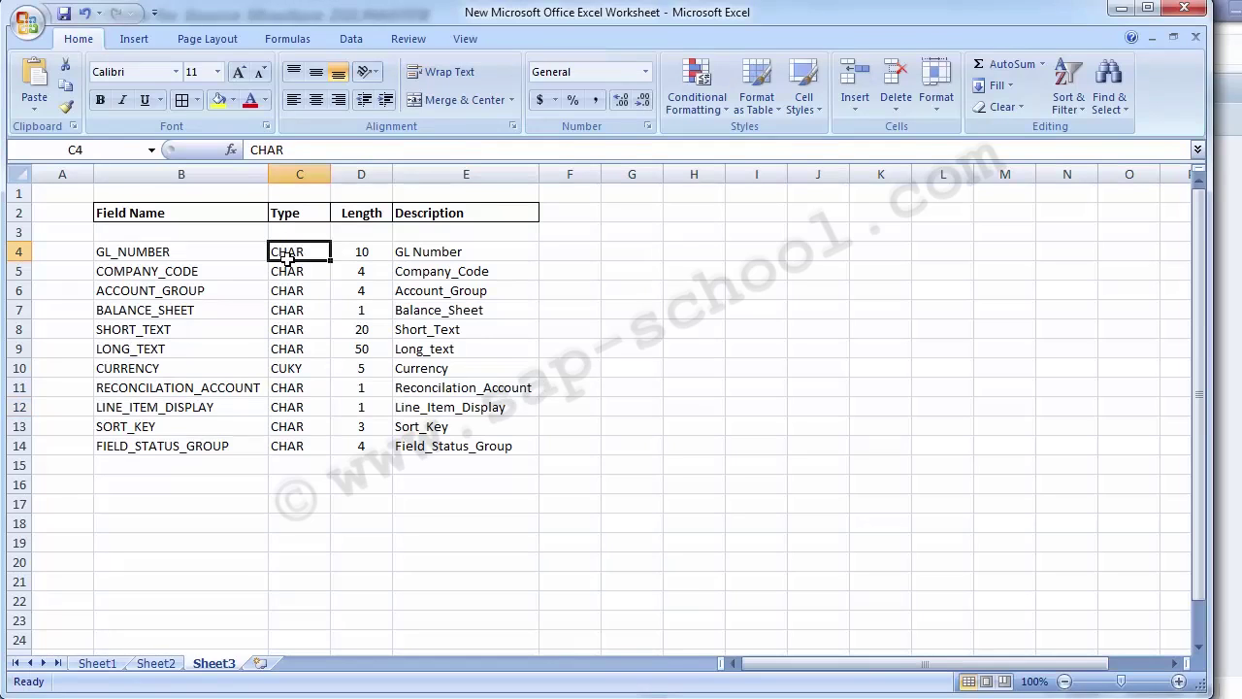
drag(288, 259, 291, 351)
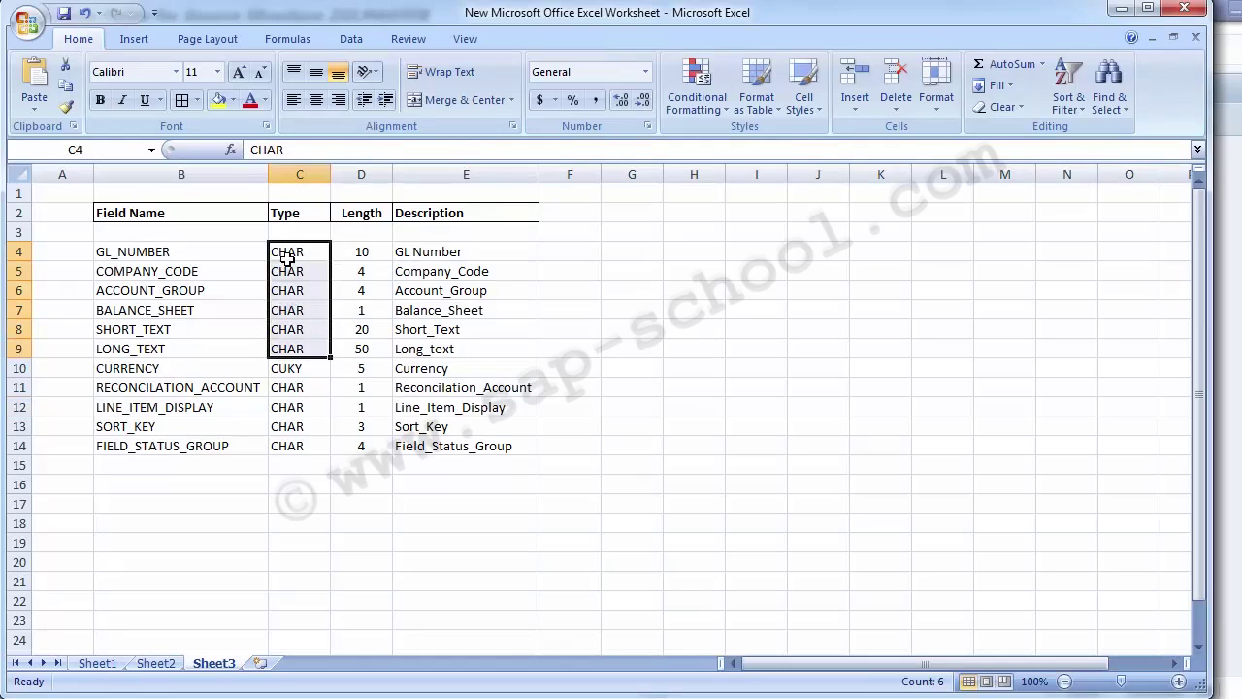
key(ctrl+c)
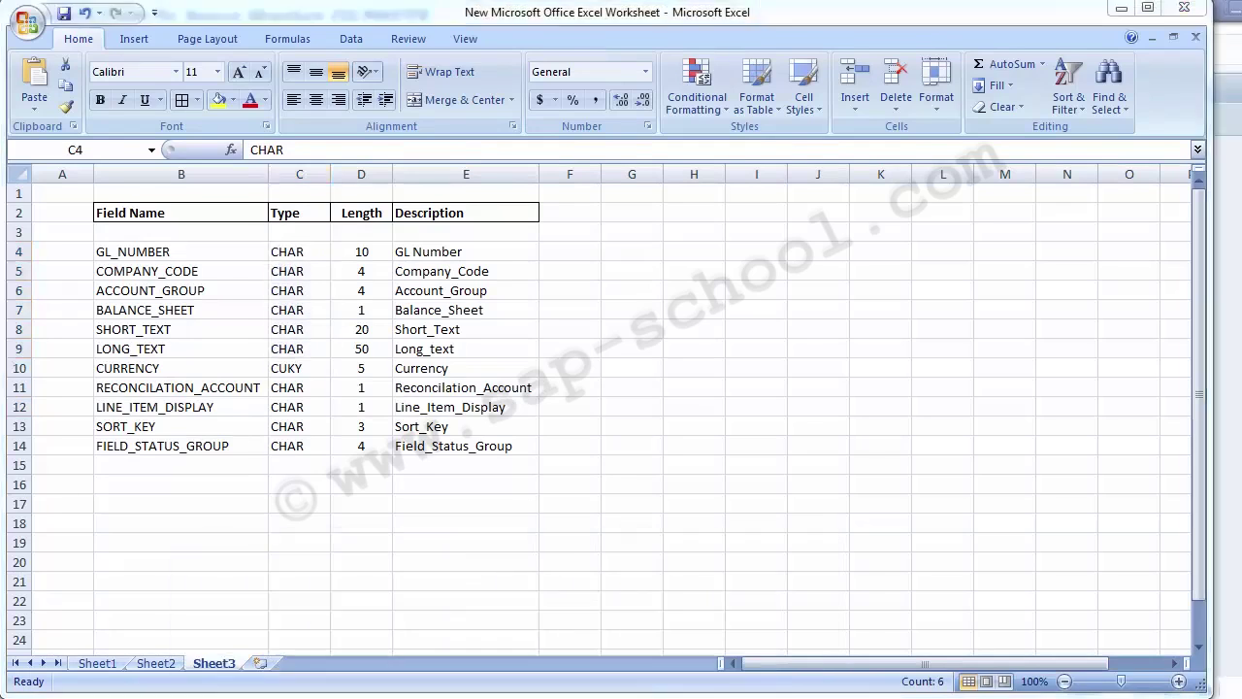
key(alt+Tab)
key(F4)
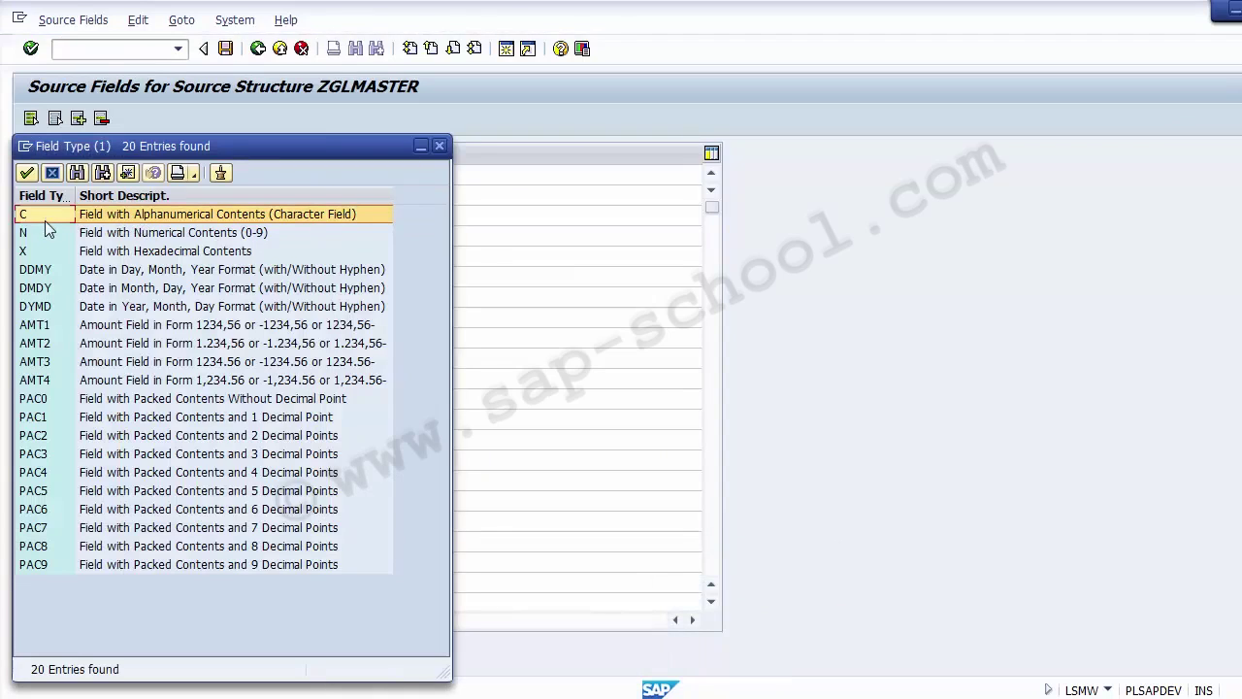
click(203, 233)
click(118, 251)
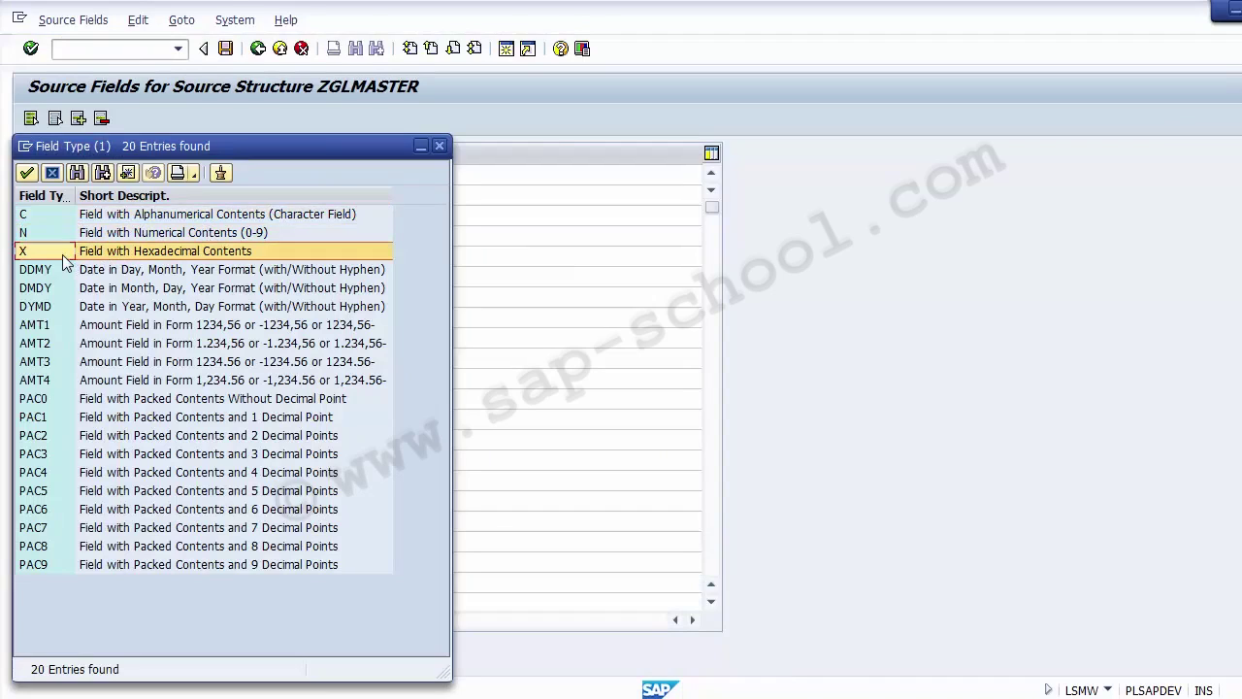
click(109, 275)
click(112, 305)
click(117, 381)
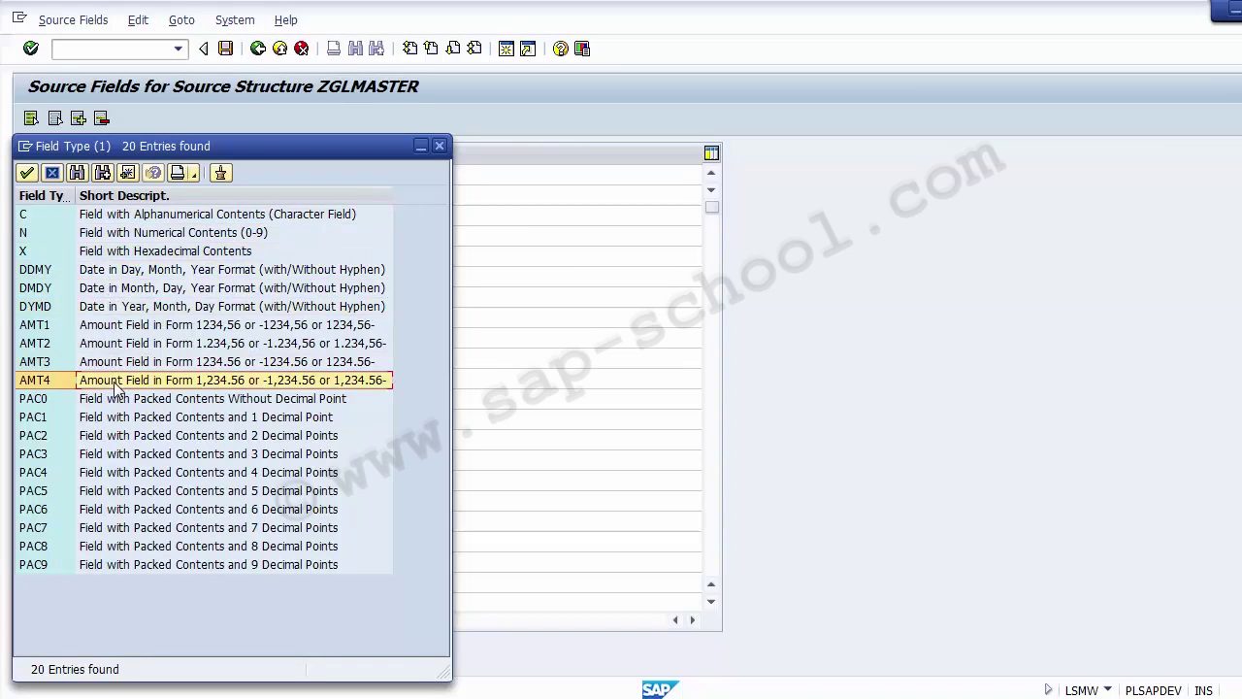
click(439, 146)
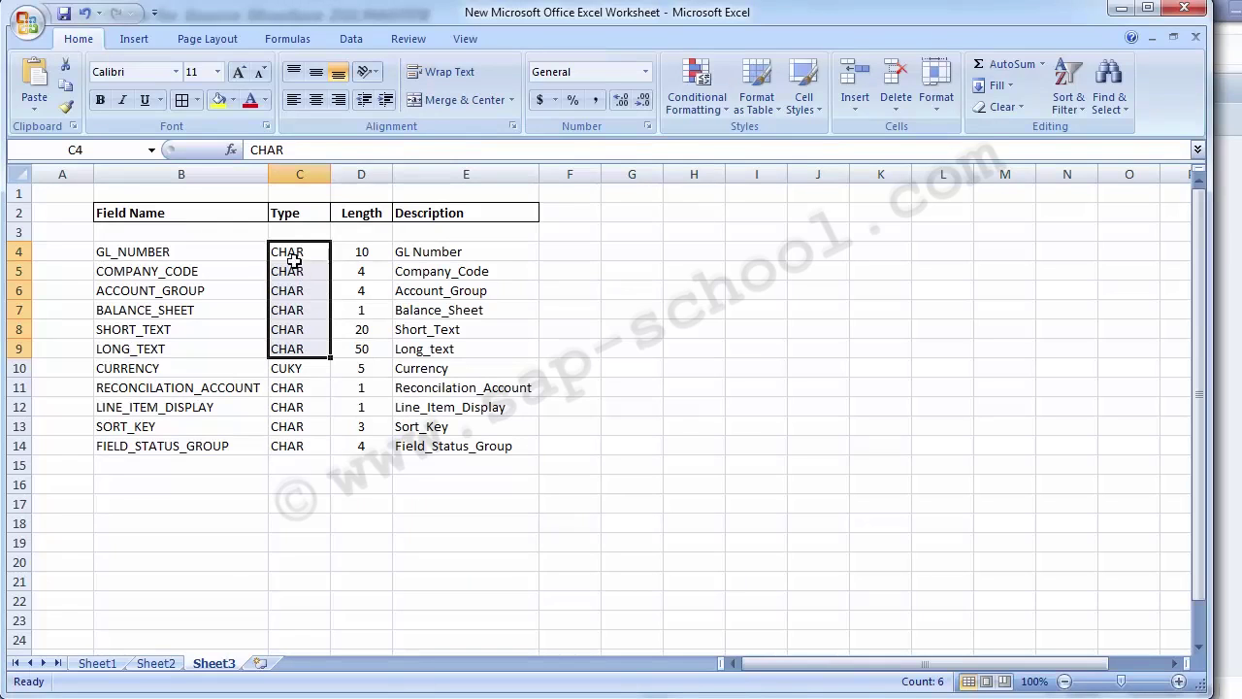
Step: Try to replace the types in C4:C14 in Excel with C
click(292, 256)
key(shift+Down)
key(shift+Down)
key(shift+Down)
key(shift+Down)
key(shift+Down)
key(shift+Down)
key(shift+Down)
key(shift+Down)
key(shift+Down)
key(shift+Down)
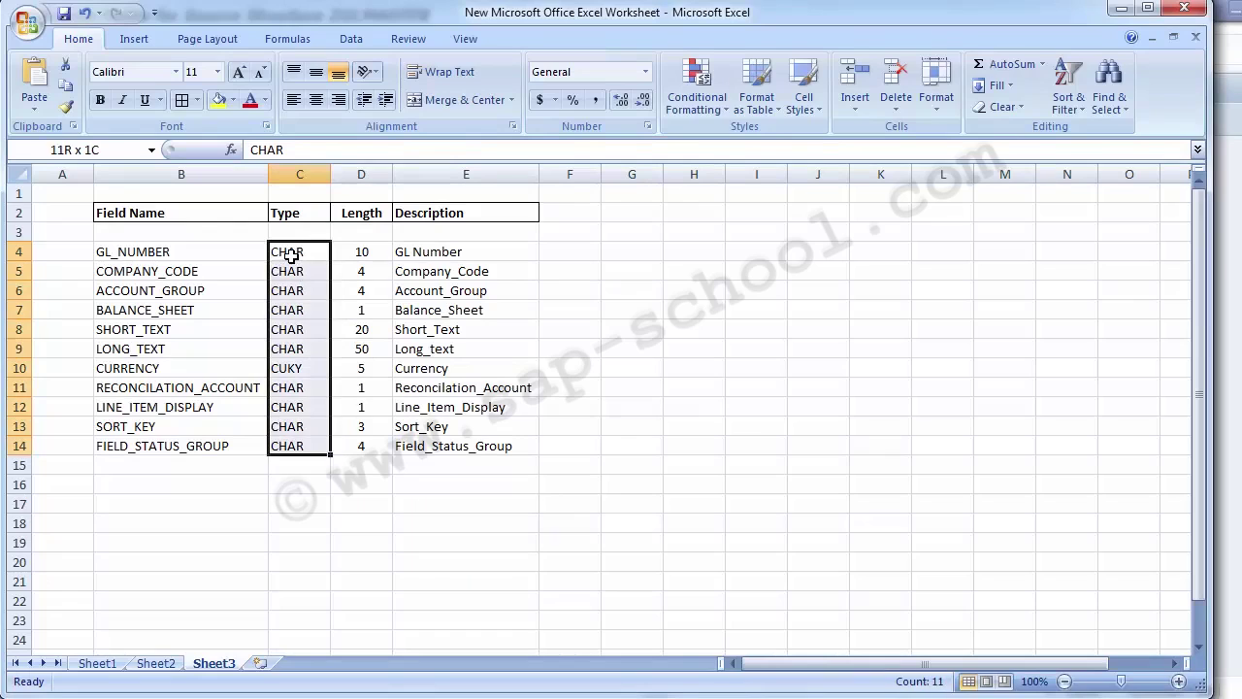
text(C)
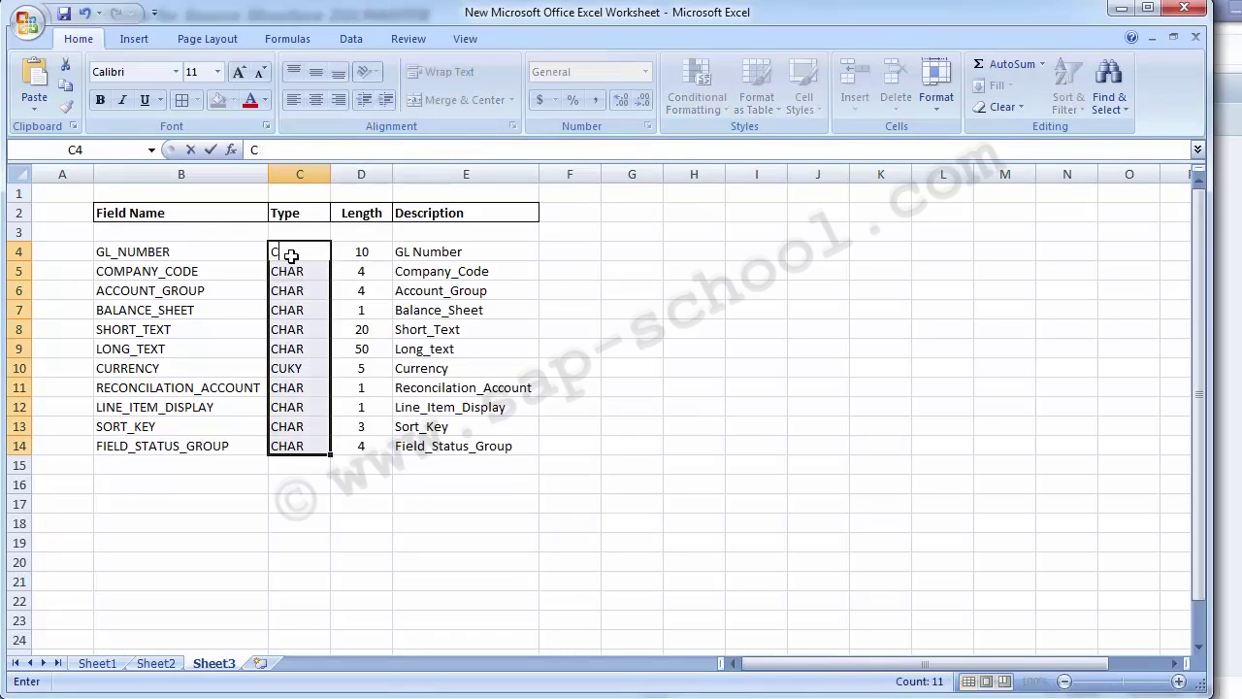
key(Return)
Step: Set the type of GL_NUMBER in C4 to c
click(291, 255)
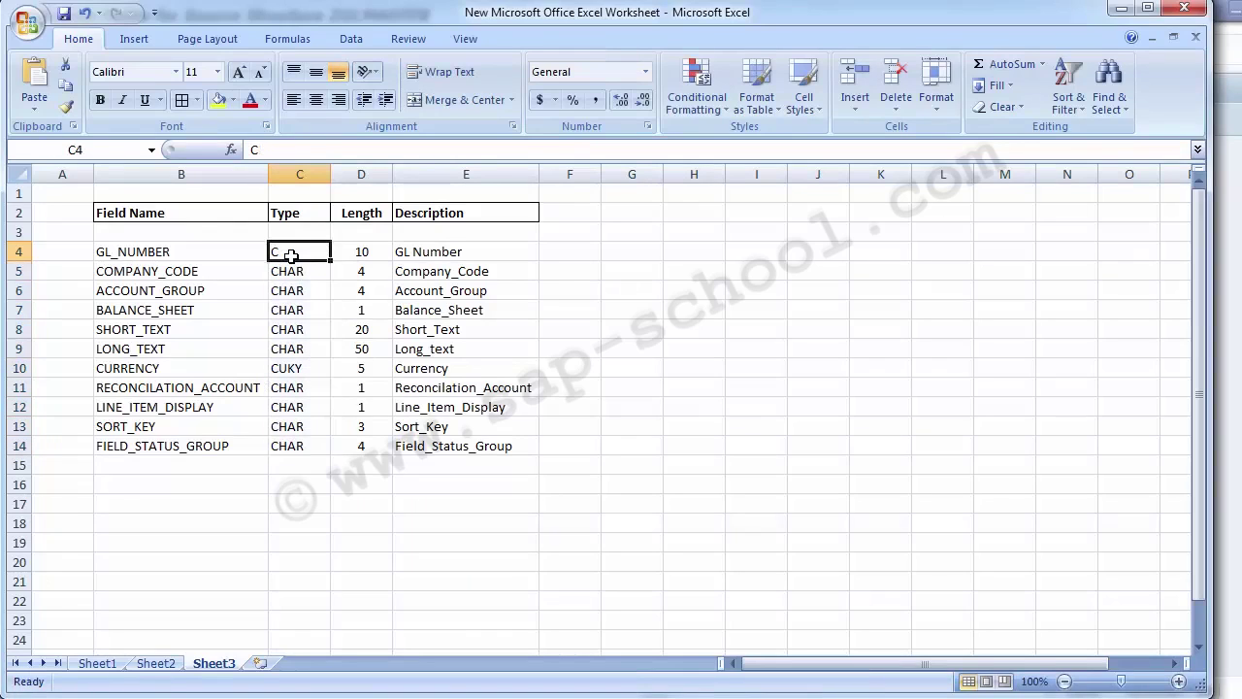
text(c)
key(Return)
Step: Try pasting the clipboard contents over the types in C5:C14, and undo the paste
key(shift+Down)
key(shift+Down)
key(shift+Down)
key(shift+Down)
key(shift+Down)
key(shift+Down)
key(shift+Down)
key(shift+Down)
key(shift+Down)
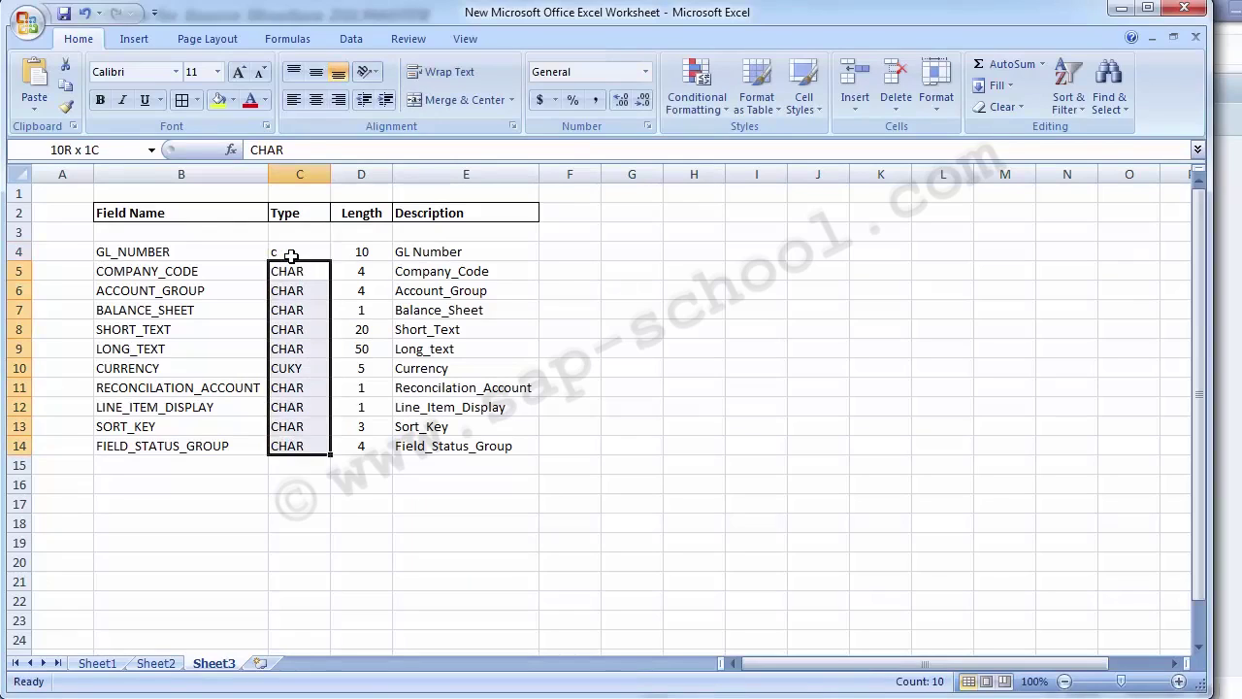
key(Return)
key(ctrl+v)
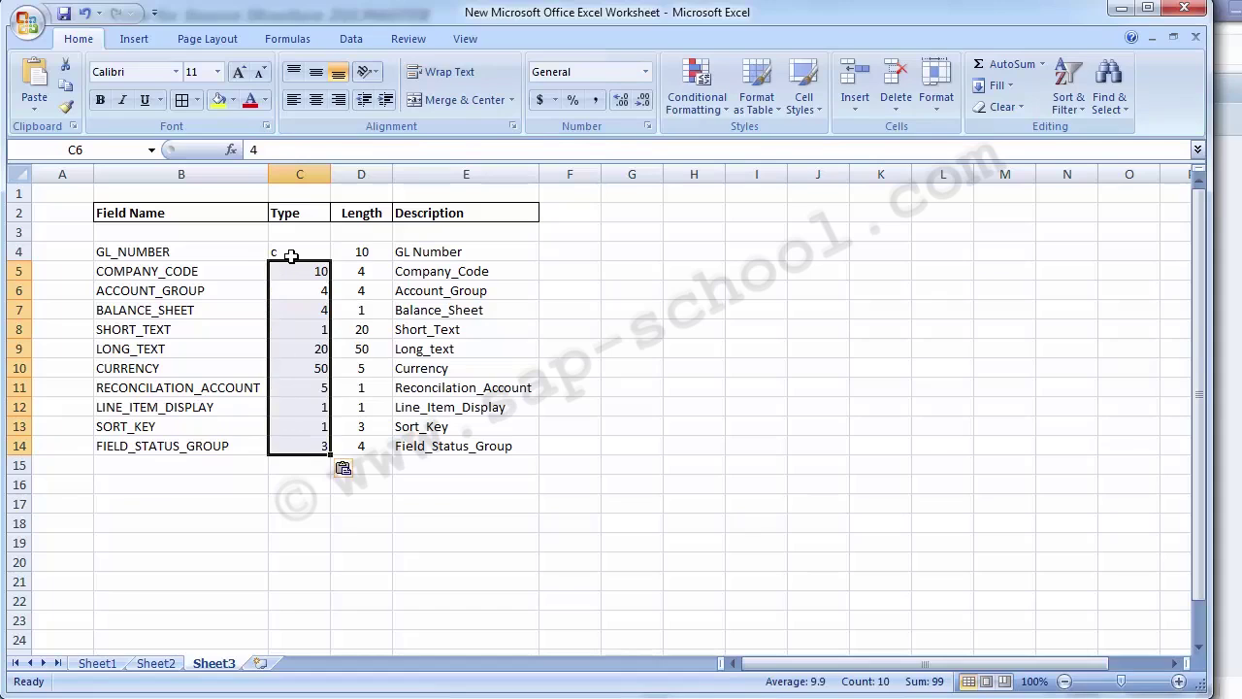
key(ctrl+z)
Step: Copy type c from C4 over the types of COMPANY_CODE through FIELD_STATUS_GROUP in C5:C14
key(Up)
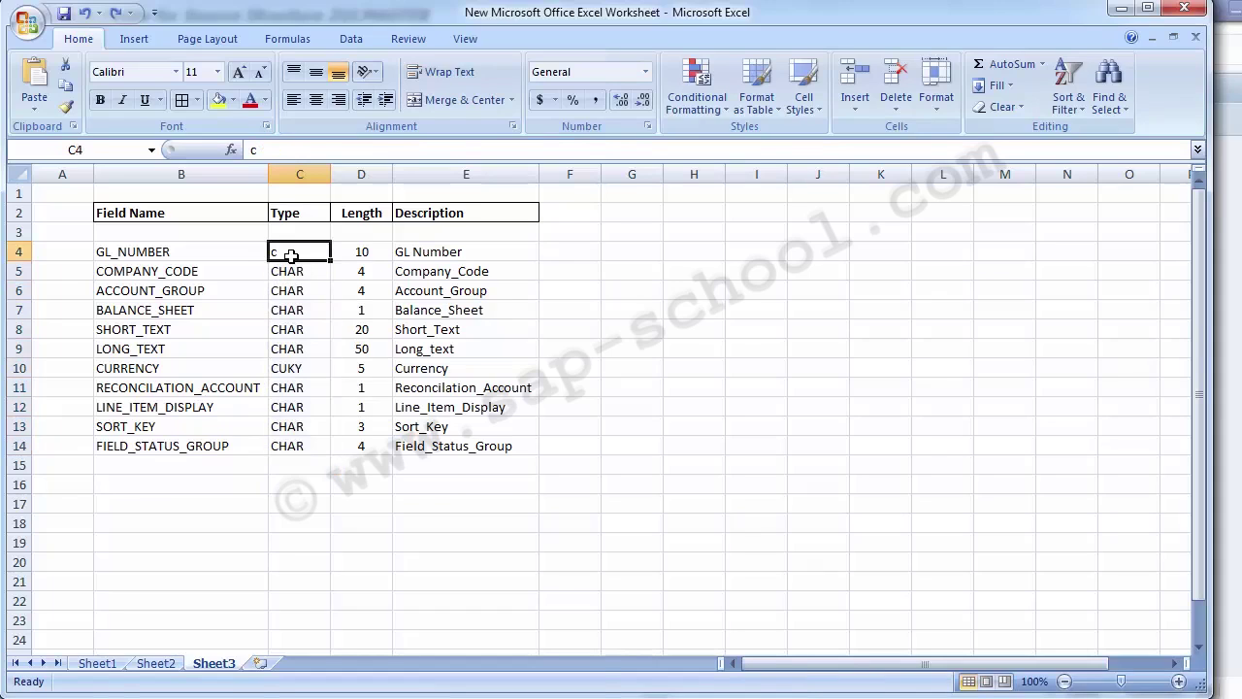
key(ctrl+c)
key(Down)
key(shift+Down)
key(shift+Down)
key(shift+Down)
key(shift+Down)
key(shift+Down)
key(shift+Down)
key(shift+Down)
key(shift+Down)
key(shift+Down)
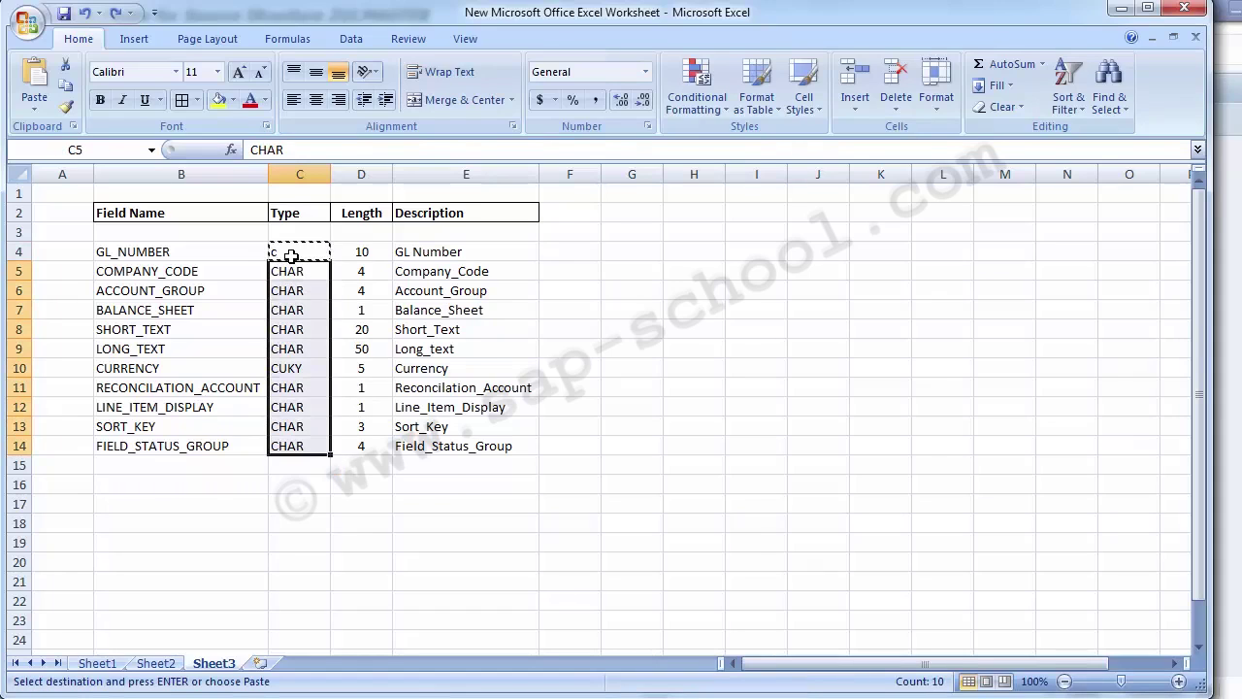
key(ctrl+v)
key(shift+Up)
key(shift+Up)
key(shift+Up)
key(shift+Up)
key(shift+Up)
key(shift+Up)
key(shift+Up)
key(shift+Up)
key(shift+Up)
key(Up)
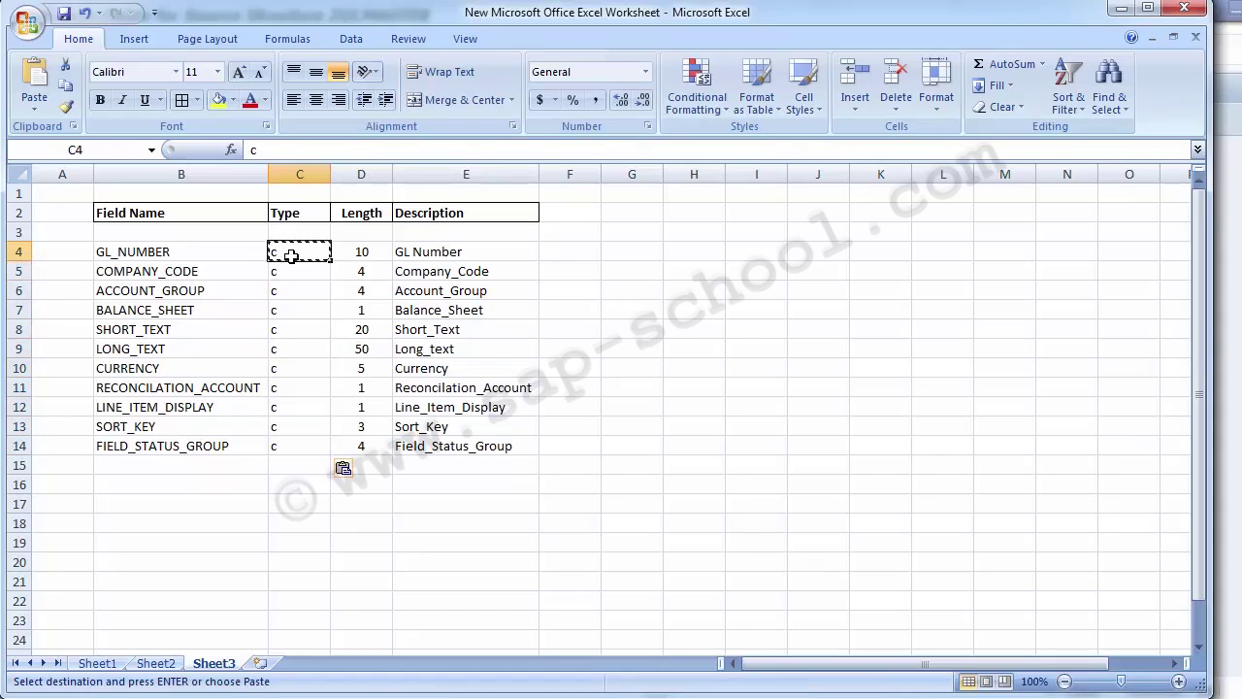
Step: Clear the pending copy of C4 and copy the completed field list in B4:E14
click(606, 350)
click(576, 250)
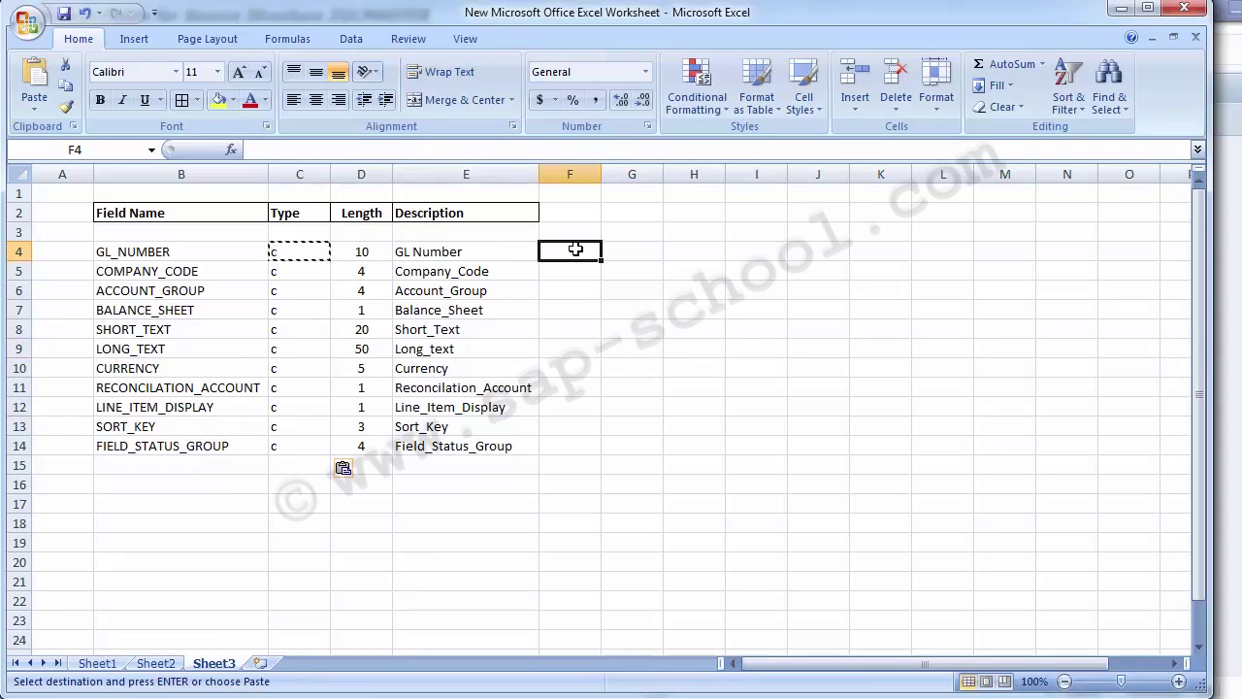
key(Escape)
drag(132, 255, 492, 450)
key(ctrl+c)
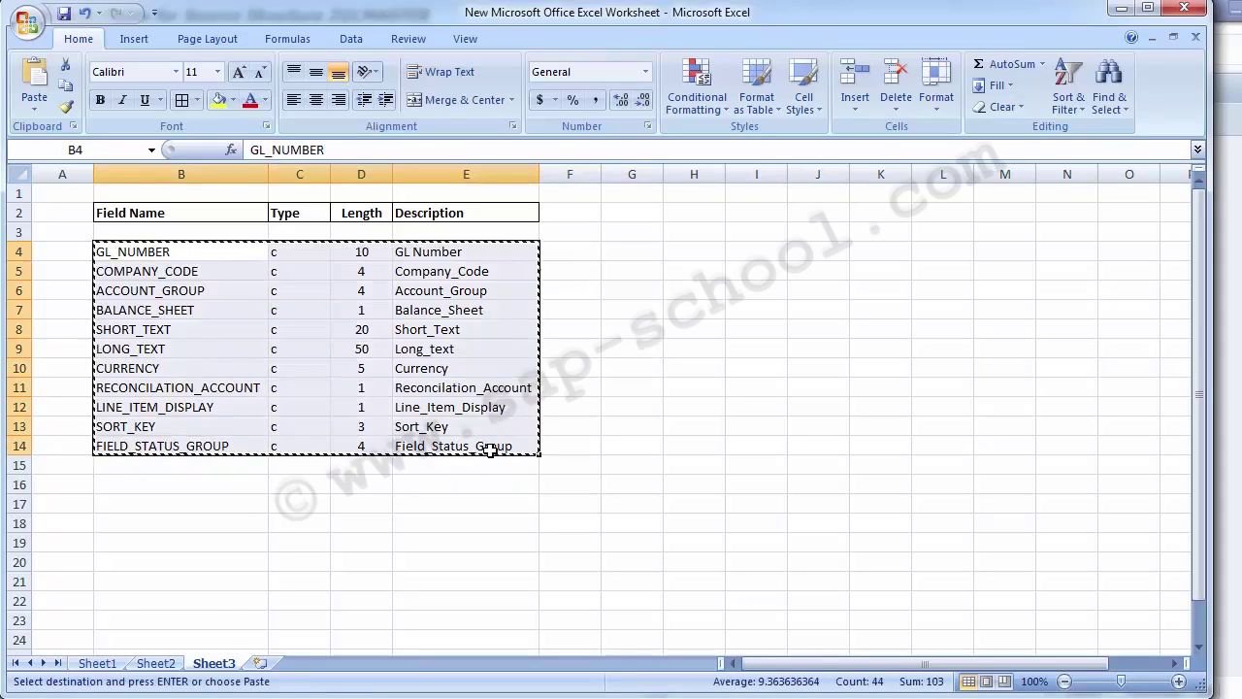
Step: Switch to SAP and paste the copied field list into ZGLMASTER's source fields table, starting at the first empty field name
key(alt+Tab)
click(80, 176)
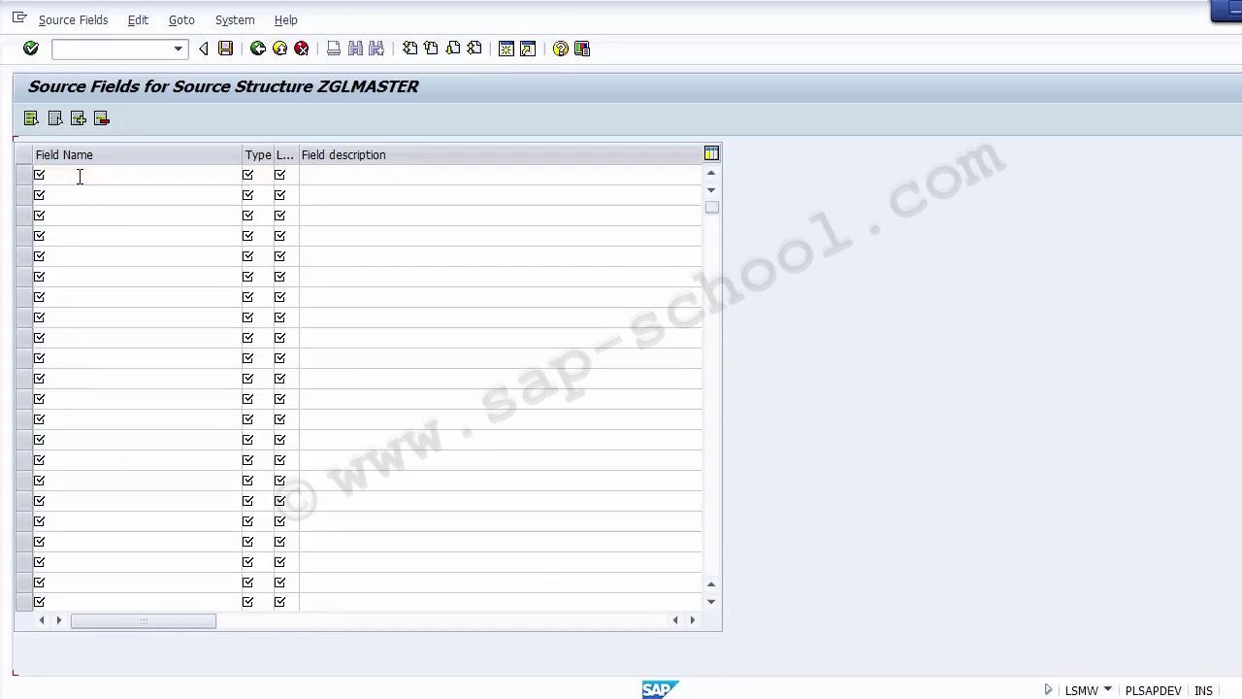
click(80, 176)
key(ctrl+v)
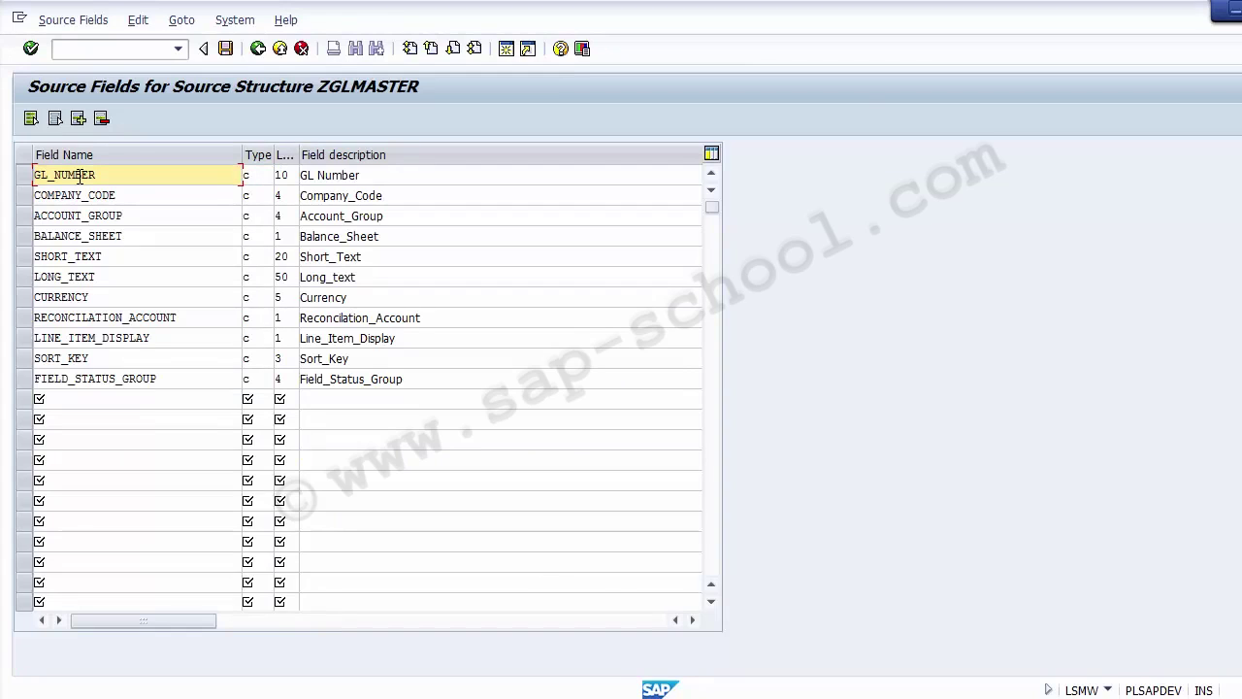
Step: Switch back to the Excel worksheet and clear the pending copy of the field list
key(alt+Tab)
click(114, 268)
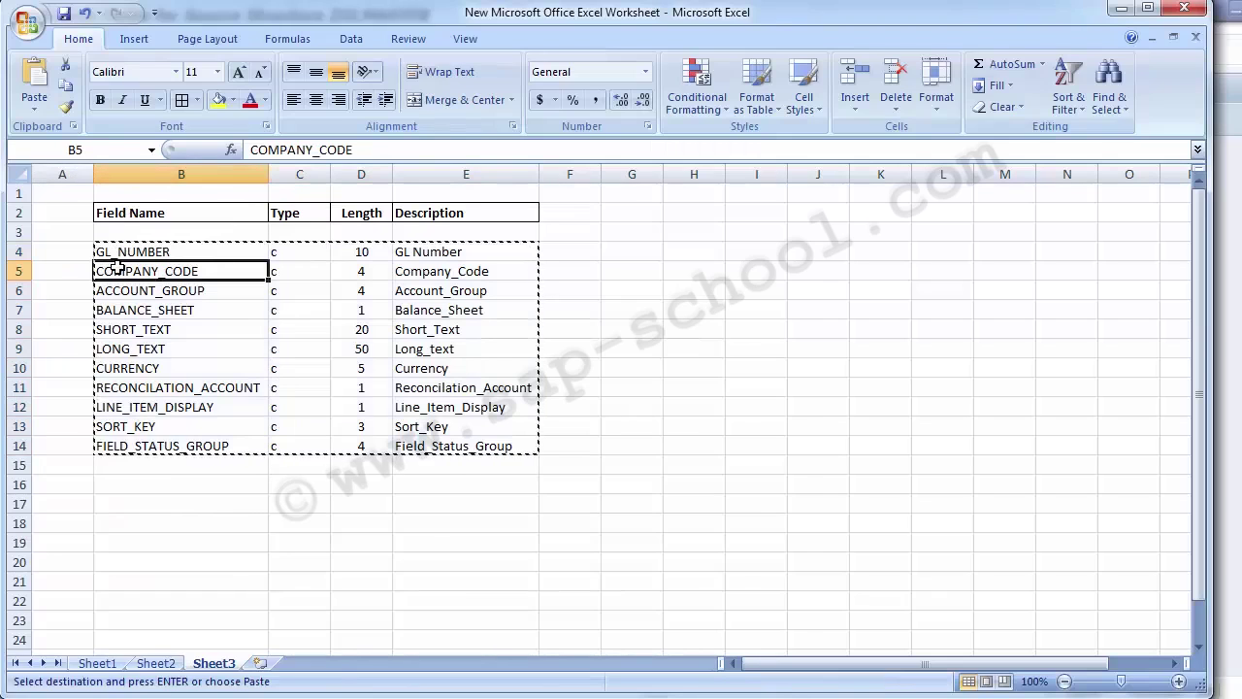
click(85, 252)
key(Escape)
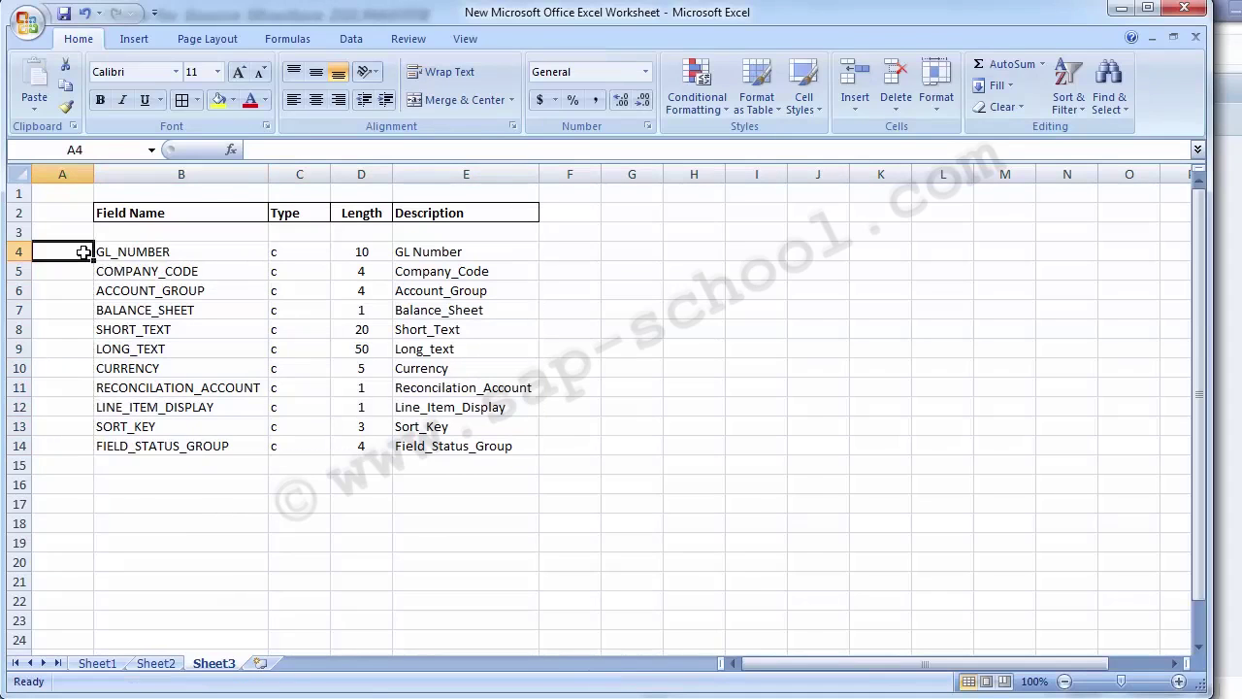
Step: Review the field names in B4:B14 one by one, from GL_NUMBER through FIELD_STATUS_GROUP
click(137, 252)
click(139, 270)
click(141, 289)
click(142, 309)
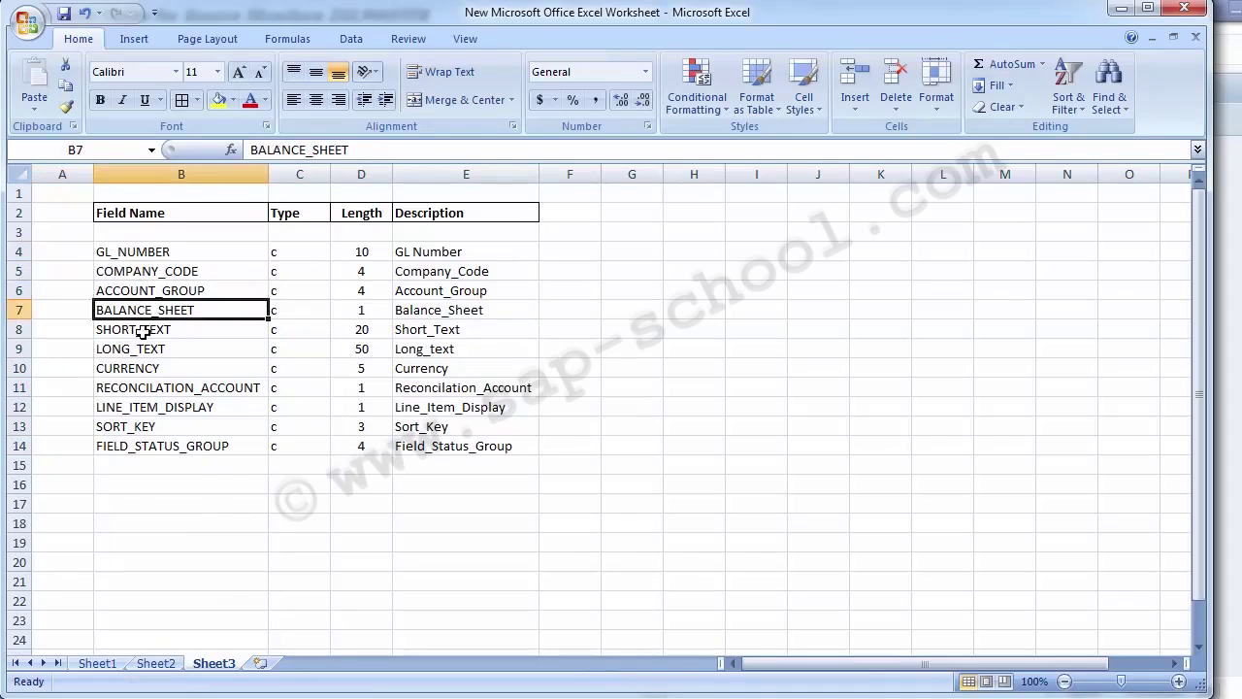
click(143, 331)
click(143, 350)
click(142, 369)
click(142, 389)
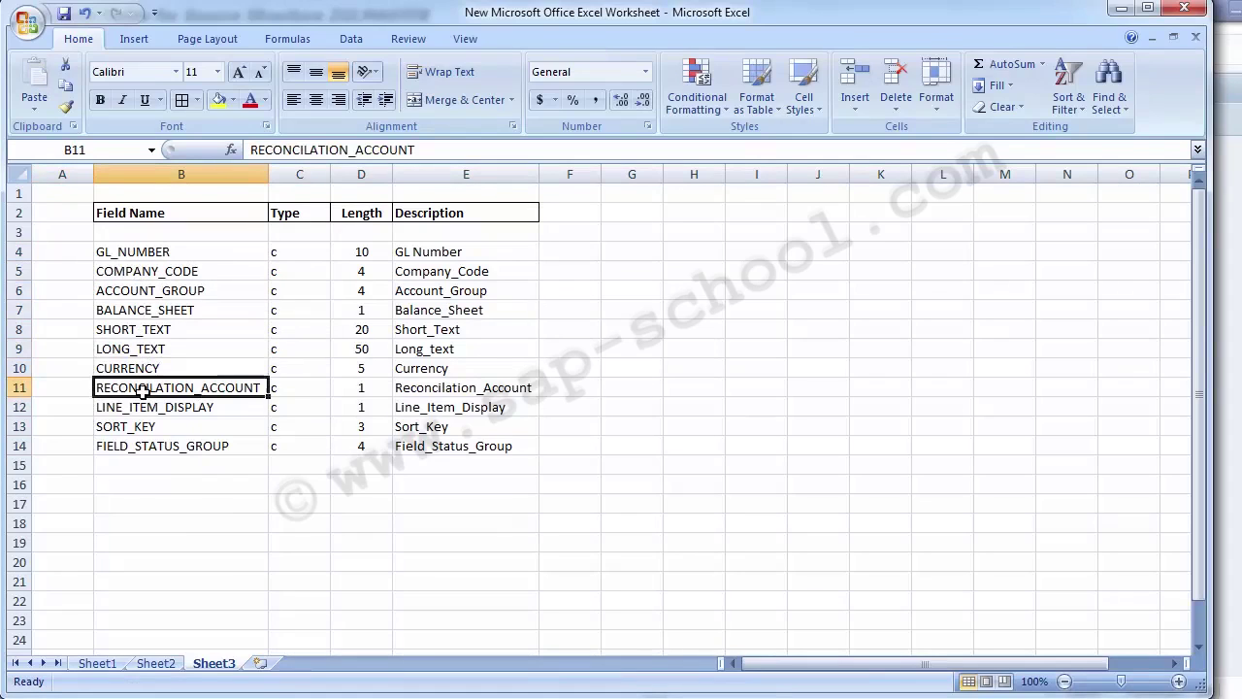
drag(140, 409, 143, 436)
click(142, 442)
Step: Examine how the field list is laid out across the field name, type, length and description columns
click(120, 253)
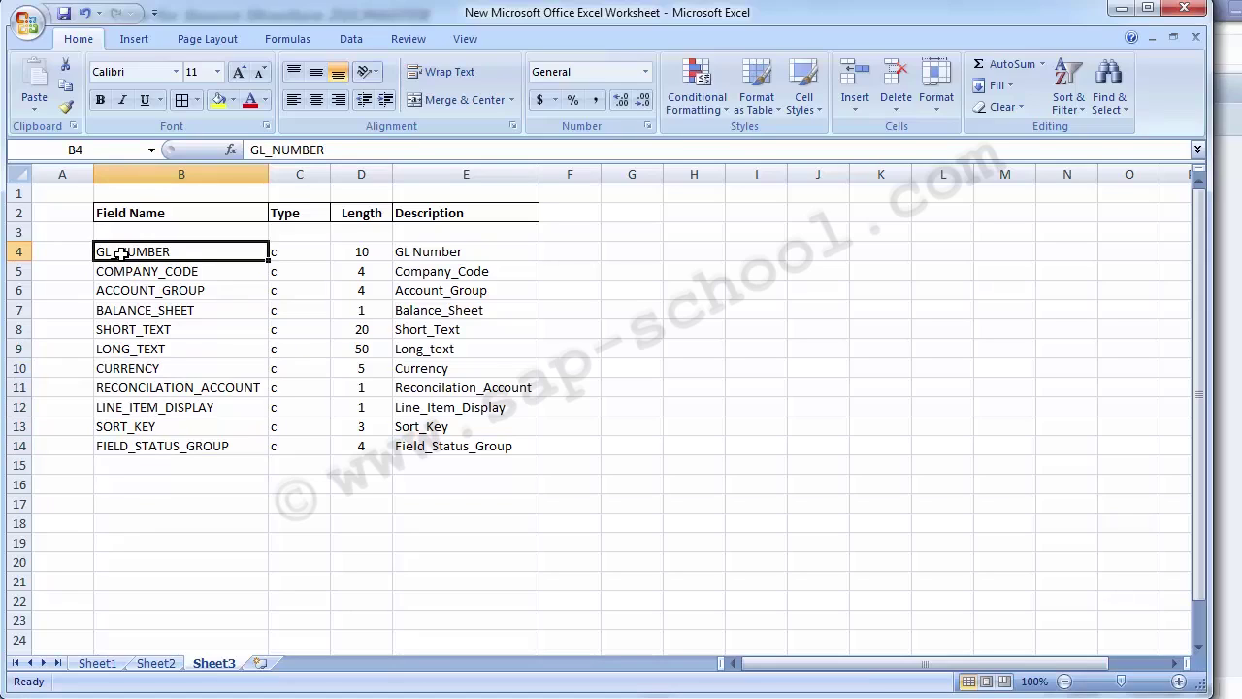
drag(121, 253, 160, 466)
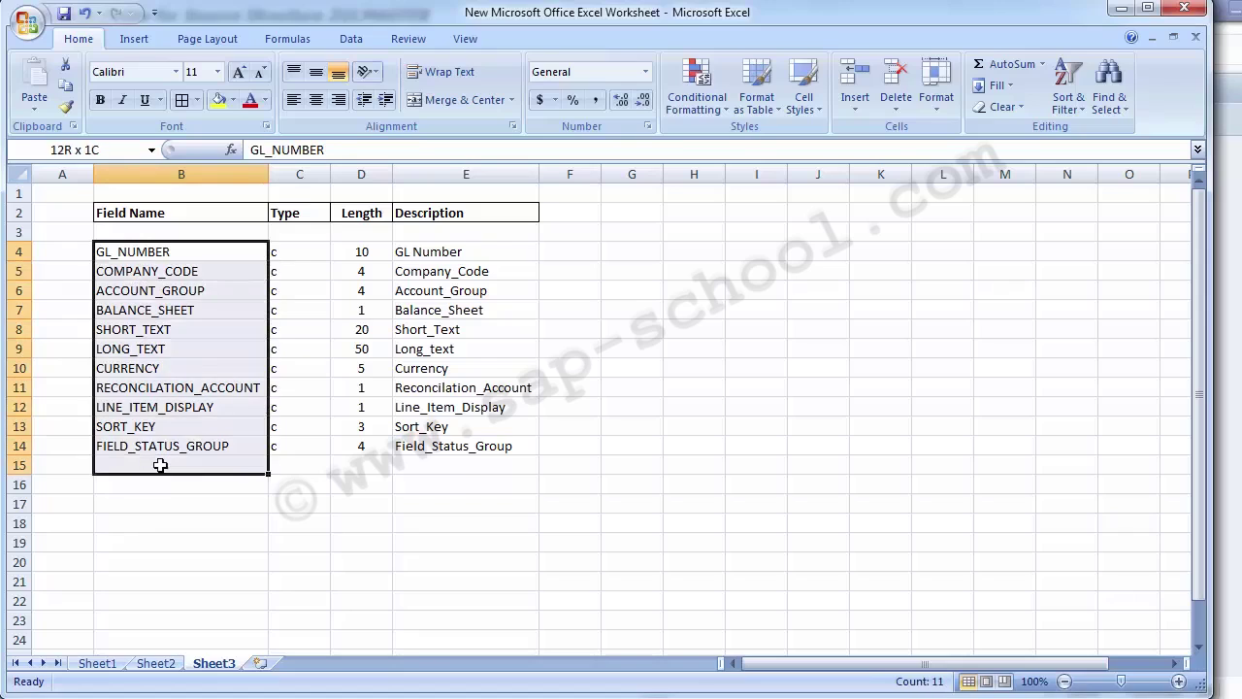
drag(291, 255, 298, 450)
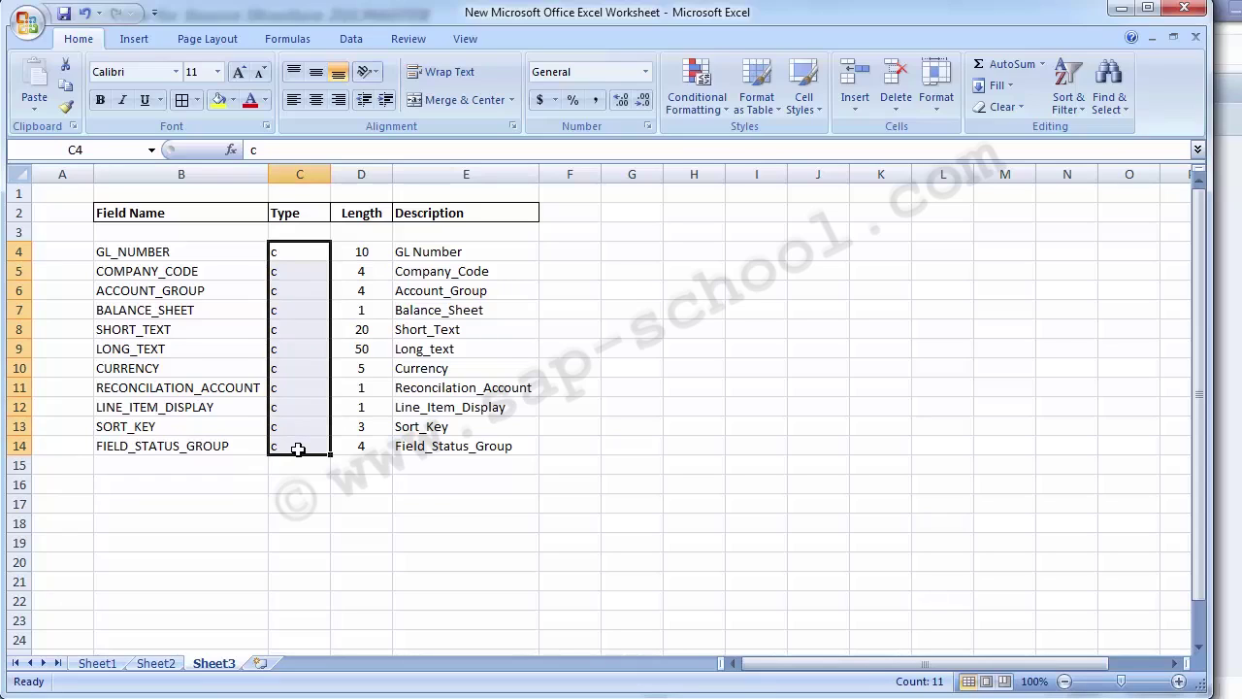
key(Right)
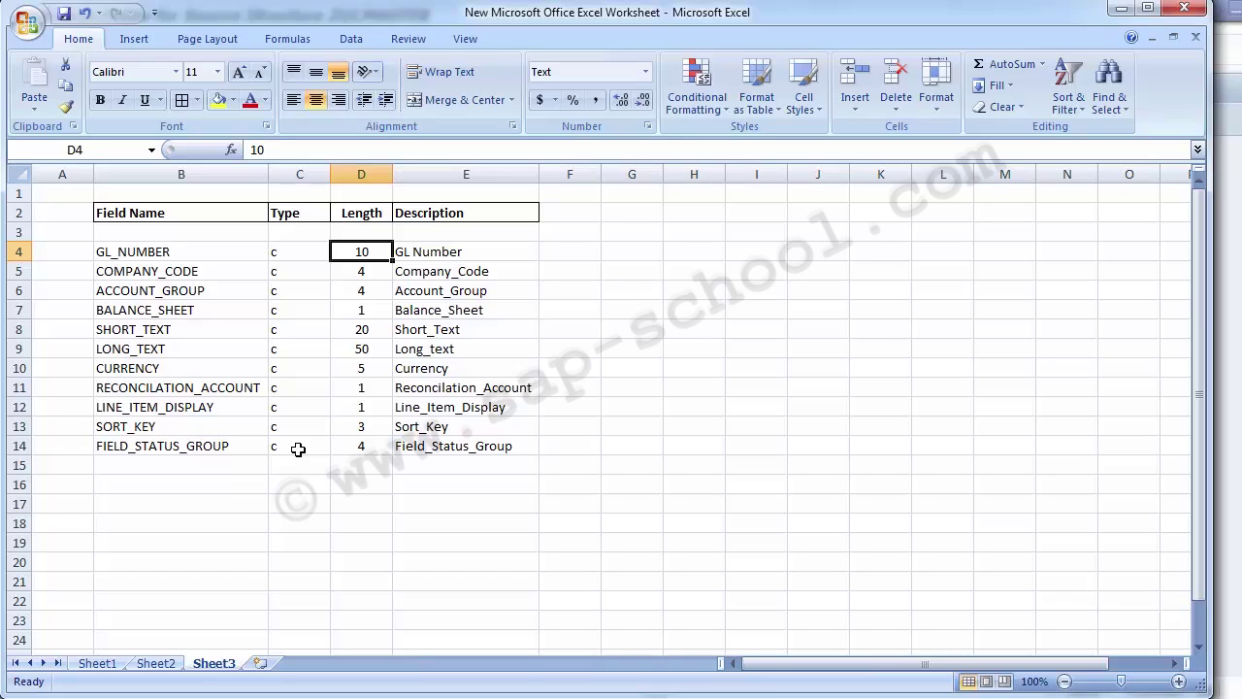
key(Right)
key(Down)
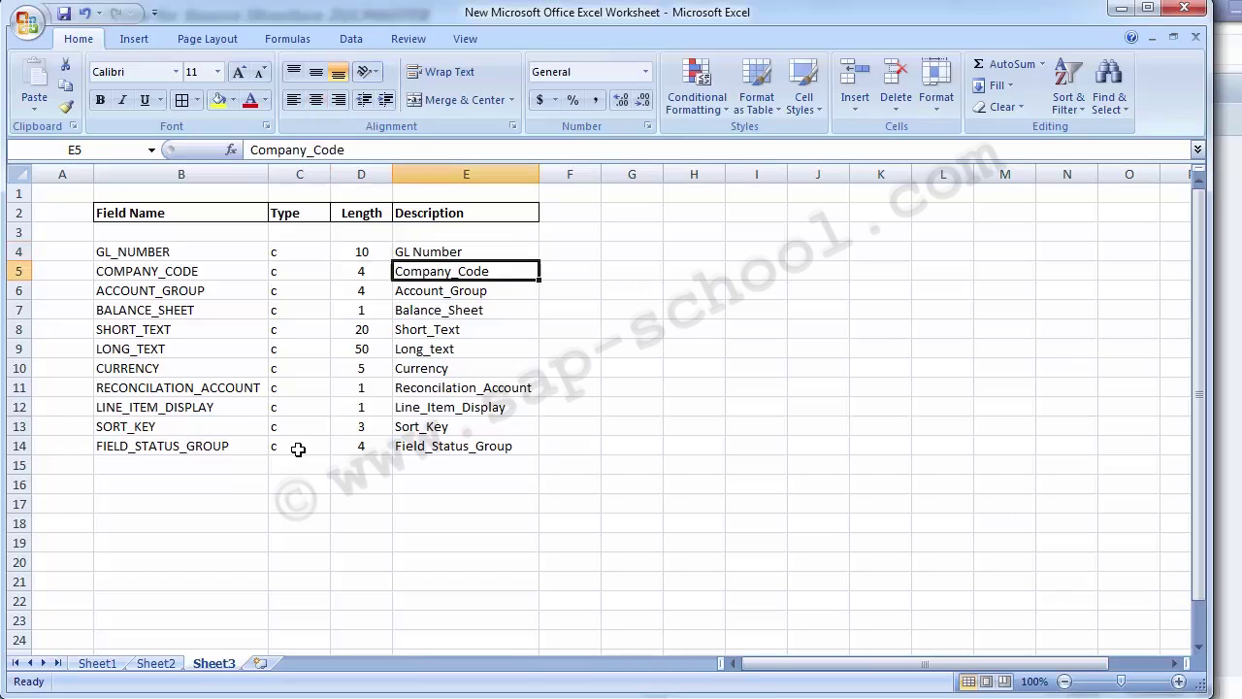
key(Left)
key(Left)
key(Left)
key(Left)
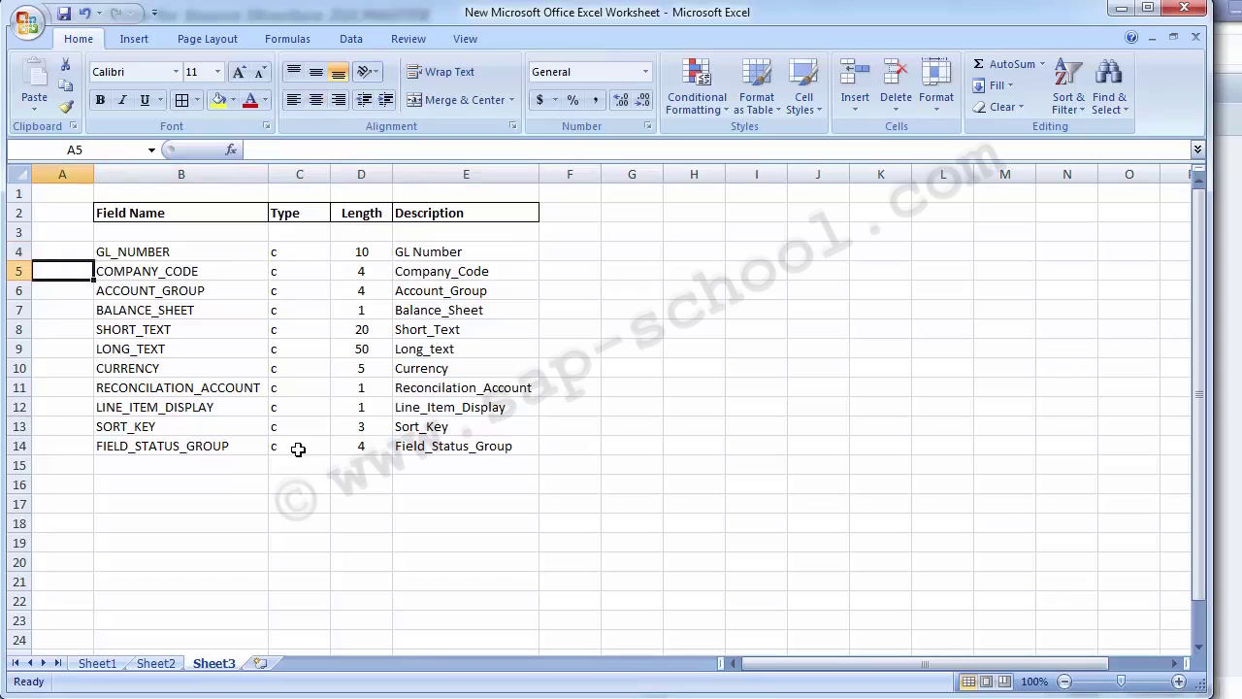
key(Right)
key(Up)
Step: Return to SAP and save the source fields of structure ZGLMASTER
key(alt+Tab)
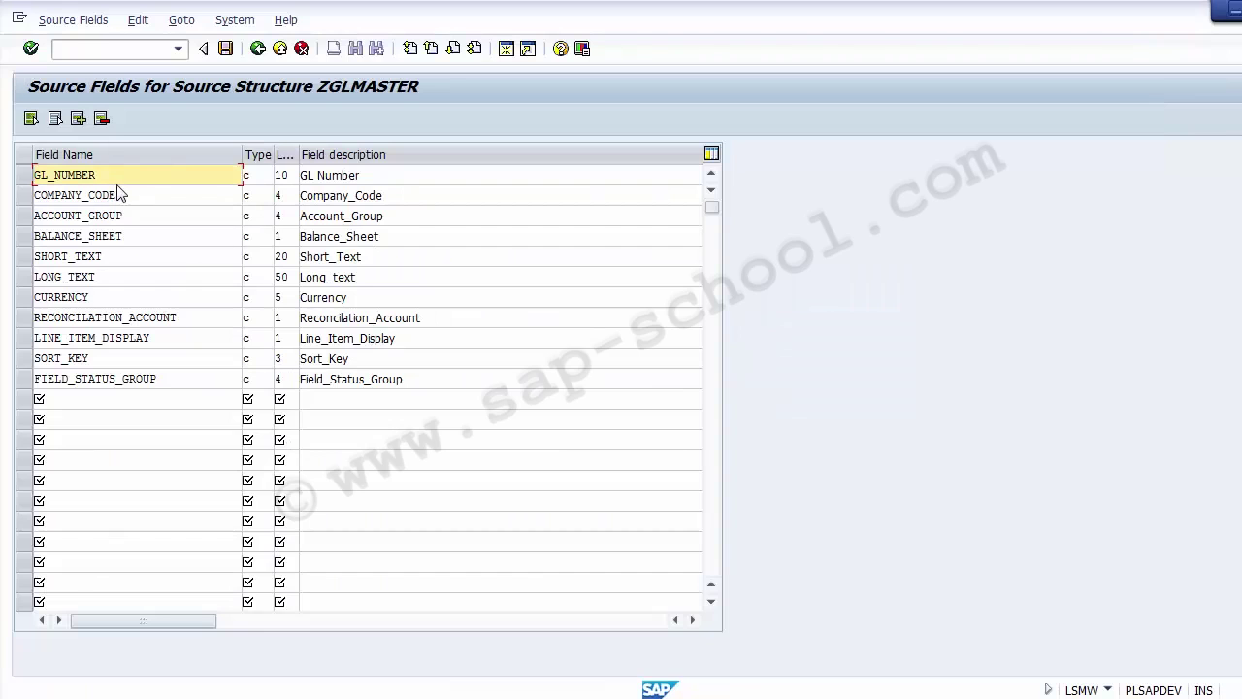
click(225, 50)
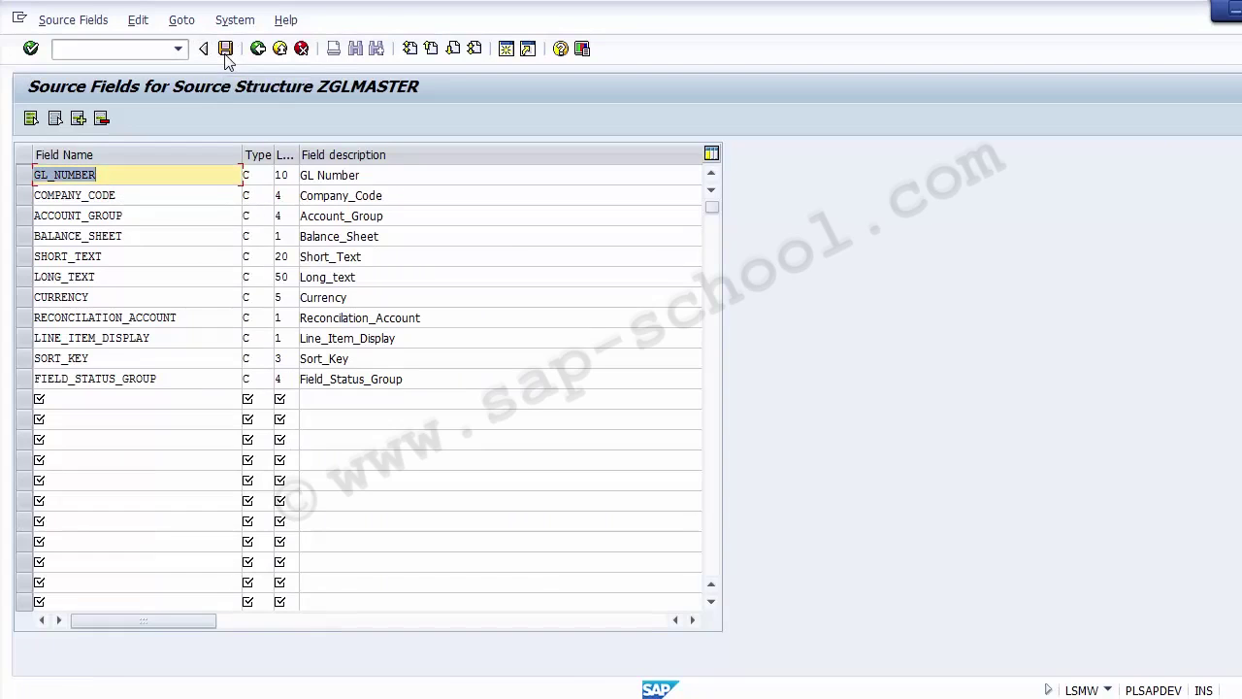
Step: Save the field definitions of source structure ZGLMASTER and return to the source fields overview
click(226, 51)
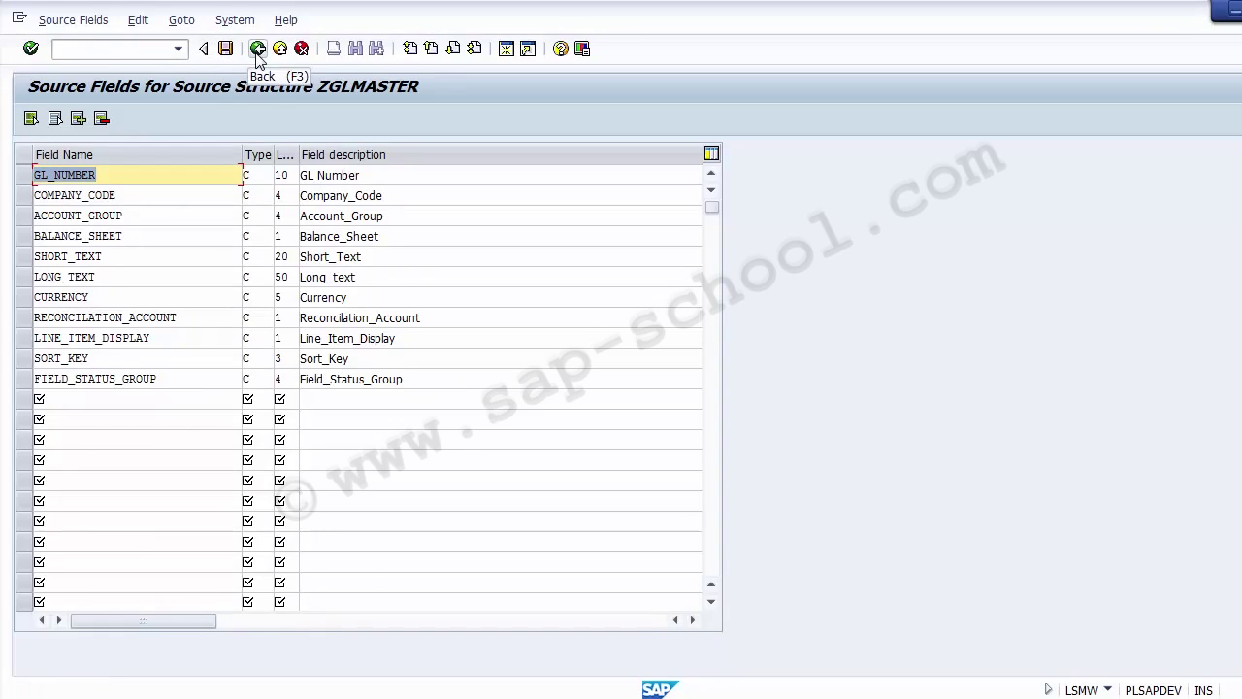
click(257, 50)
click(258, 50)
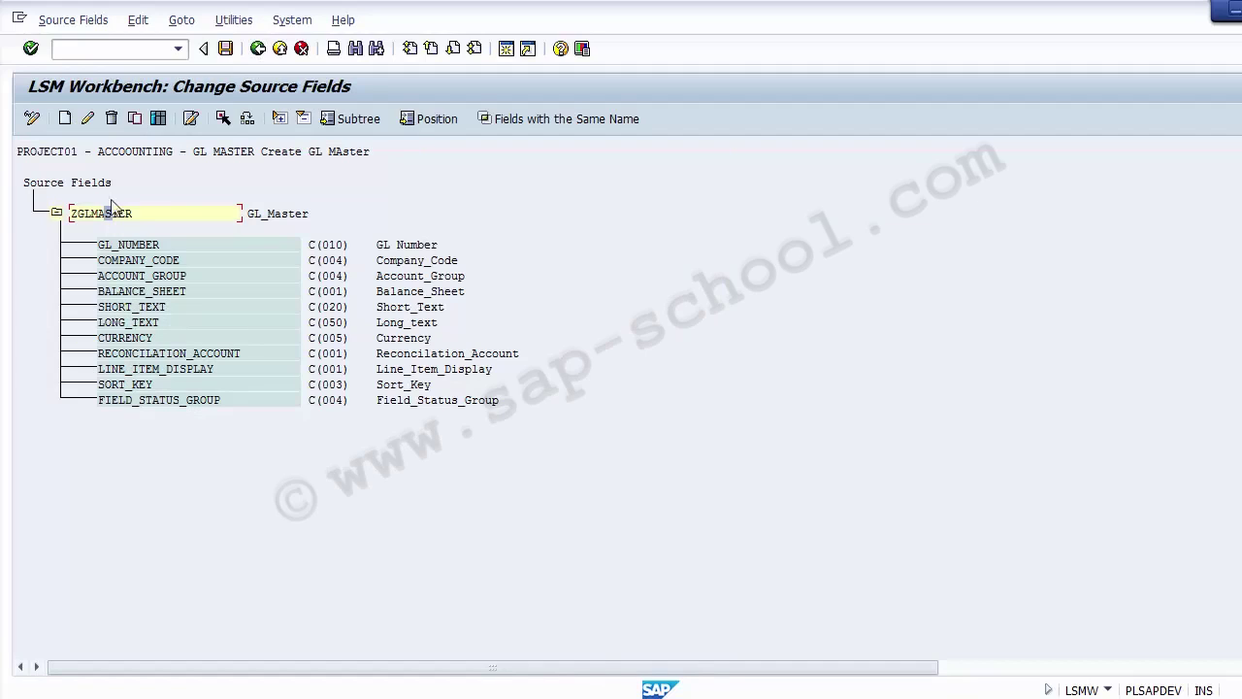
Step: Check the ZGLMASTER source fields with their lengths, save them and return to the process step list
click(76, 188)
click(314, 247)
click(331, 249)
click(213, 259)
click(310, 264)
click(336, 262)
click(226, 50)
click(258, 50)
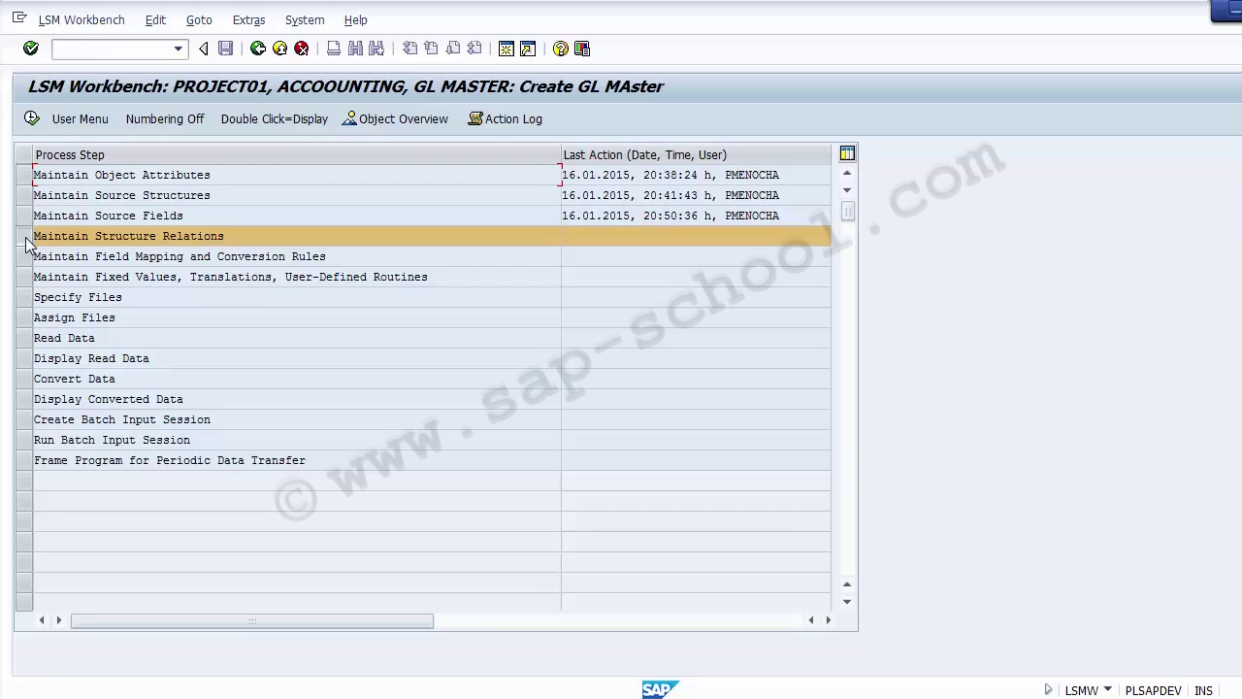
Step: Open Maintain Structure Relations in change mode, save the relationship between ZFS00 and ZGLMASTER, and return to the process steps
click(32, 120)
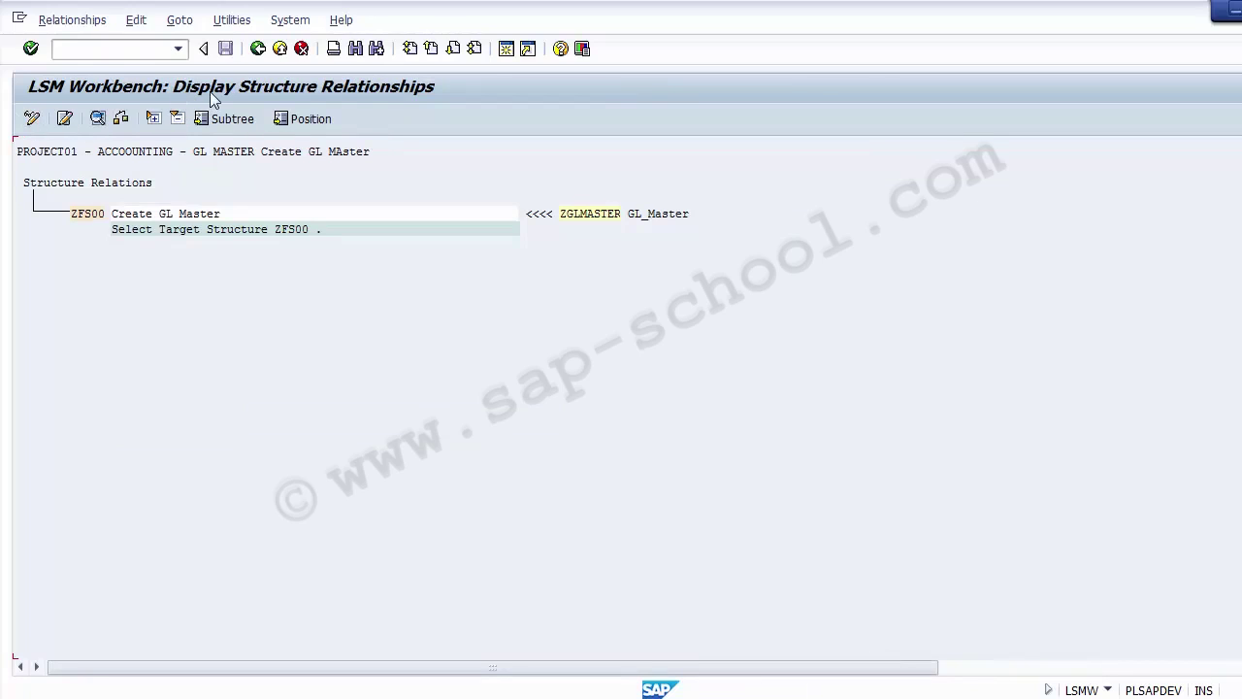
click(31, 120)
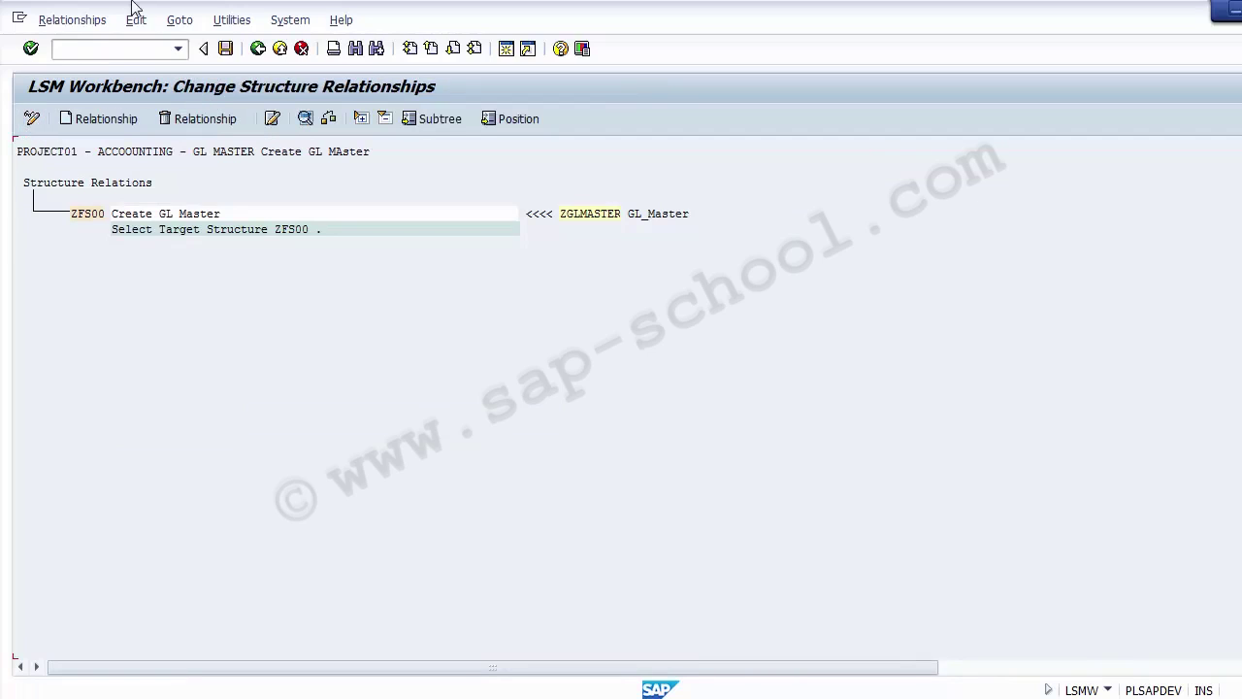
click(228, 53)
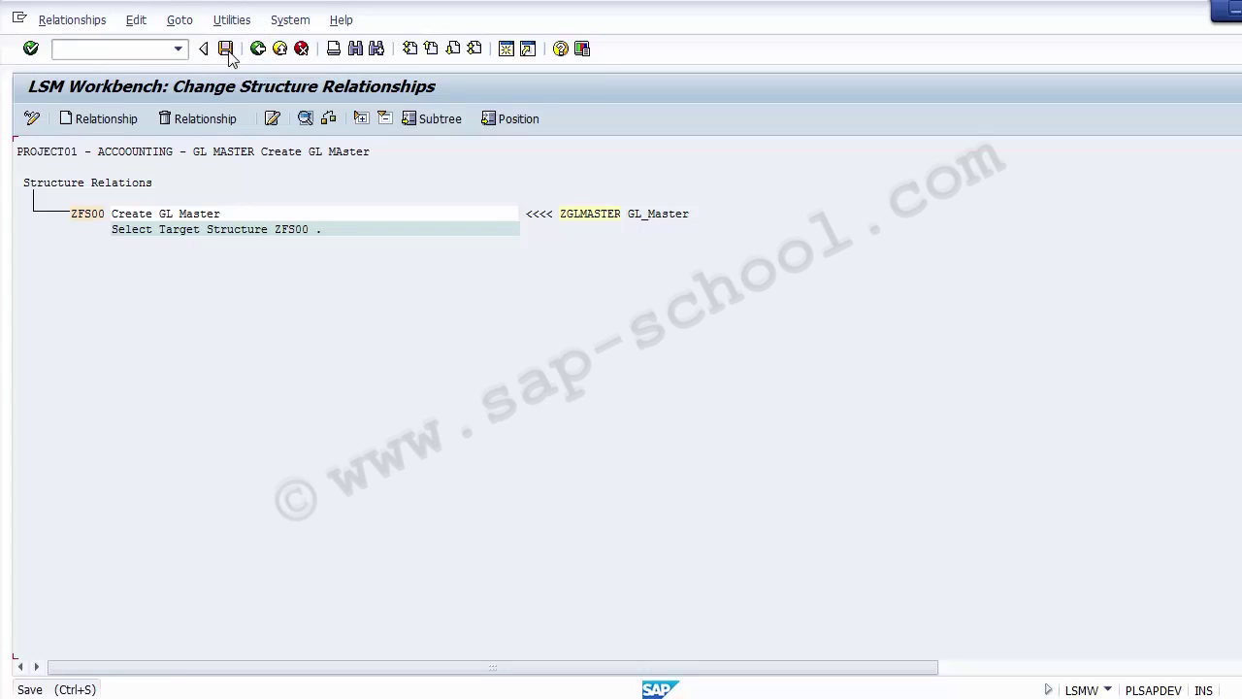
click(258, 50)
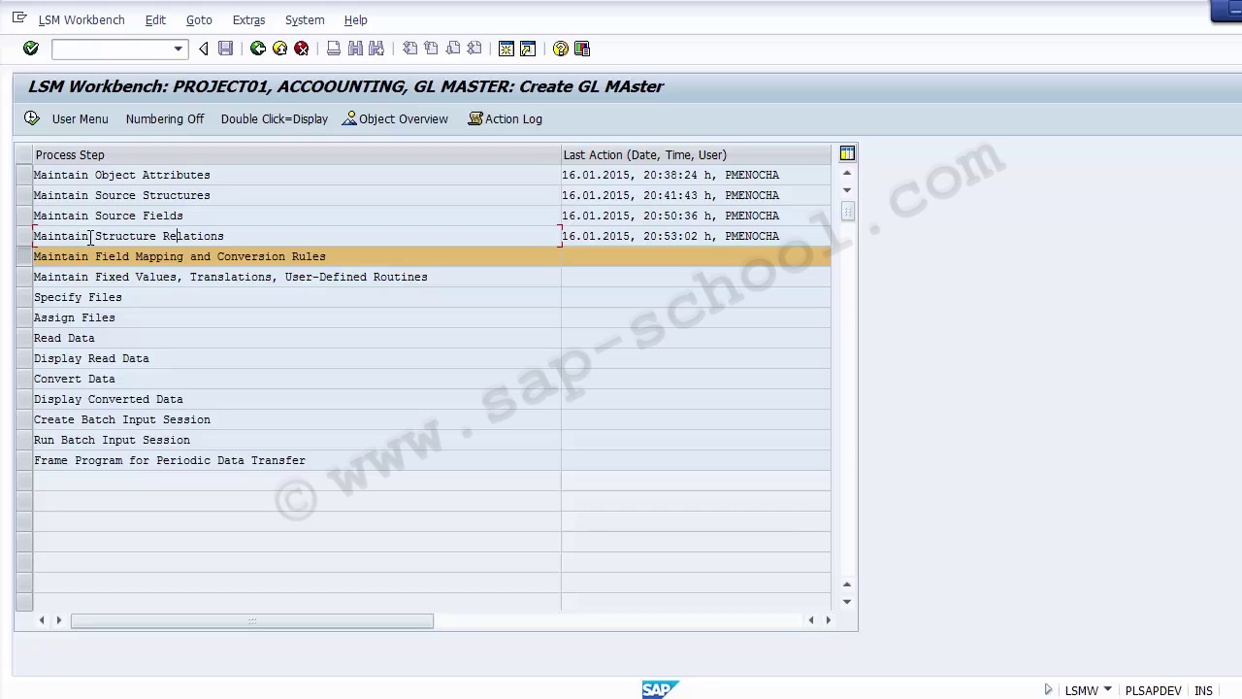
key(F9)
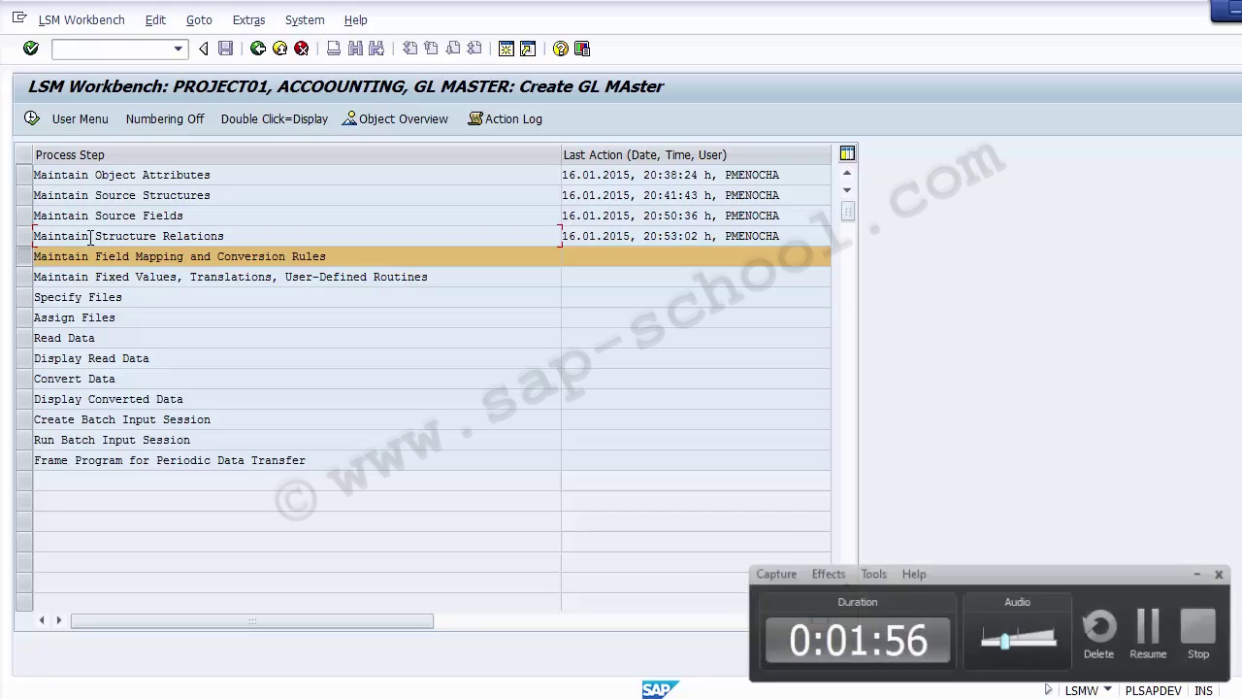
key(F9)
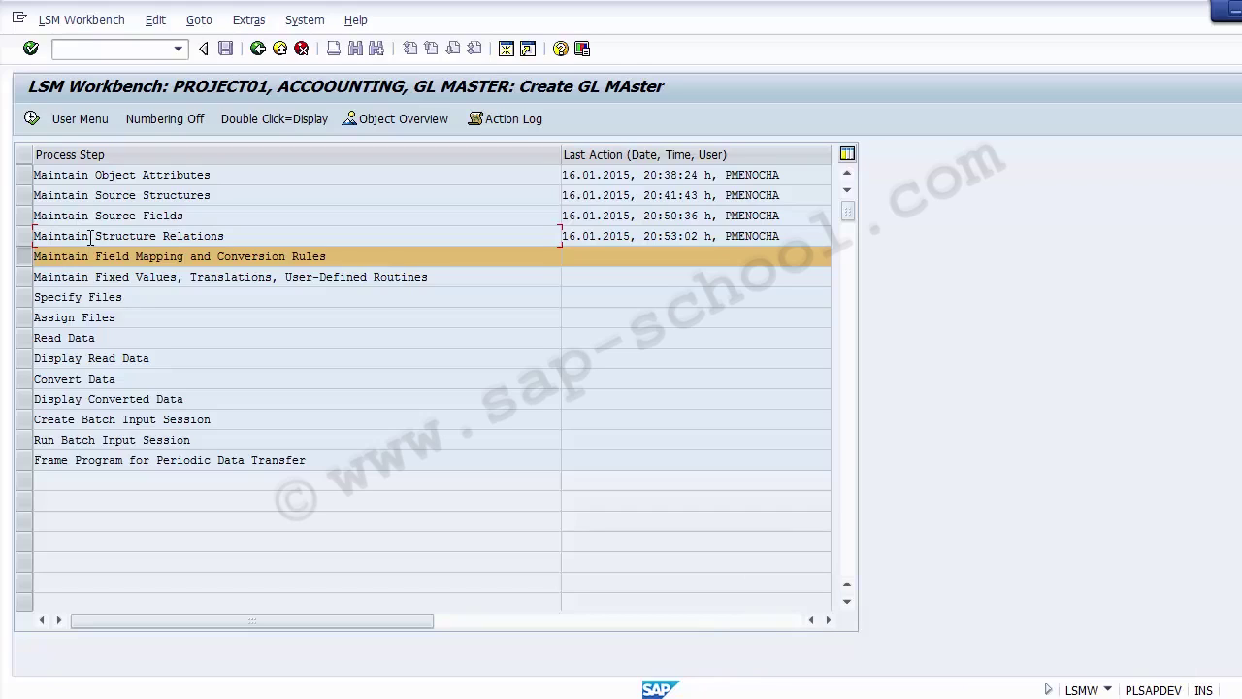
Step: Open Maintain Field Mapping and Conversion Rules, check the target fields of ZFS00 and switch to change mode
click(32, 120)
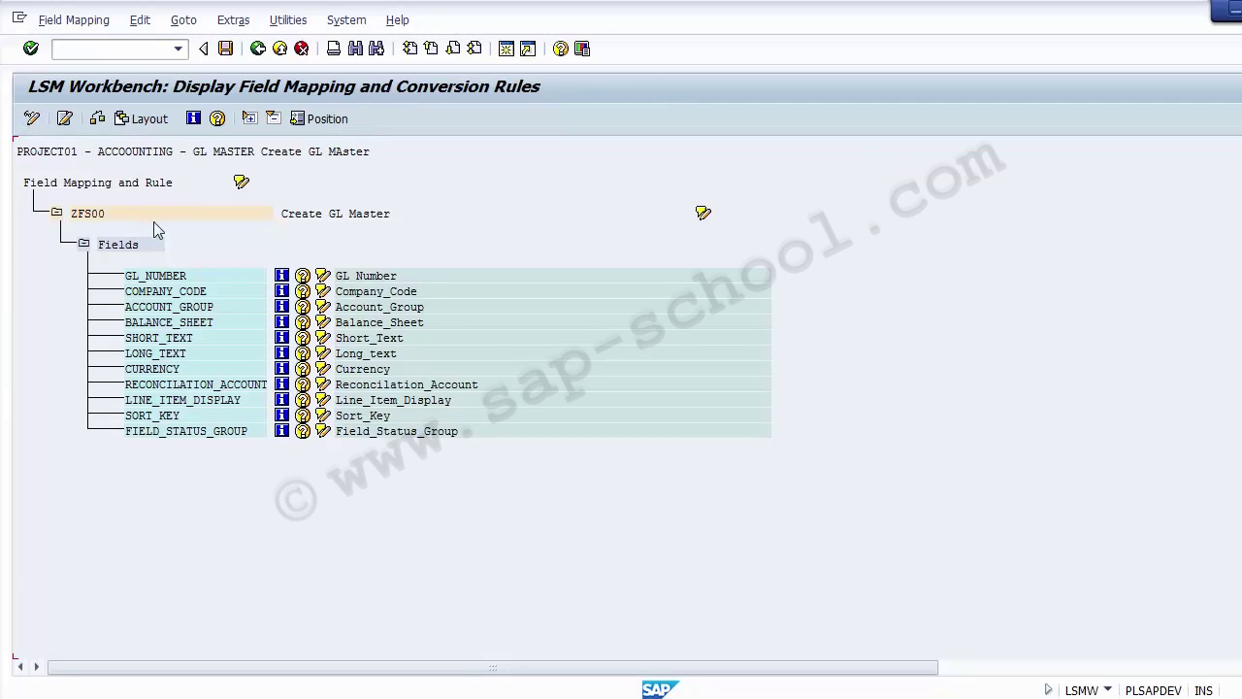
click(133, 247)
click(167, 385)
click(153, 277)
click(374, 277)
click(32, 120)
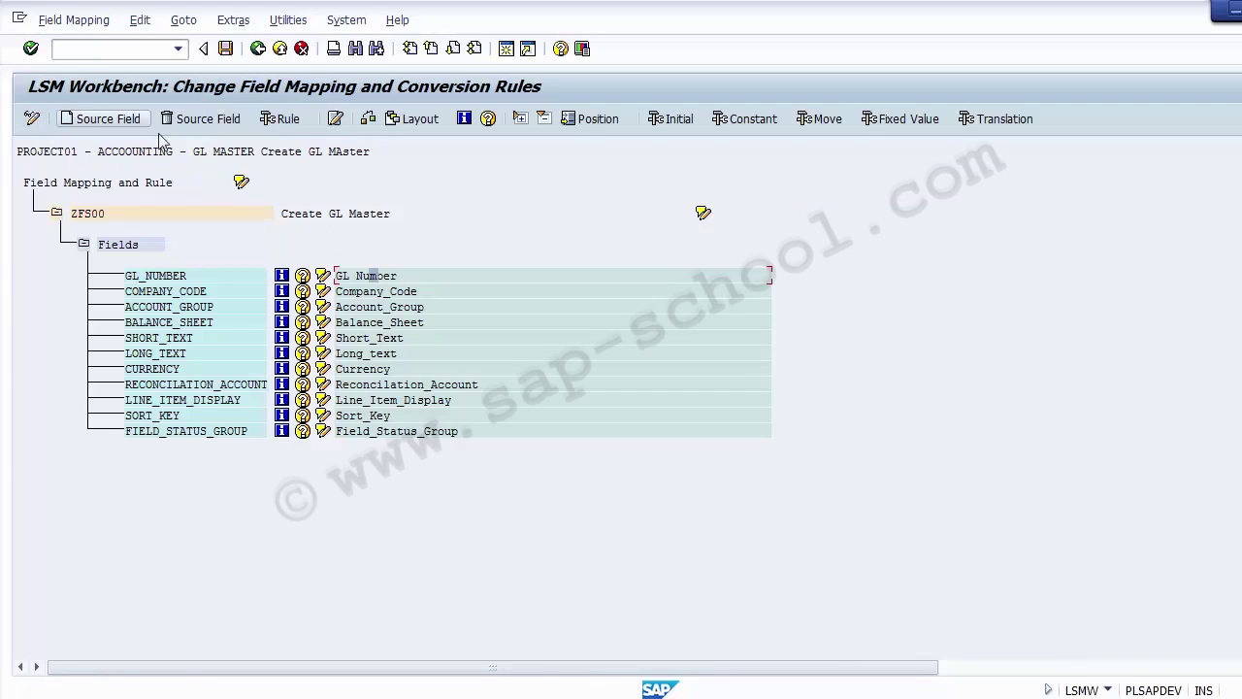
Step: Examine the ZFS00 target fields that need a source field, from GL_NUMBER to FIELD_STATUS_GROUP
click(324, 277)
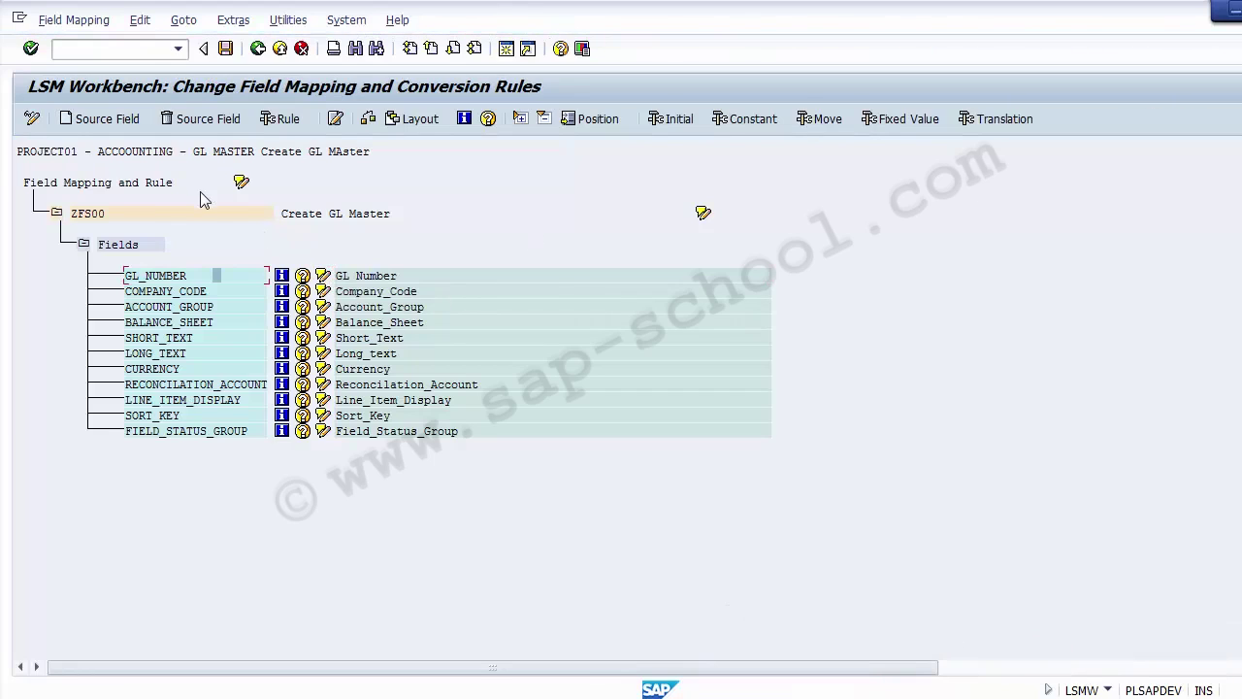
click(161, 293)
click(160, 372)
click(163, 433)
click(161, 325)
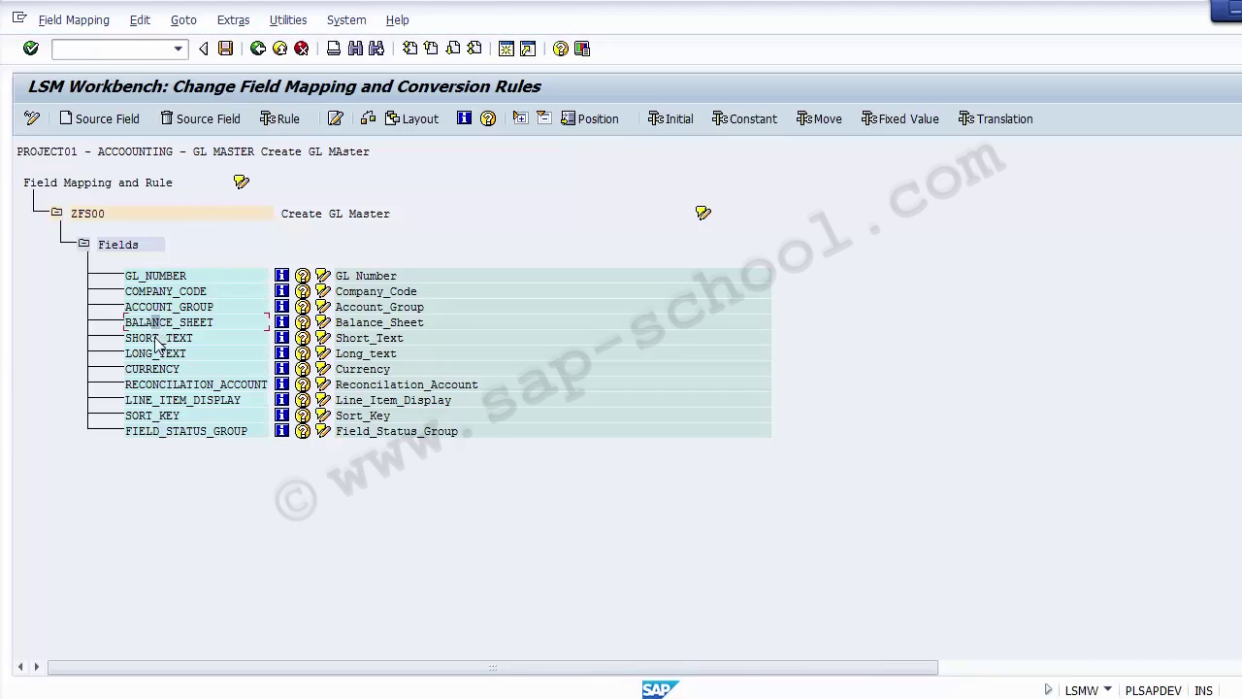
click(151, 279)
click(167, 293)
click(167, 280)
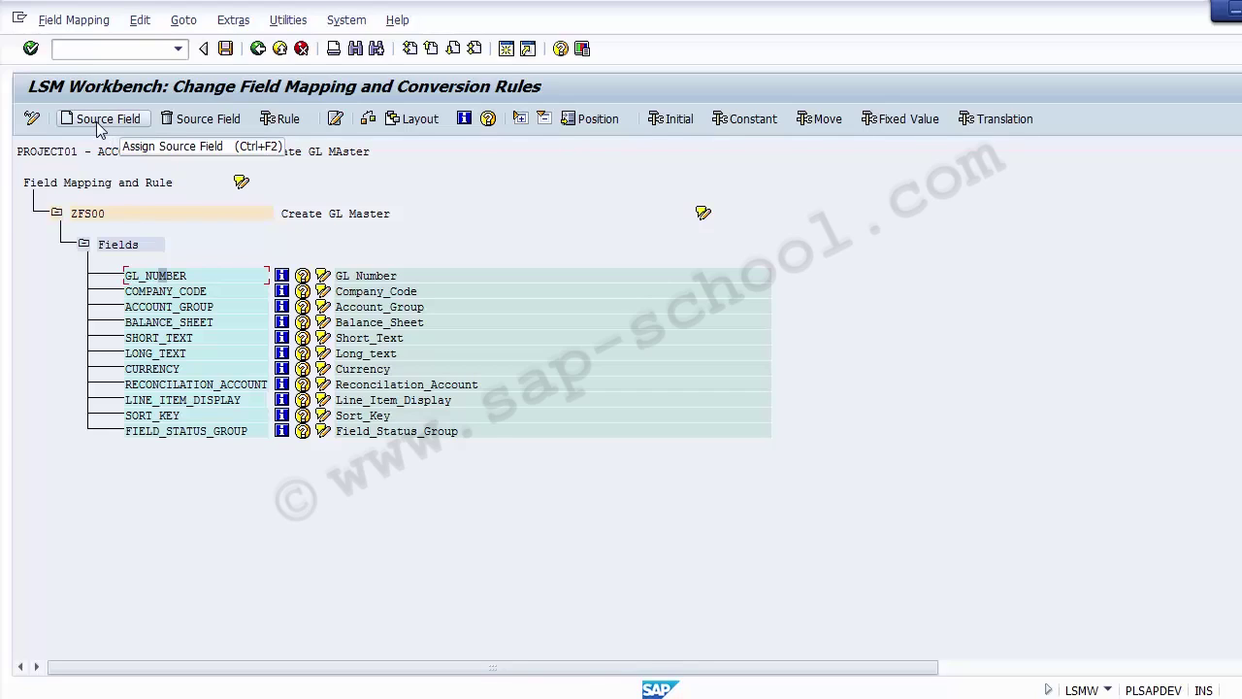
Step: Assign source field GL_NUMBER of ZGLMASTER to target field GL_NUMBER and check its transfer rule
click(150, 277)
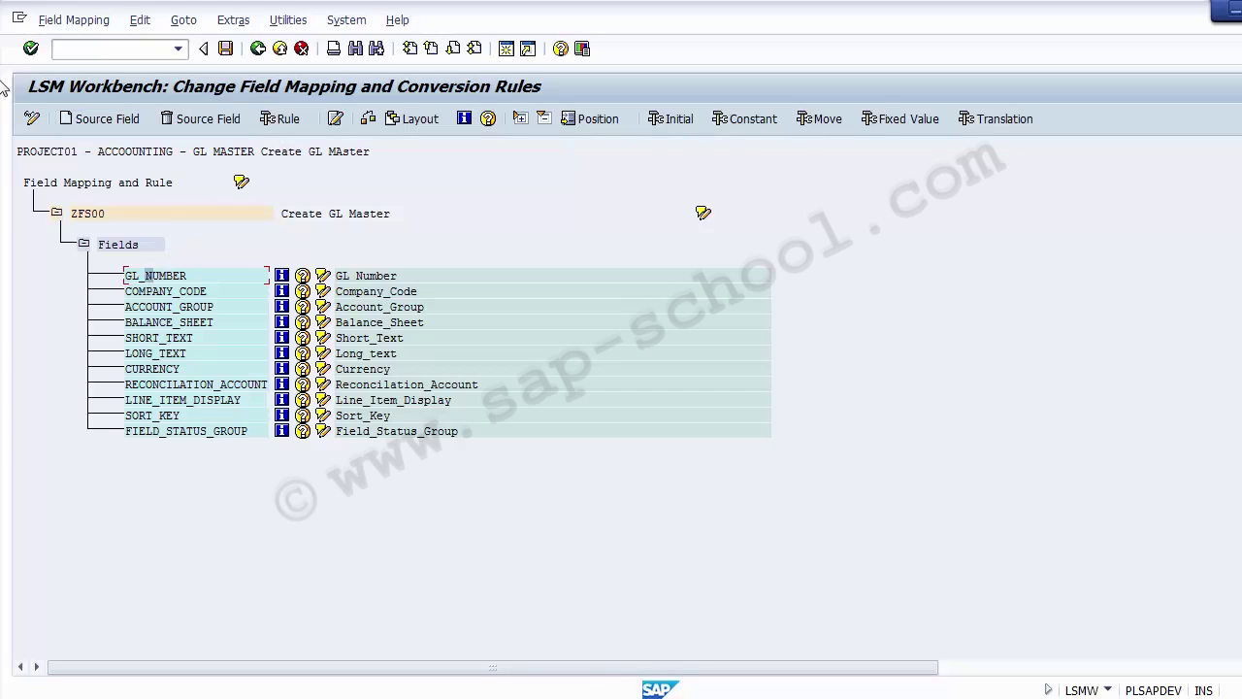
click(97, 118)
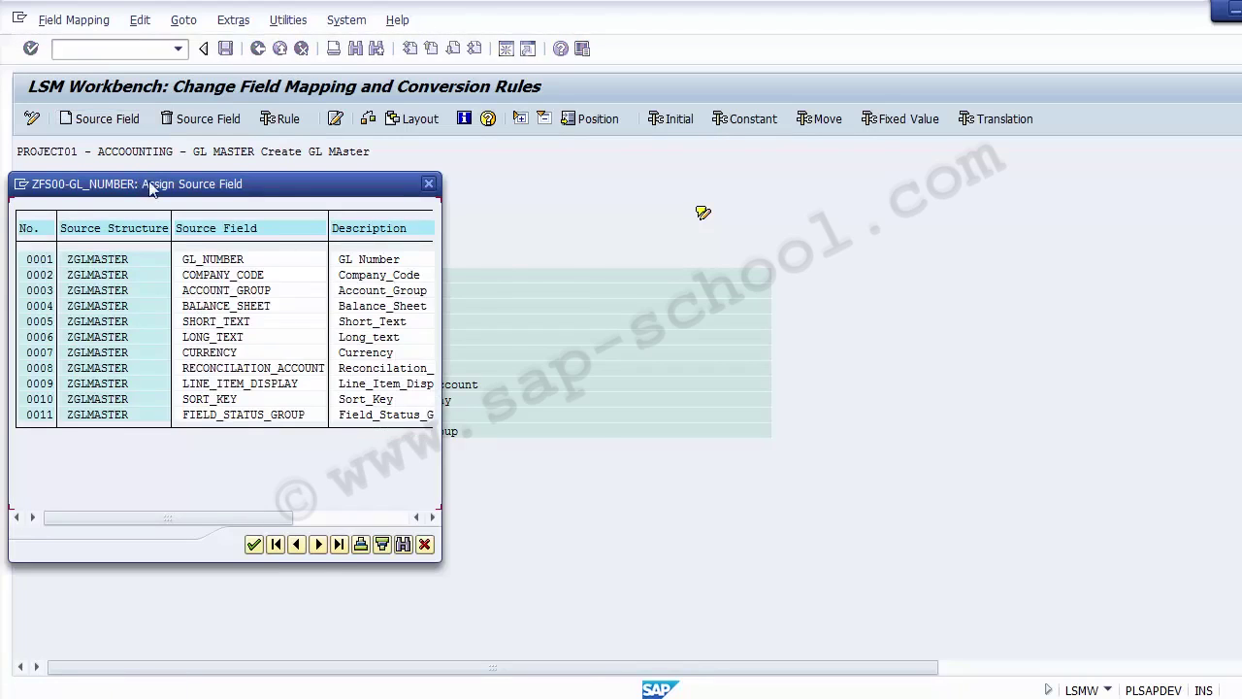
drag(137, 185, 568, 134)
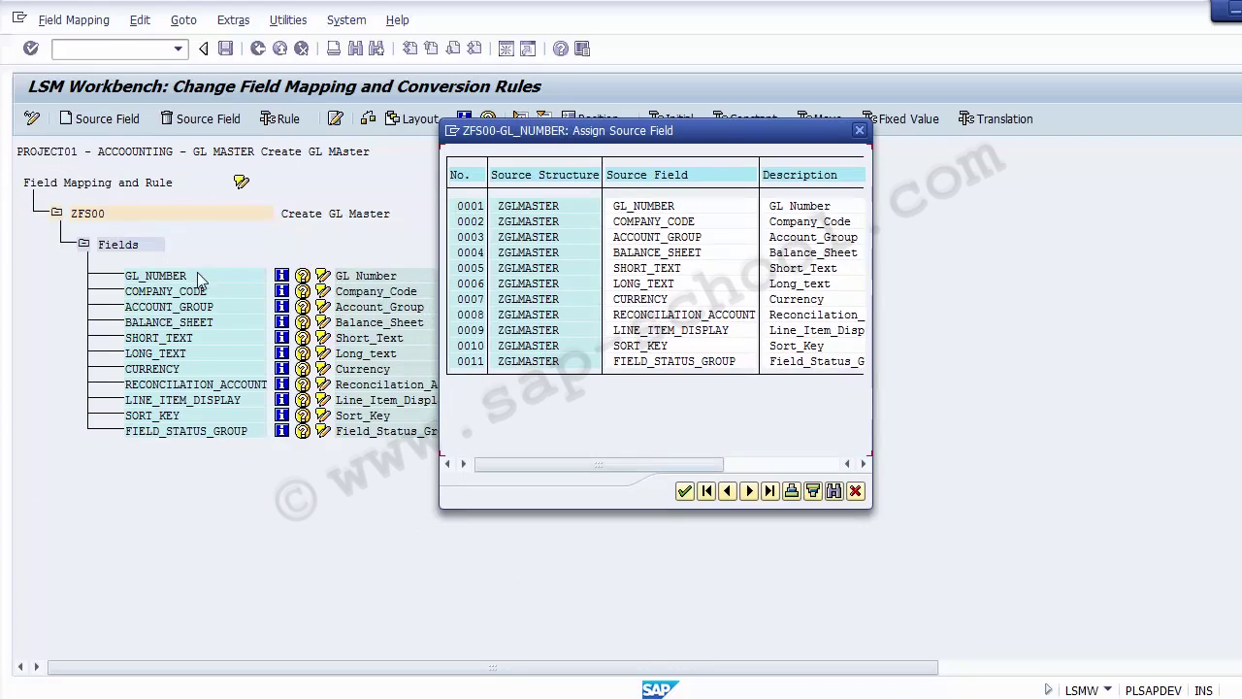
click(653, 208)
double_click(658, 210)
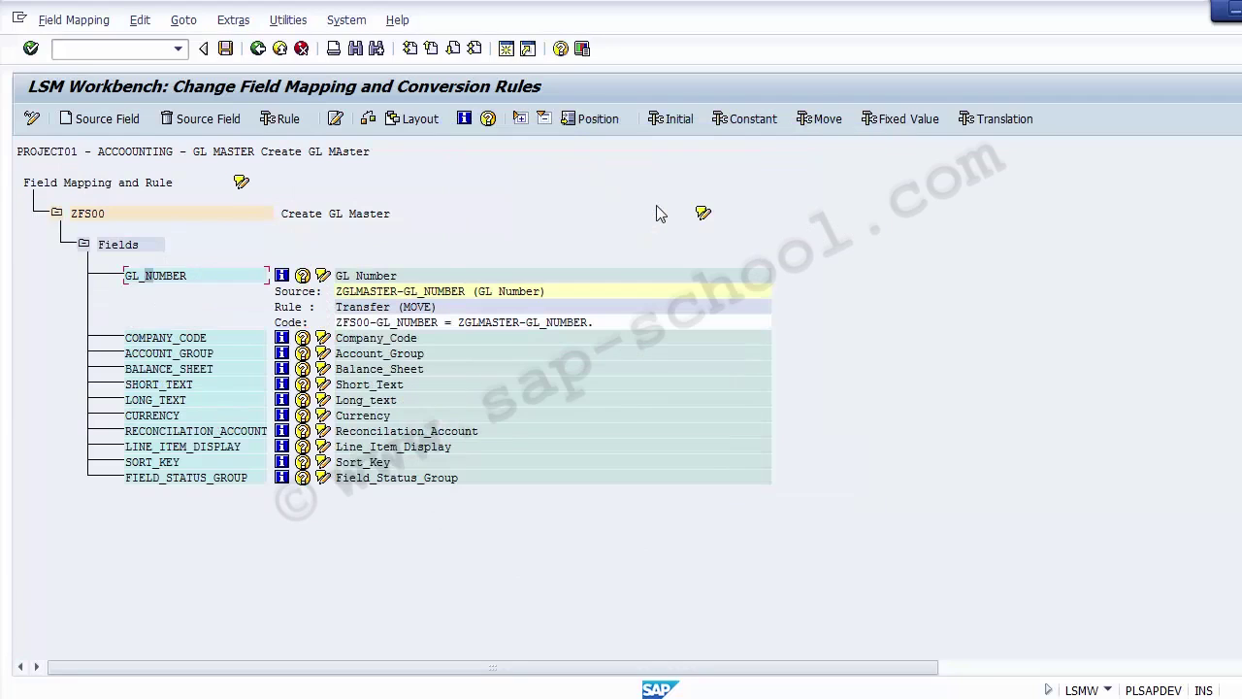
click(191, 276)
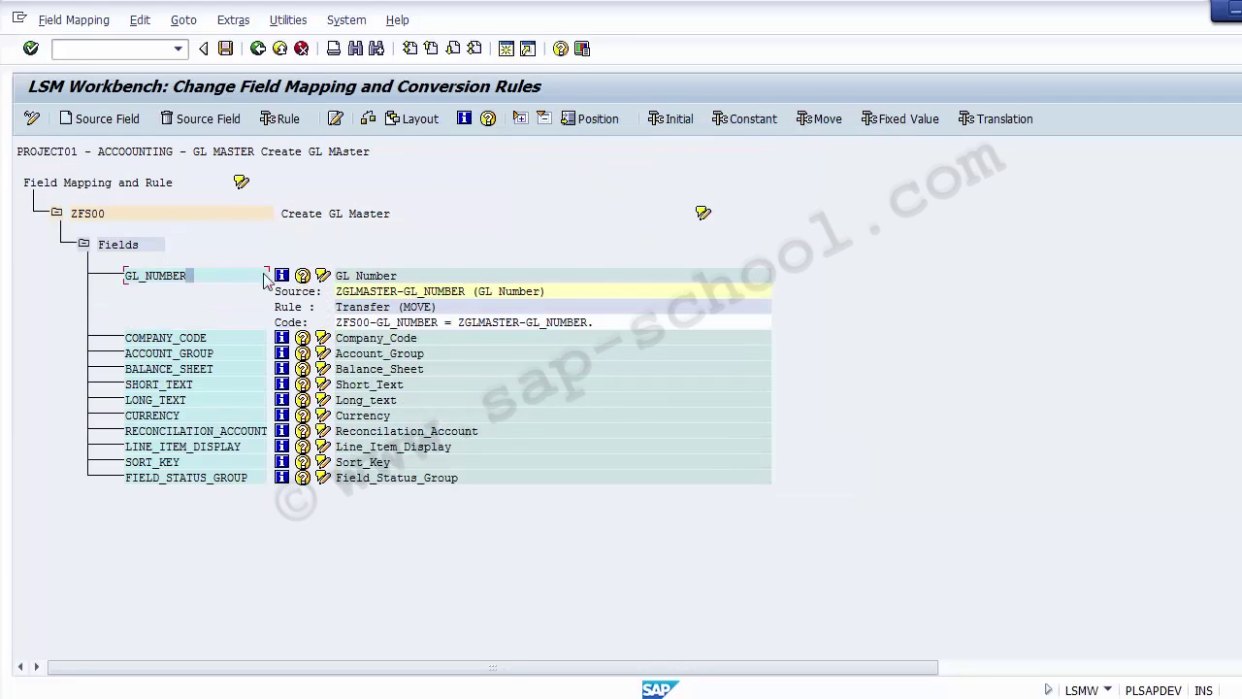
click(458, 307)
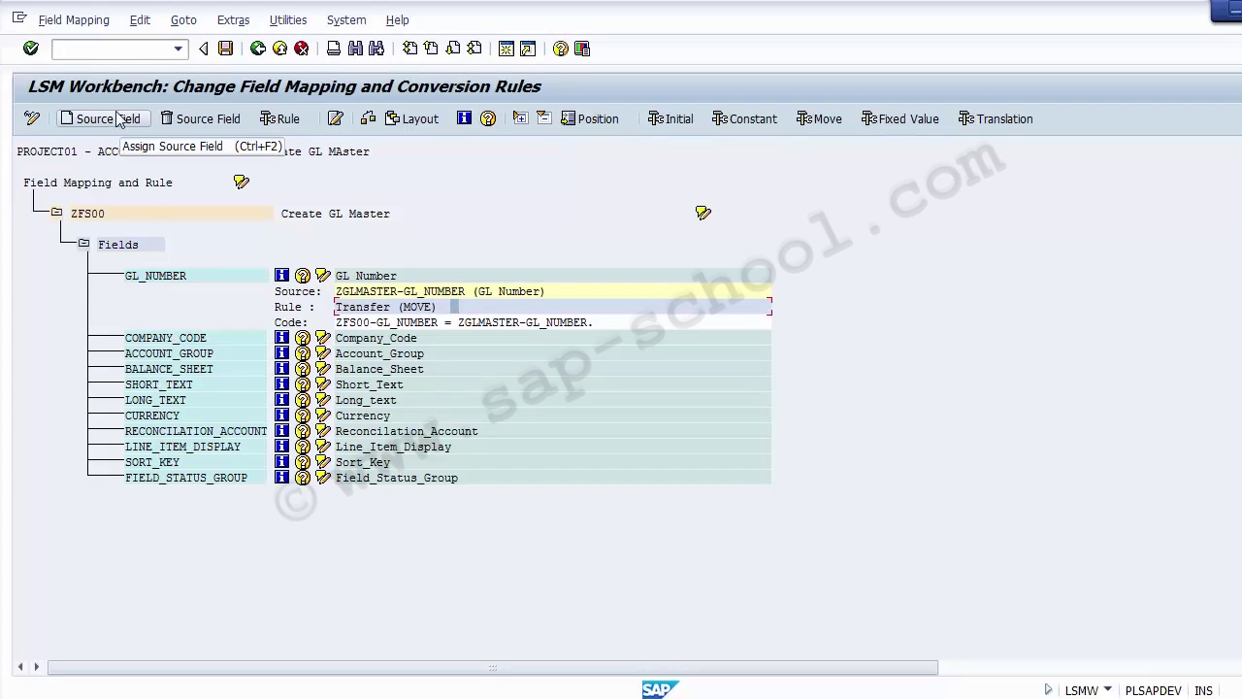
Step: Assign source field COMPANY_CODE of ZGLMASTER to target field COMPANY_CODE and check its transfer rule
click(157, 336)
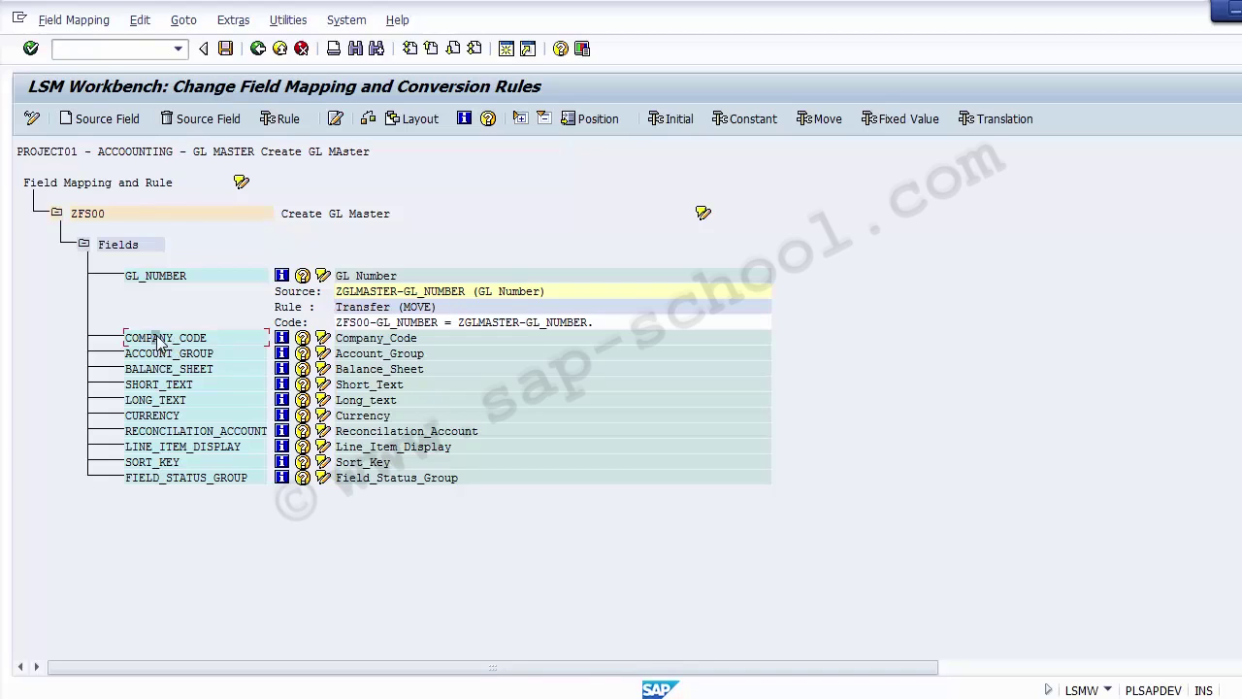
click(103, 120)
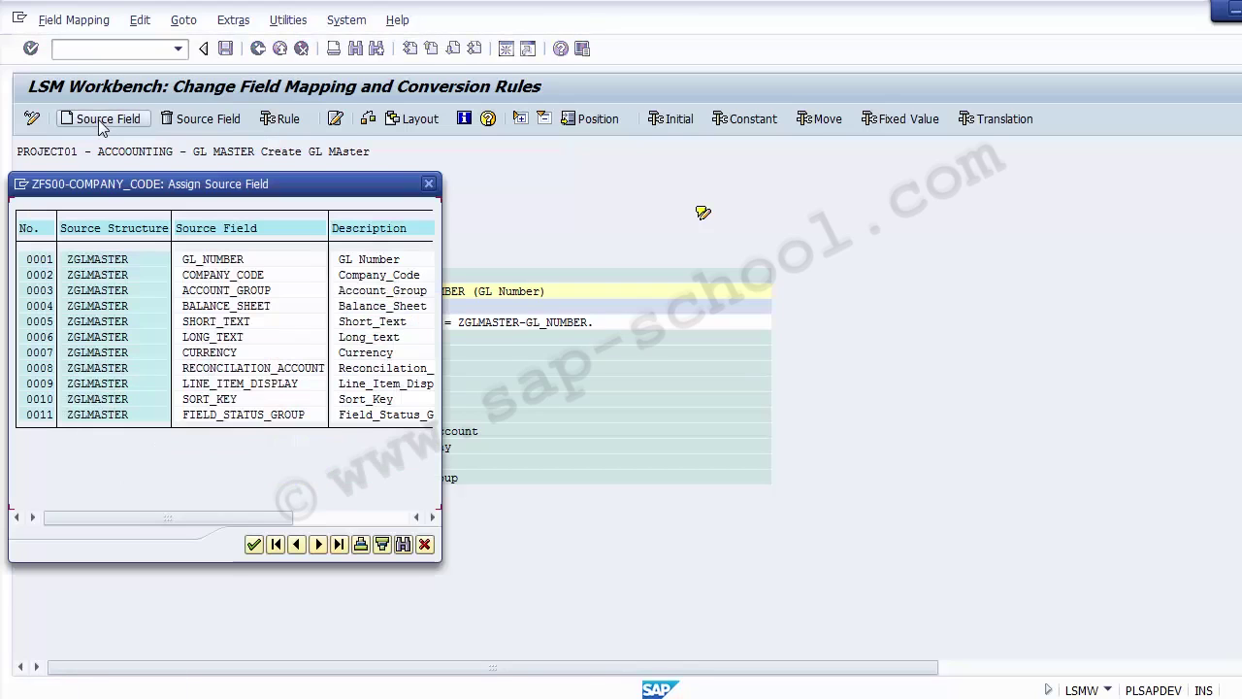
drag(204, 184, 584, 39)
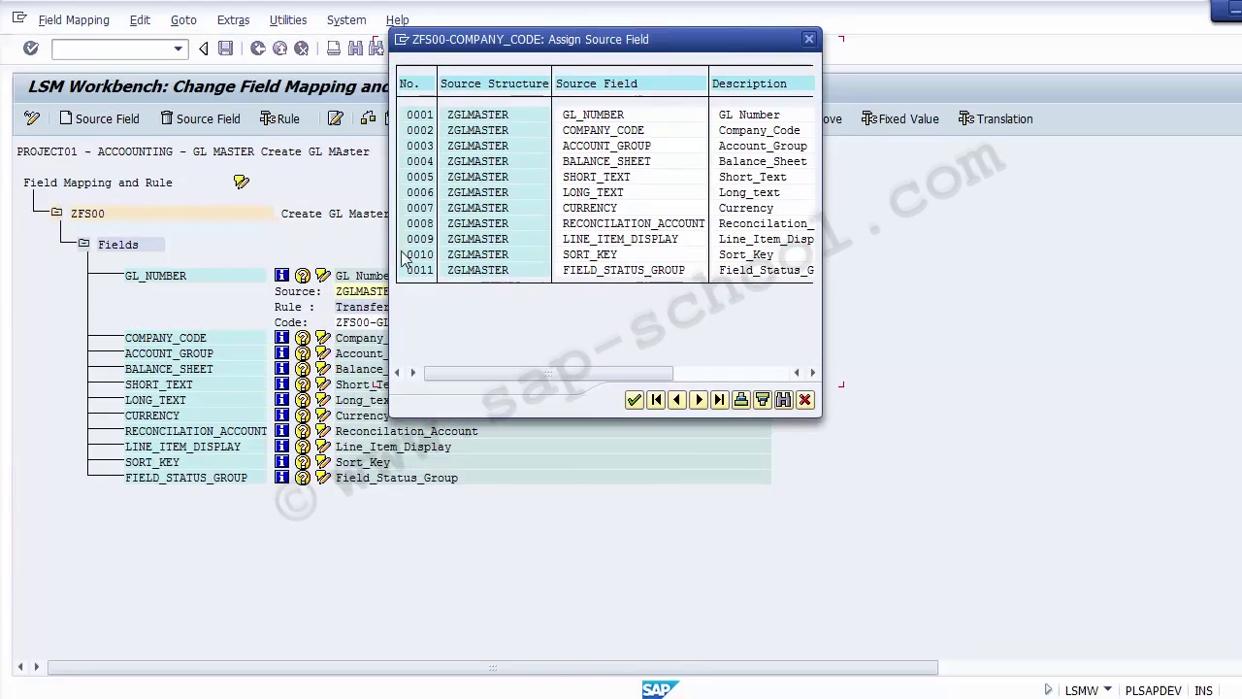
click(620, 132)
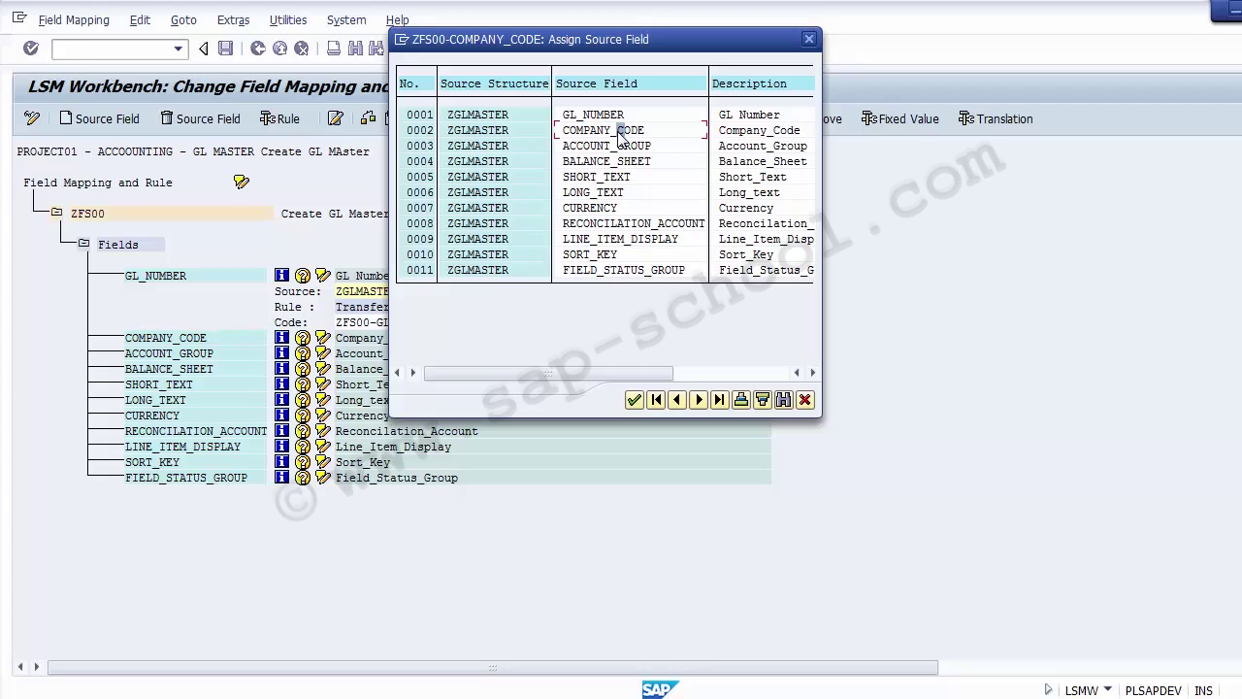
double_click(598, 134)
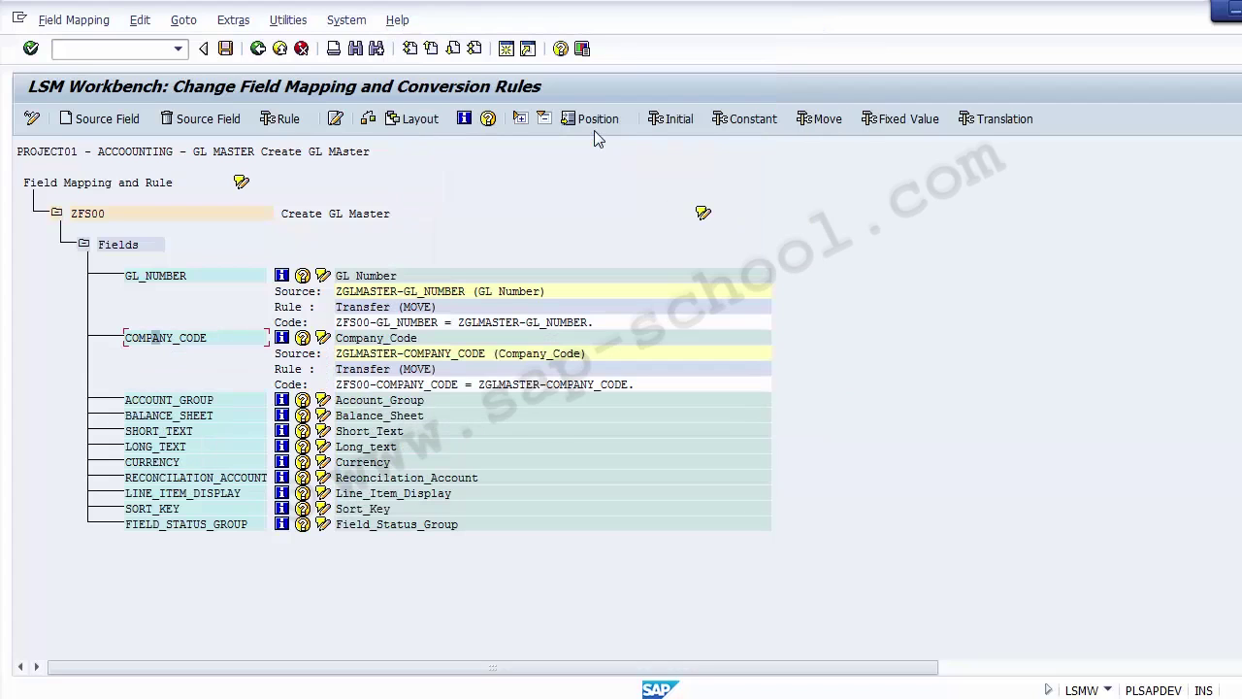
click(448, 370)
key(Down)
Step: Assign source field ACCOUNT_GROUP of ZGLMASTER to target field ACCOUNT_GROUP
click(185, 402)
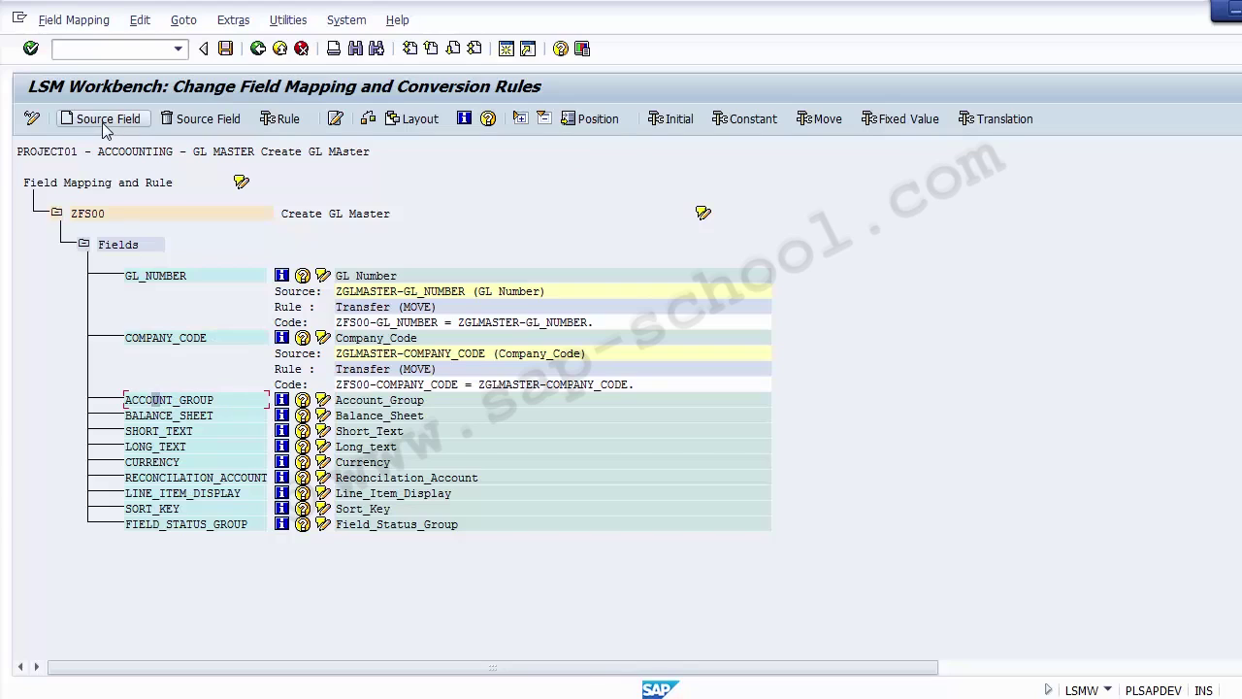
click(104, 126)
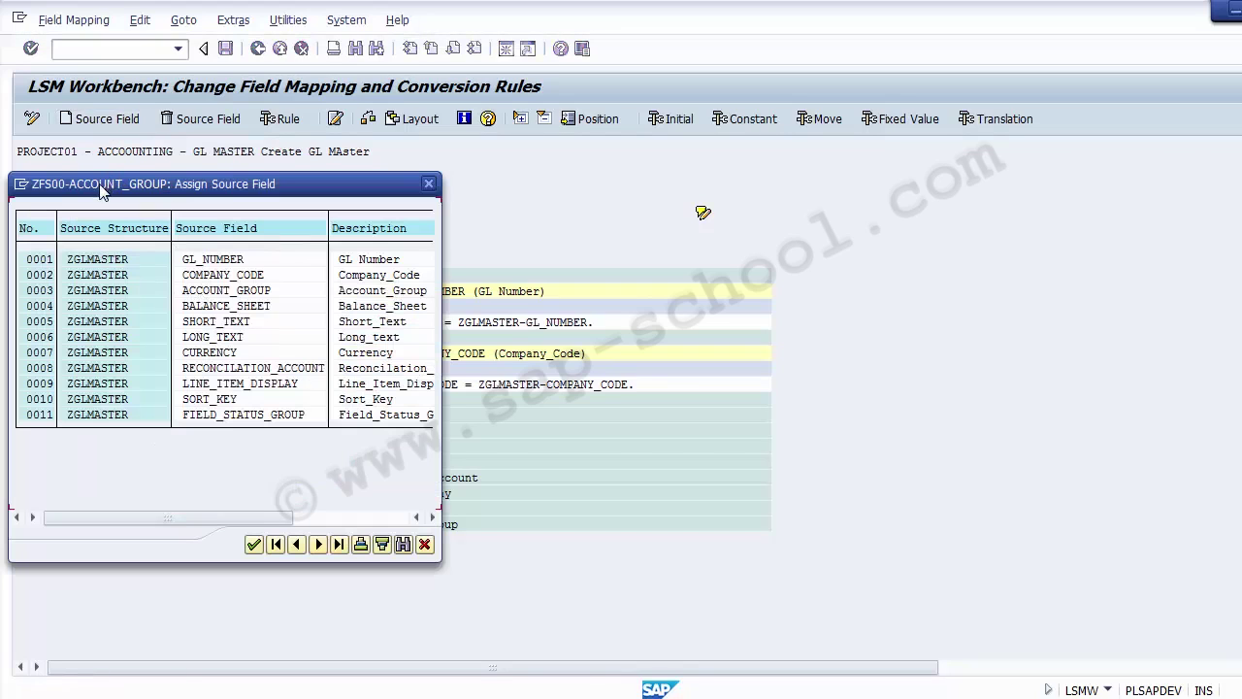
drag(107, 184, 250, 211)
drag(323, 190, 391, 173)
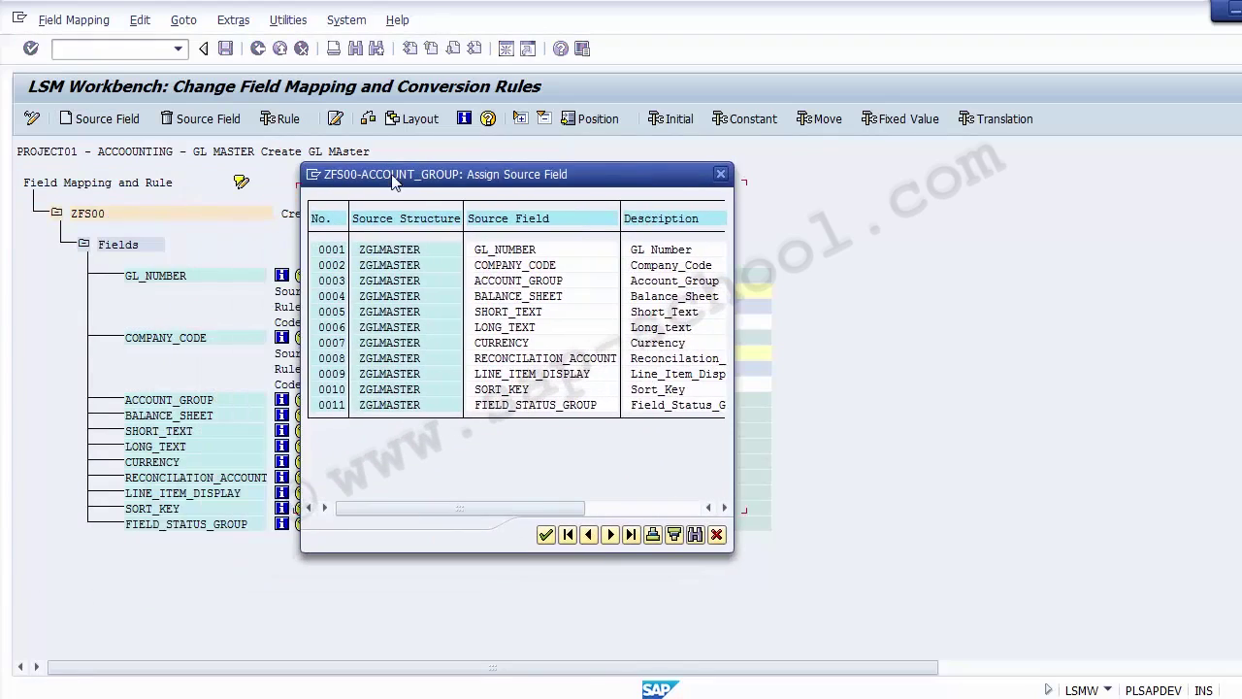
click(516, 289)
double_click(522, 280)
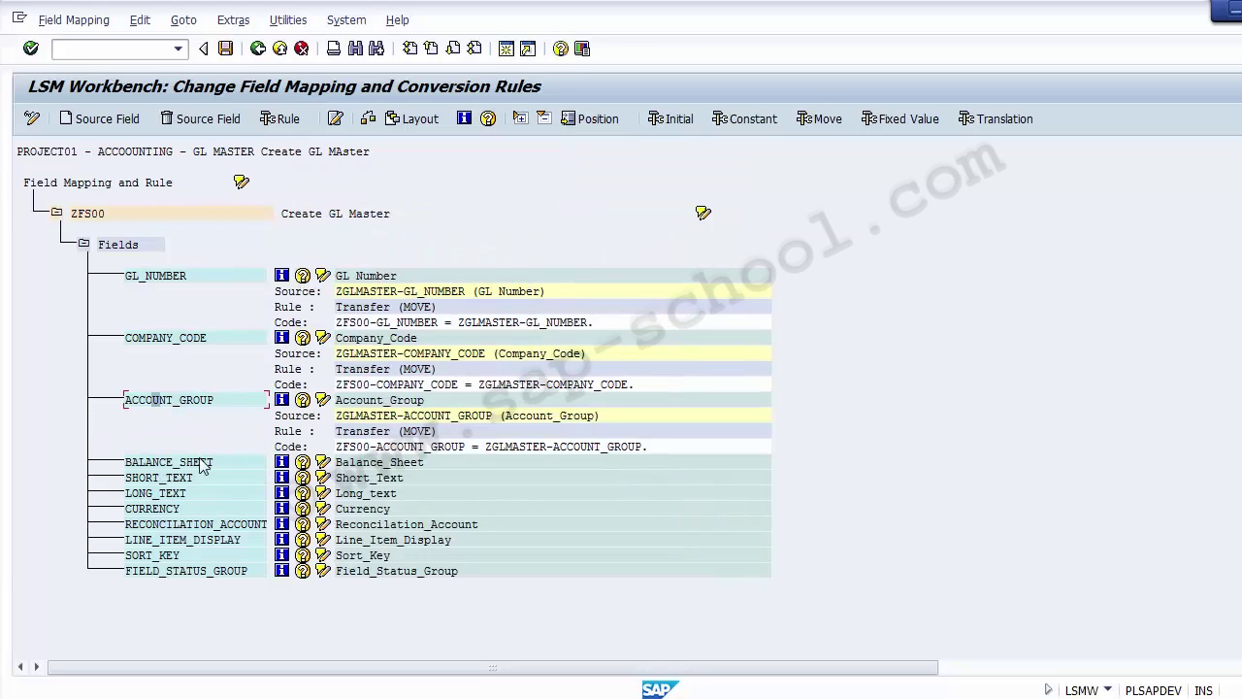
Step: Assign the ZGLMASTER source fields BALANCE_SHEET and SHORT_TEXT to the target fields of the same names
click(163, 462)
click(100, 118)
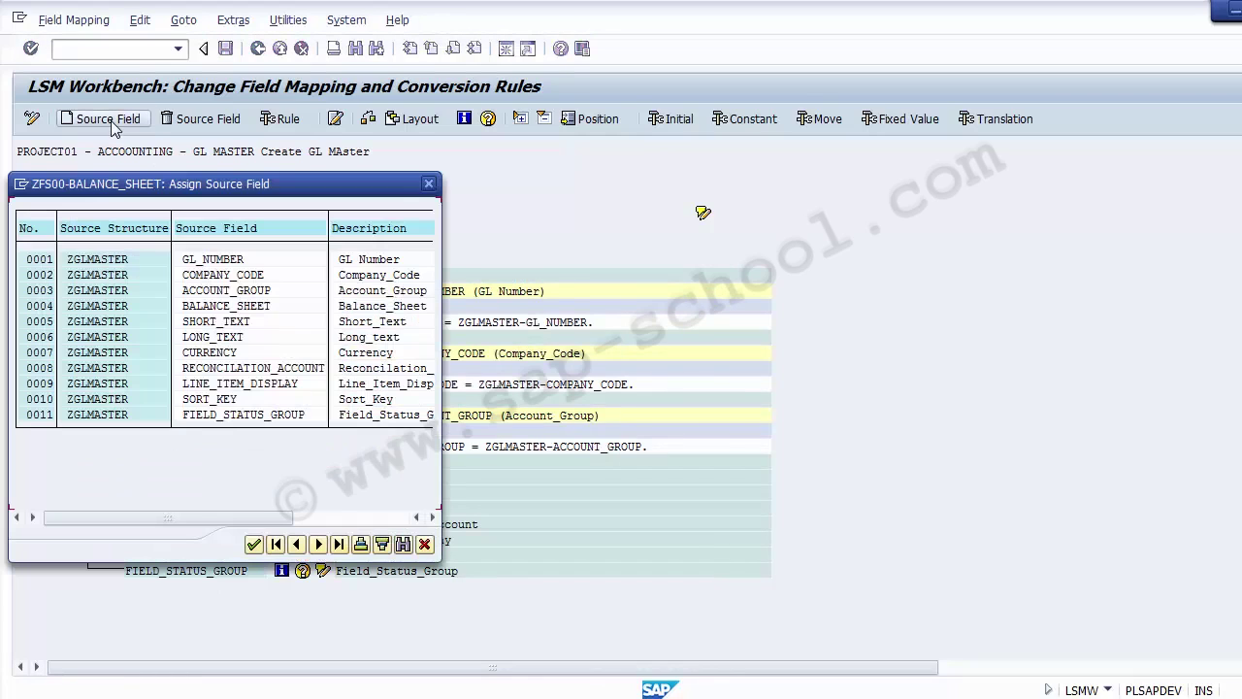
double_click(227, 306)
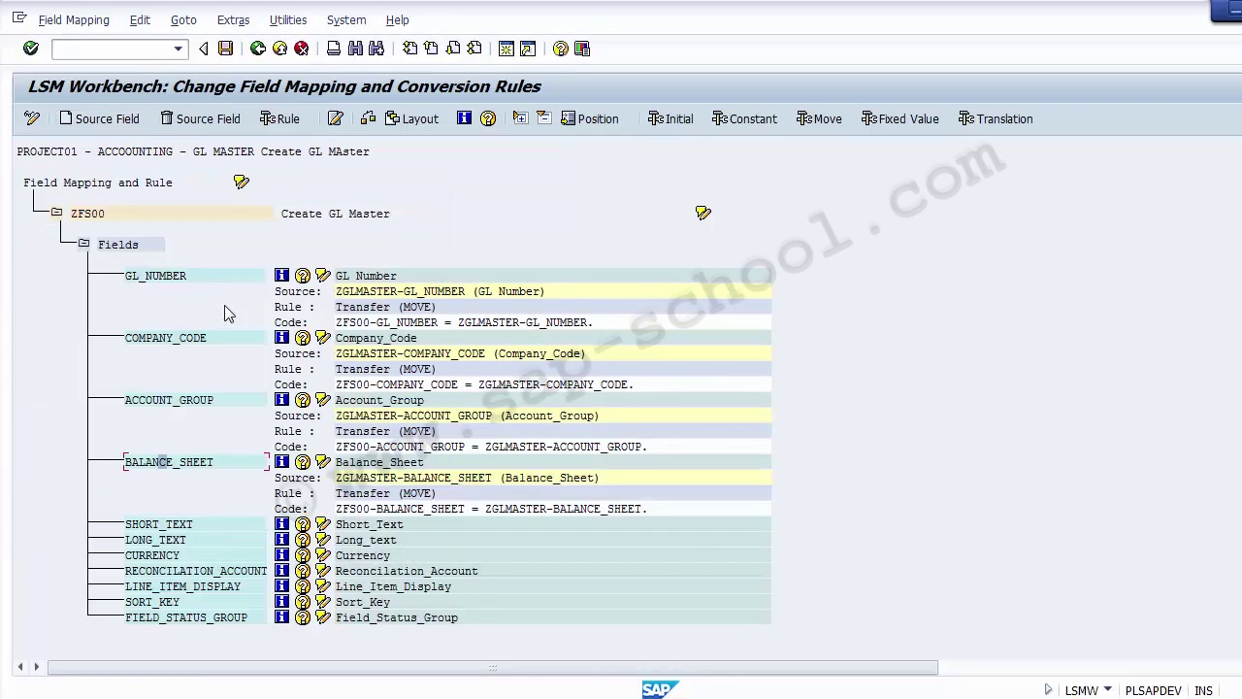
click(162, 525)
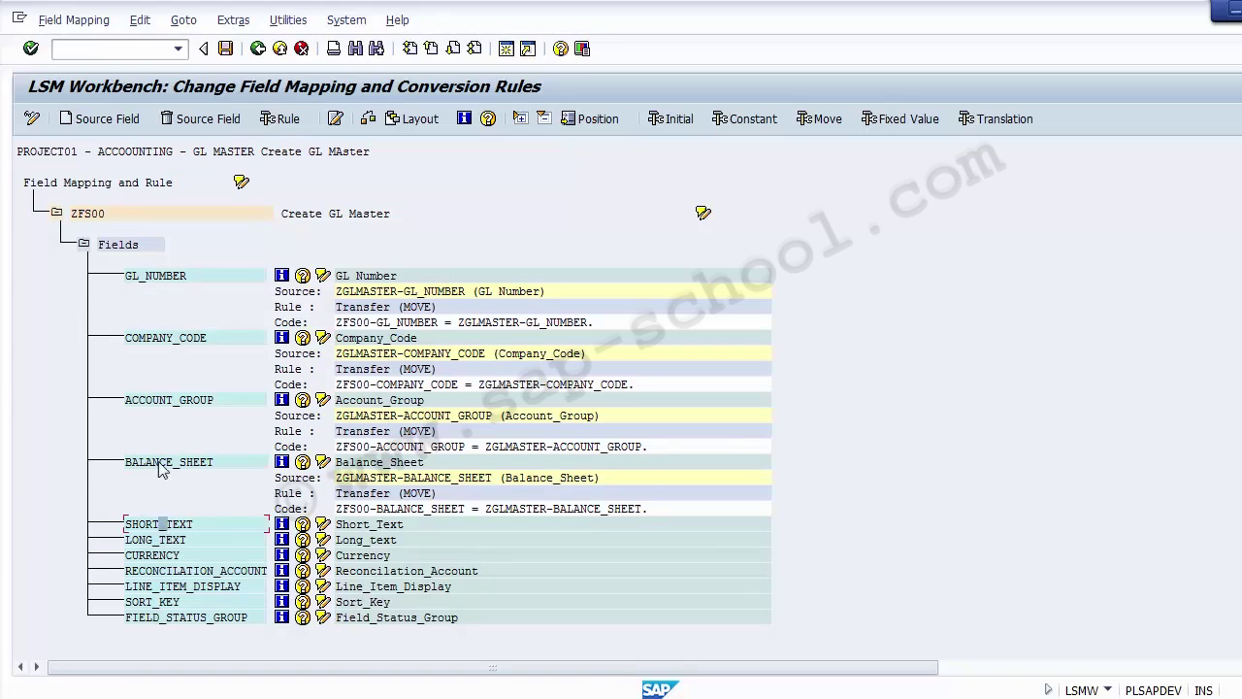
click(95, 123)
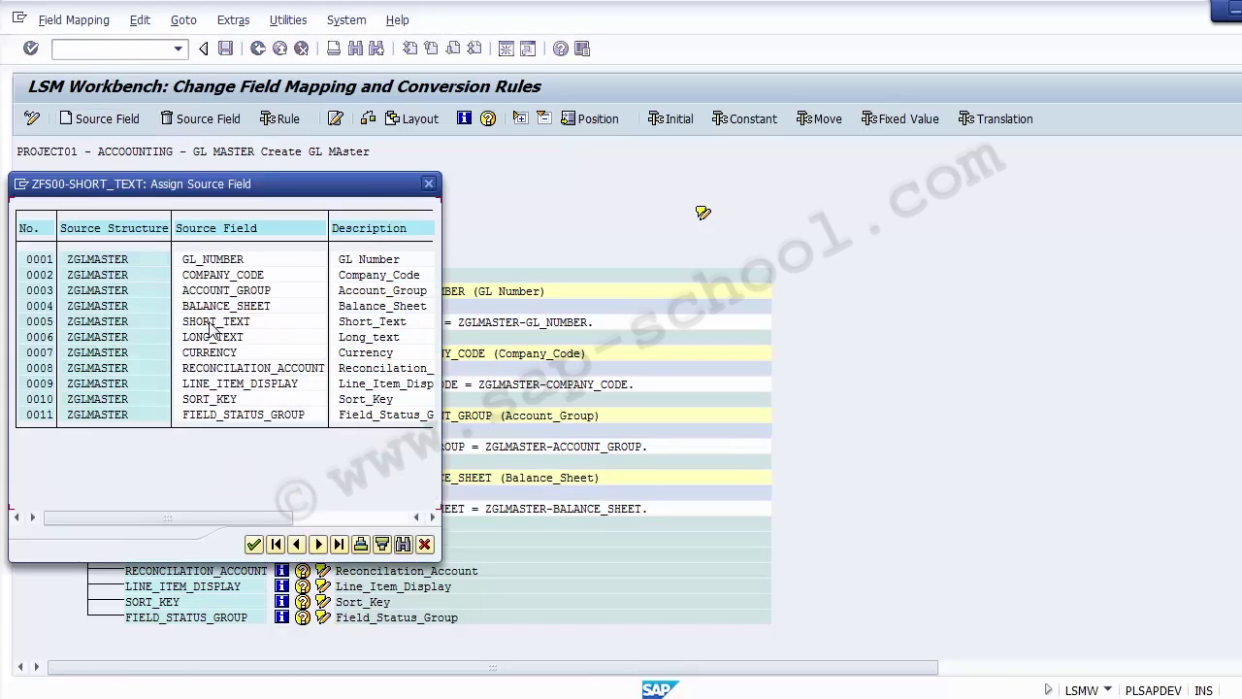
double_click(211, 323)
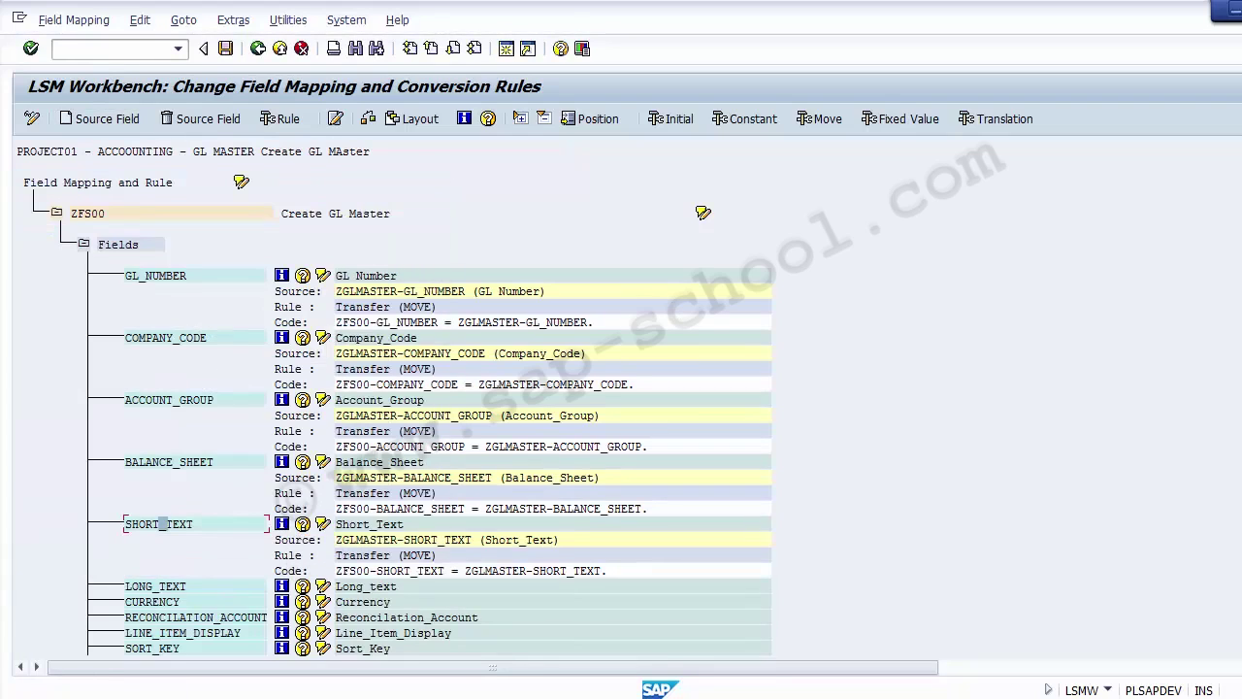
scroll(727, 513, down, 1)
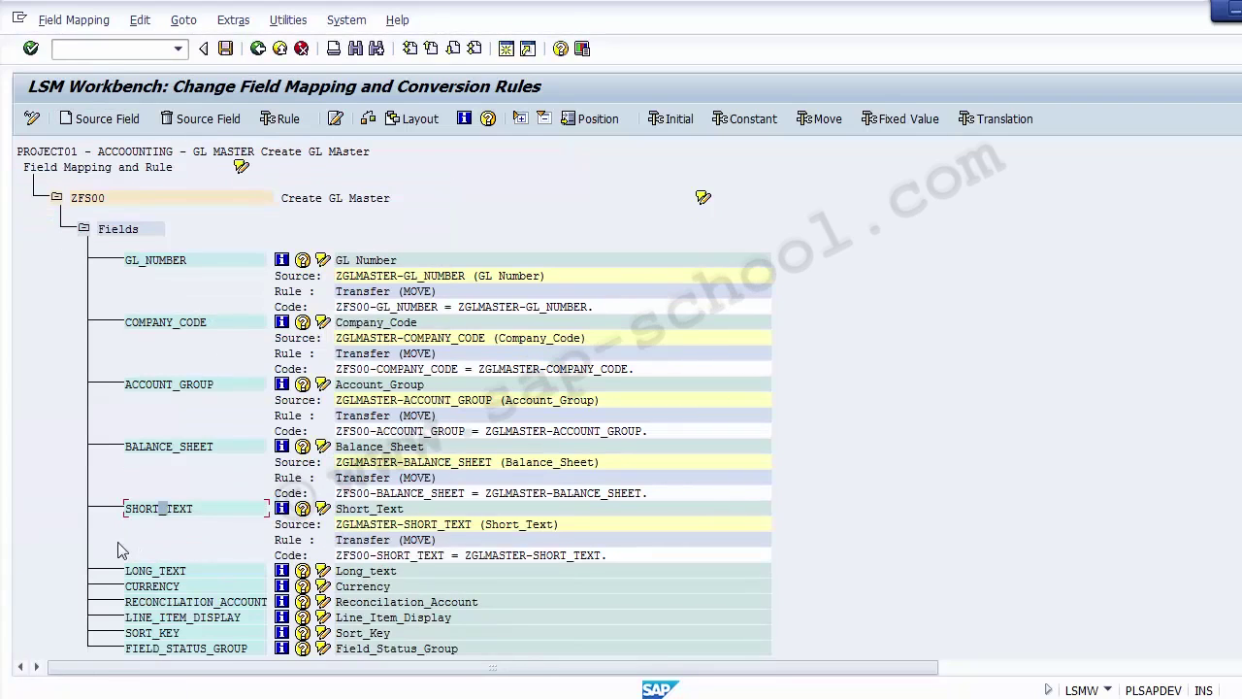
Step: Assign the ZGLMASTER source fields LONG_TEXT and CURRENCY to the target fields of the same names
click(155, 573)
click(109, 119)
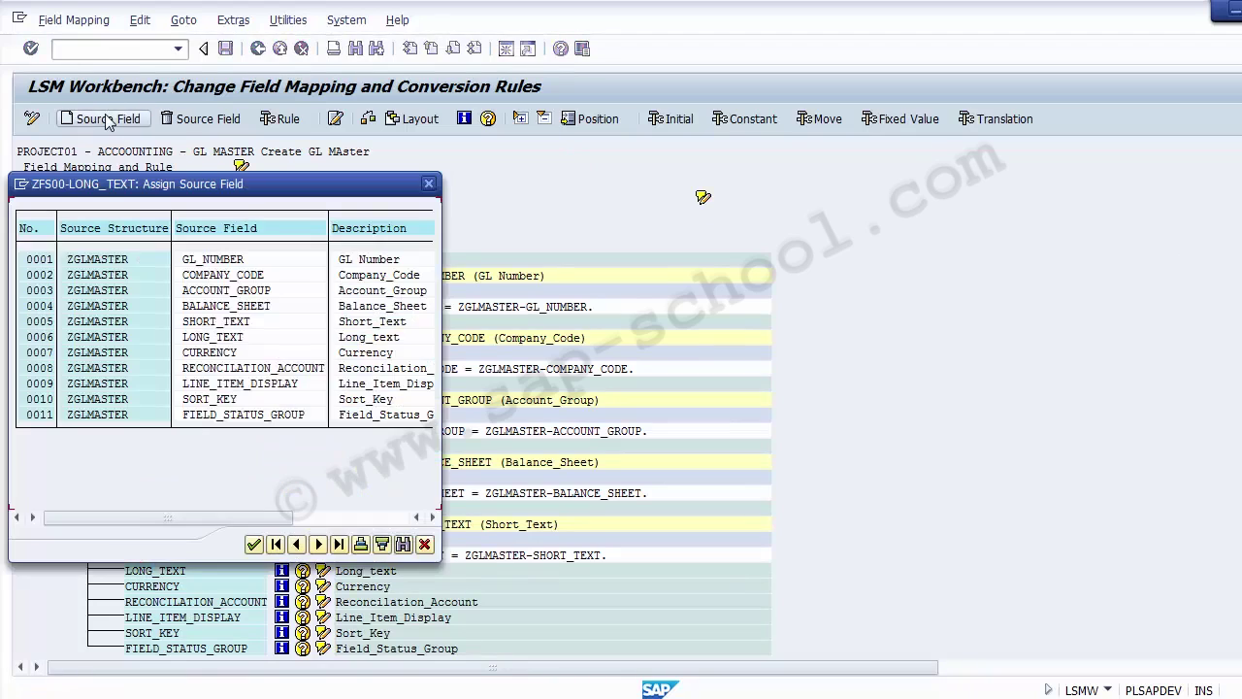
double_click(213, 337)
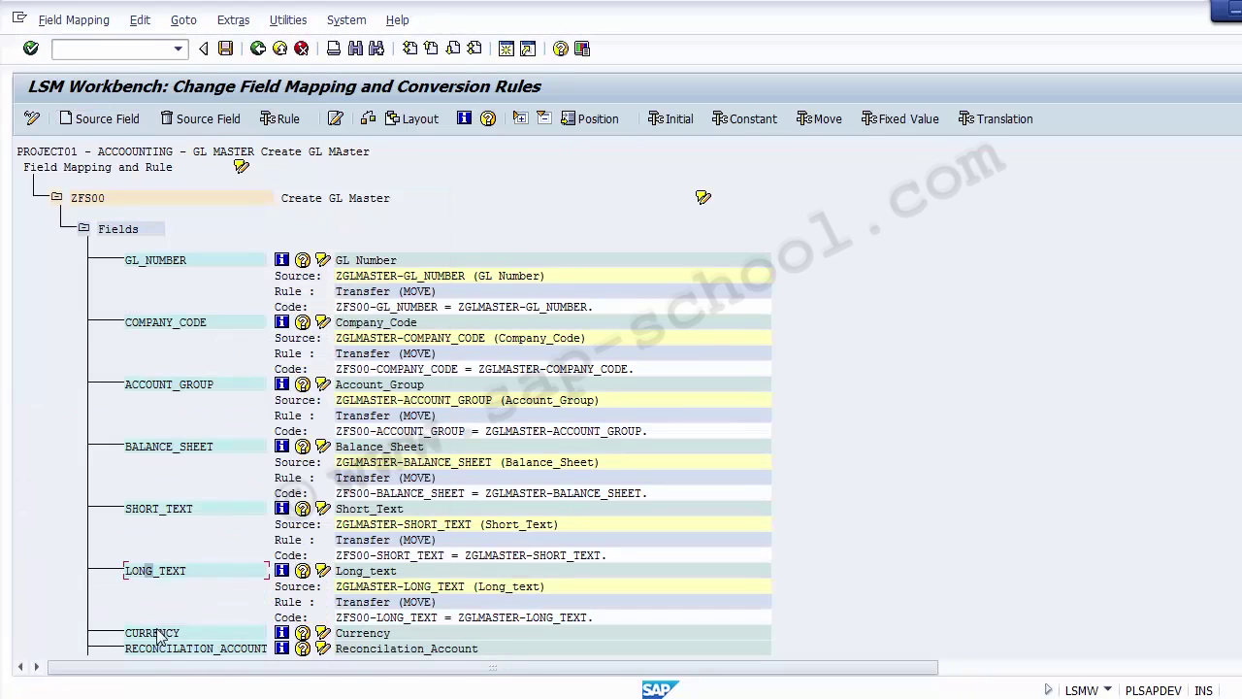
click(104, 119)
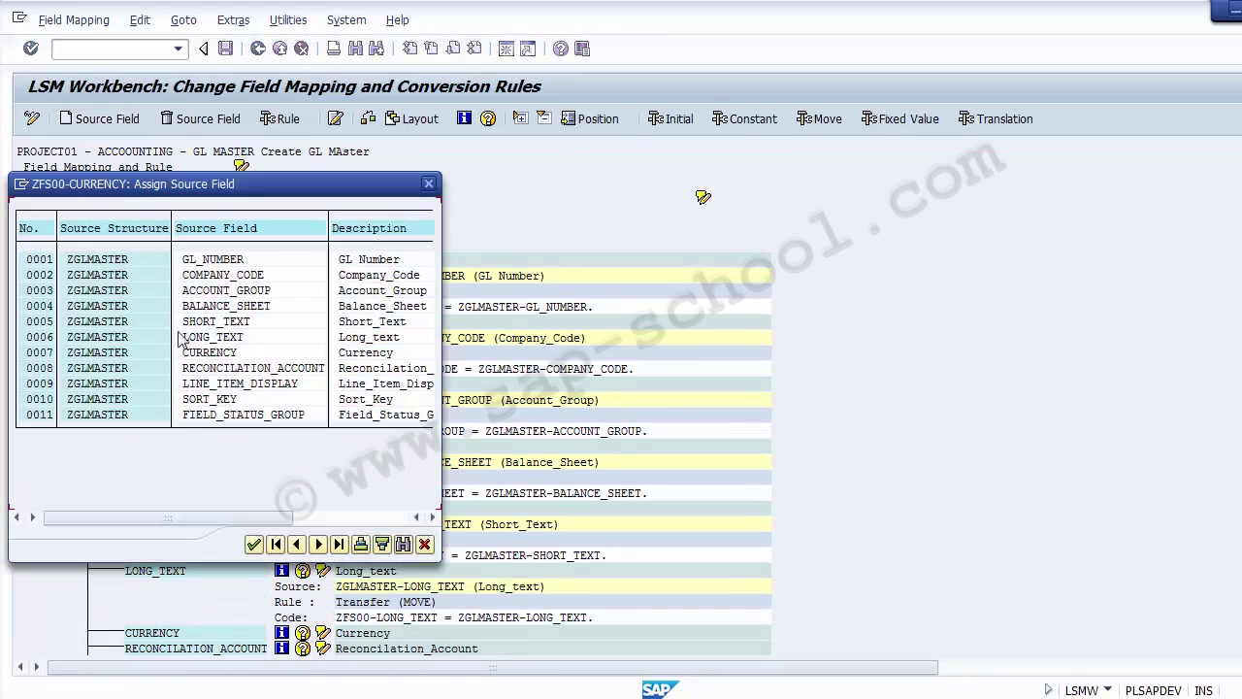
click(209, 355)
double_click(210, 355)
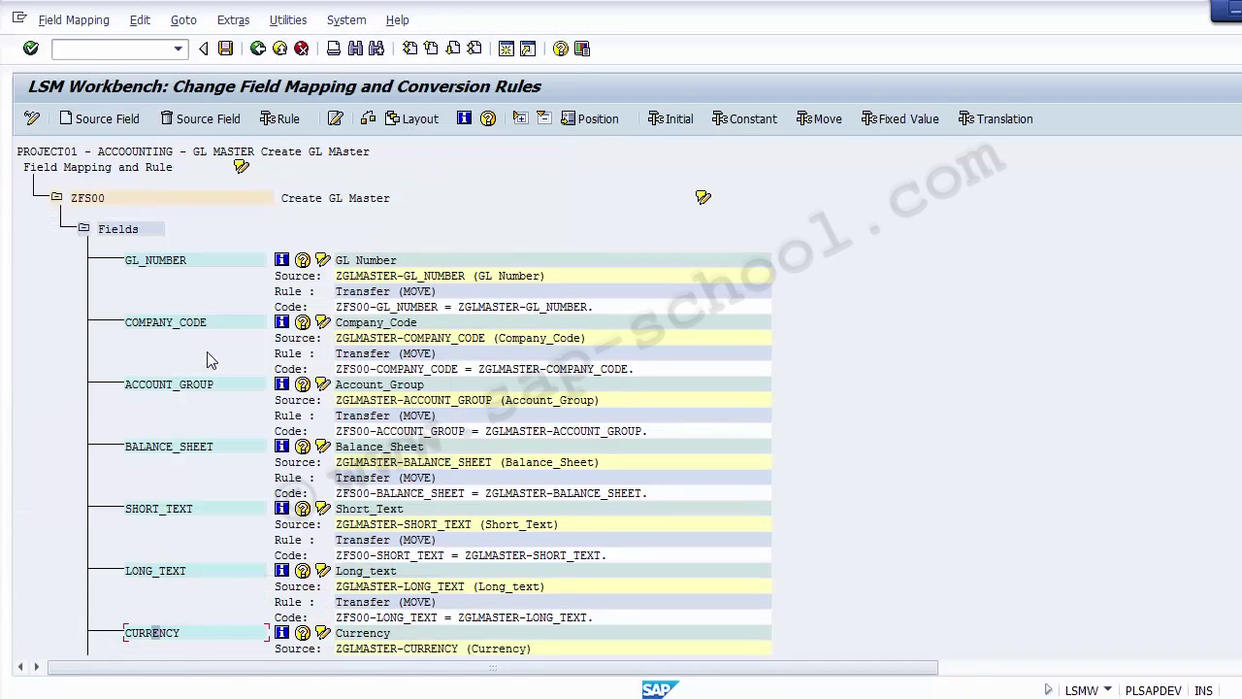
Step: Assign the ZGLMASTER source fields RECONCILATION_ACCOUNT and LINE_ITEM_DISPLAY to the target fields of the same names
scroll(396, 447, down, 10)
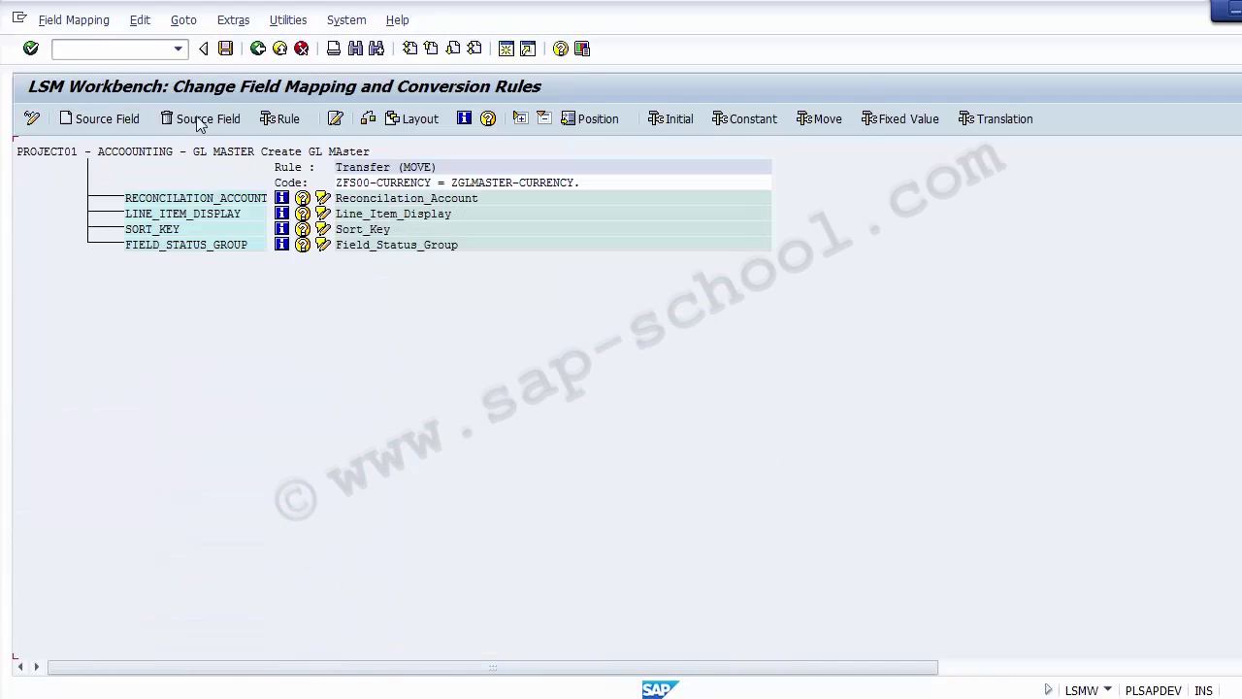
click(109, 118)
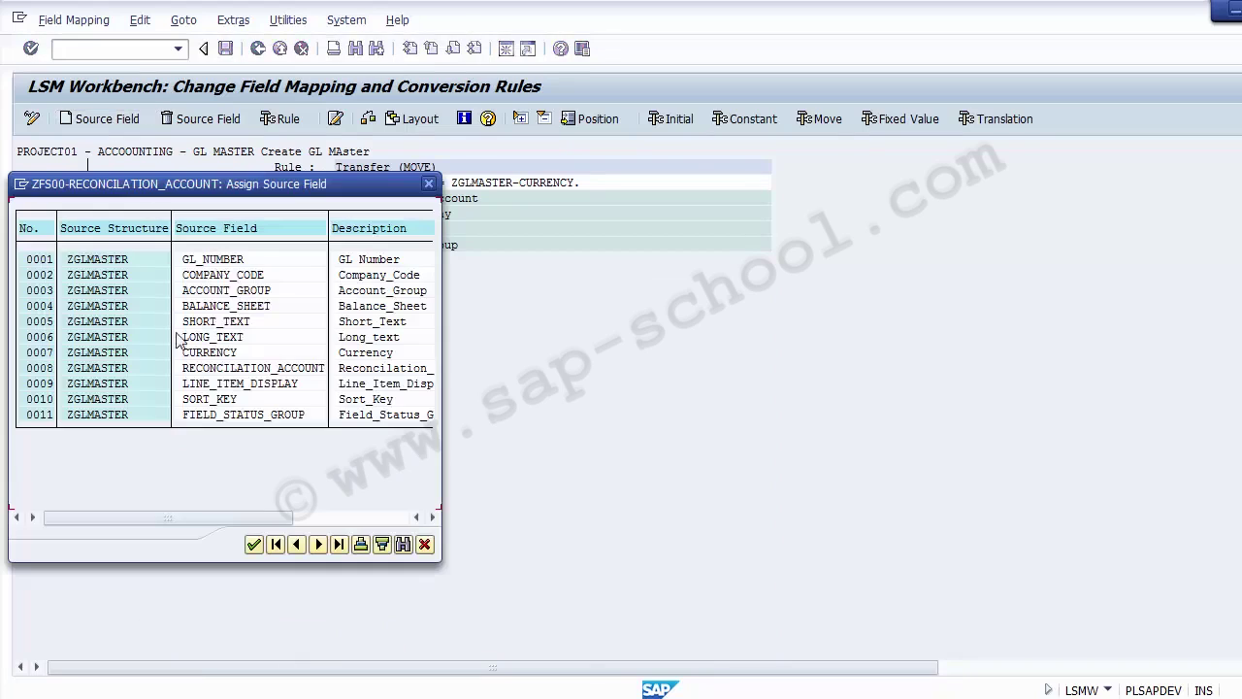
double_click(218, 365)
click(158, 261)
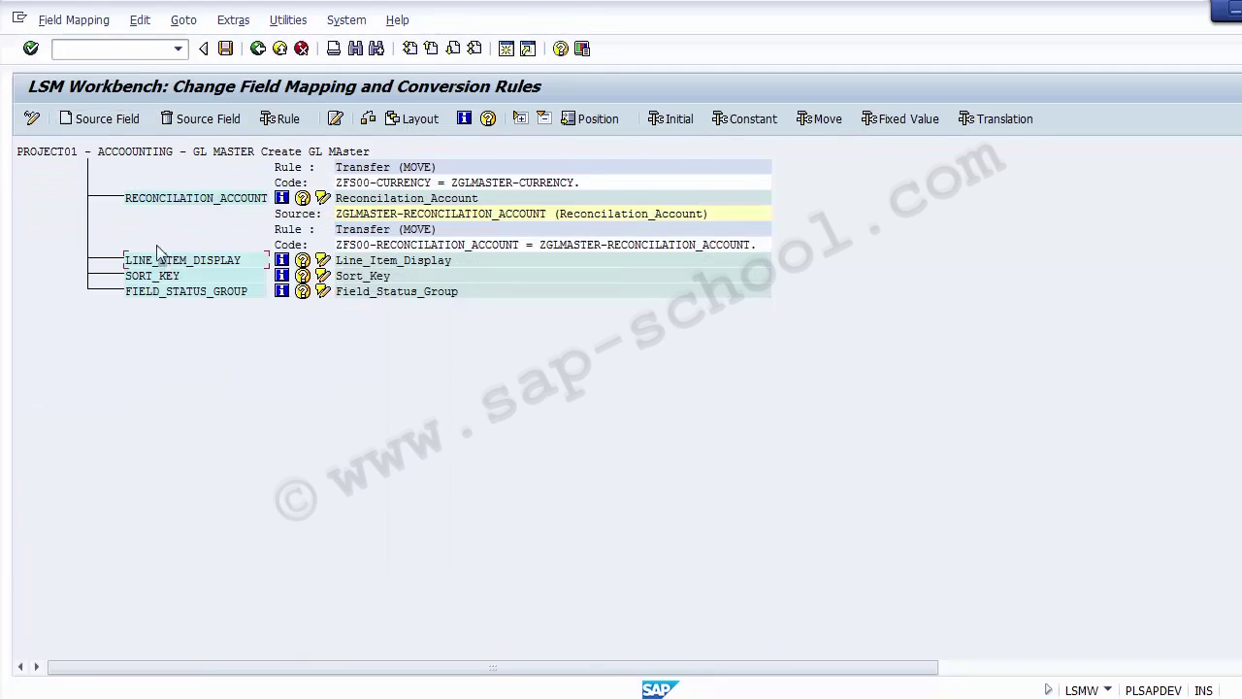
click(105, 119)
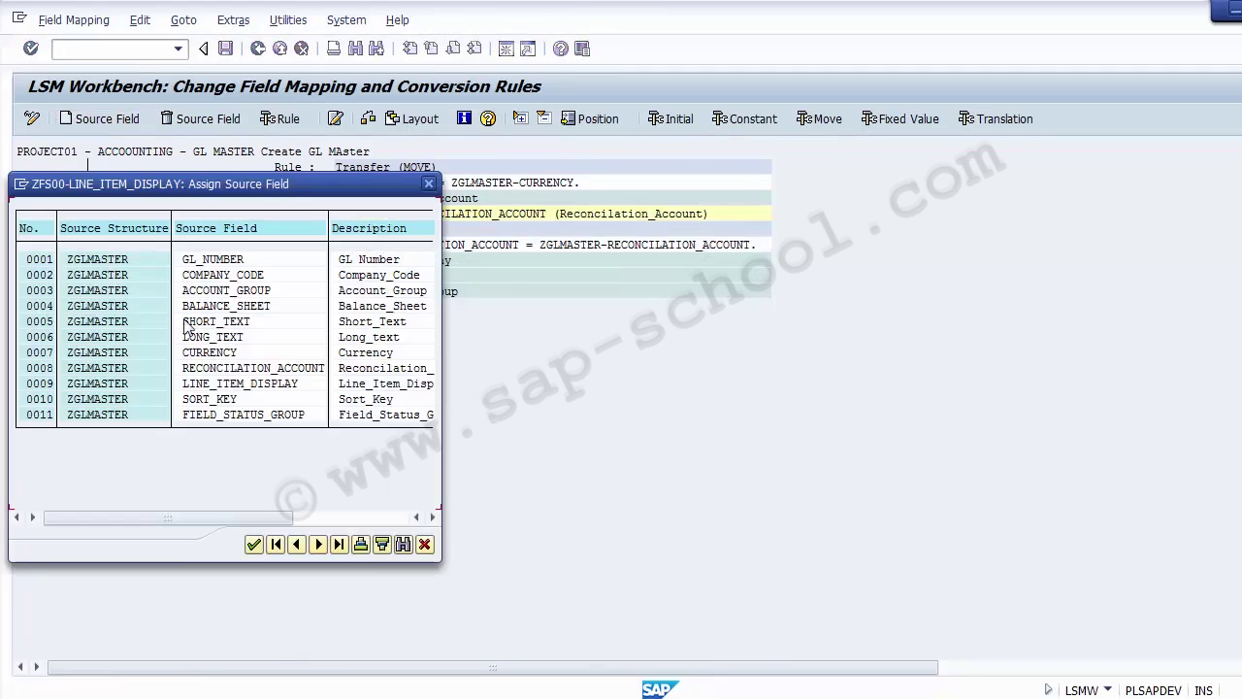
double_click(225, 384)
Step: Assign the ZGLMASTER source fields SORT_KEY and FIELD_STATUS_GROUP to the target fields of the same names
click(163, 323)
click(107, 118)
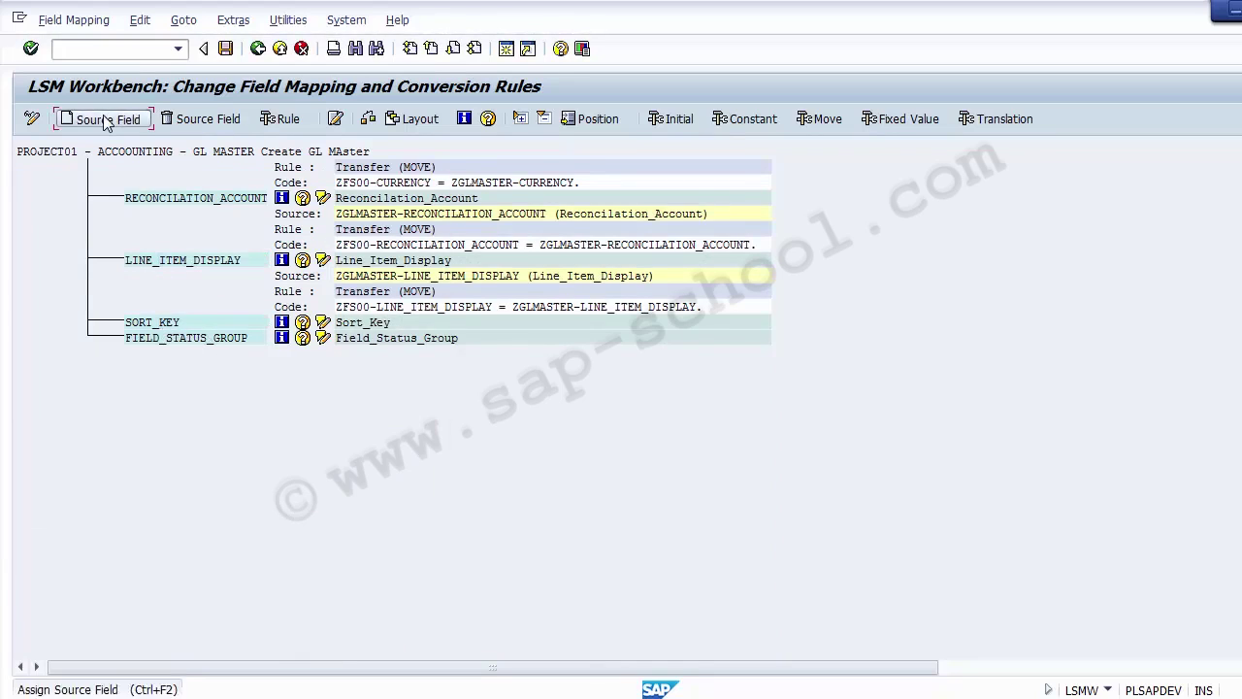
double_click(201, 399)
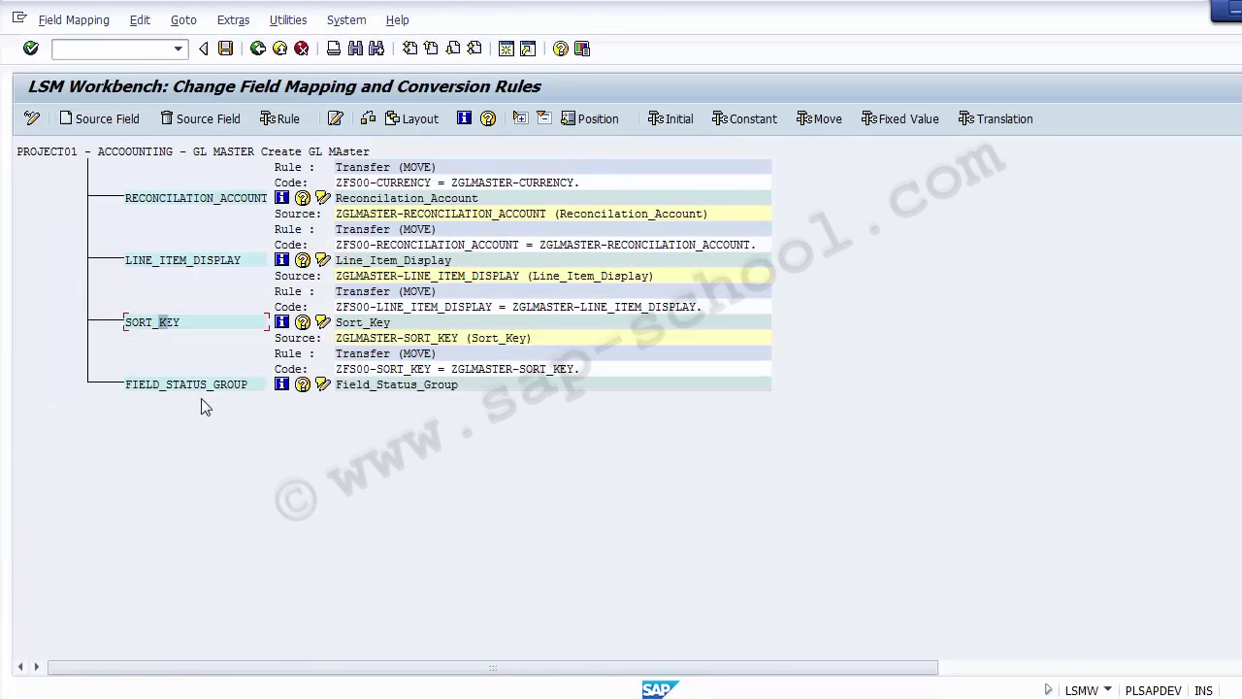
click(178, 389)
click(105, 121)
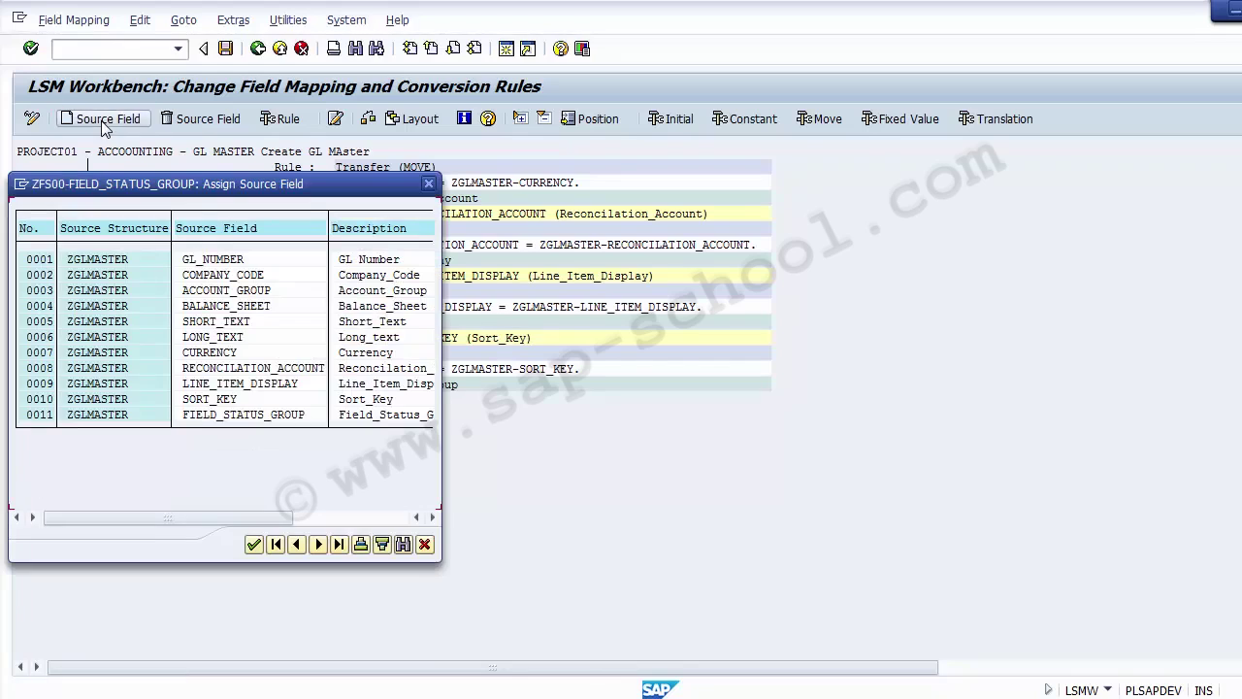
double_click(225, 416)
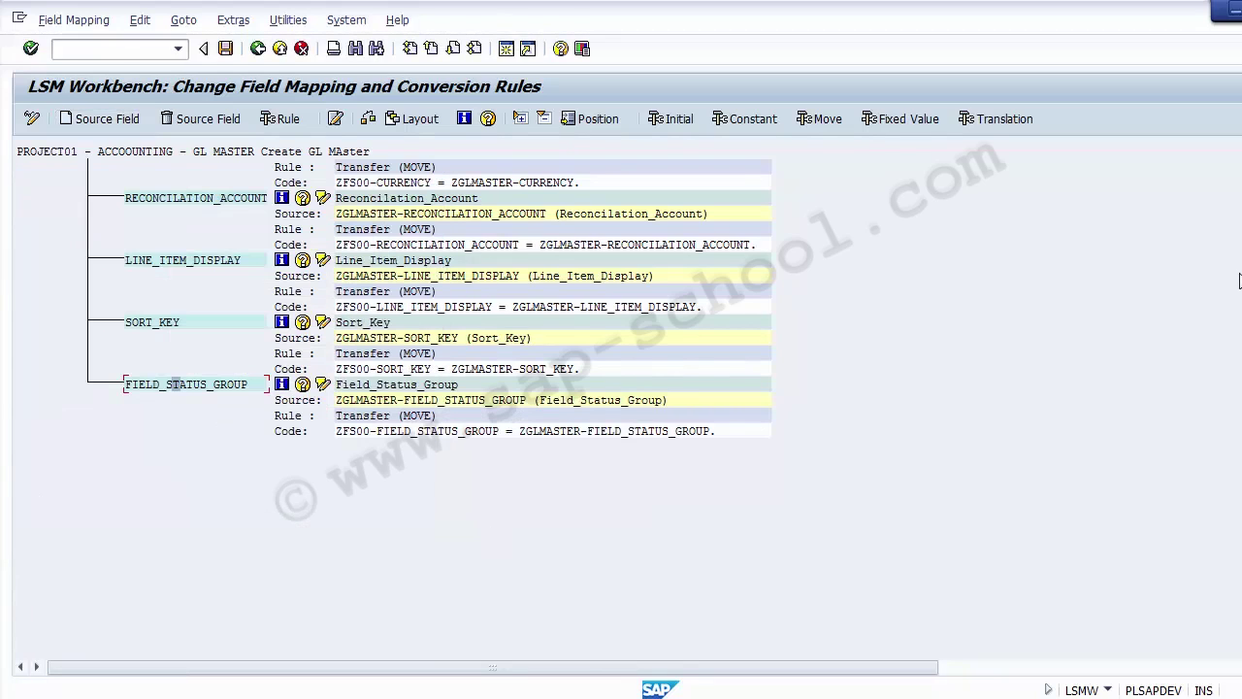
Step: Review the completed field mapping, save it and return to the list of process steps
drag(1241, 330, 1241, 145)
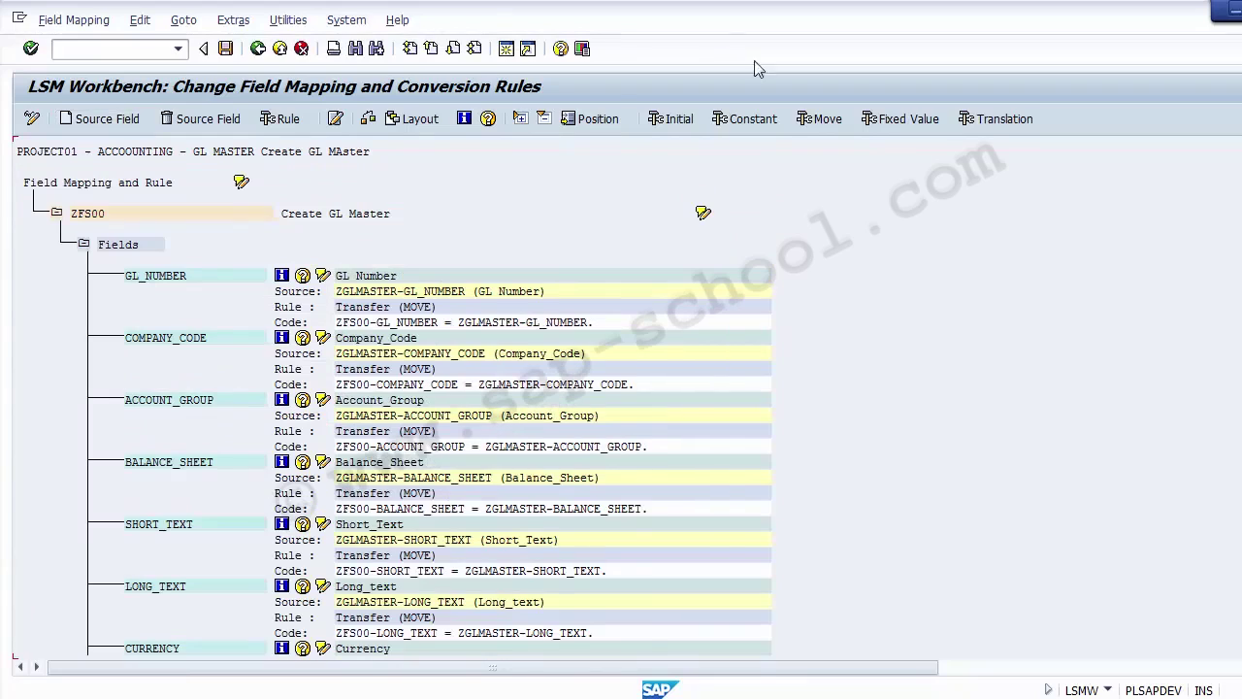
click(225, 48)
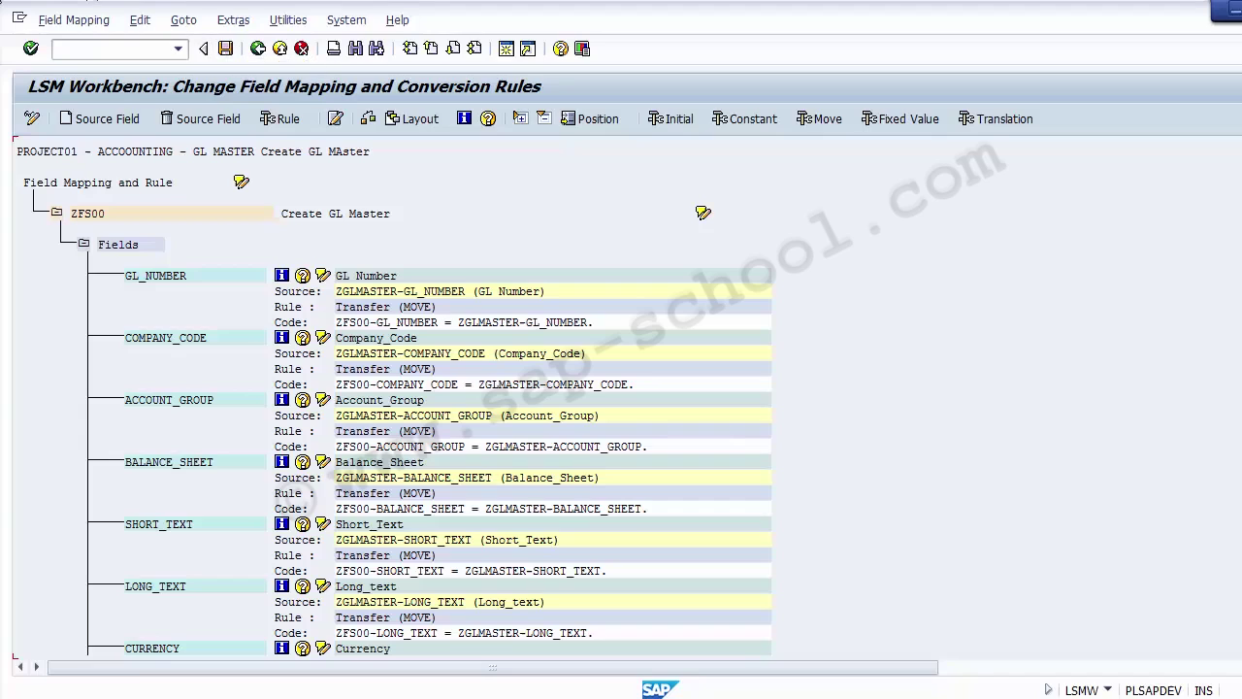
click(225, 48)
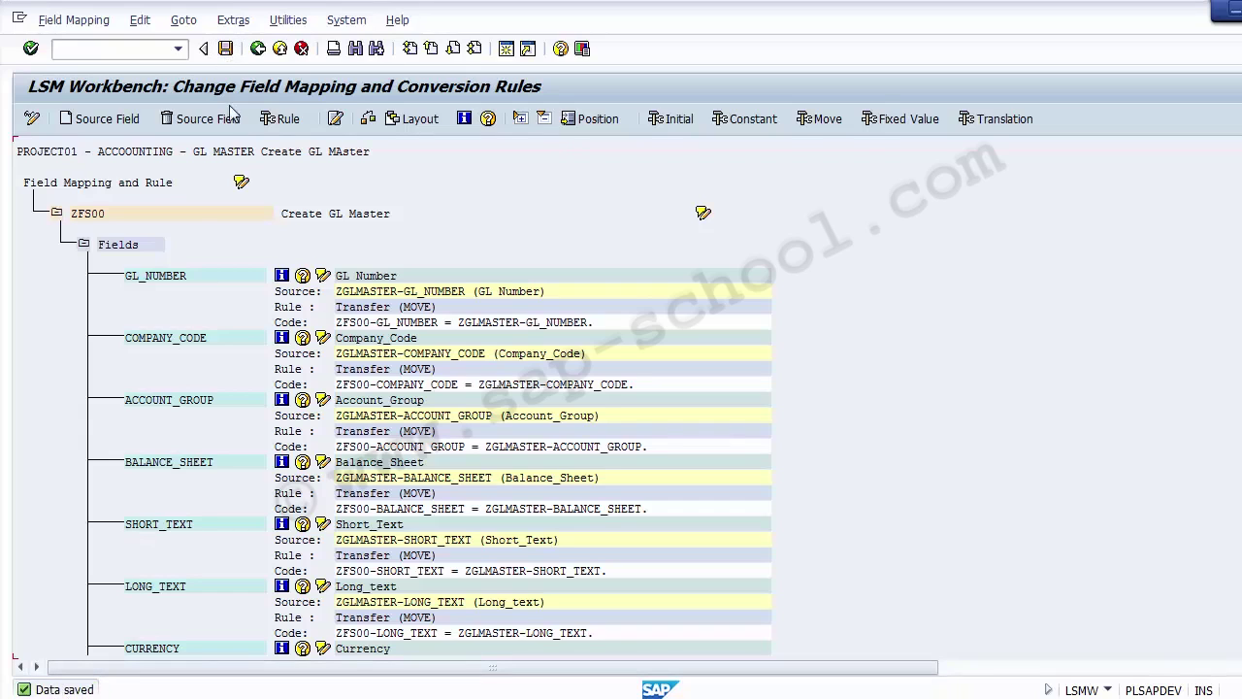
click(258, 48)
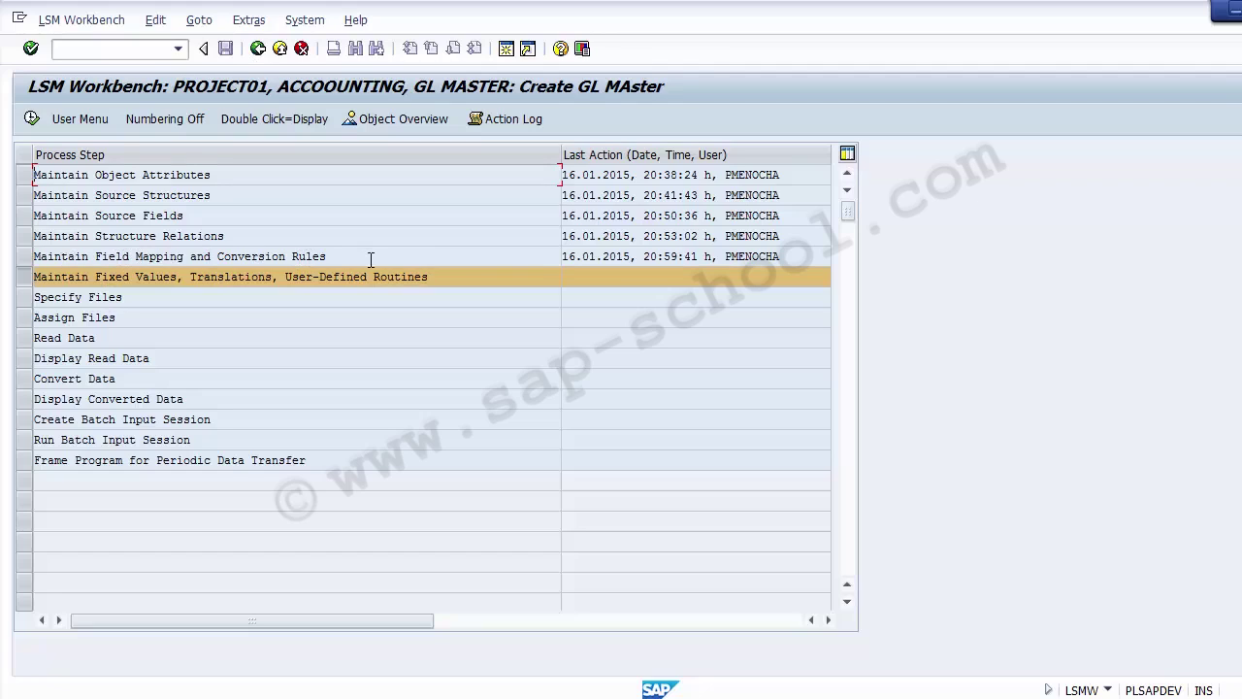
Step: Open the process step for maintaining fixed values, translations and user-defined routines
drag(371, 259, 466, 281)
click(59, 278)
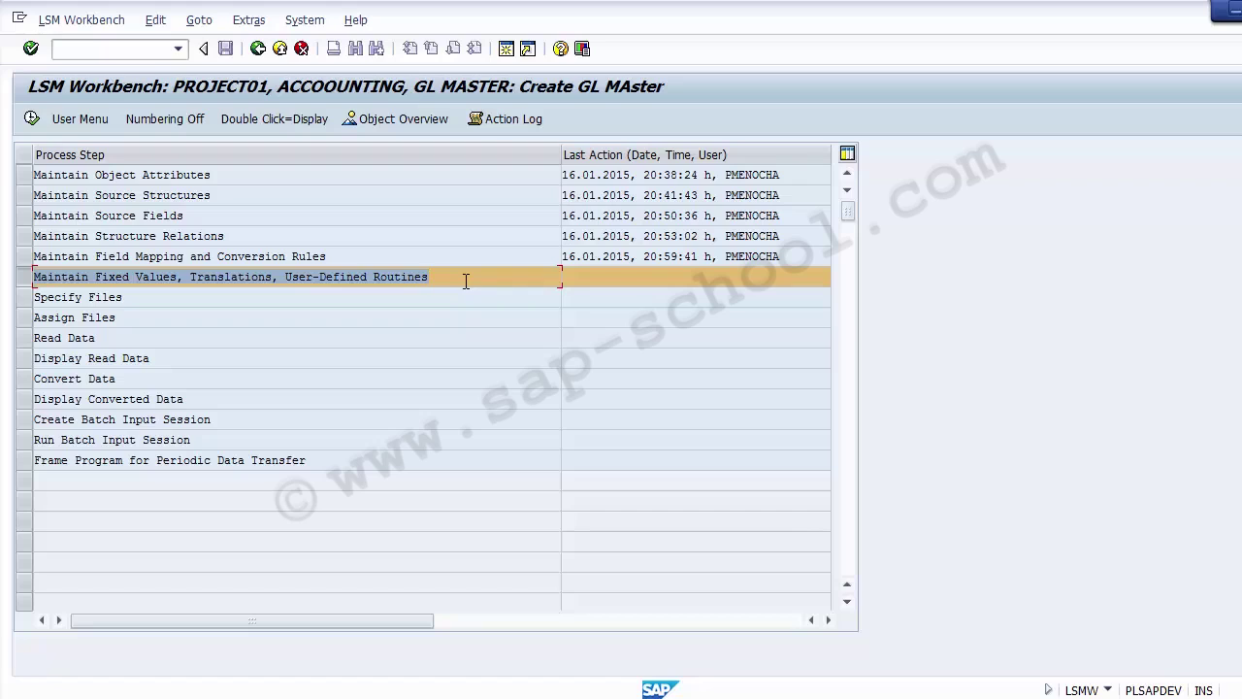
click(29, 122)
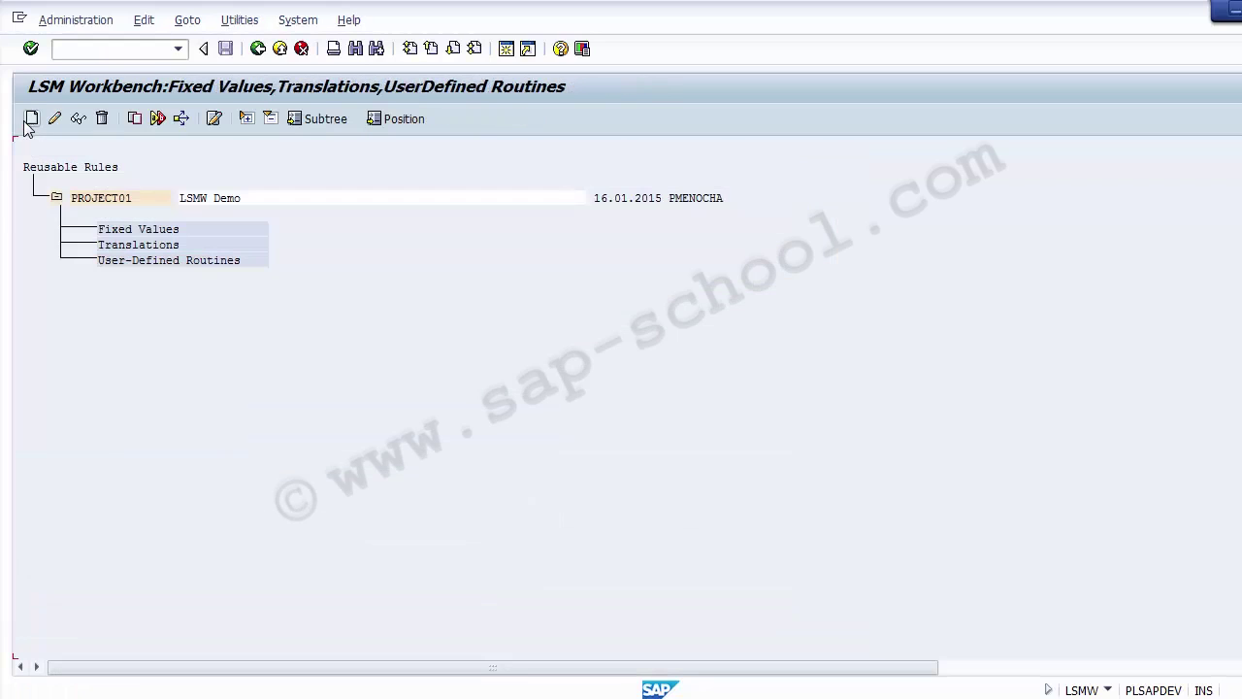
Step: Create a fixed value named Bukrs with the description "Company COde" in PROJECT01 and expand the fixed values
click(154, 246)
click(232, 233)
click(150, 231)
click(127, 233)
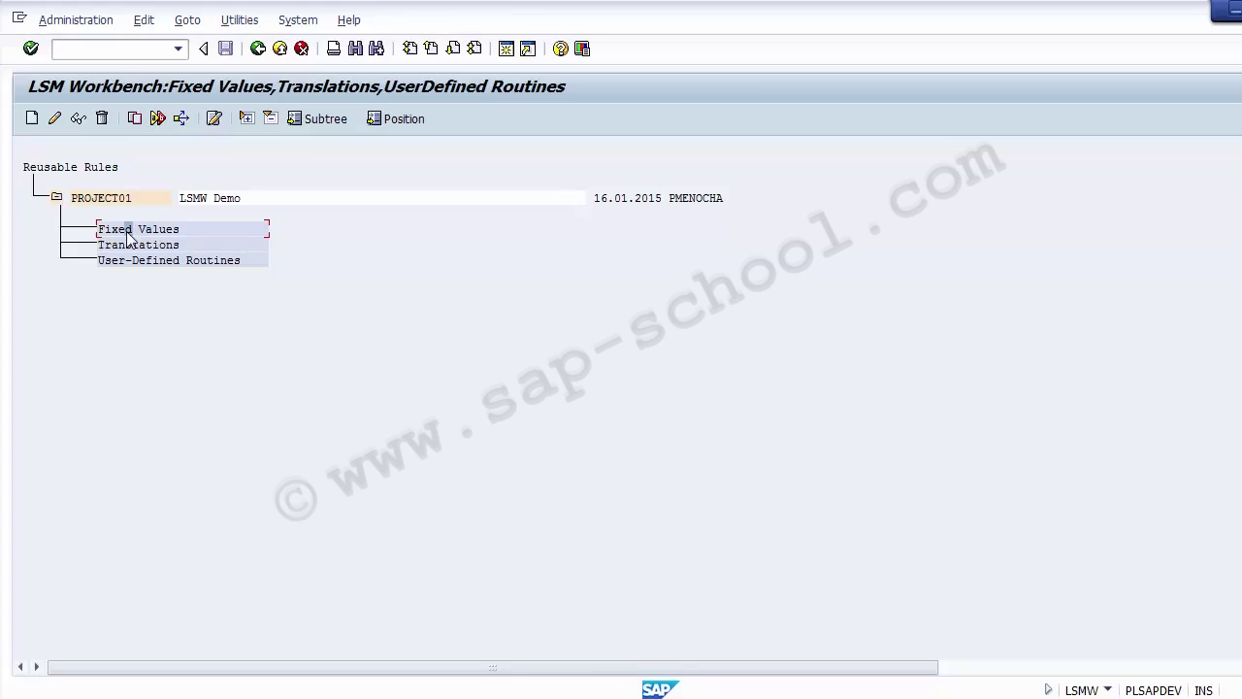
click(32, 119)
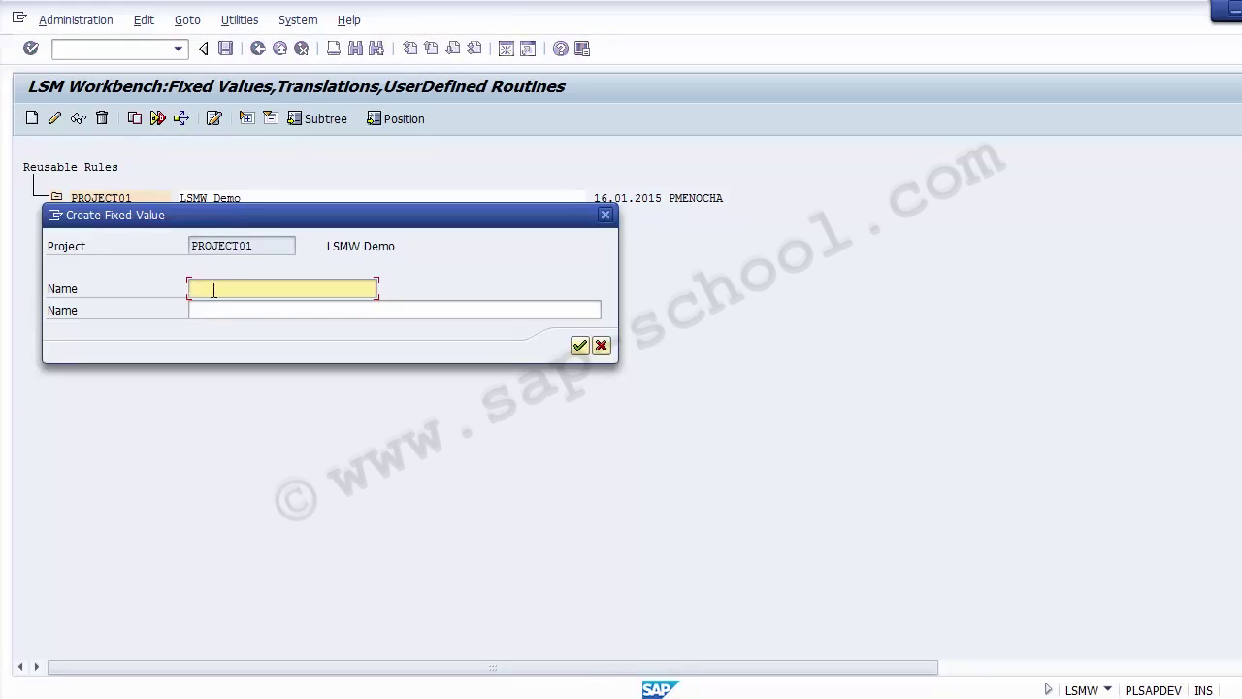
text(Bukrs)
key(Tab)
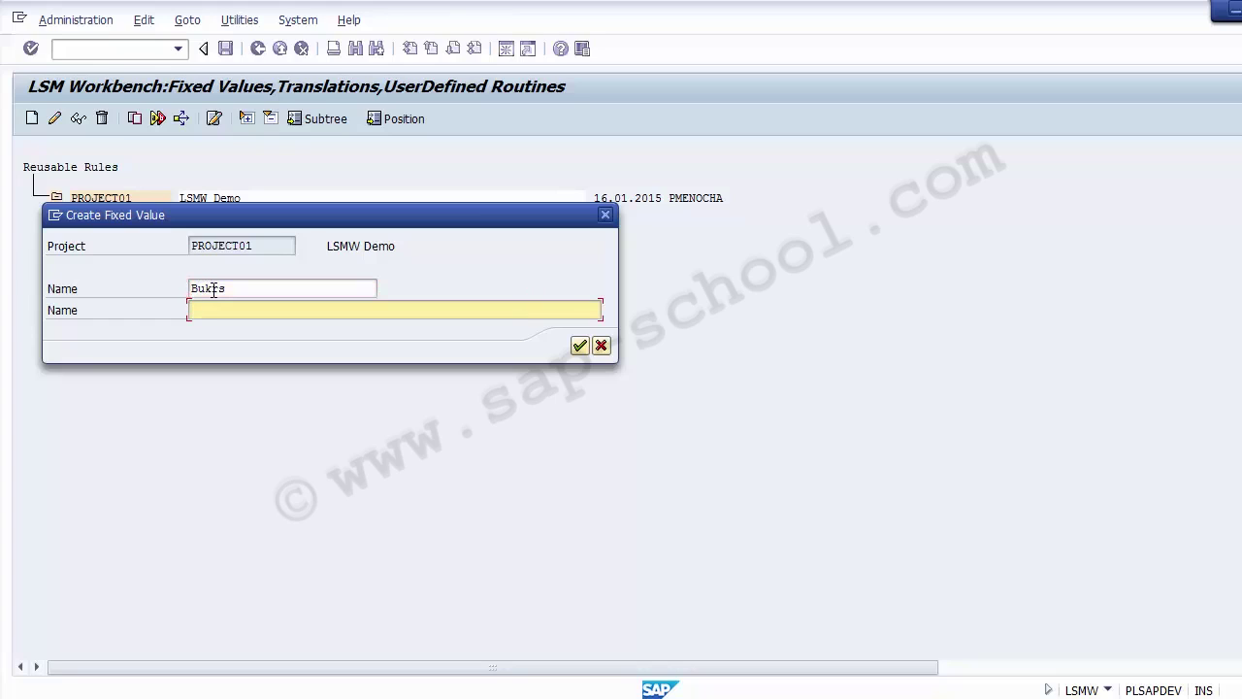
text(Company Code)
key(Return)
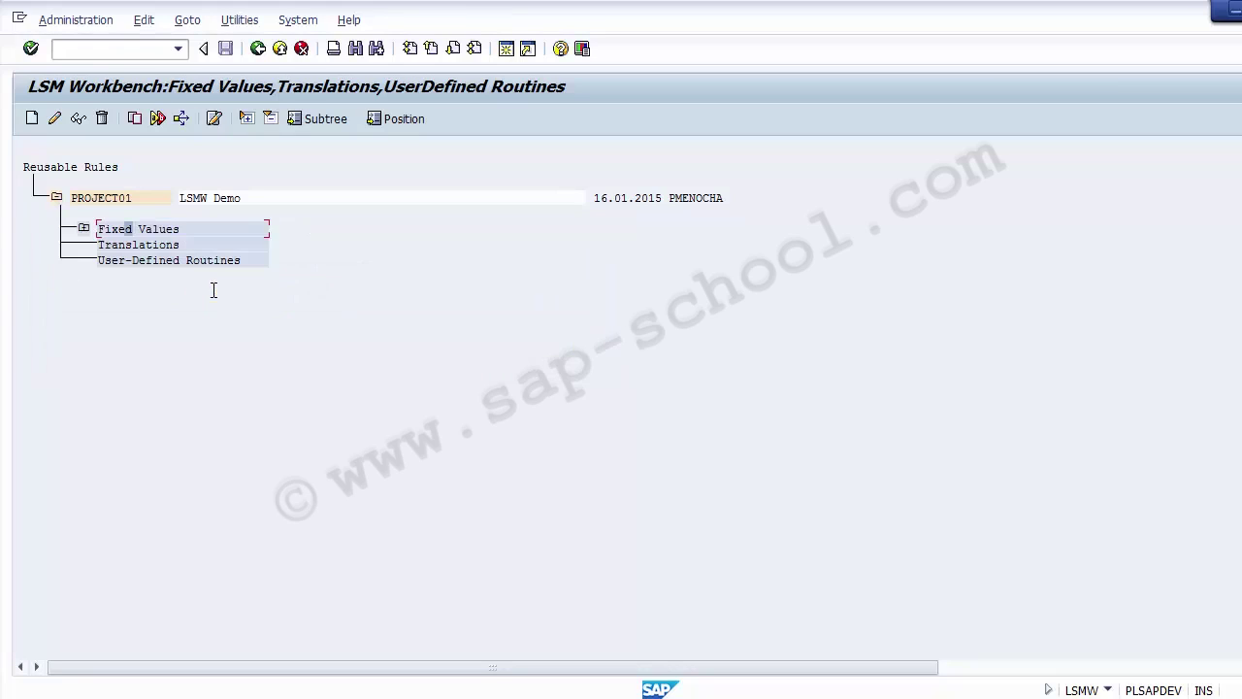
click(83, 230)
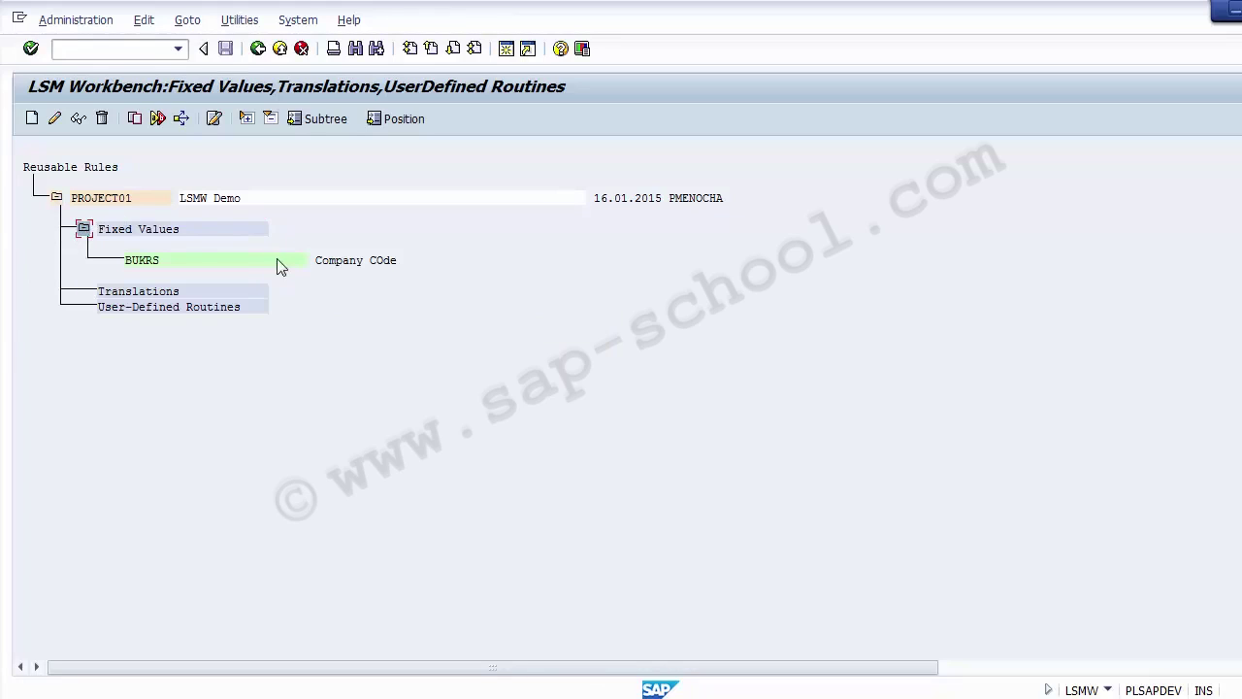
Step: Go back to the process steps and reopen the maintenance of fixed values, translations and user-defined routines
click(258, 257)
click(128, 303)
click(125, 293)
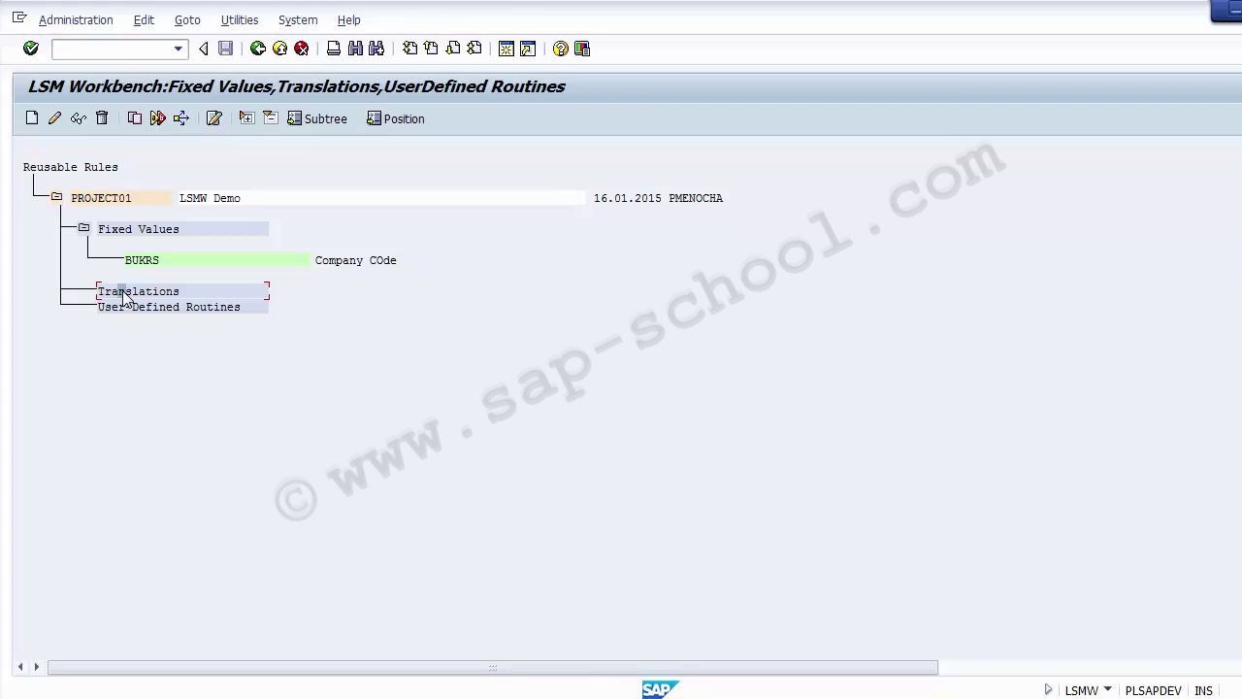
click(258, 48)
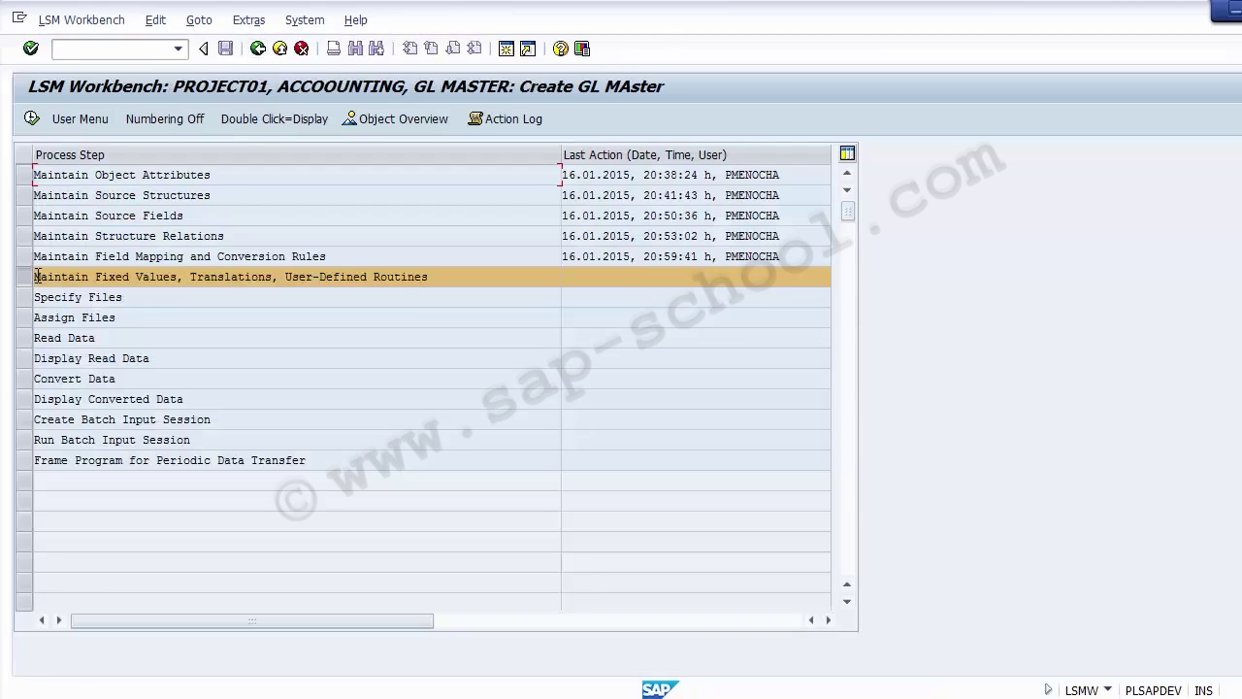
click(32, 119)
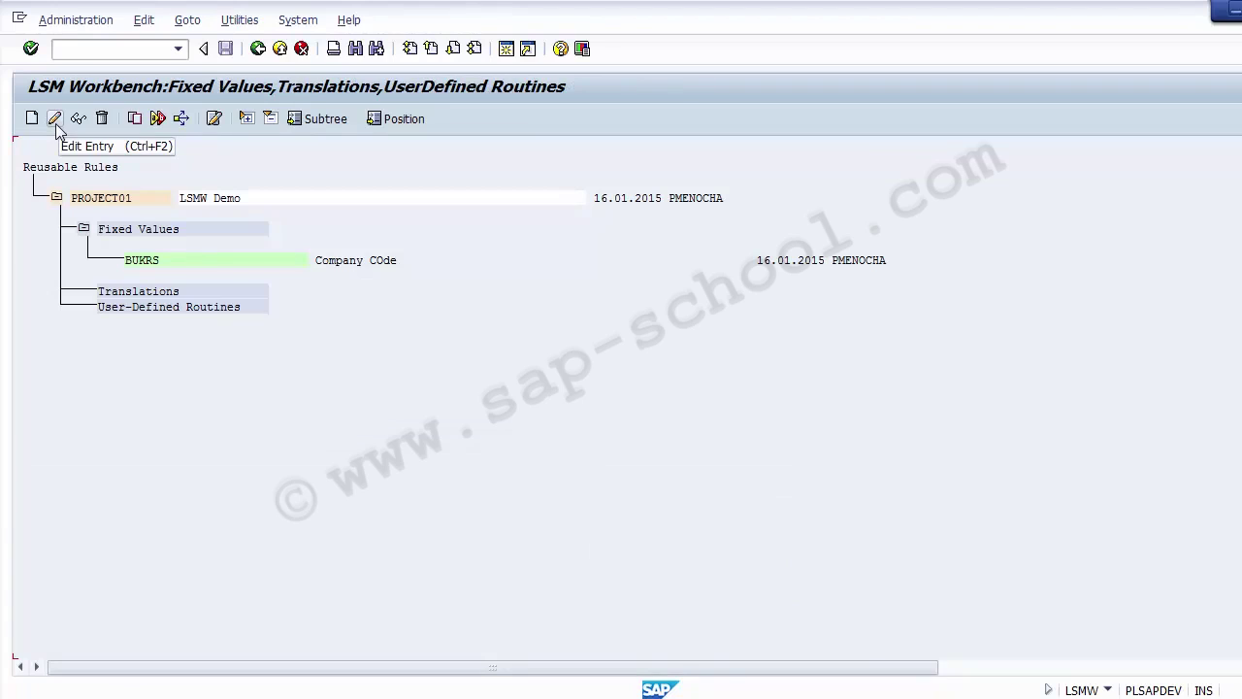
Step: Edit the fixed value BUKRS and set its output length to 4
click(143, 260)
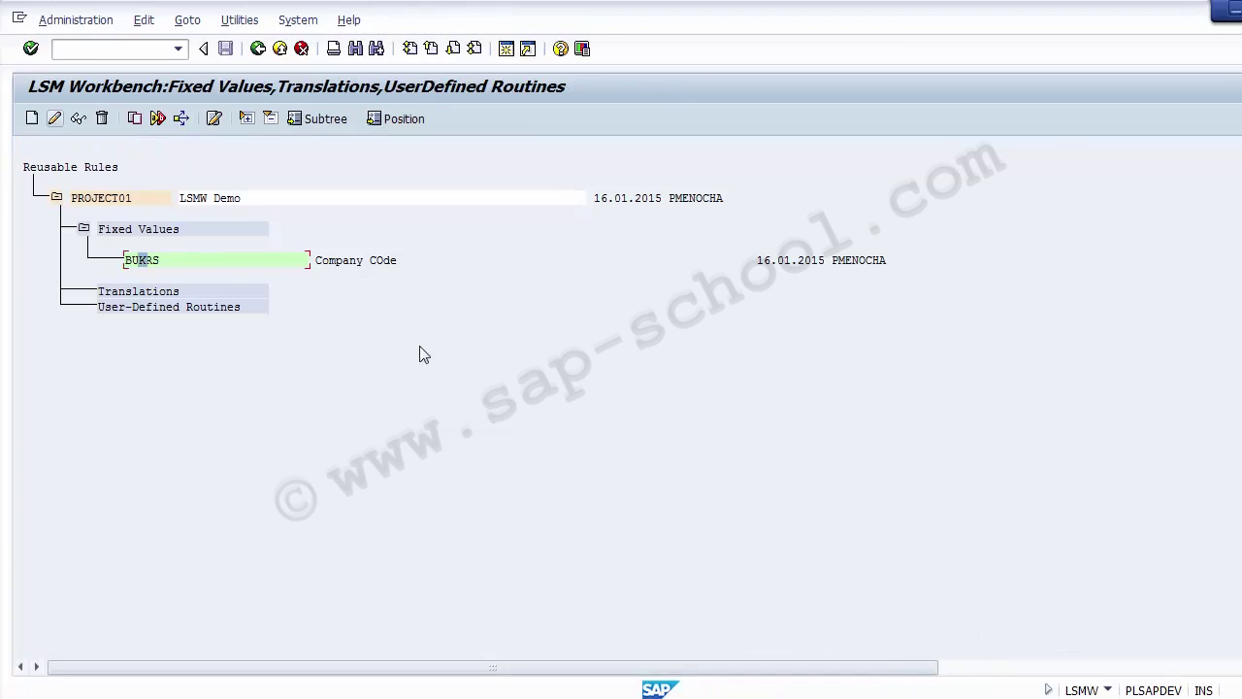
click(138, 262)
click(55, 118)
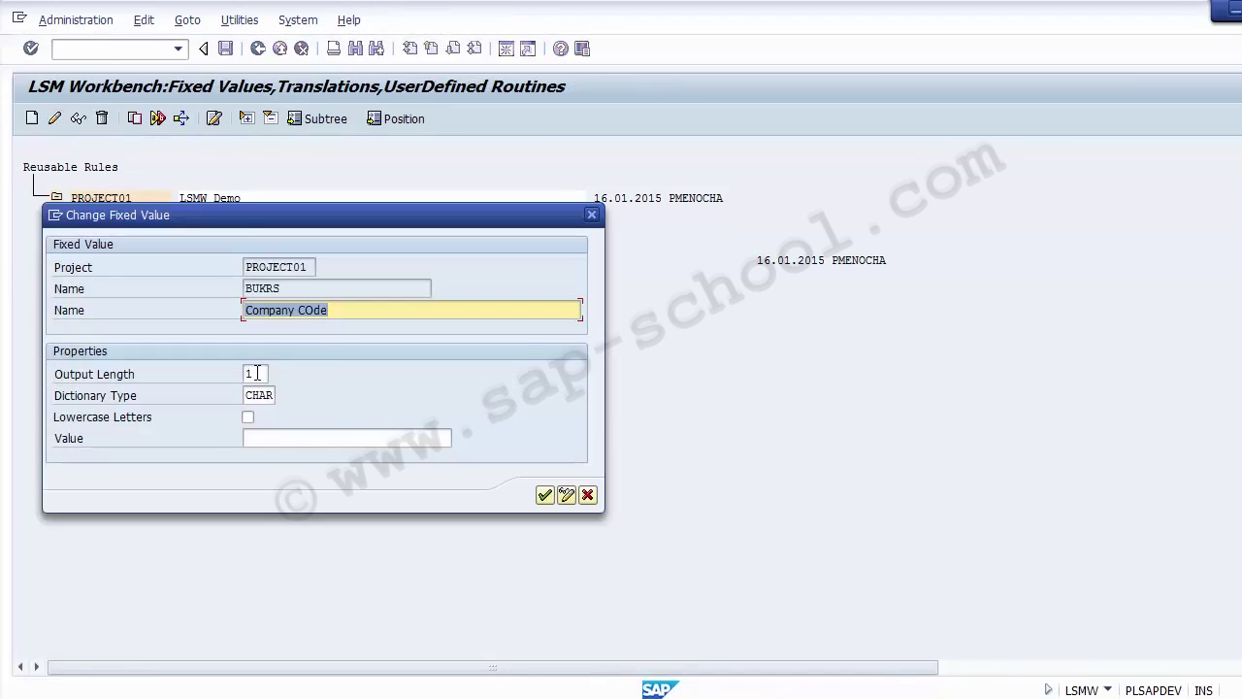
click(254, 374)
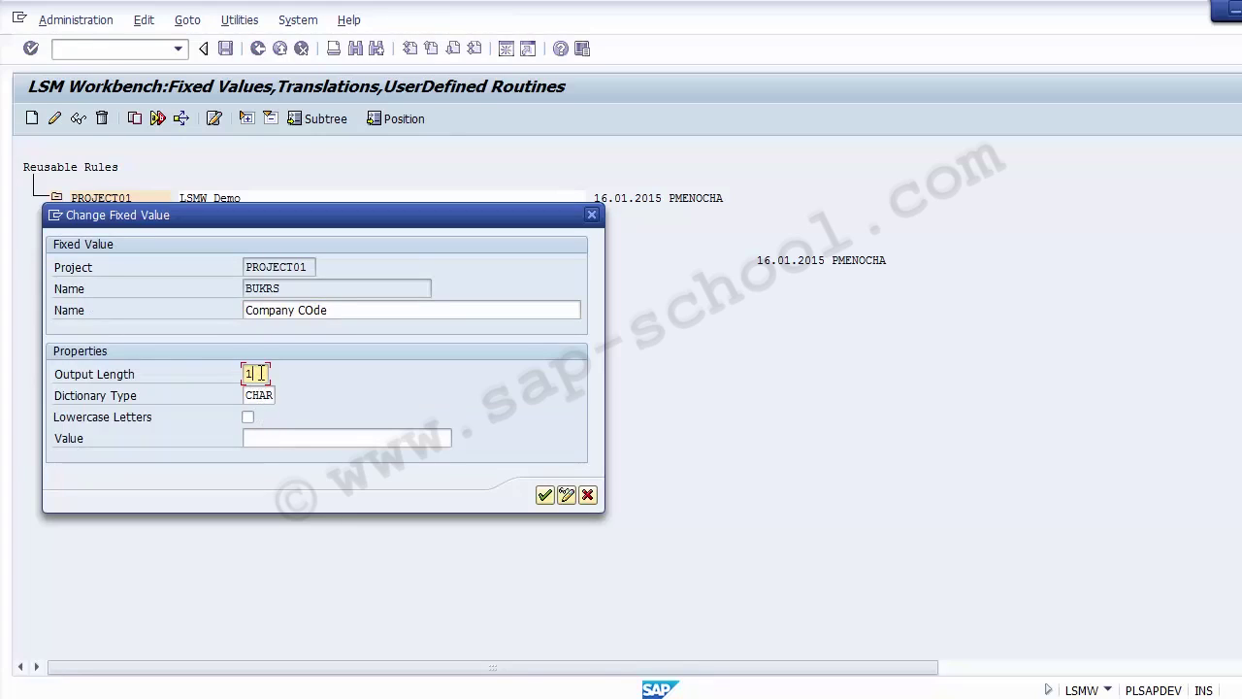
key(BackSpace)
text(4)
click(275, 396)
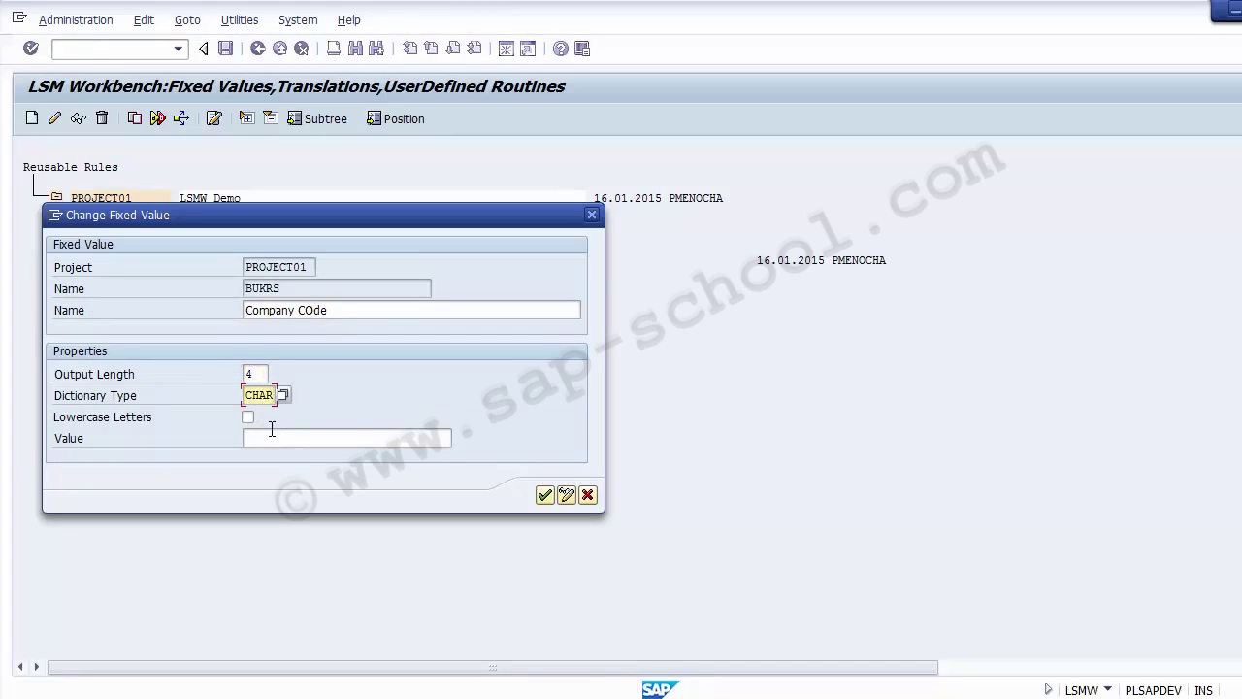
Step: Enter 9000 as the value of the fixed value BUKRS and confirm the change
click(268, 438)
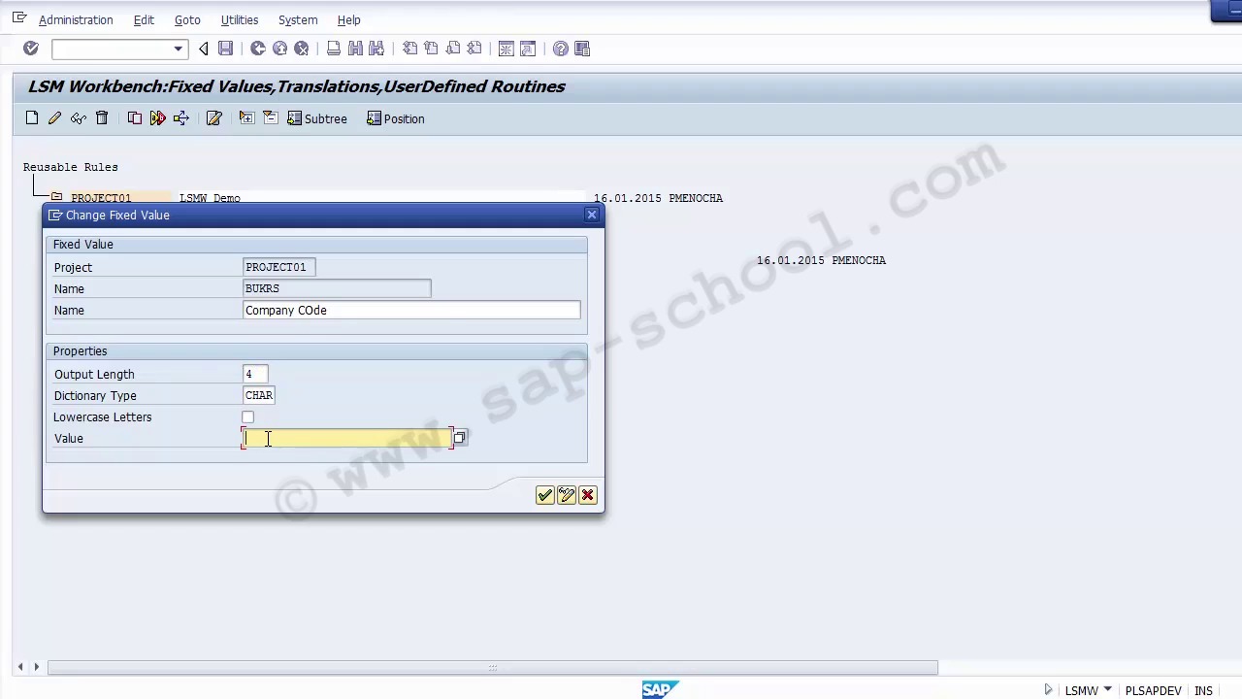
text(9000)
drag(292, 438, 239, 439)
drag(290, 438, 225, 434)
click(543, 497)
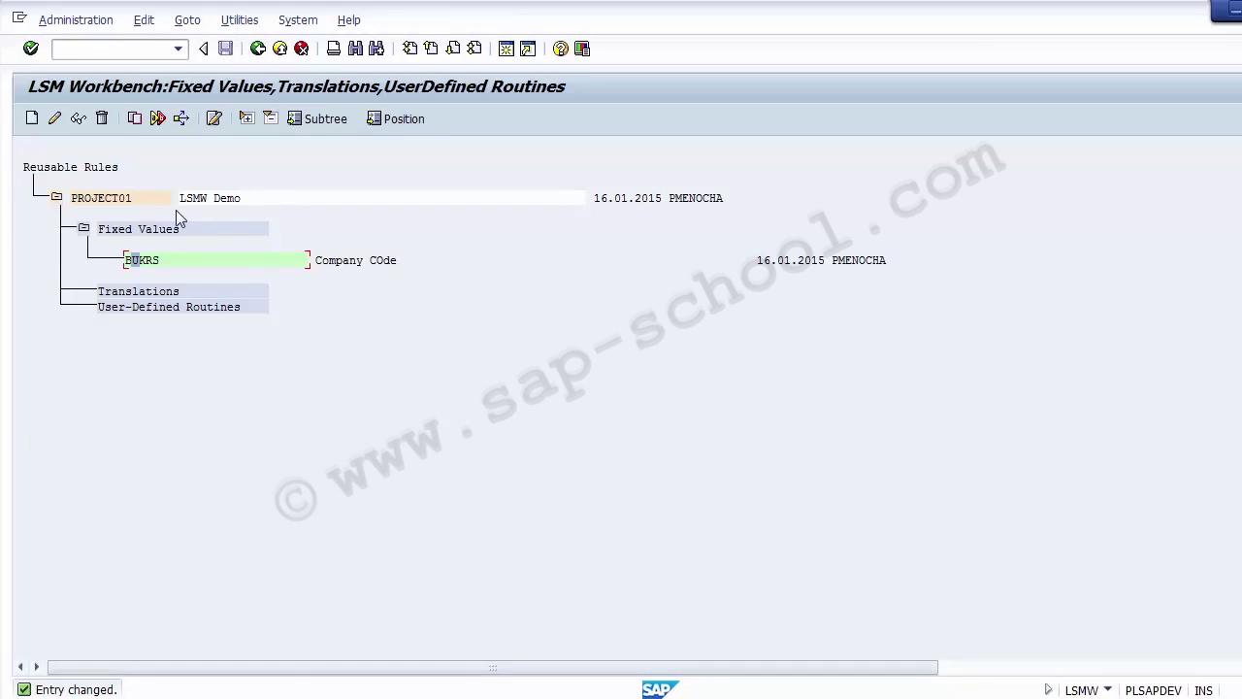
click(290, 376)
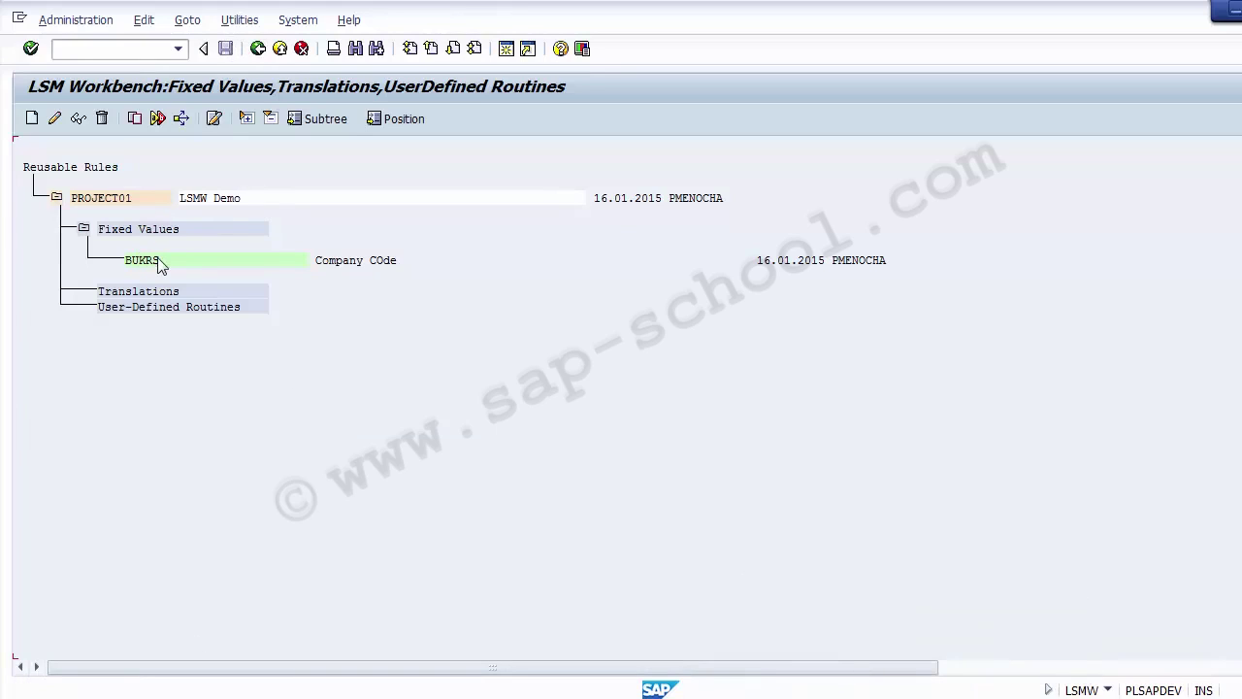
Step: Return to the list of process steps and switch to the Microsoft Excel worksheet with the field list
click(259, 49)
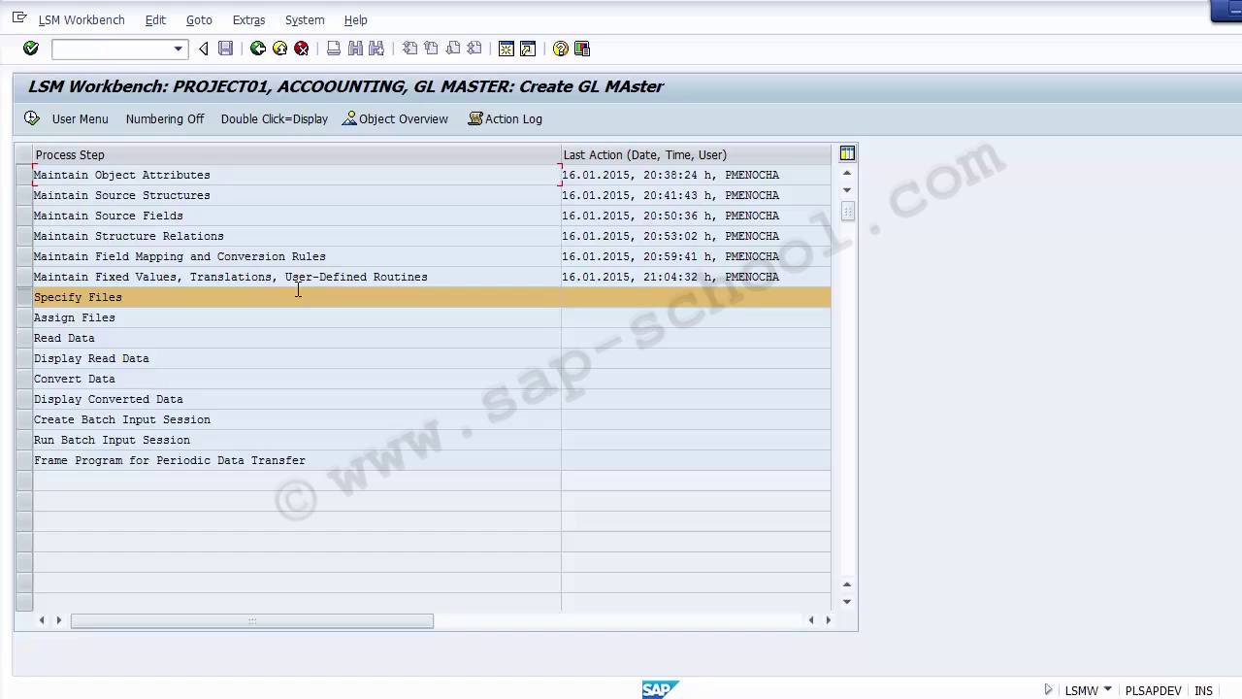
key(alt+Tab)
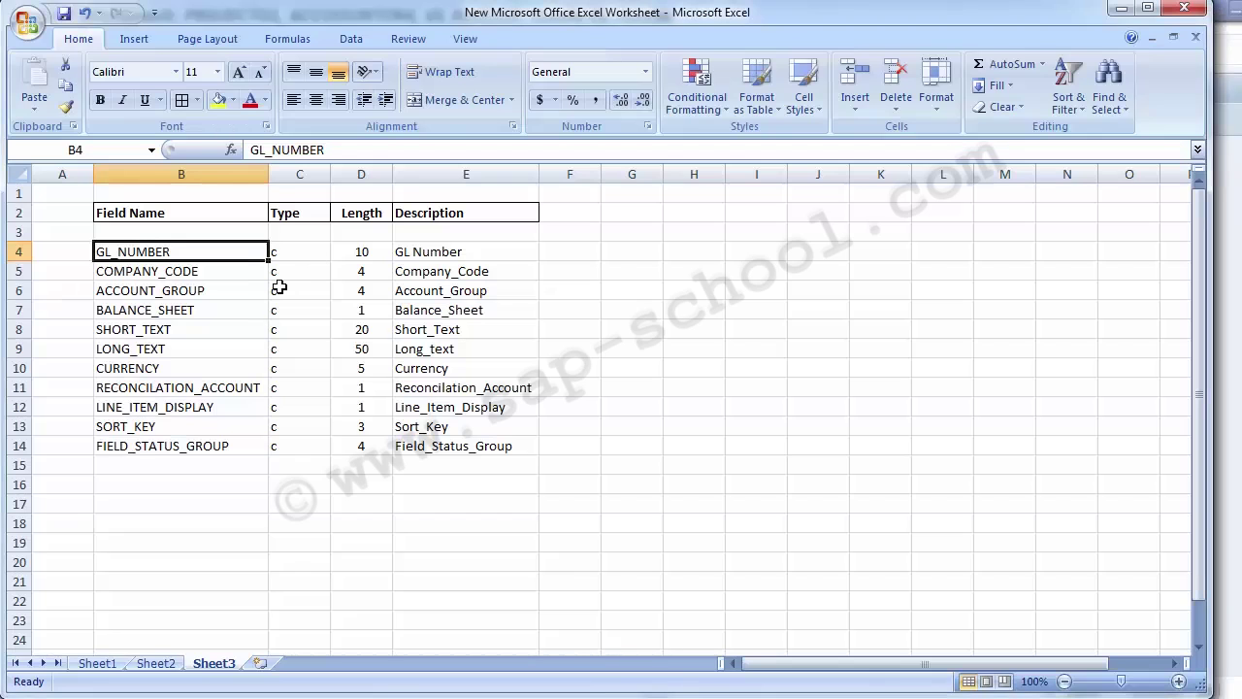
Step: Copy the field names from GL_NUMBER to FIELD_STATUS_GROUP on Sheet3 into a new worksheet starting at cell B3
drag(135, 255, 150, 444)
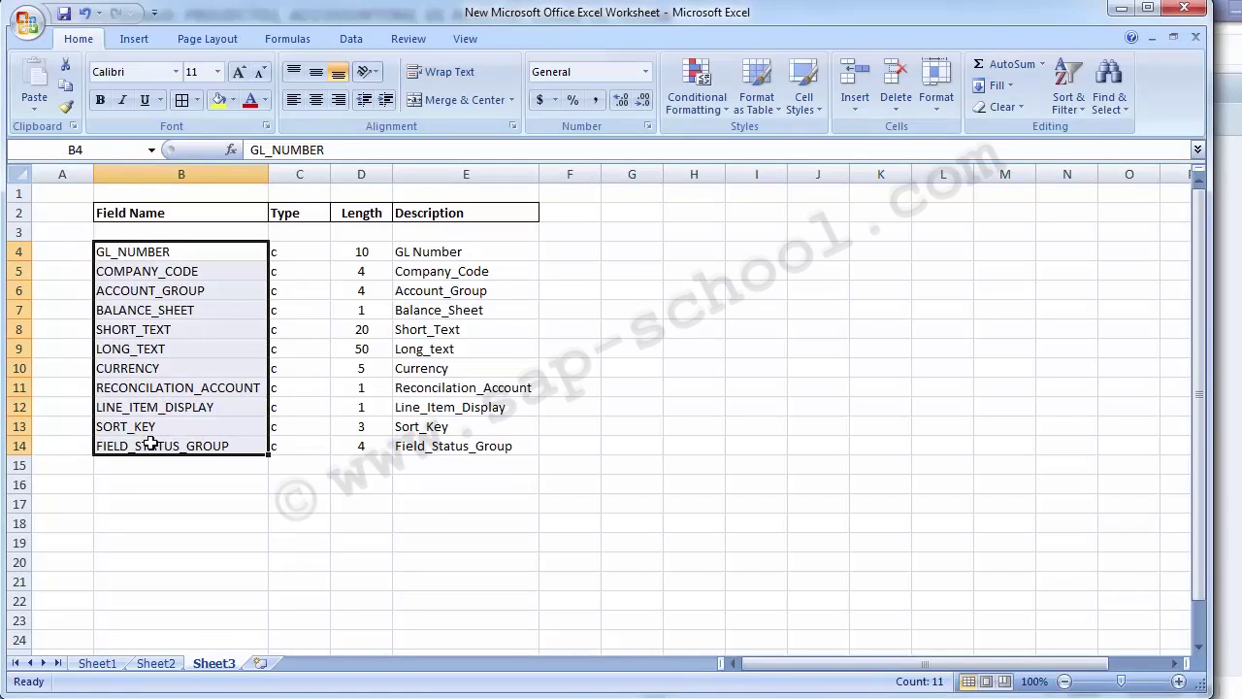
key(ctrl+c)
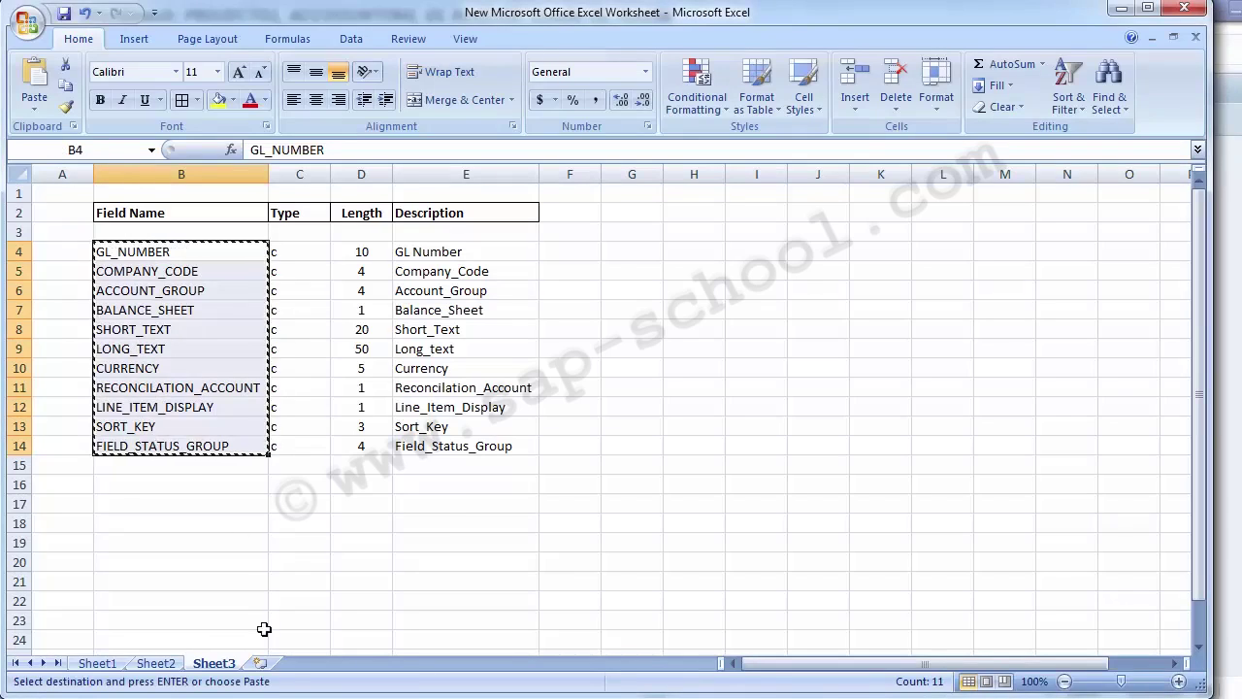
click(260, 663)
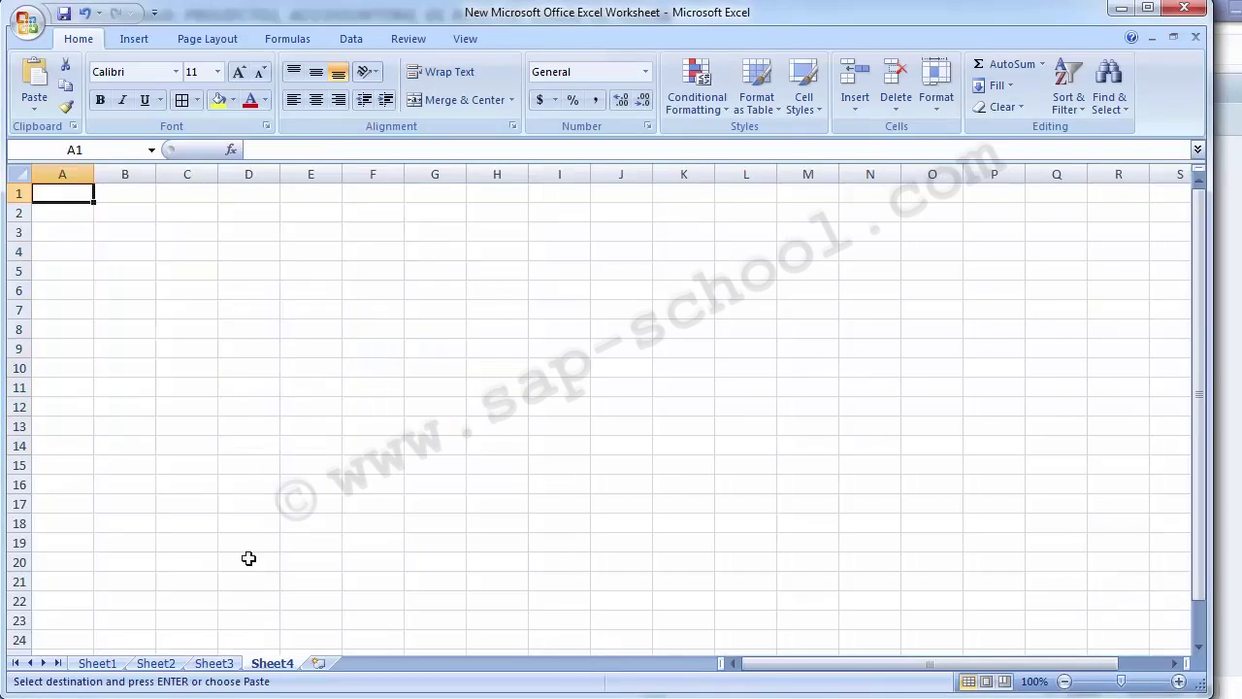
click(132, 236)
key(ctrl+v)
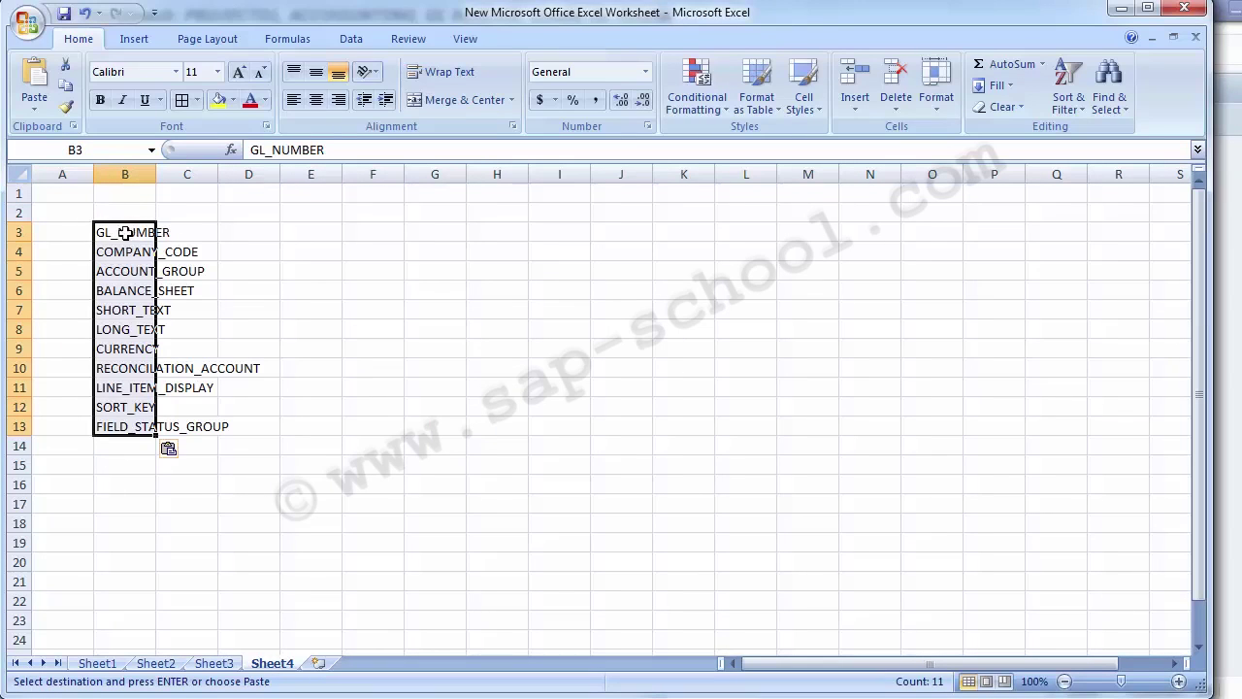
Step: Move COMPANY_CODE from B4 to C3, beside GL_NUMBER, to start a horizontal header row
click(119, 233)
key(Down)
key(ctrl+c)
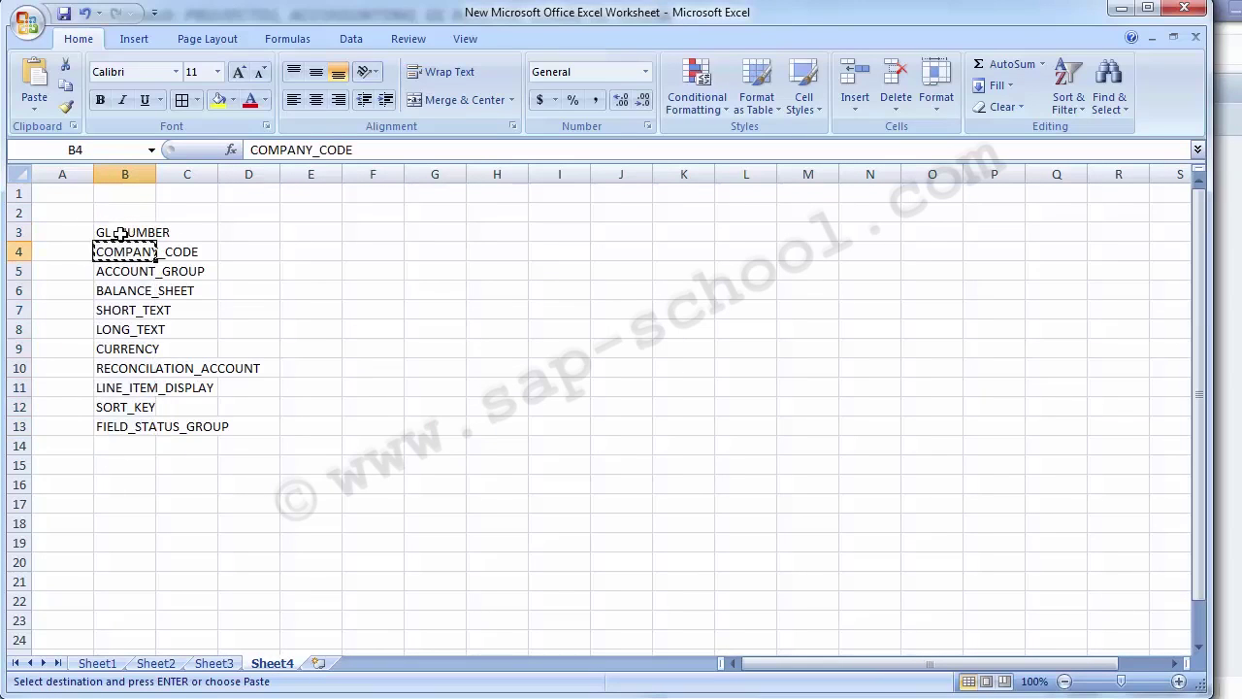
key(Right)
key(Up)
key(ctrl+v)
key(Down)
key(Left)
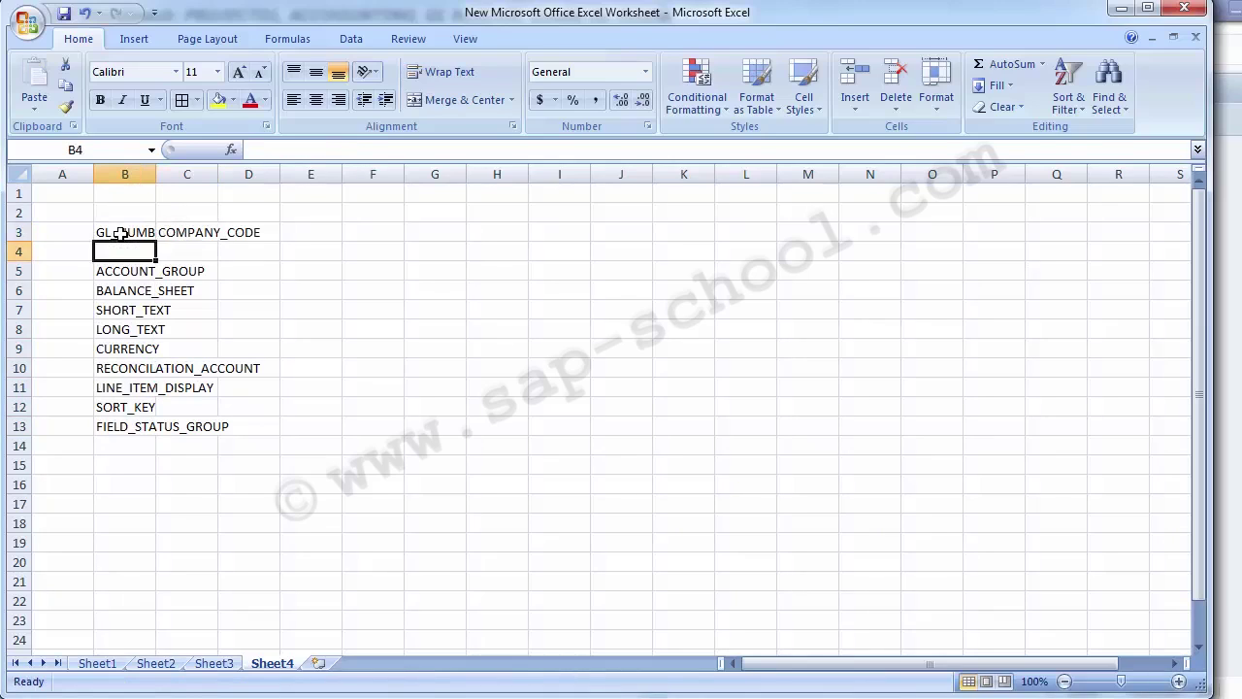
Step: Move ACCOUNT_GROUP from B5 to D3 in the header row
key(Down)
key(ctrl+x)
key(Right)
key(Right)
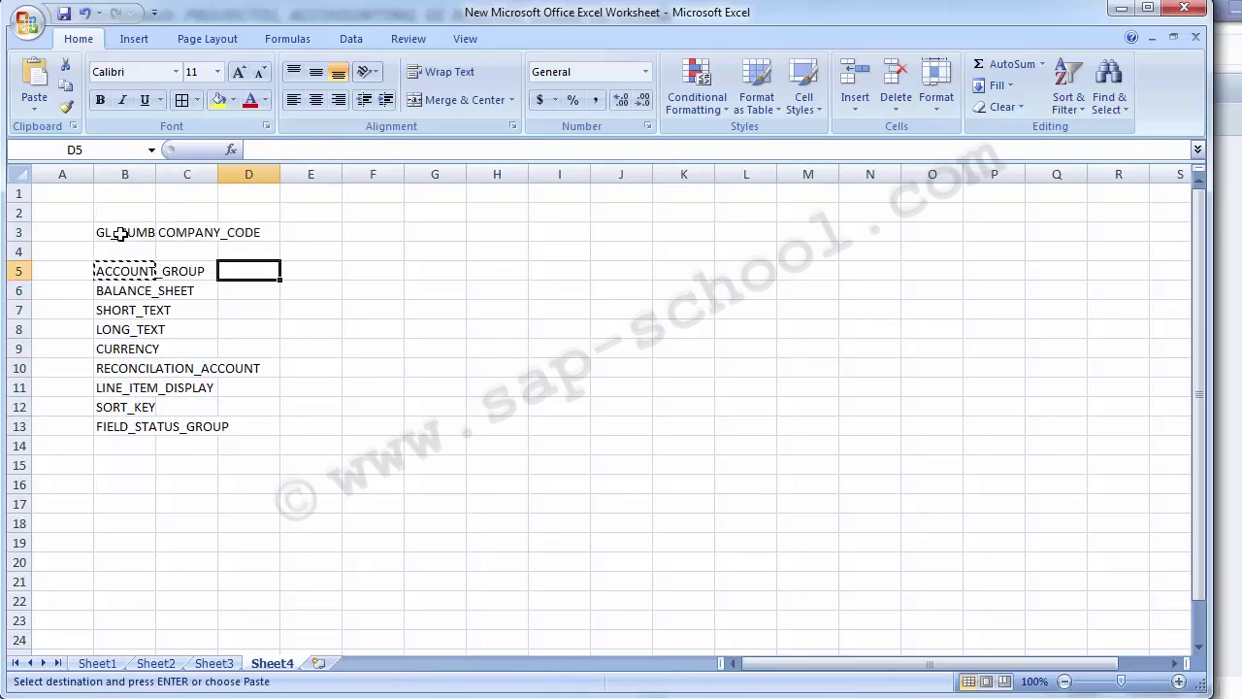
key(Up)
key(Up)
key(ctrl+v)
key(Down)
key(Down)
key(Left)
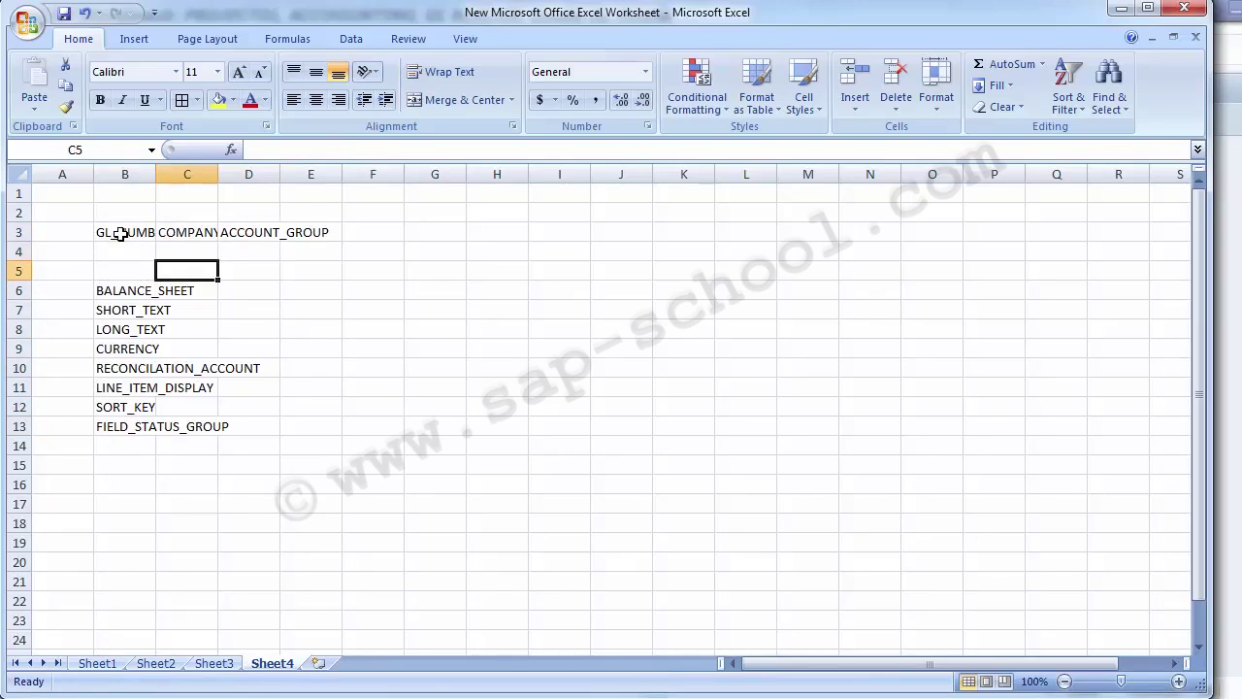
Step: Cut BALANCE_SHEET in B6 and fit all column widths of the sheet to their contents
key(Down)
key(Left)
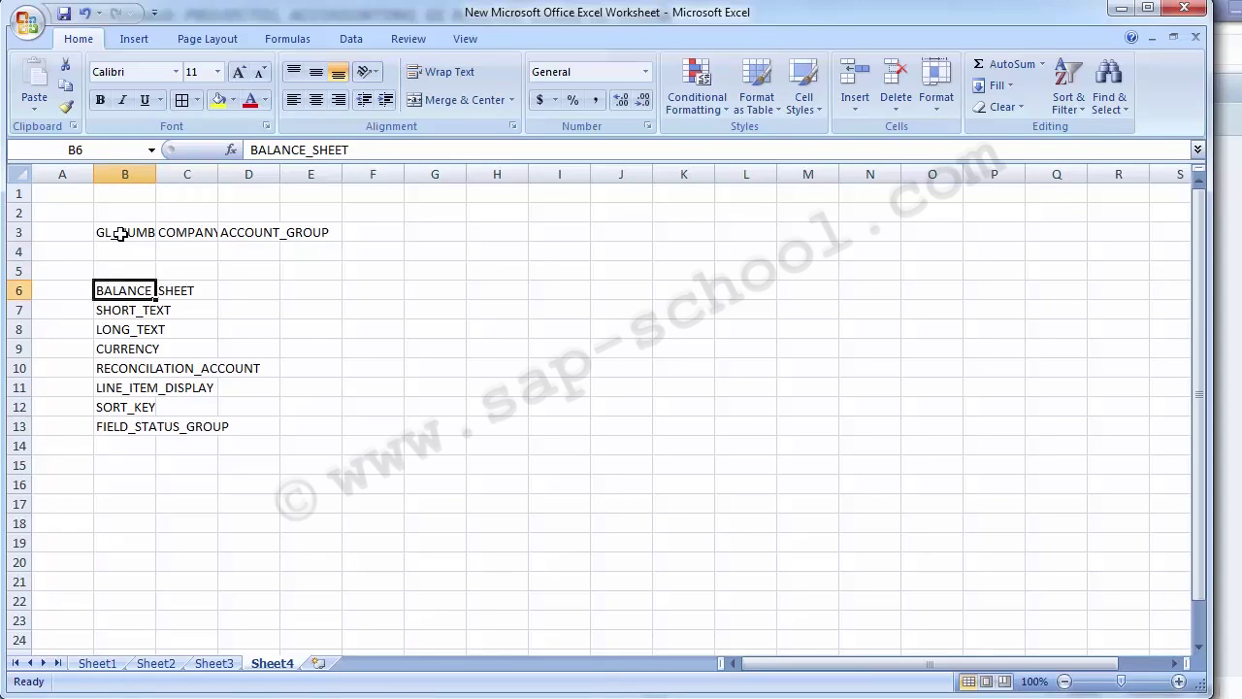
key(ctrl+x)
key(ctrl+Right)
key(ctrl+Left)
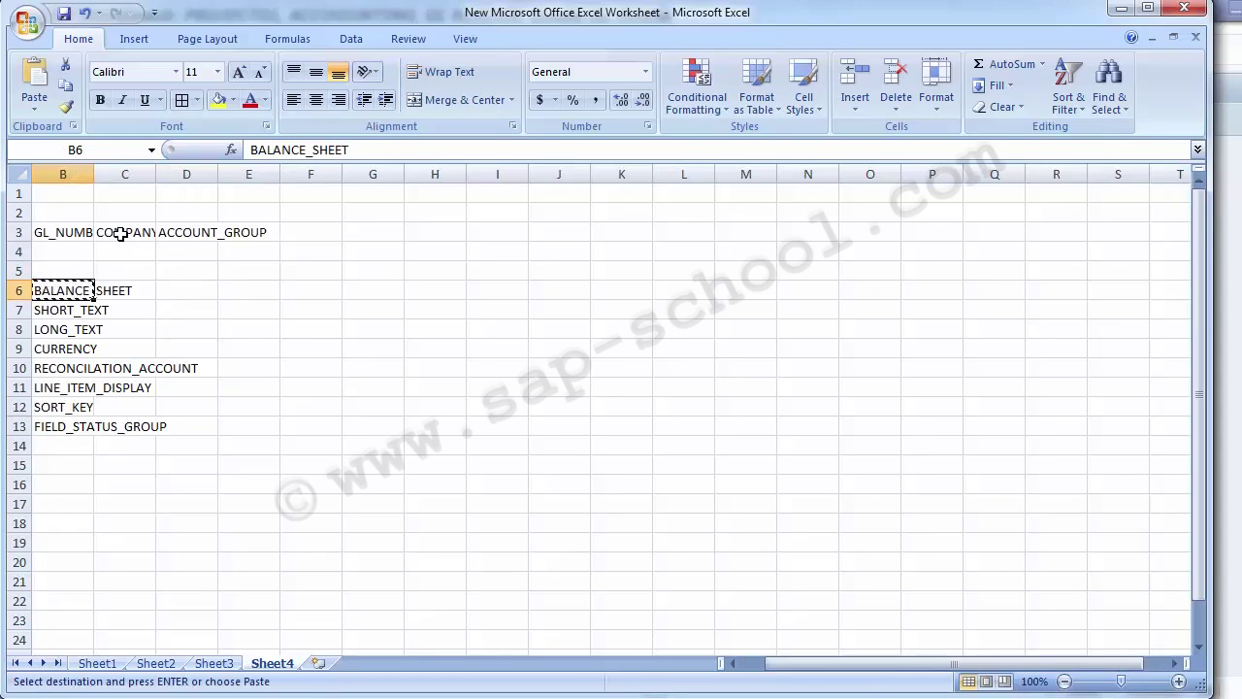
key(Right)
key(Right)
key(Right)
key(Right)
key(Up)
key(Up)
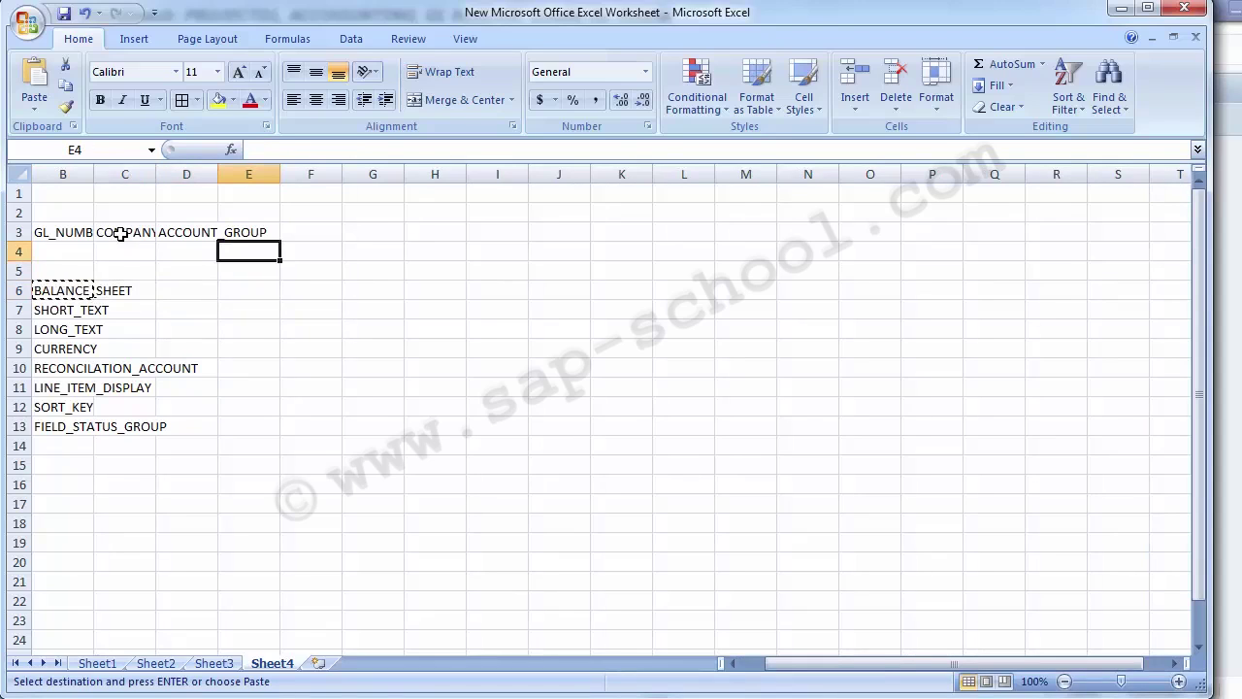
click(24, 178)
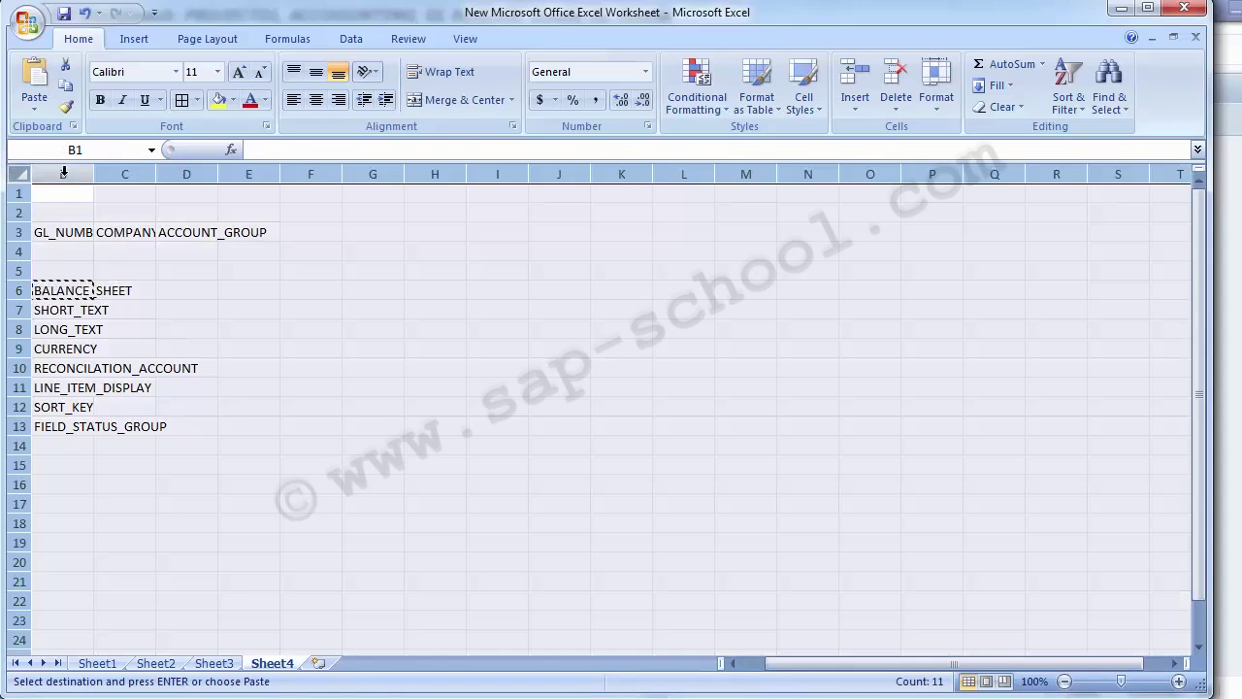
double_click(93, 174)
click(302, 439)
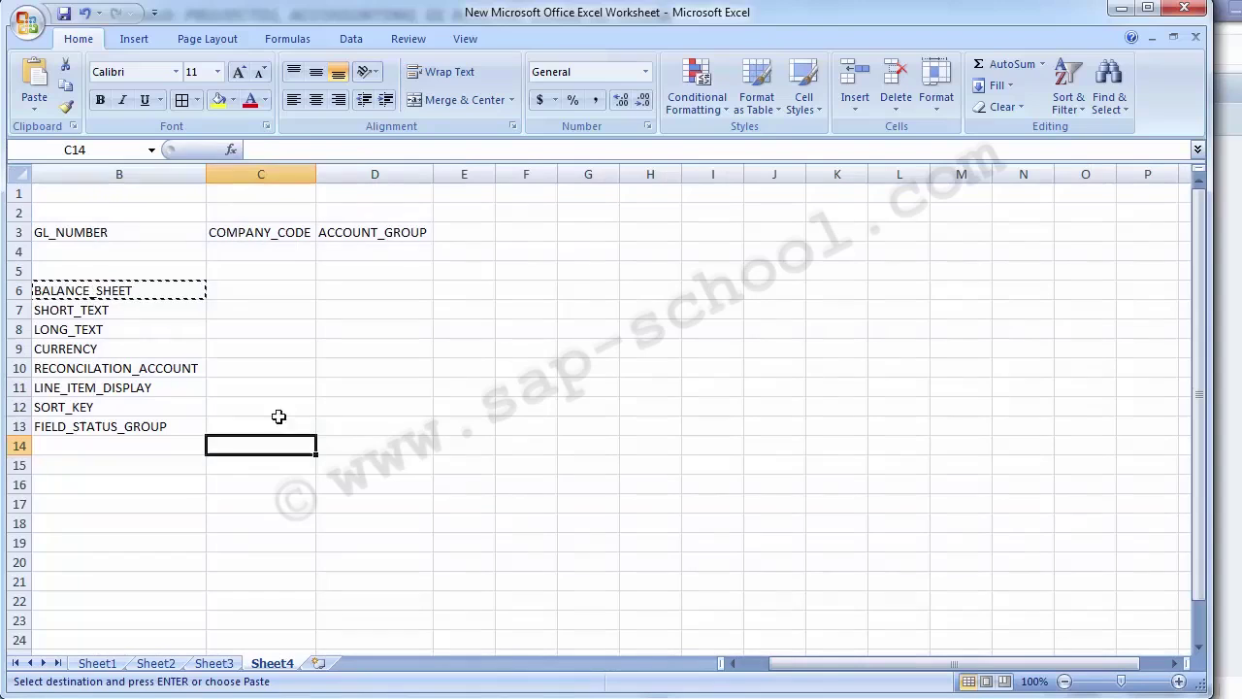
Step: Place the cut BALANCE_SHEET field name in E3 of the header row
click(67, 288)
key(Left)
key(Right)
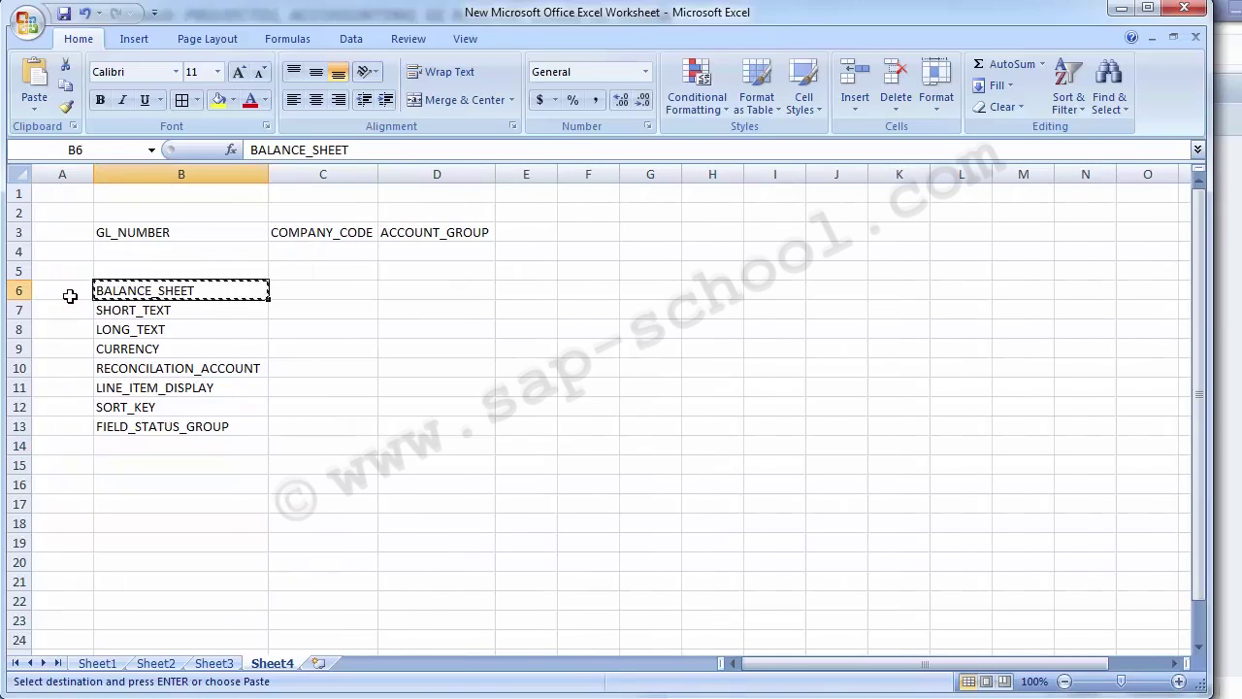
key(Right)
key(Right)
key(Right)
key(Up)
key(Up)
key(Up)
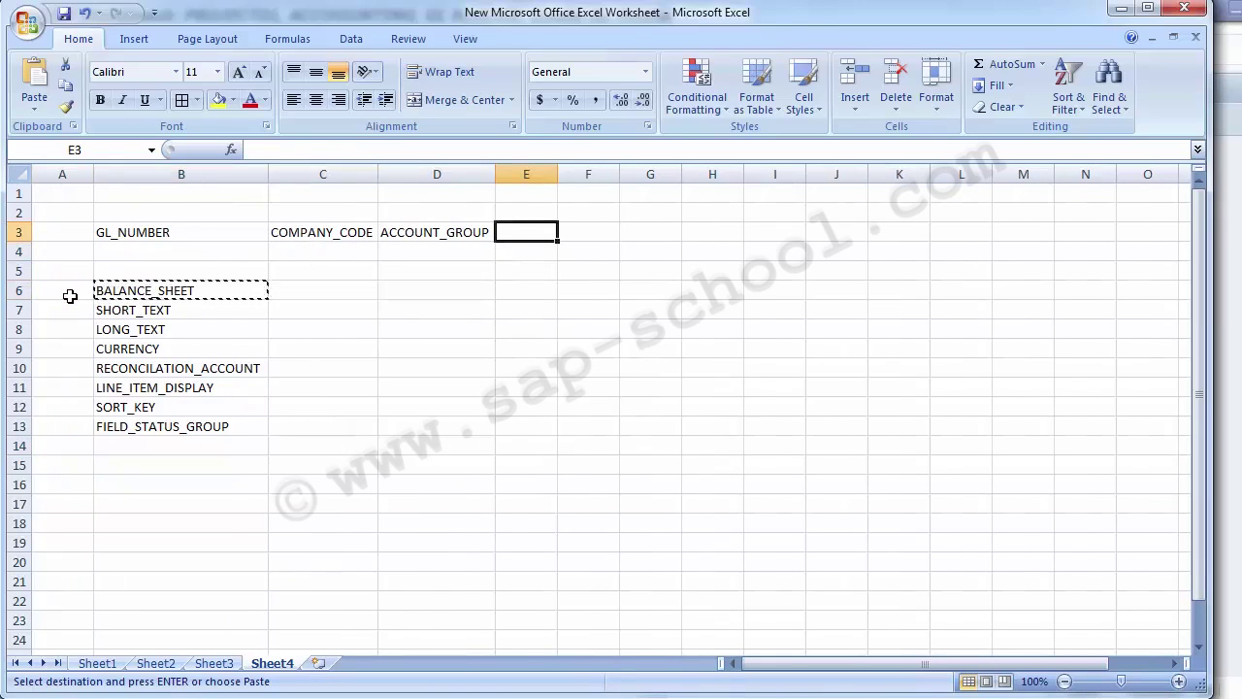
key(Return)
Step: Put SHORT_TEXT from B7 into F3 of the header row
key(Down)
key(Down)
key(Left)
key(Left)
key(Left)
key(Down)
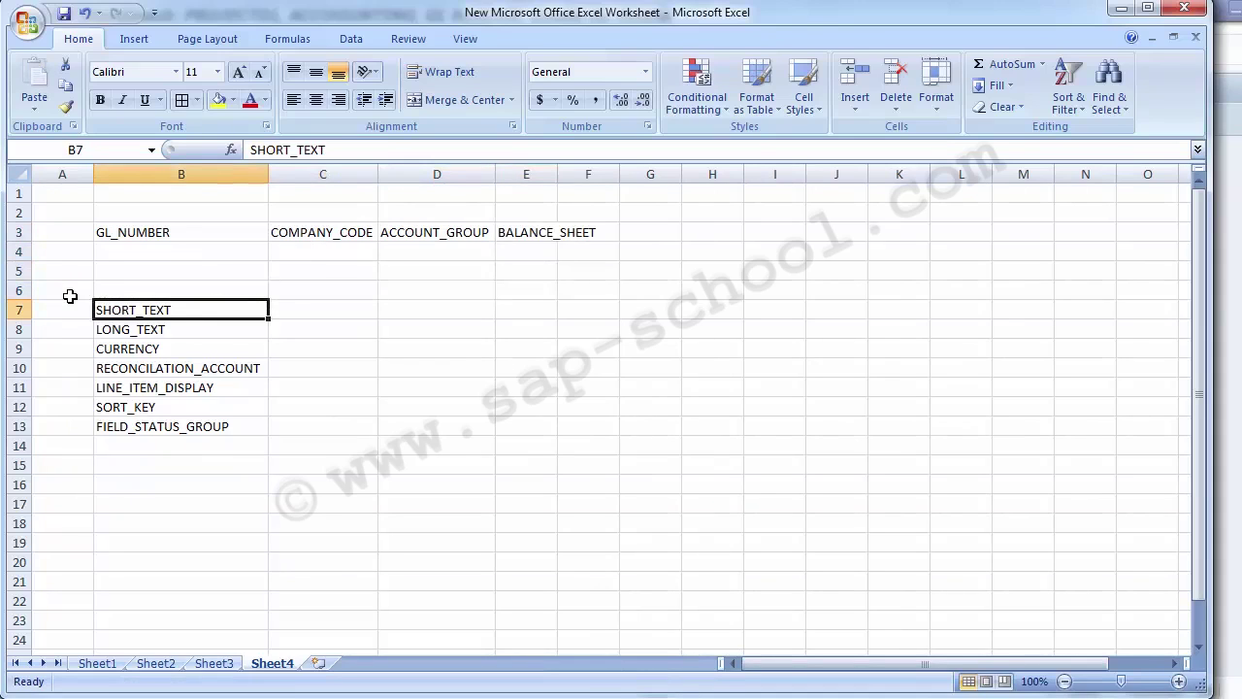
key(ctrl+x)
key(Right)
key(Right)
key(Right)
key(Right)
key(Up)
key(Up)
key(Up)
key(Up)
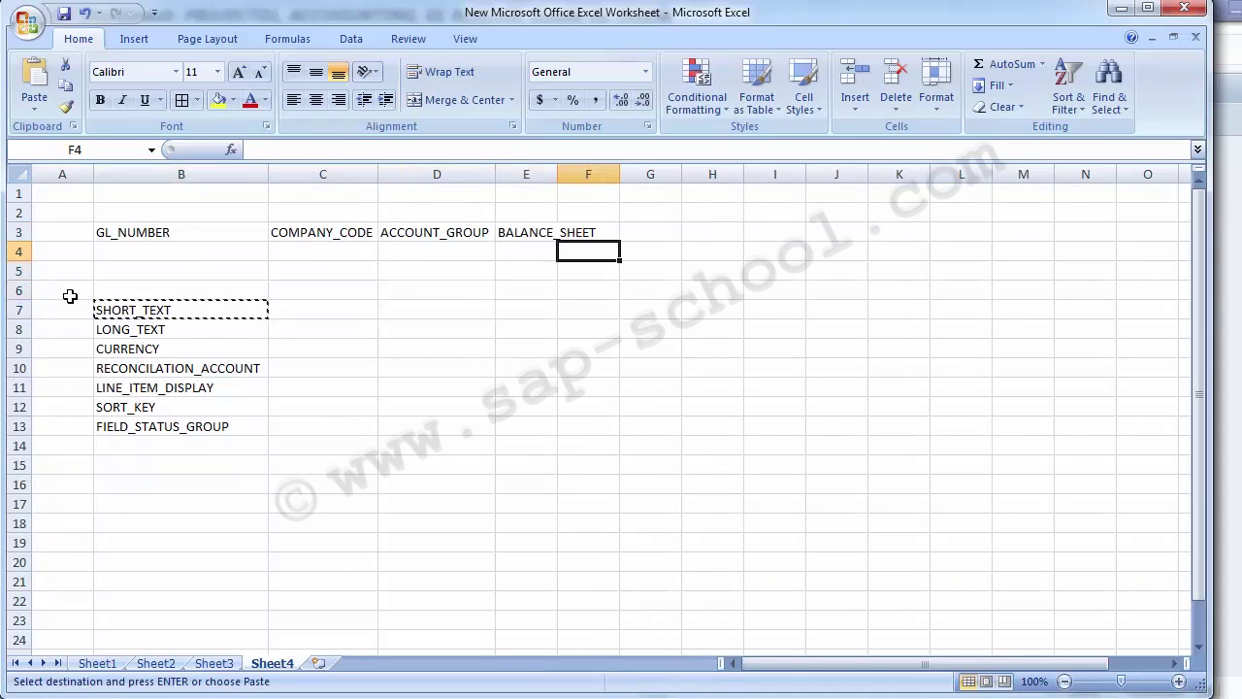
key(ctrl+v)
Step: Delete the leftover SHORT_TEXT entry in B7
key(Down)
key(Left)
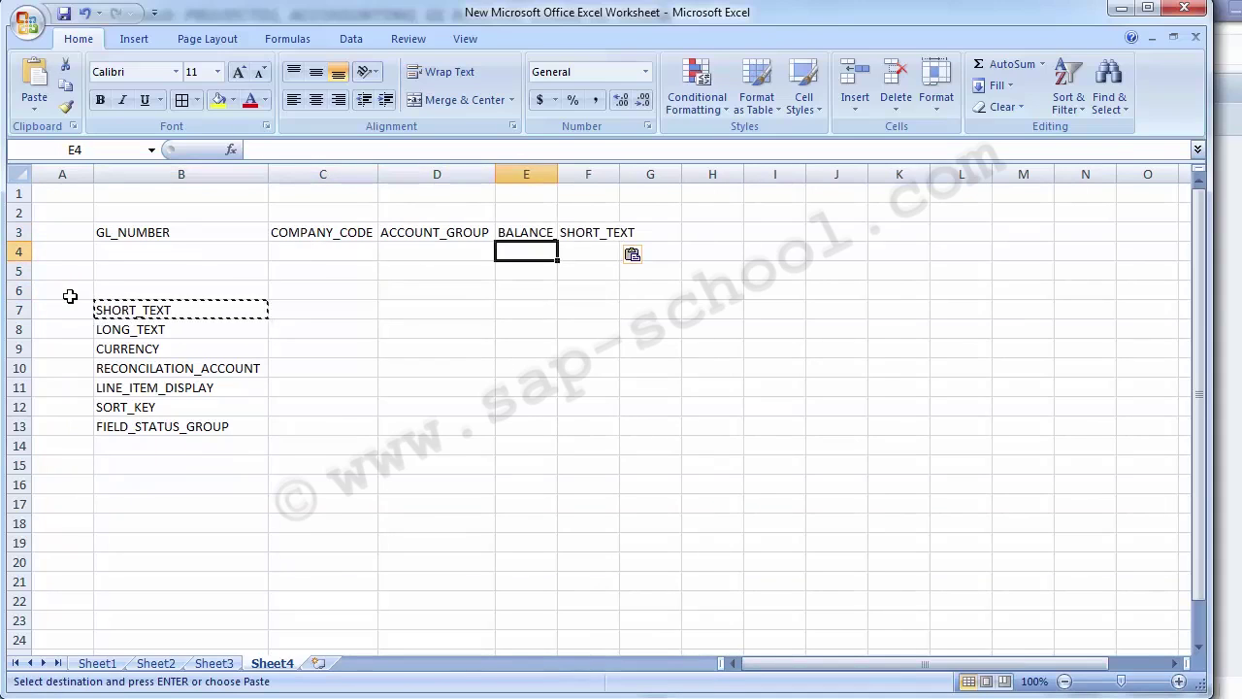
key(Left)
key(Left)
key(Left)
key(Down)
key(Down)
key(Down)
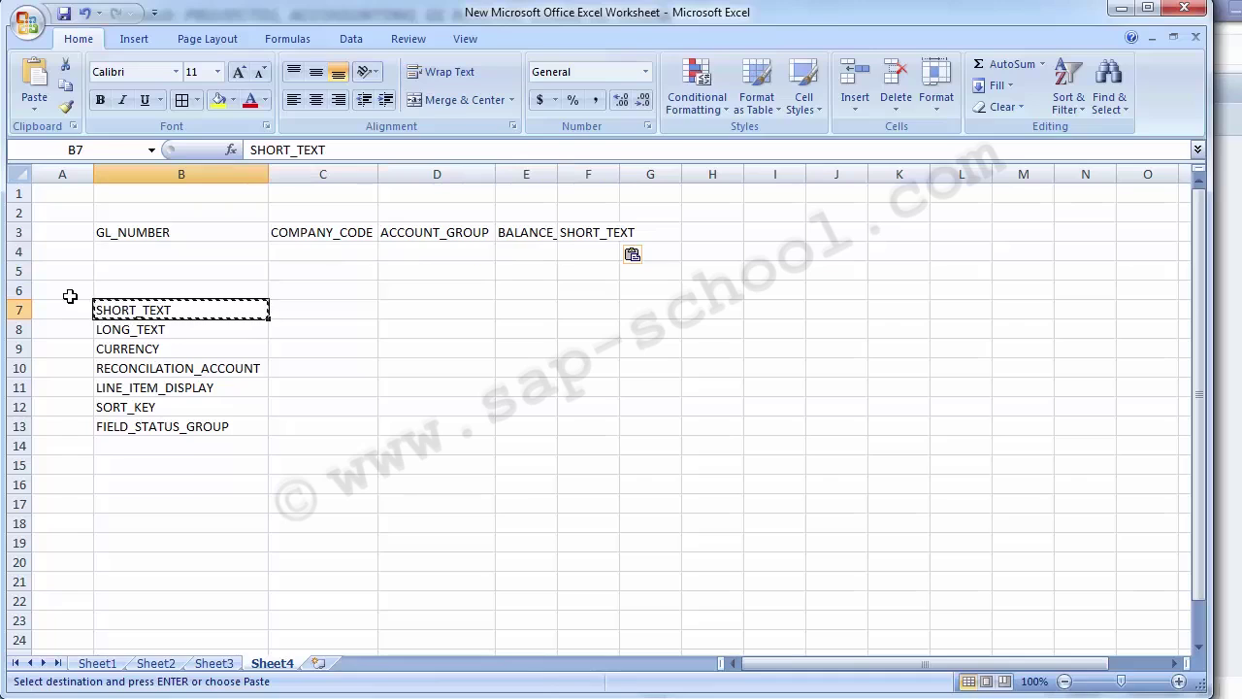
key(Delete)
Step: Move LONG_TEXT from B8 to G3 in the header row
key(Down)
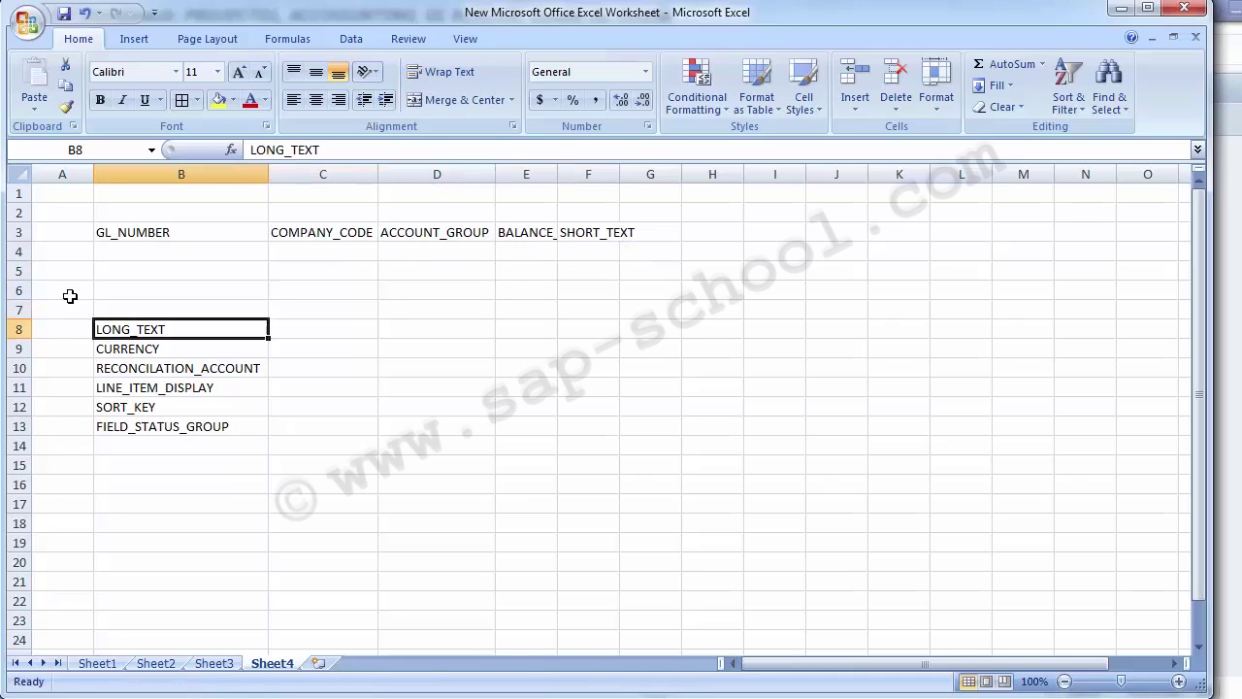
key(ctrl+x)
key(Up)
key(Up)
key(Up)
key(Right)
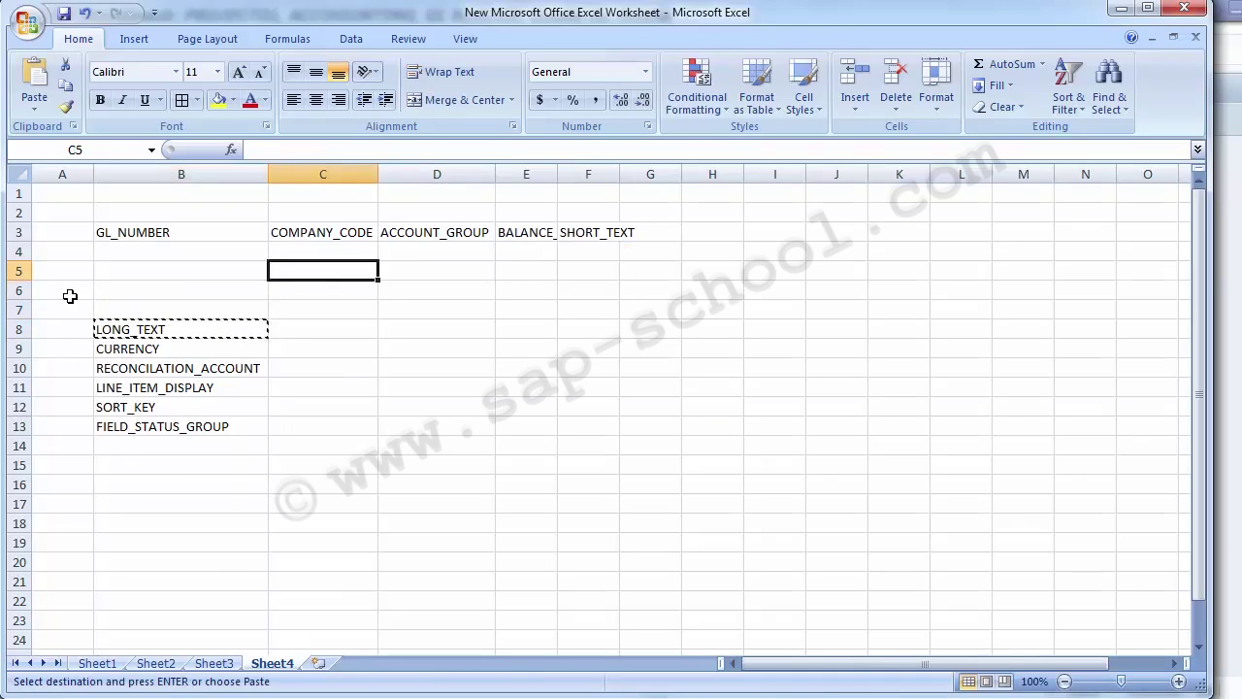
key(Right)
key(Right)
key(Right)
key(Right)
key(Up)
key(Up)
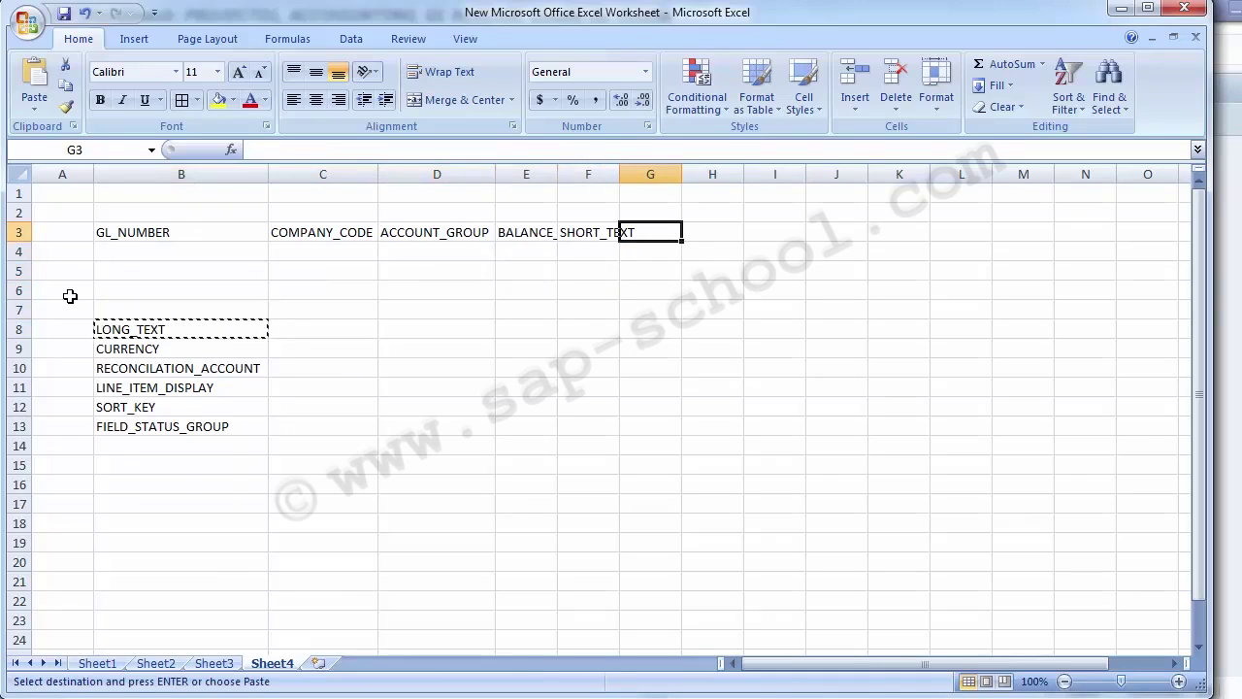
key(ctrl+v)
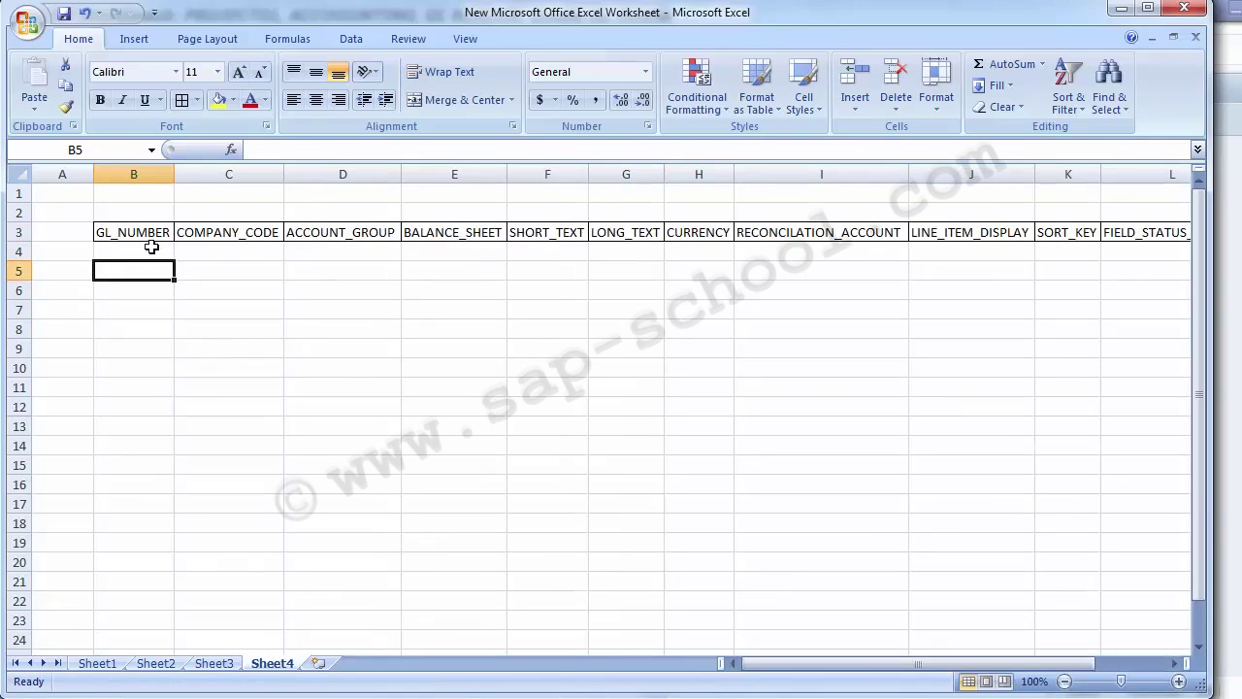
click(117, 231)
key(Down)
key(Down)
key(Up)
key(Down)
key(Up)
key(Up)
key(Down)
key(Down)
key(Down)
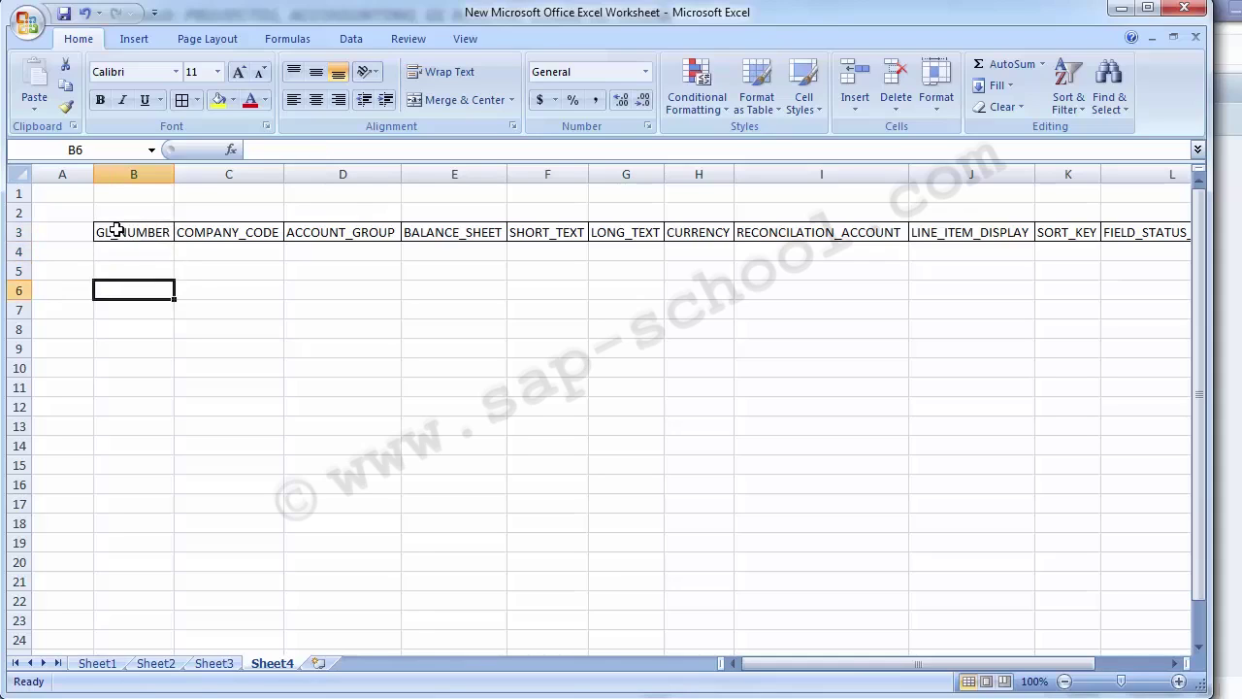
key(Up)
key(Right)
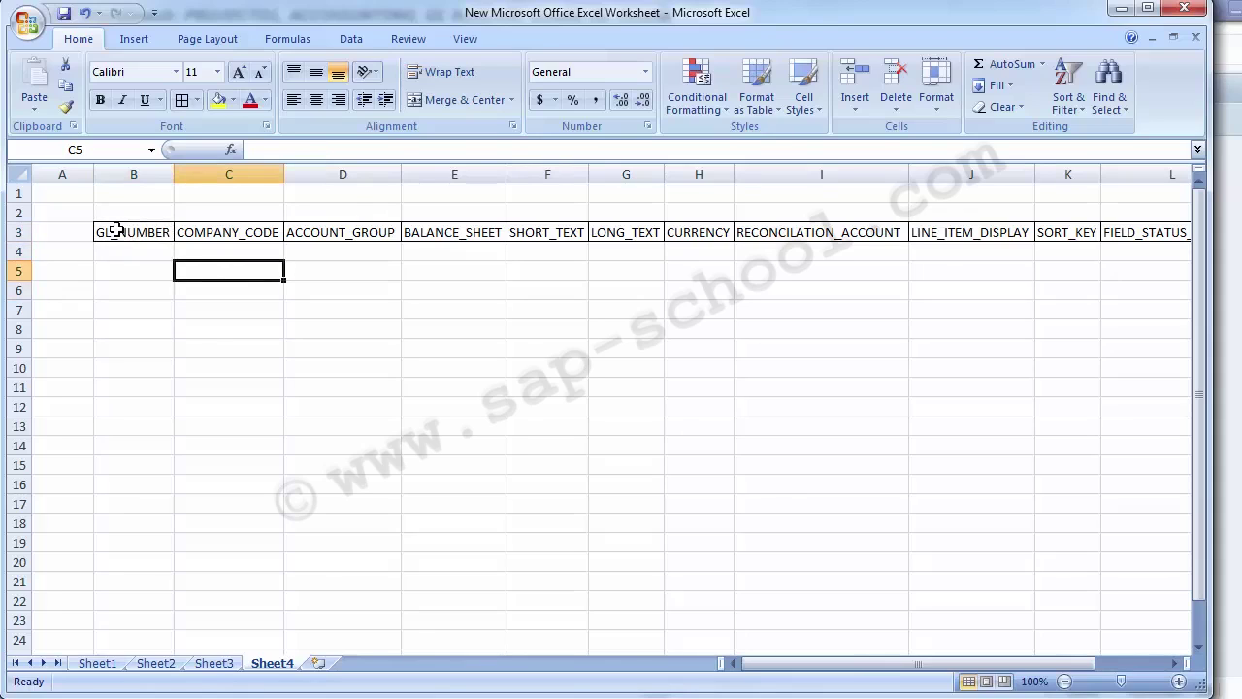
key(Right)
key(Right)
key(Right)
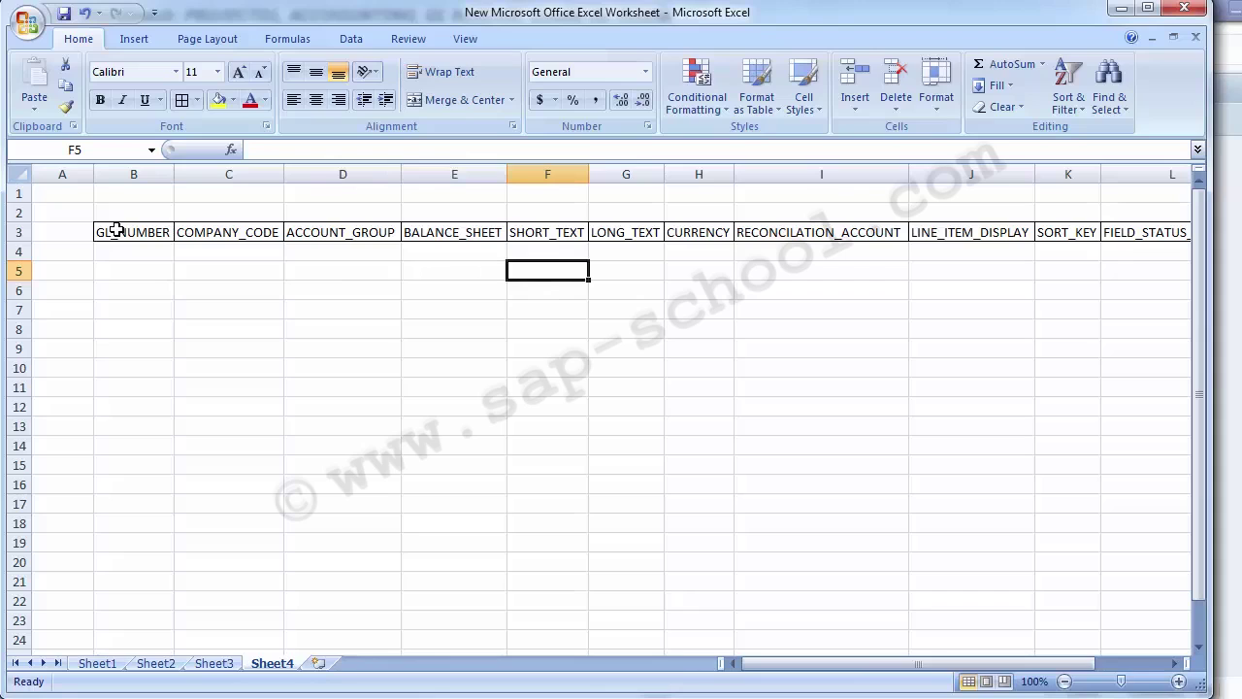
key(Left)
key(Left)
key(Left)
key(Left)
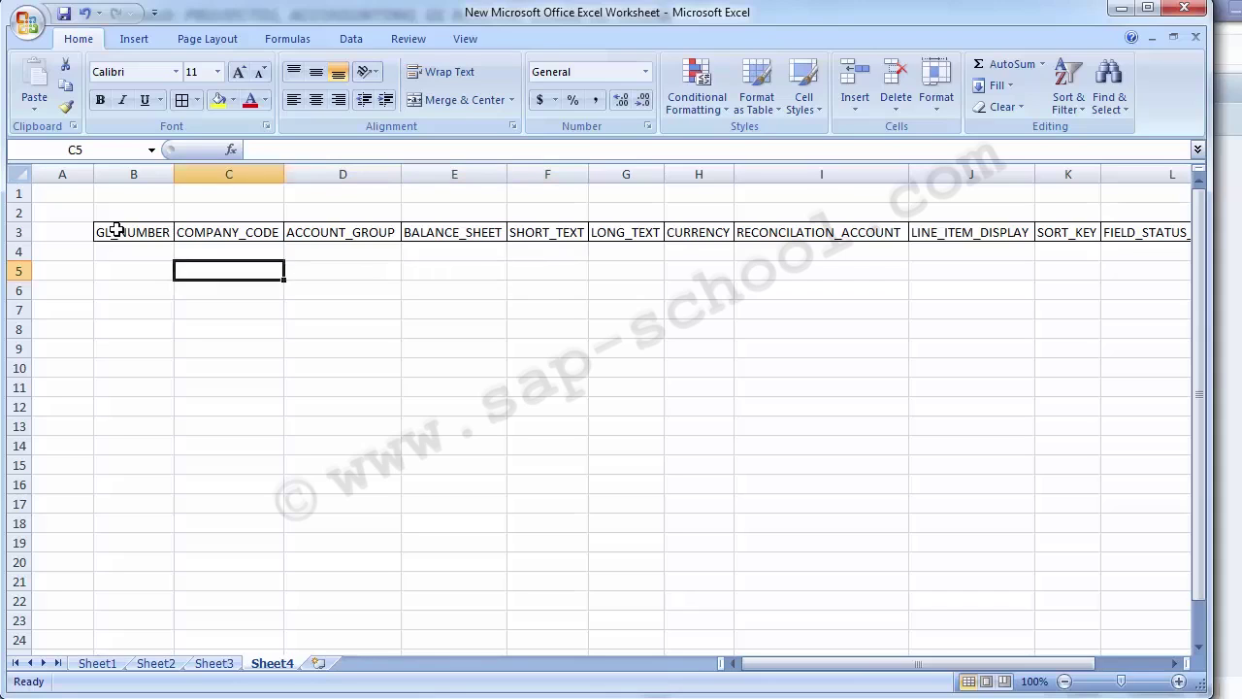
Step: Switch to the SAP session showing Change G/L Account Centrally, exit to SAP Easy Access and start transaction FS00
mouse_move(657, 652)
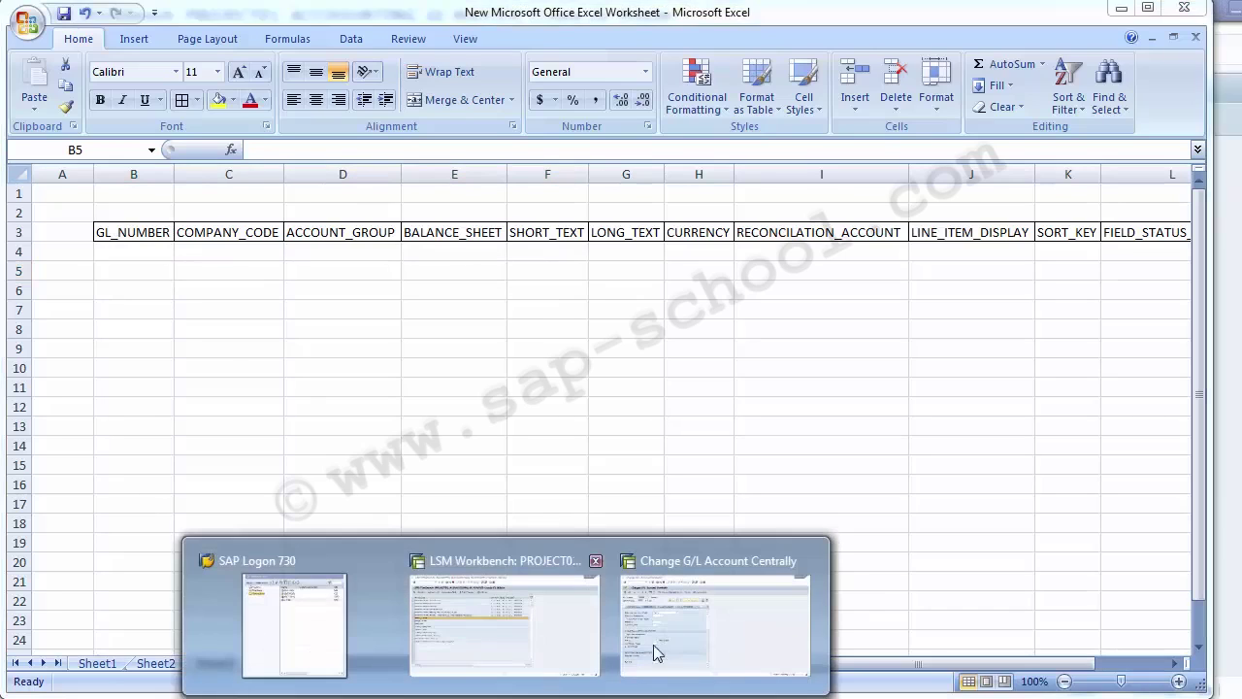
click(708, 621)
click(258, 49)
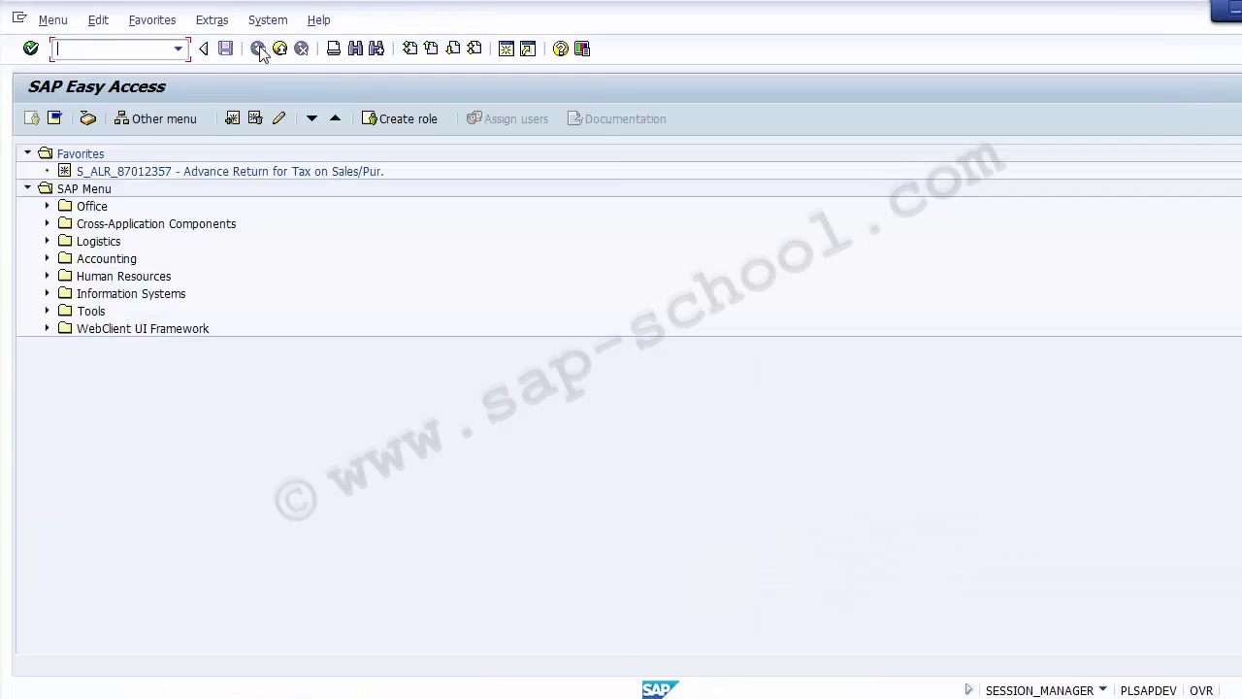
click(158, 48)
text(fs00)
key(Return)
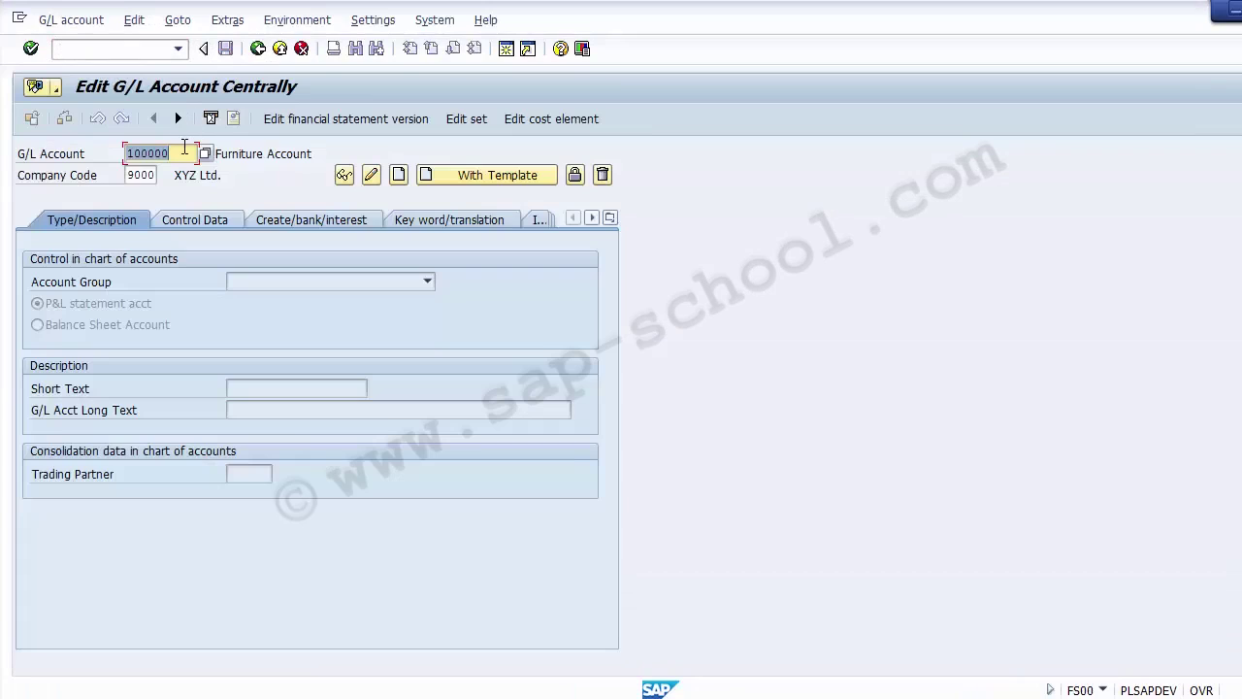
Step: Copy G/L account 100000 from SAP into cell B5 under GL_NUMBER in the Excel worksheet
click(243, 152)
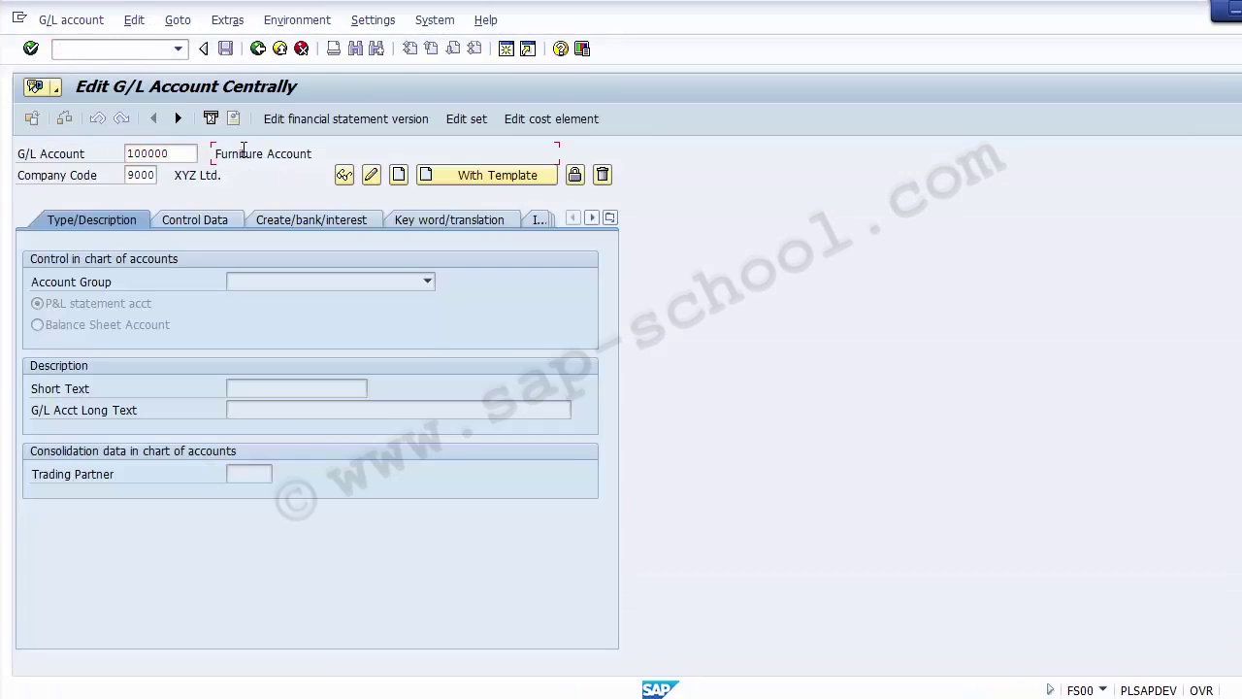
key(alt+Tab)
key(ctrl+v)
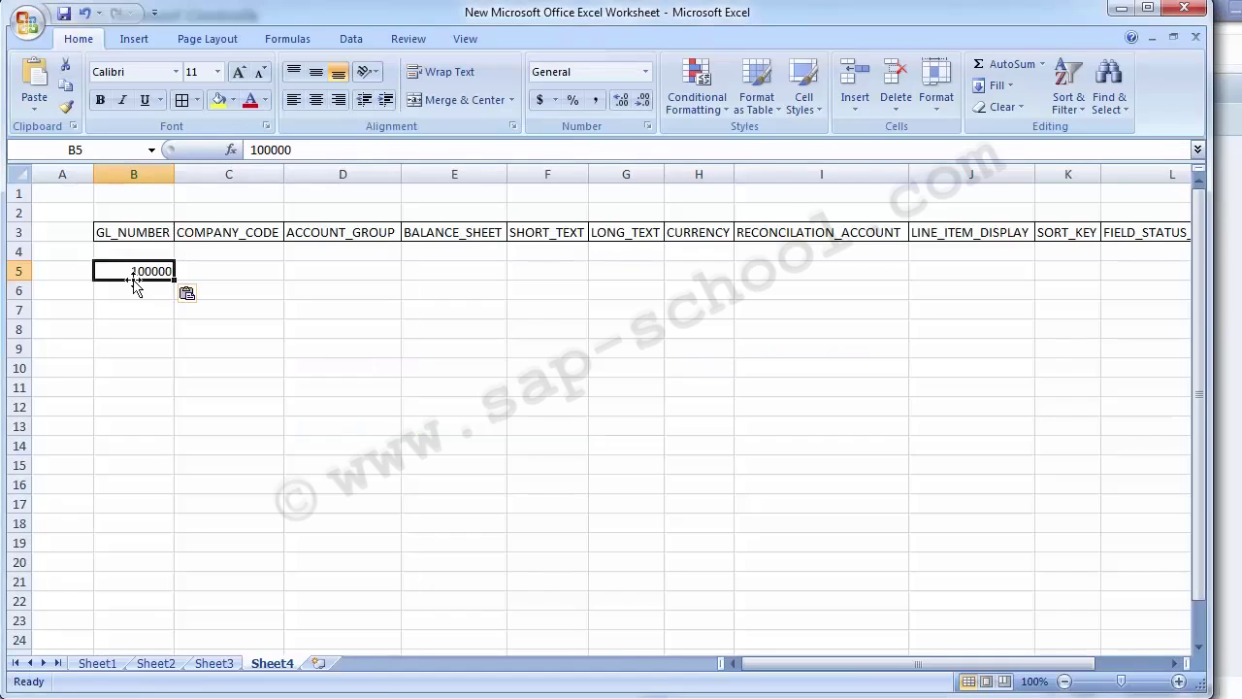
Step: Change the GL_NUMBER value in B5 to 100001
key(Right)
key(Left)
key(F2)
key(BackSpace)
text(1)
key(Return)
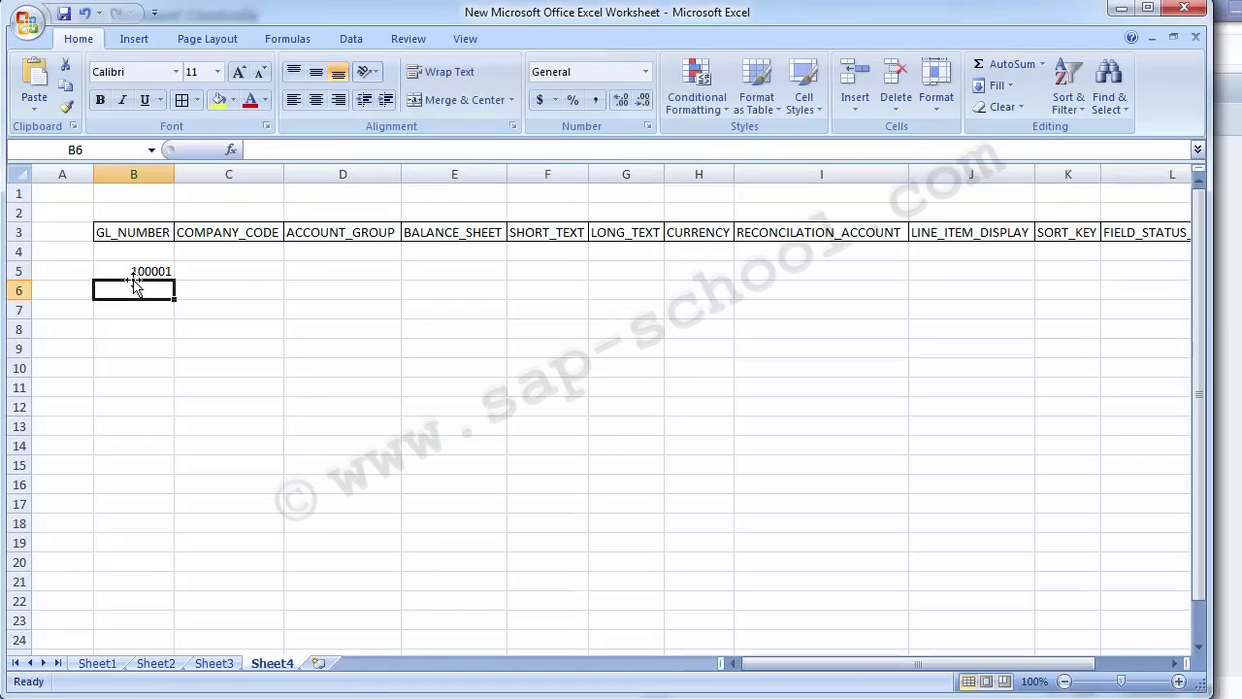
Step: Copy the GL_NUMBER value from B5 into B6
key(Up)
key(ctrl+c)
key(Down)
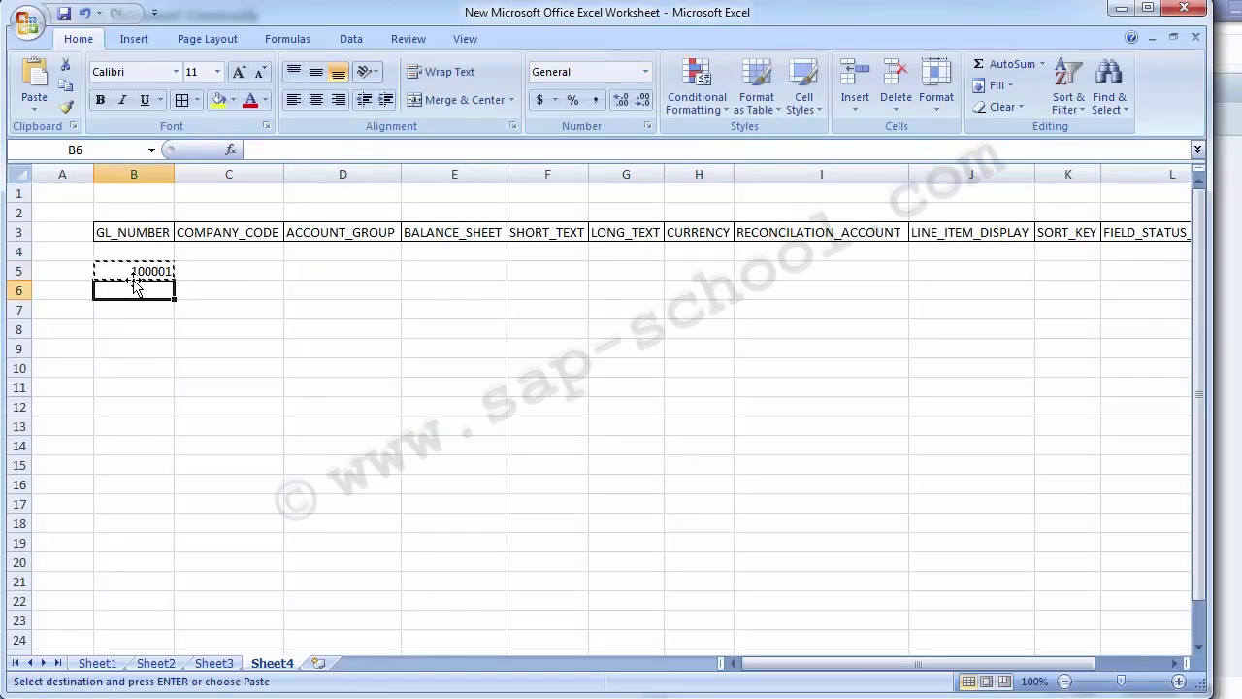
key(shift+Down)
key(shift+Down)
key(shift+Down)
key(shift+Down)
key(shift+Down)
key(shift+Down)
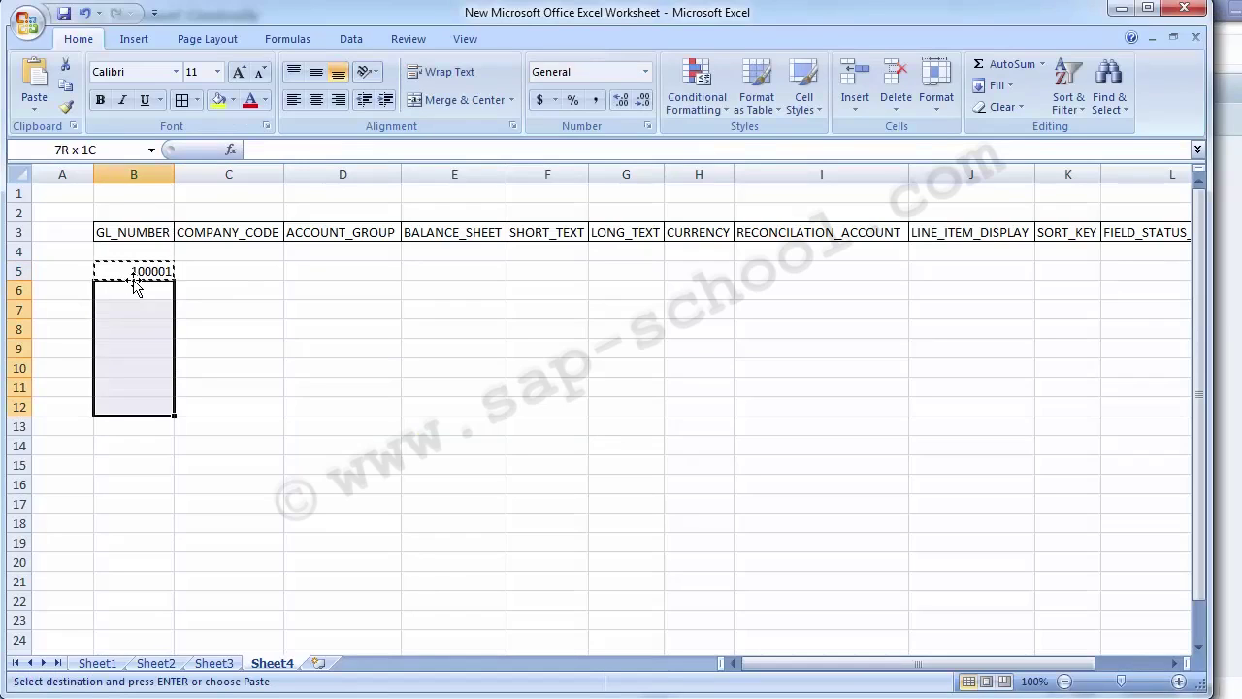
key(Up)
key(Down)
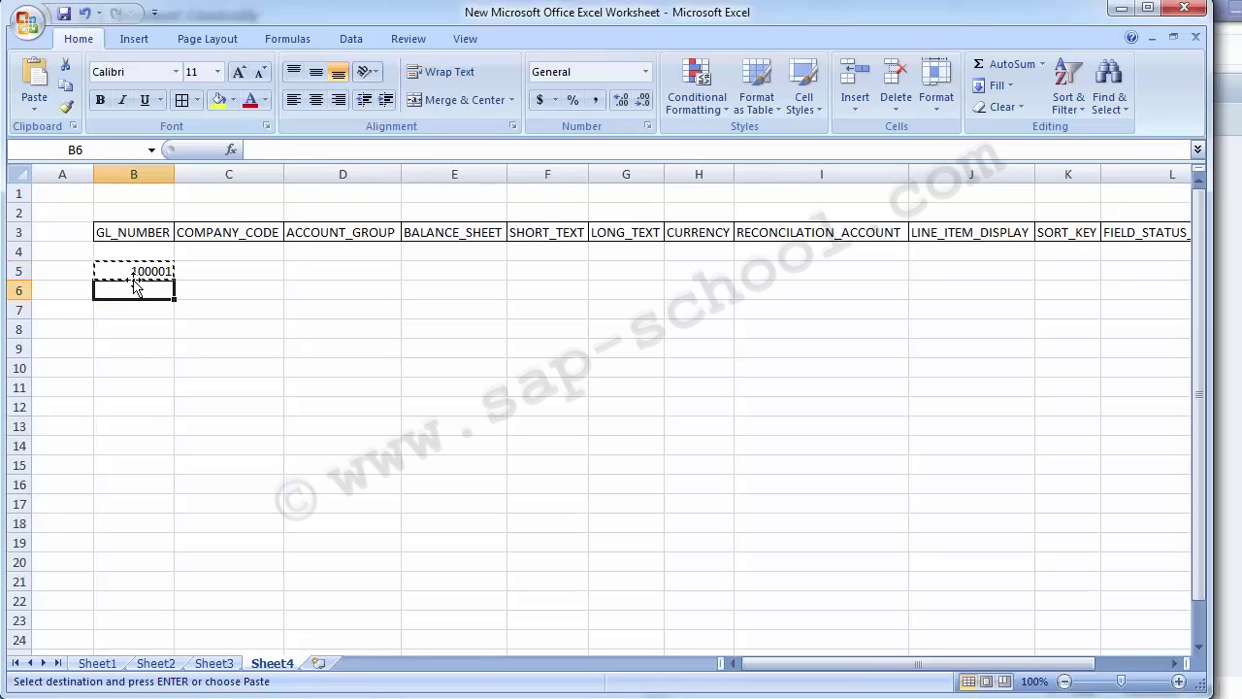
key(Return)
Step: Change the GL_NUMBER value in B6 to 100002
key(F2)
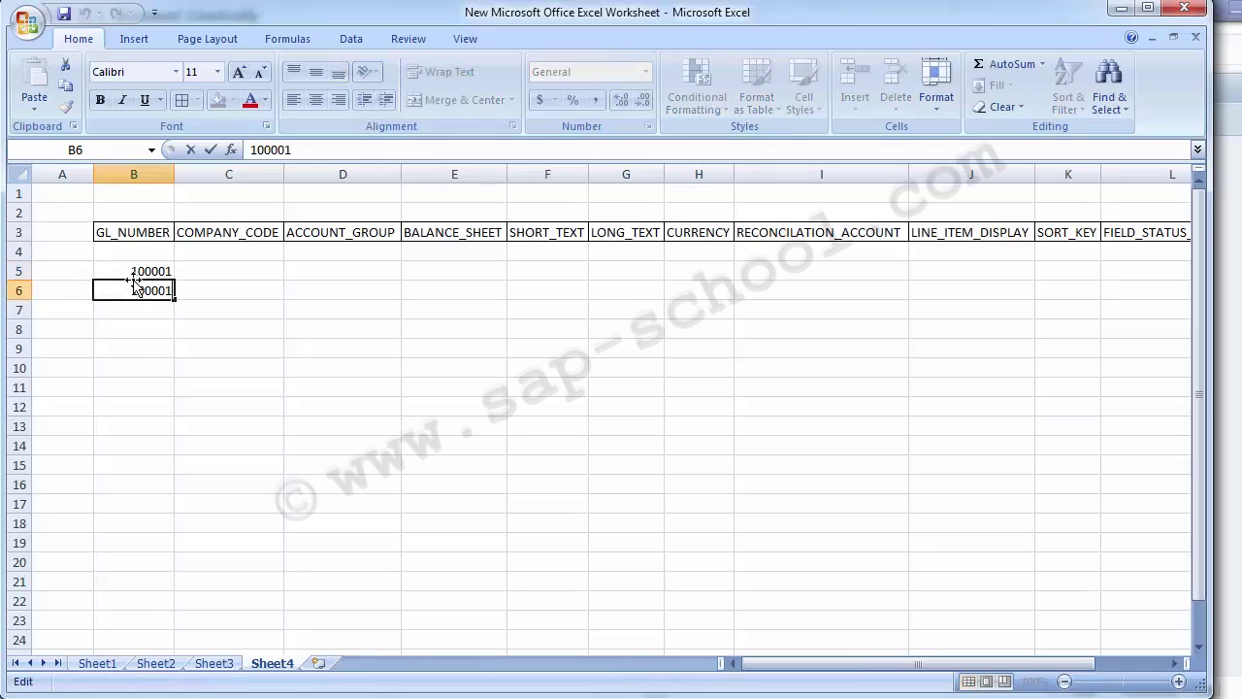
key(BackSpace)
text(2)
key(Return)
Step: Fill the GL_NUMBER series from B5:B6 down to B14, ending at 100010
drag(135, 274, 177, 342)
click(155, 276)
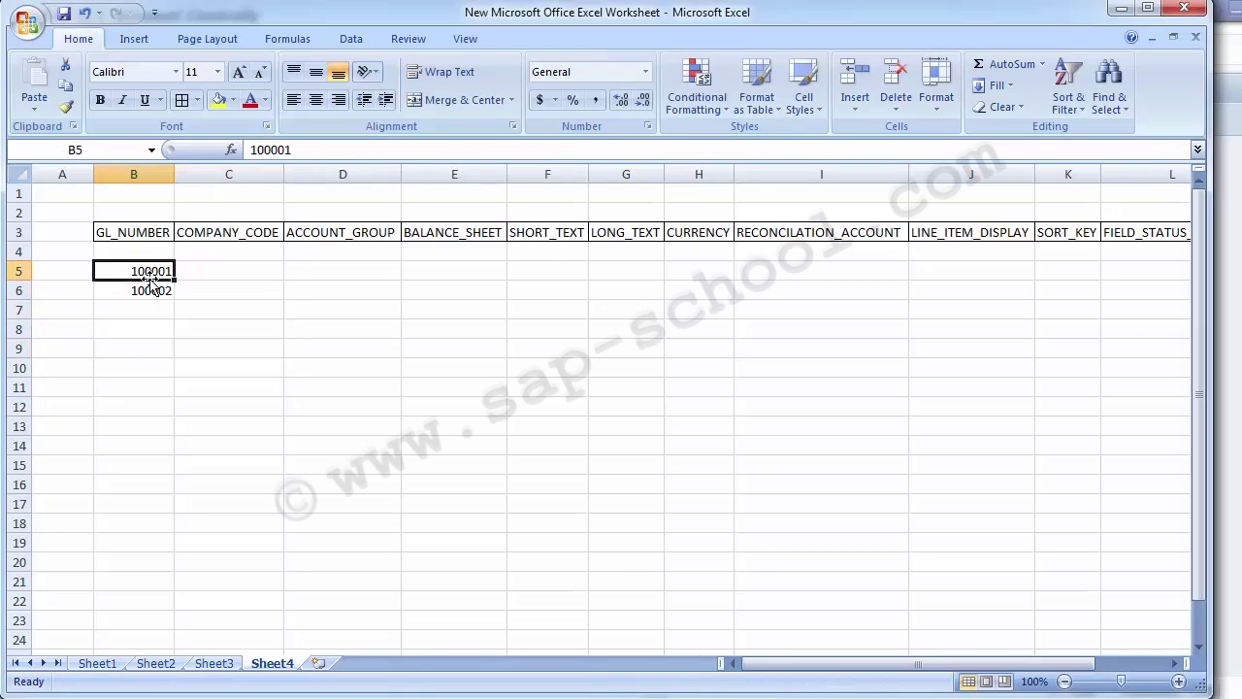
drag(153, 281, 175, 452)
click(218, 274)
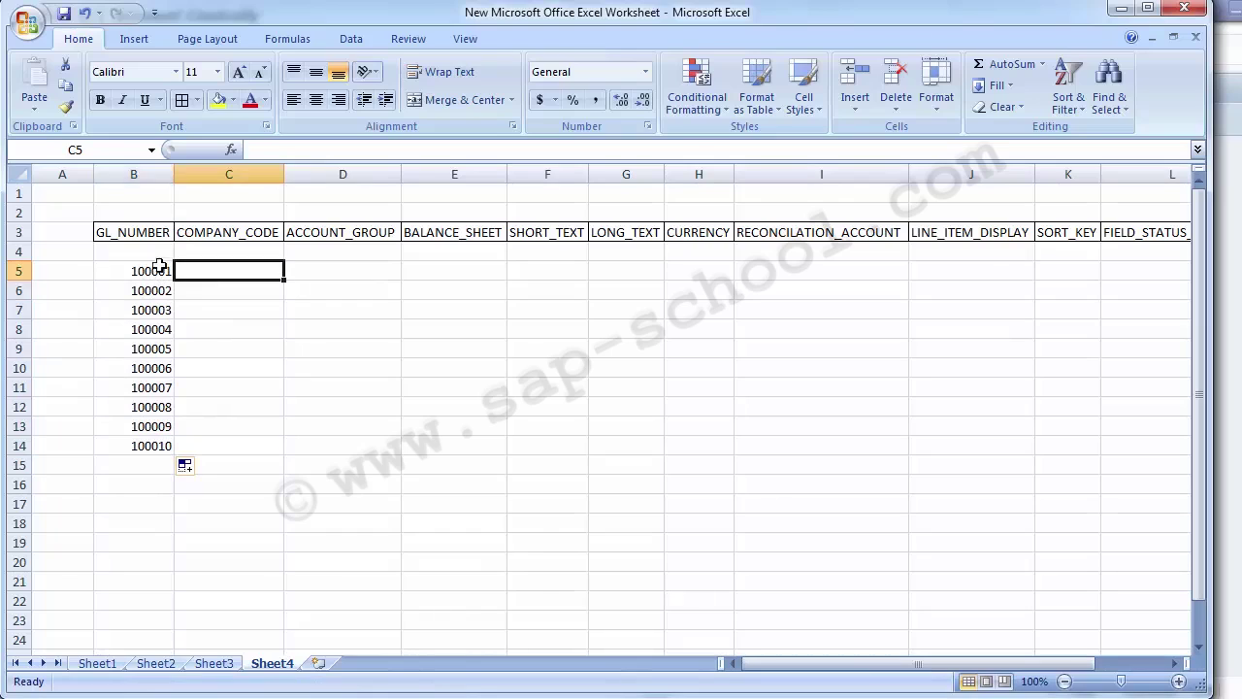
drag(153, 271, 146, 443)
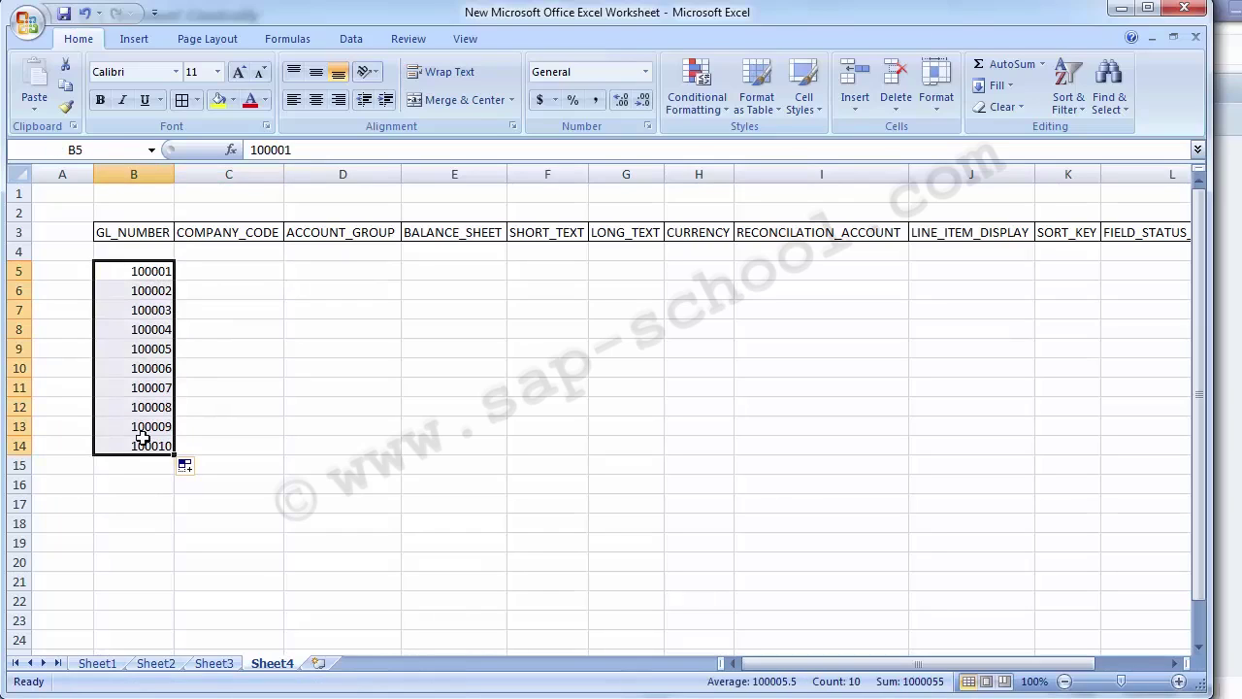
Step: Enter the account descriptions Building, Land, Plant & Machinery and Hardware in cells C5 to C8
click(215, 270)
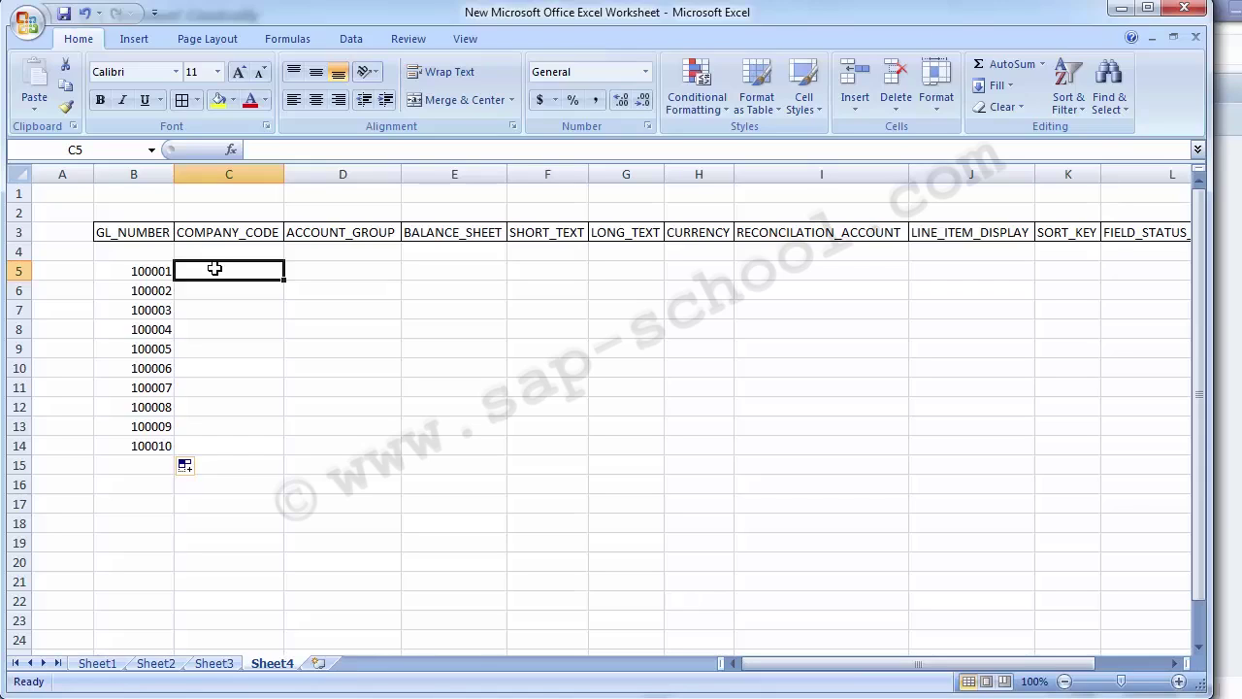
key(Left)
key(Right)
text(Building)
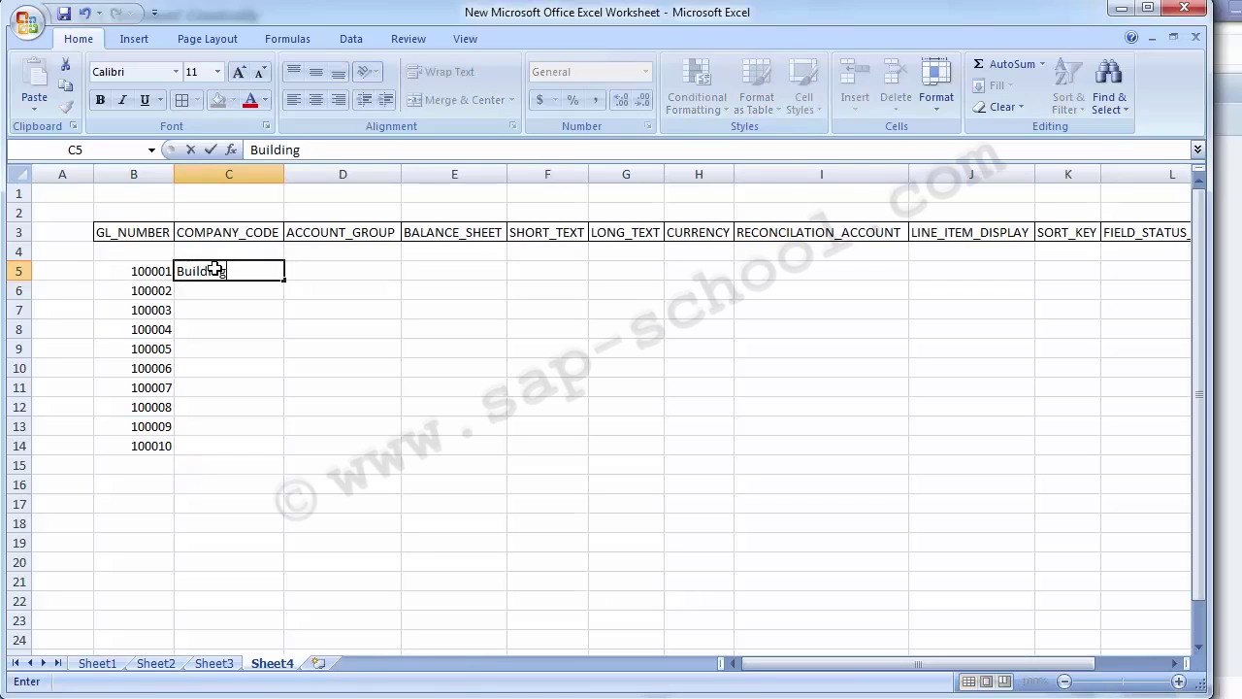
key(Return)
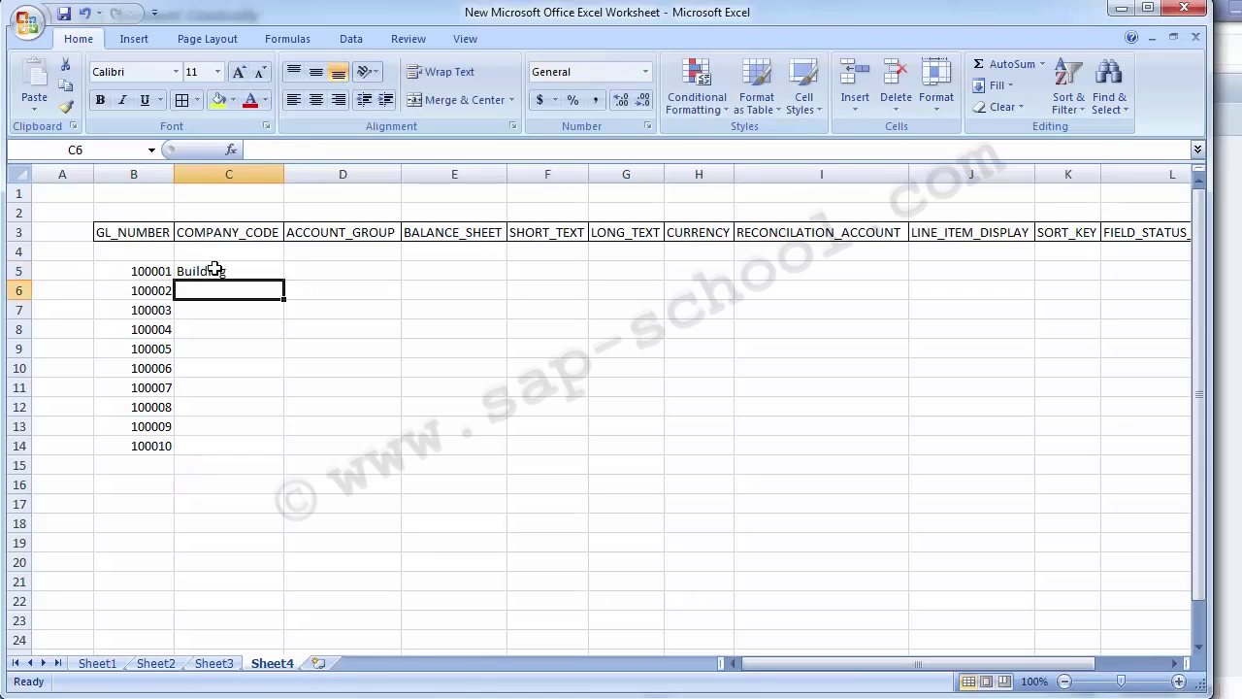
text(Land)
key(Return)
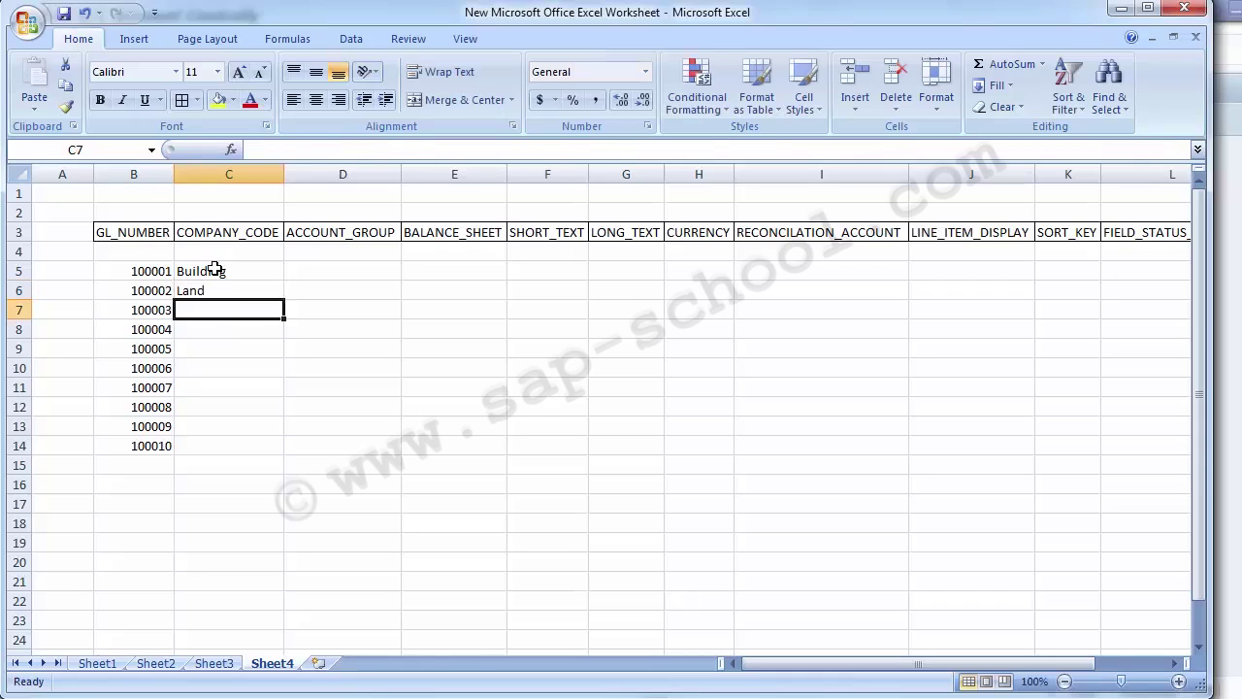
text(Plant )
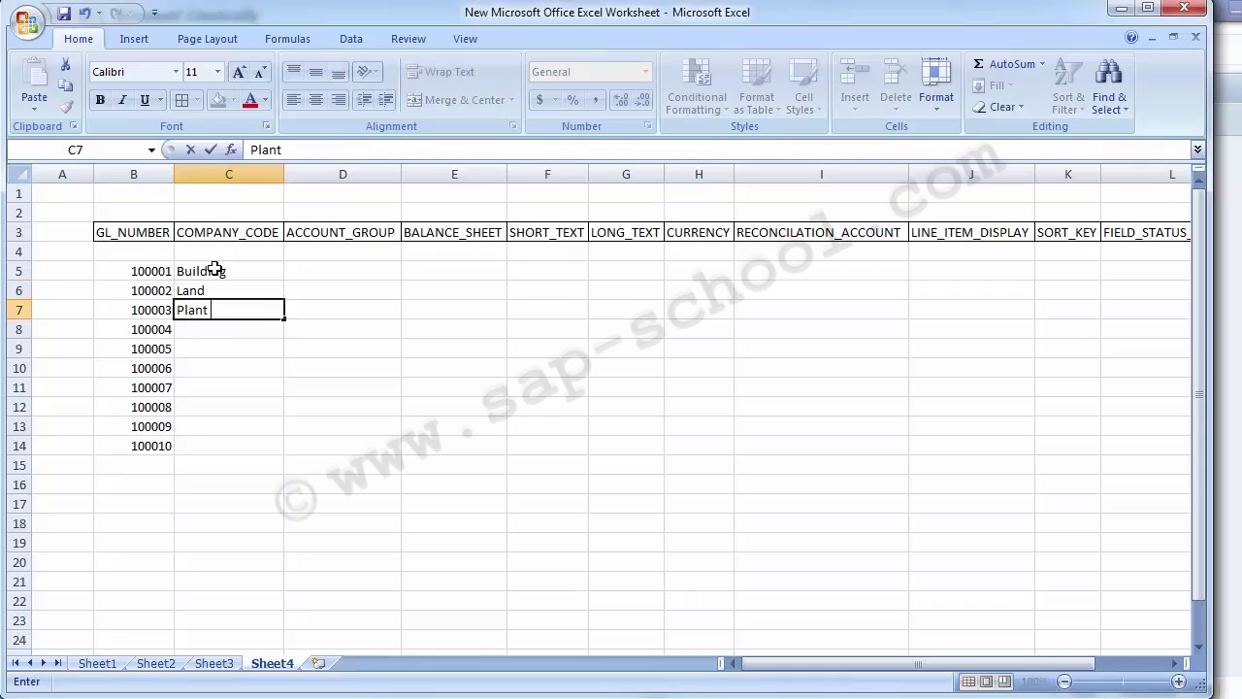
text(& MAchinery)
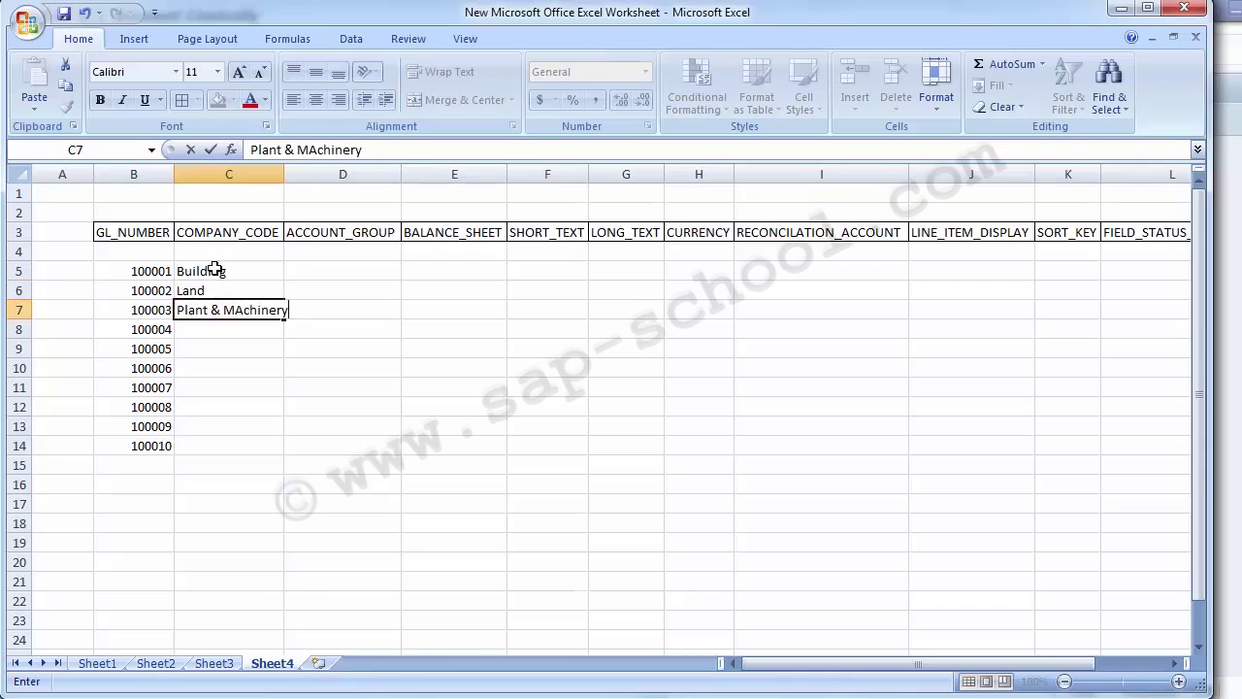
key(Return)
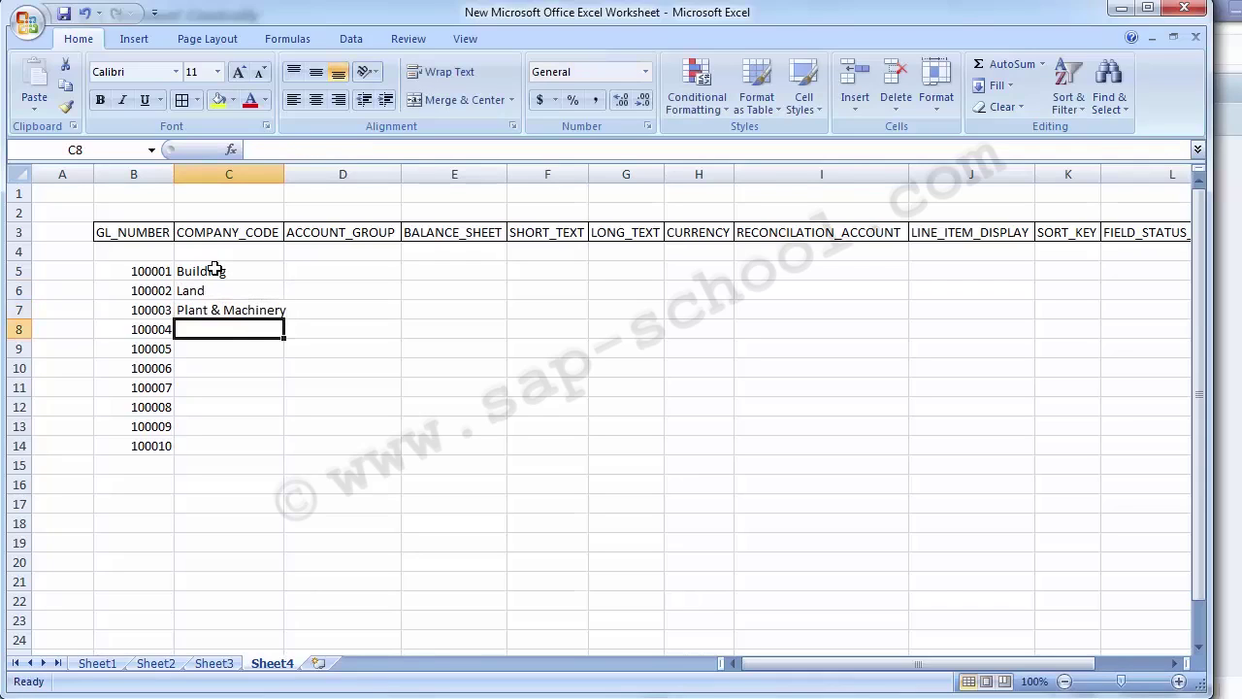
text(H)
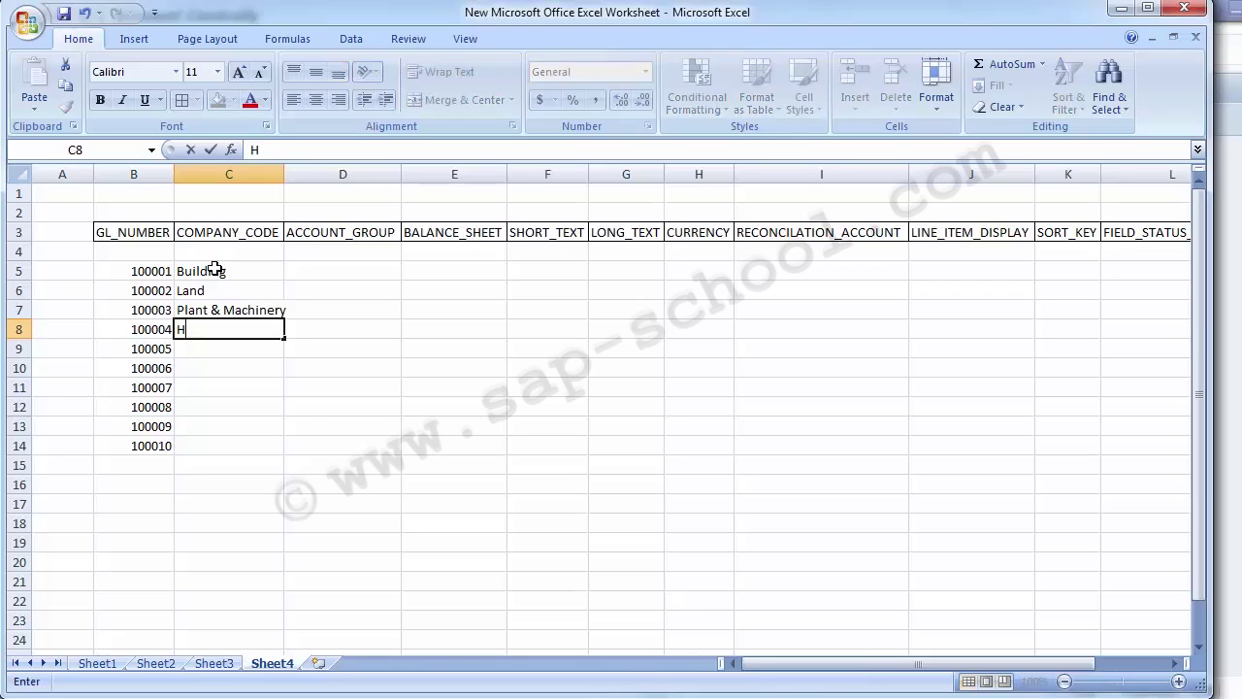
text(ardware)
key(Return)
text(Soft)
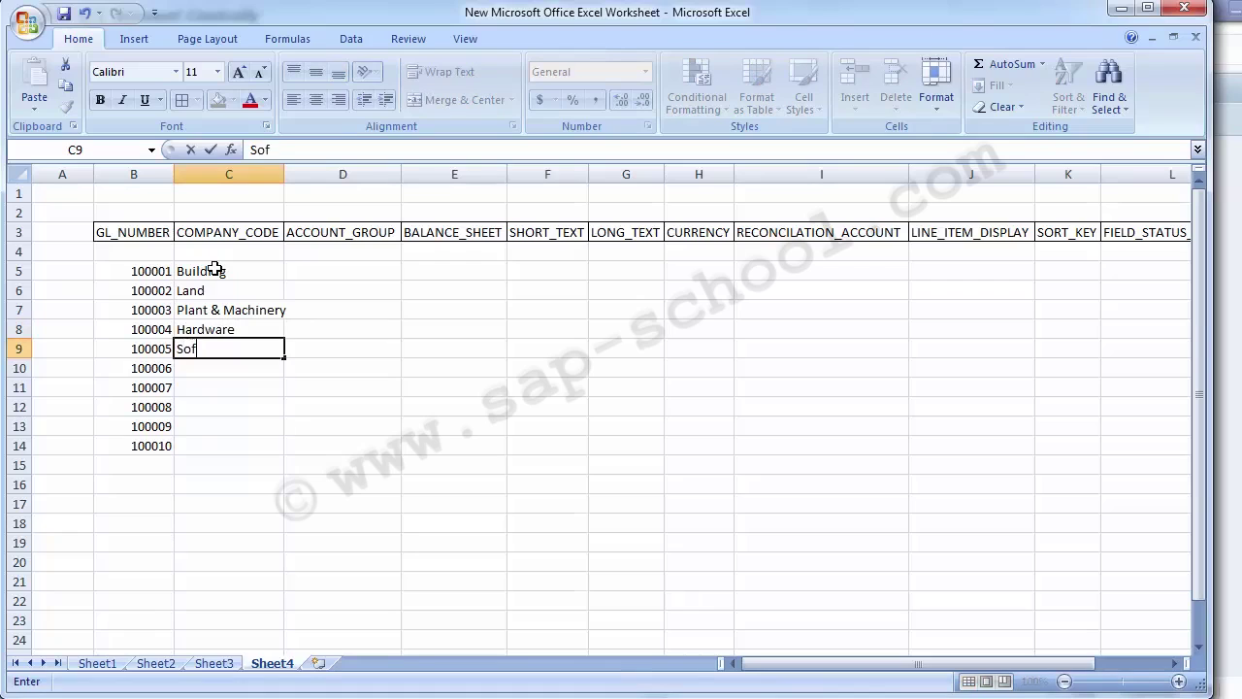
key(BackSpace)
key(BackSpace)
key(BackSpace)
key(BackSpace)
Step: Extend the account description in C8 to Hardware & Software
key(Up)
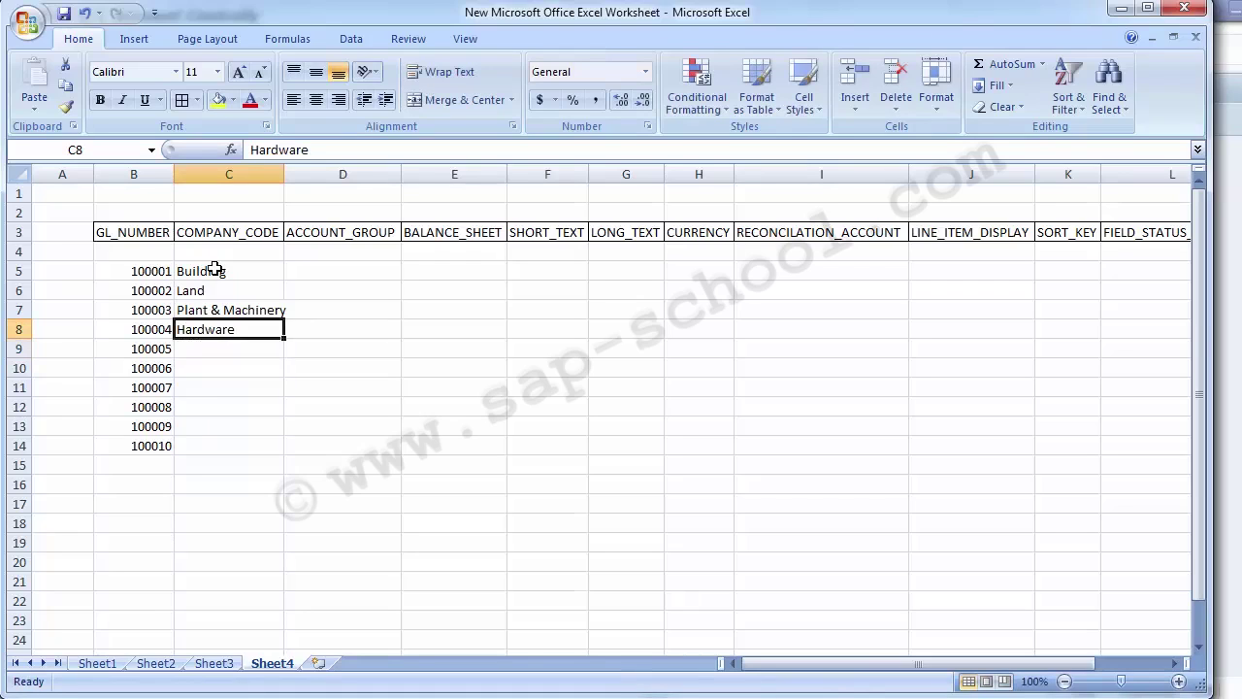
click(328, 150)
text(&)
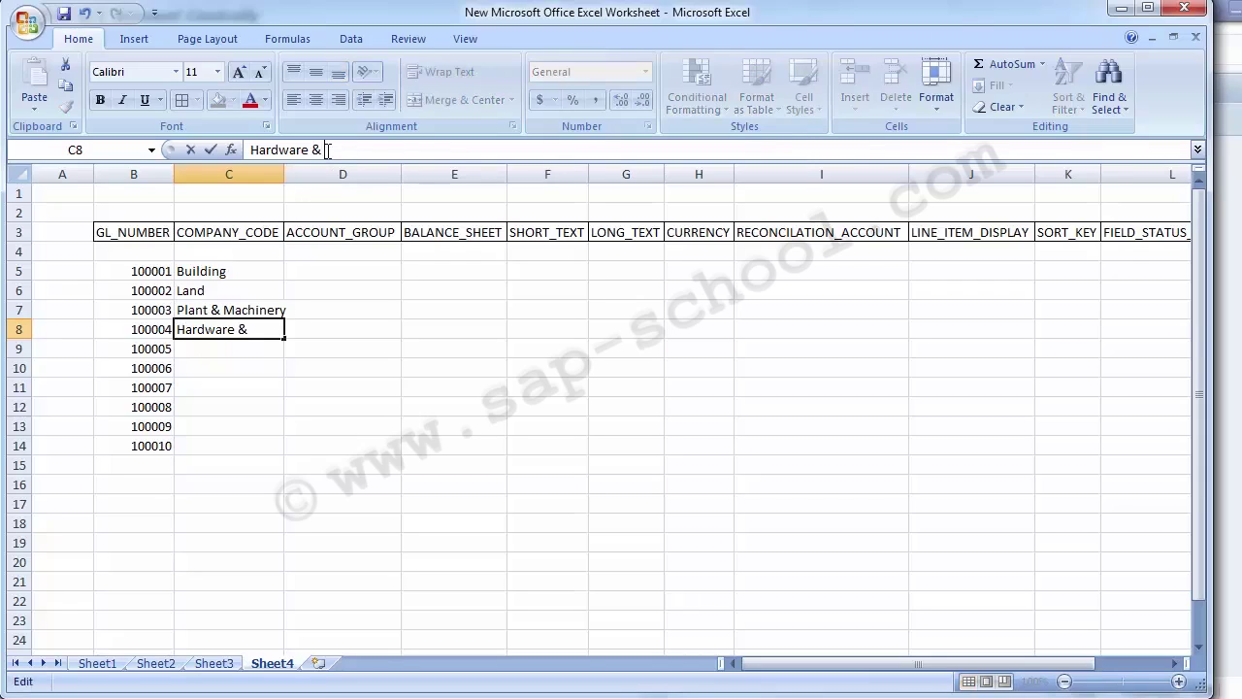
text( Softw)
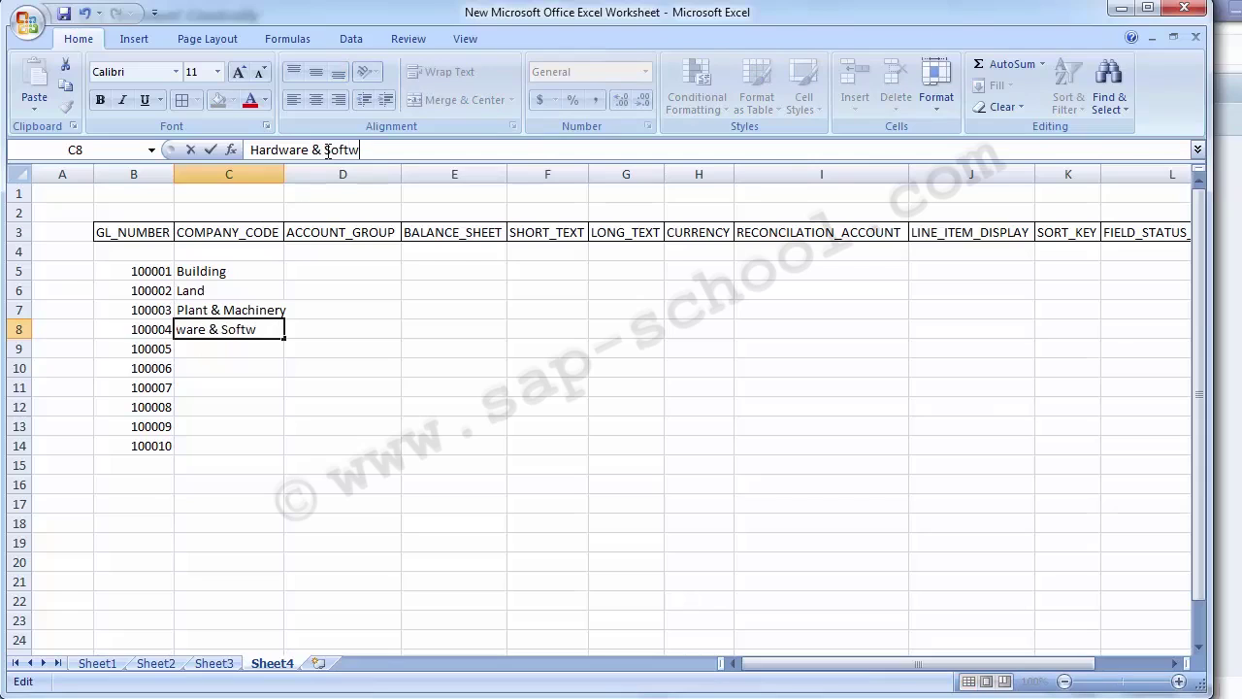
text(are)
key(Return)
Step: Enter Vehicles in C9 and Furniture & Fixture in C10 as the remaining account descriptions
text(V)
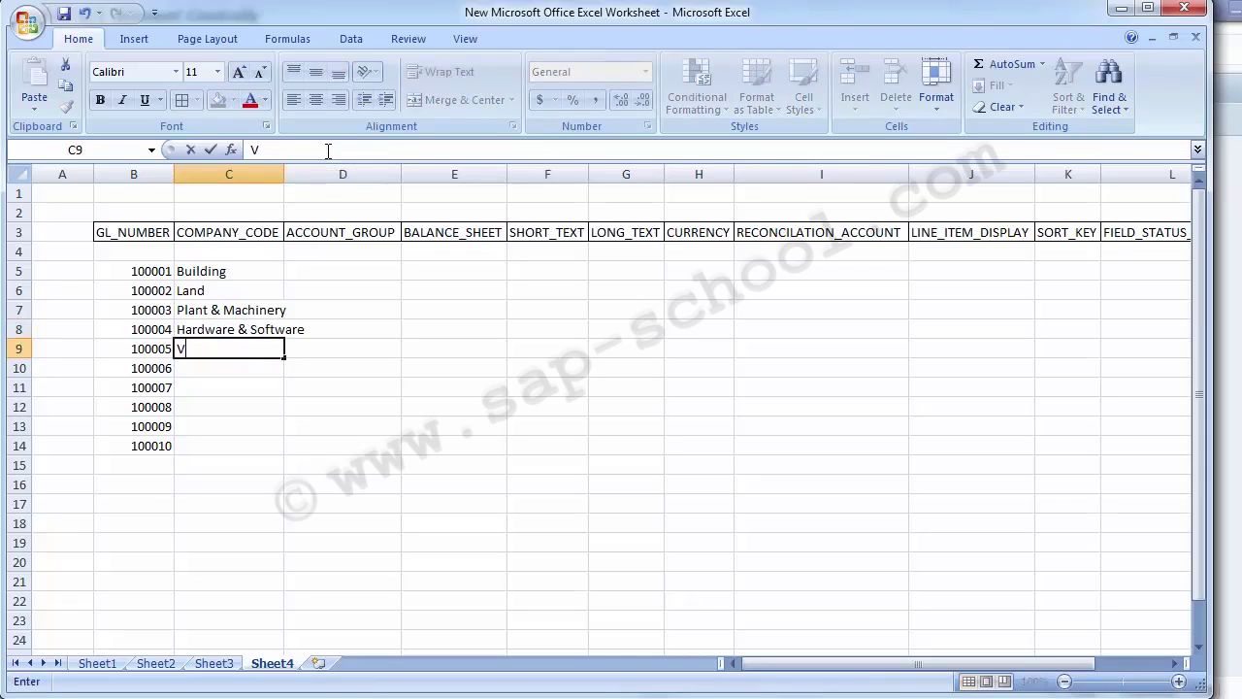
text(ehicles)
key(Return)
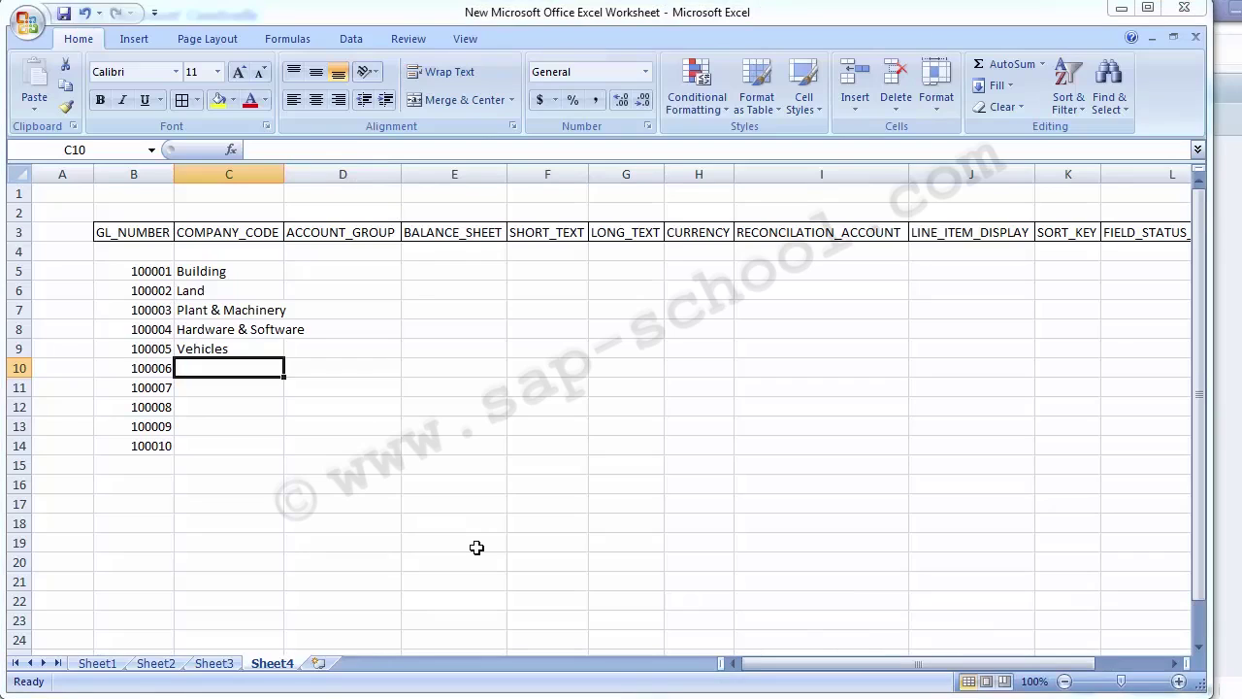
text(Furniture & Fixture)
key(Tab)
key(Left)
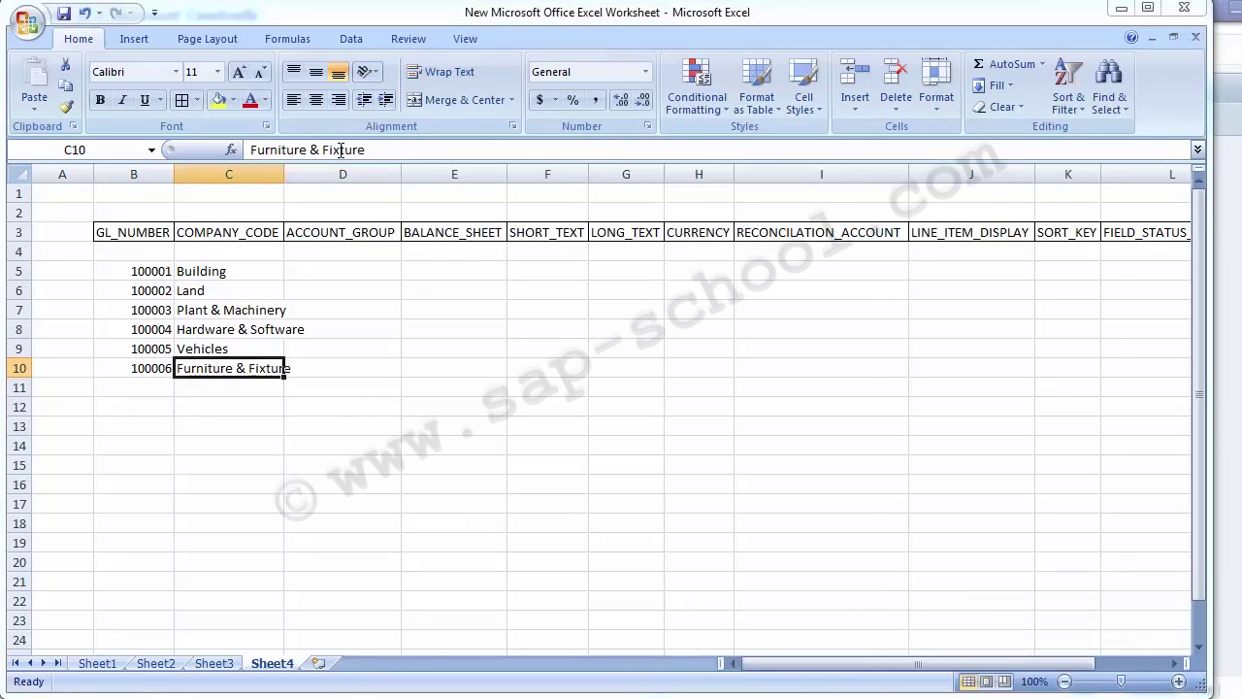
Step: Review the GL numbers and their account descriptions in rows 5 to 10
key(Up)
key(Up)
key(Up)
key(Up)
key(Up)
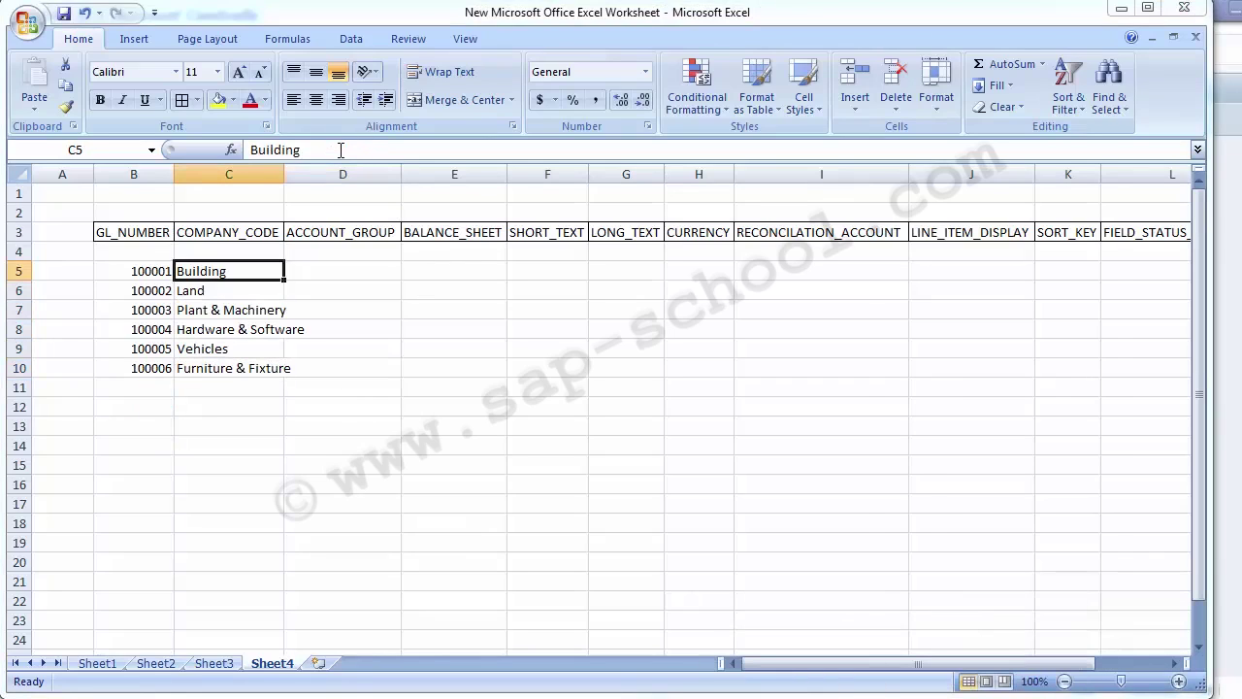
key(Left)
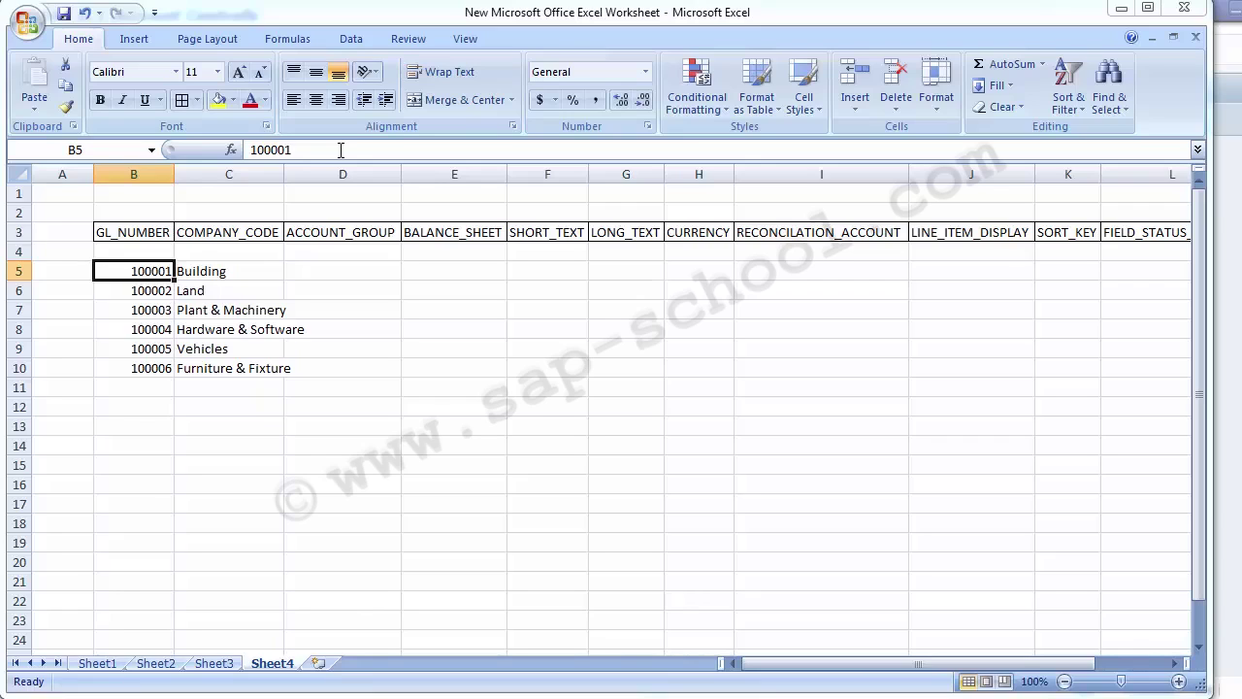
key(Right)
key(Down)
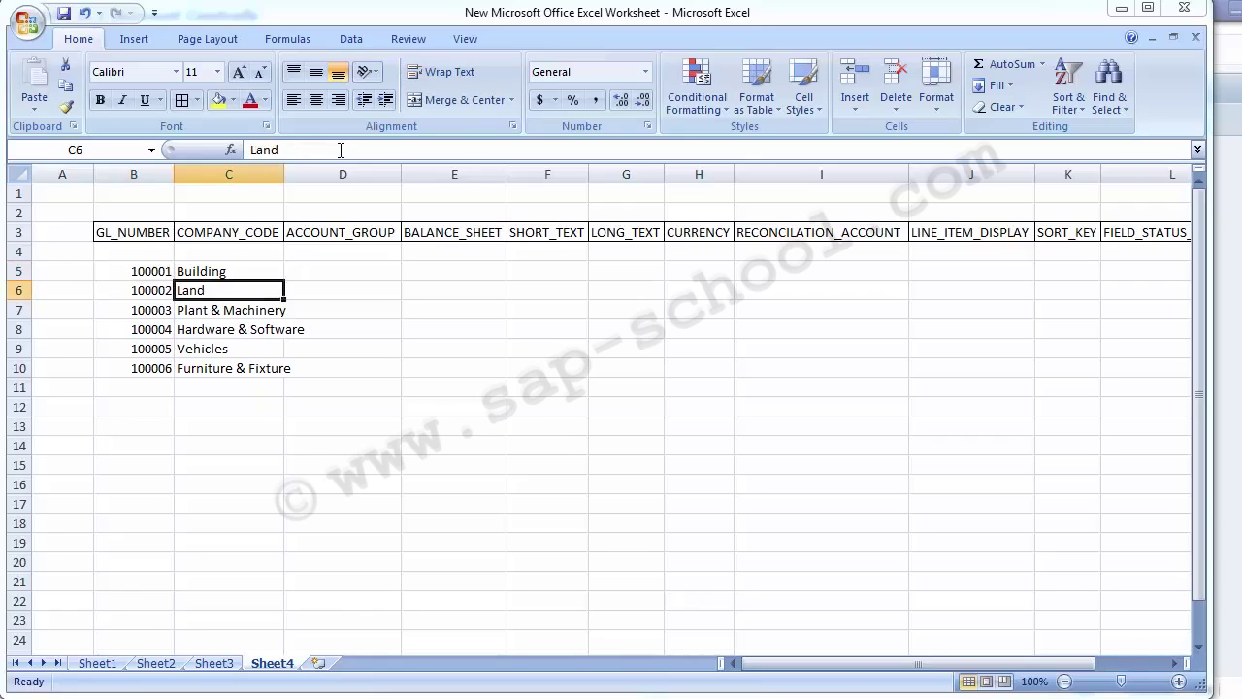
key(Down)
key(Down)
key(Down)
key(Up)
key(Up)
key(Up)
key(Up)
Step: Enter 1000 in D5 under ACCOUNT_GROUP and copy it down to D6:D10
key(Right)
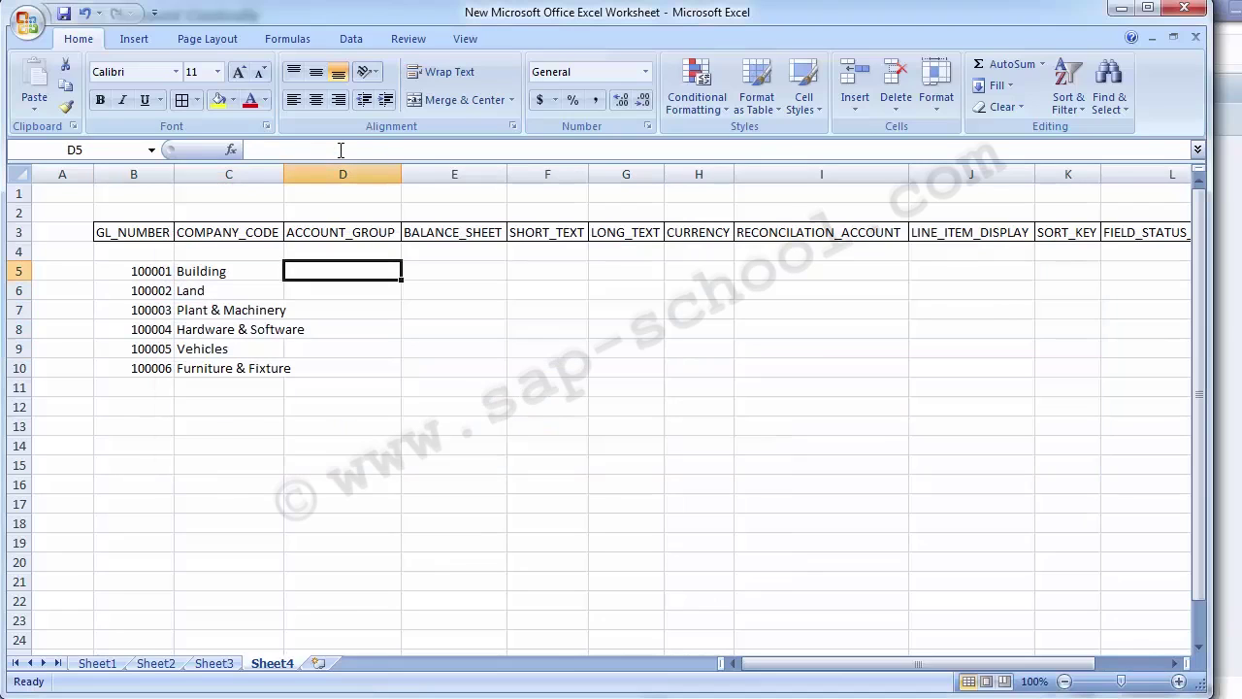
text(1000)
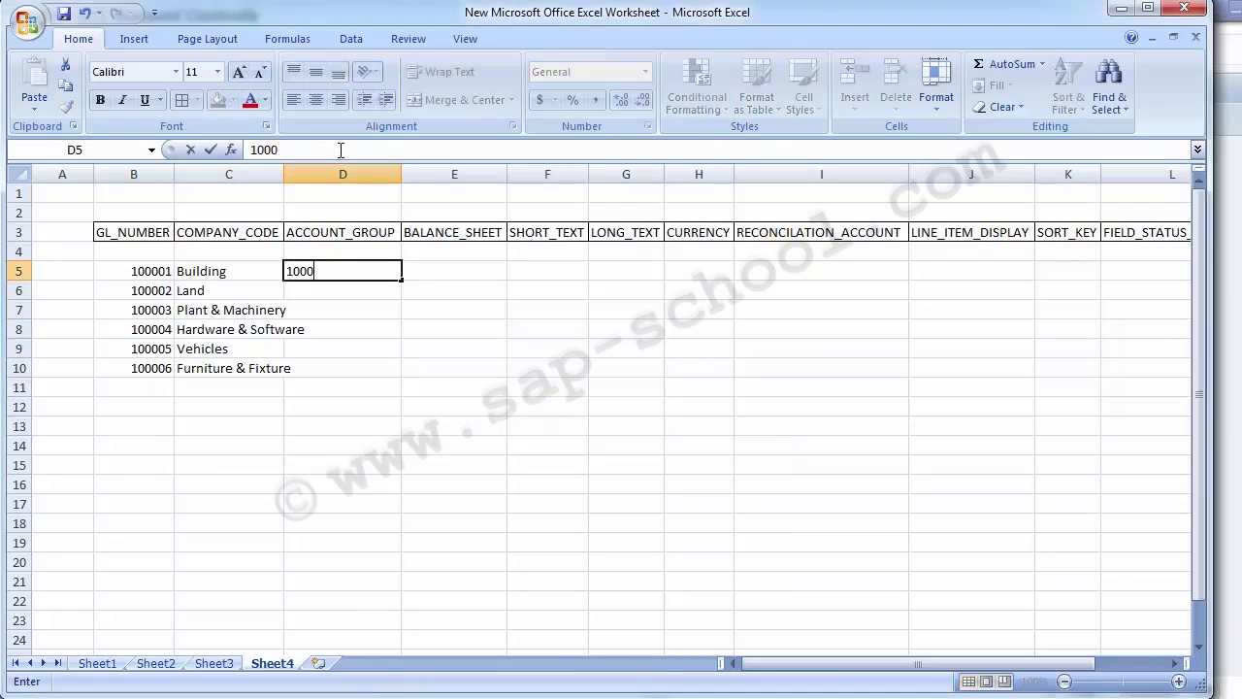
key(Return)
key(Up)
key(ctrl+c)
key(Down)
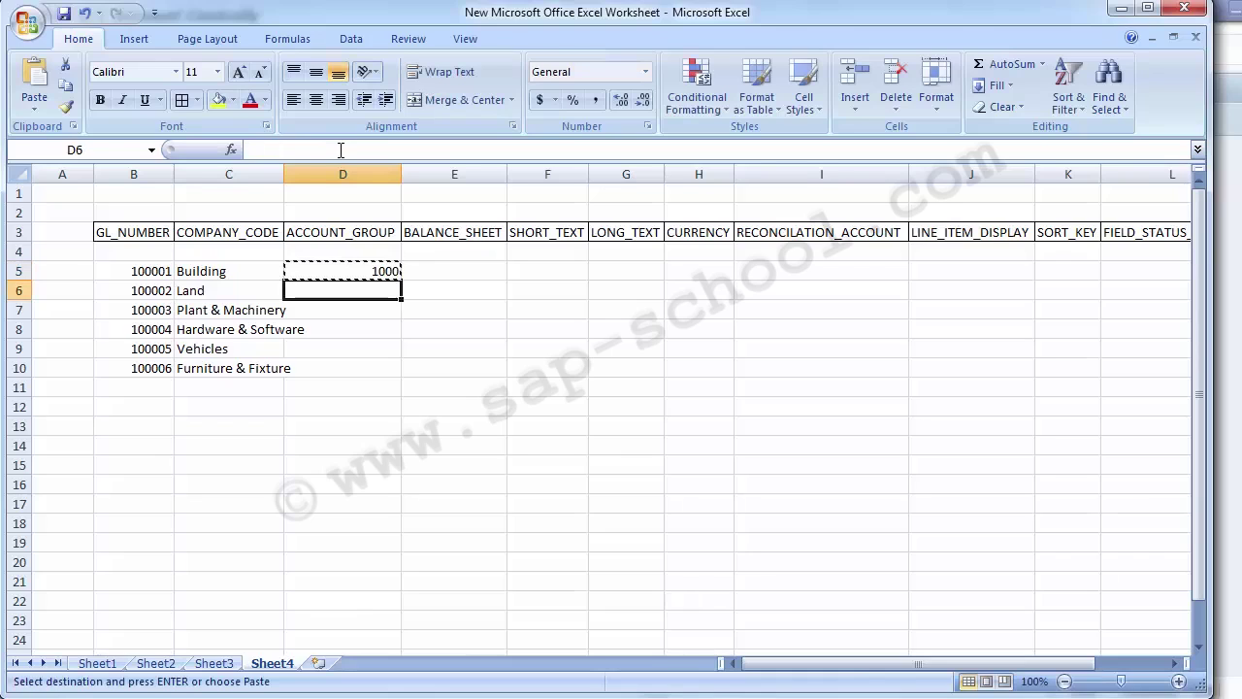
key(shift+Down)
key(shift+Down)
key(shift+Down)
key(shift+Down)
key(Return)
Step: Enter X in E5 under BALANCE_SHEET and copy it down to E6:E10
key(Right)
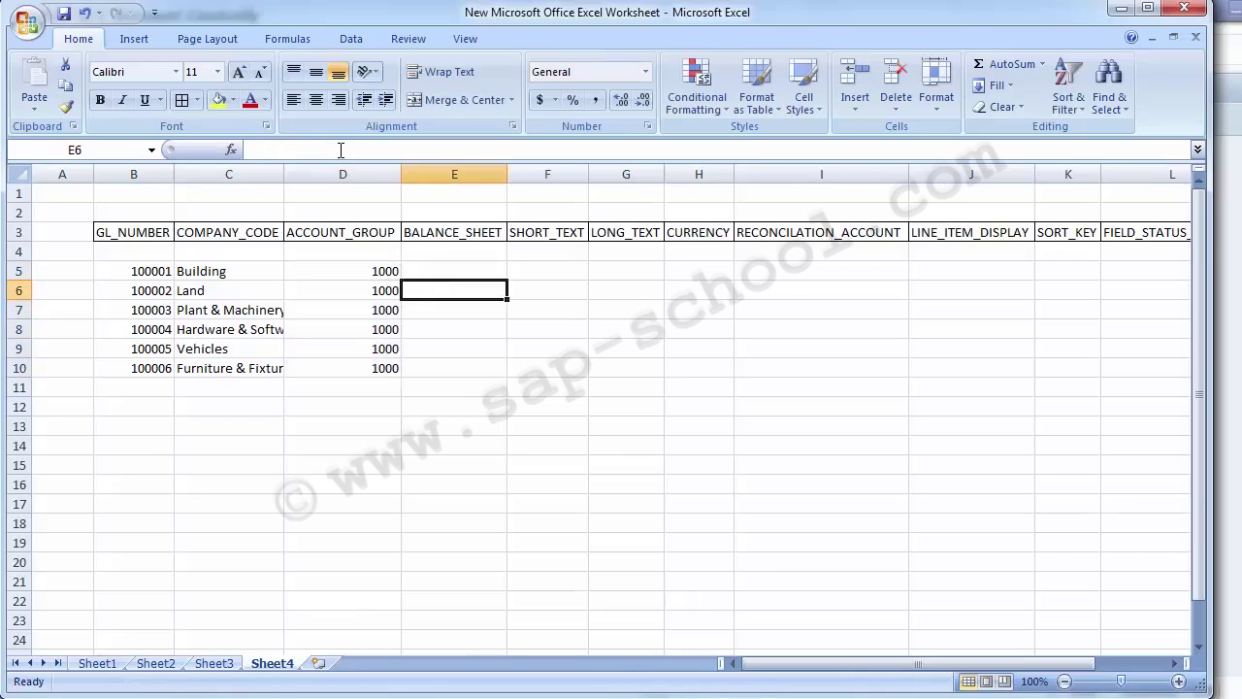
key(Up)
text(X)
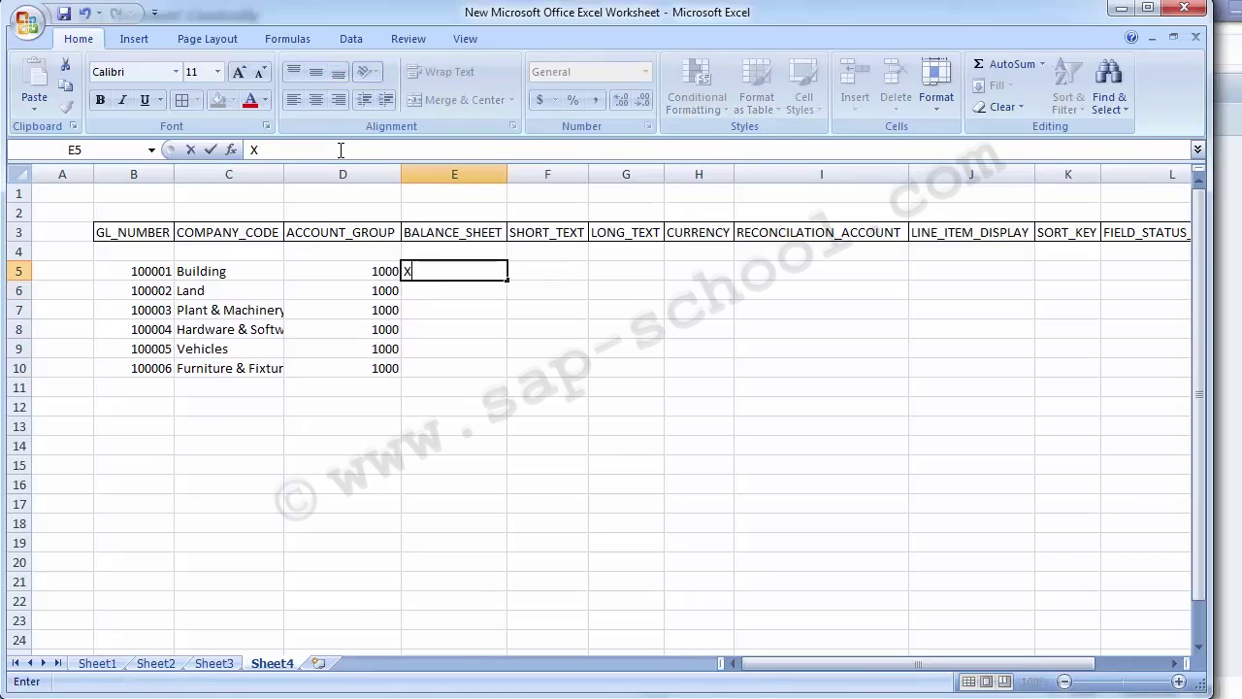
key(Return)
key(Up)
key(ctrl+c)
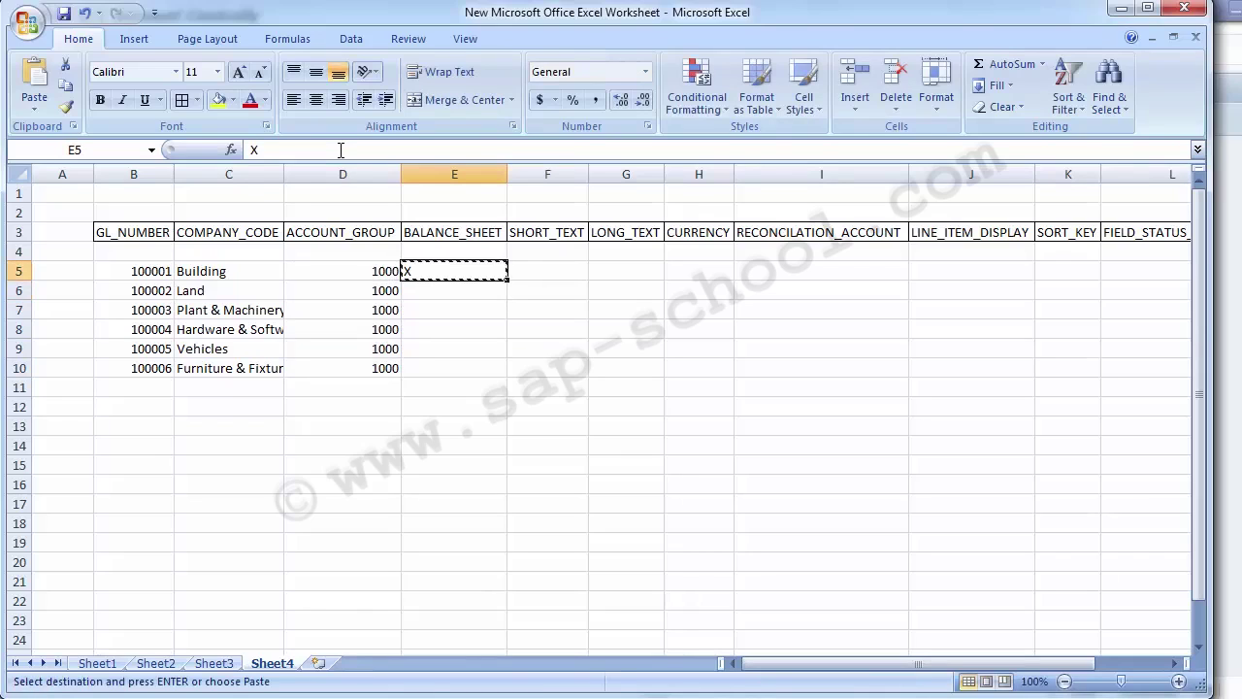
key(Down)
key(shift+Down)
key(shift+Down)
key(shift+Down)
key(shift+Down)
key(Return)
key(Right)
key(Up)
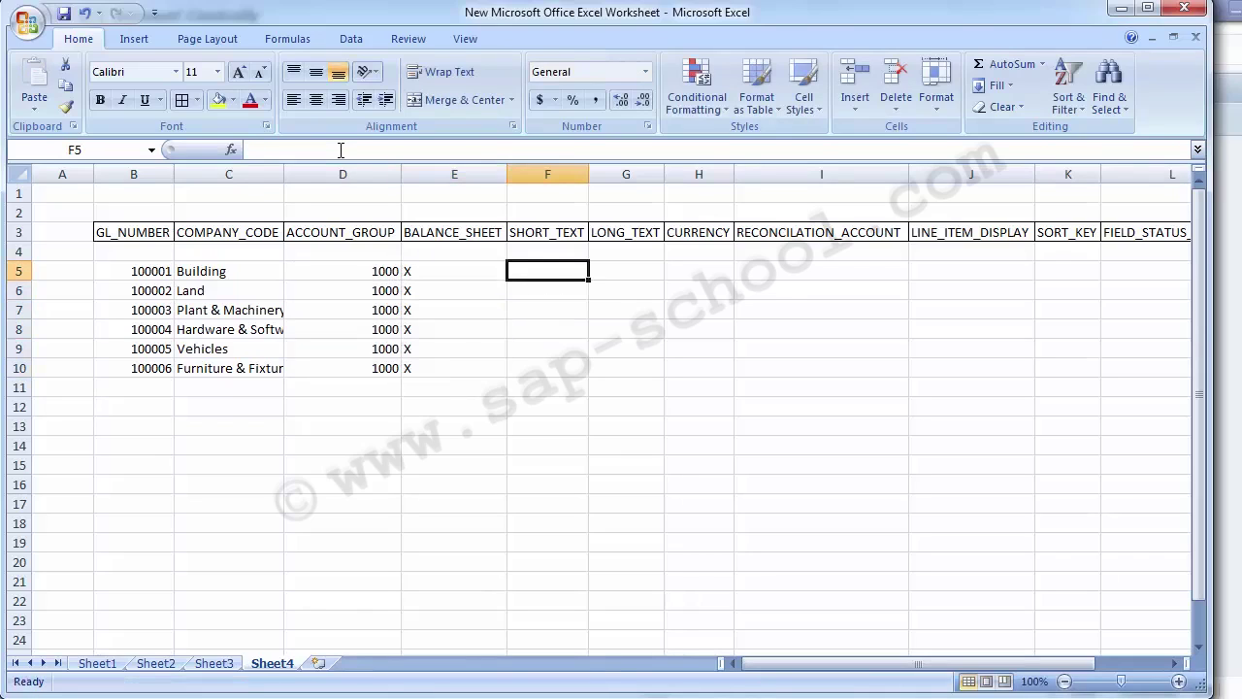
Step: Copy the account descriptions from C5:C10 into the SHORT_TEXT column starting at F5
key(Left)
key(Left)
key(Left)
key(shift+Down)
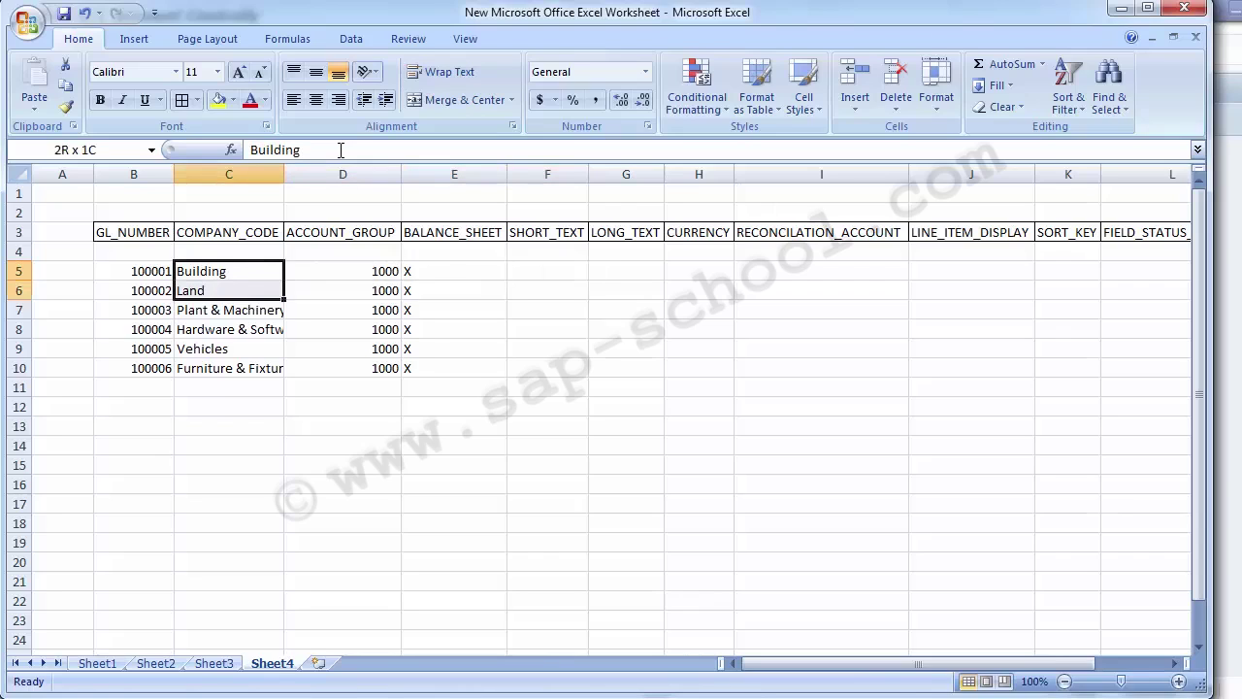
key(shift+Down)
key(shift+Down)
key(shift+Down)
key(shift+Down)
key(ctrl+c)
key(Right)
key(Right)
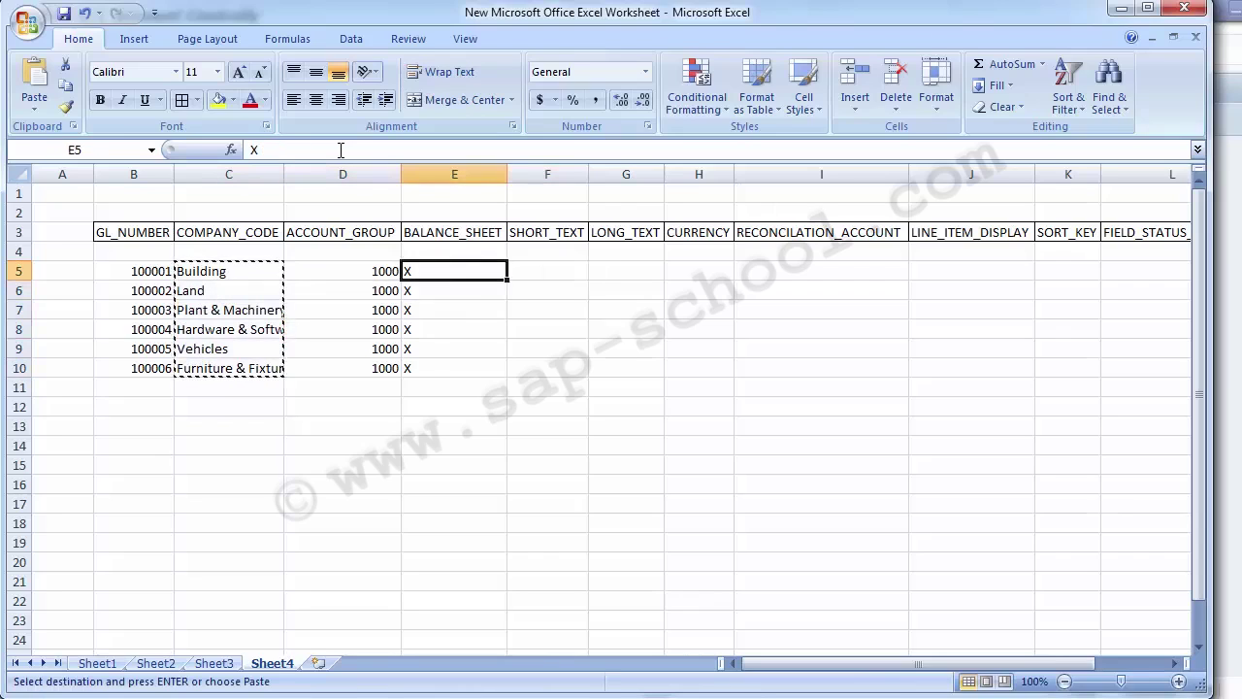
key(Right)
key(ctrl+v)
key(Right)
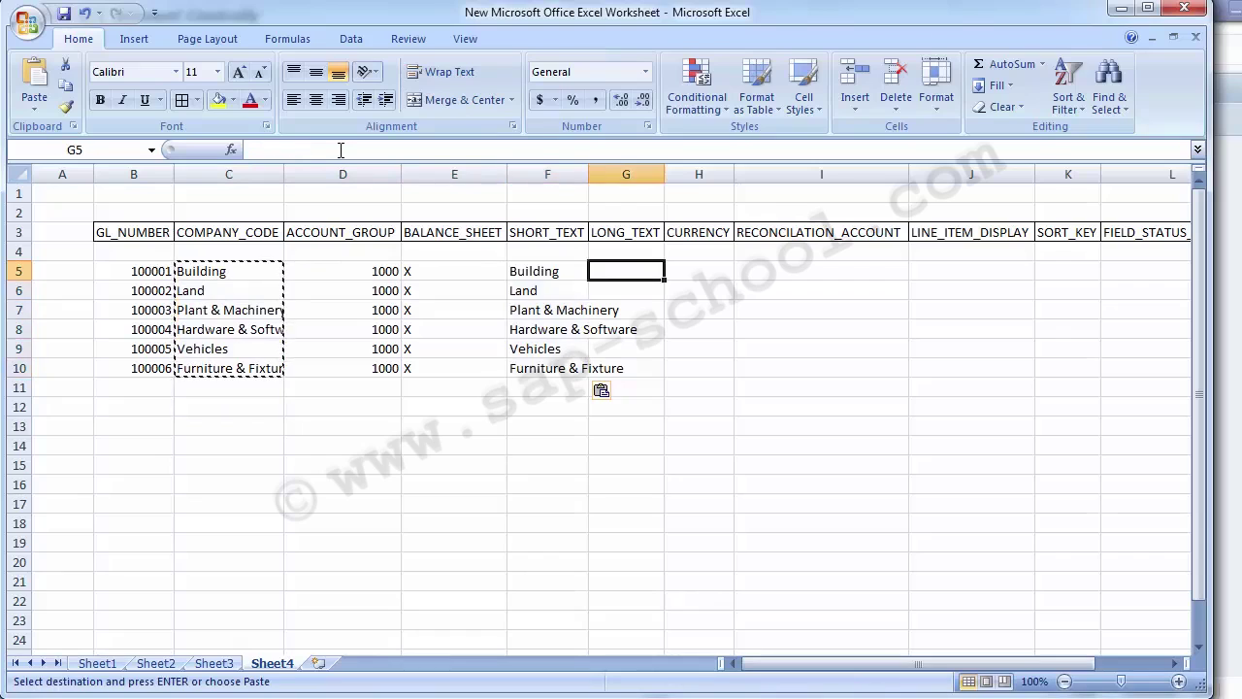
Step: Copy the account texts from F5:F10 into the LONG_TEXT column starting at G5
key(Left)
key(shift+Down)
key(shift+Down)
key(shift+Down)
key(shift+Down)
key(shift+Down)
key(ctrl+c)
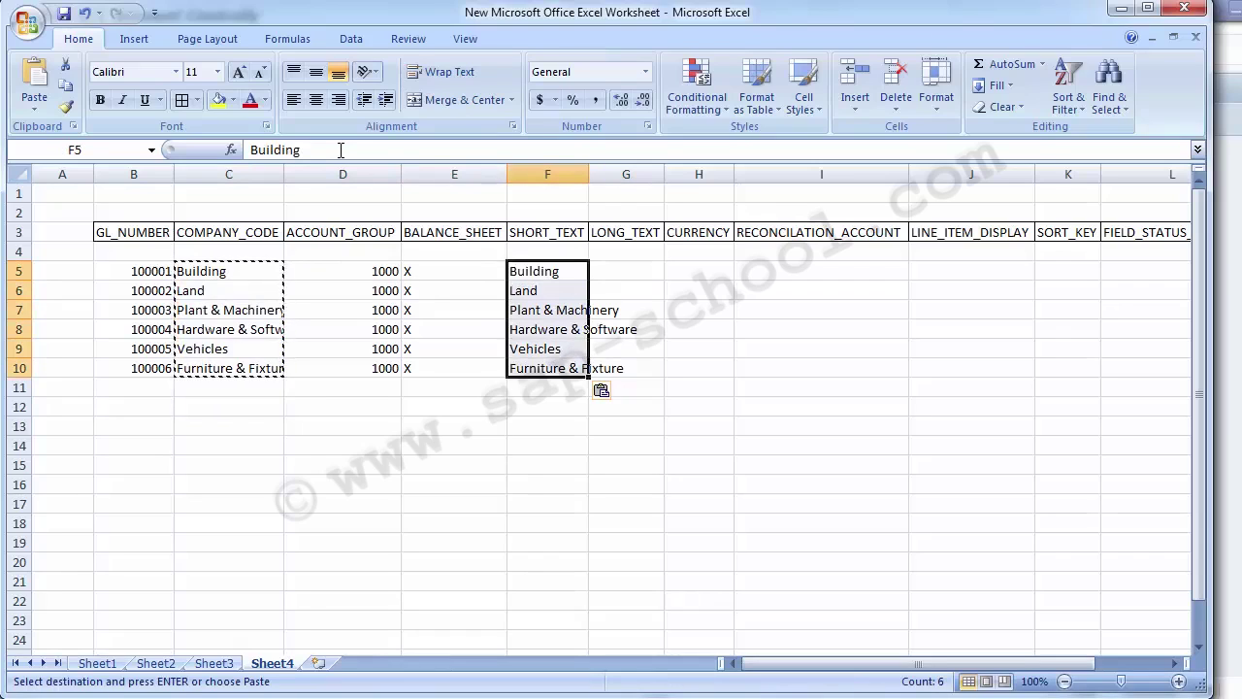
key(Right)
key(Return)
Step: Replace the description in C5 under COMPANY_CODE with 1000
key(Right)
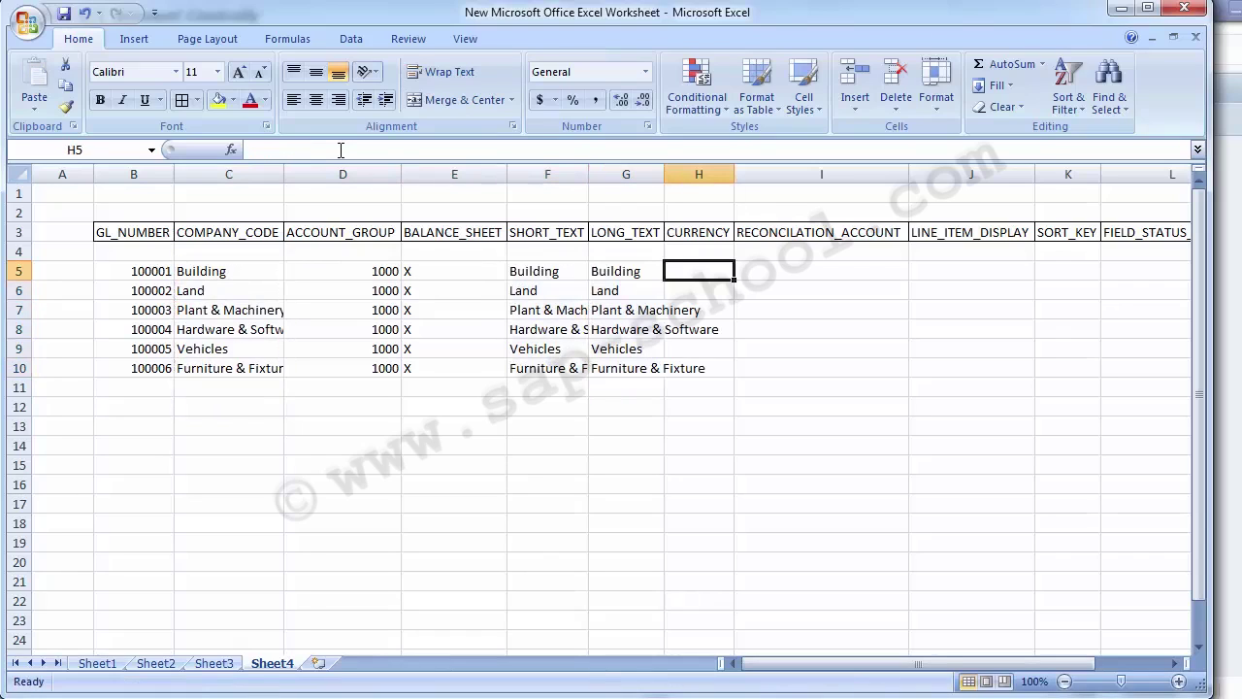
key(Left)
key(Left)
key(Left)
key(Left)
key(Left)
key(Down)
key(shift+Down)
key(shift+Down)
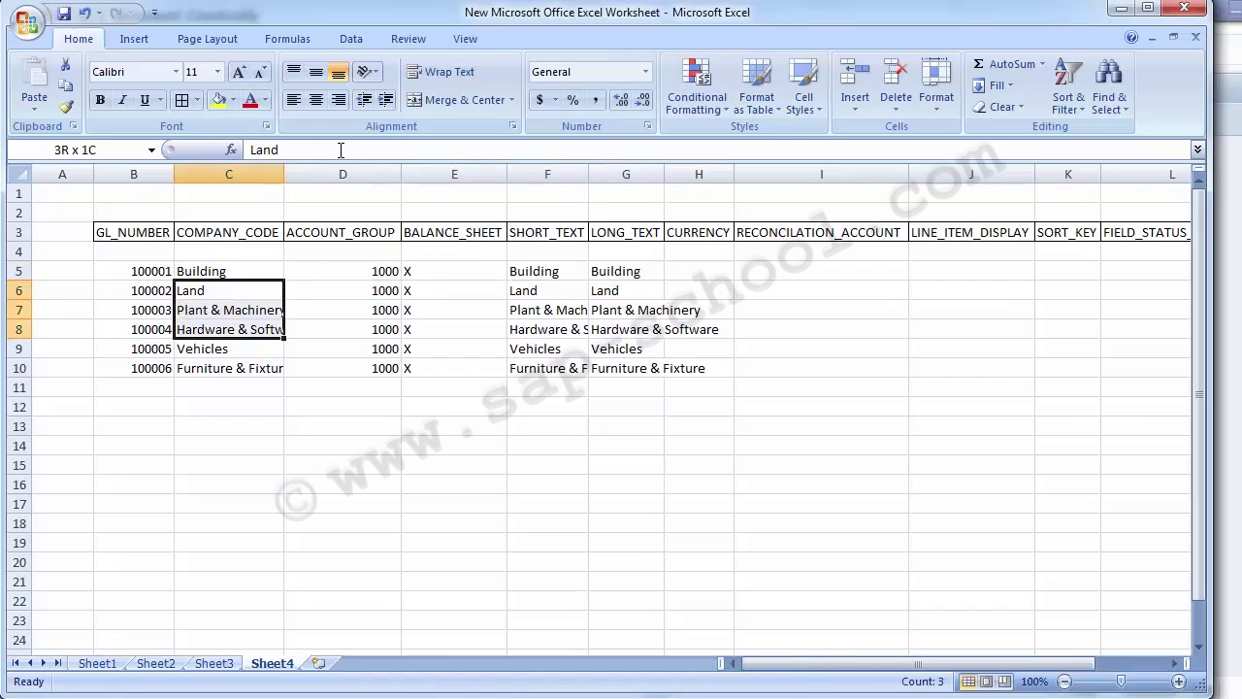
key(Up)
text(1000)
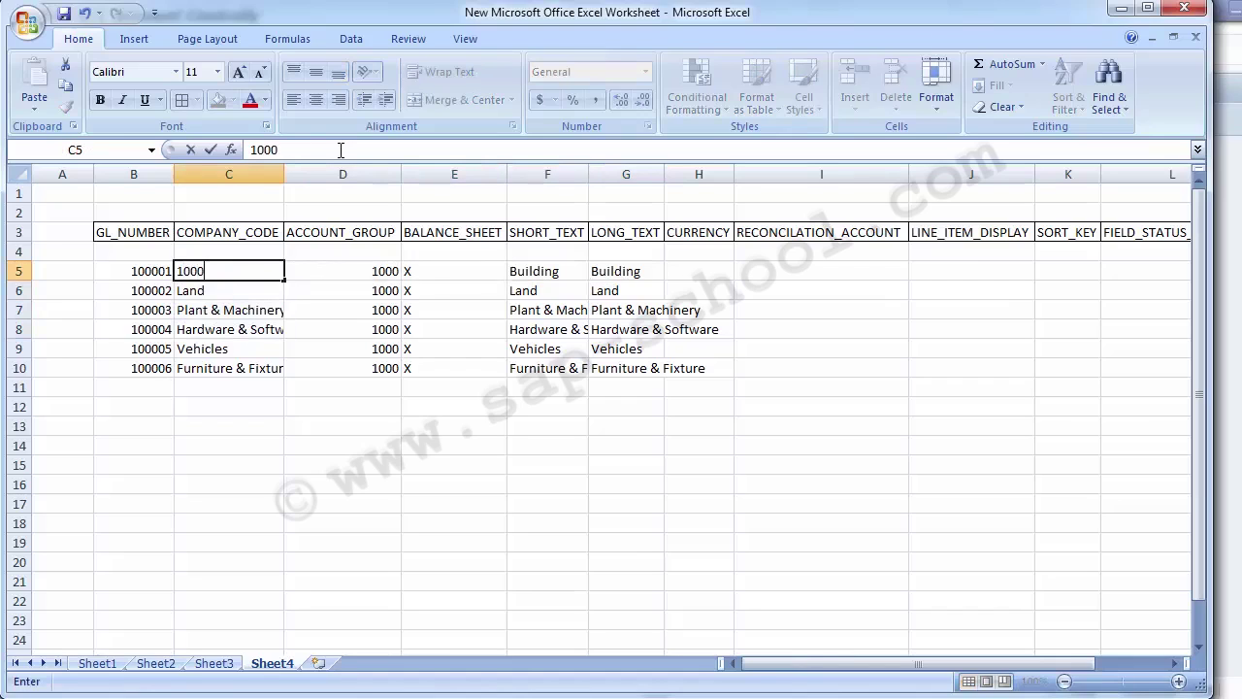
key(Return)
Step: Copy the company code from C5 down over the descriptions in C6:C10
key(Up)
key(ctrl+c)
key(Down)
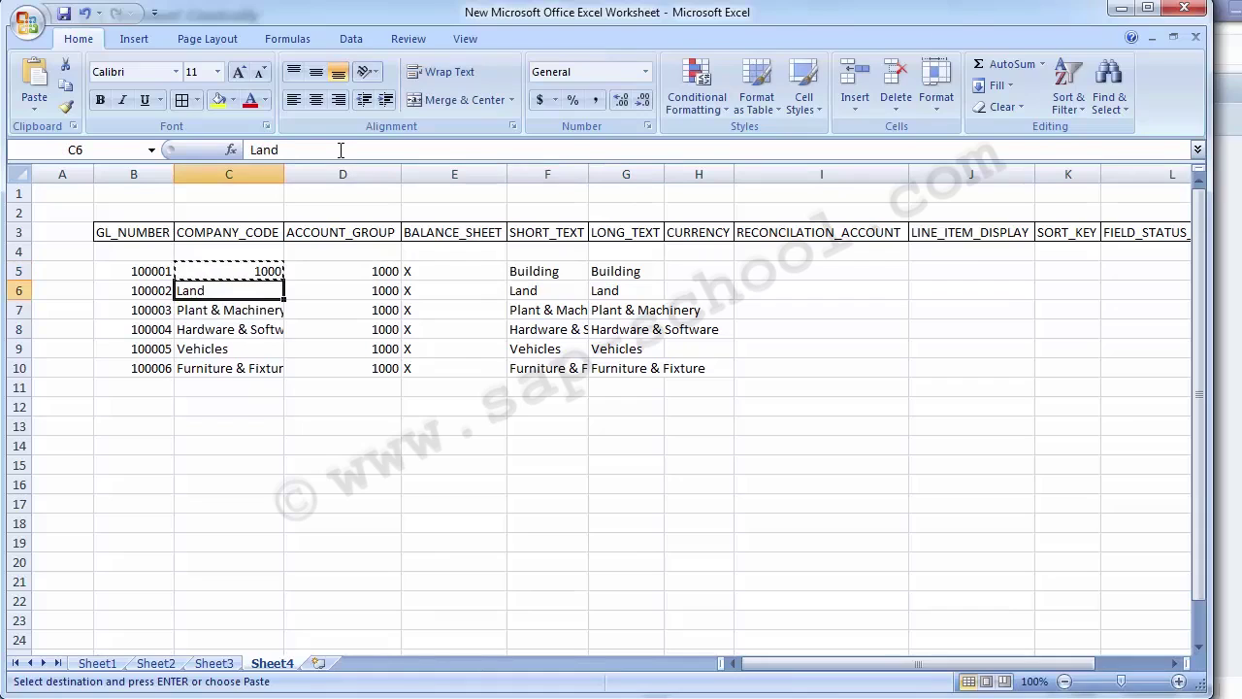
key(shift+Down)
key(shift+Down)
key(shift+Down)
key(shift+Down)
key(Return)
Step: Enter USD in H5 under CURRENCY for the Building account
key(Right)
key(Right)
key(Right)
key(Right)
key(Right)
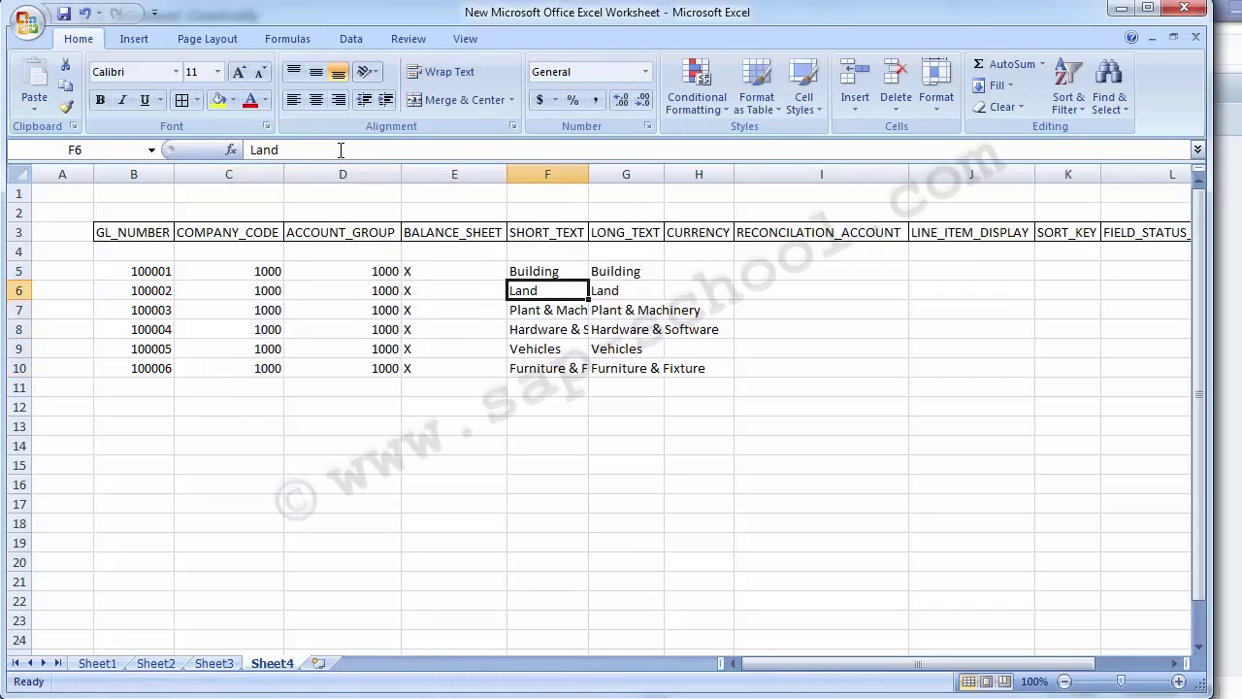
key(Up)
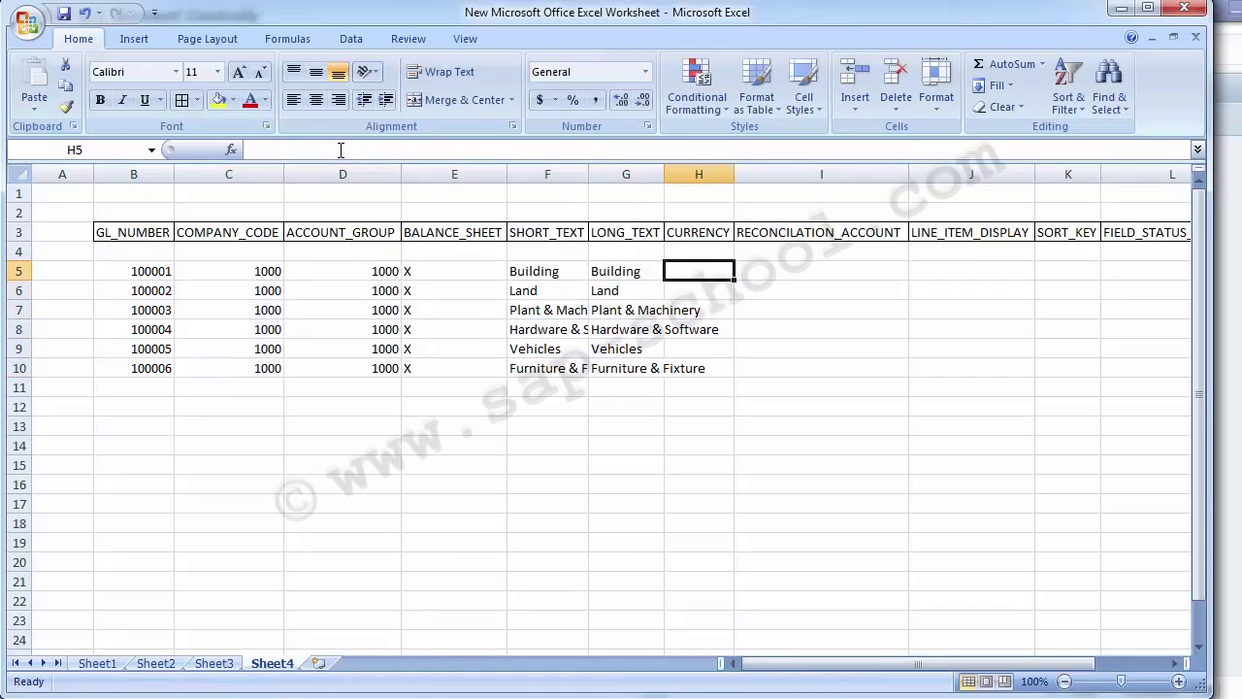
text(USD)
key(Return)
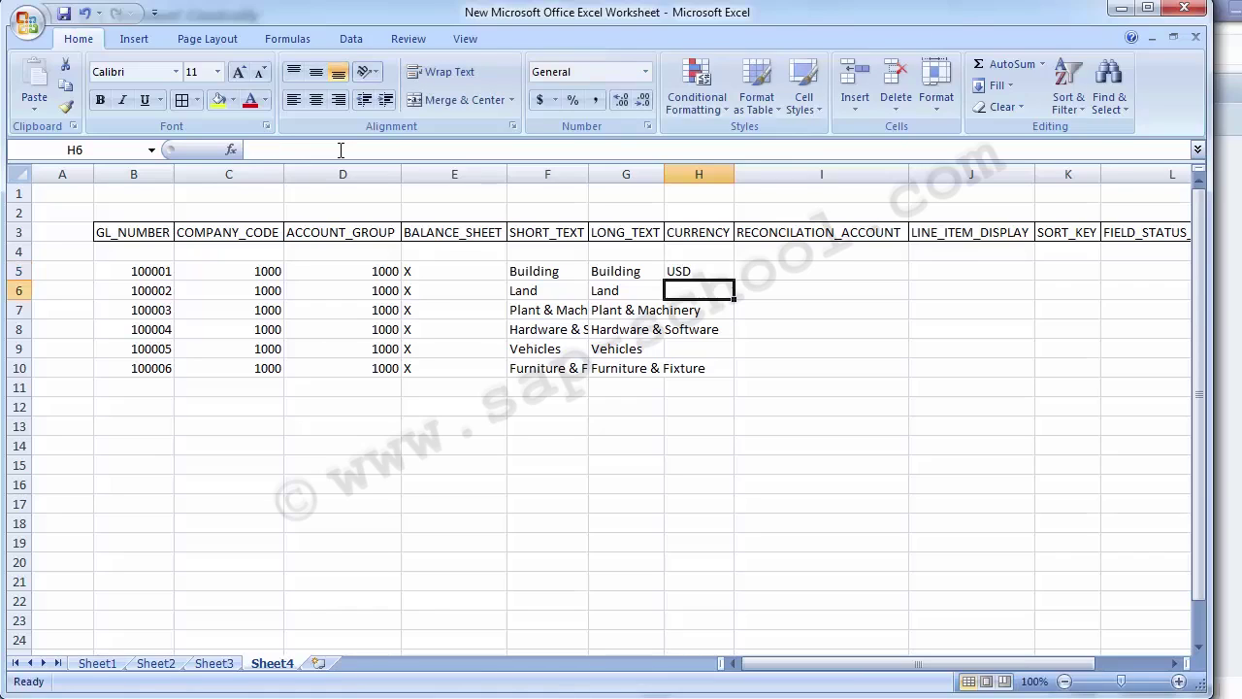
key(Up)
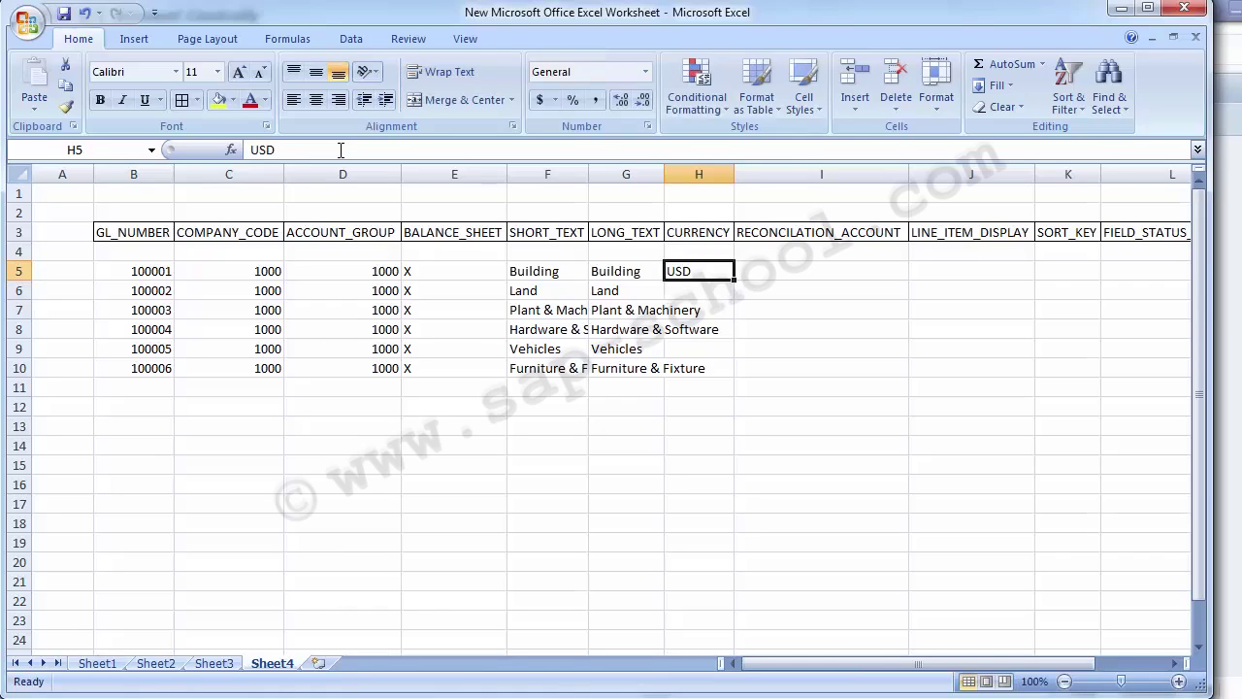
key(Delete)
text(USD)
key(Return)
key(Right)
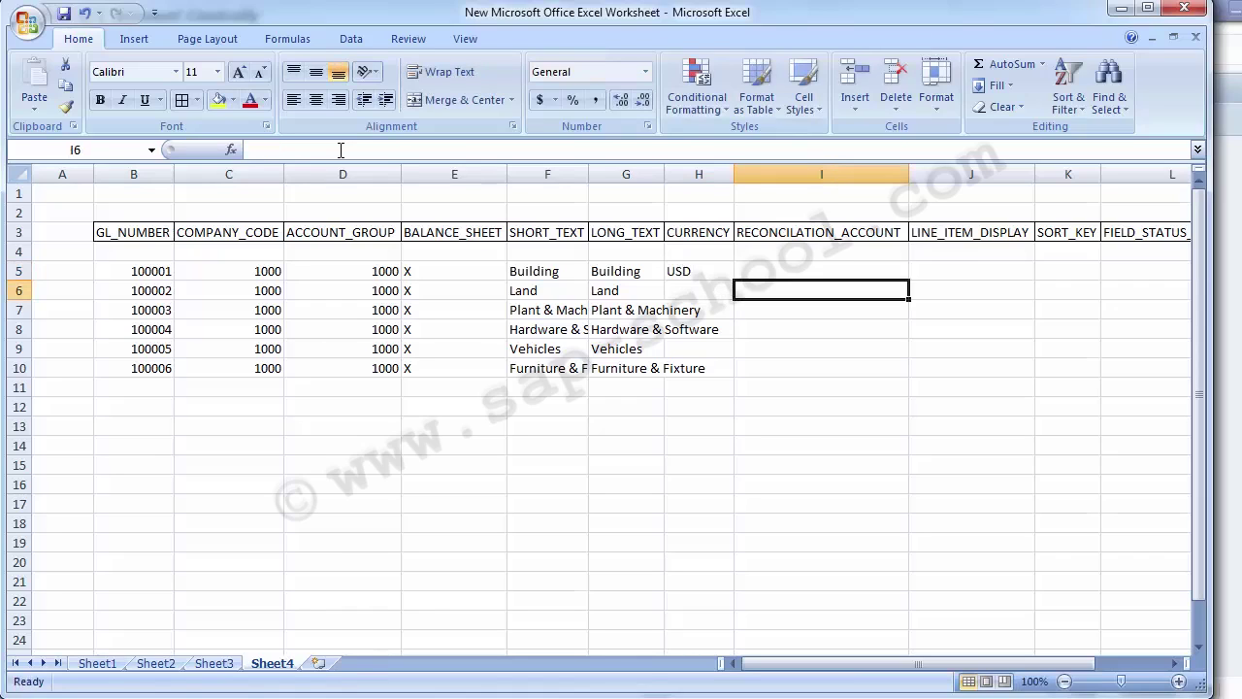
Step: Copy the currency from H5 down to H6:H10
key(Left)
key(Up)
key(ctrl+c)
key(Down)
key(shift+Down)
key(shift+Down)
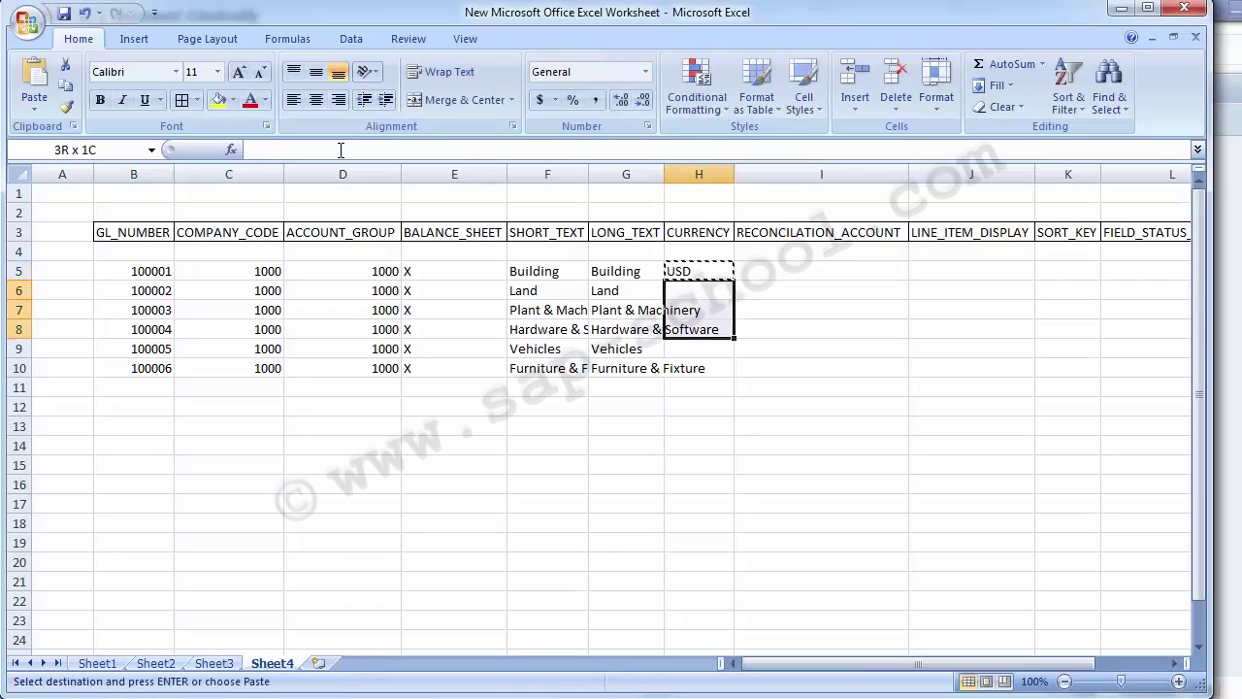
key(shift+Down)
key(shift+Down)
key(Return)
Step: Enter A in I5 under RECONCILATION_ACCOUNT and copy it down to I6:I10
key(Right)
key(Up)
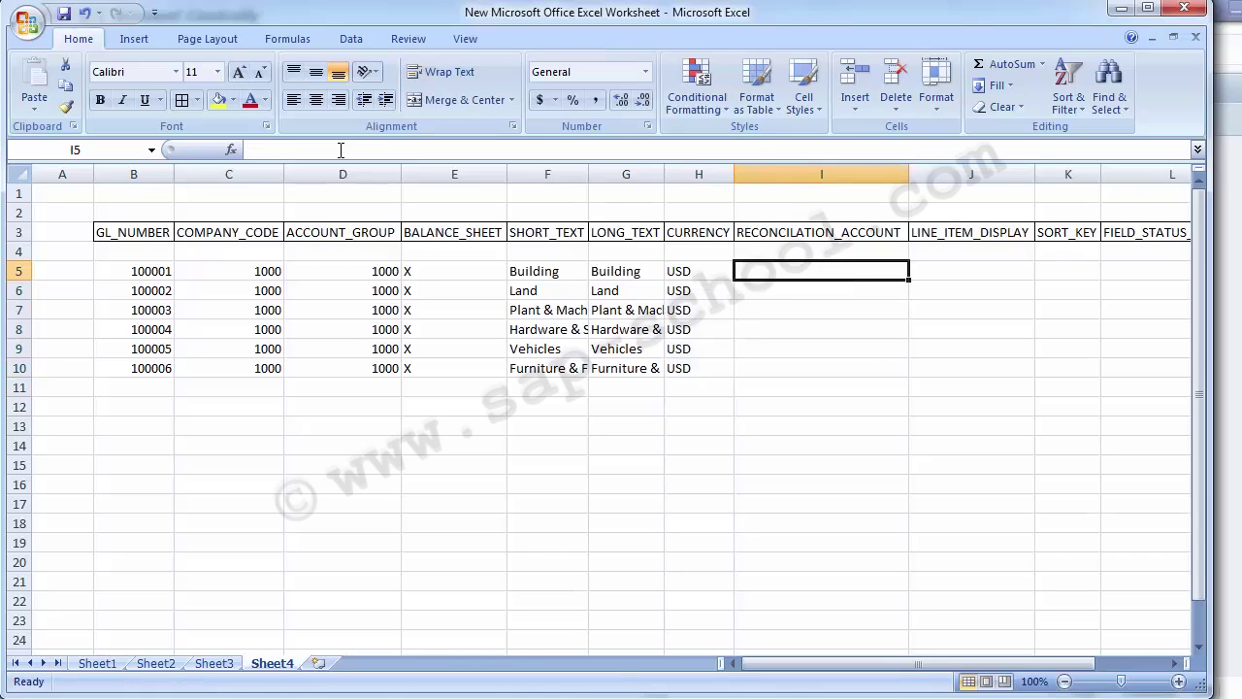
text(A)
key(Return)
key(Up)
key(ctrl+c)
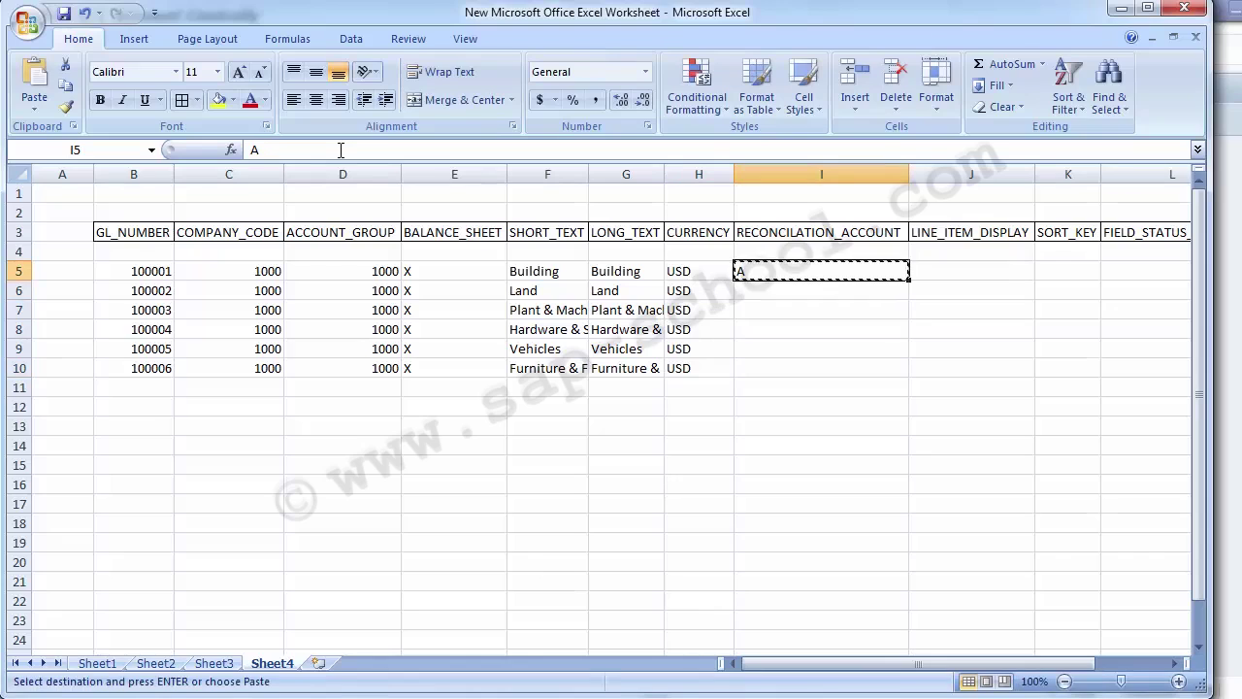
key(Down)
key(shift+Down)
key(shift+Down)
key(shift+Down)
key(shift+Down)
key(Return)
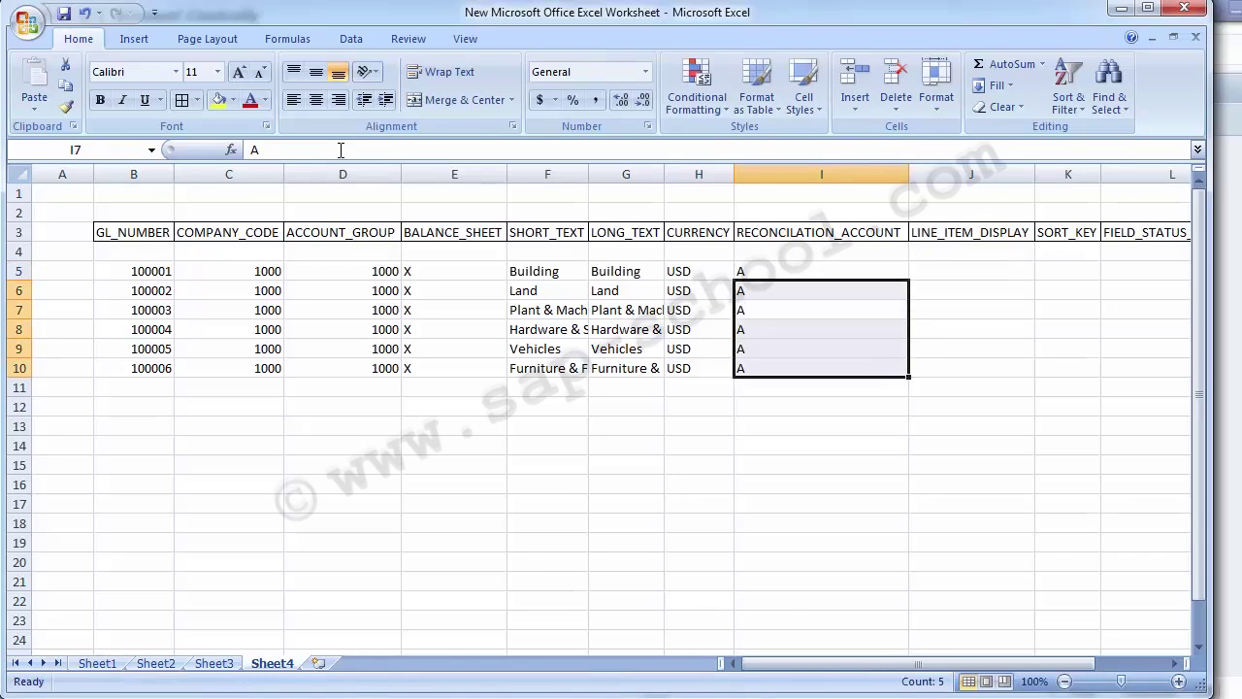
Step: Enter X in J5 under LINE_ITEM_DISPLAY
key(Right)
key(Right)
key(Right)
key(Left)
key(Left)
key(Up)
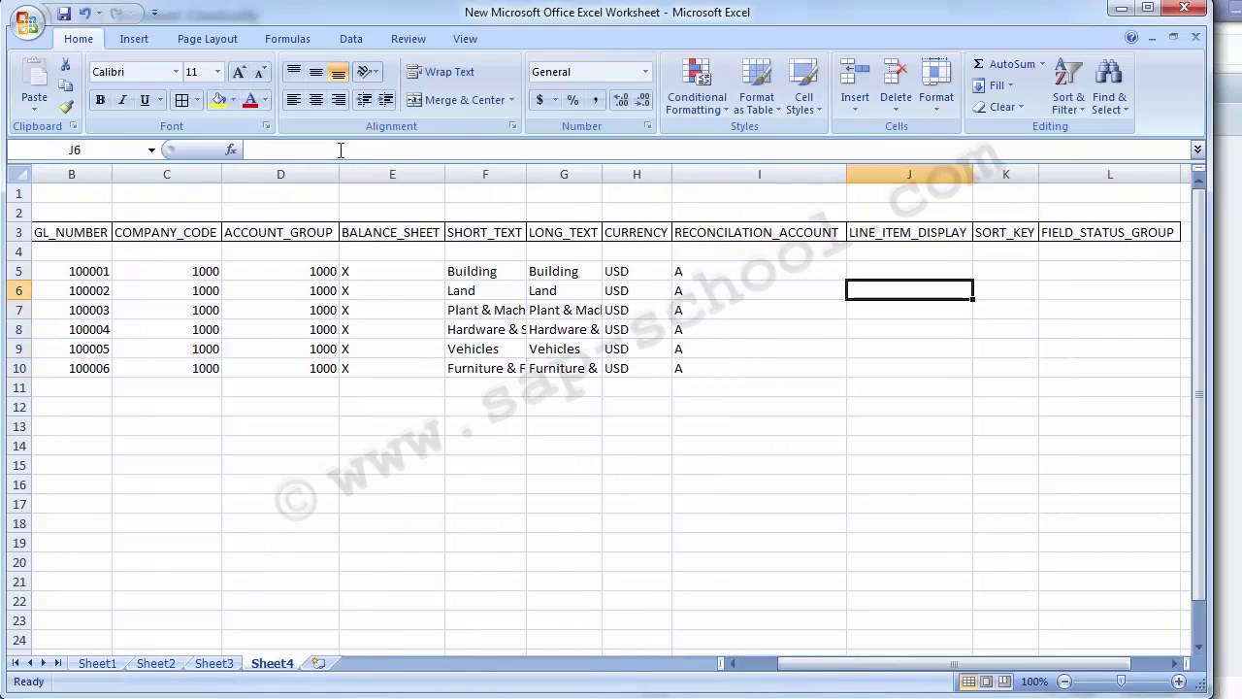
key(Up)
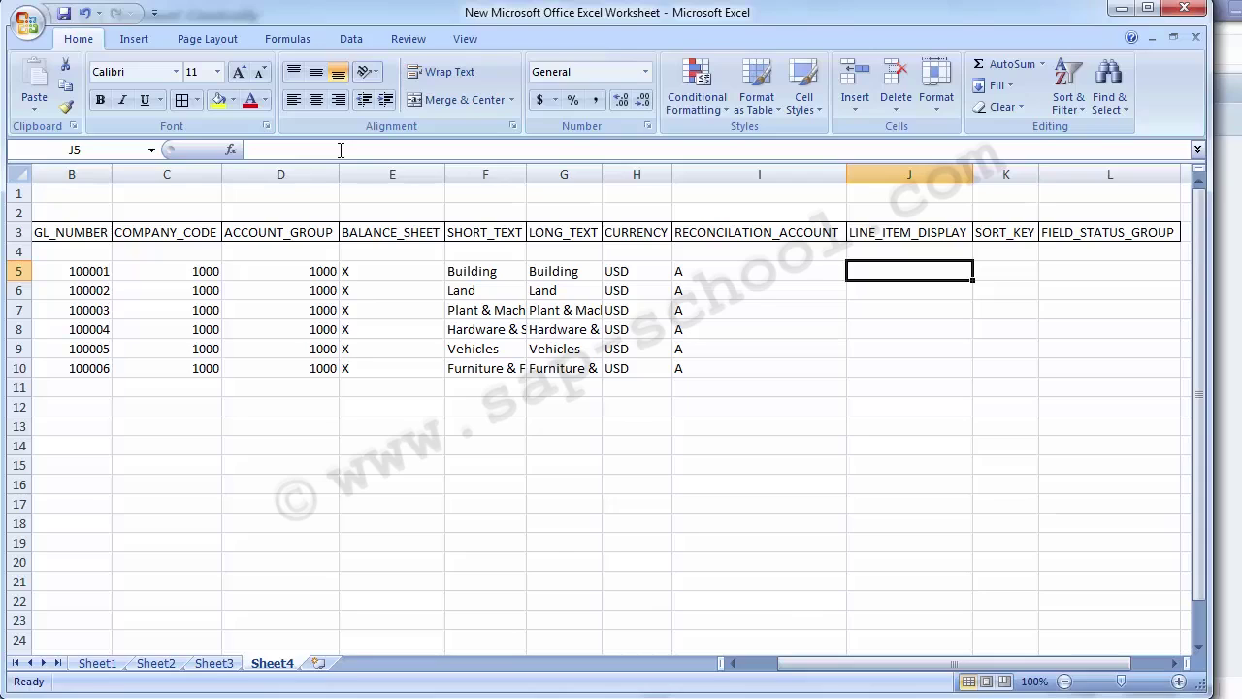
text(X)
key(Return)
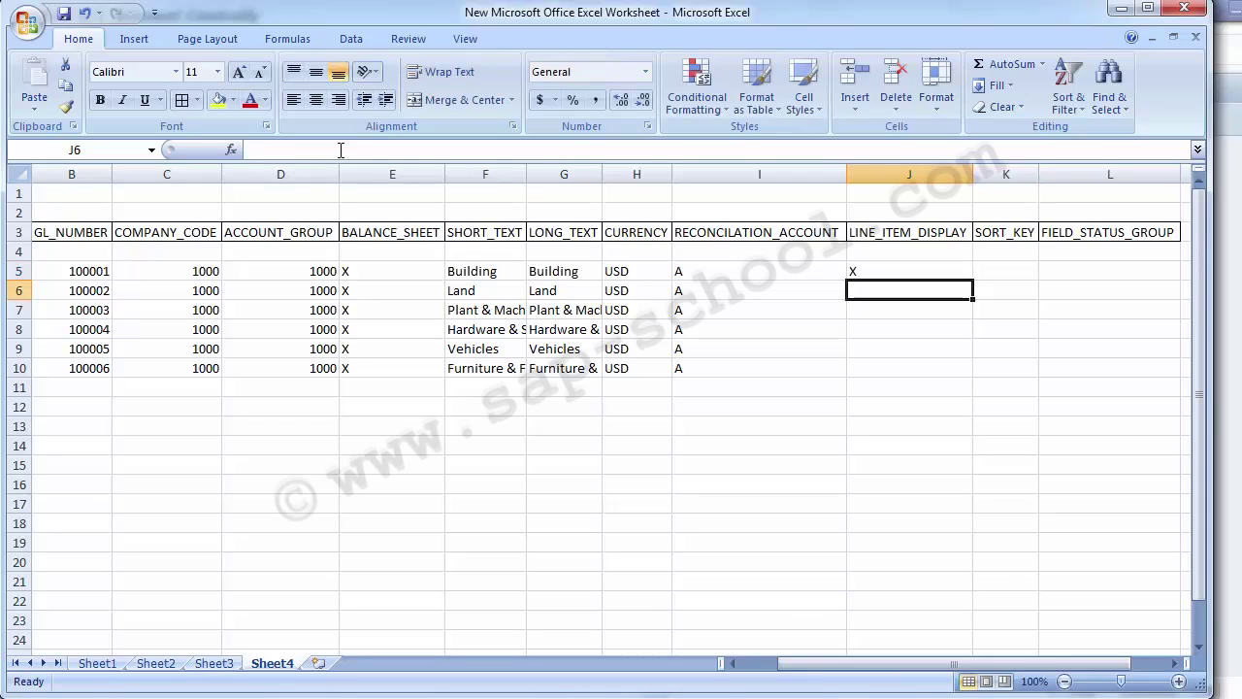
Step: Copy the line item display flag from J5 down to J6:J10
key(Up)
key(ctrl+c)
key(Down)
key(shift+Down)
key(shift+Down)
key(shift+Down)
key(shift+Down)
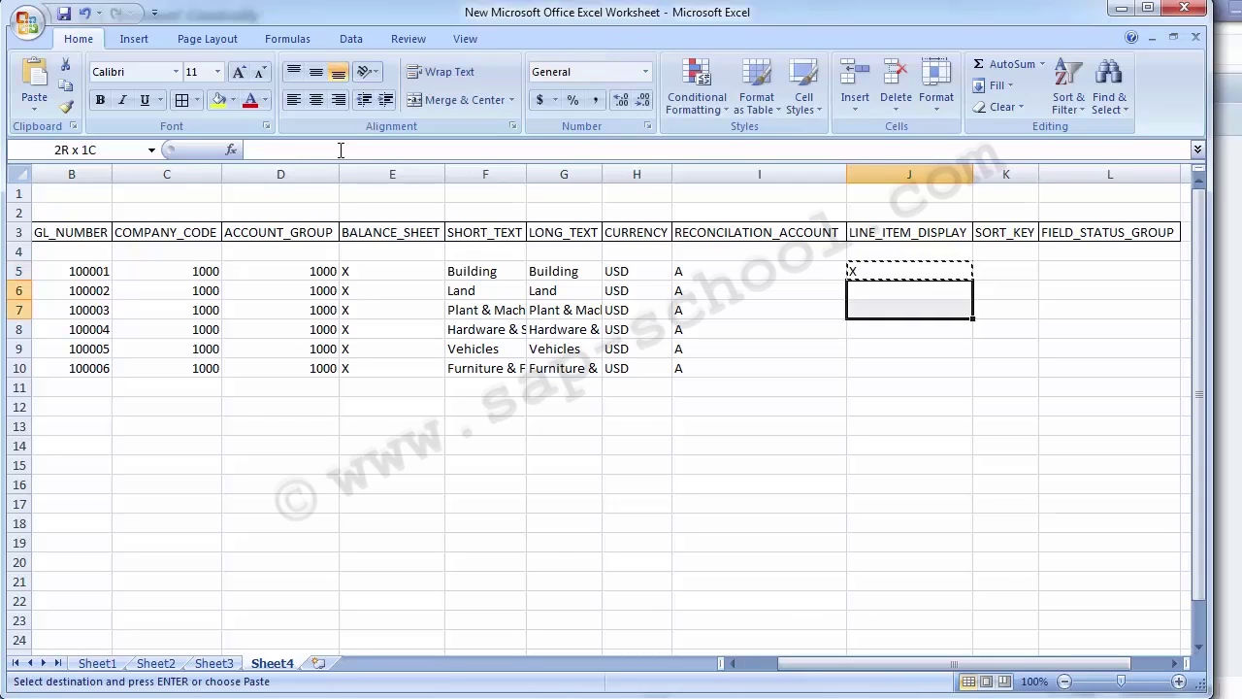
key(Return)
Step: Switch to SAP to check the sort key in the Furniture Account's control data, and return to the Excel worksheet
key(Right)
key(Up)
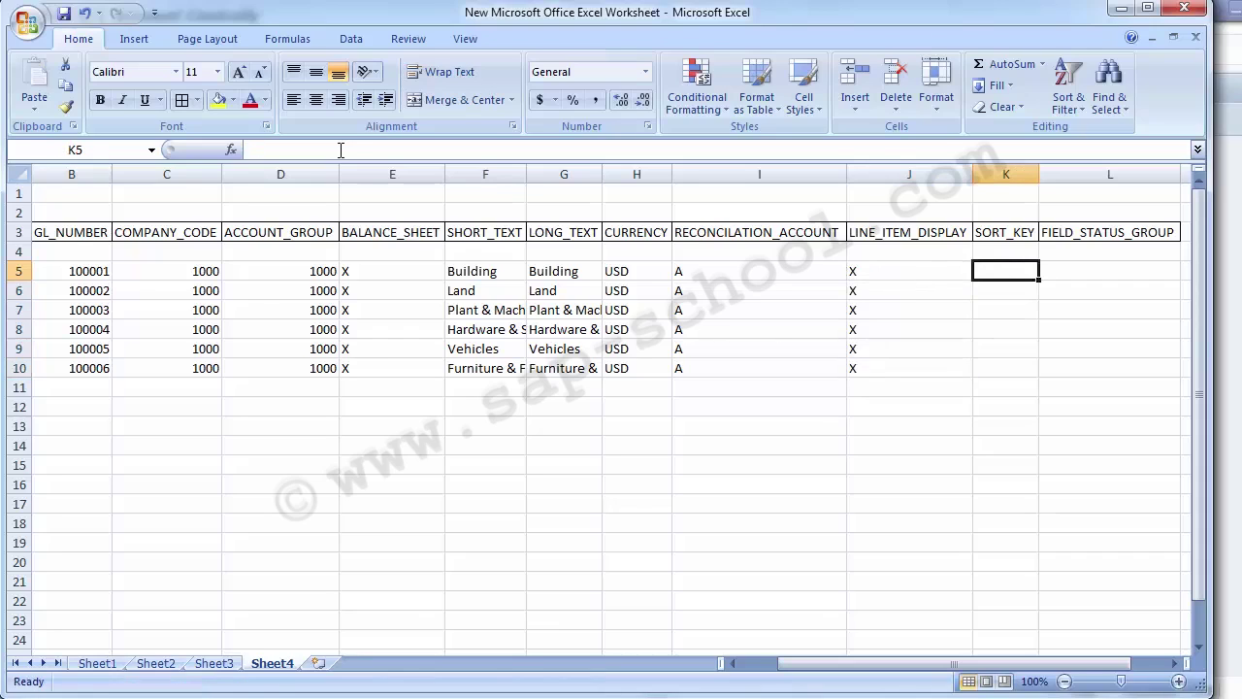
key(Right)
key(Right)
key(Left)
key(Left)
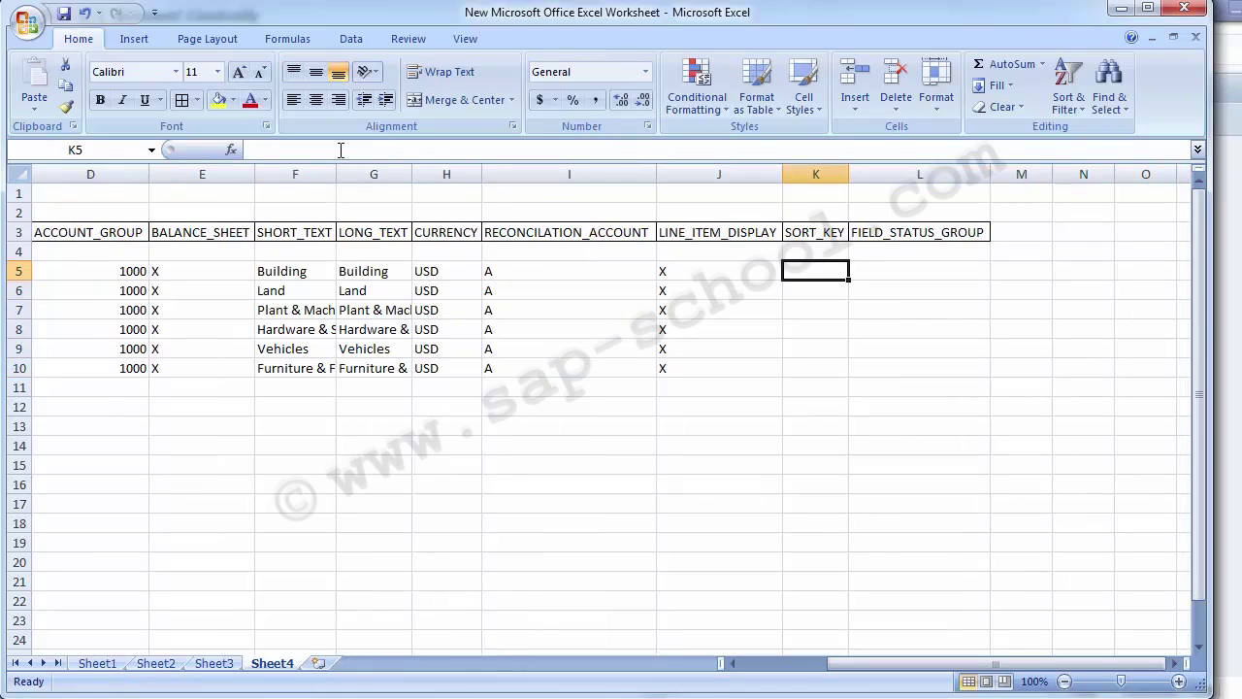
mouse_move(541, 691)
click(699, 601)
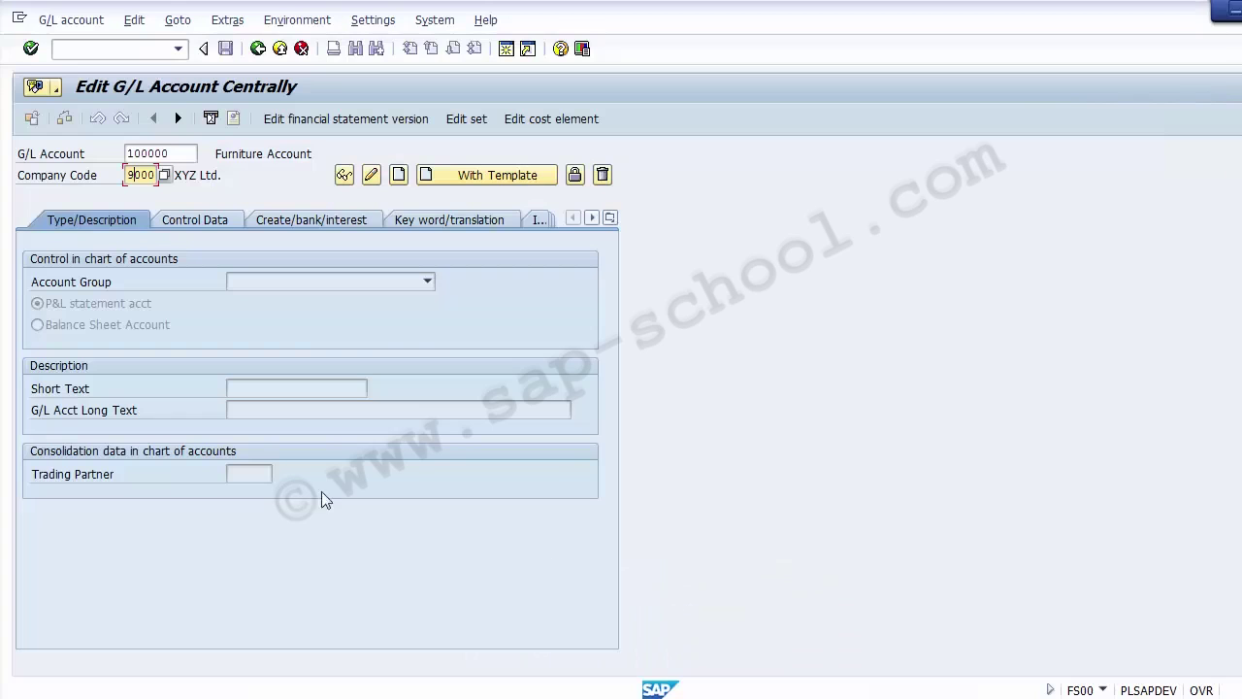
click(208, 220)
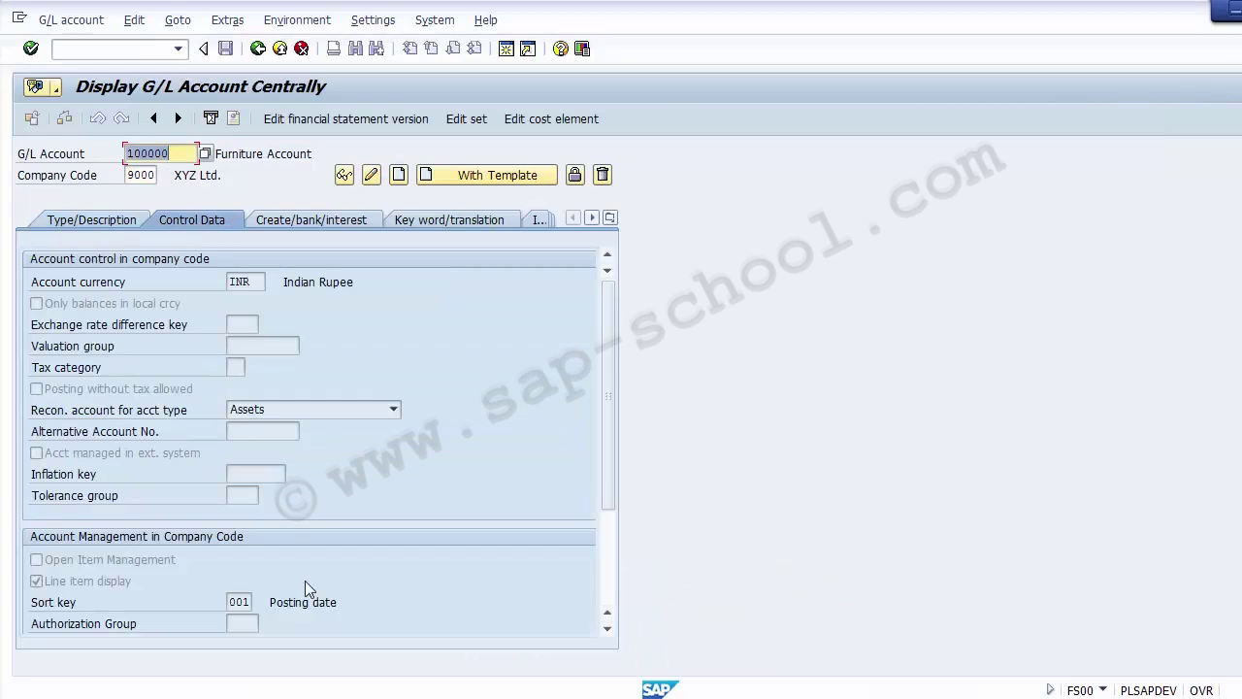
key(alt+Tab)
Step: Try to enter 001 in K5 under SORT_KEY
text(0)
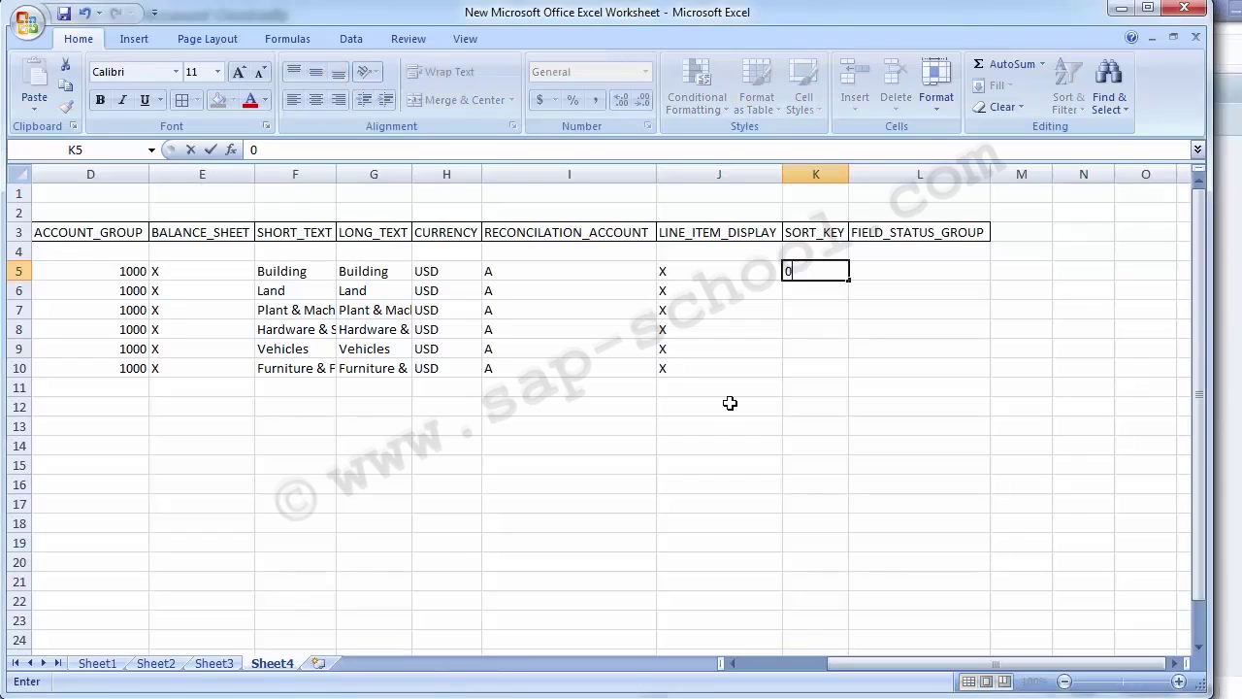
text(01)
key(Return)
key(Up)
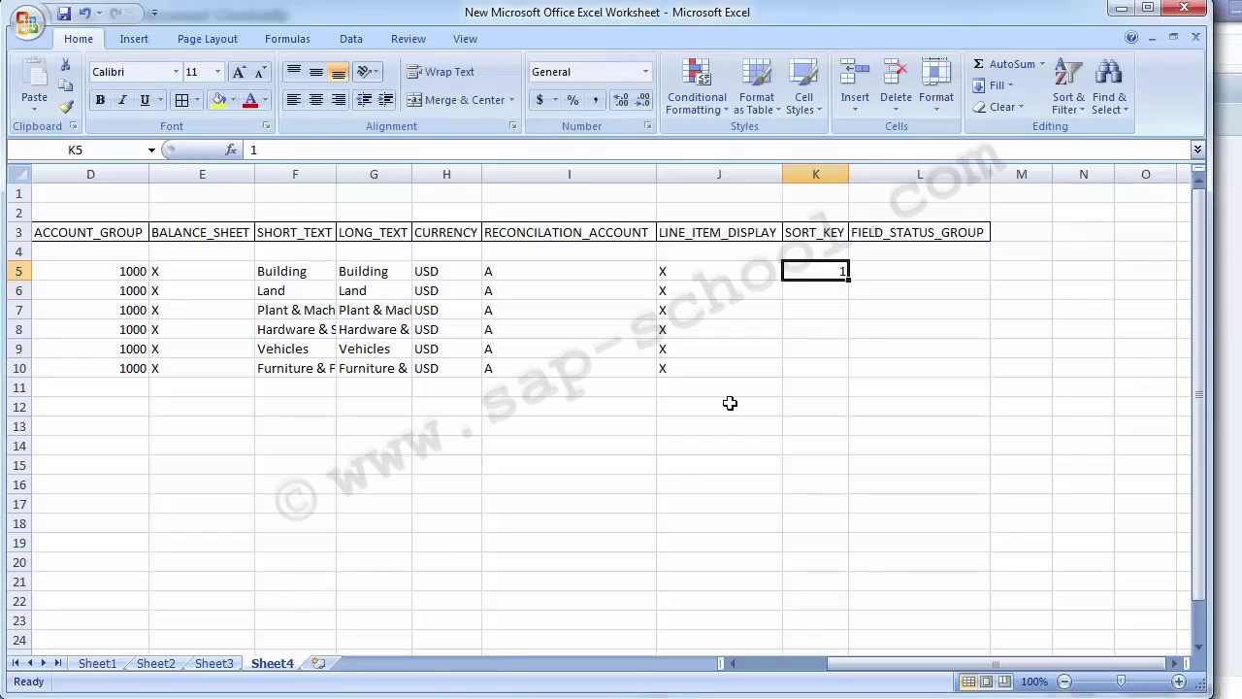
Step: Format the SORT_KEY column K as Text and enter 01 in K5
click(815, 174)
click(645, 71)
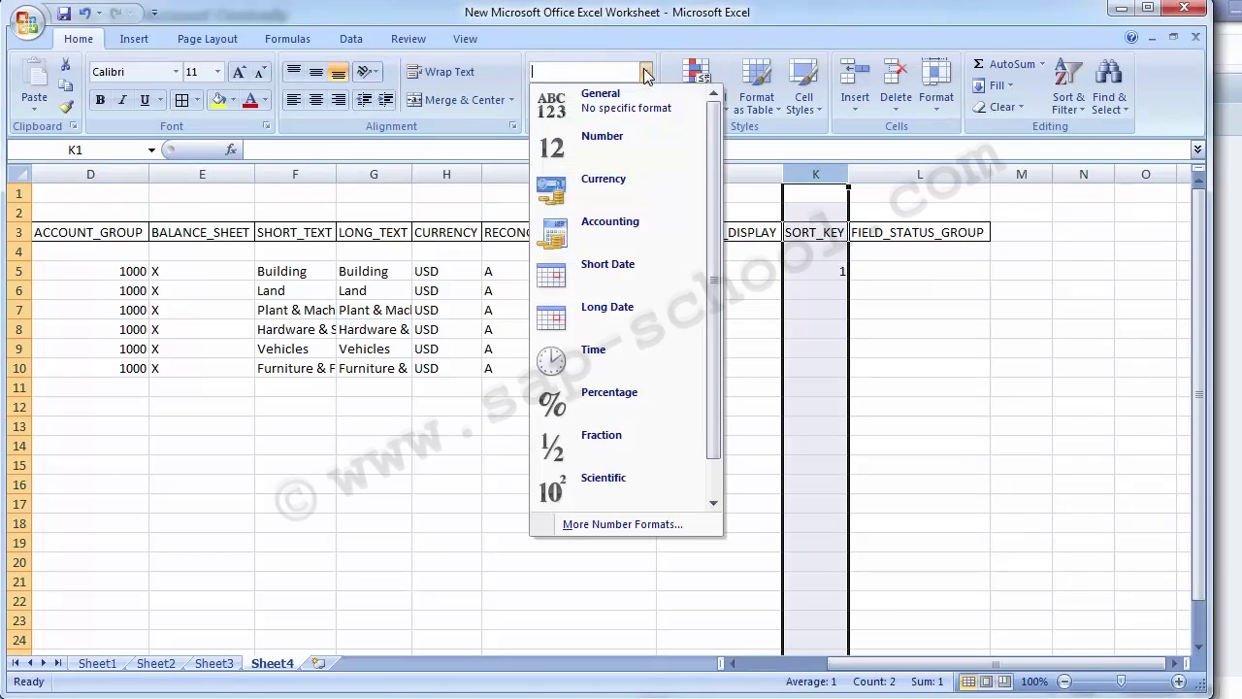
click(718, 490)
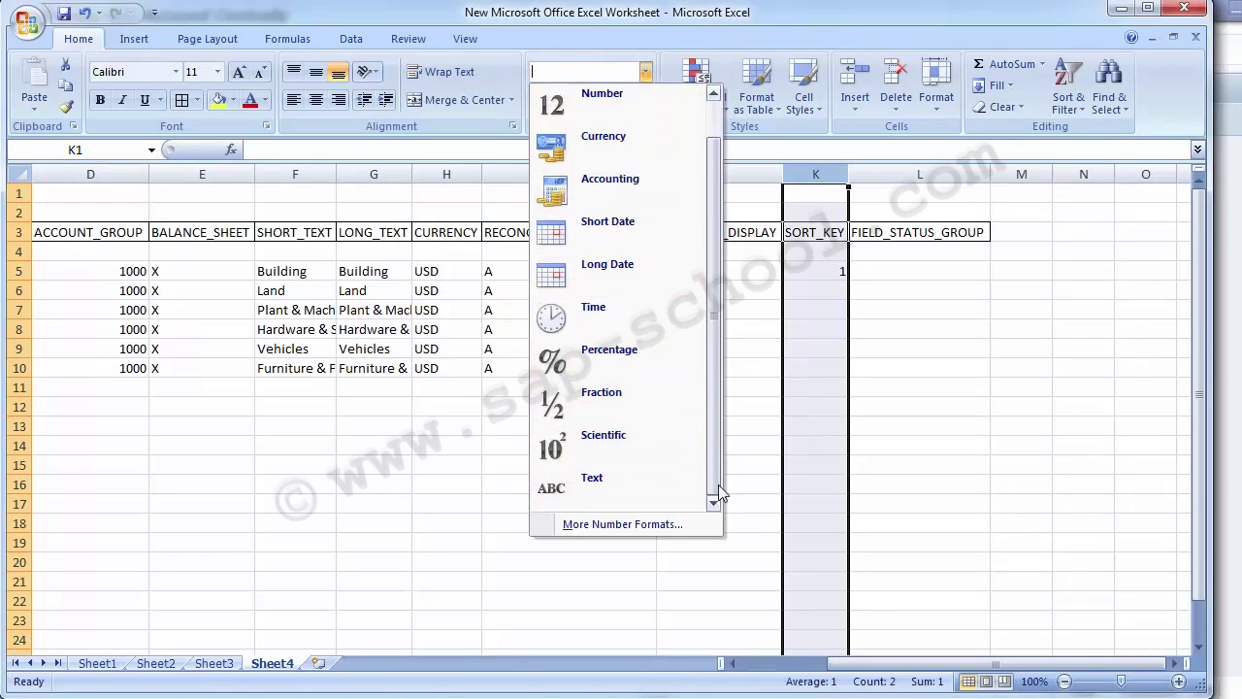
click(603, 480)
click(808, 277)
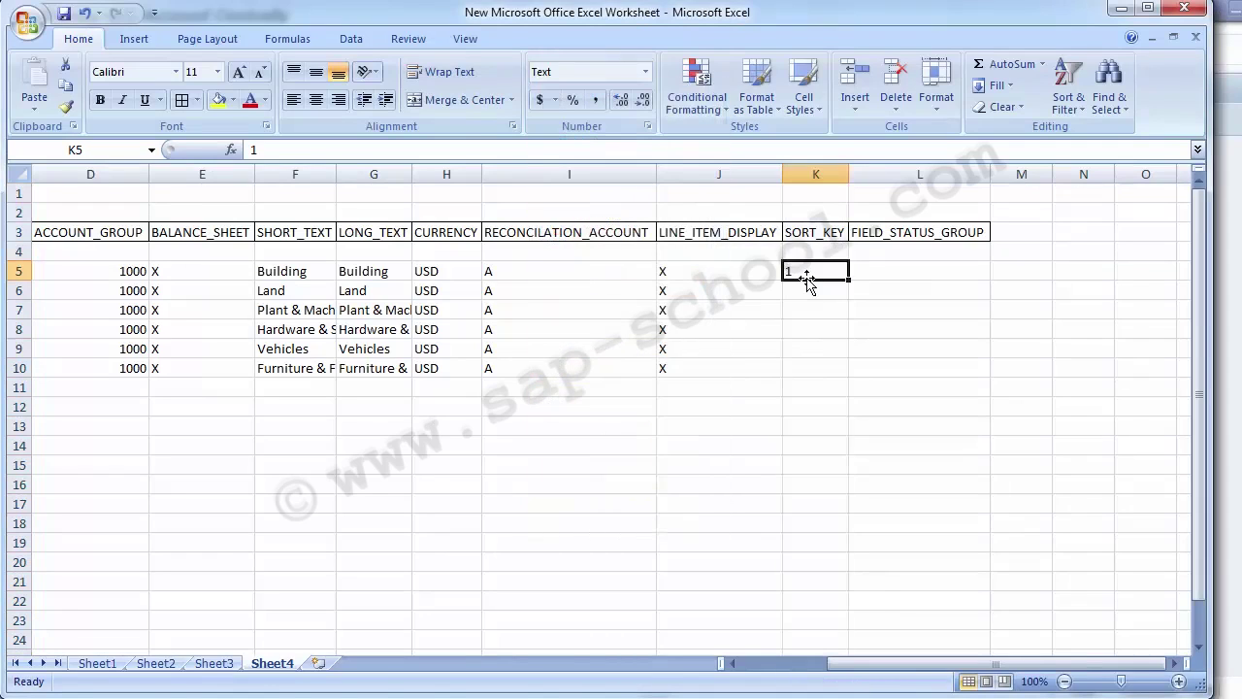
text(01)
key(Return)
Step: Copy the sort key from K5 down through K10
click(808, 279)
key(ctrl+c)
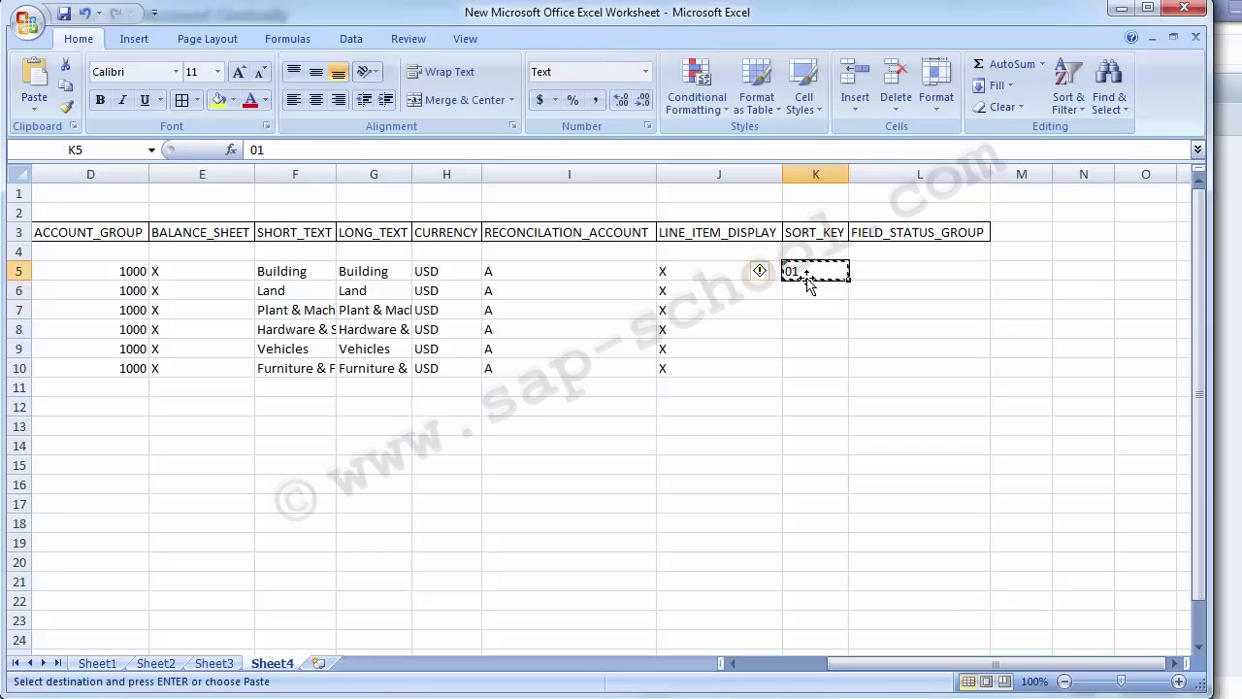
key(shift+Down)
key(shift+Down)
key(shift+Down)
key(shift+Down)
key(shift+Down)
key(Return)
Step: Enter G067 in L5 under FIELD_STATUS_GROUP and copy it down to L6:L10
key(Right)
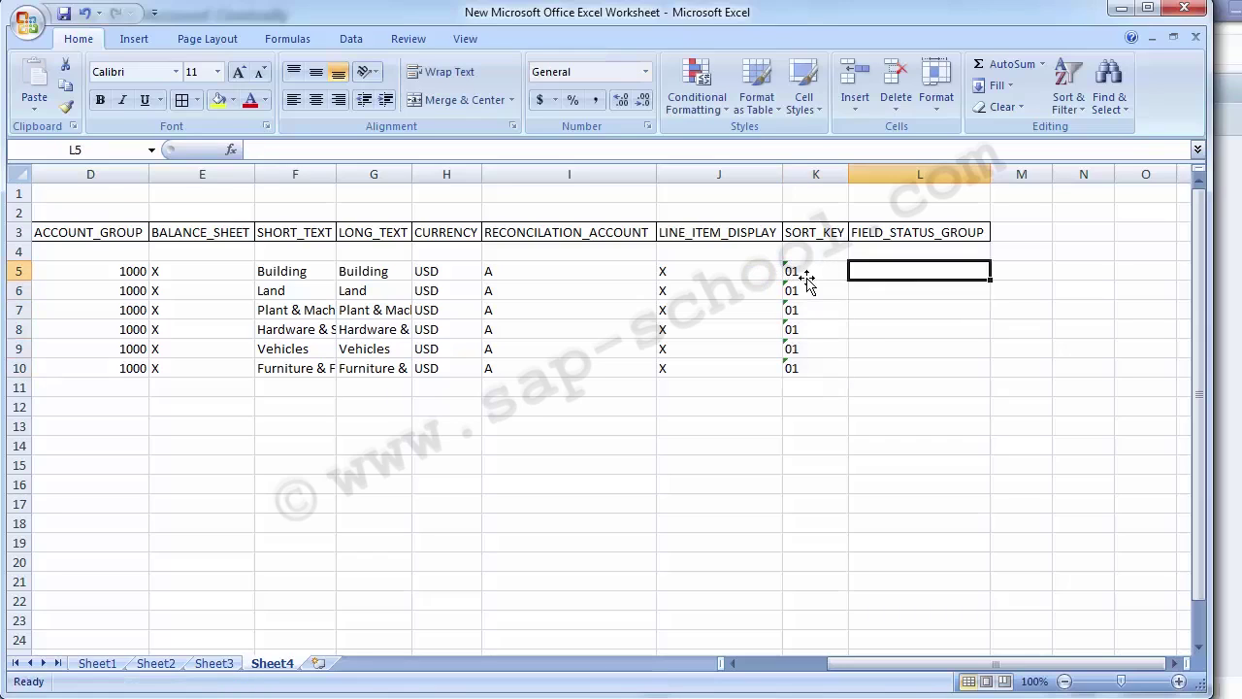
text(G067)
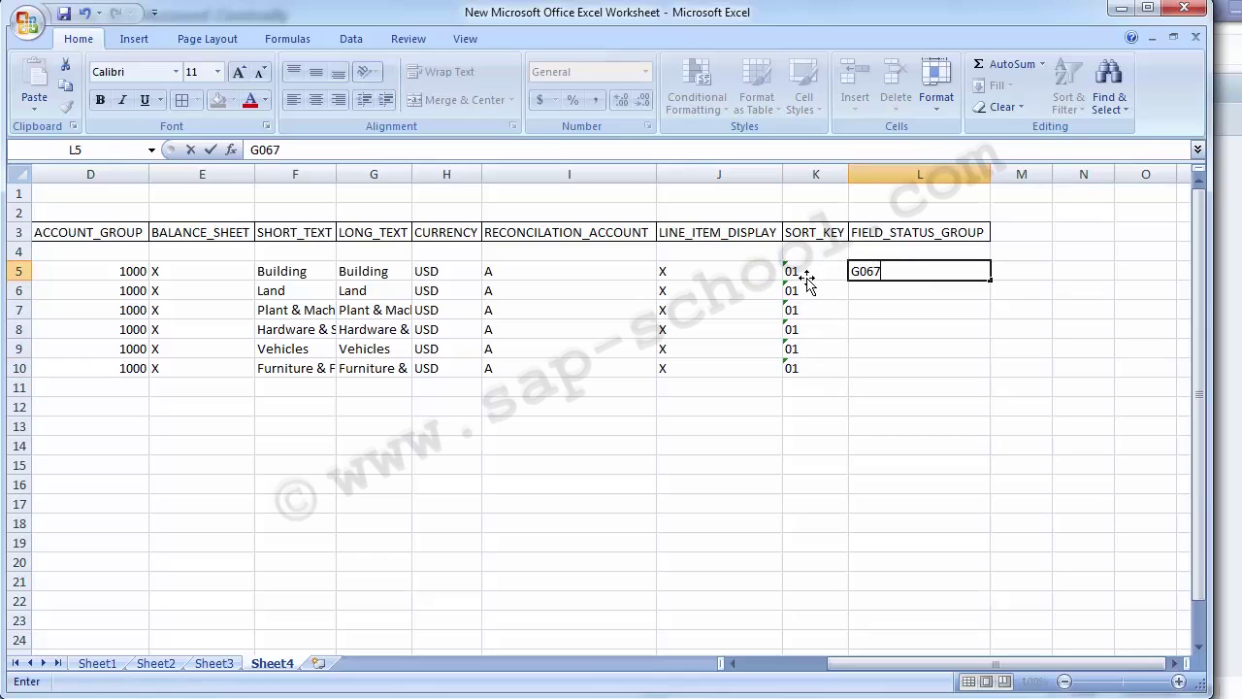
key(Return)
key(Up)
key(ctrl+c)
key(Down)
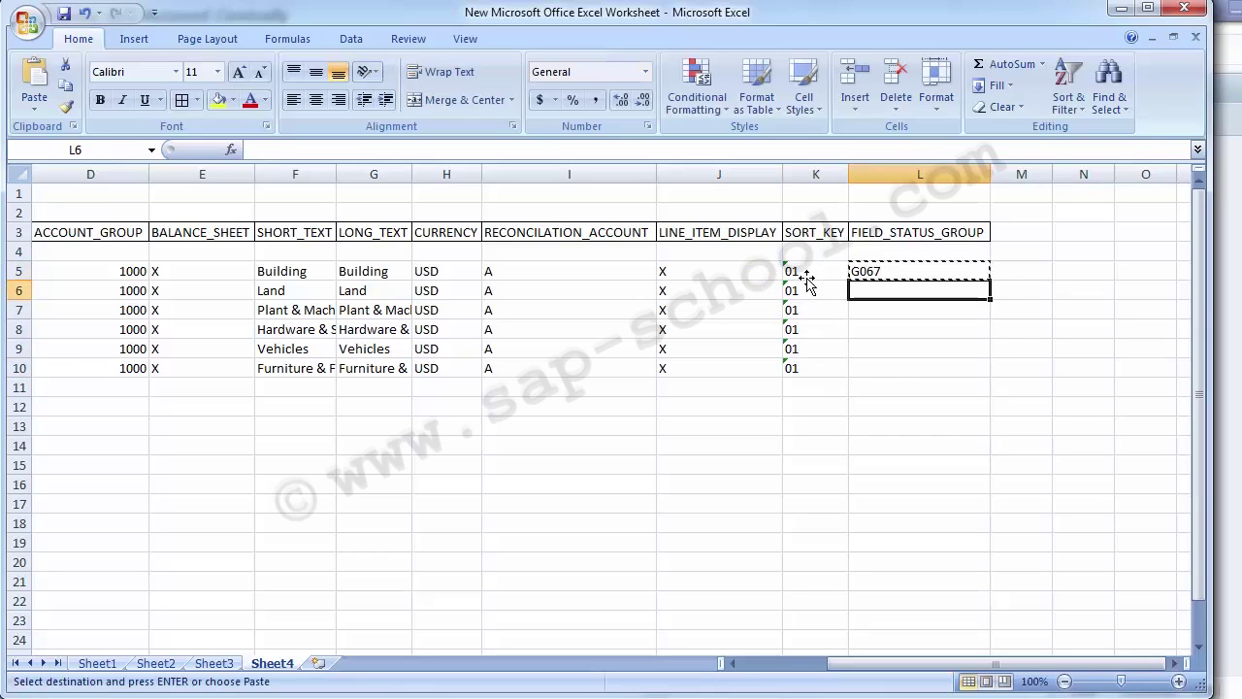
key(shift+Down)
key(shift+Down)
key(shift+Down)
key(shift+Down)
key(Return)
Step: Copy the first two GL account records, cells B5:L6, from GL_NUMBER through FIELD_STATUS_GROUP
key(Left)
key(Left)
key(Left)
key(Left)
key(Left)
key(Left)
key(Left)
key(Left)
key(Left)
key(Left)
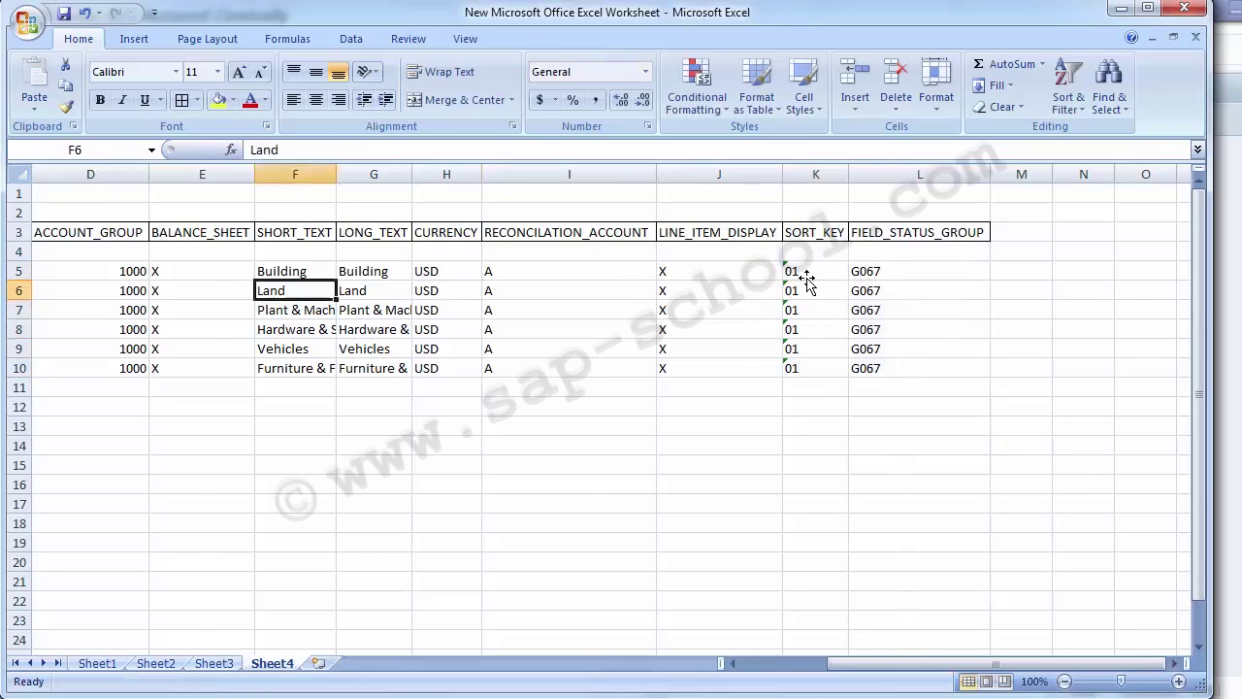
key(Up)
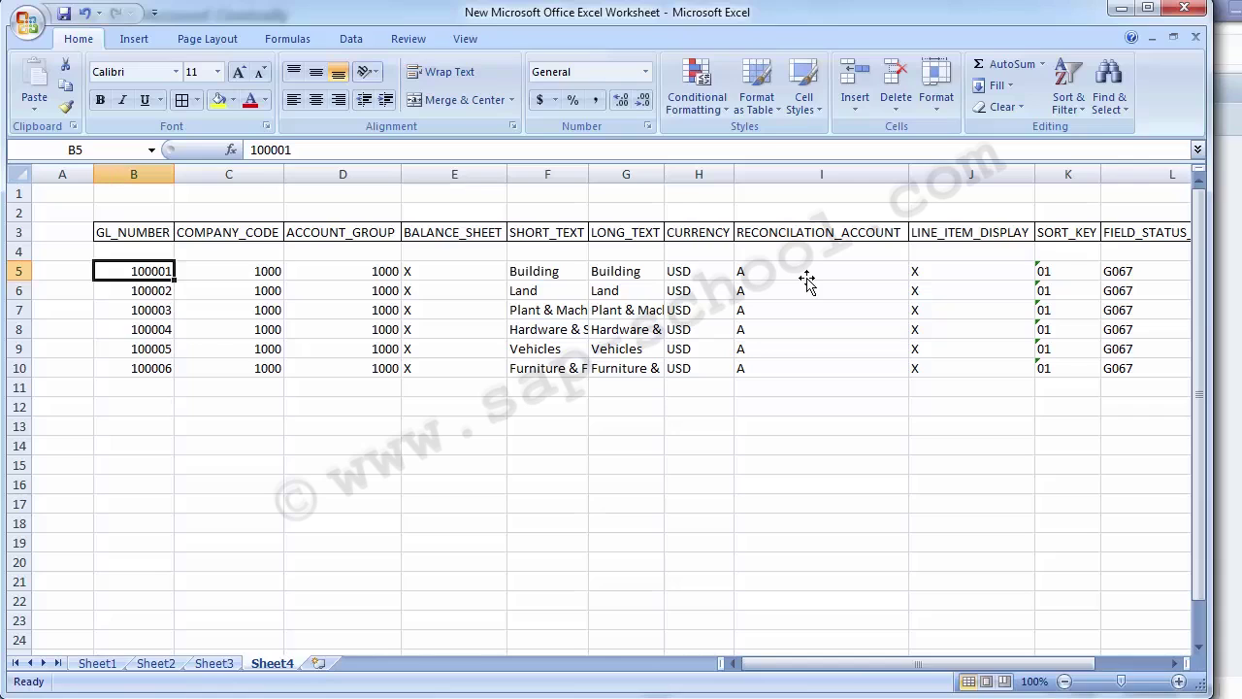
key(shift+Down)
key(shift+Right)
key(shift+Right)
key(shift+Right)
key(shift+Right)
key(shift+Right)
key(shift+Right)
key(shift+Right)
key(shift+Right)
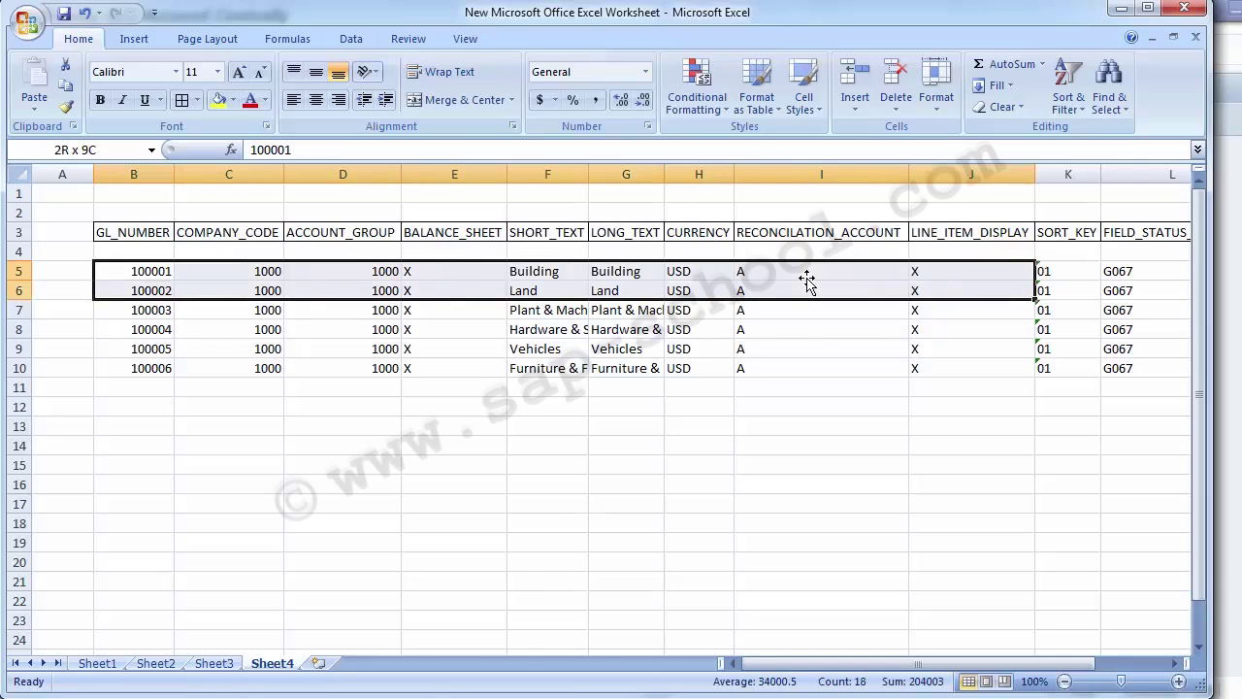
key(shift+Right)
key(shift+Right)
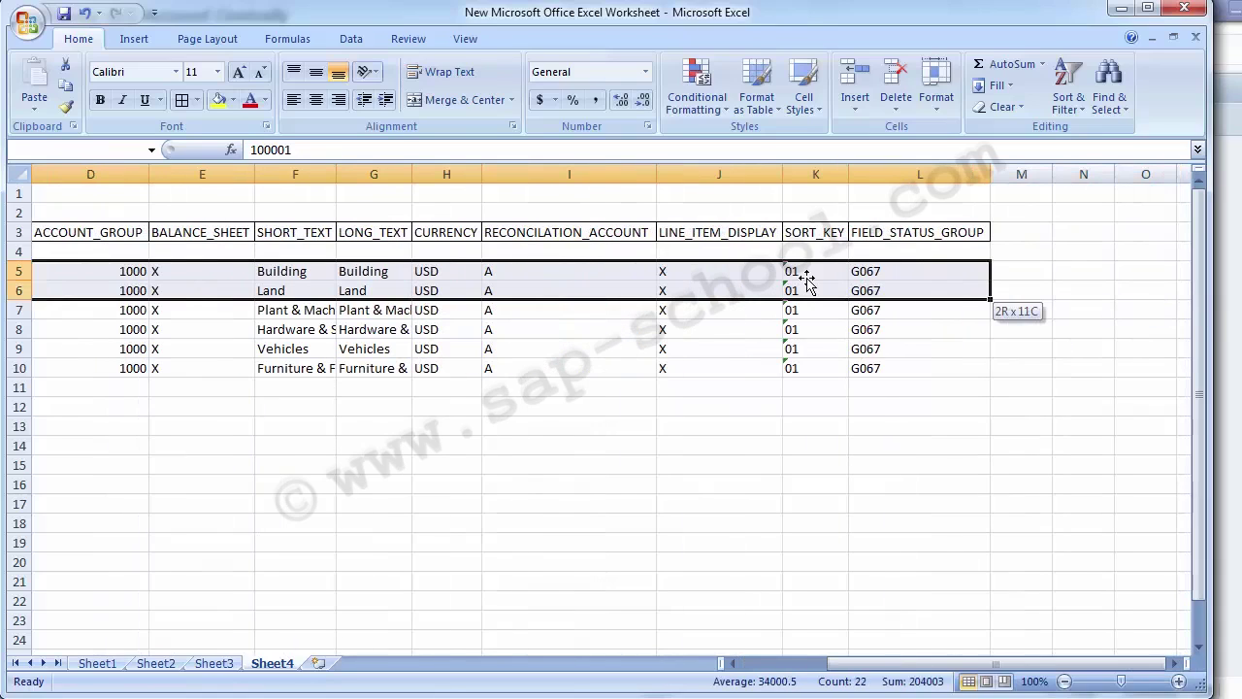
key(ctrl+c)
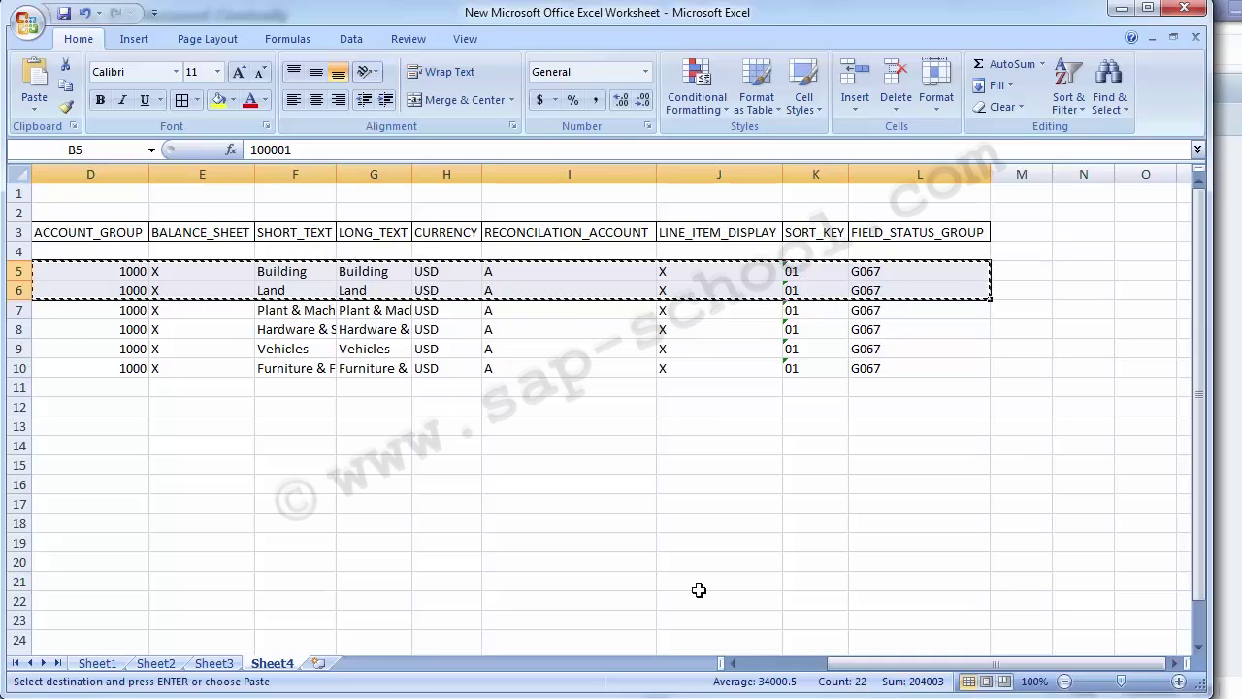
Step: Switch to Windows Explorer, create a folder with the default name New folder on Local Disk (E:), and open it
click(324, 696)
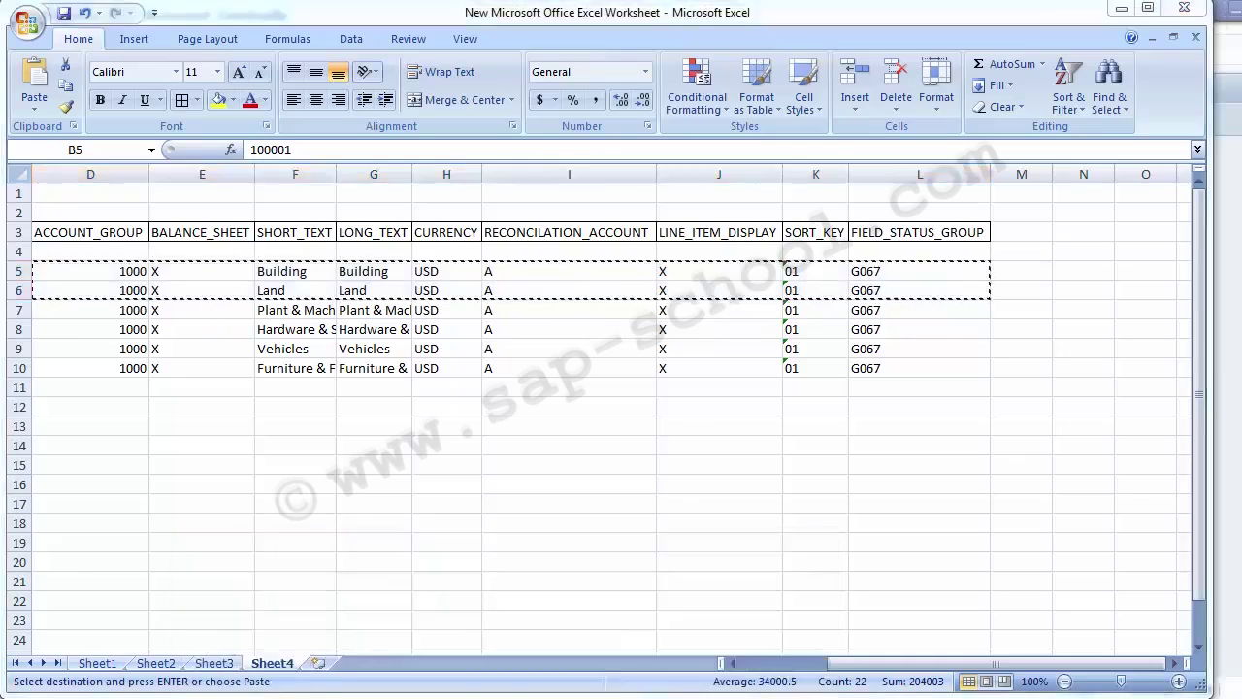
click(341, 421)
right_click(341, 420)
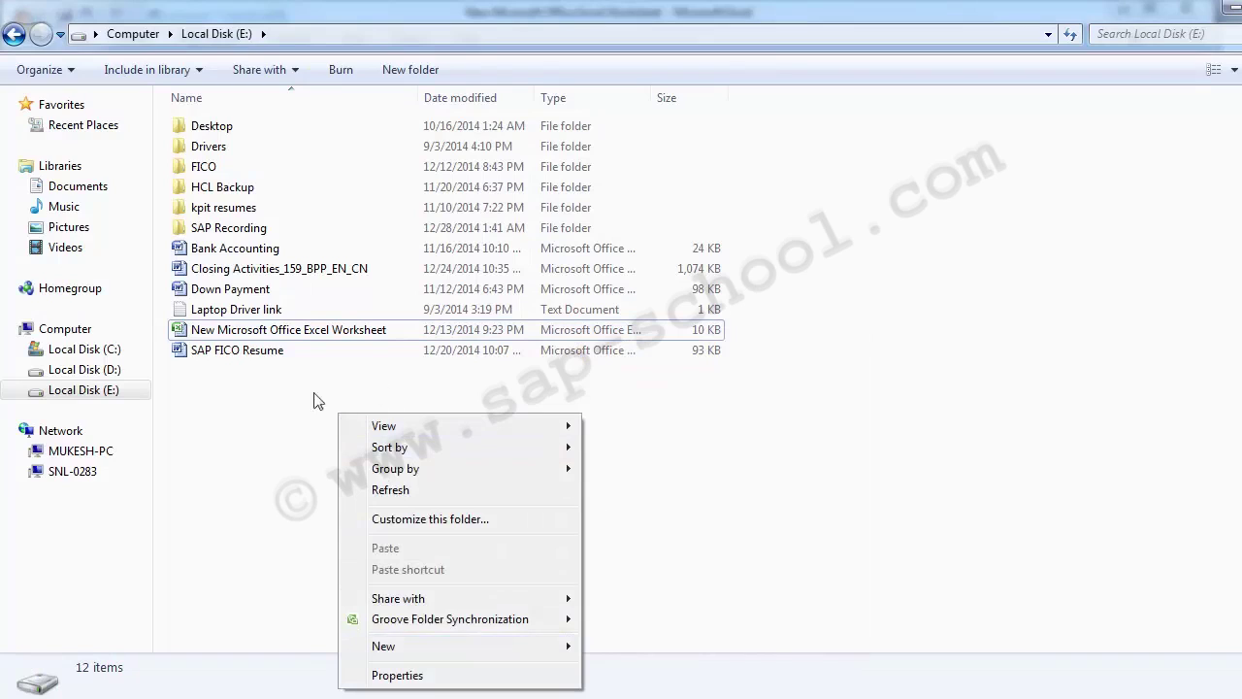
click(243, 404)
right_click(242, 405)
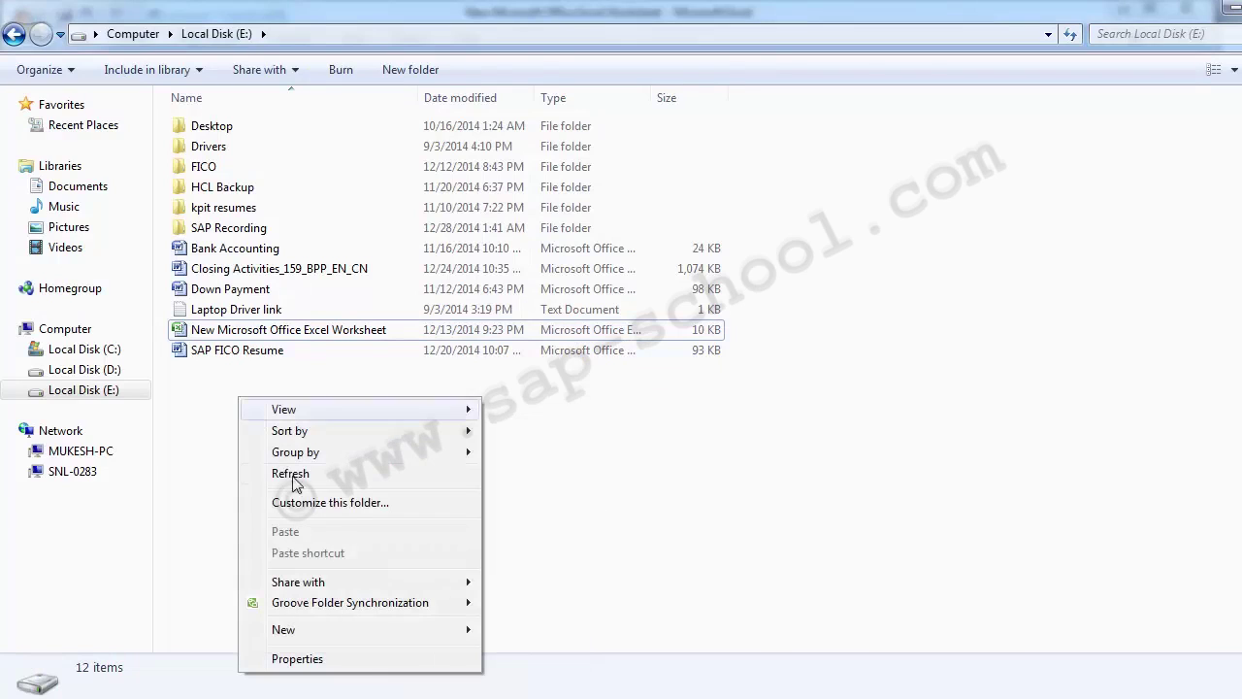
mouse_move(292, 629)
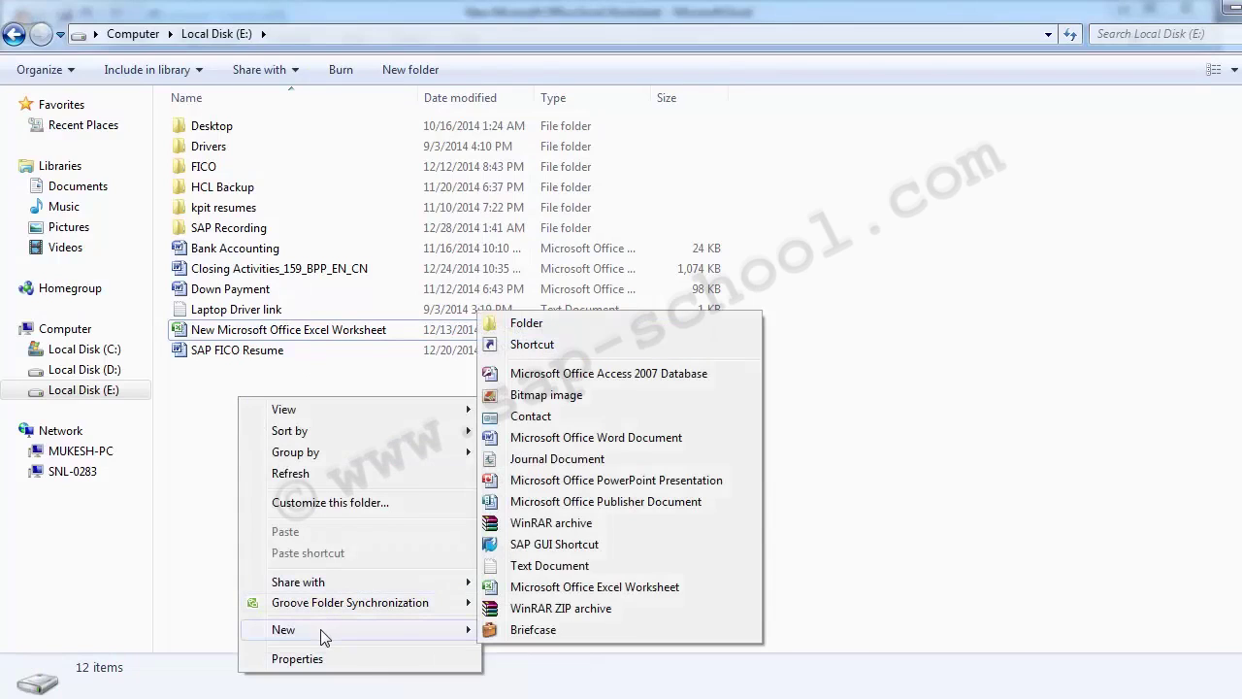
click(539, 323)
key(Return)
key(Return)
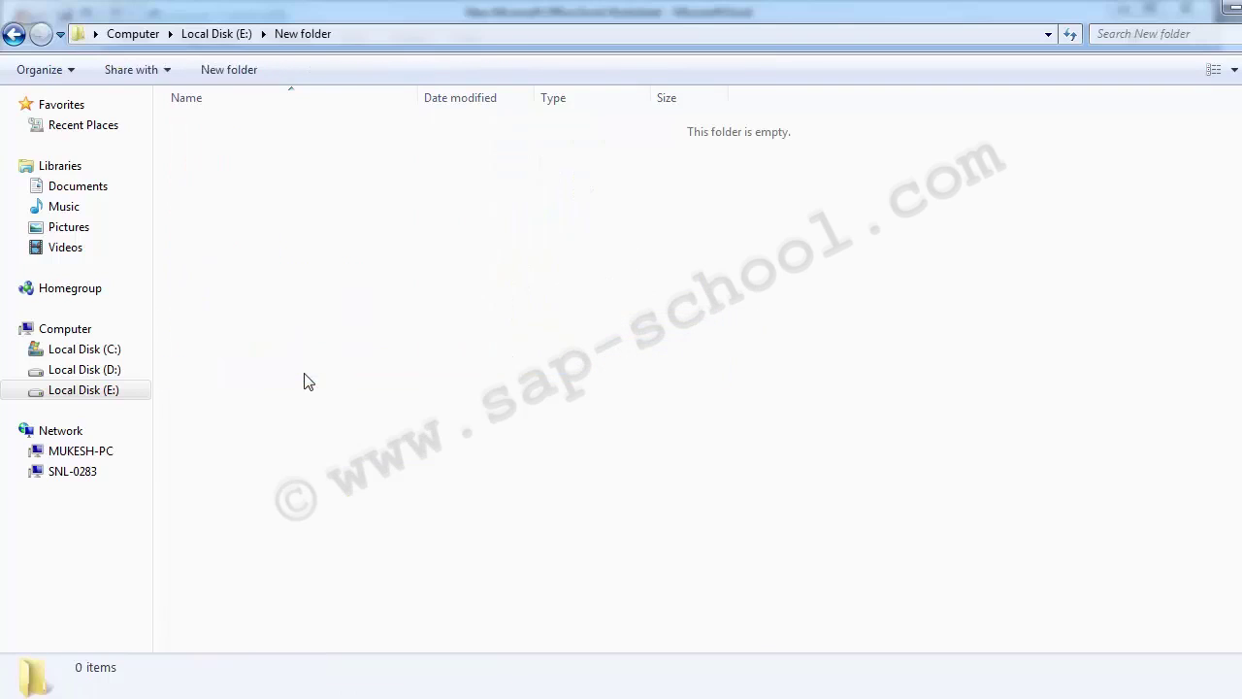
Step: Create a text file with the default name New Text Document in the new folder and open it in Notepad
right_click(236, 199)
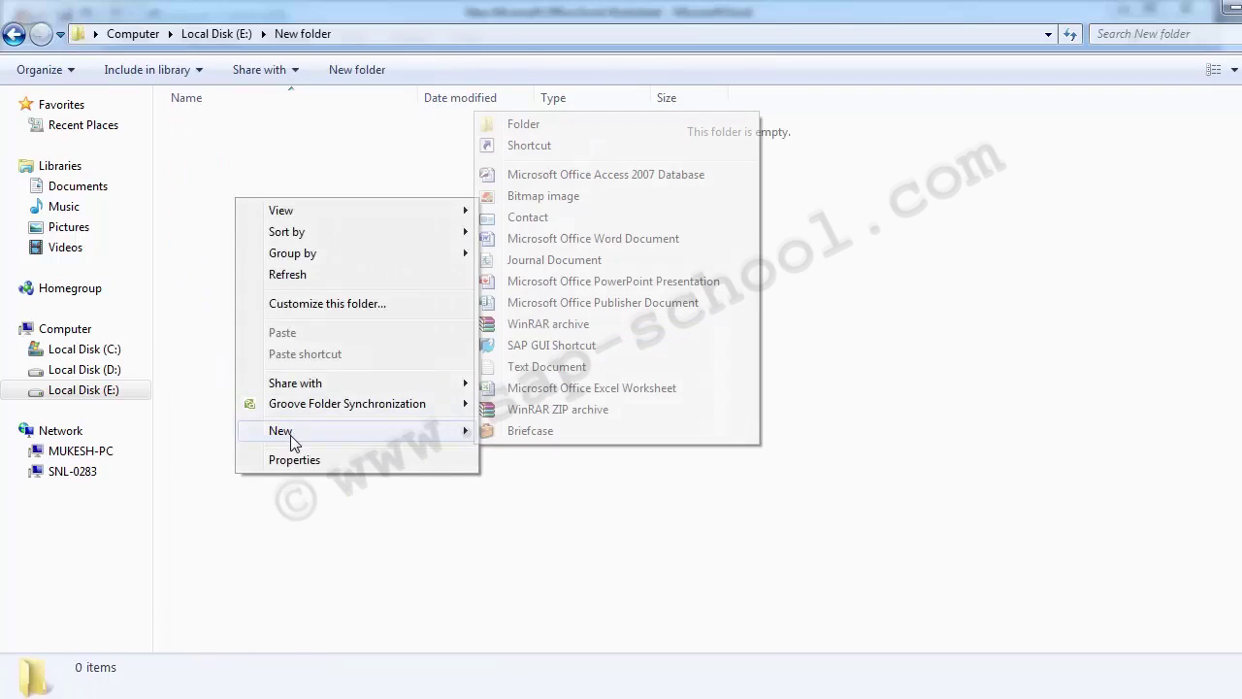
mouse_move(457, 427)
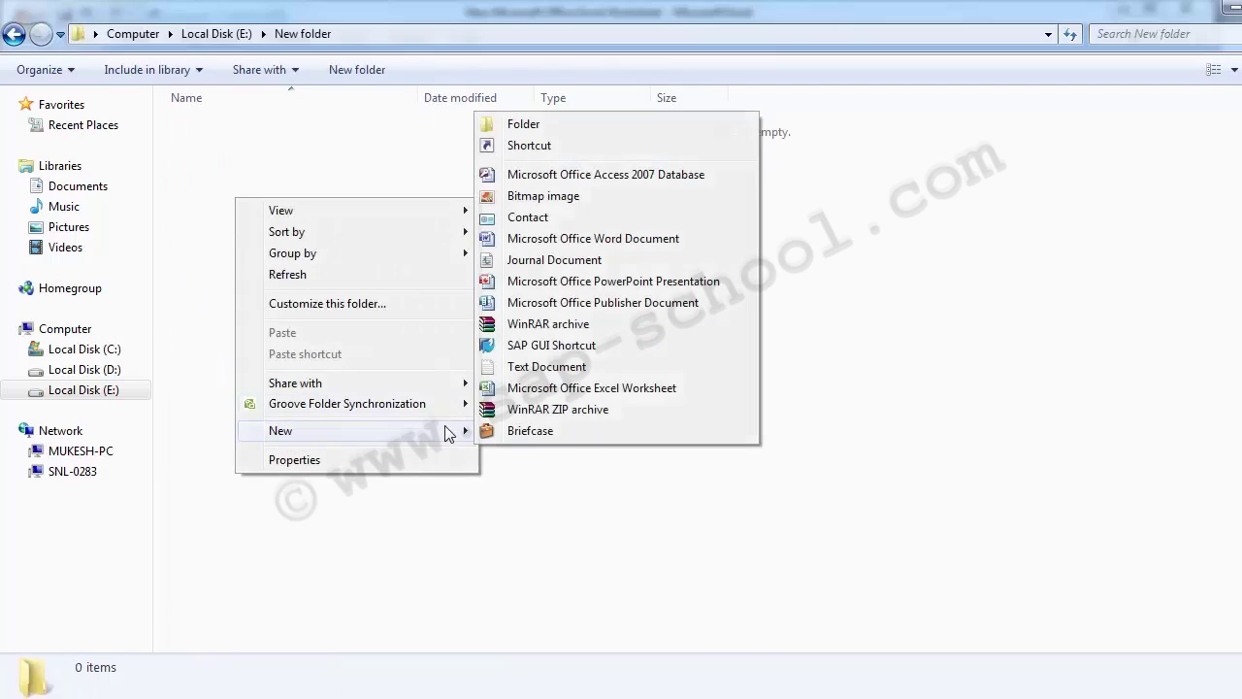
click(546, 367)
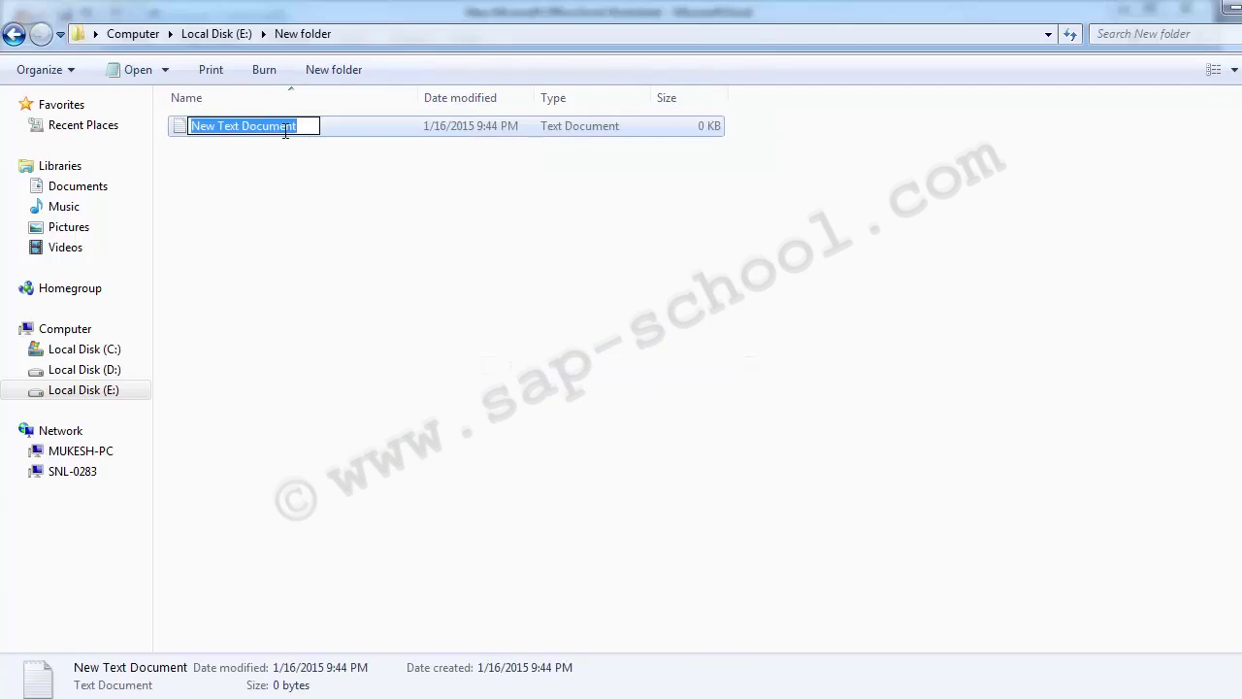
key(Return)
key(Return)
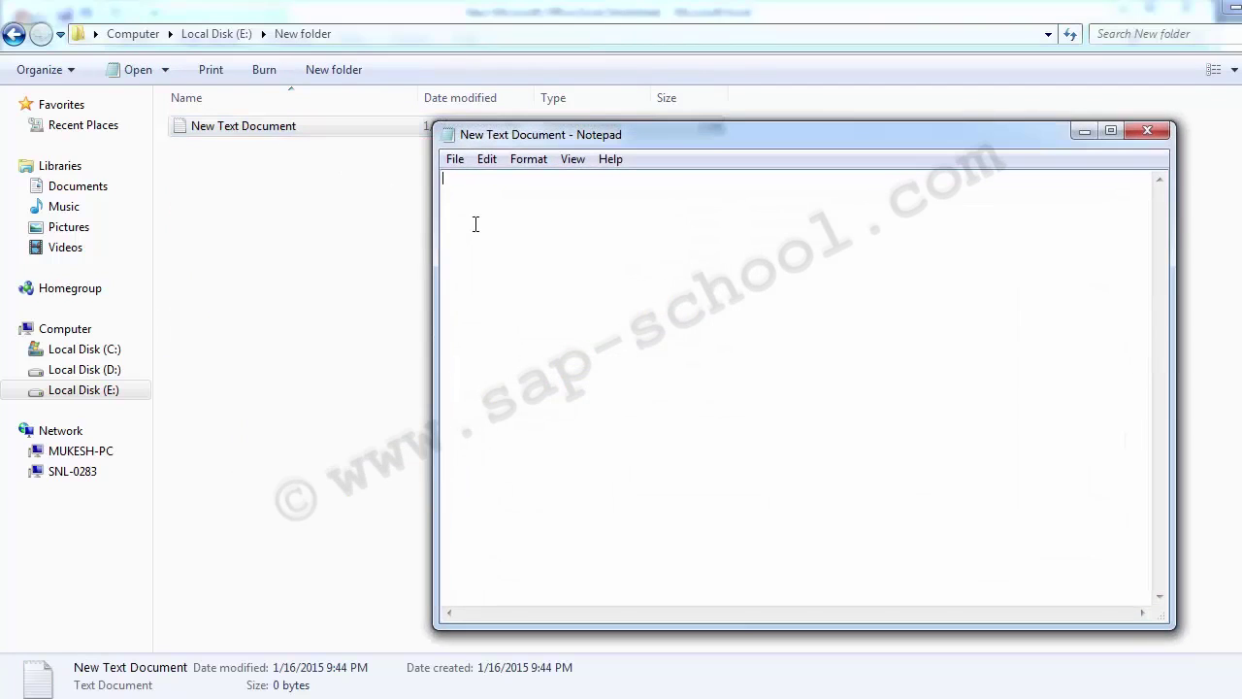
Step: Paste the two copied GL records into the text document, save it and close Notepad
key(ctrl+v)
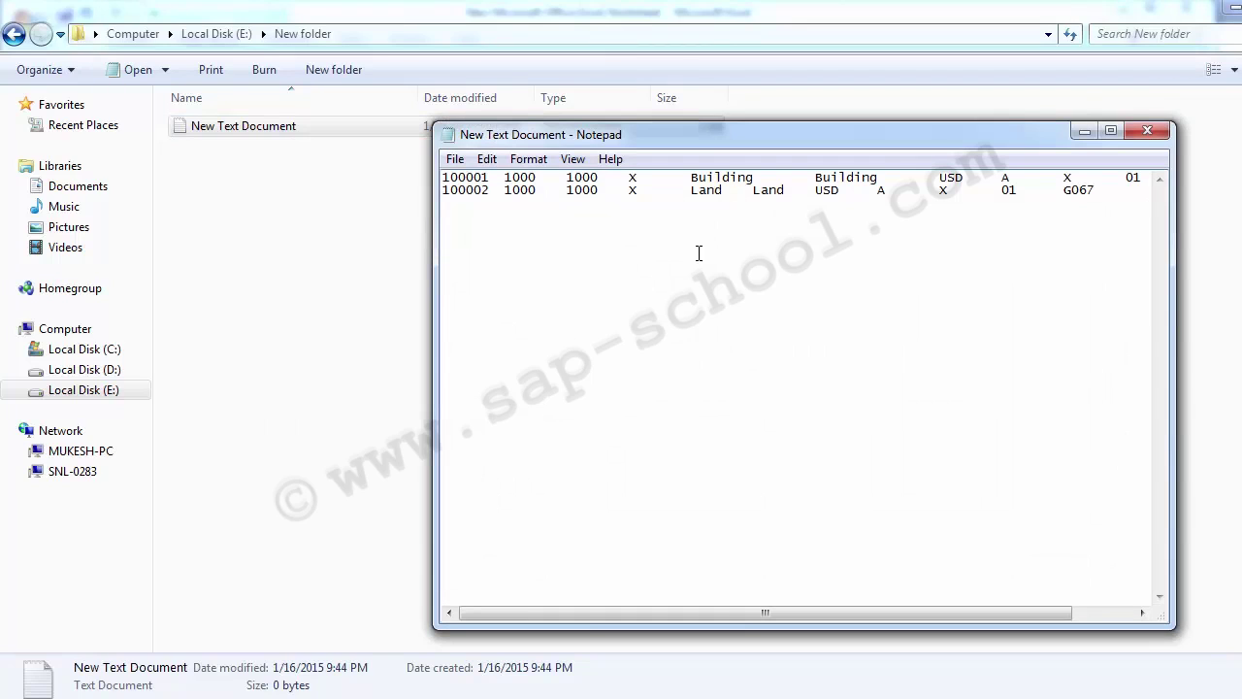
key(ctrl+s)
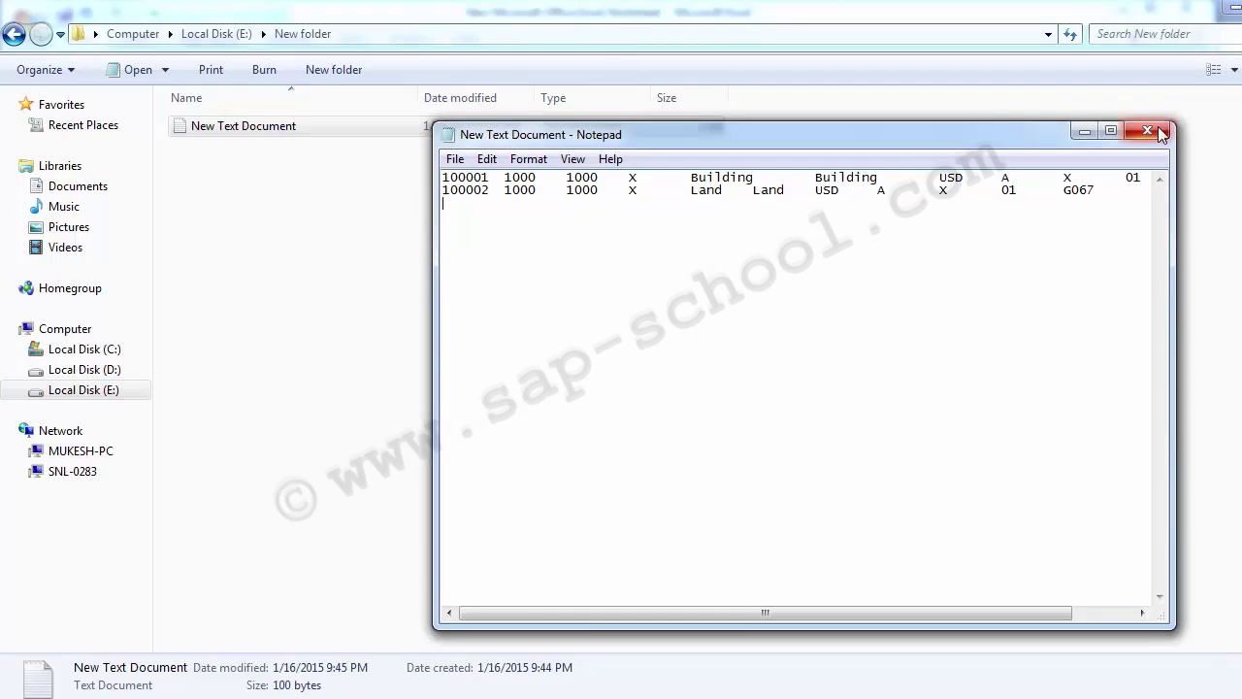
click(1162, 133)
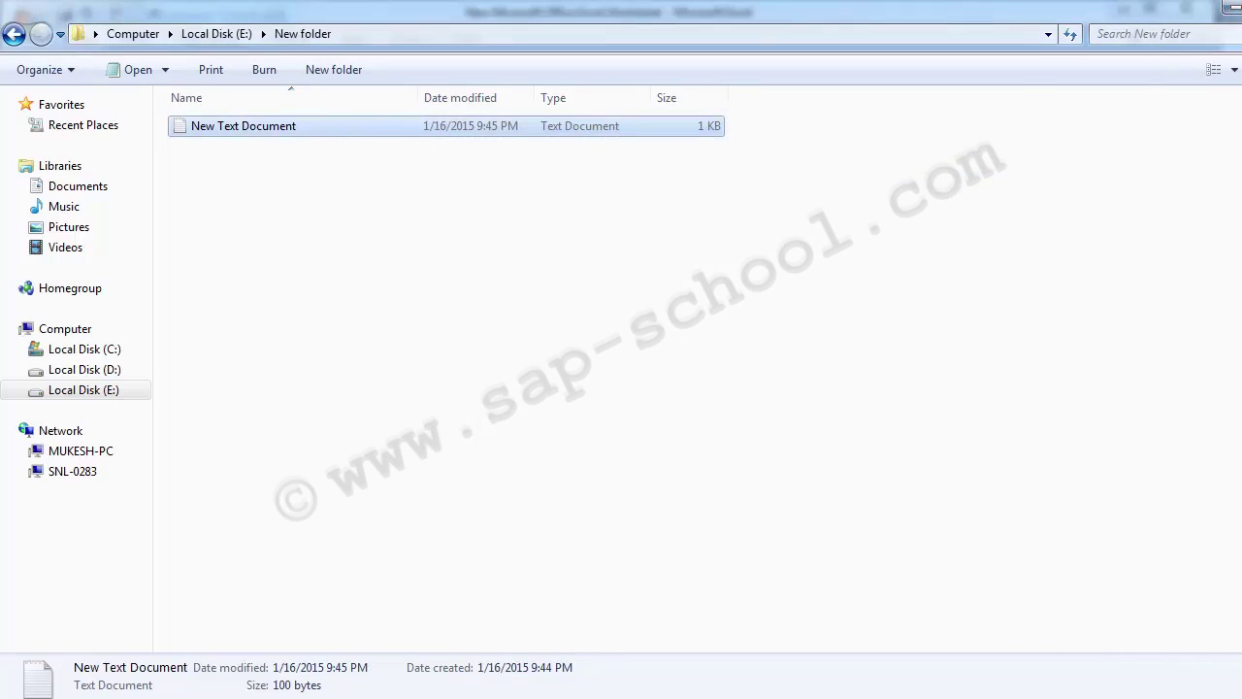
Step: Switch to the SAP LSM Workbench window for Create GL MAster and execute the Specify Files process step
click(472, 698)
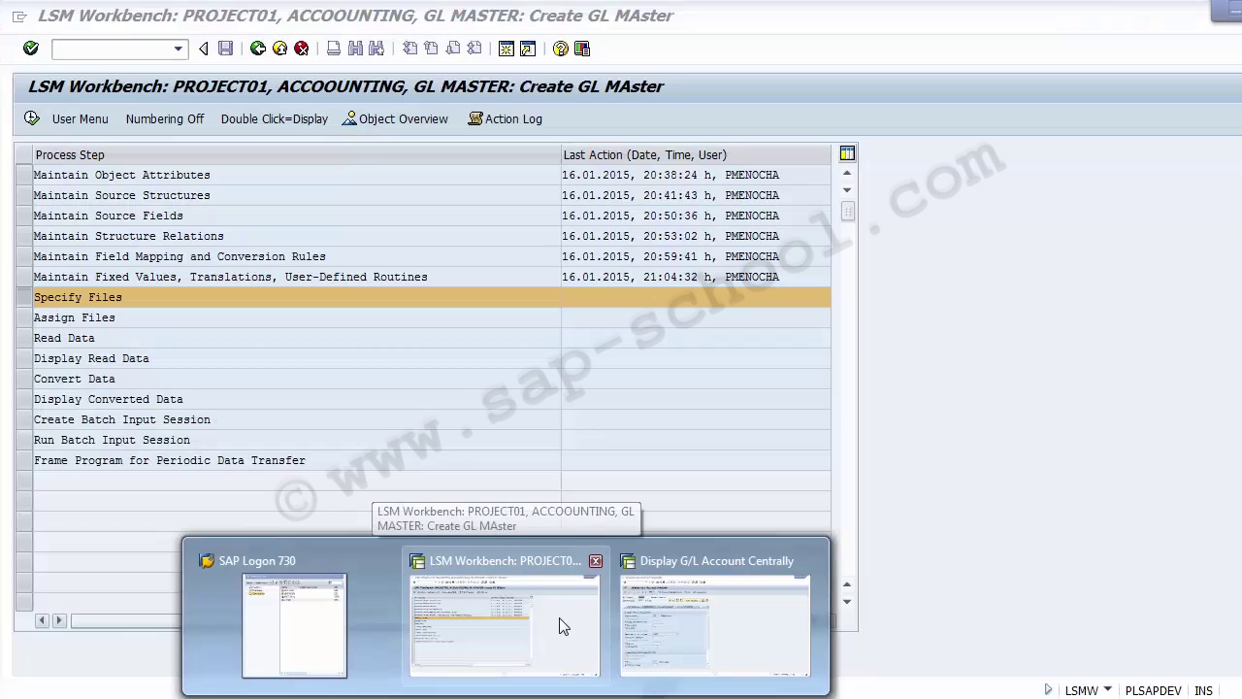
click(559, 617)
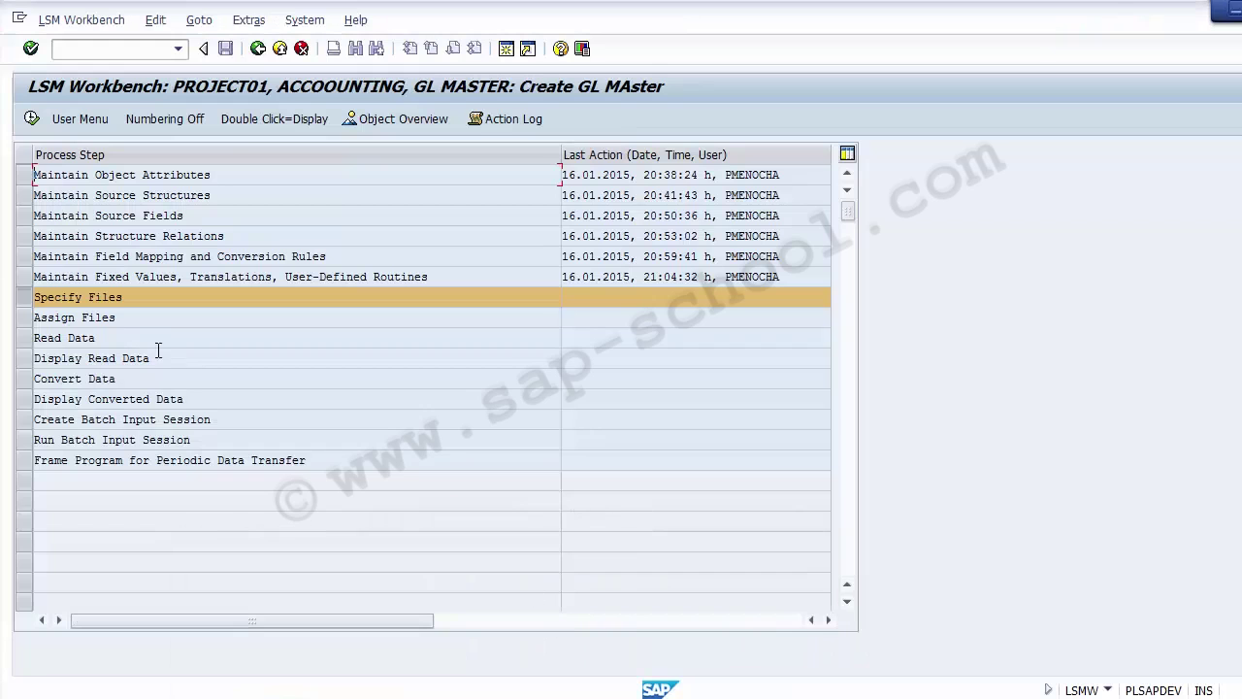
click(27, 301)
click(27, 301)
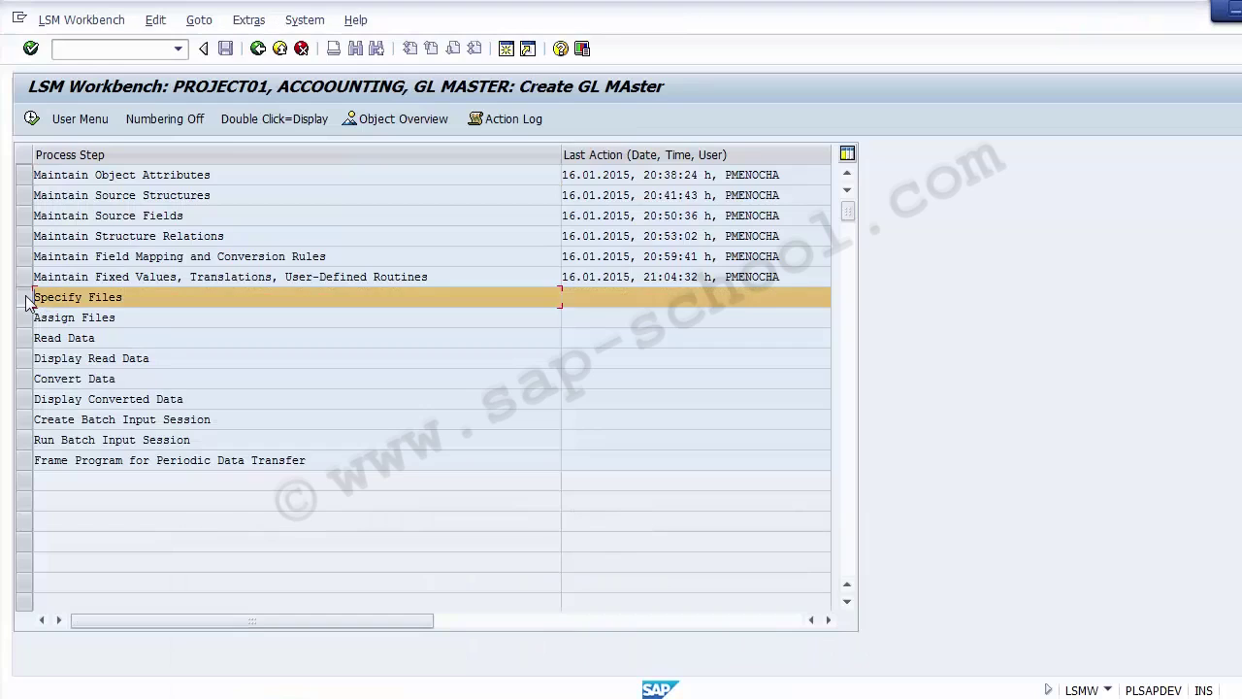
click(32, 119)
click(32, 118)
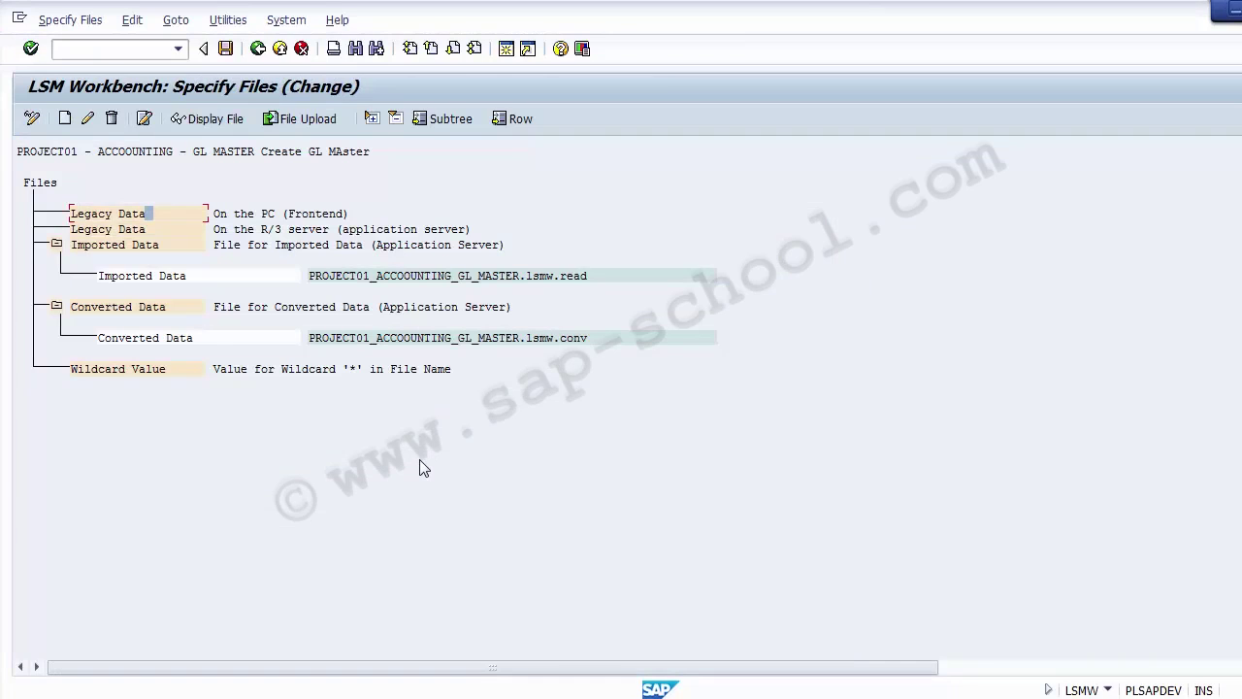
Step: Change Specify Files to display mode, saving the changes, and return it to change mode
click(34, 121)
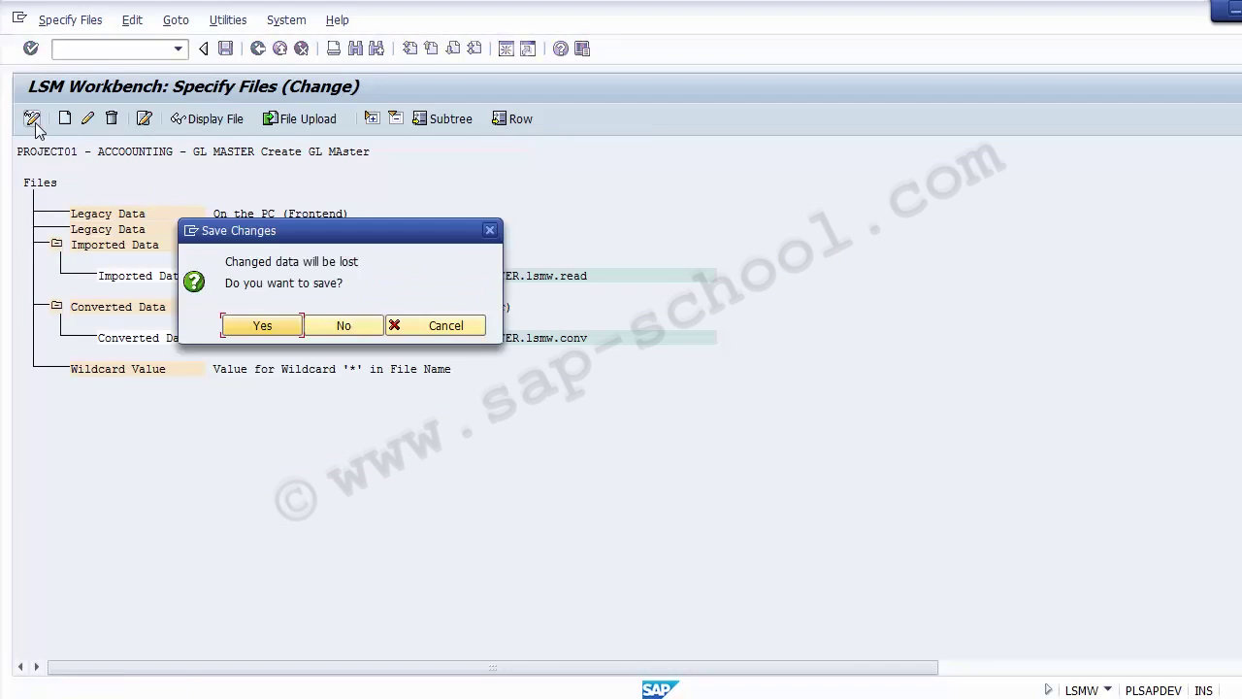
click(274, 330)
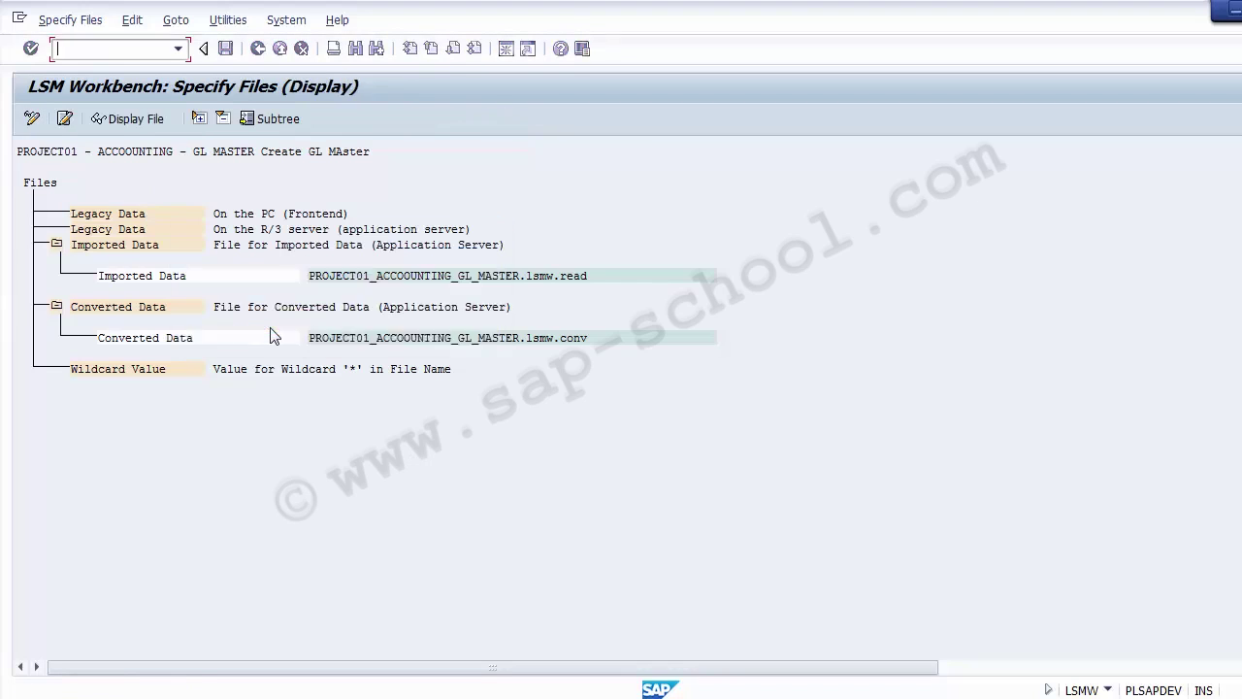
click(32, 120)
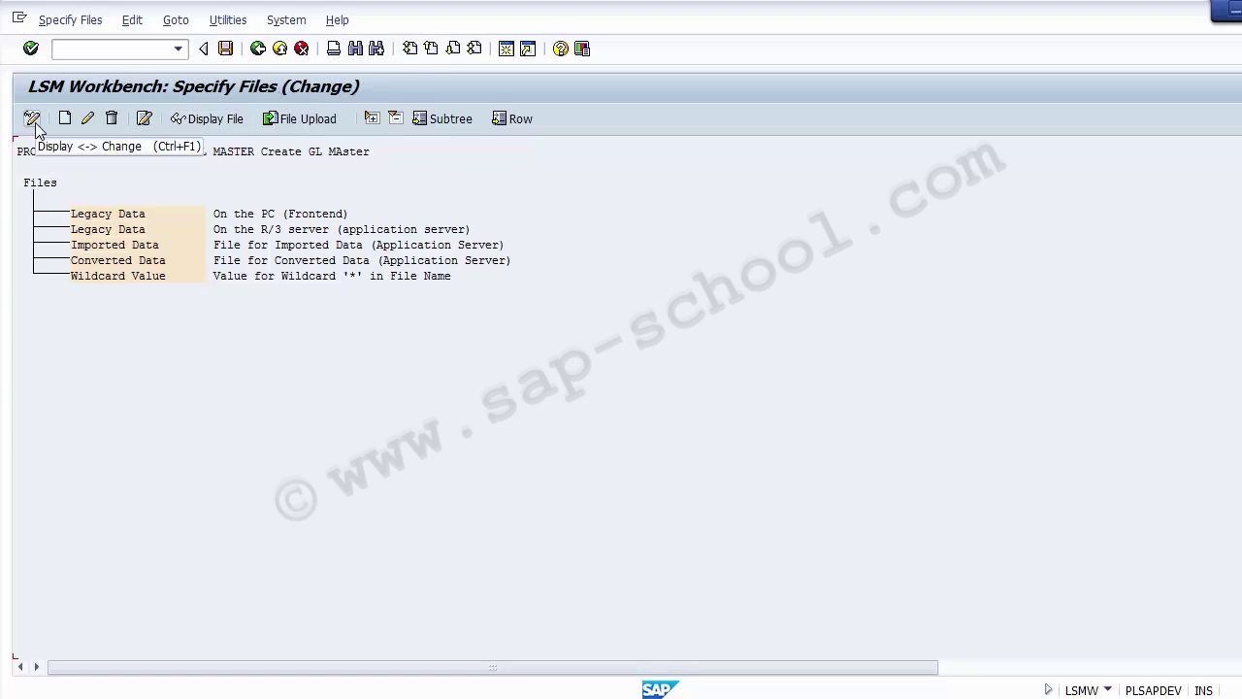
Step: Add a file under Legacy Data on the PC (Frontend), choosing E:\New folder\New Text Document.txt
click(119, 216)
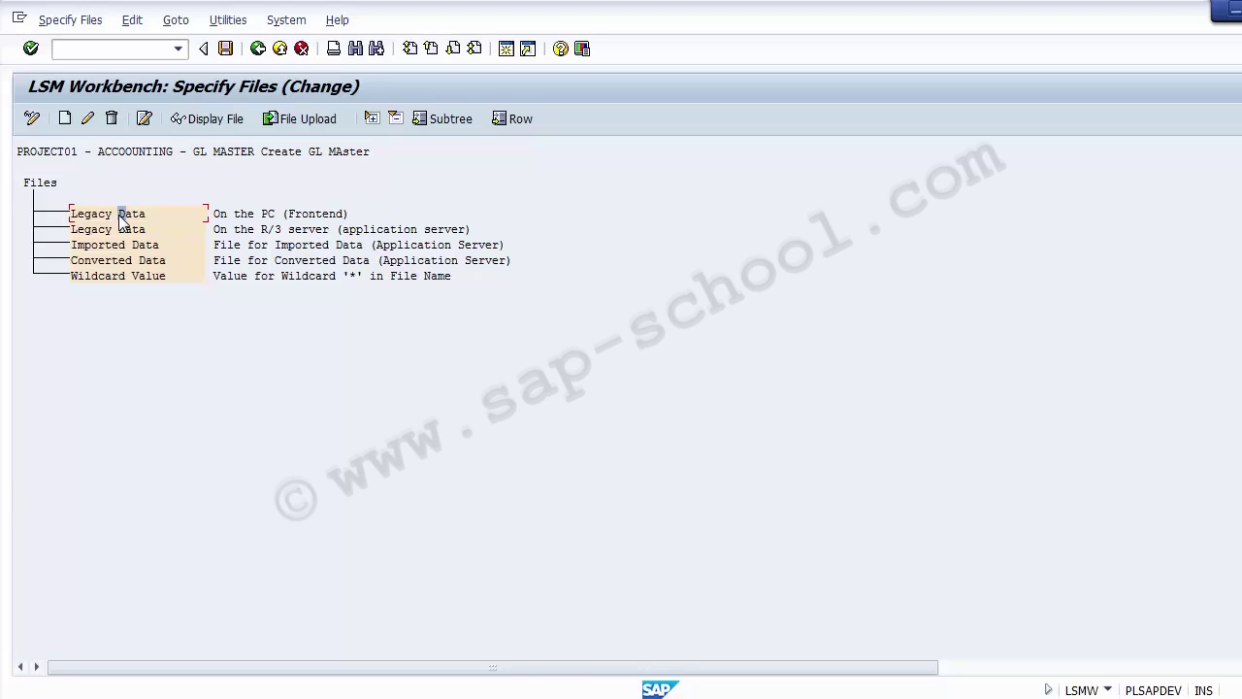
click(276, 214)
click(120, 218)
double_click(131, 215)
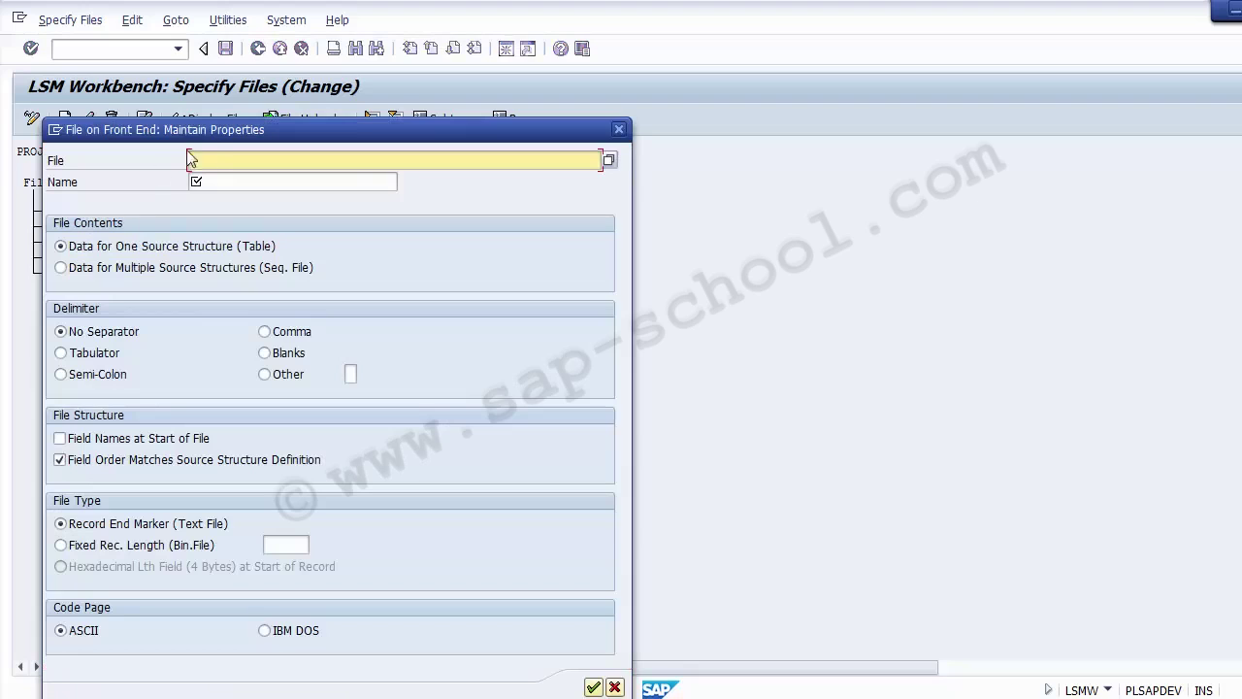
drag(229, 106, 231, 77)
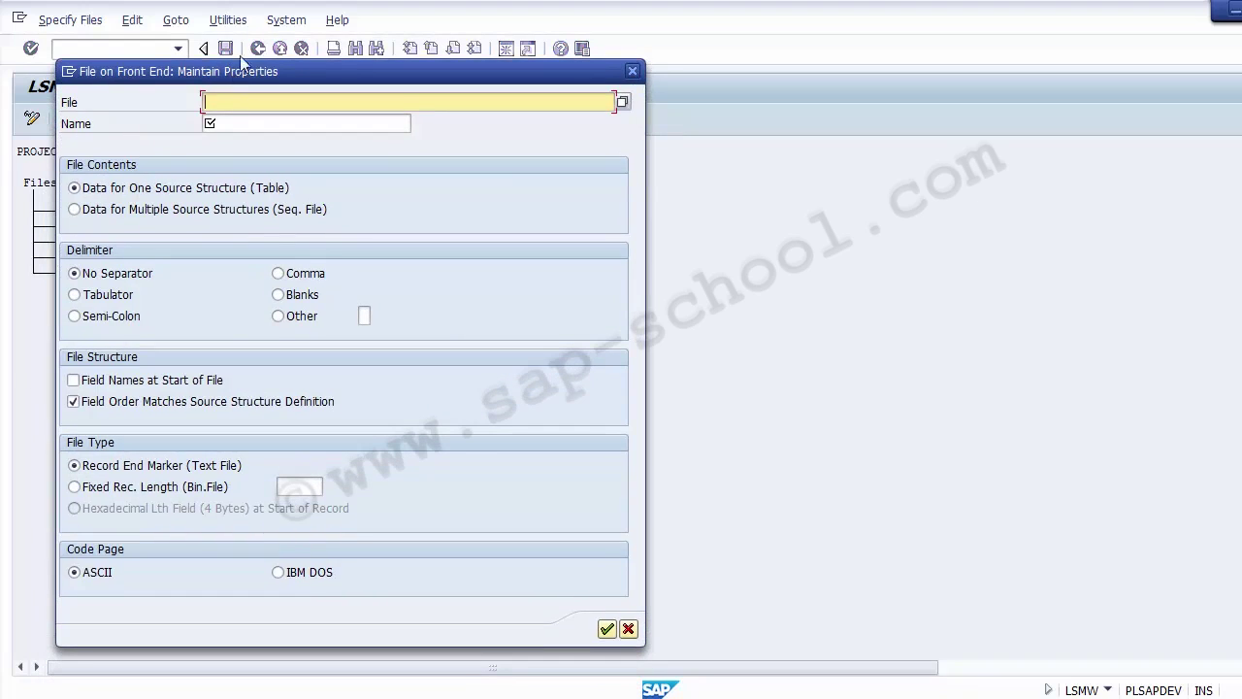
click(623, 102)
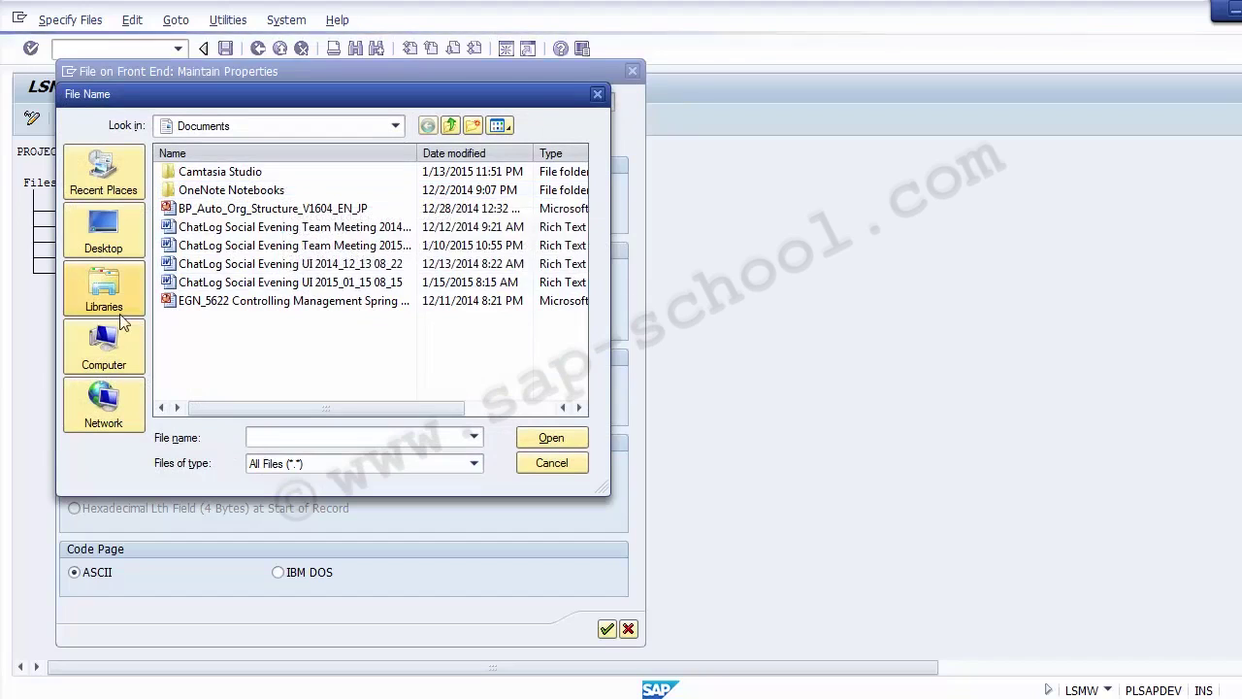
click(107, 342)
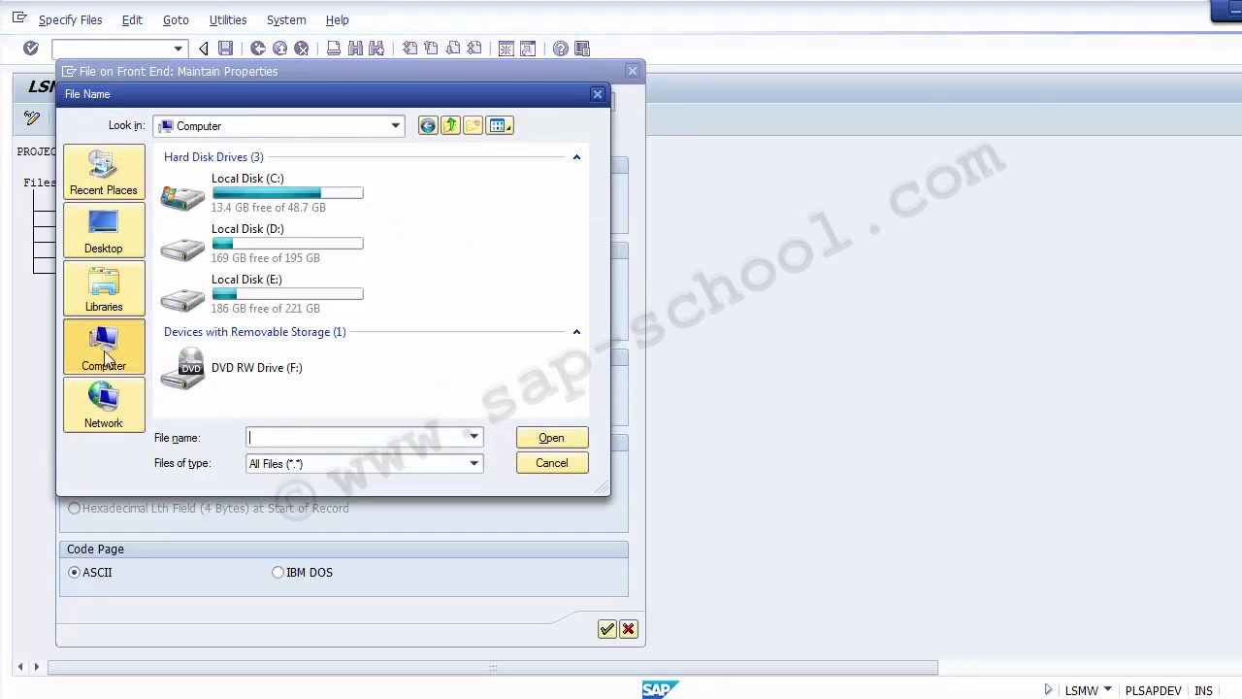
double_click(248, 299)
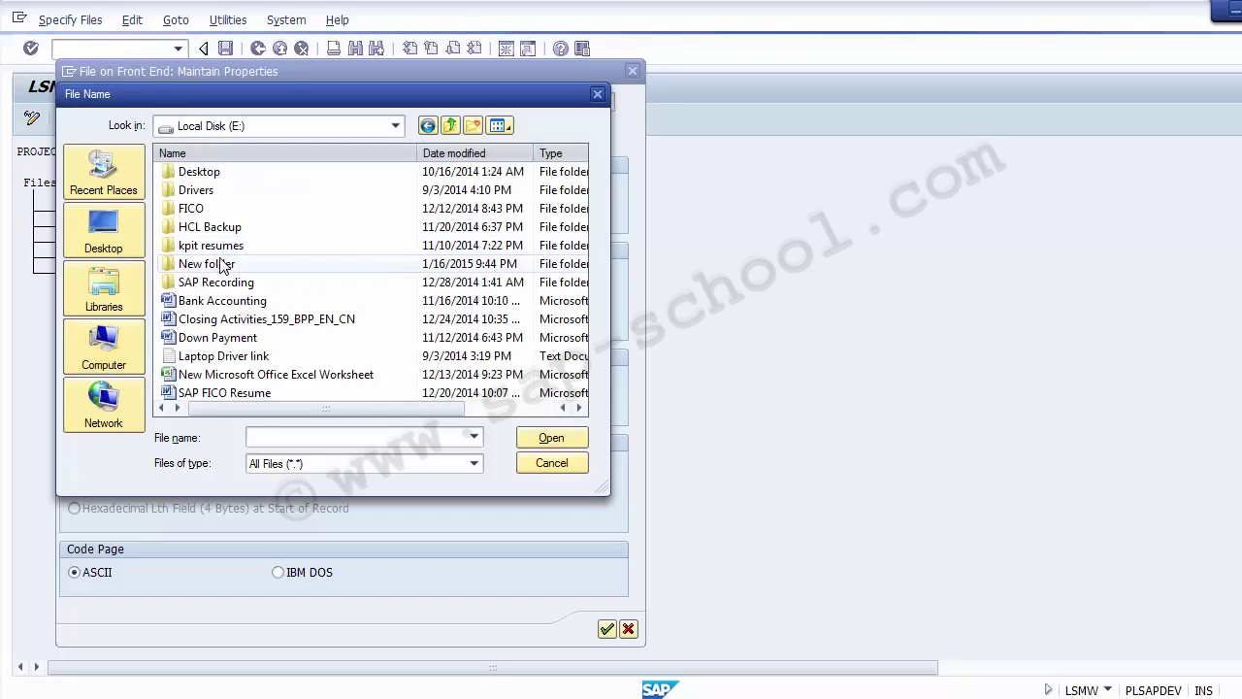
double_click(221, 265)
click(201, 174)
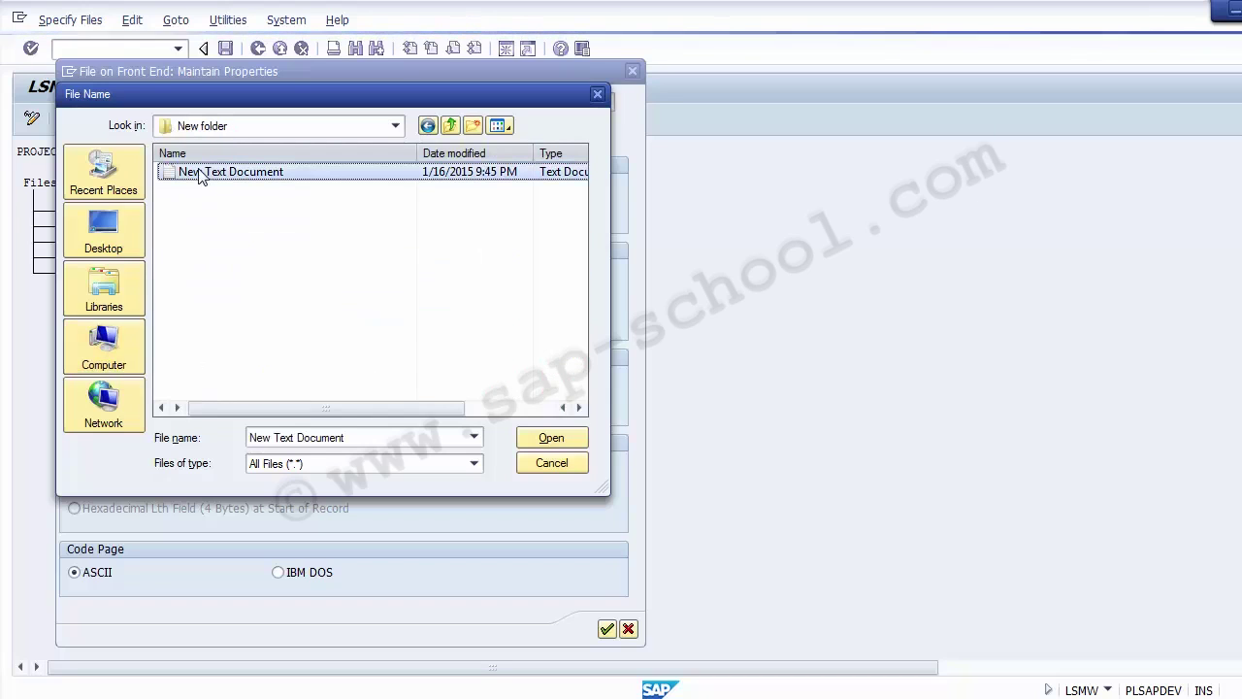
double_click(222, 178)
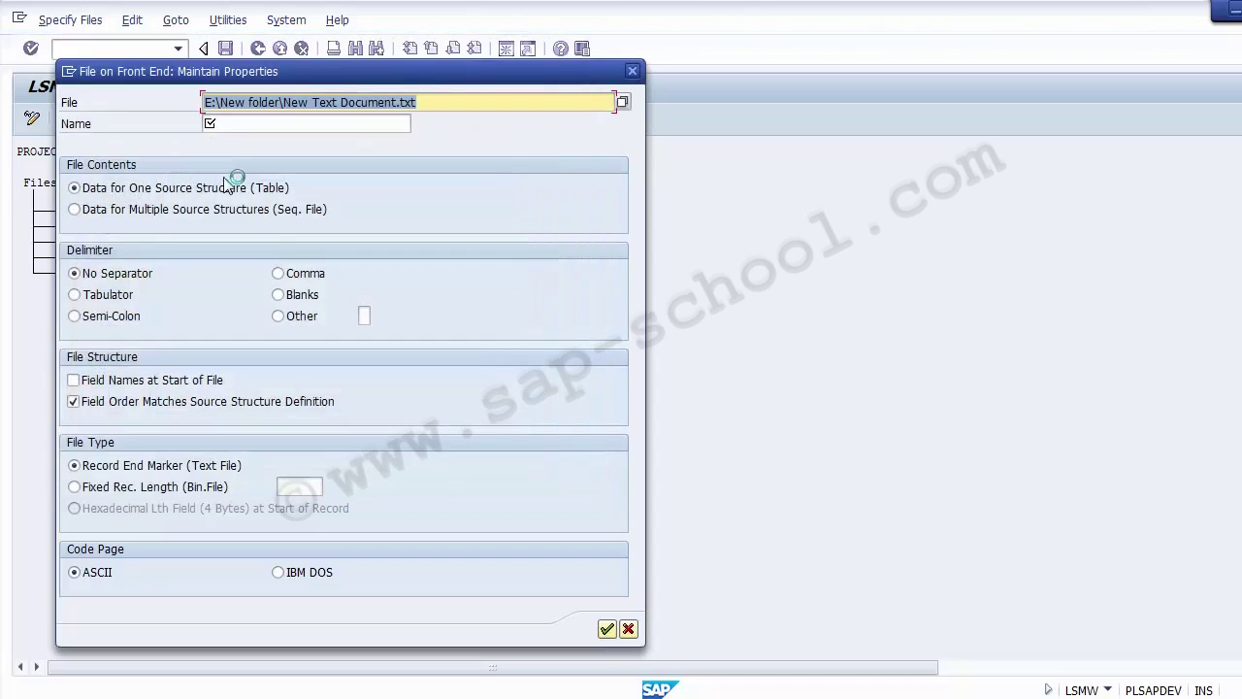
Step: Name the legacy file GL MAster Upload, set its delimiter to Tabulator, and confirm the file properties
click(289, 123)
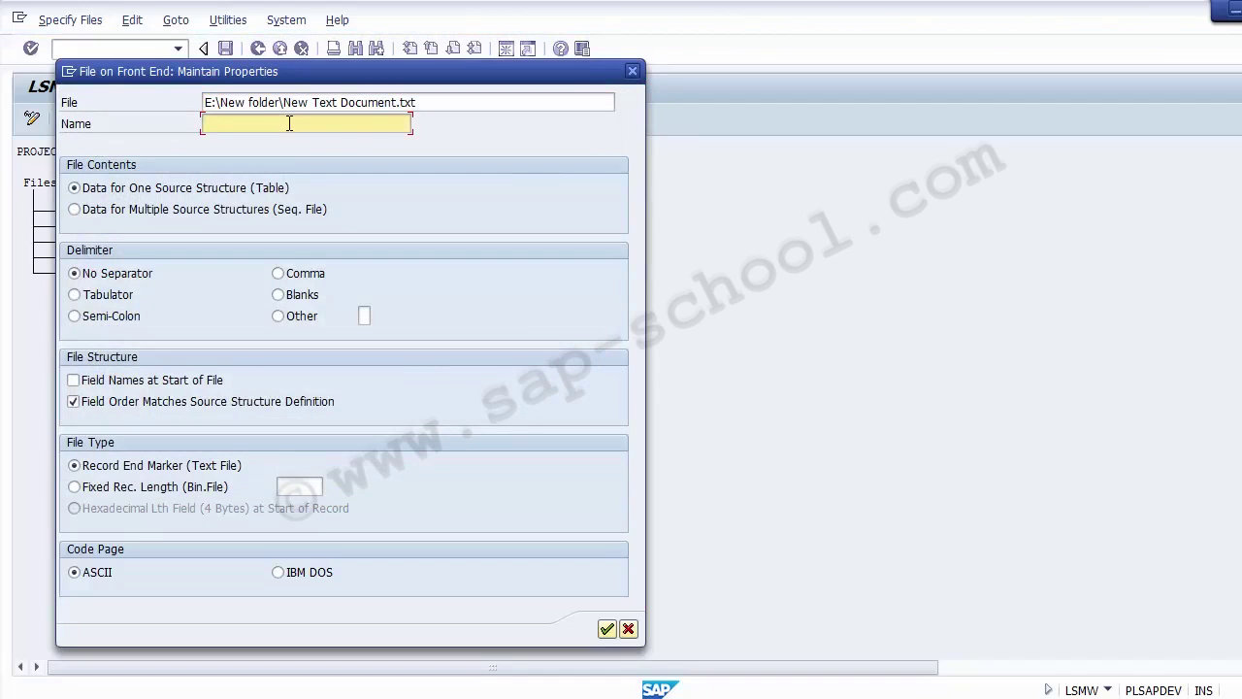
text(GL MAster Upload)
click(74, 295)
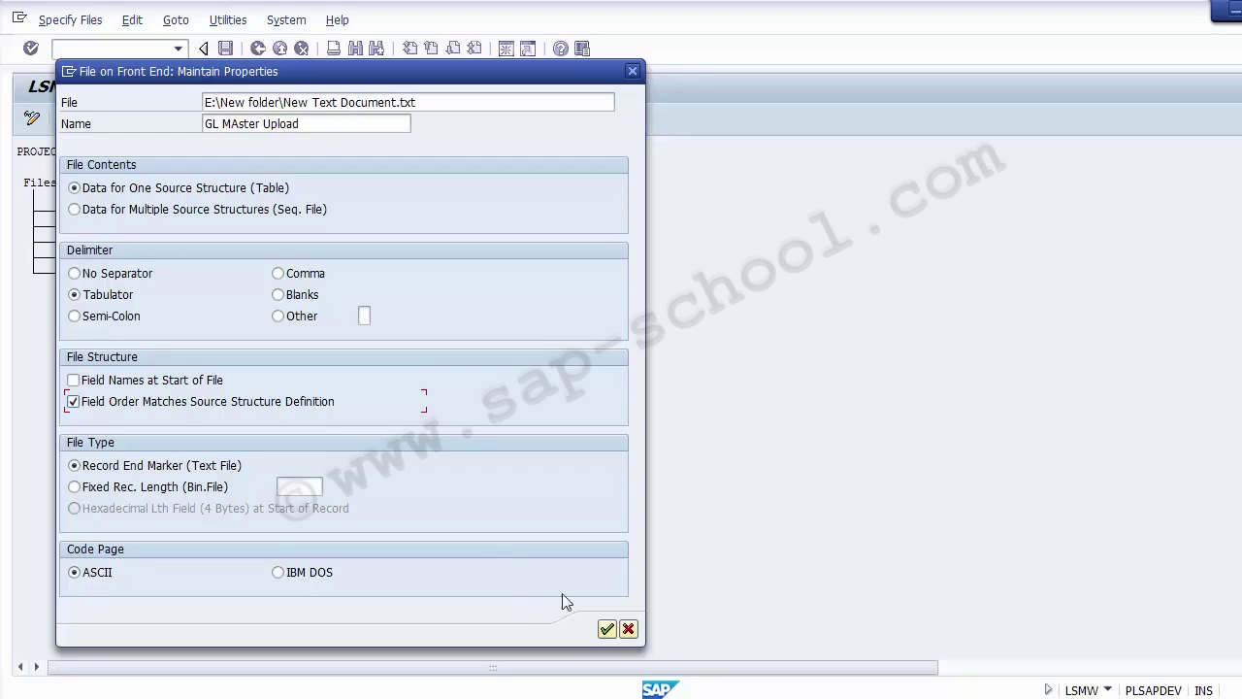
click(607, 630)
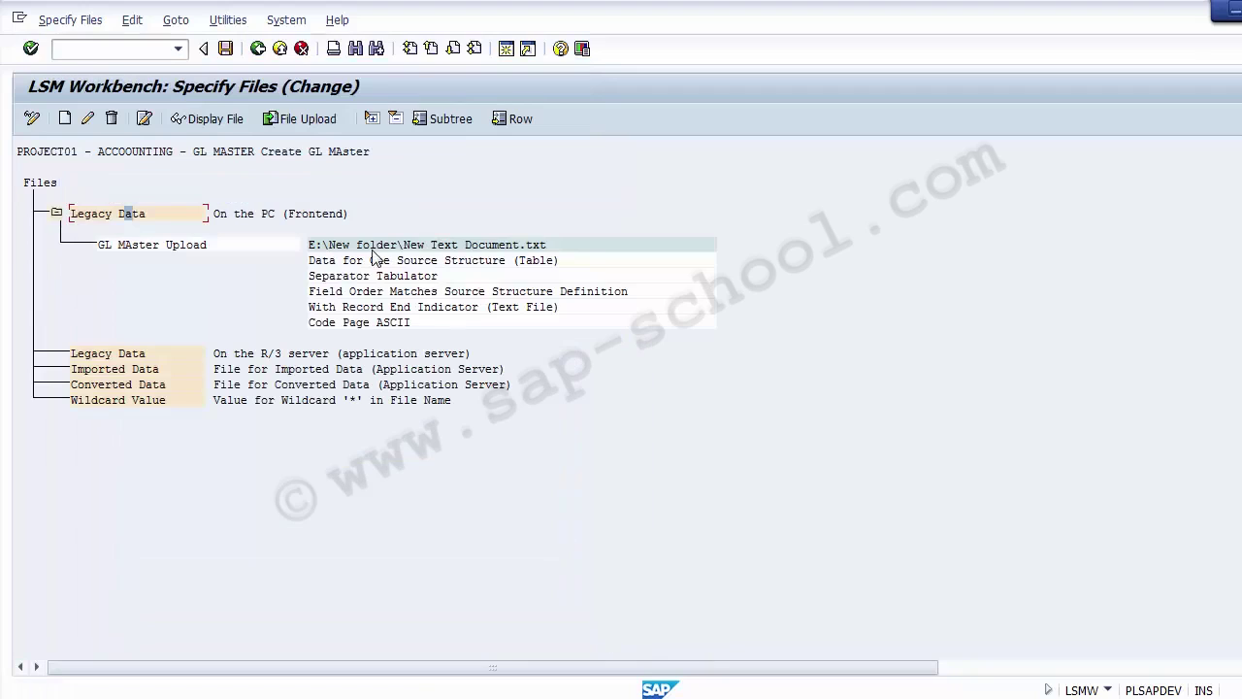
Step: Save the legacy file specification for GL MAster Upload and return to the process step list
click(208, 246)
click(423, 246)
click(226, 48)
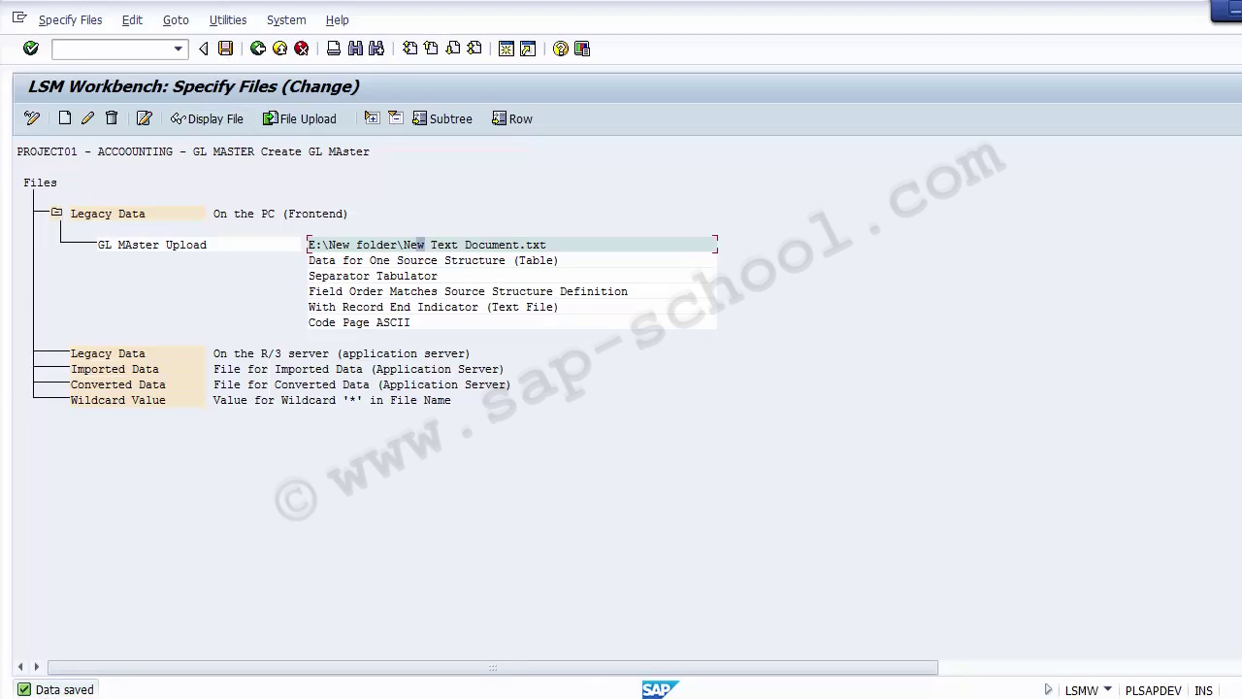
click(258, 48)
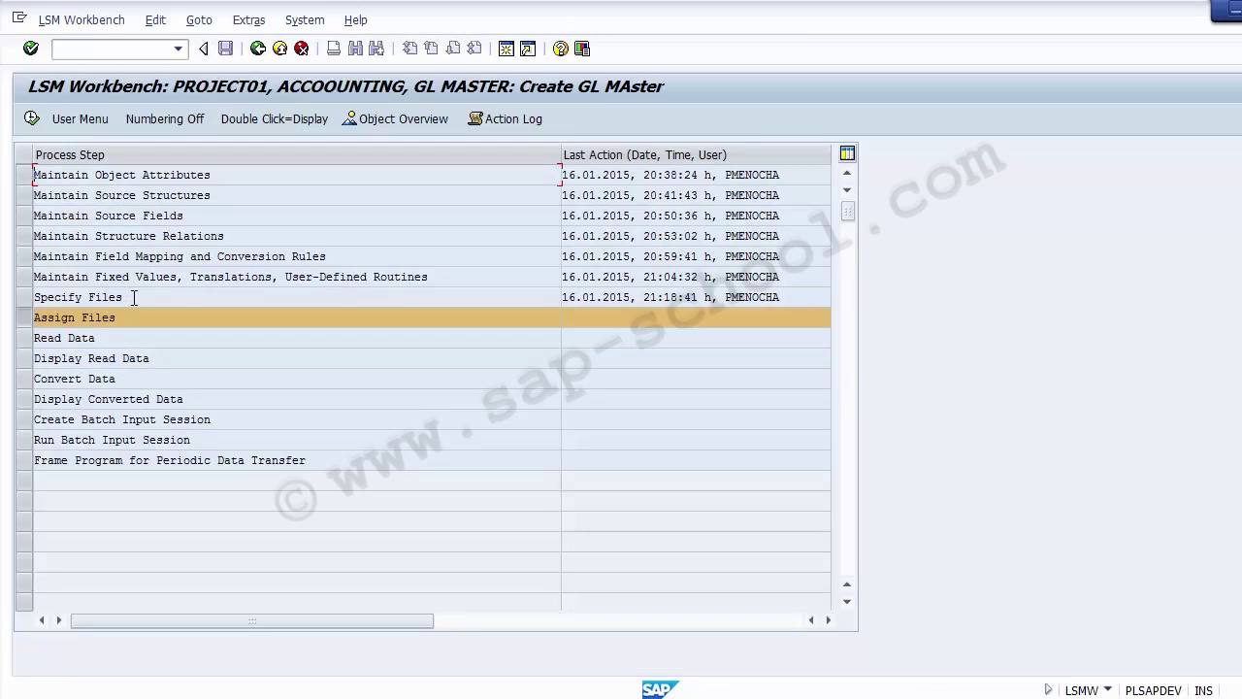
Step: Execute the Assign Files step in change mode, save GL MAster Upload's assignment to ZGLMASTER, and return to the process steps
drag(134, 297, 32, 300)
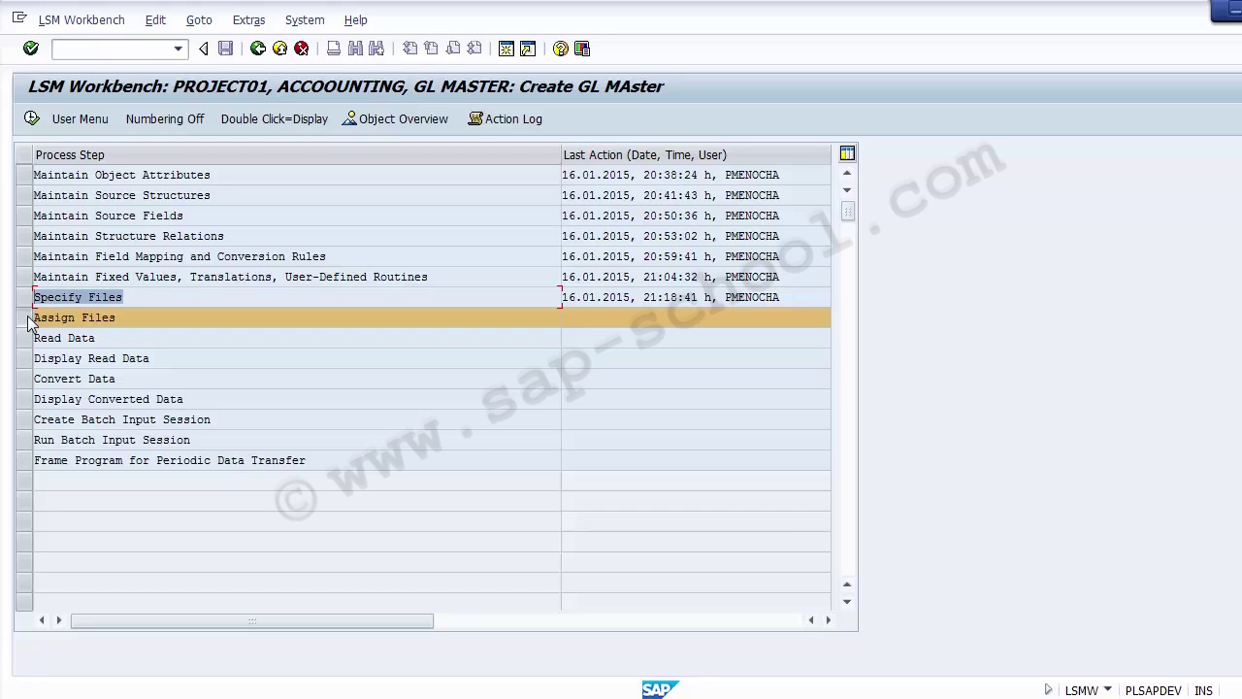
drag(134, 317, 26, 328)
click(25, 321)
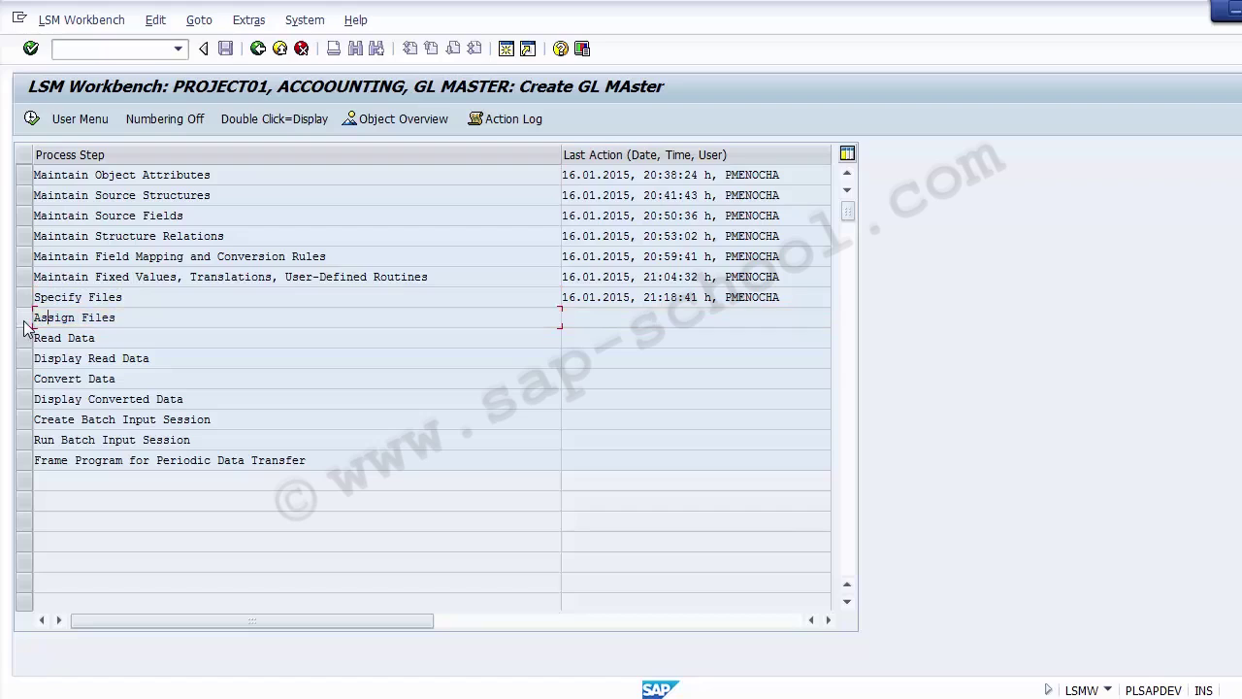
click(24, 321)
click(32, 118)
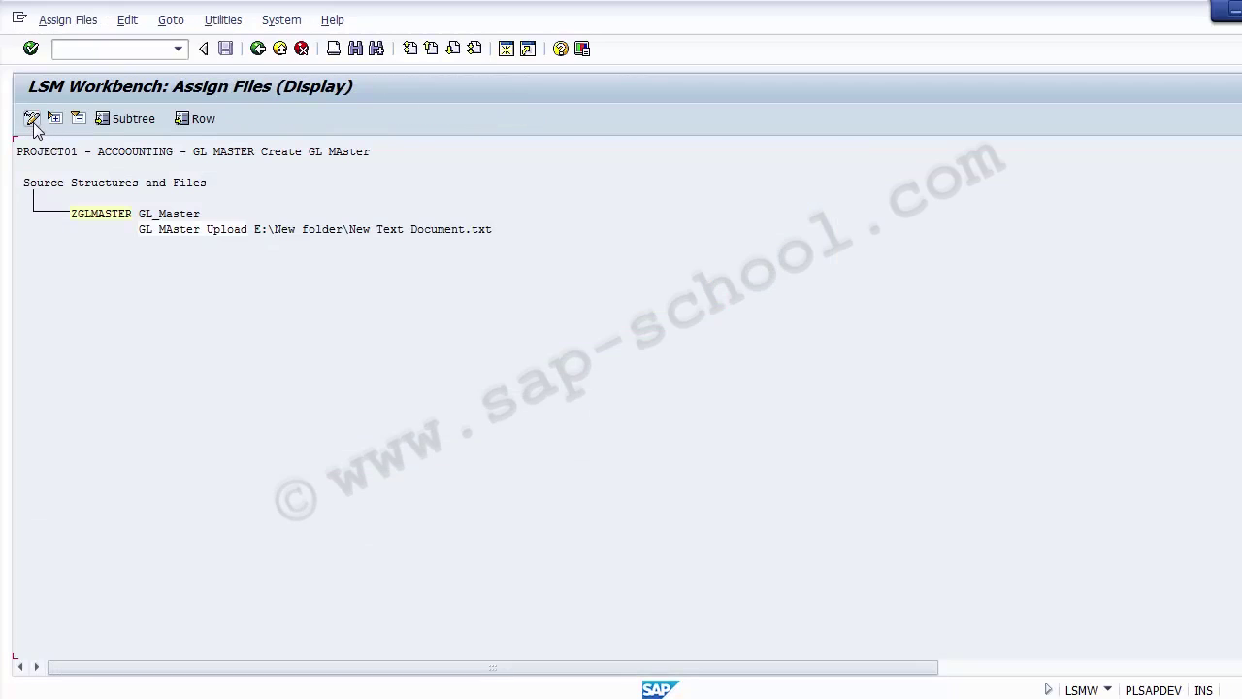
click(31, 118)
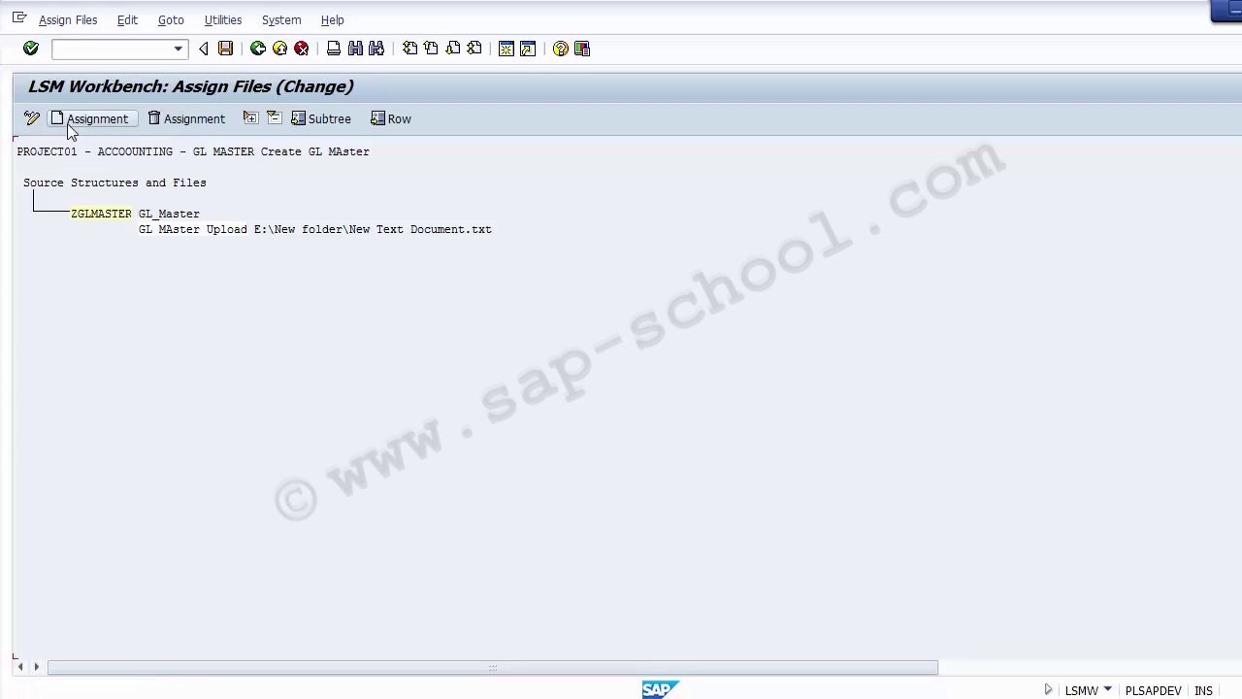
click(226, 50)
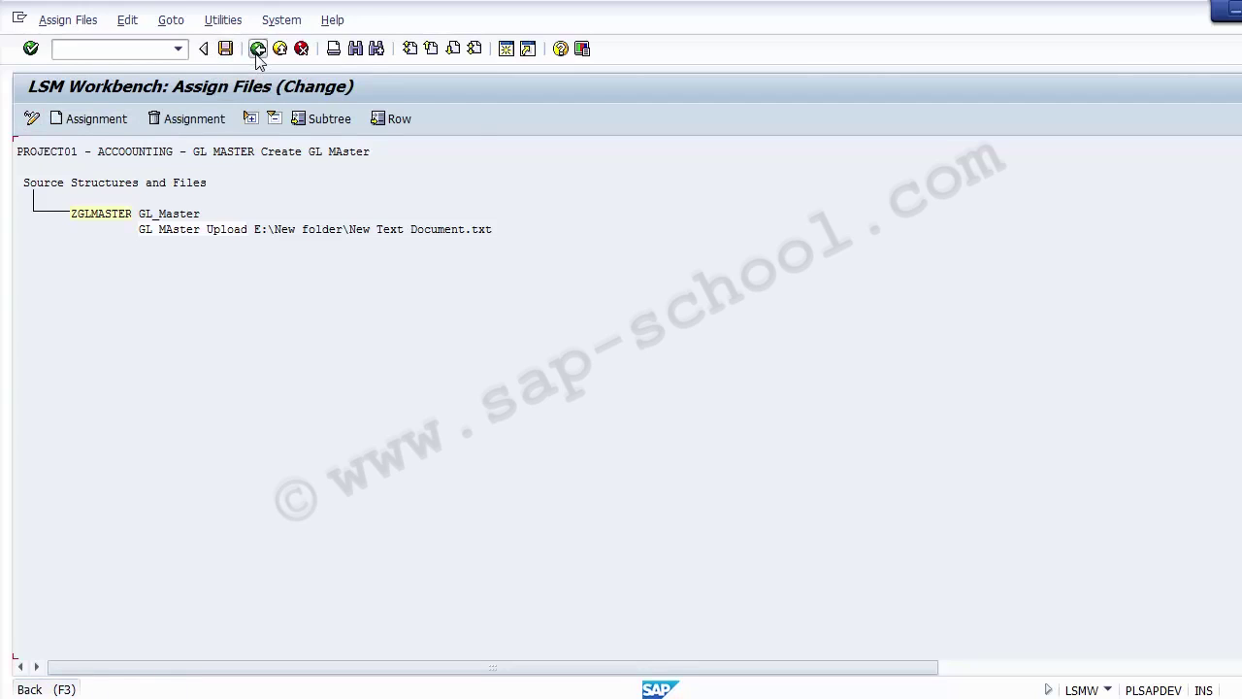
click(257, 53)
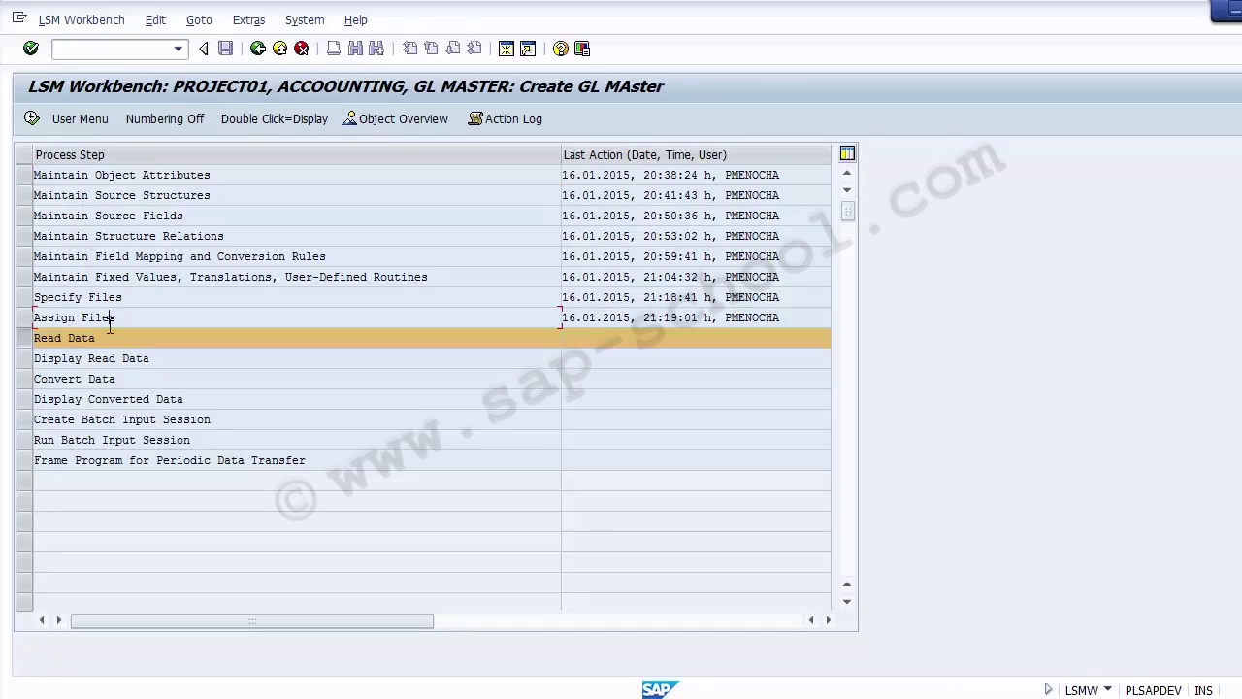
Step: Reopen Assign Files to review the file assigned to source structure ZGLMASTER, and return to the process step list
click(28, 318)
click(32, 118)
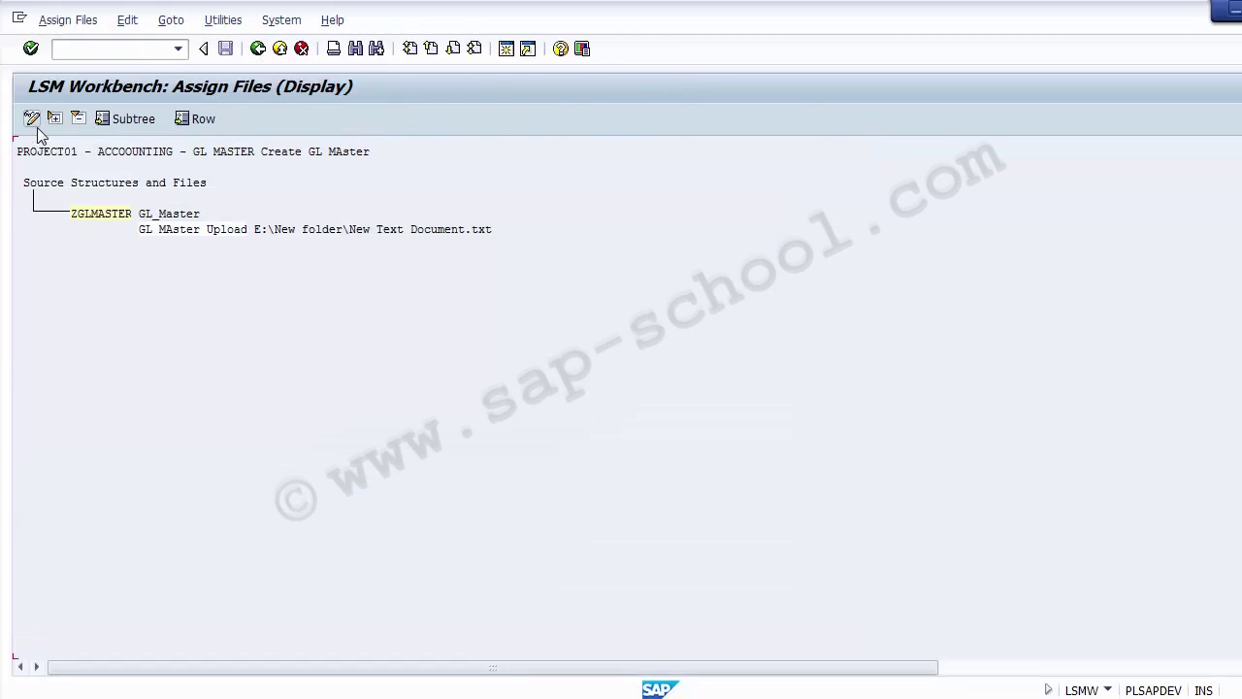
click(46, 183)
click(87, 184)
click(95, 214)
click(203, 230)
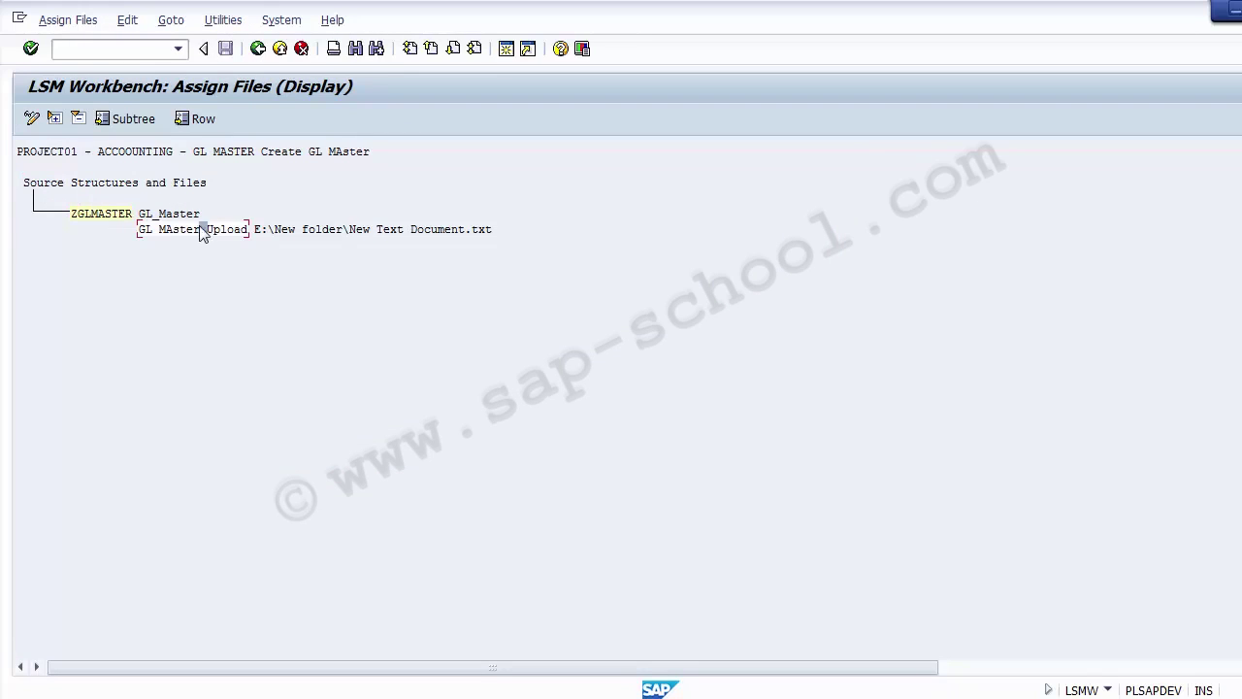
click(77, 184)
click(258, 50)
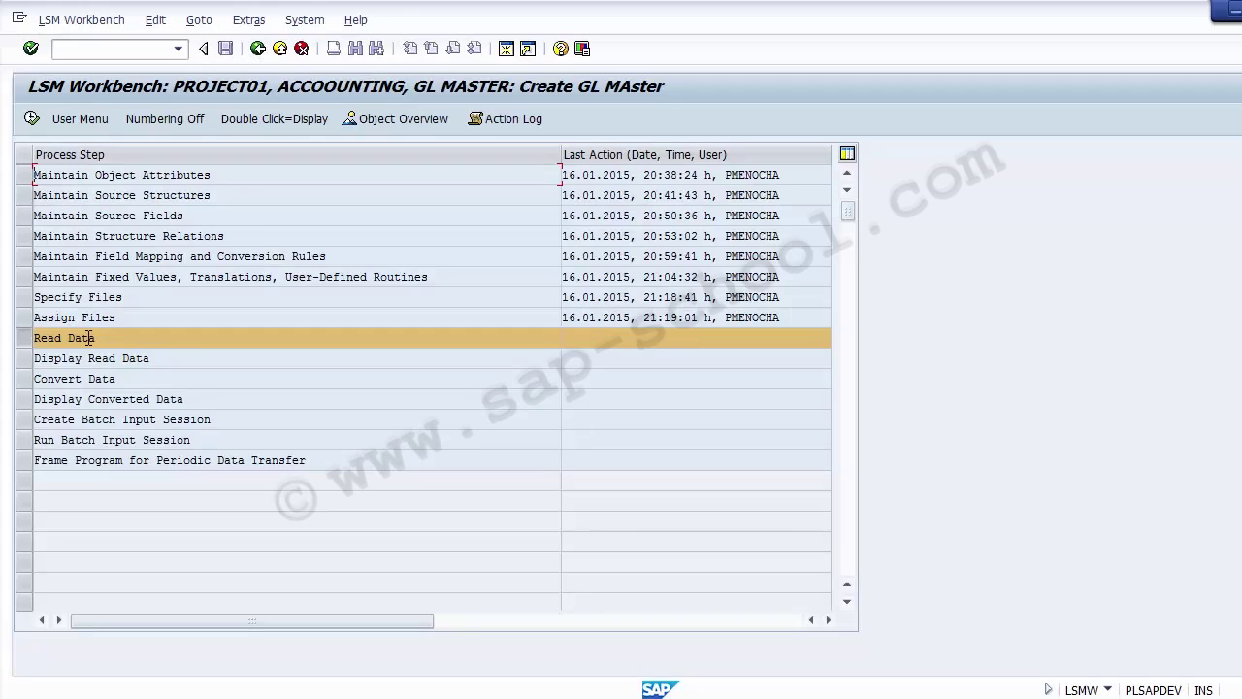
Step: Execute Read Data for all transactions, allowing access to the legacy text file and remembering the decision
click(31, 118)
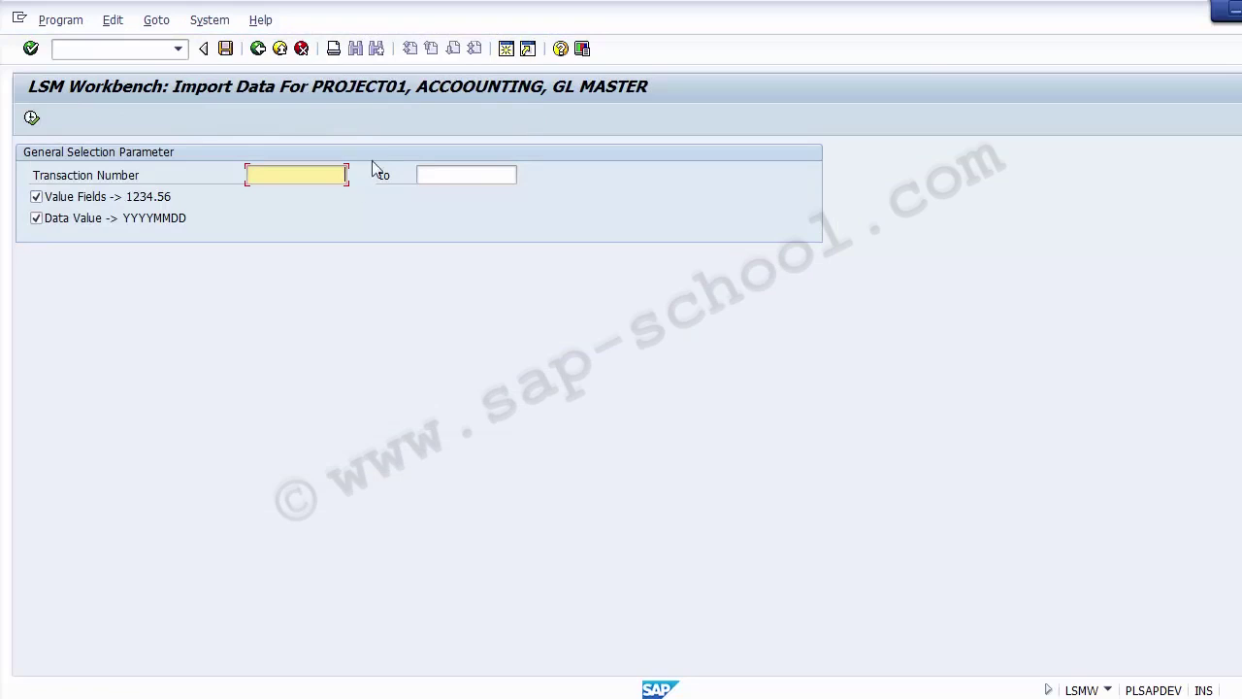
click(32, 118)
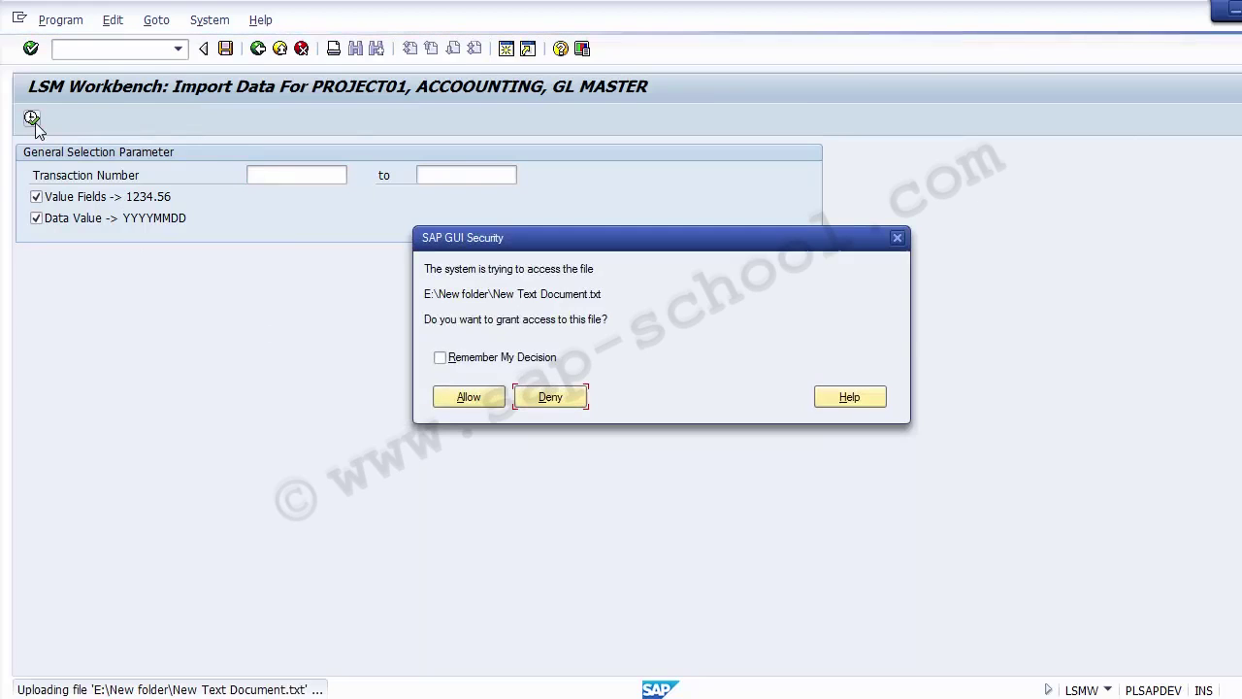
click(444, 357)
click(470, 397)
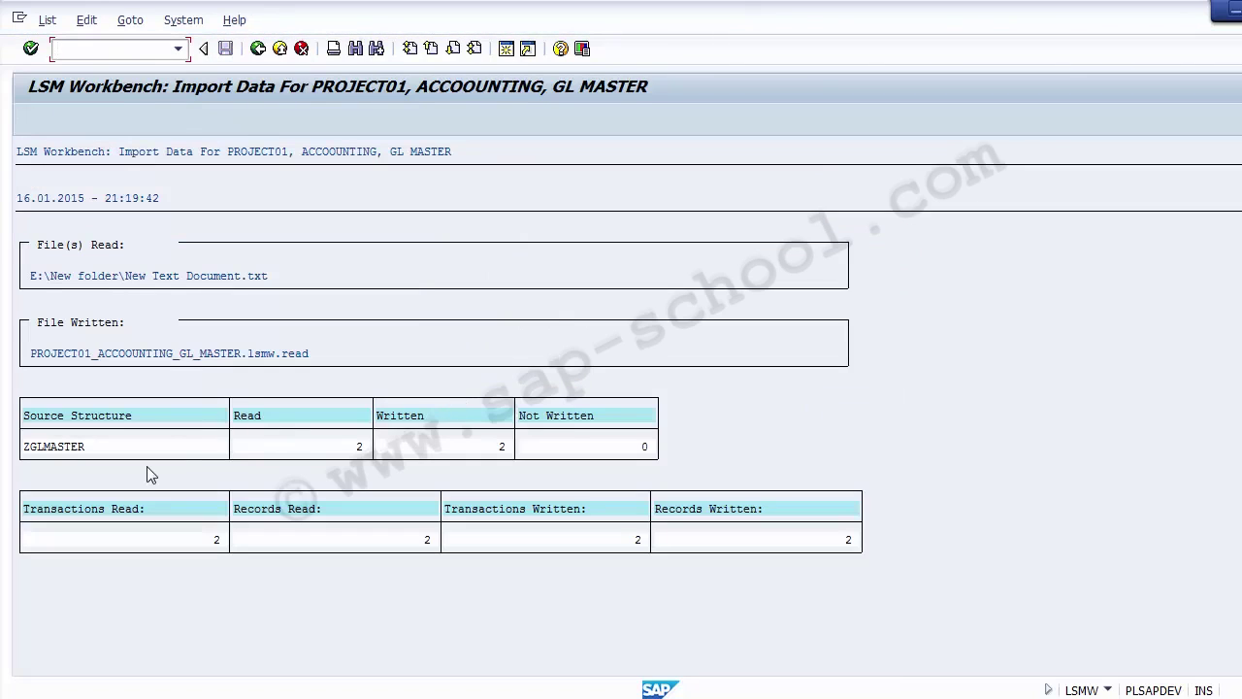
Step: Examine the read, written and not written record counts for ZGLMASTER in the import report
click(338, 447)
click(415, 446)
click(576, 449)
click(448, 448)
Step: Switch to the Excel worksheet and check the GL source records in rows 5 and 6 of Sheet4
click(648, 698)
click(111, 270)
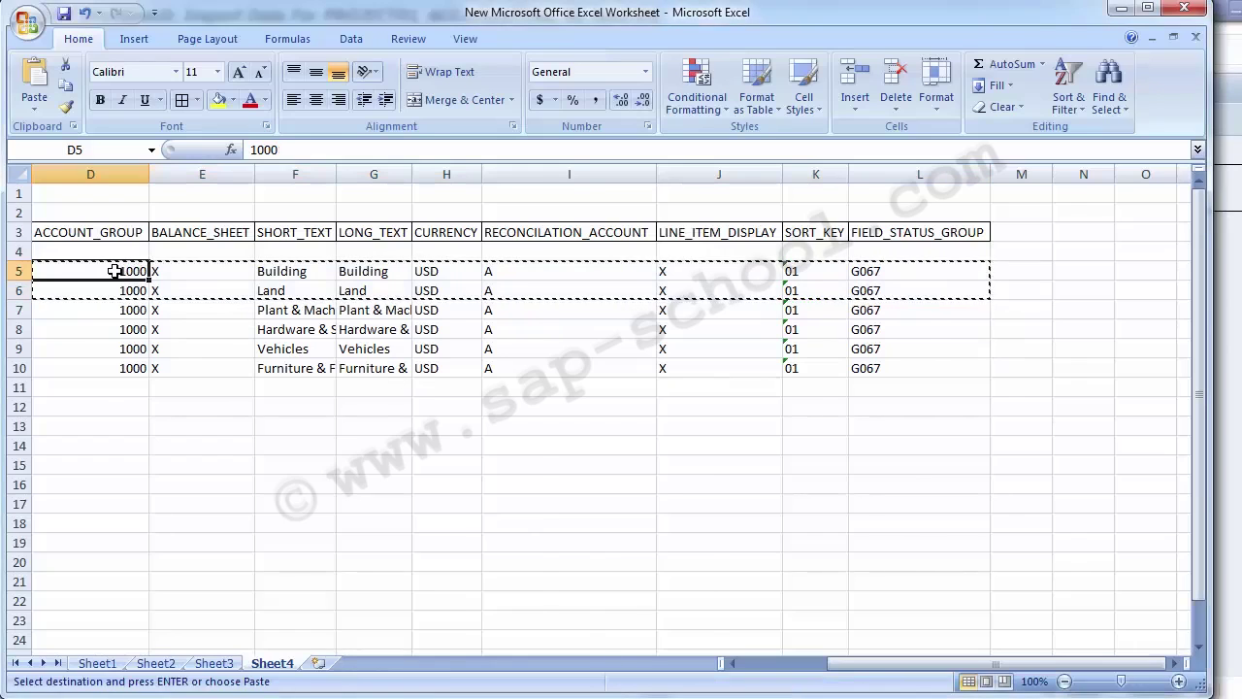
key(Left)
key(Left)
key(Left)
click(114, 271)
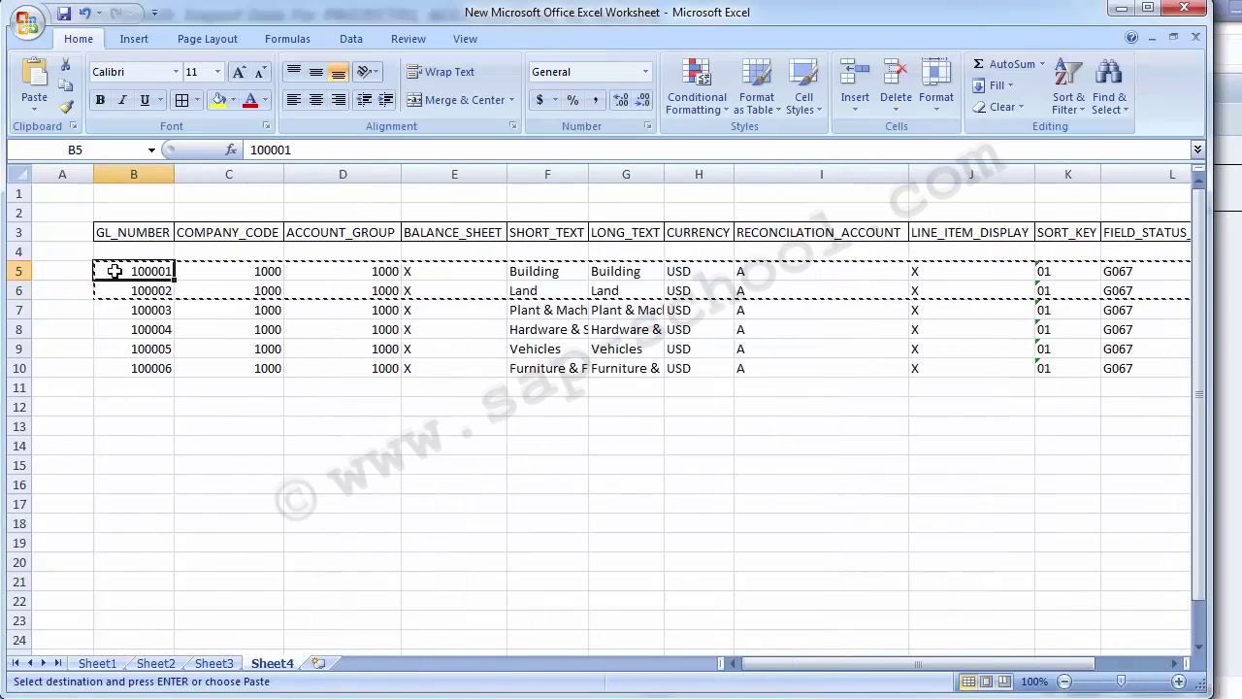
key(shift+Down)
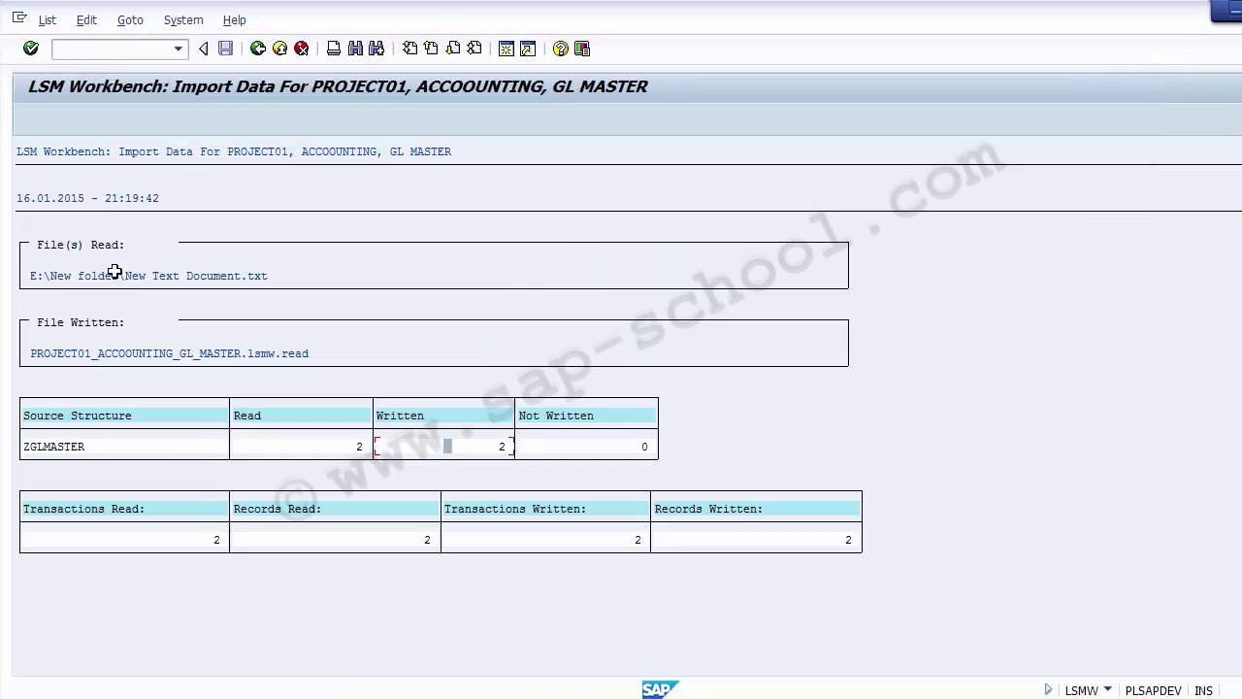
Step: Recheck ZGLMASTER's read and written counts in the import report and return to the LSMW process step list
click(359, 448)
click(502, 447)
click(258, 51)
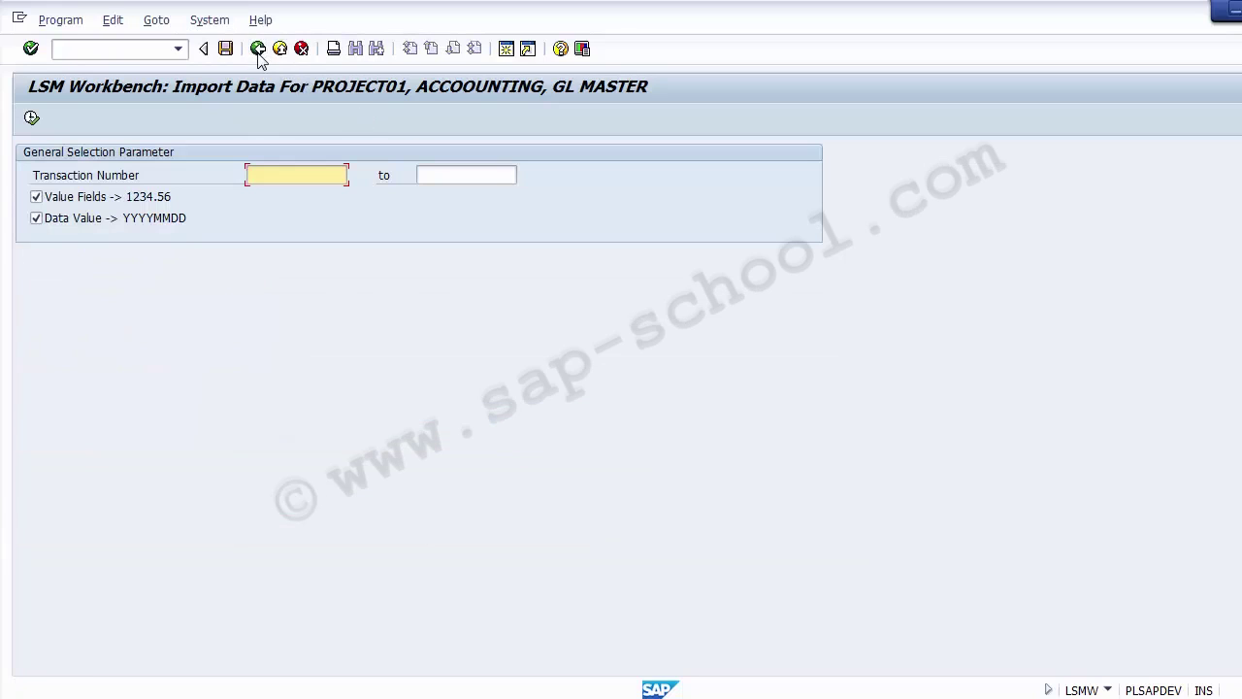
click(259, 50)
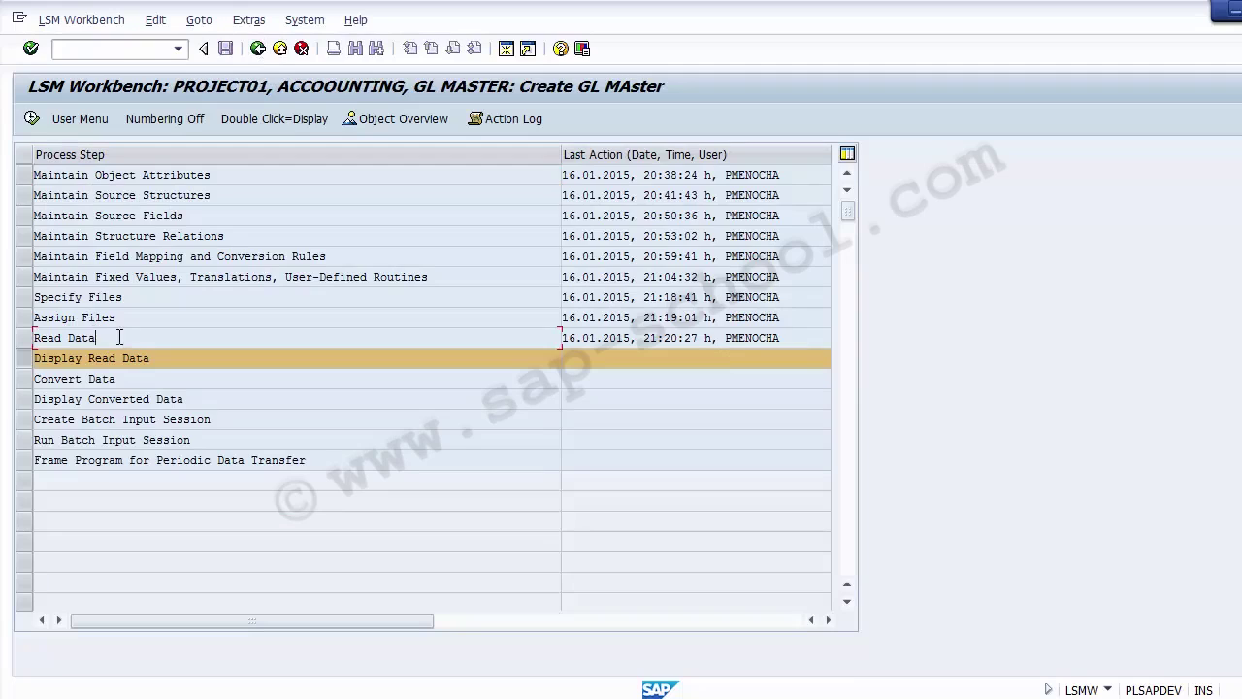
Step: Execute Display Read Data with the default line range and open the field contents of the Building record
drag(97, 338, 34, 337)
drag(152, 358, 26, 360)
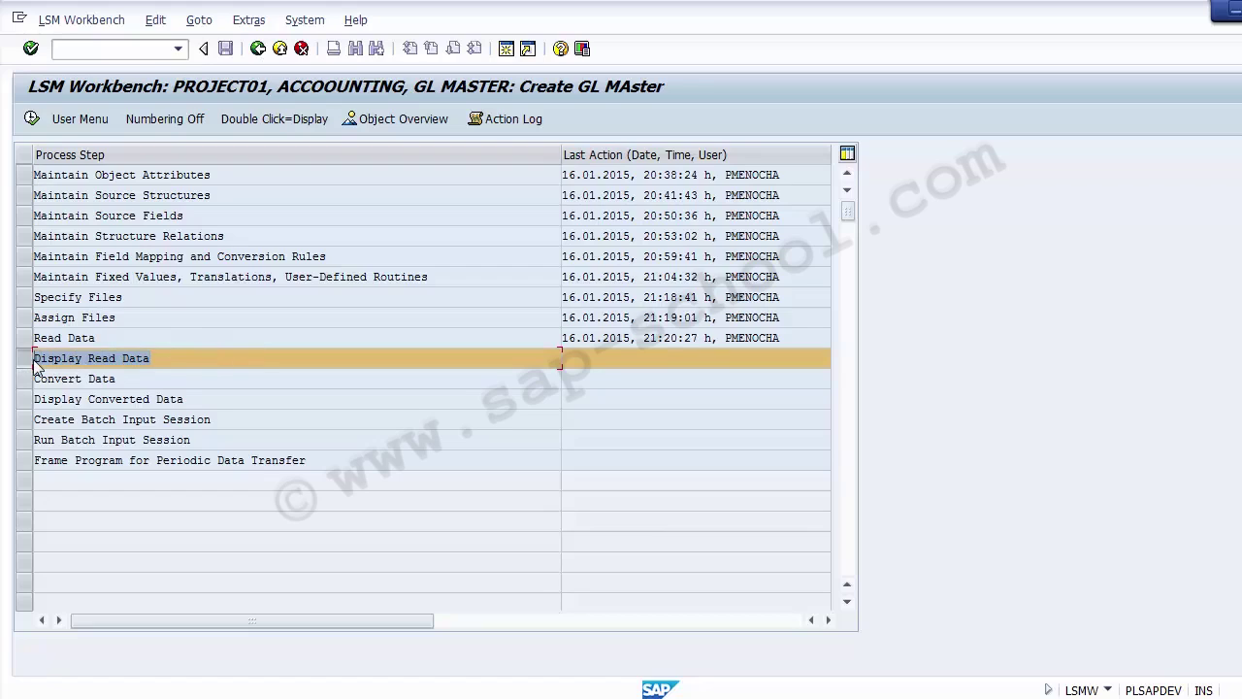
click(31, 118)
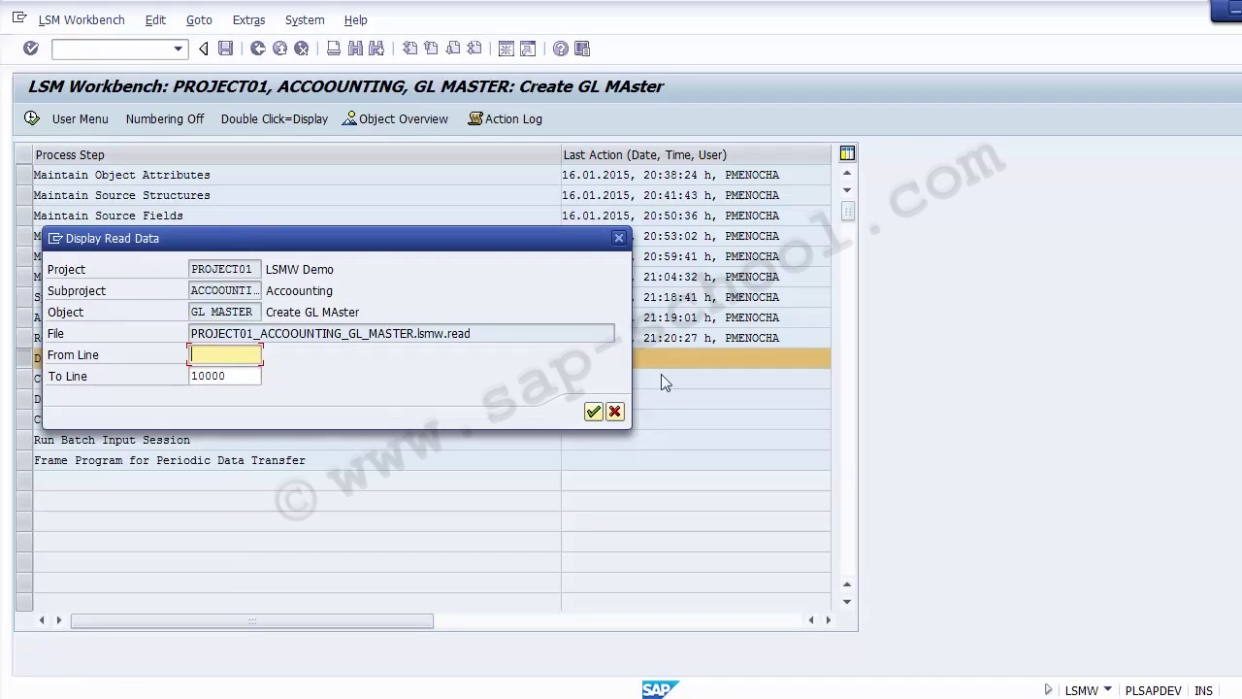
click(593, 413)
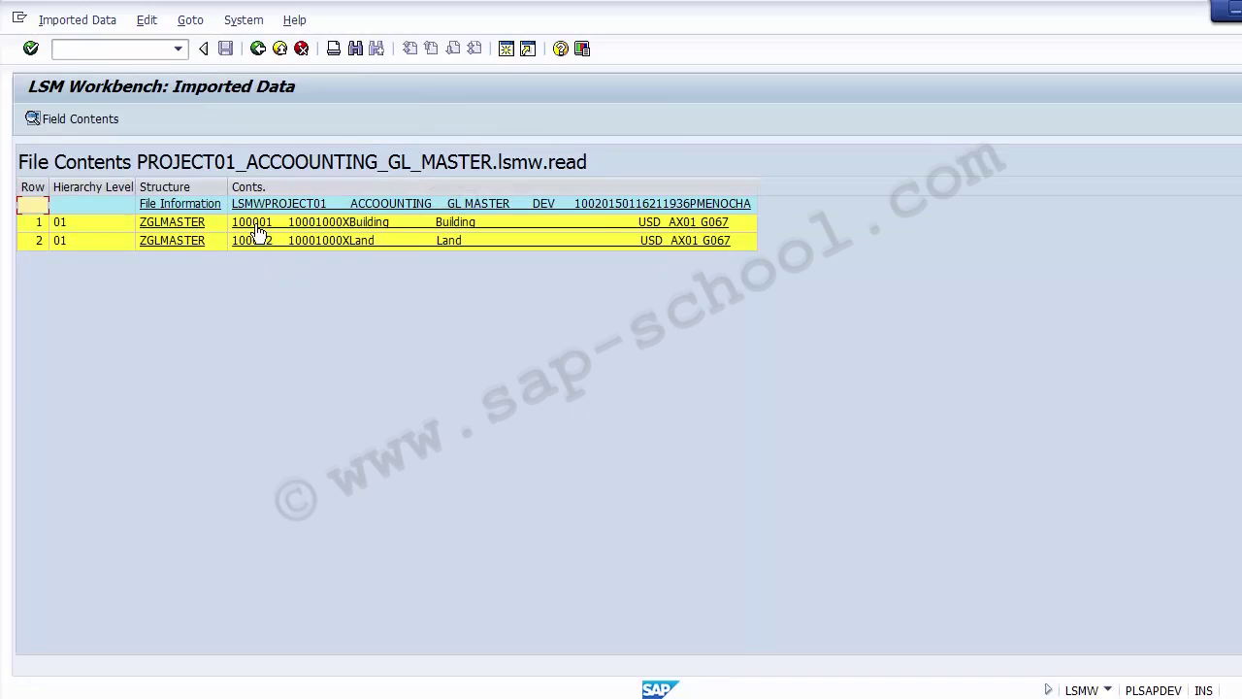
click(459, 227)
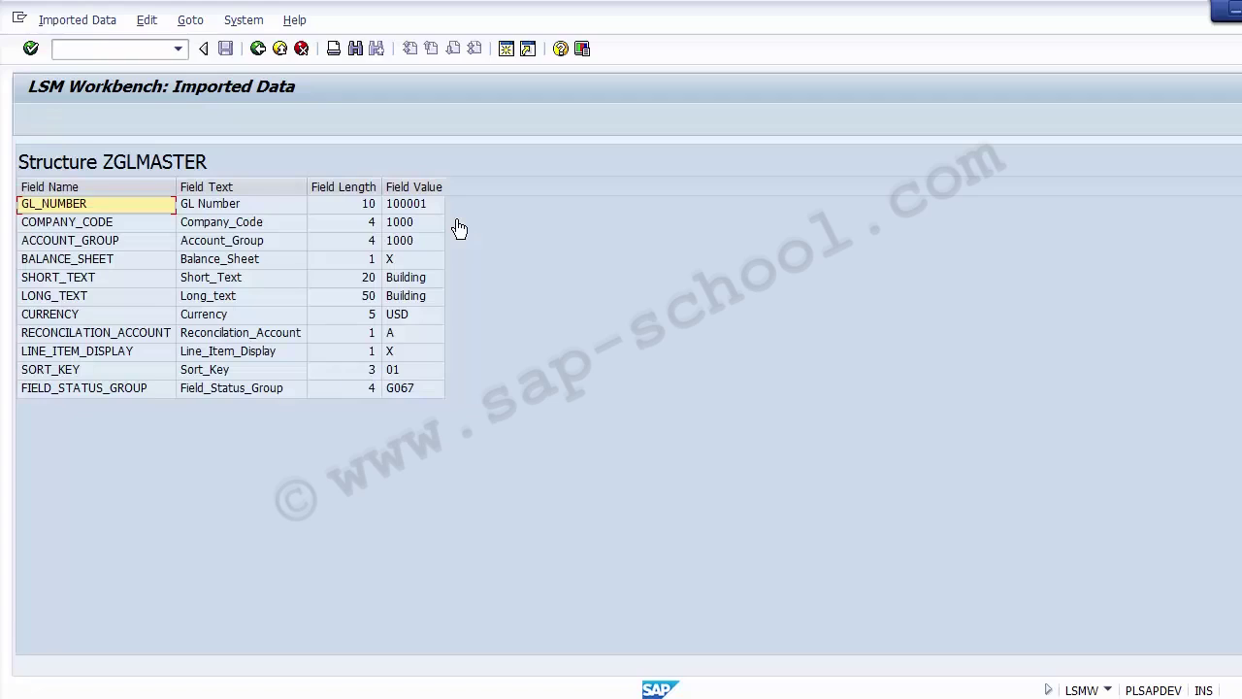
Step: Examine the field texts, lengths and imported values of the Building record, from GL Number through Field Status Group
click(256, 207)
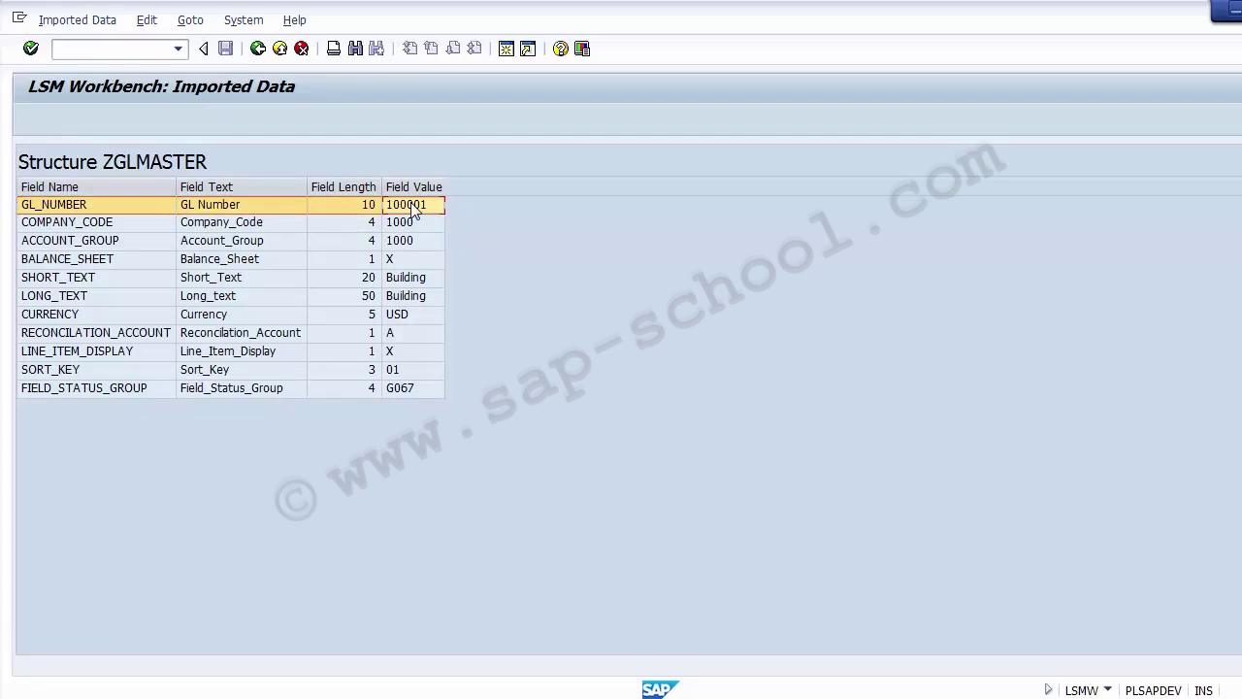
click(262, 227)
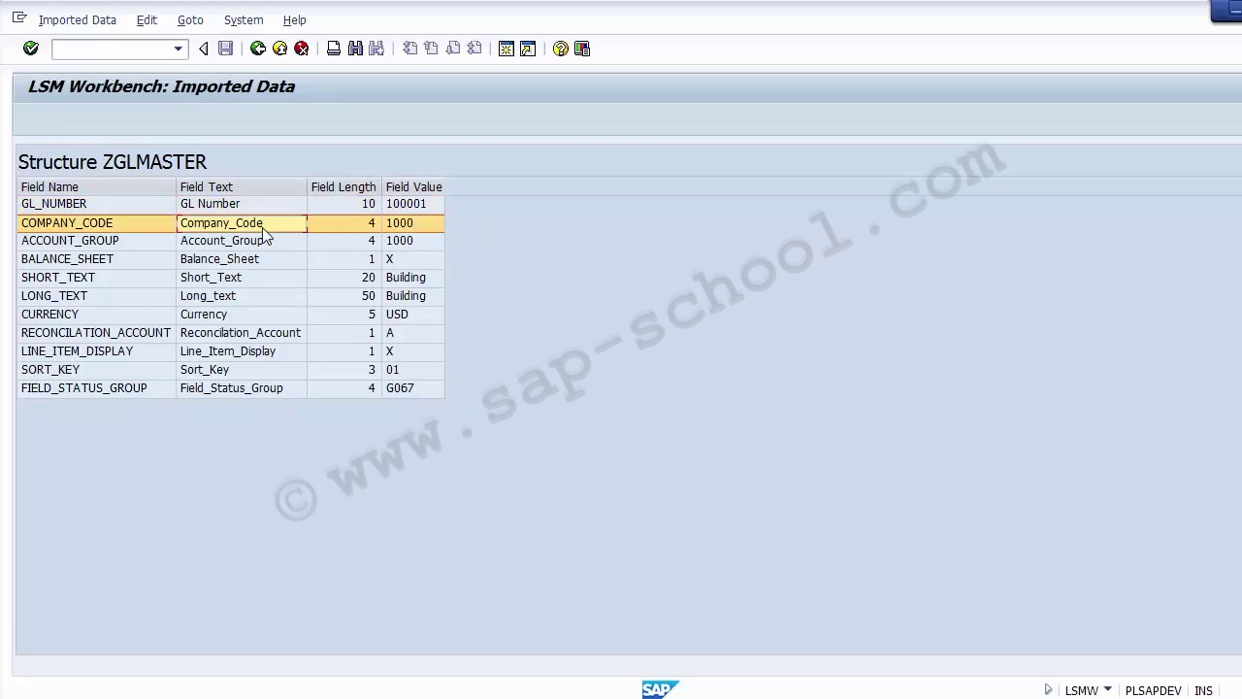
click(419, 222)
click(359, 187)
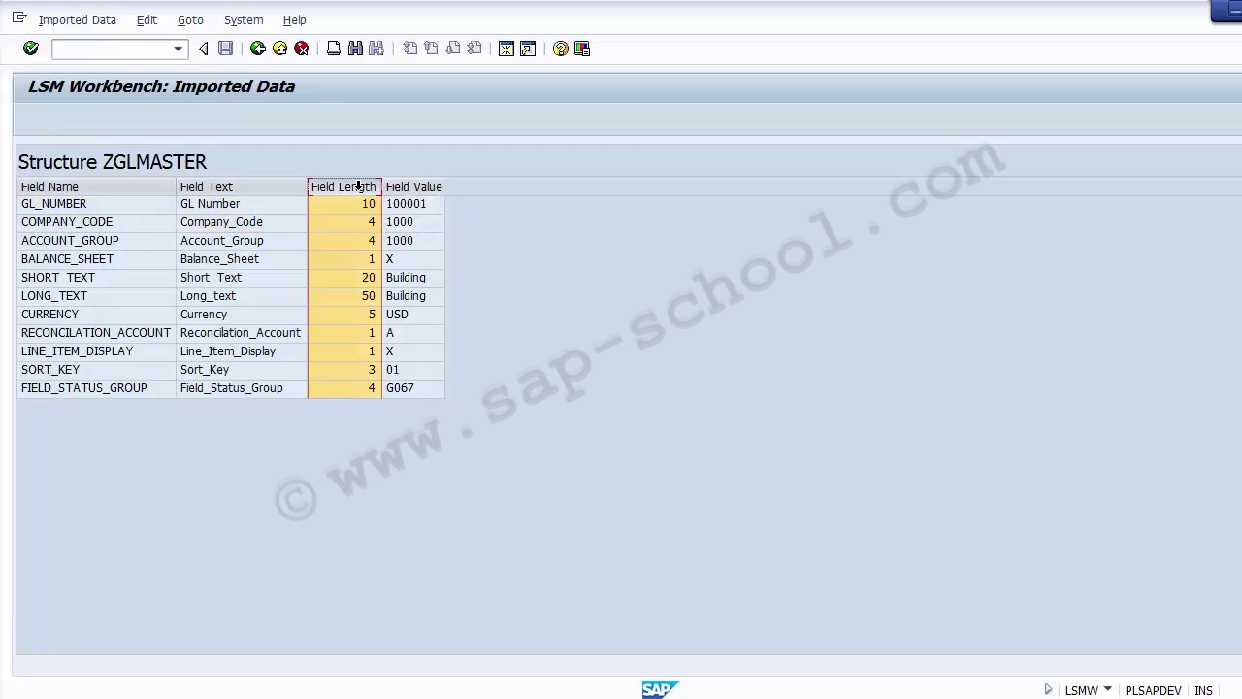
click(261, 258)
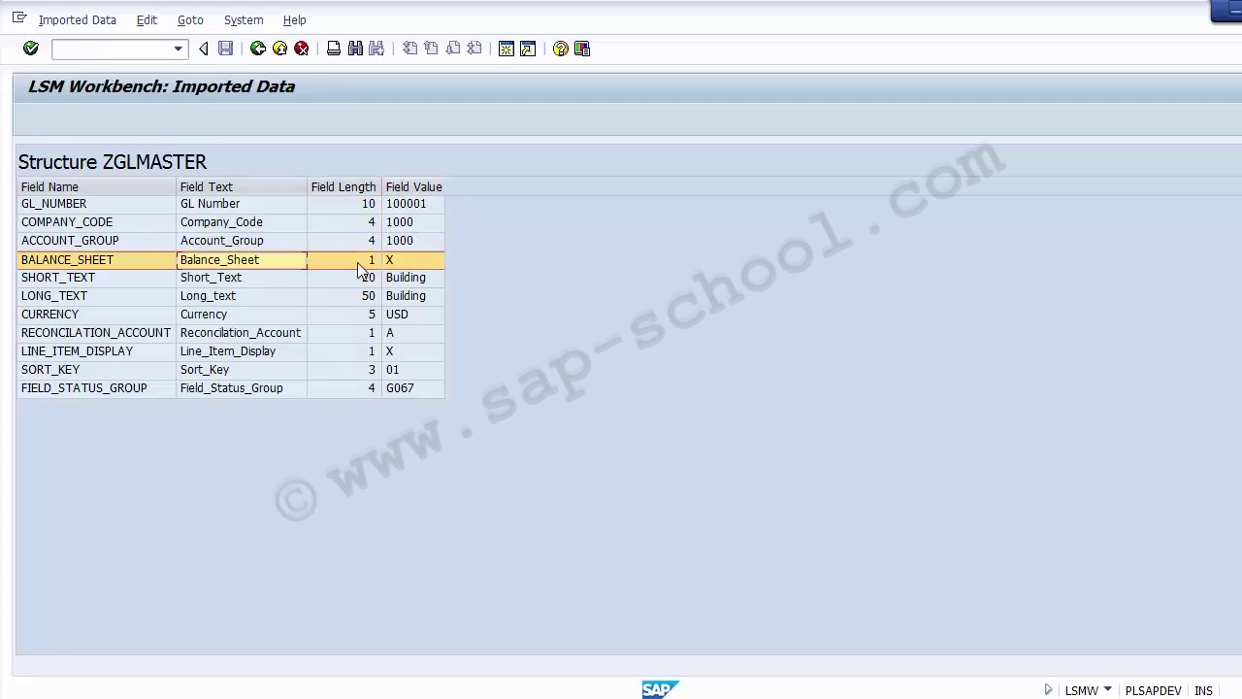
click(264, 280)
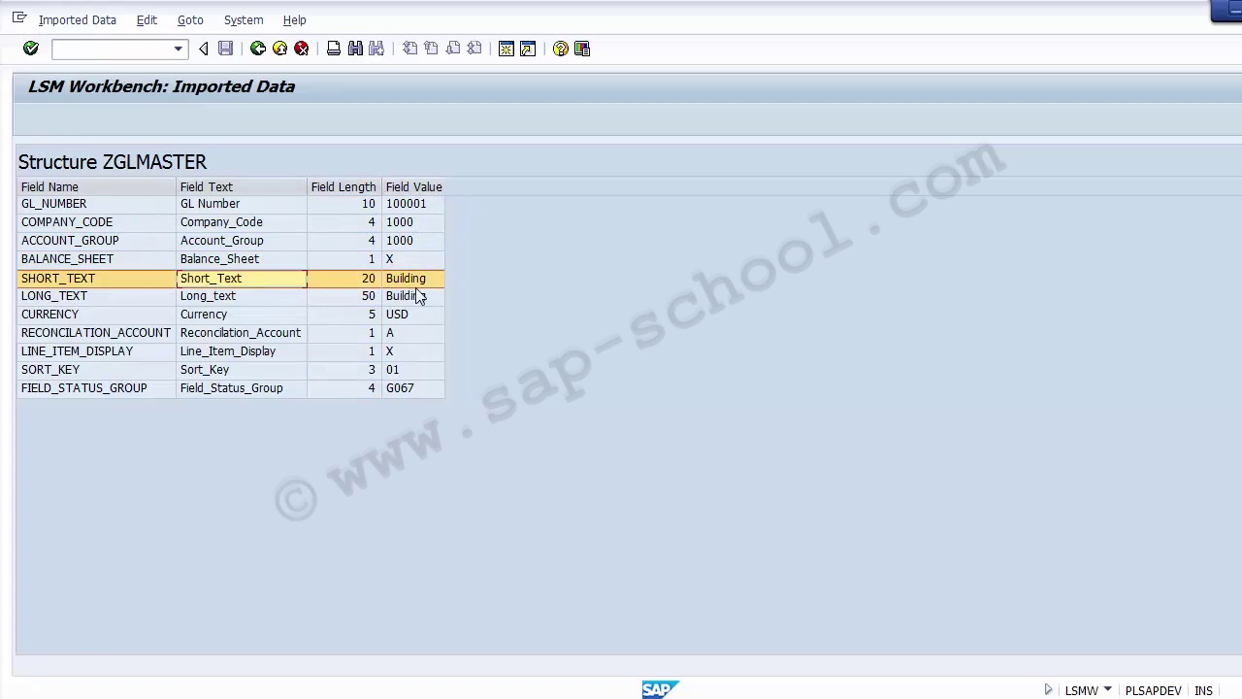
click(417, 279)
click(235, 296)
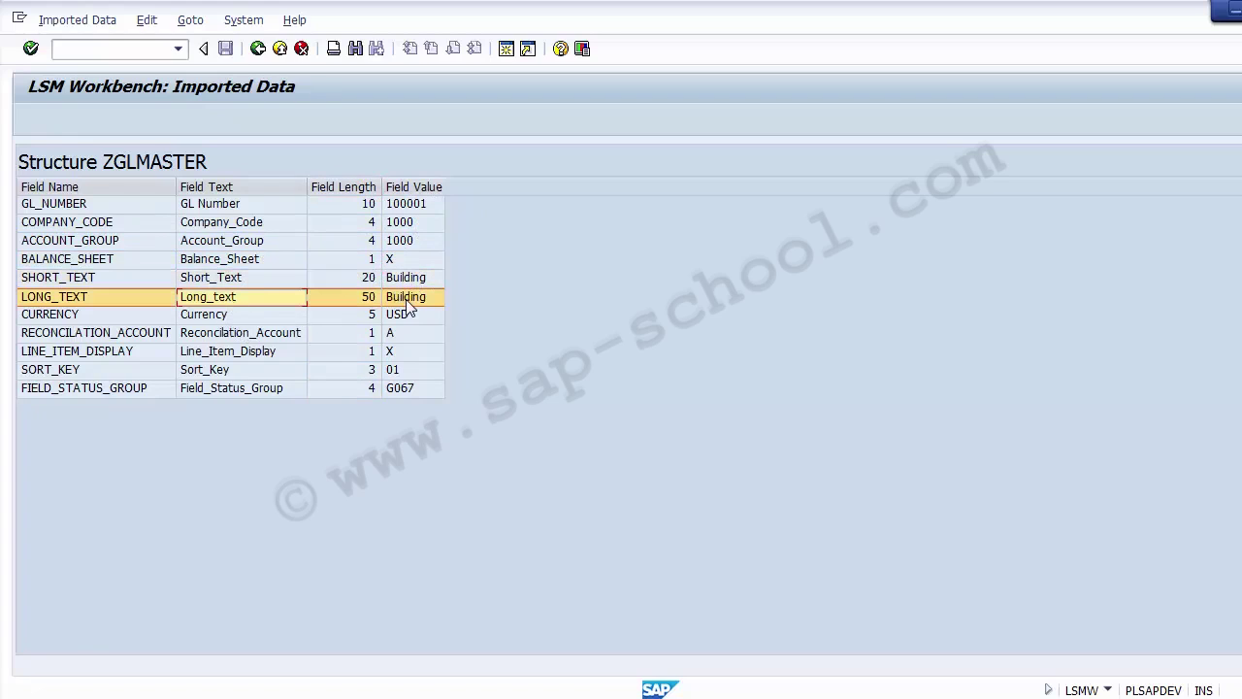
click(405, 297)
click(244, 319)
click(417, 319)
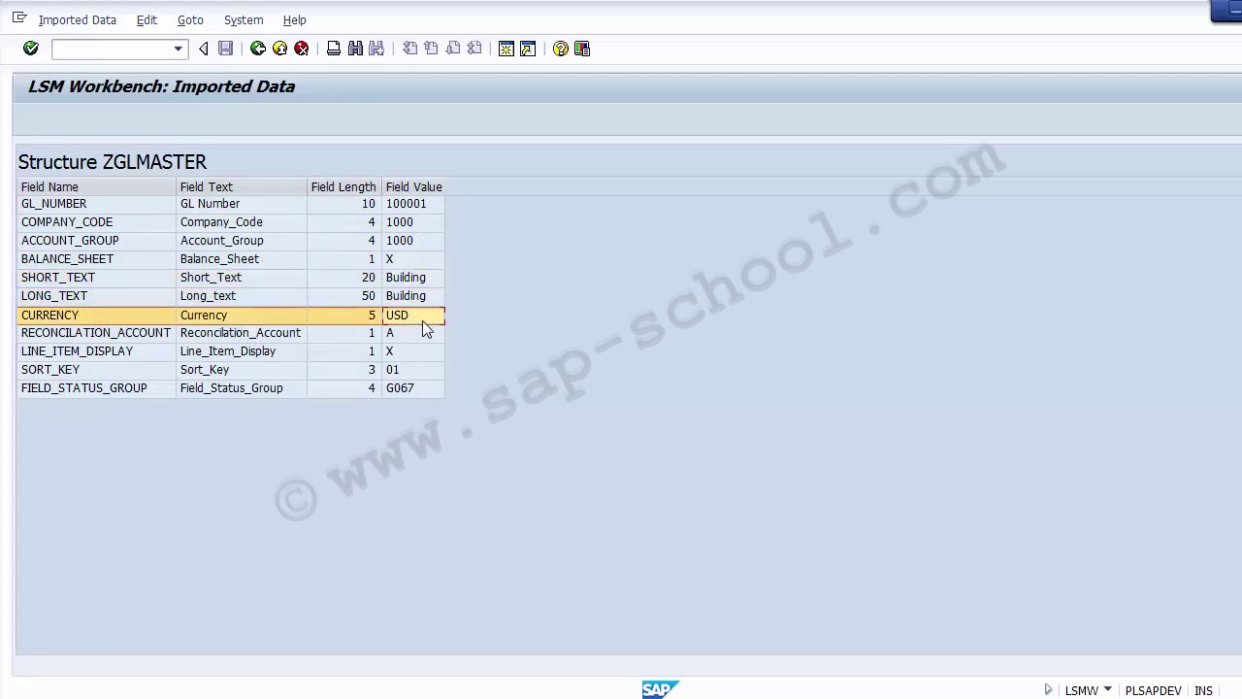
click(298, 334)
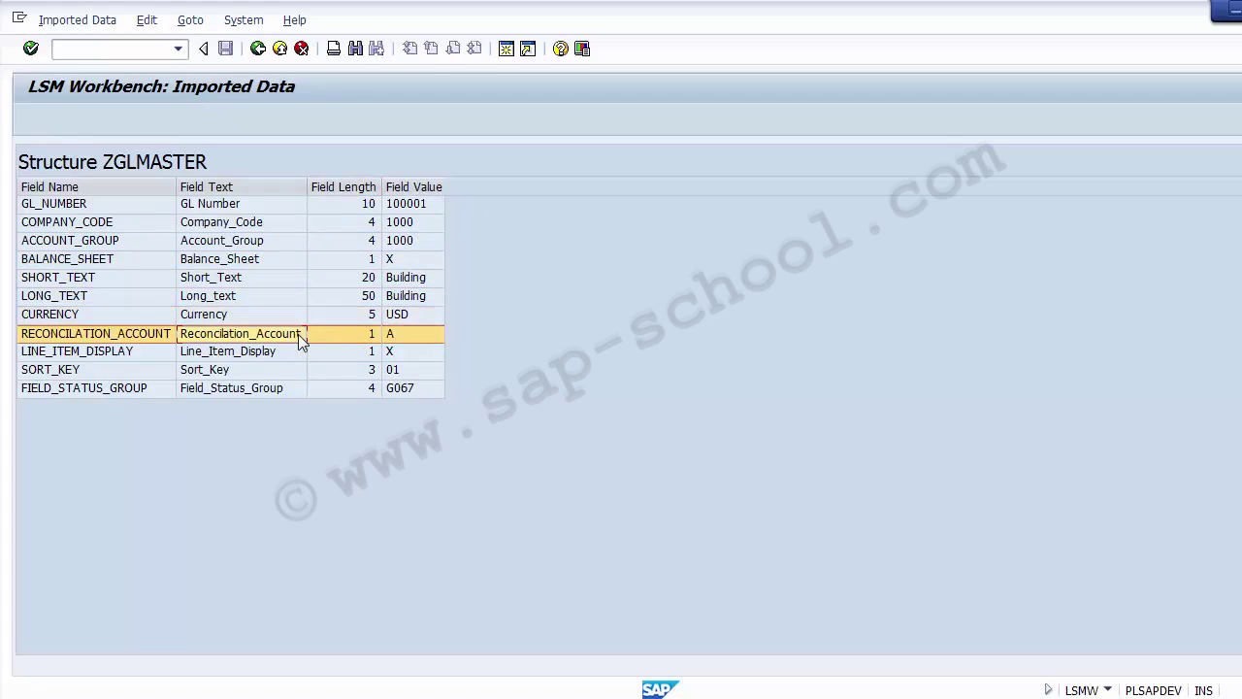
click(417, 335)
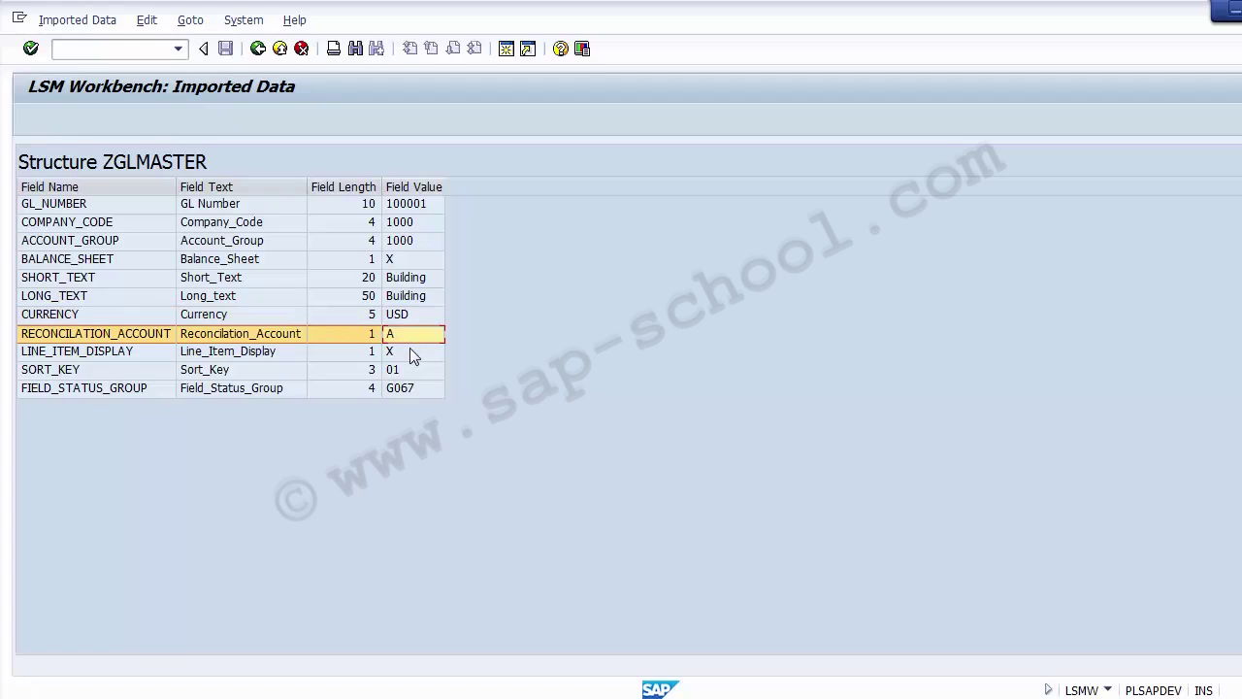
click(411, 354)
click(409, 369)
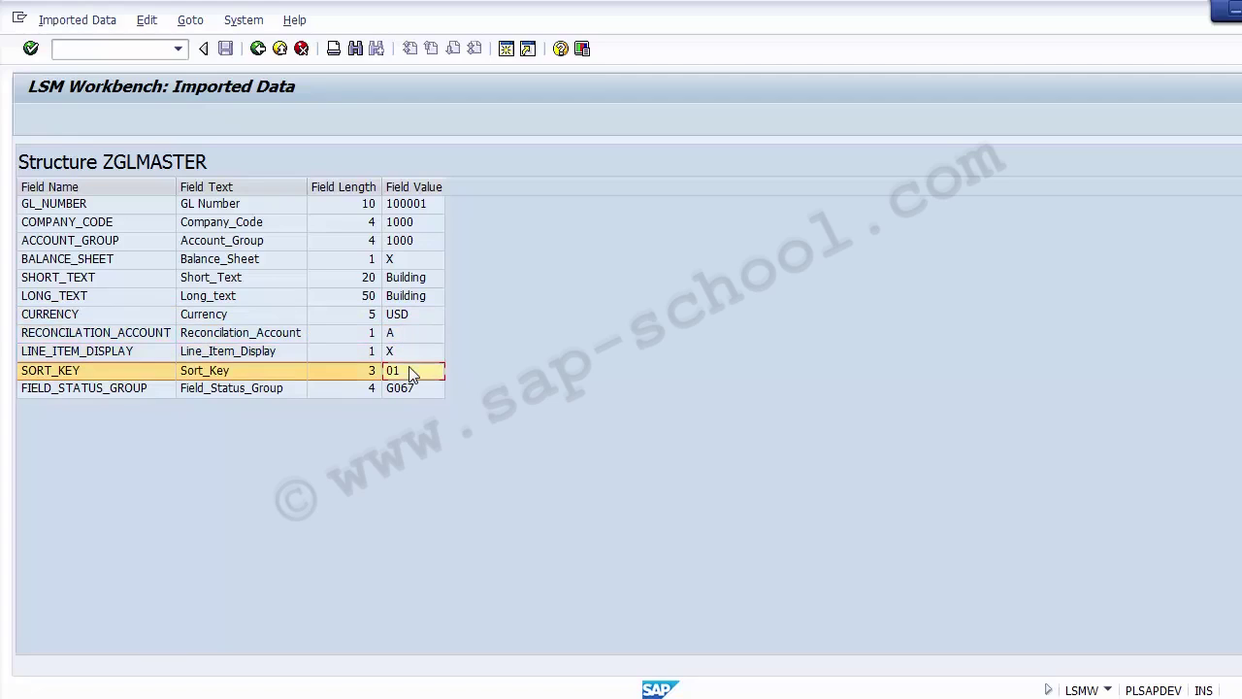
click(414, 390)
click(406, 222)
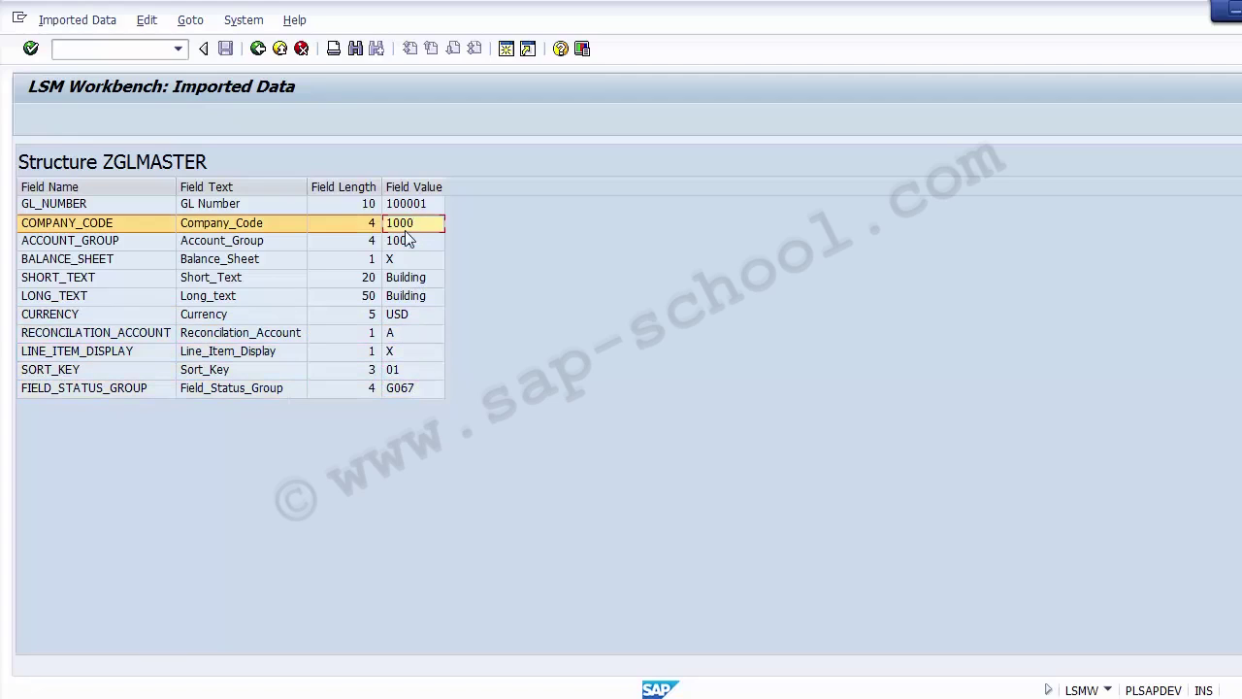
click(405, 241)
click(406, 278)
click(406, 206)
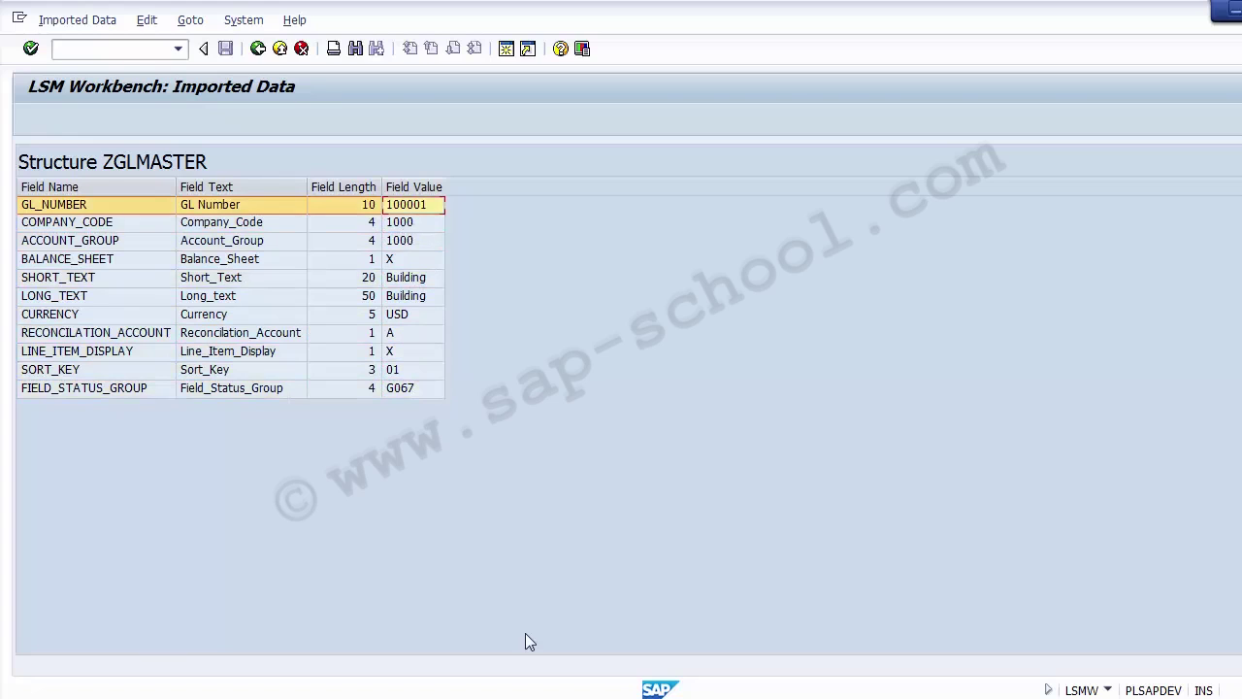
Step: Switch to the Excel worksheet, clear the copy selection and check the Building record in row 5 from GL_NUMBER through LONG_TEXT
click(523, 697)
click(84, 453)
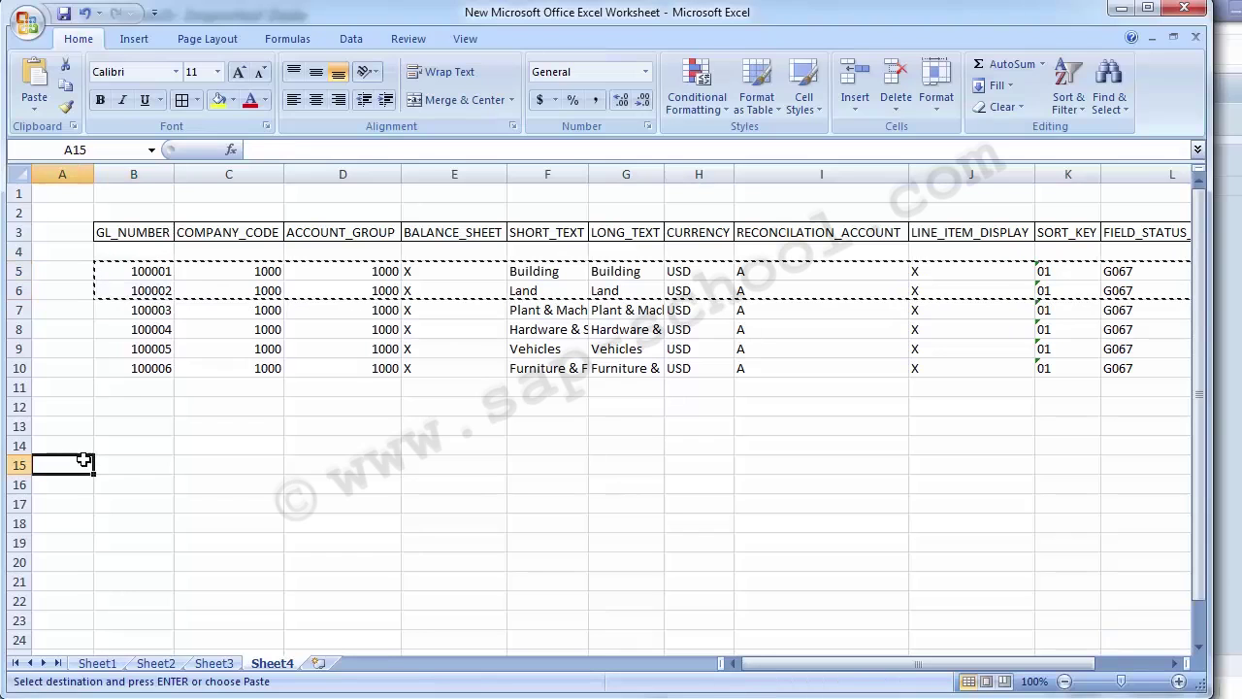
key(Escape)
key(Up)
key(Up)
key(Up)
key(Up)
key(Up)
key(Up)
key(Up)
key(Up)
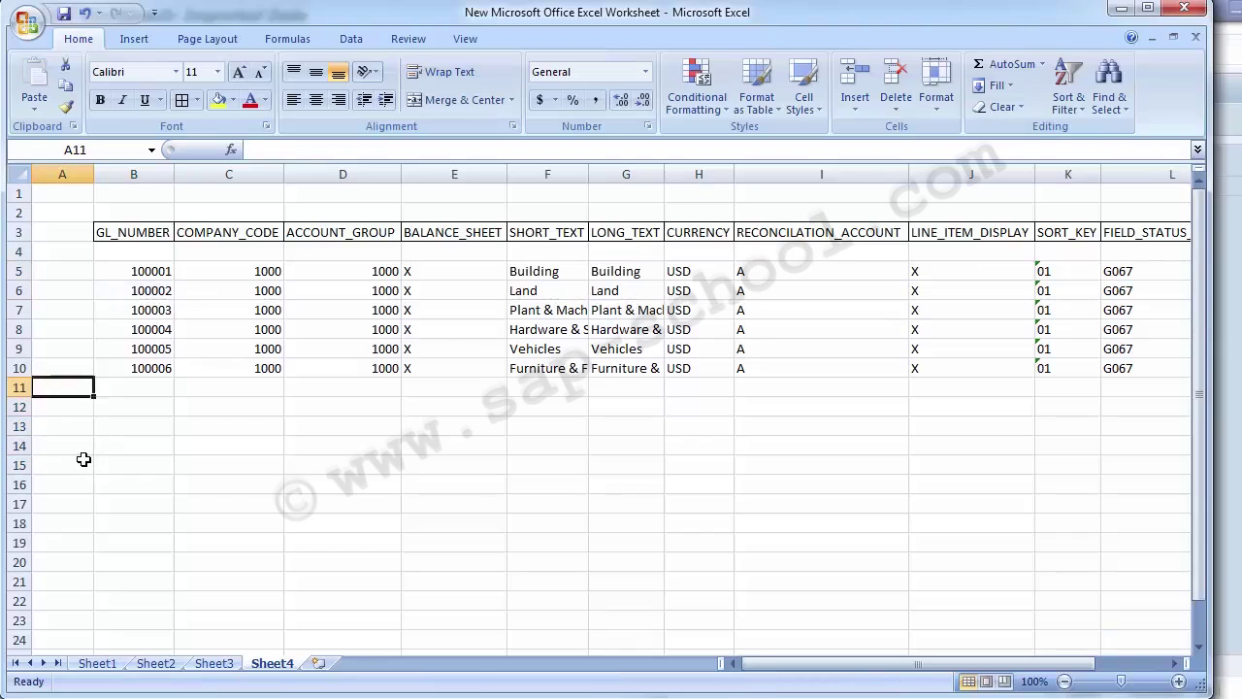
key(Right)
key(Up)
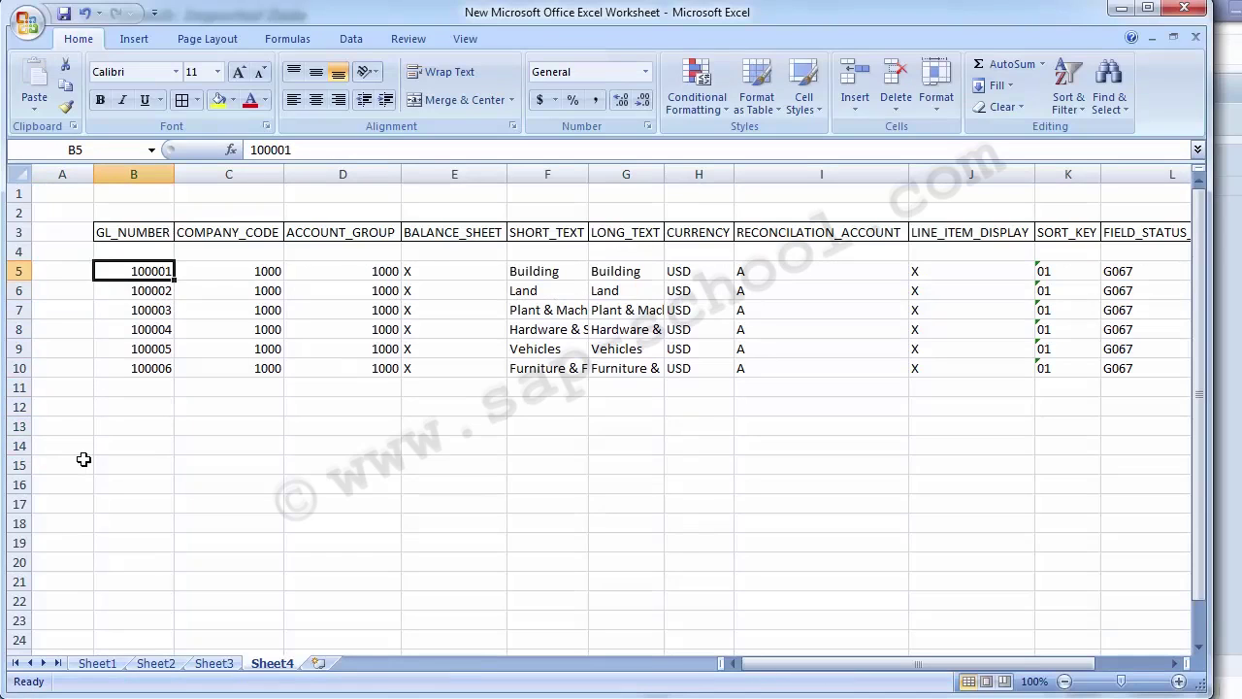
key(Right)
key(Right)
key(Right)
key(Right)
key(Right)
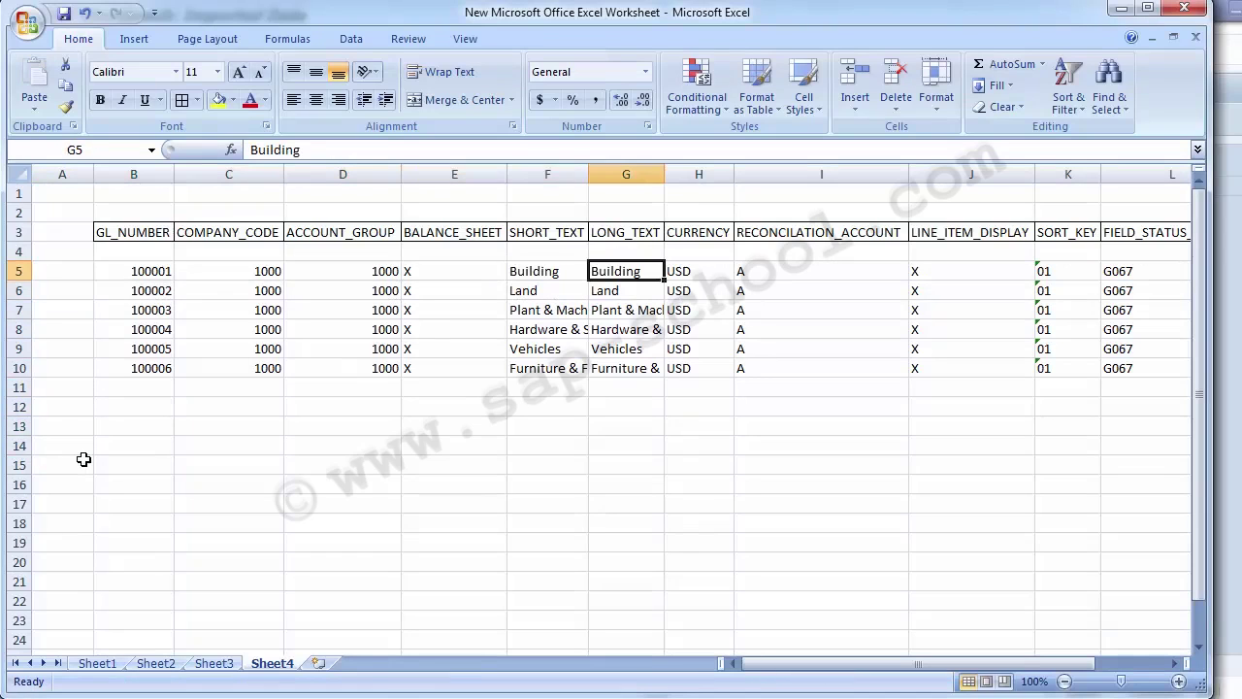
Step: Compare the Building record's imported currency in SAP with its source value in cell H5 of the Excel worksheet
key(alt+Tab)
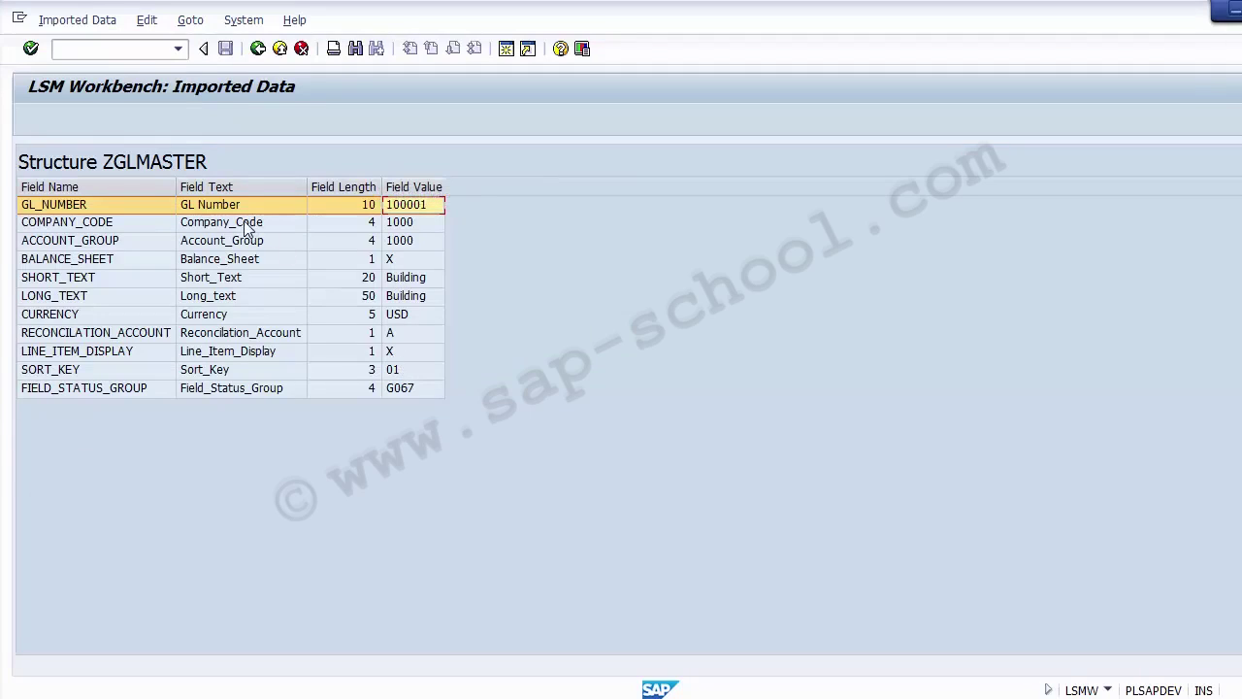
click(239, 262)
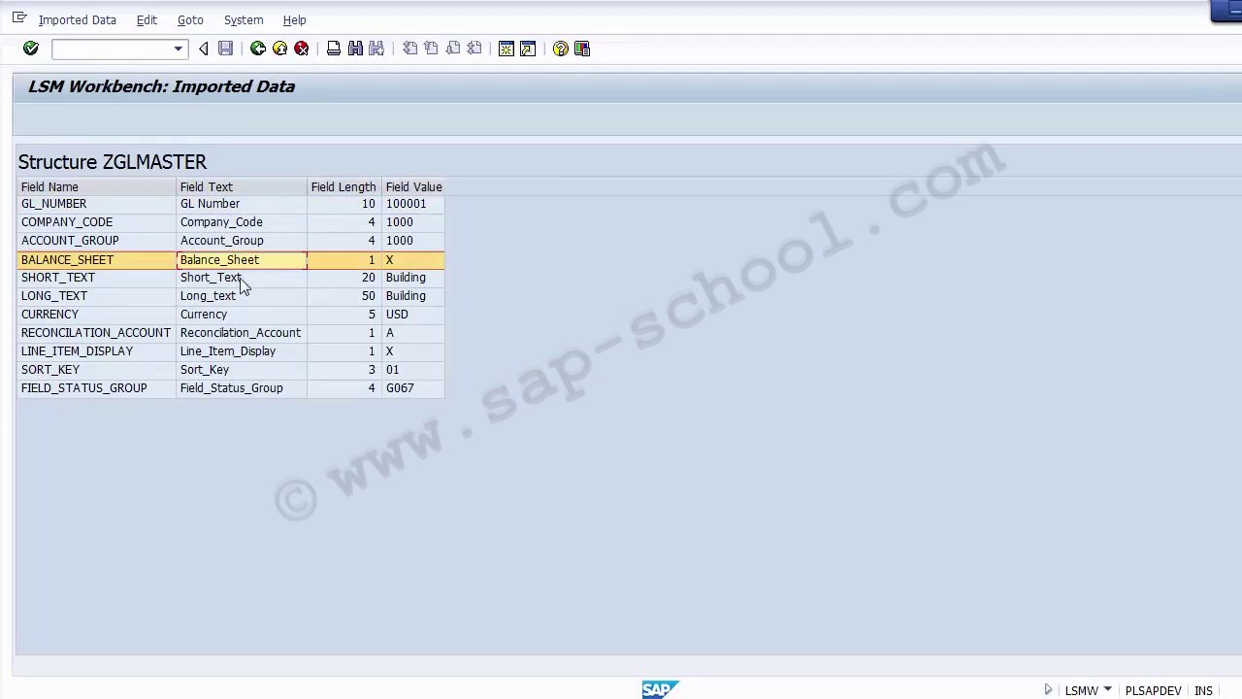
click(215, 318)
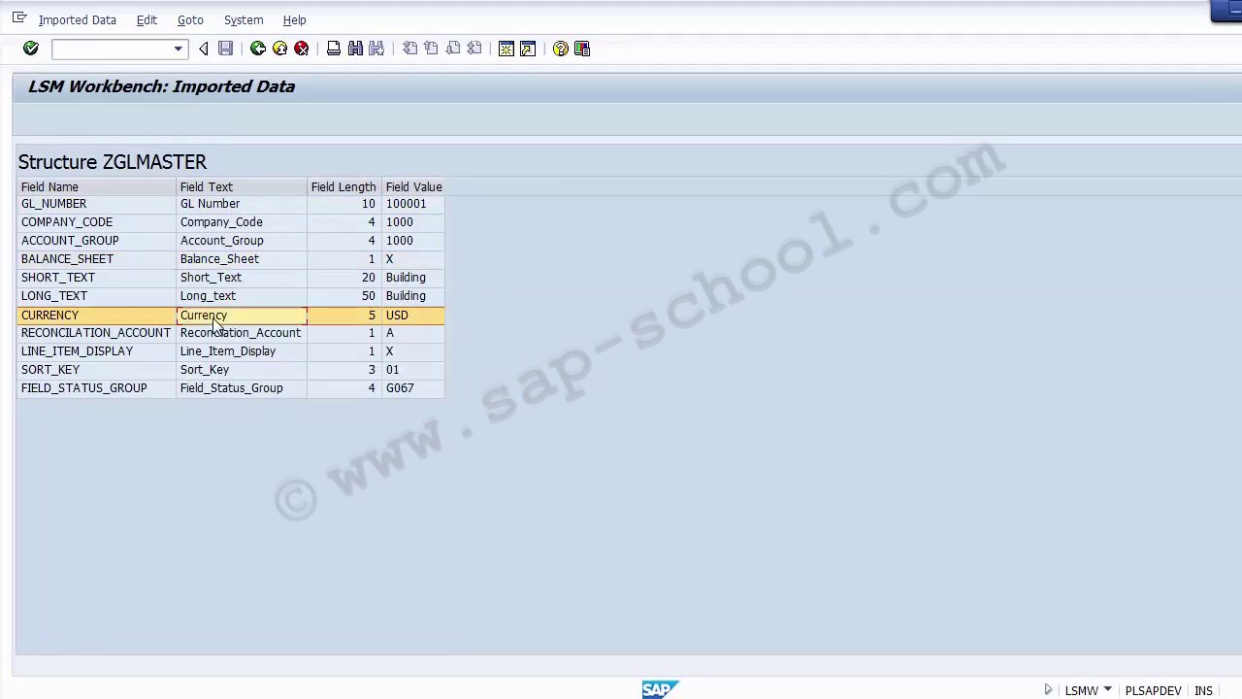
click(402, 318)
key(alt+Tab)
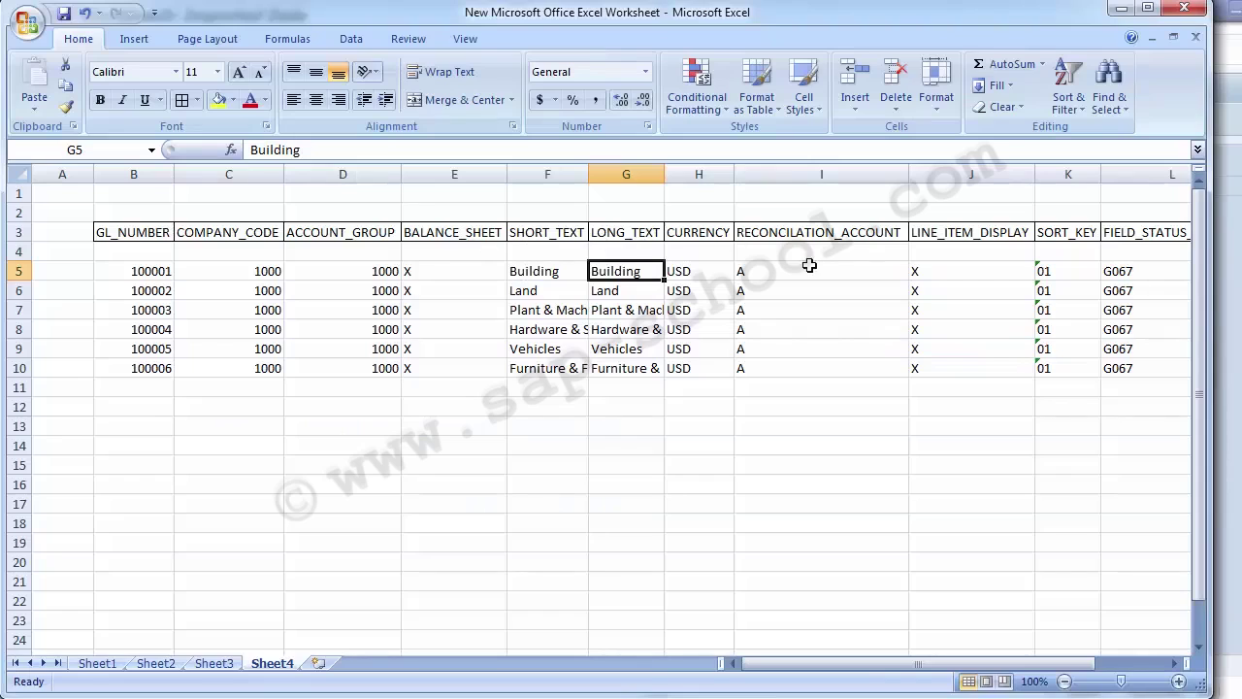
click(702, 275)
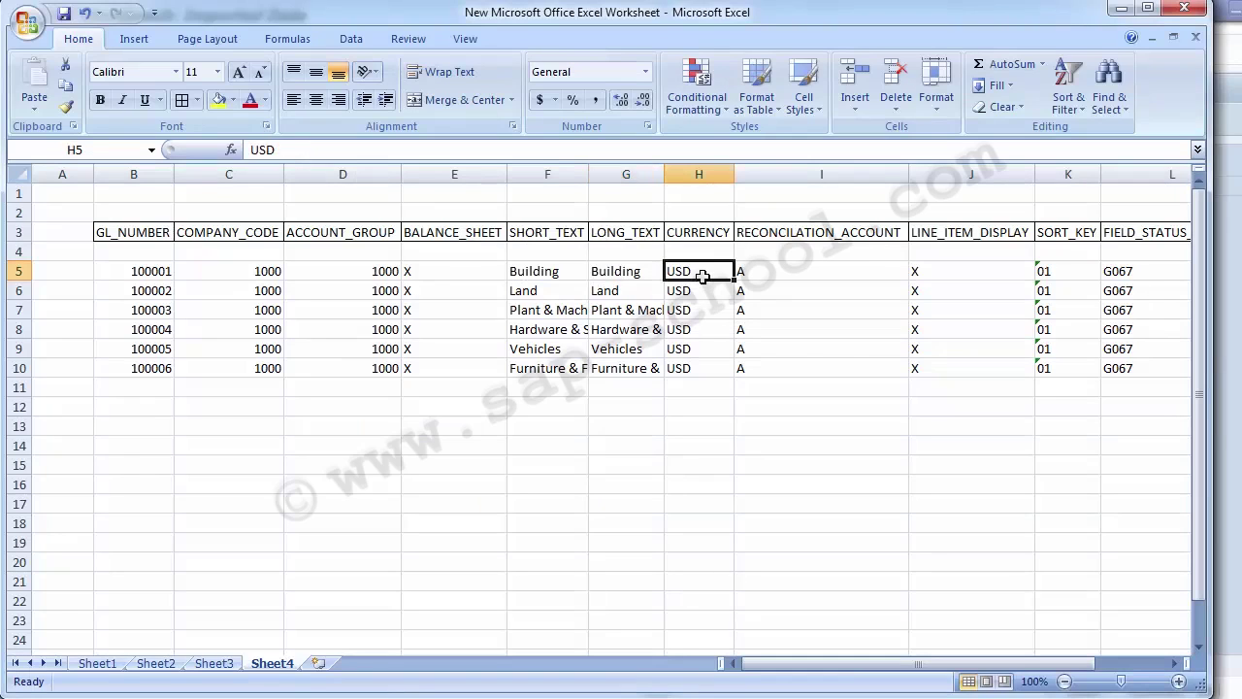
key(Left)
key(Left)
key(alt+Tab)
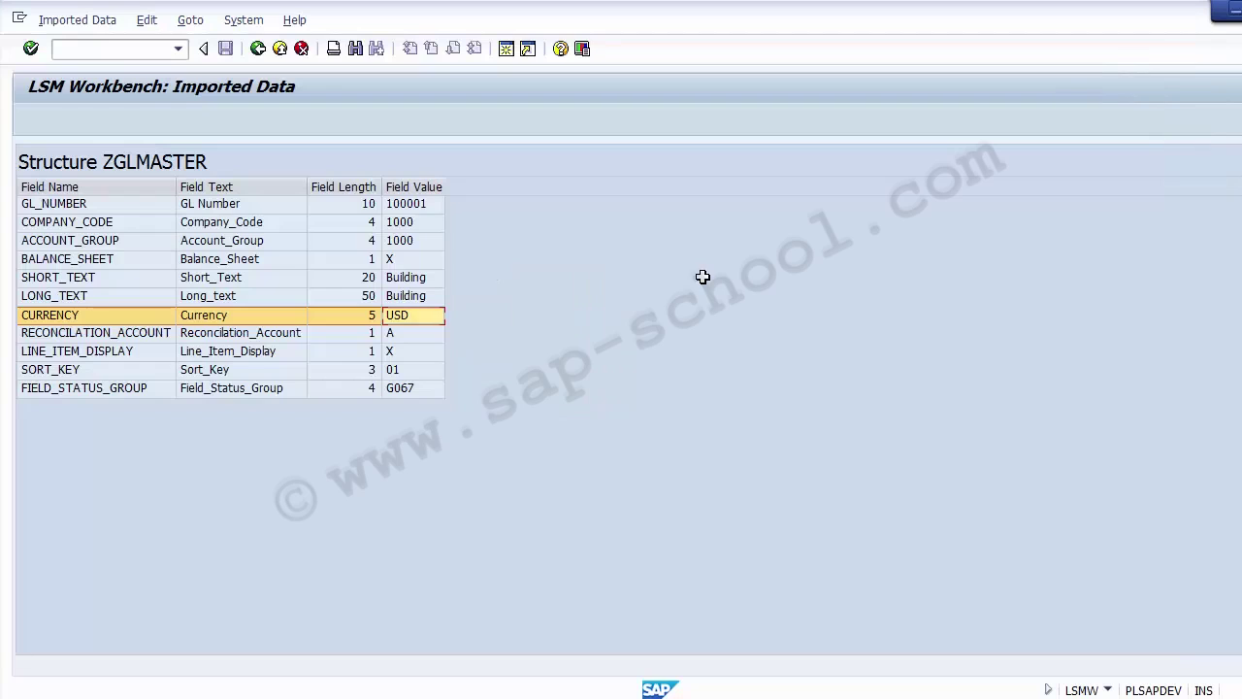
Step: Check the Building record's imported texts and compare its GL number with cell B5 of the Excel worksheet
click(405, 279)
key(Down)
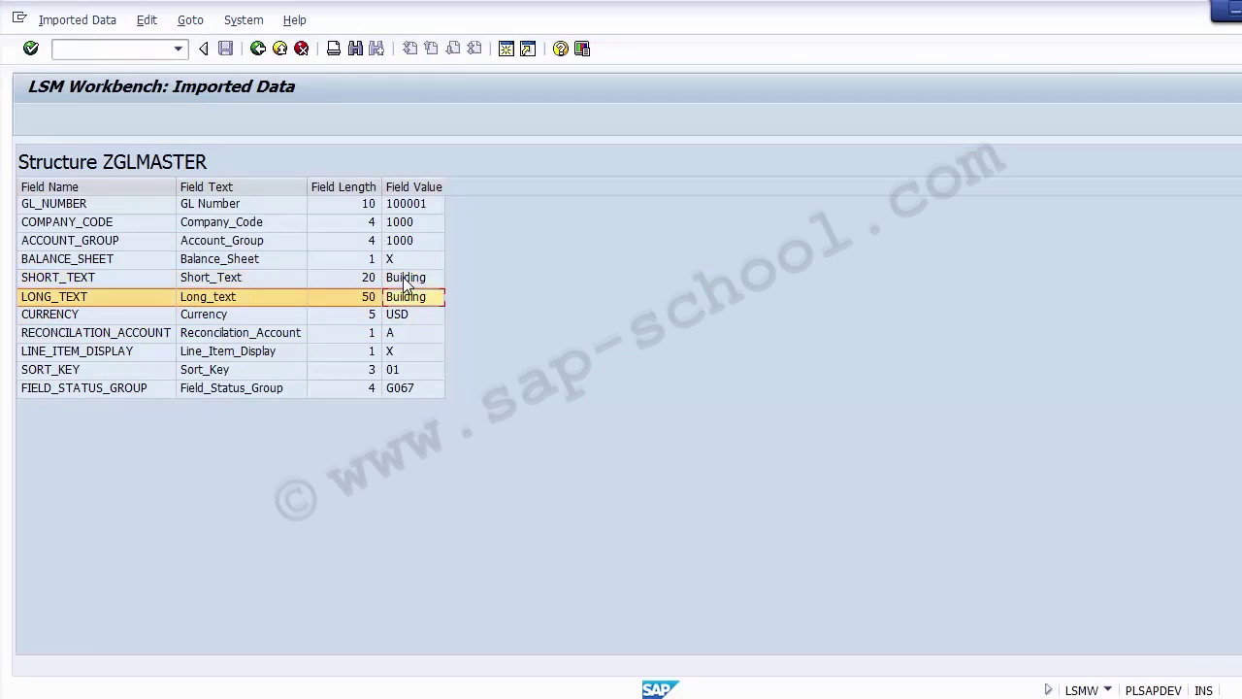
key(Up)
key(Up)
key(Up)
key(Up)
key(Up)
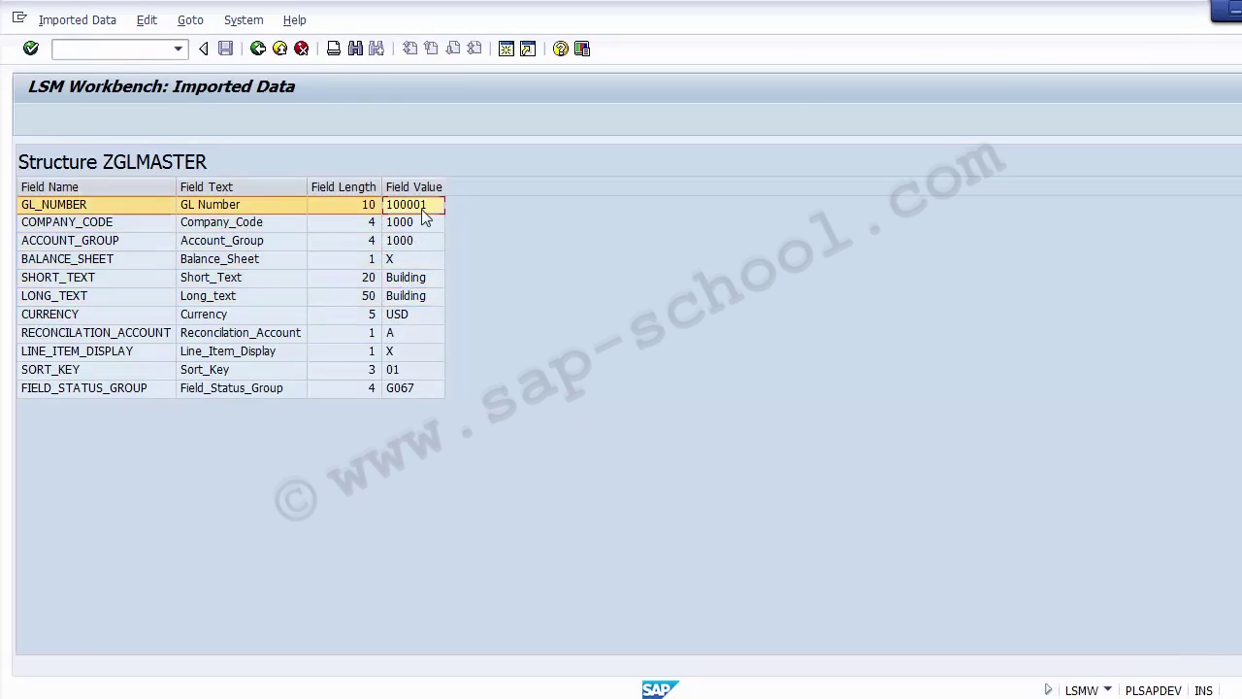
key(alt+Tab)
click(139, 272)
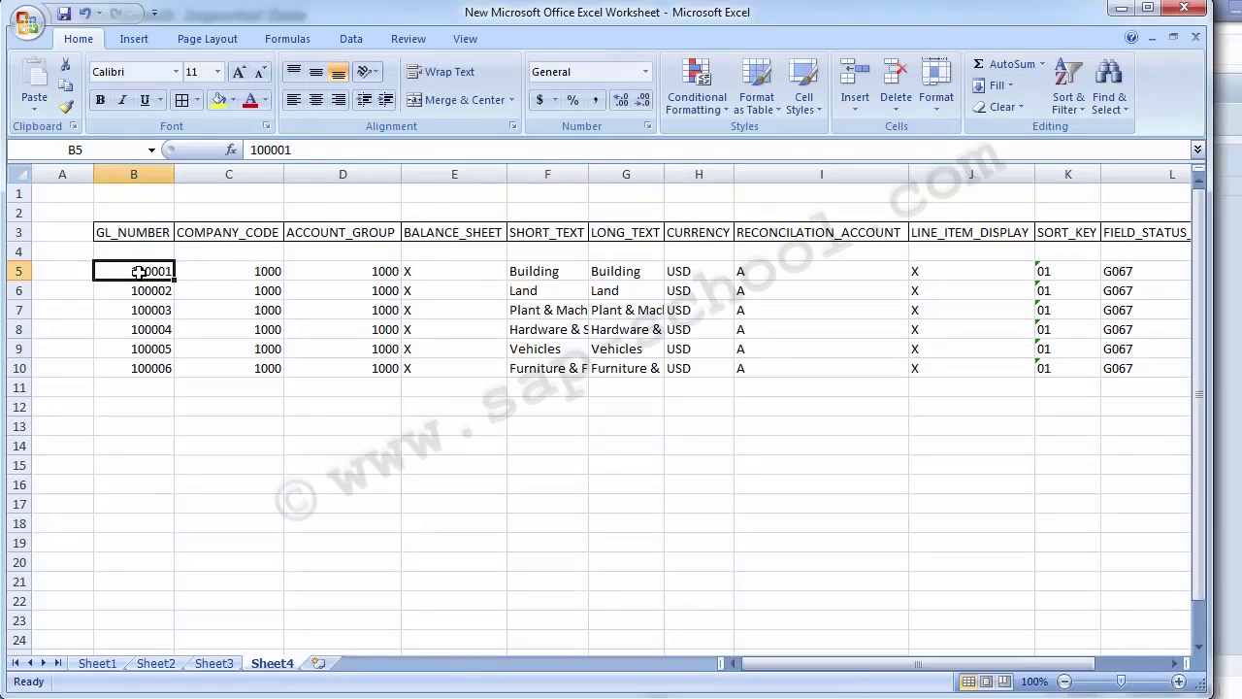
key(alt+Tab)
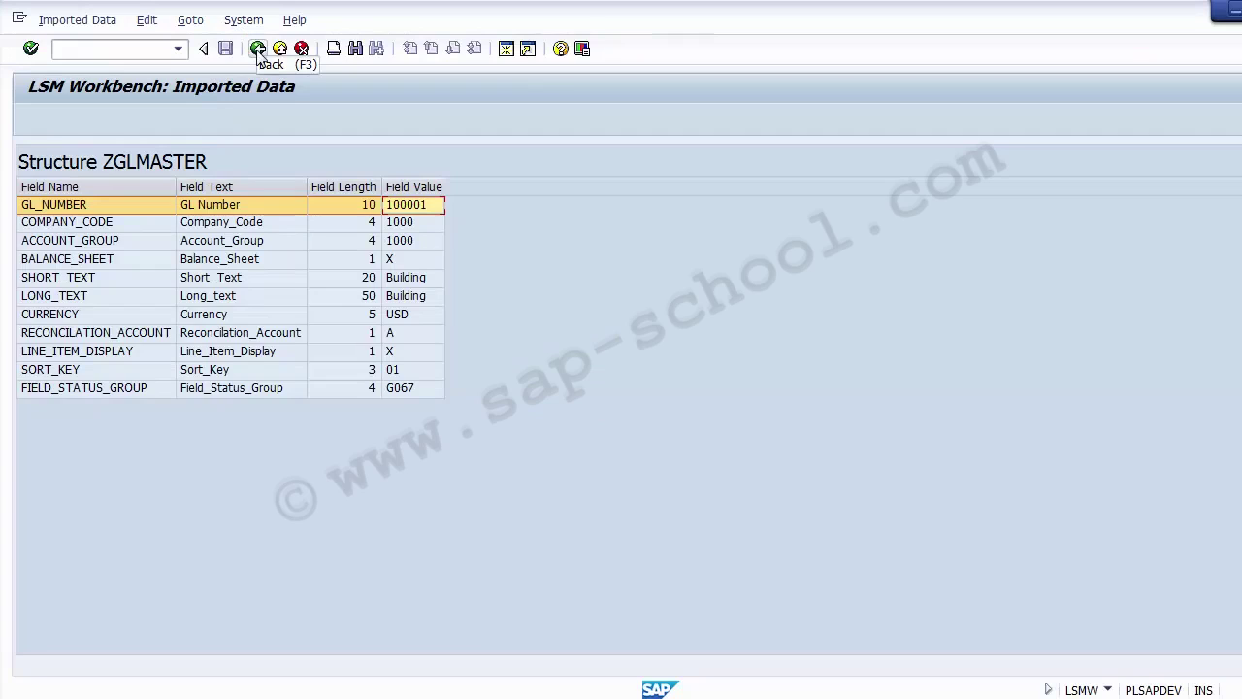
Step: Open the field contents of the Land record and compare its GL number with cell B6 of the Excel worksheet
click(259, 54)
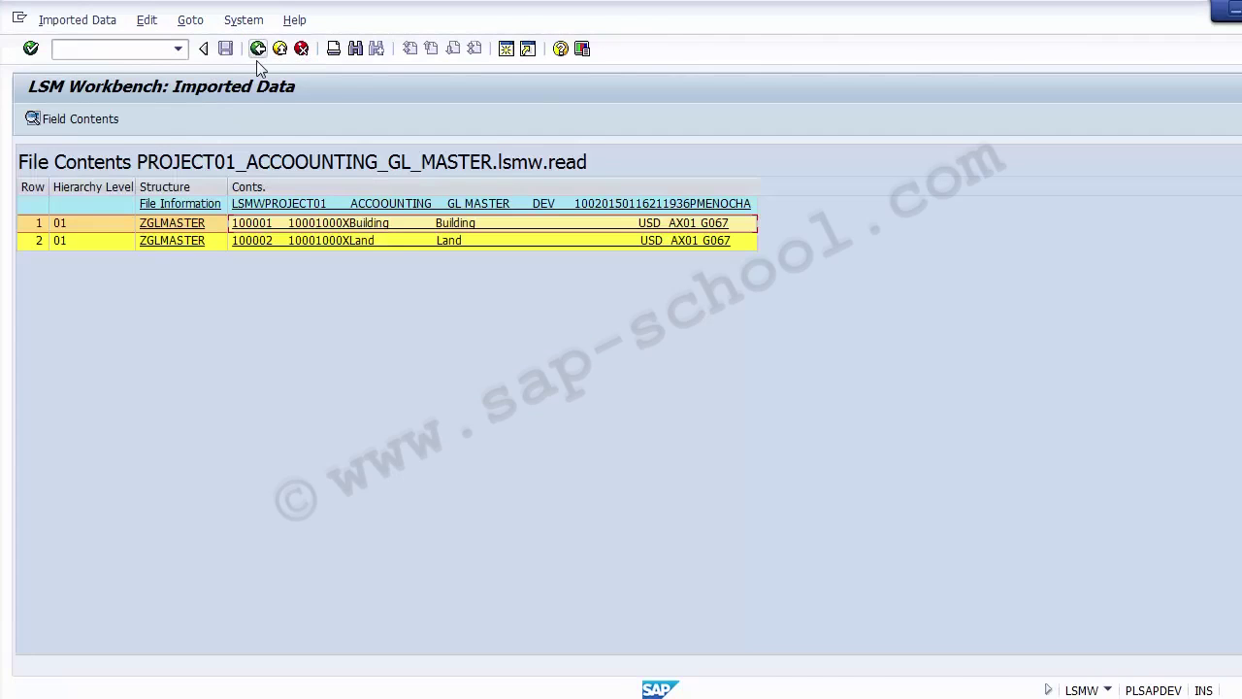
click(357, 243)
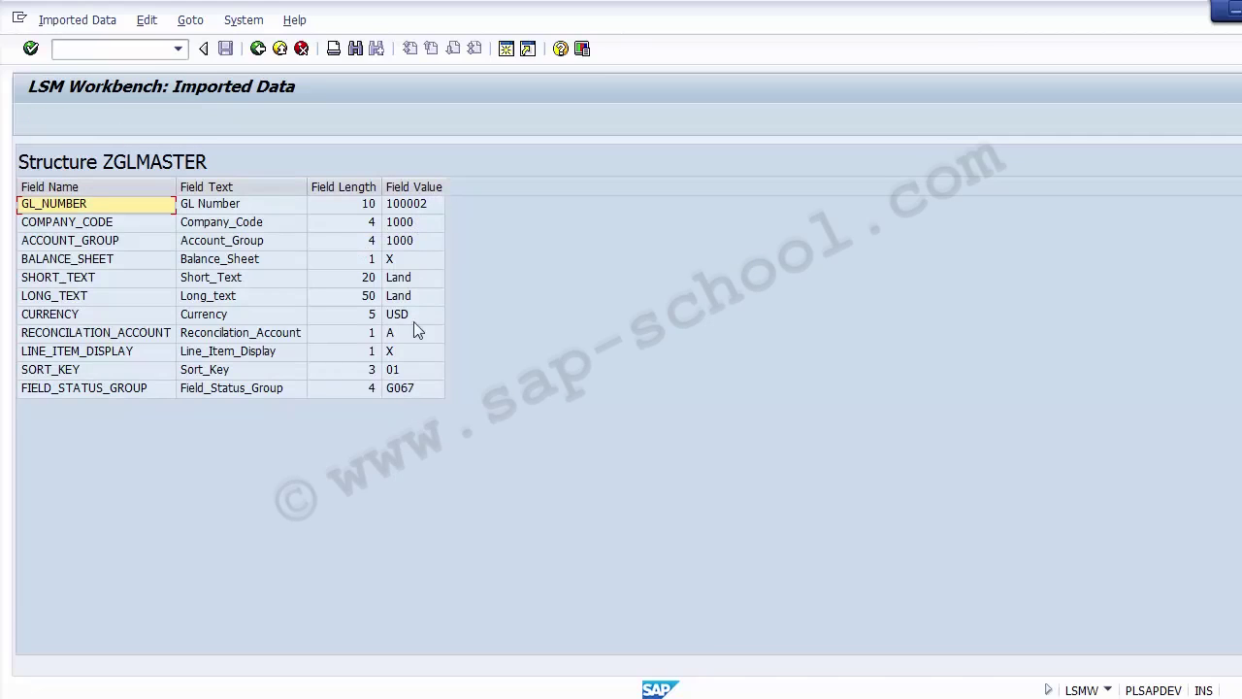
click(416, 209)
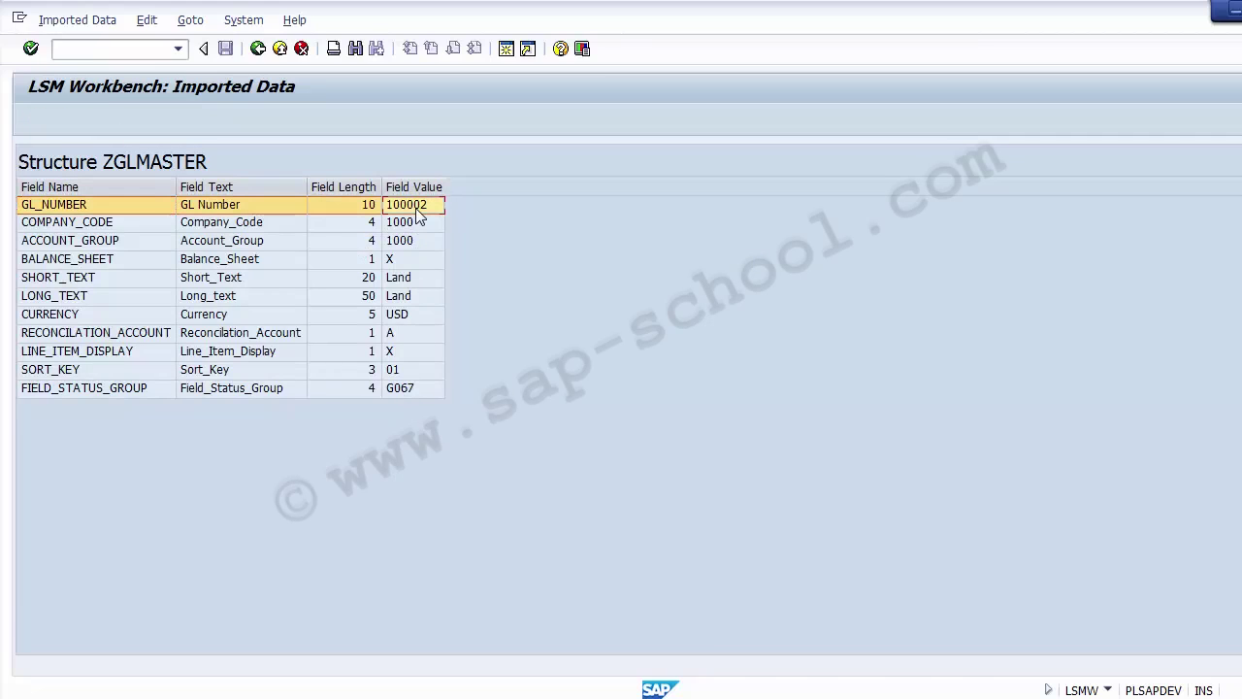
key(alt+Tab)
click(170, 296)
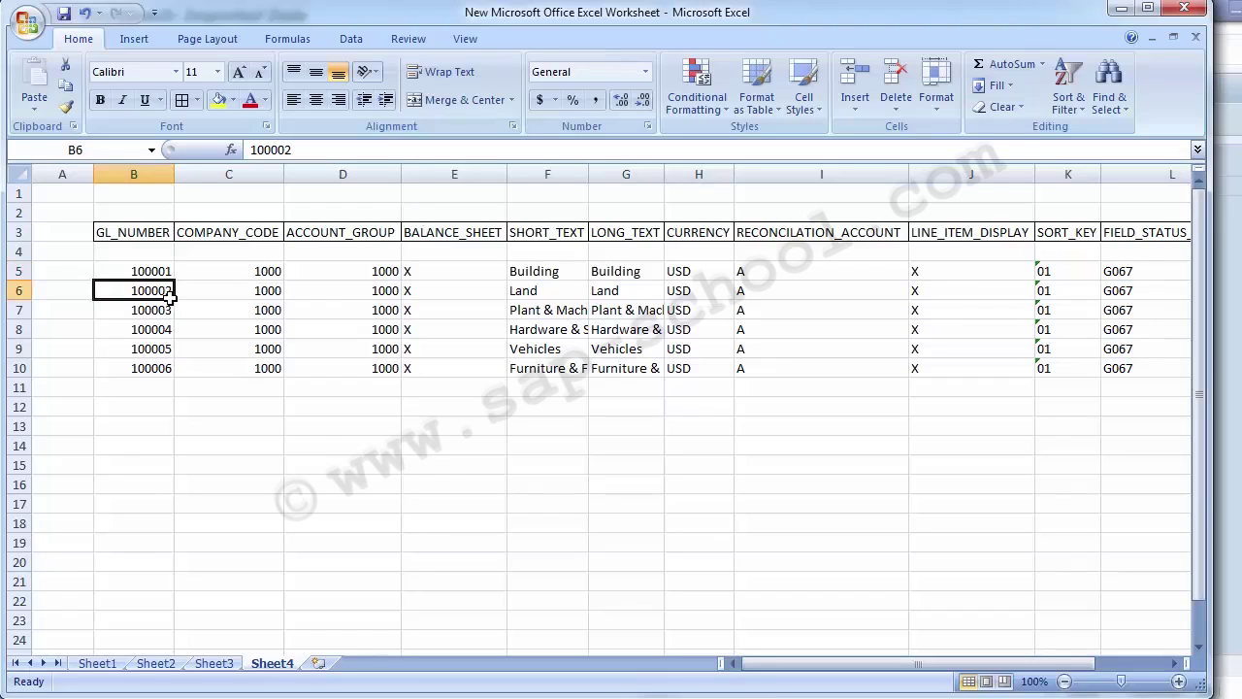
key(alt+Tab)
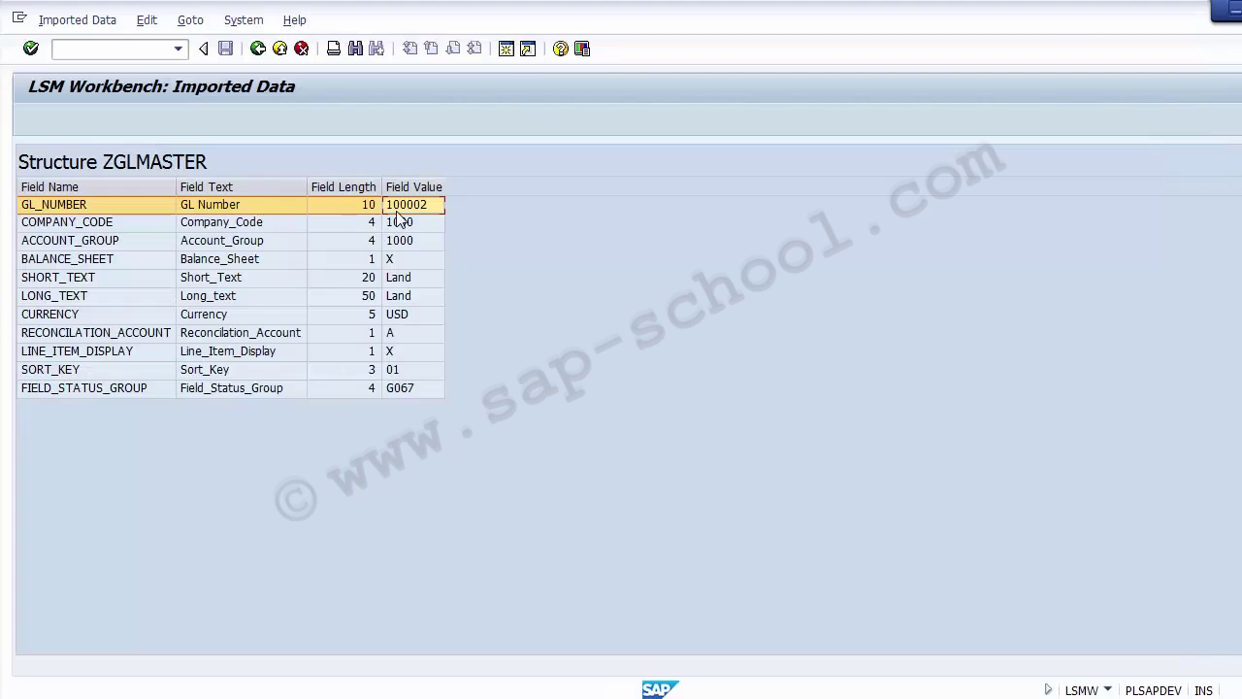
Step: Examine the Land record's imported field values from Company Code through Currency against the Excel source
key(Down)
key(Down)
key(Down)
key(Down)
key(Down)
key(Down)
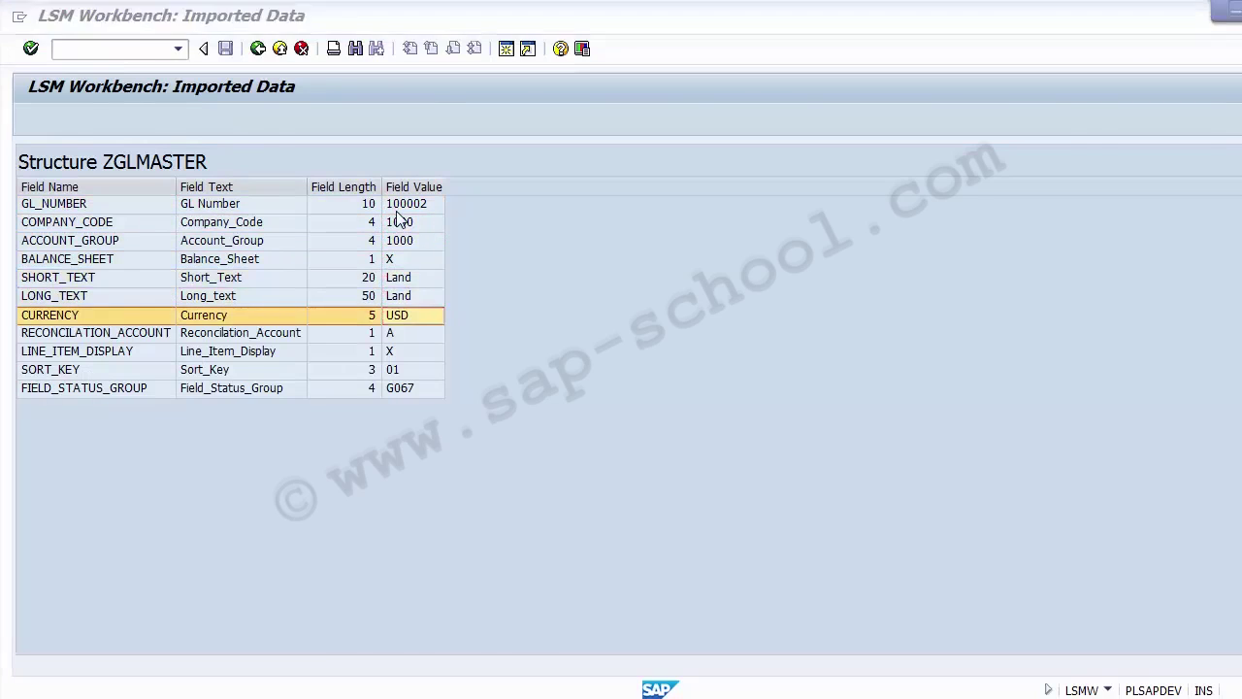
key(alt+Tab)
key(alt+Tab)
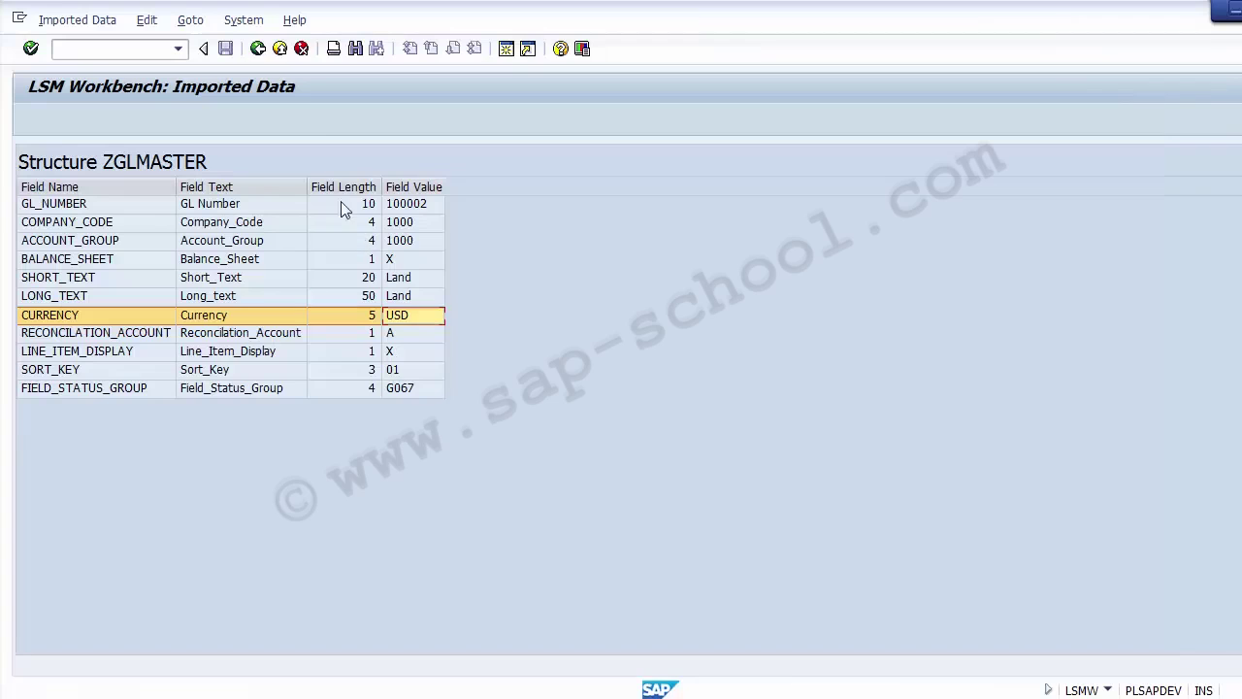
Step: Leave the imported data display for the LSMW process step list and dismiss the low-battery warning
click(259, 48)
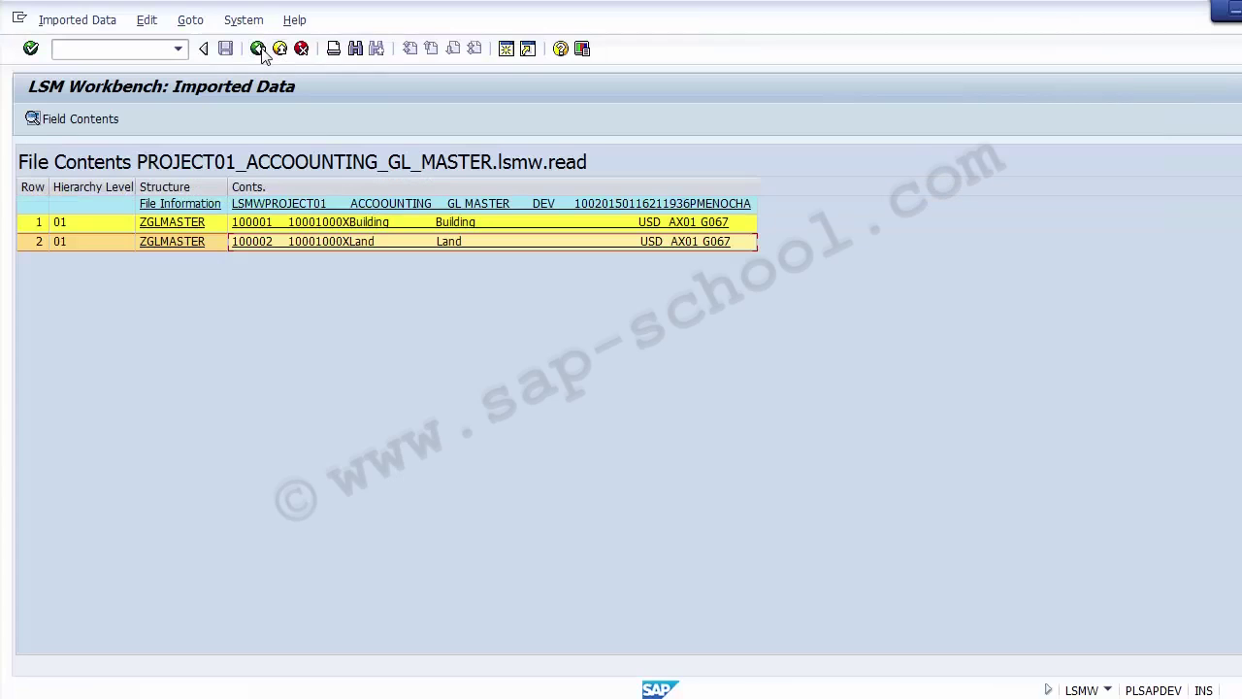
click(259, 48)
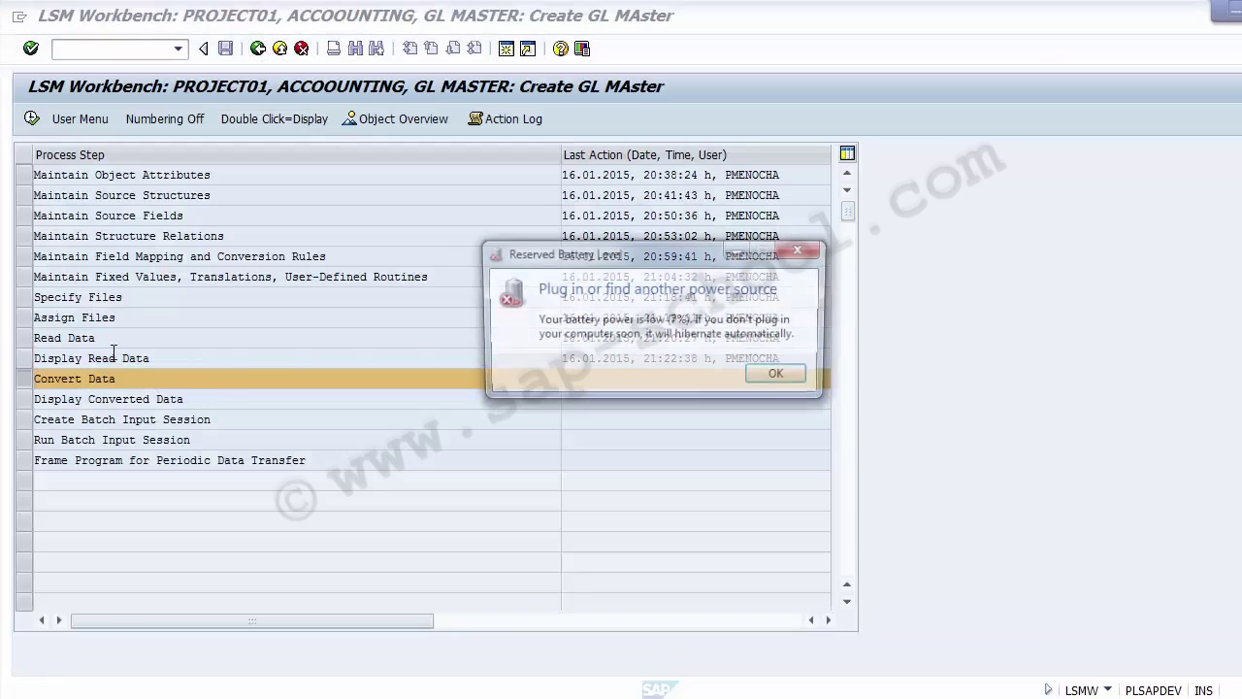
click(192, 355)
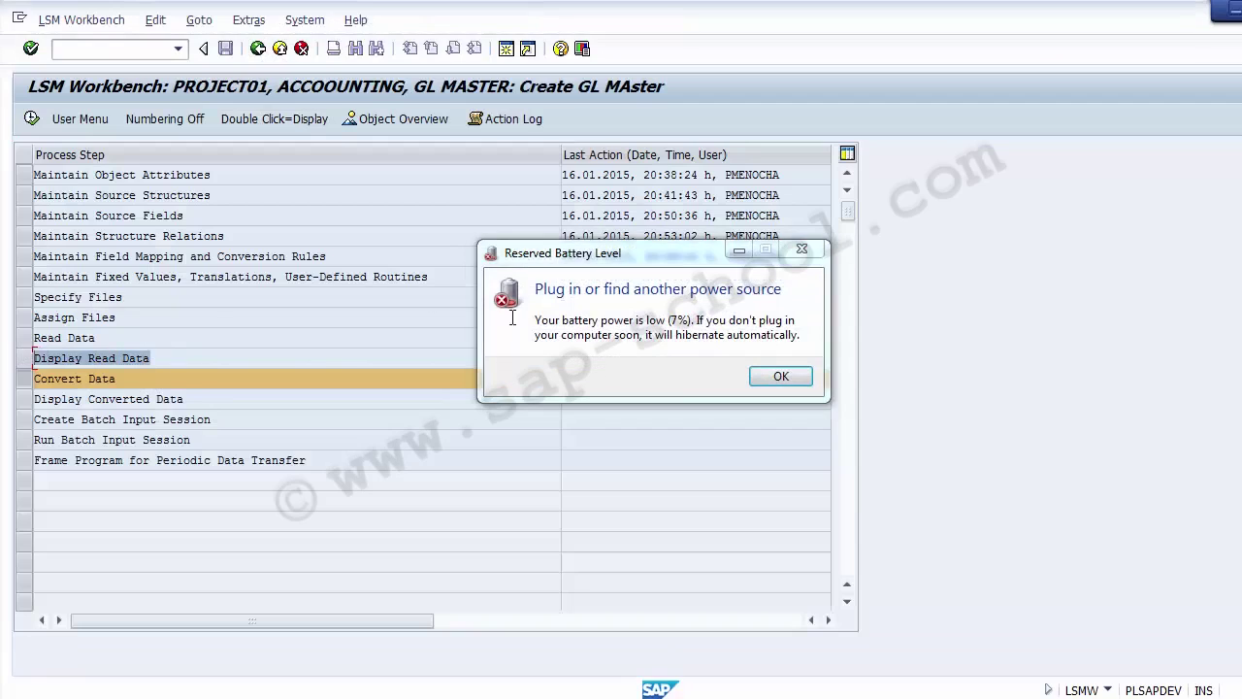
click(777, 379)
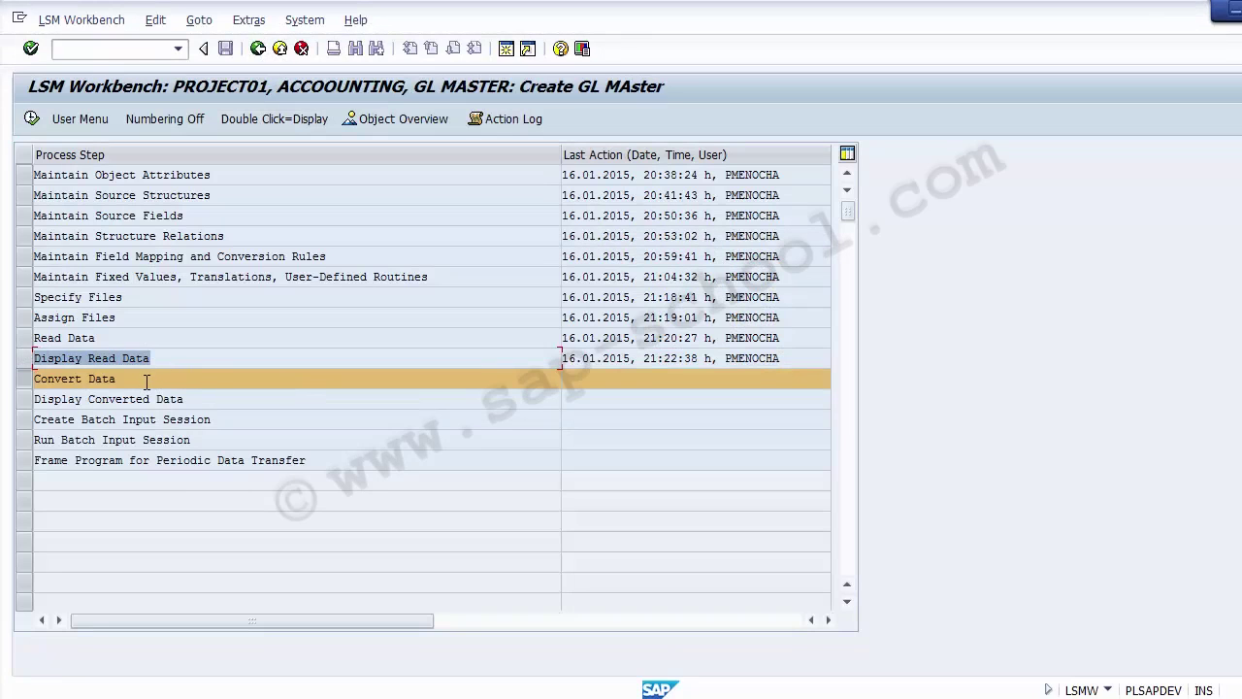
Step: Execute the Convert Data process step with the transaction number range left blank
click(36, 376)
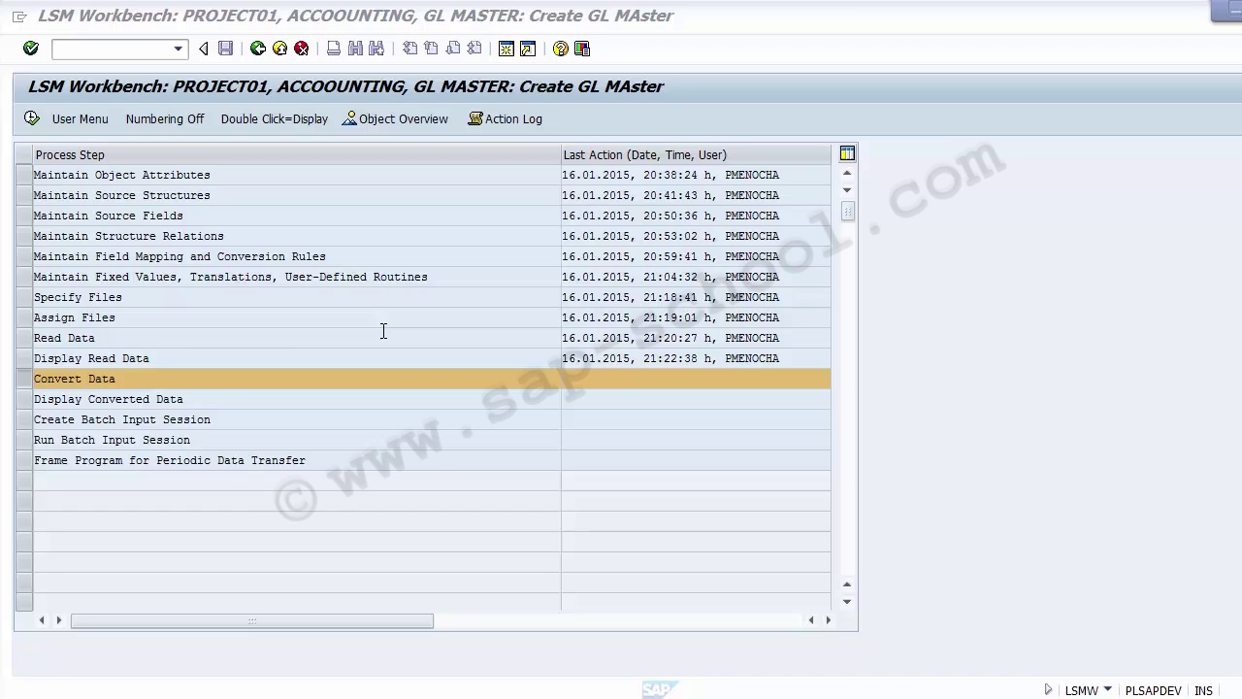
click(26, 388)
click(24, 381)
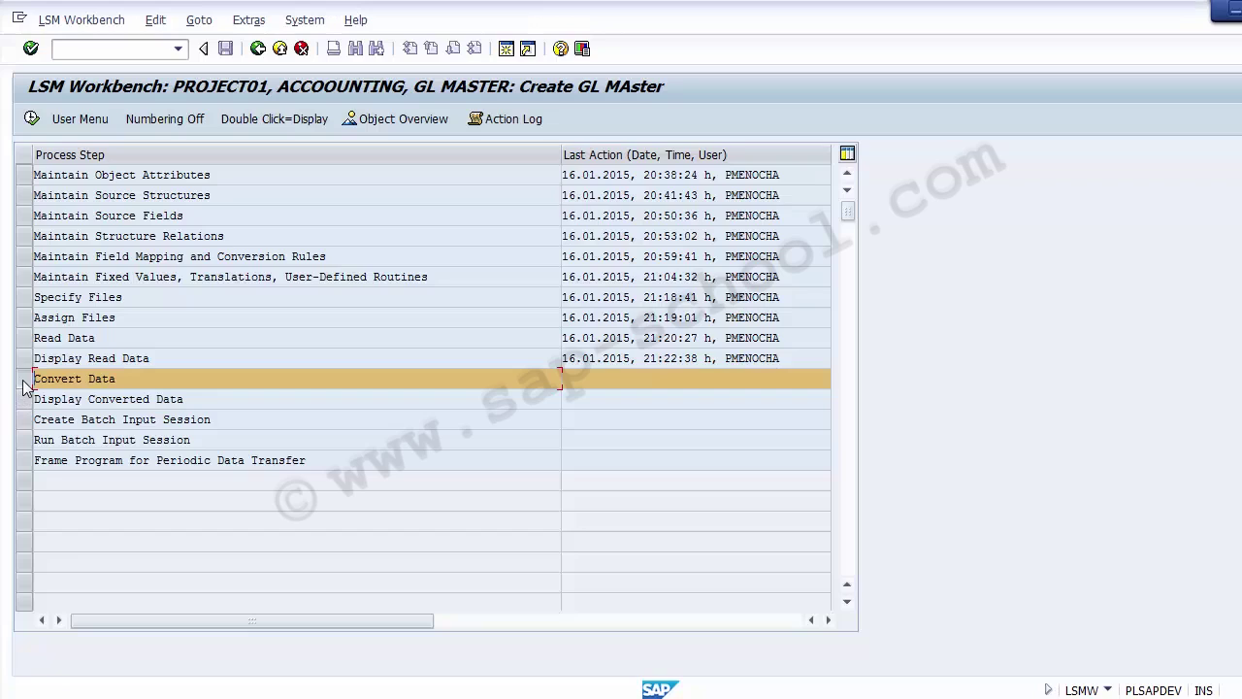
click(32, 118)
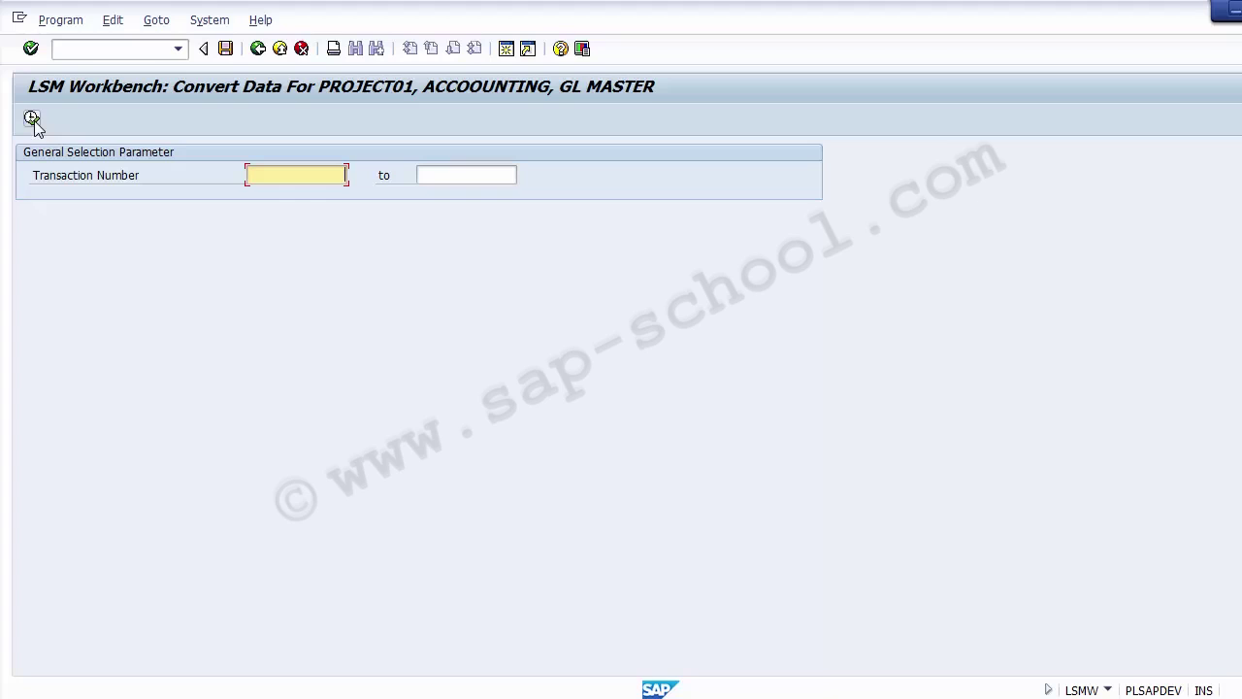
click(32, 118)
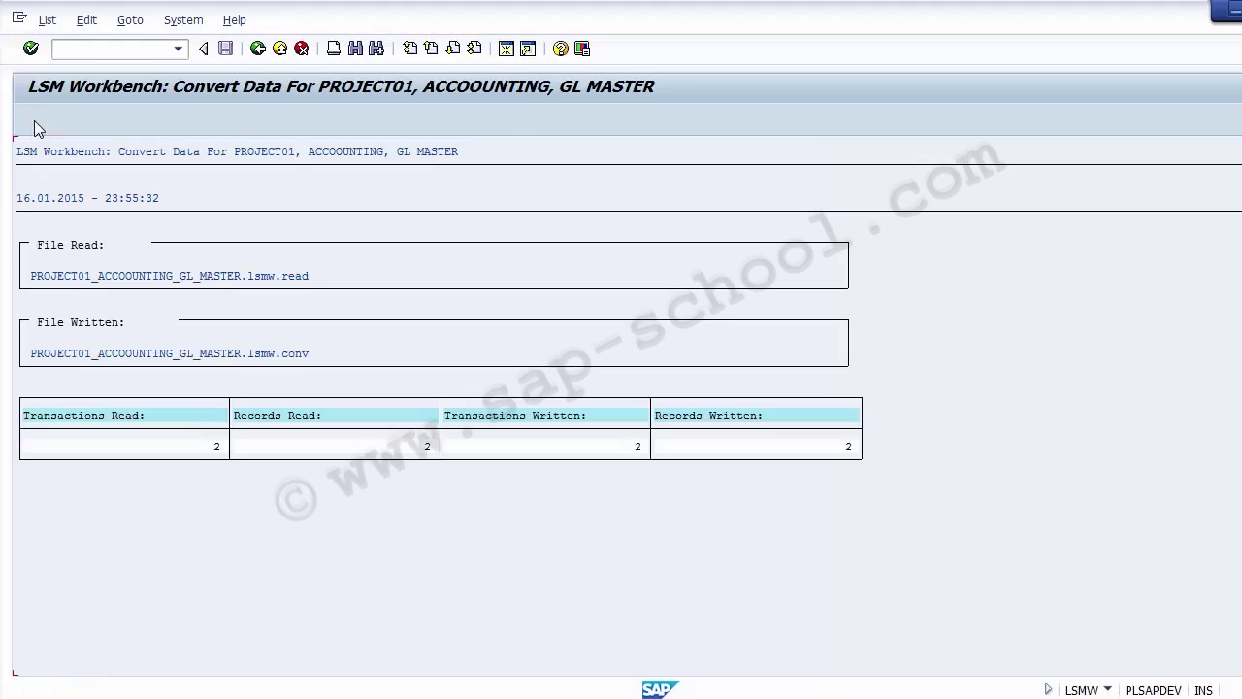
Step: Examine the conversion report's transactions and records read and written, along with the name of the written file
click(216, 446)
click(429, 450)
click(639, 447)
click(847, 449)
click(542, 355)
click(219, 449)
click(435, 453)
click(537, 418)
click(847, 447)
Step: Return to the LSMW process step list and review the Convert Data and Display Converted Data entries
click(257, 49)
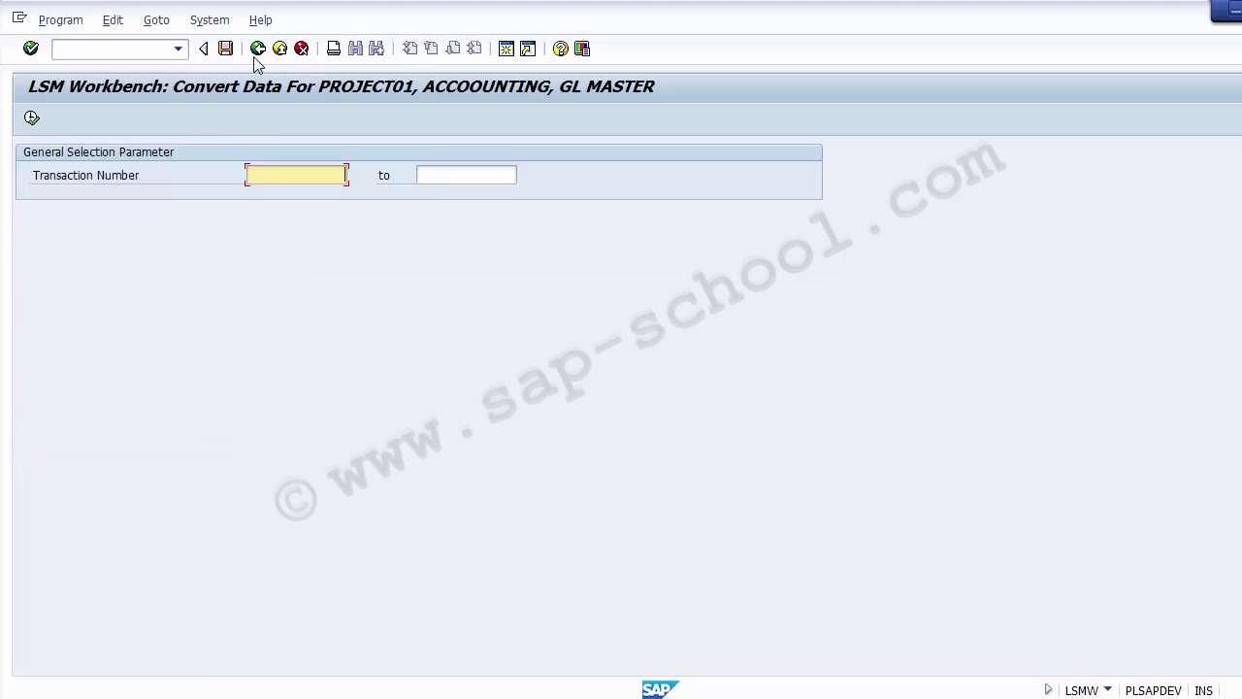
click(257, 48)
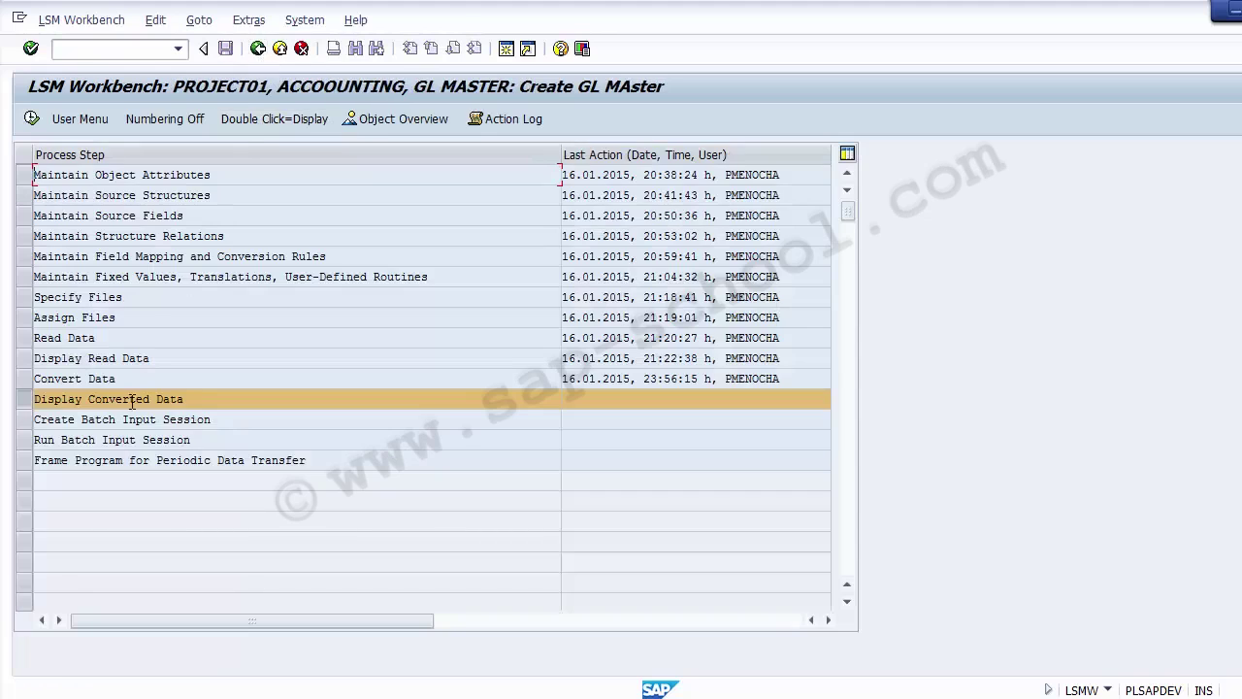
drag(123, 379, 46, 378)
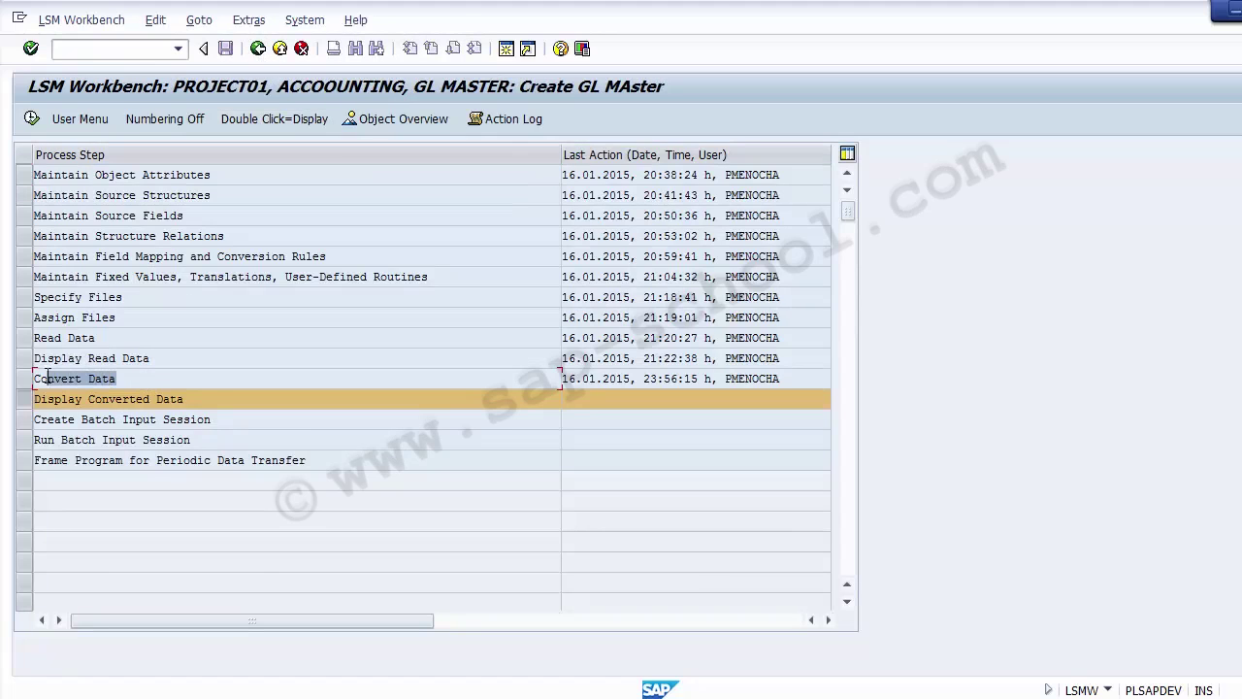
drag(212, 405, 30, 399)
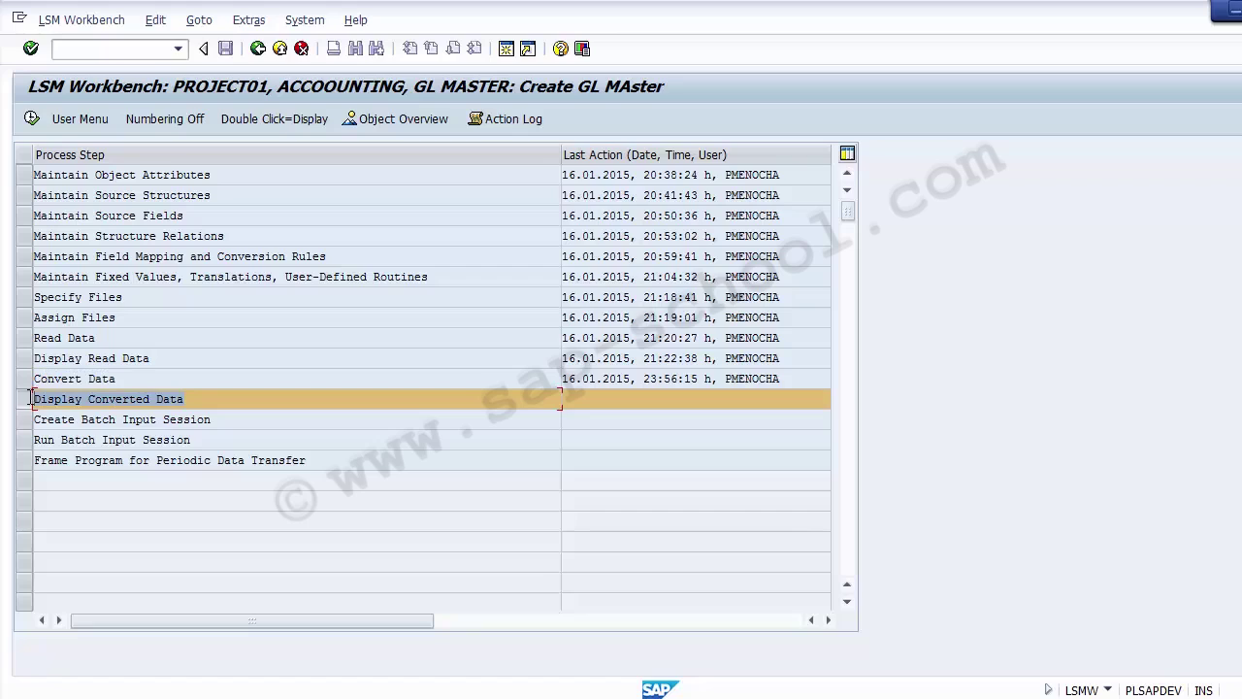
click(122, 378)
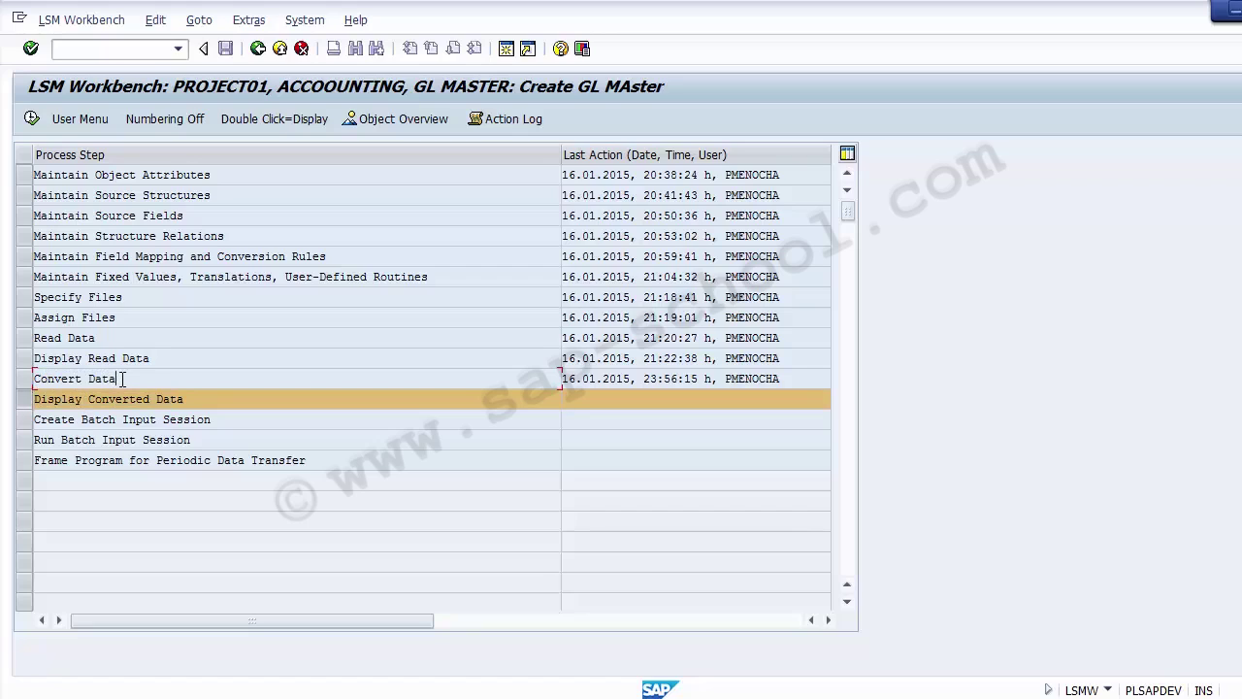
drag(122, 378, 26, 381)
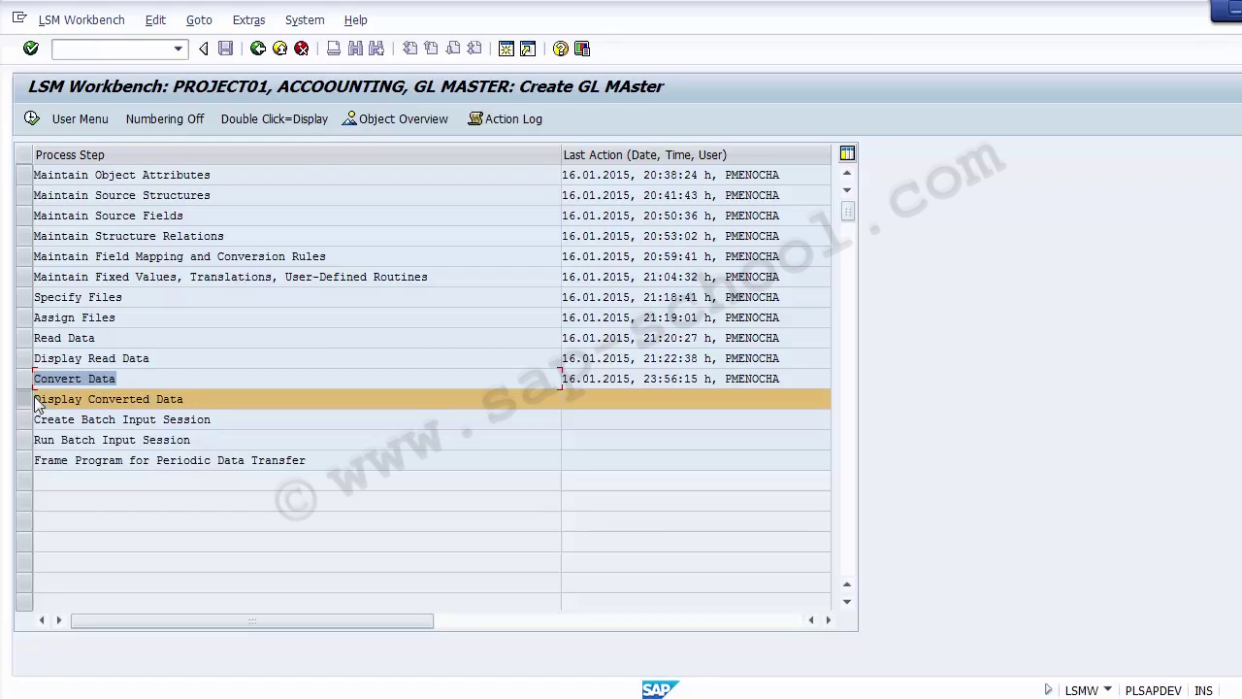
Step: Execute the Display Converted Data process step with From Line blank and To Line 10000, and open the Building record's field contents
click(32, 120)
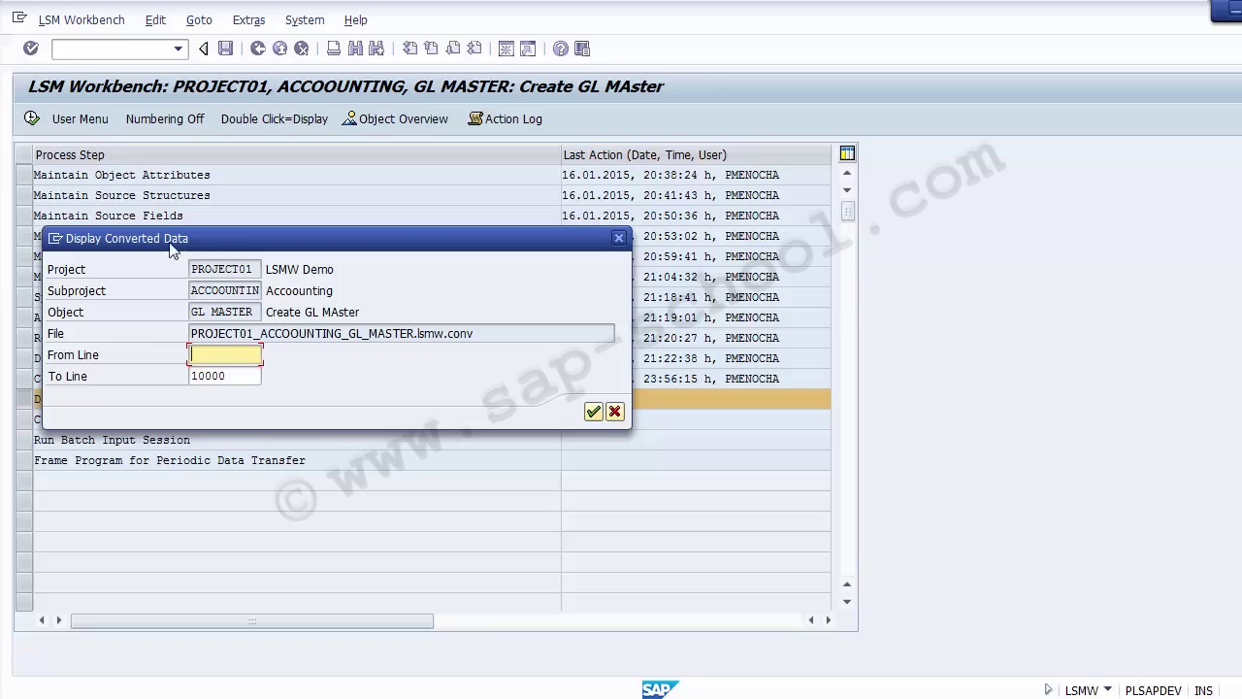
click(593, 412)
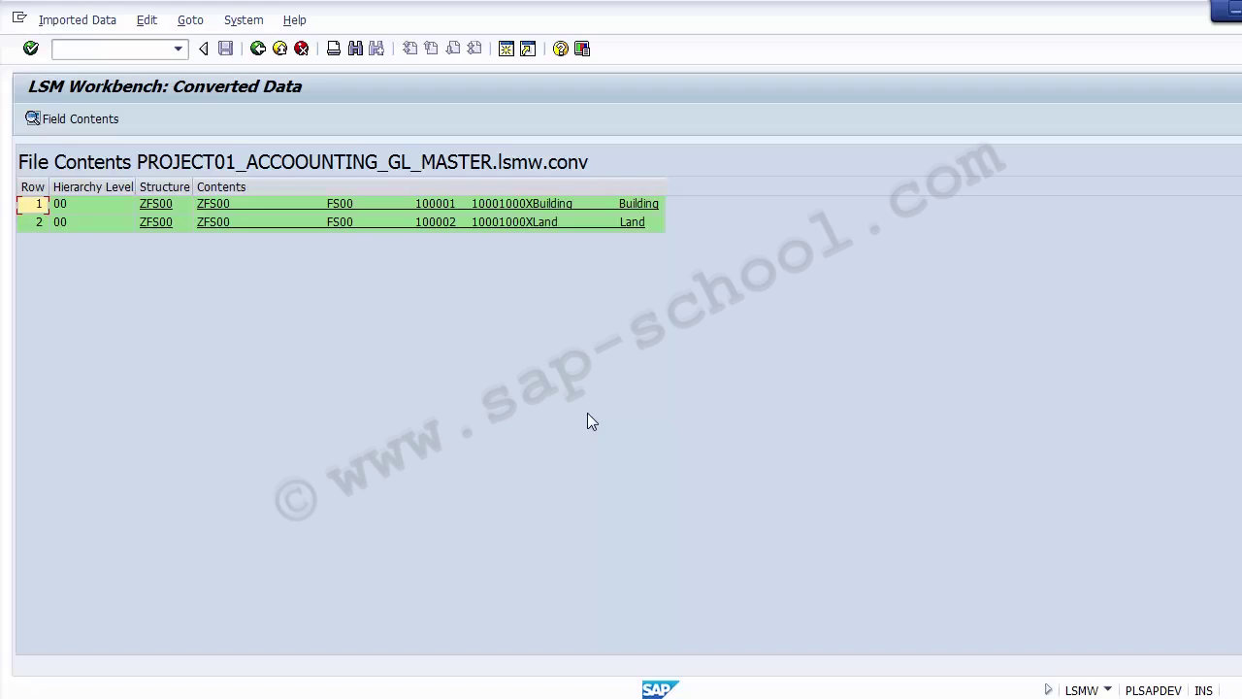
click(525, 213)
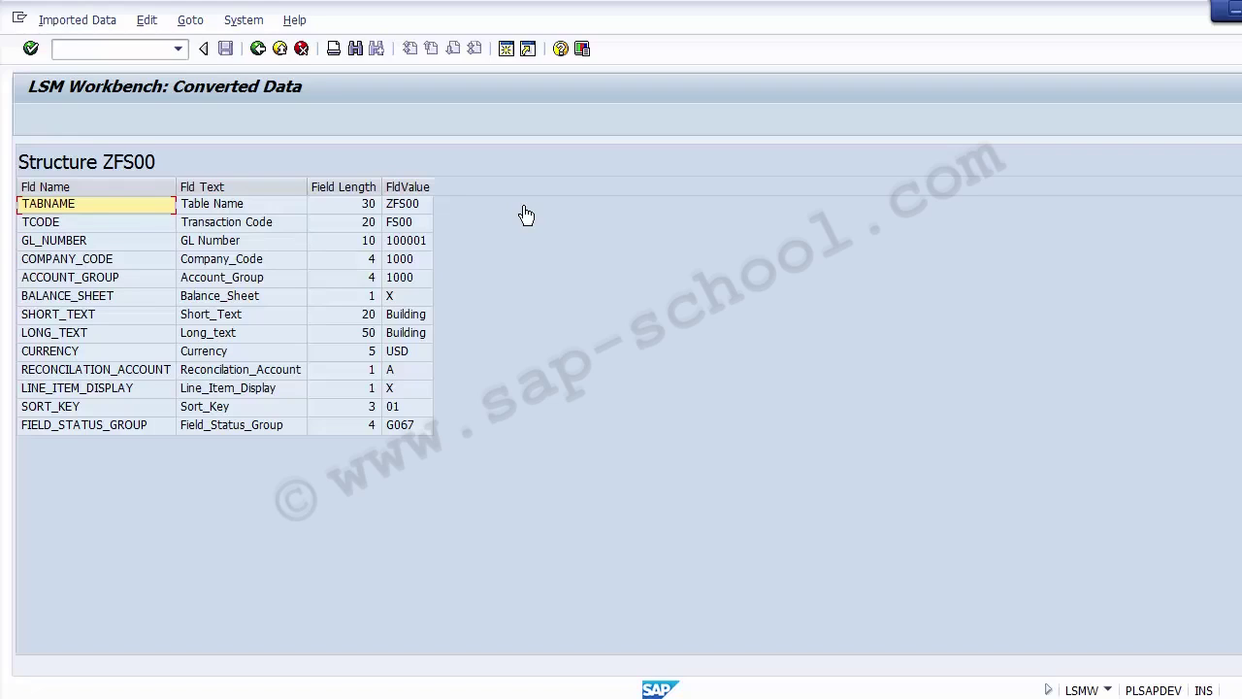
Step: Check GL number 100001 in the Excel source sheet, Sheet4, and return to the converted record's ZFS00 field list
click(637, 698)
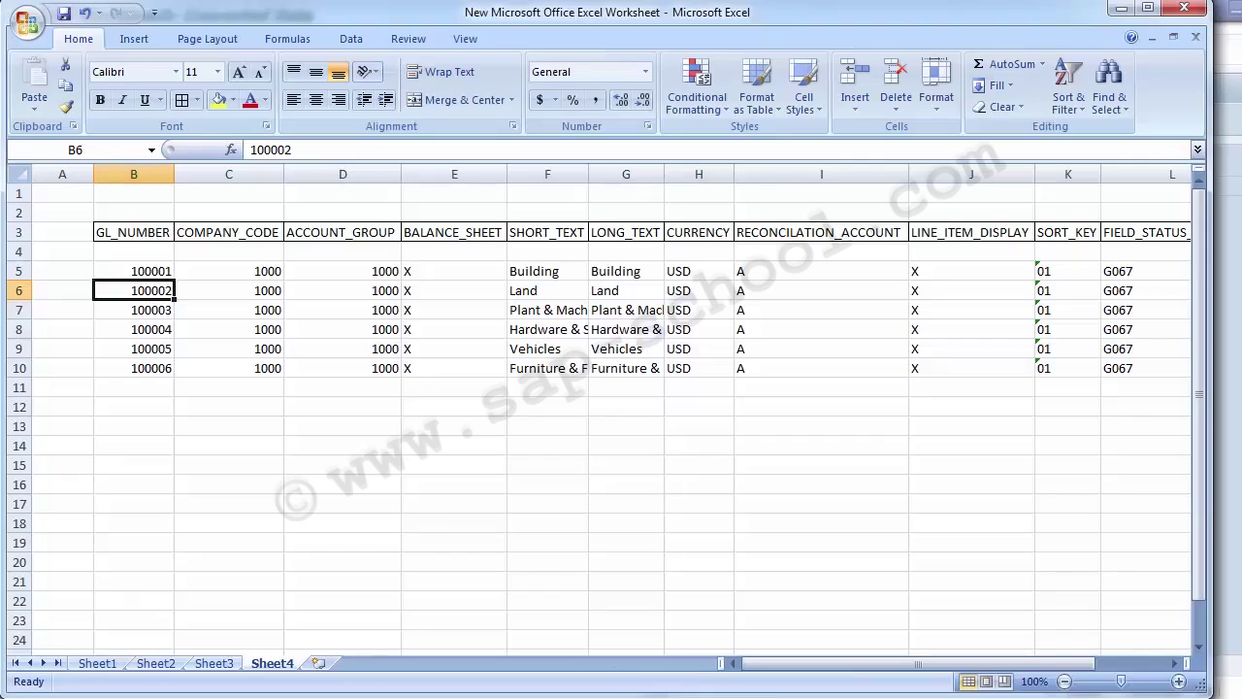
click(146, 273)
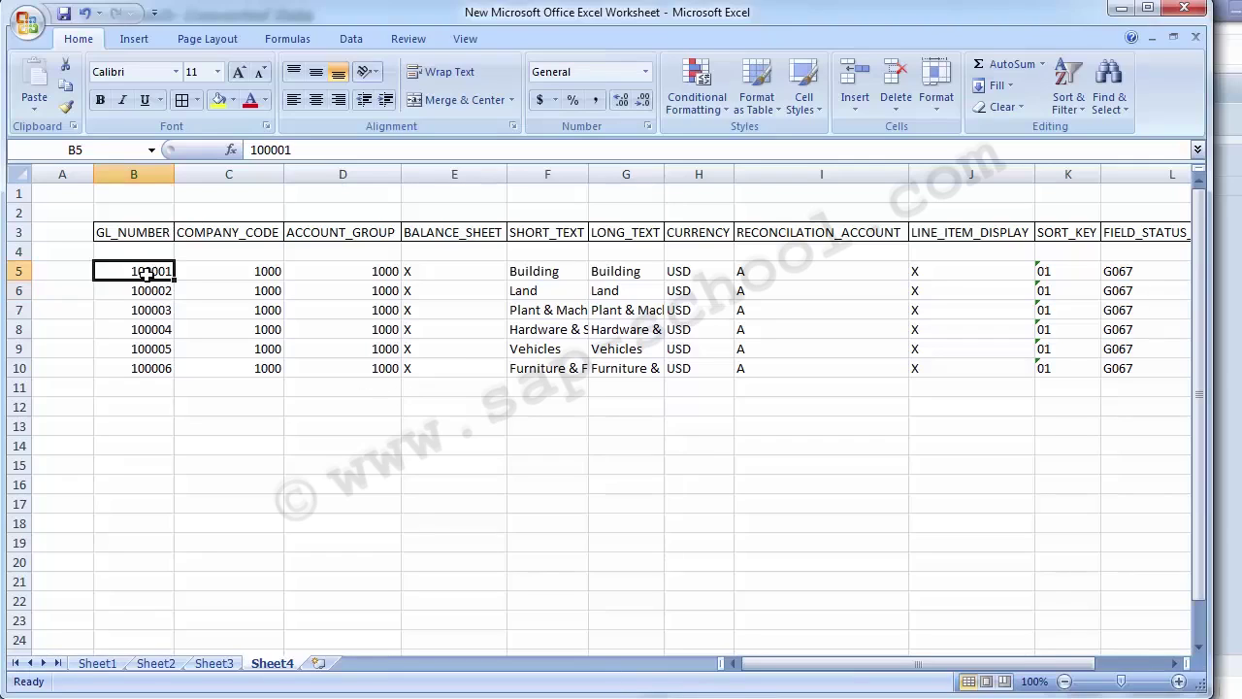
key(Down)
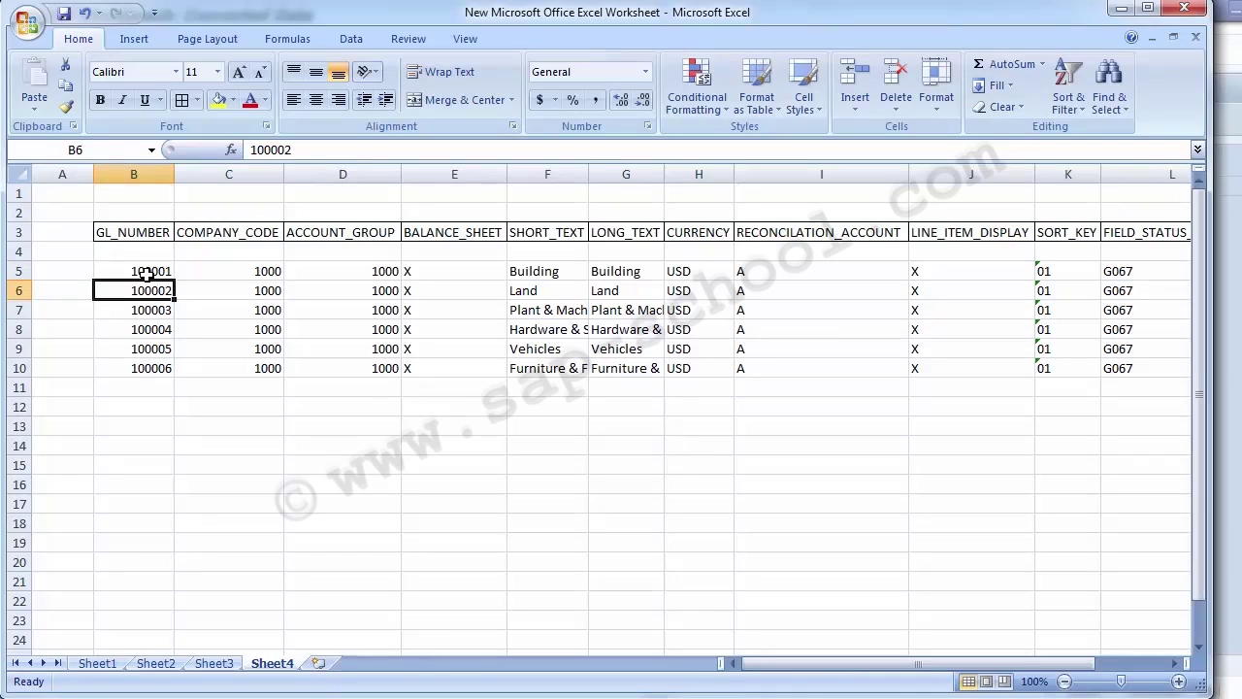
key(Up)
key(alt+Tab)
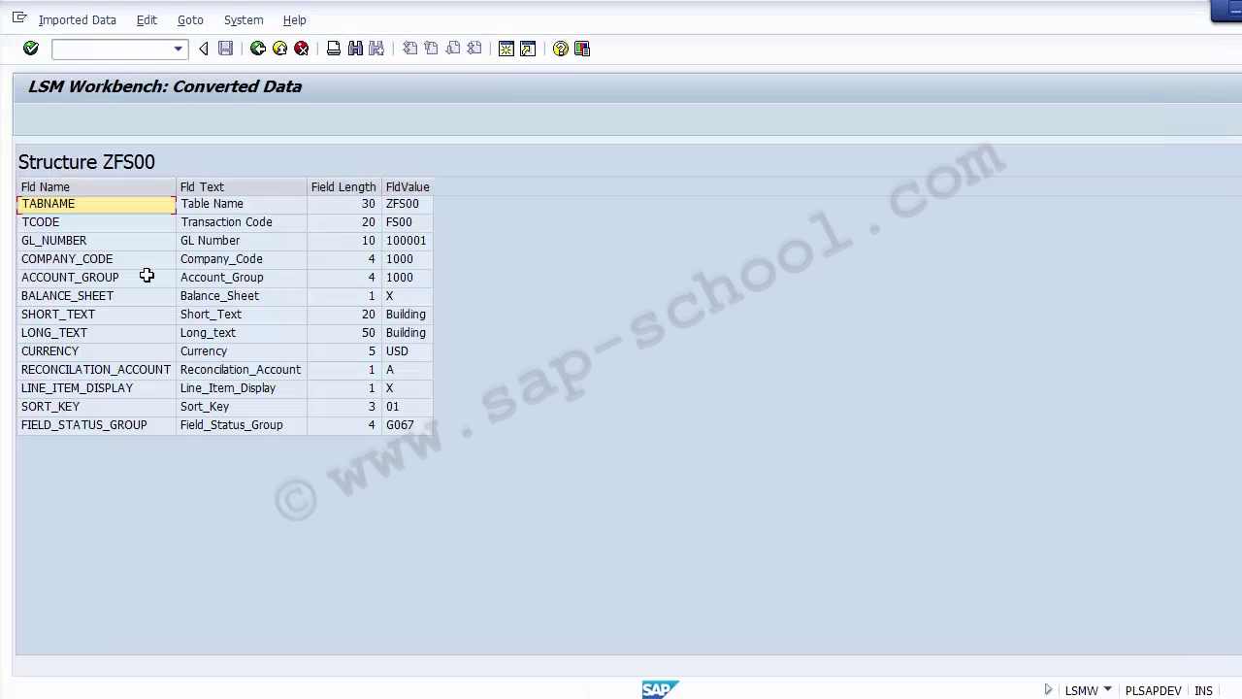
key(Down)
key(Up)
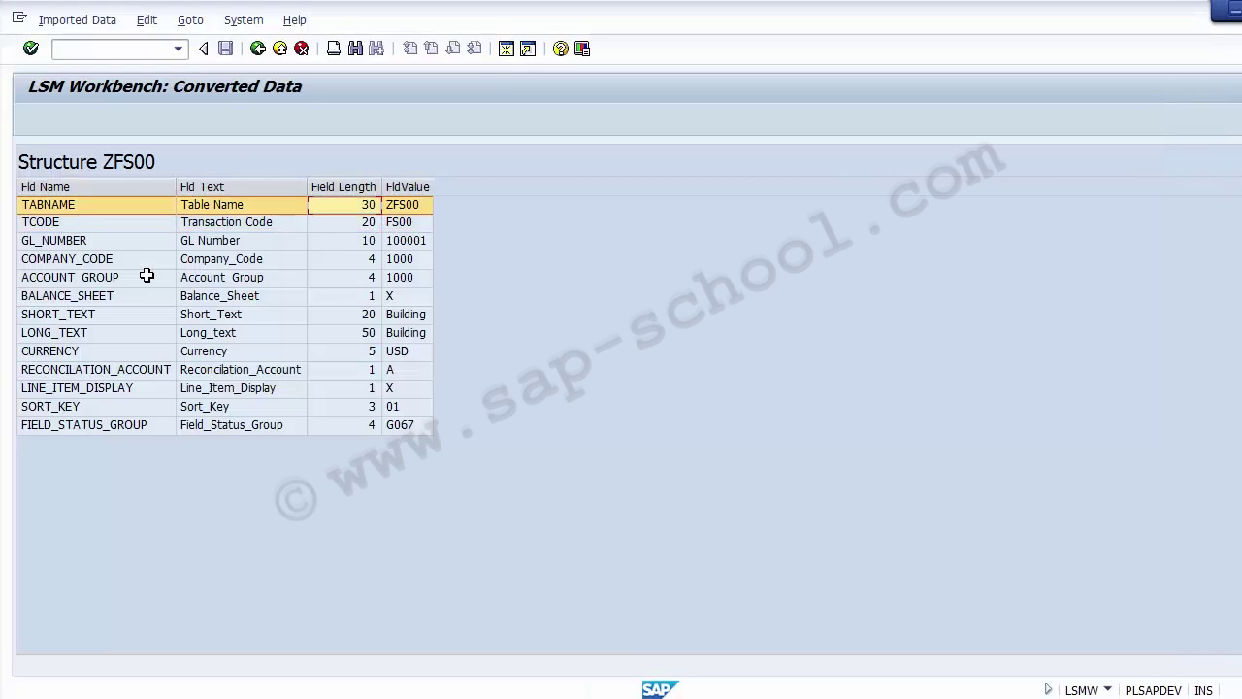
Step: Examine the Building record's converted field values one by one, from GL_NUMBER through LINE_ITEM_DISPLAY
click(401, 246)
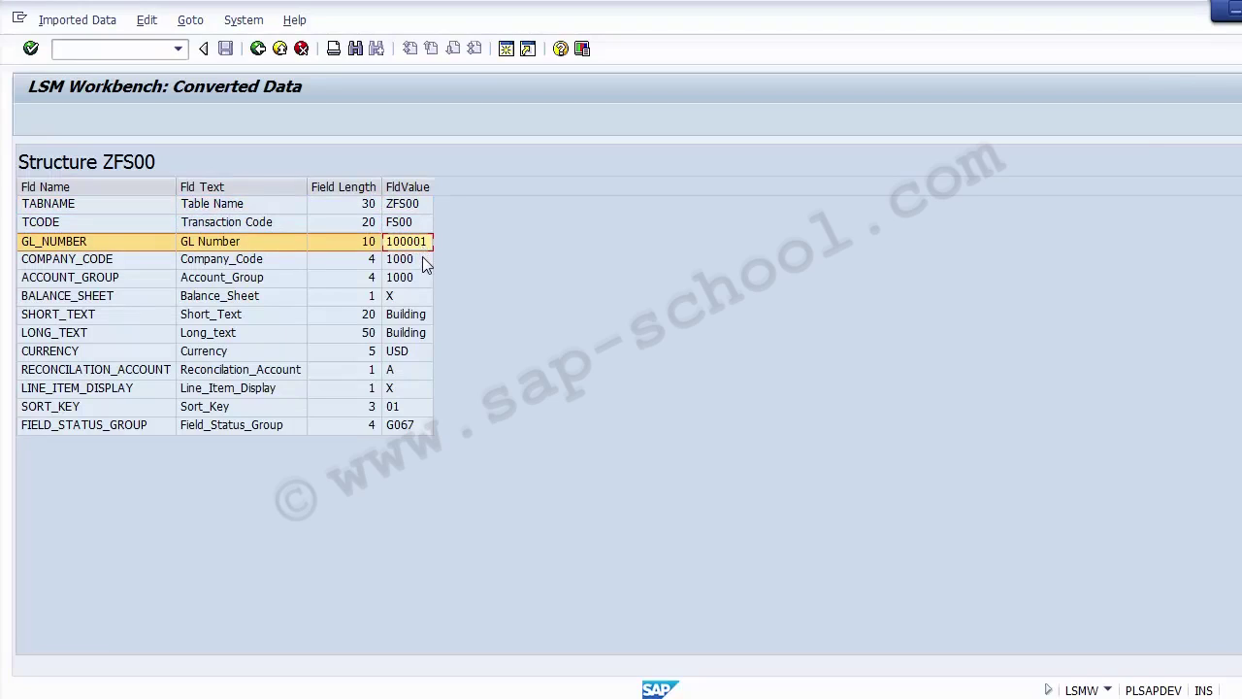
click(422, 258)
click(420, 276)
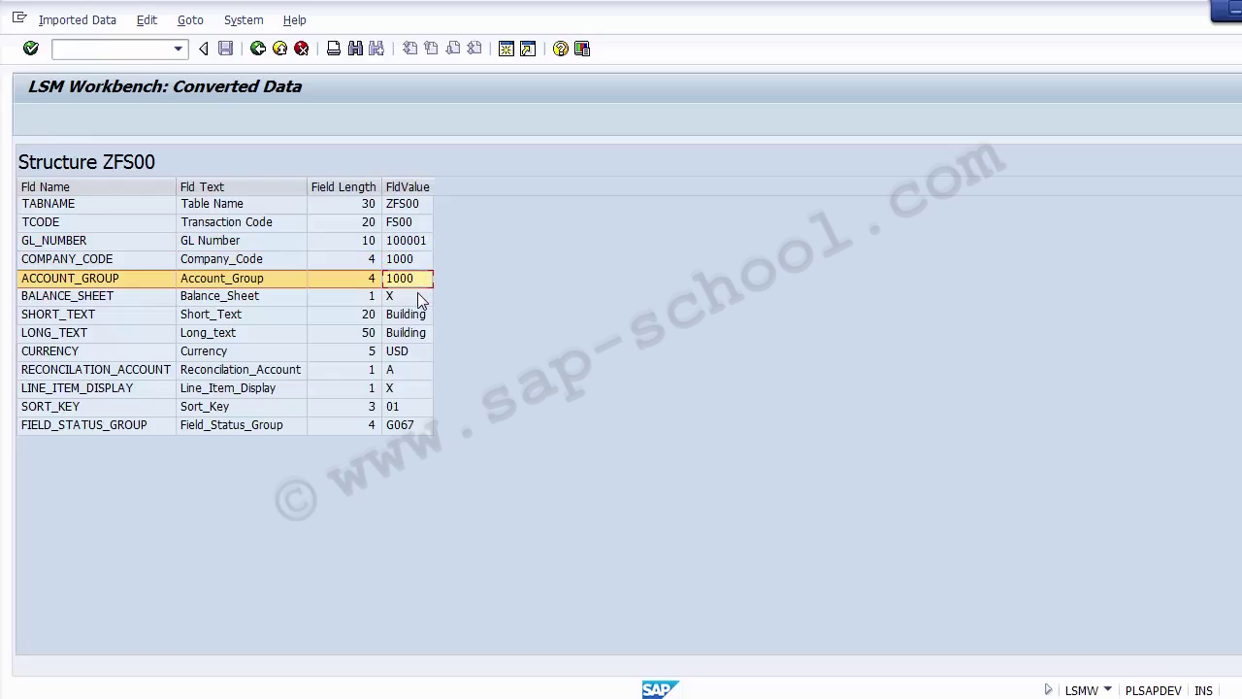
click(419, 296)
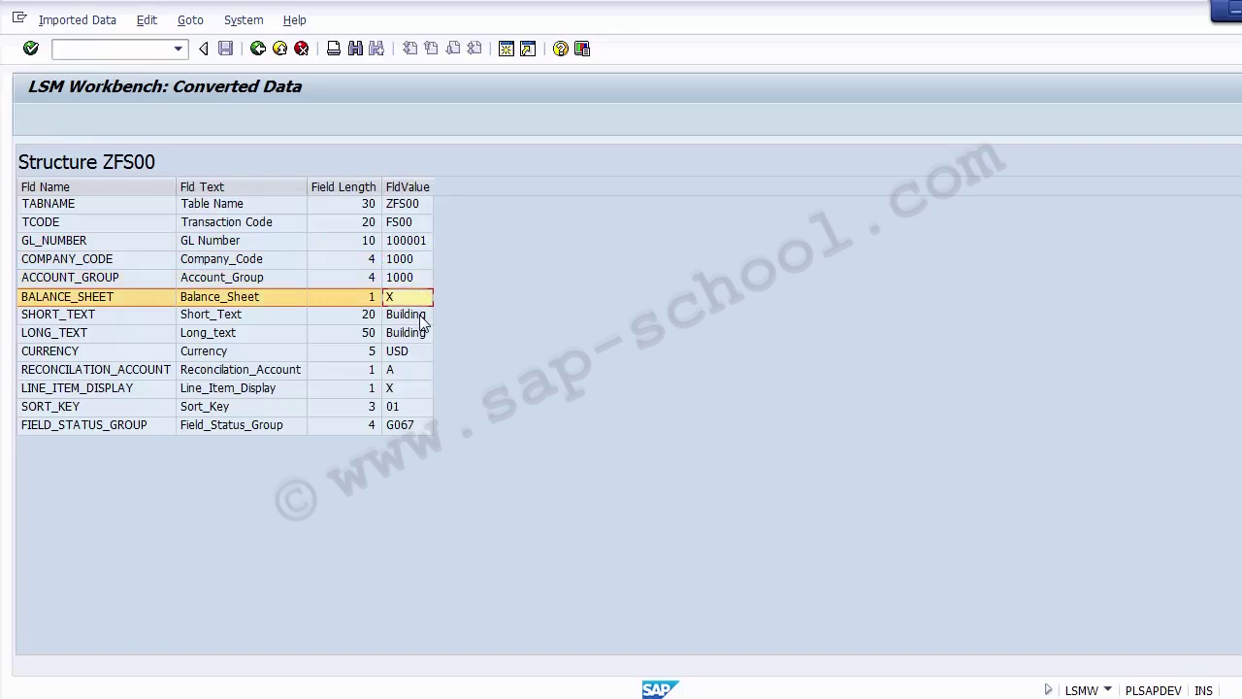
click(421, 315)
click(423, 334)
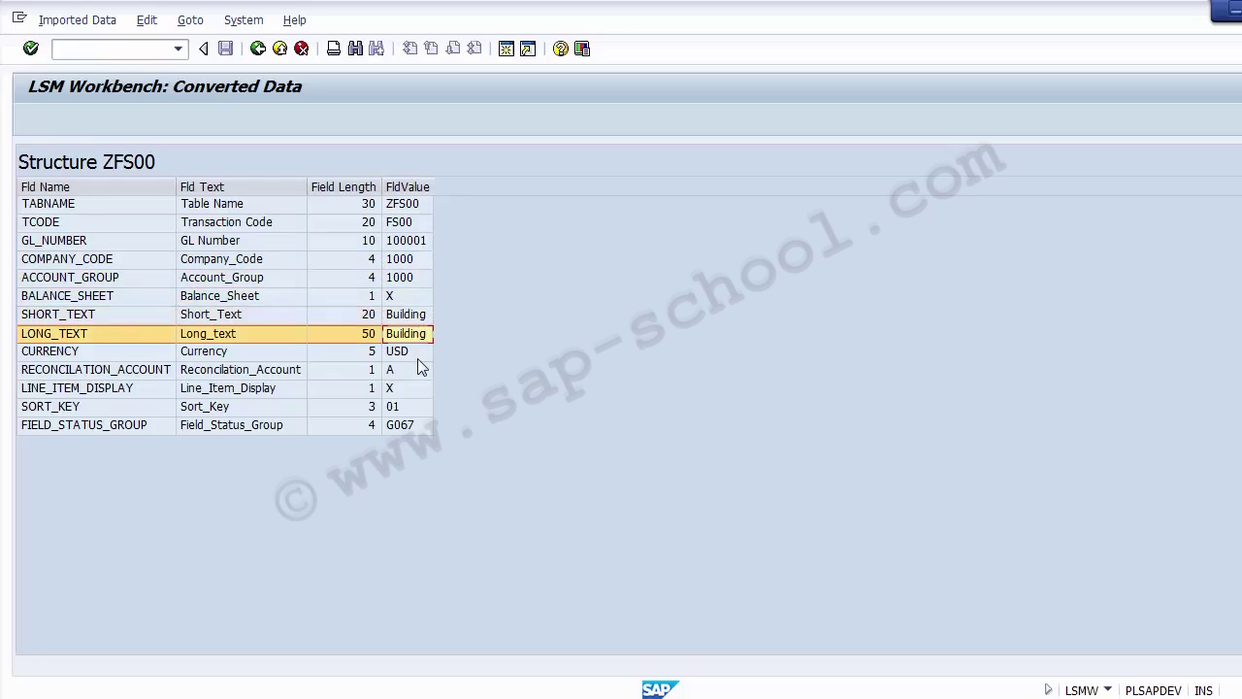
click(417, 352)
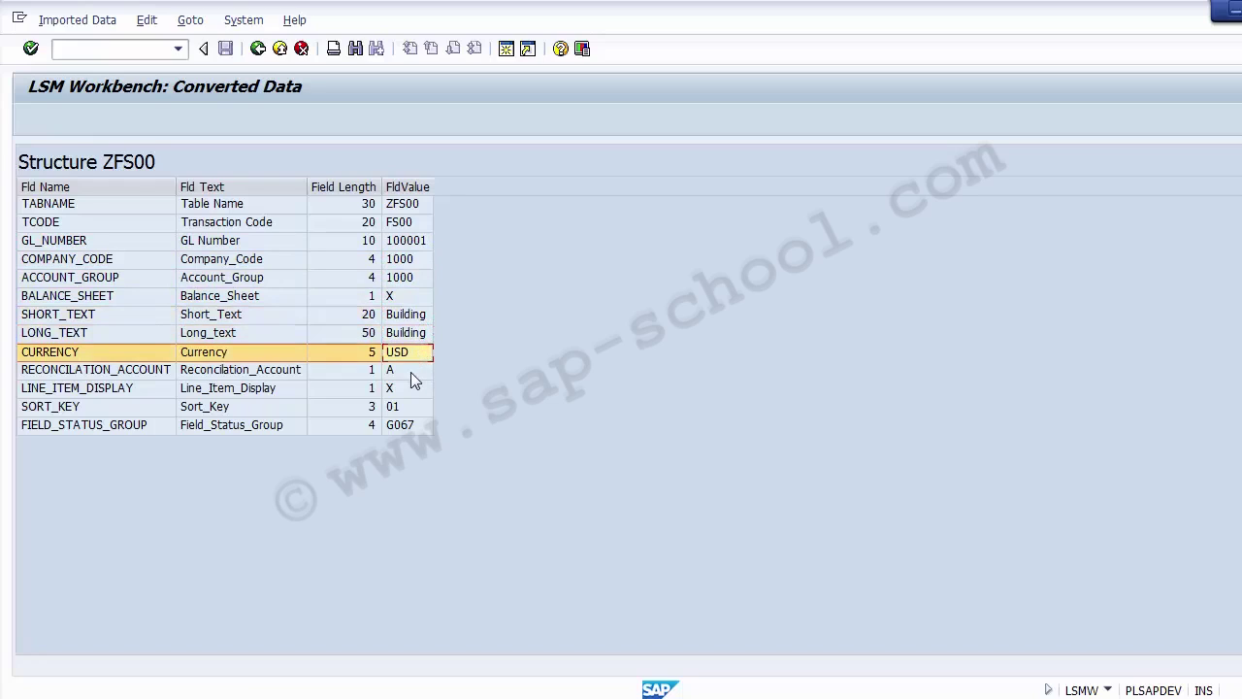
click(410, 371)
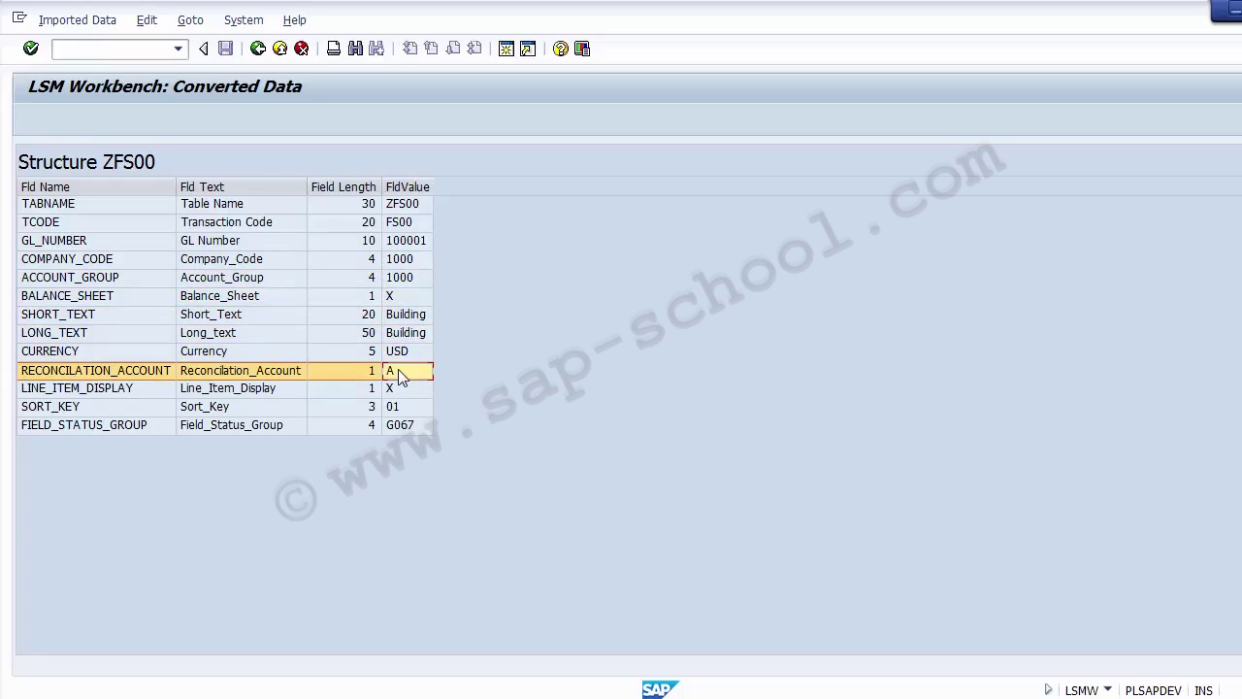
click(398, 390)
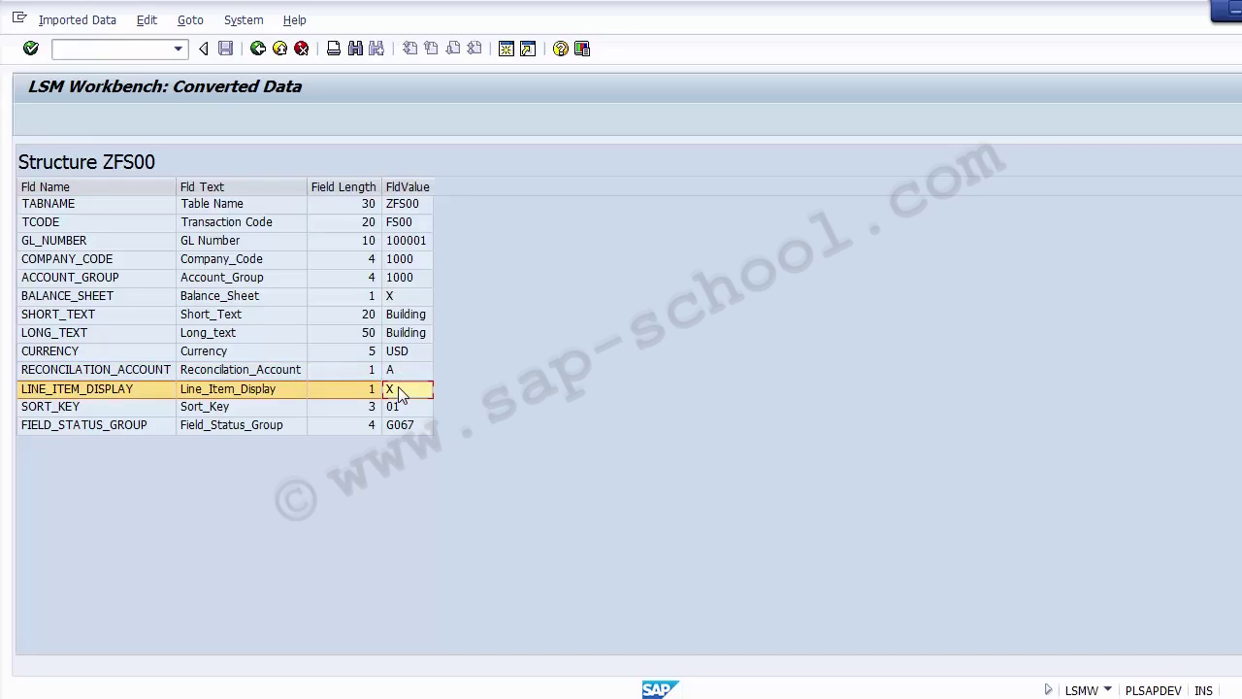
Step: Compare the converted Building record with row 5 of the Excel source sheet across all its columns, and return to SAP
key(Tab)
key(alt+Tab)
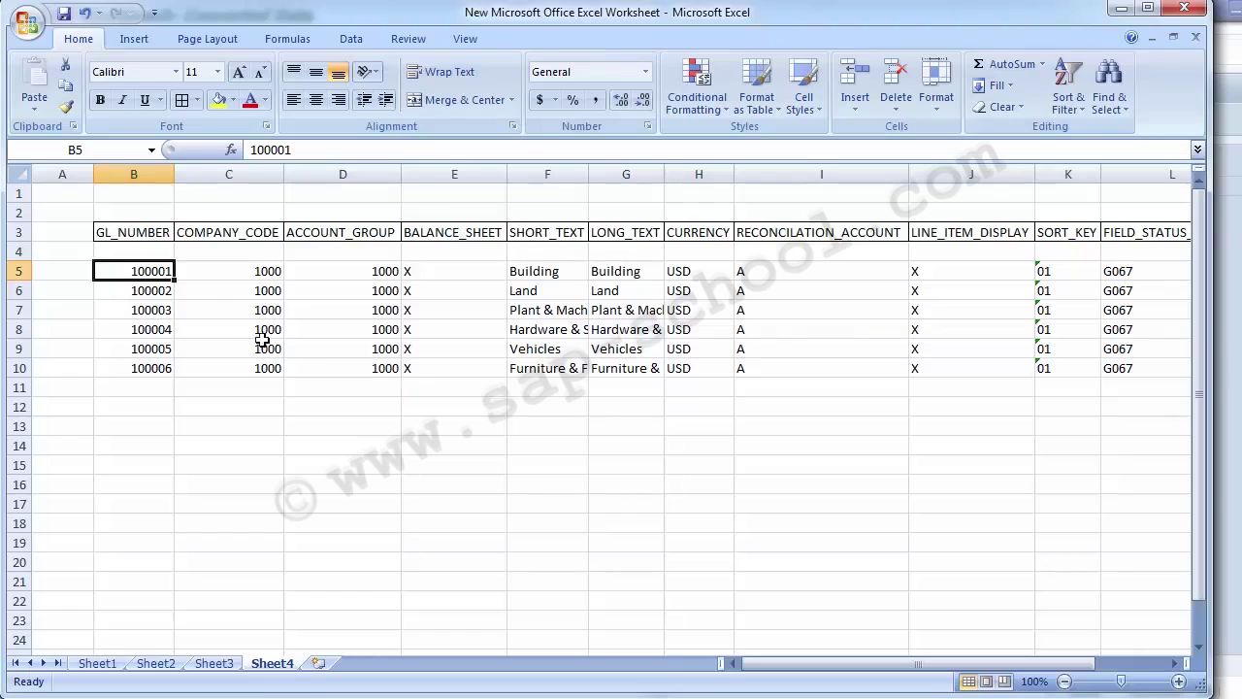
key(Tab)
key(Tab)
key(Tab)
key(Tab)
key(Tab)
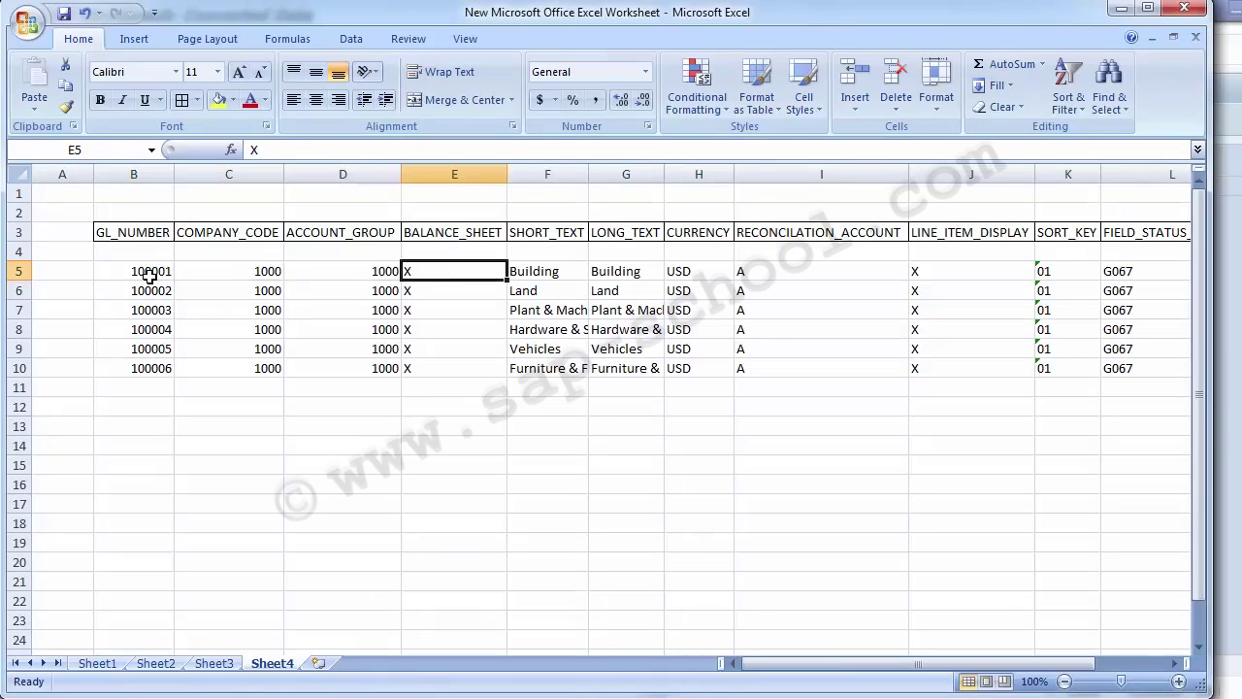
key(Tab)
key(Tab)
key(Tab)
key(Tab)
key(Tab)
key(Tab)
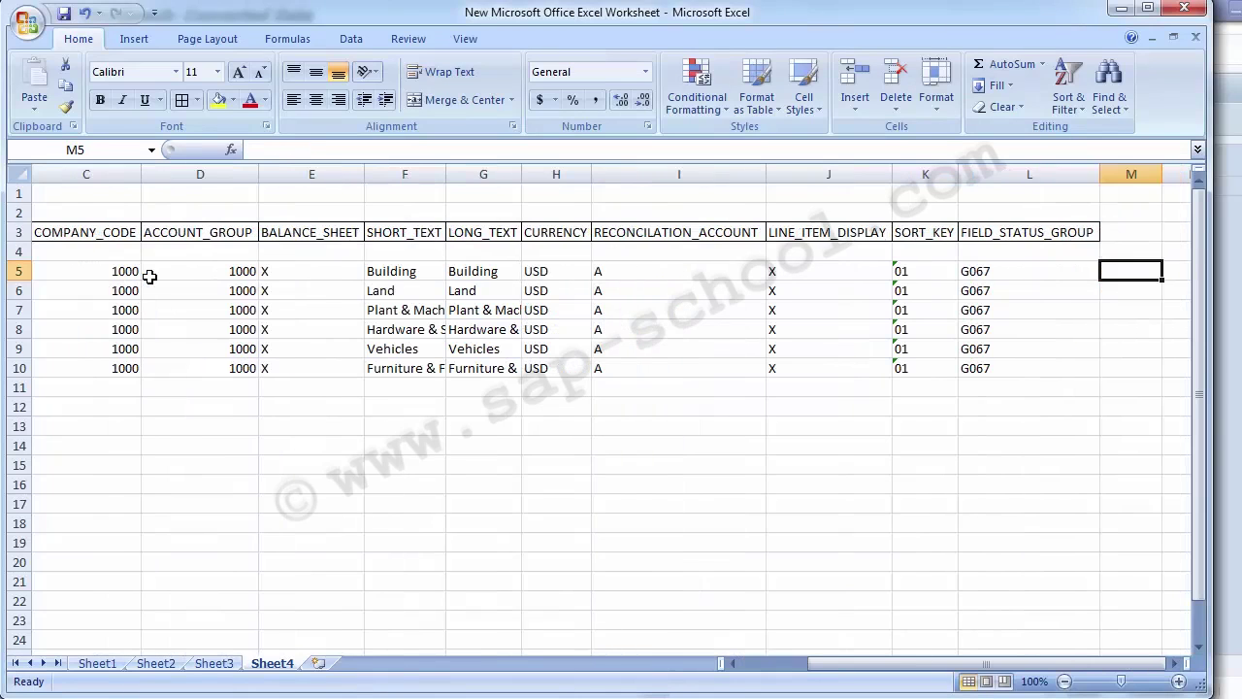
key(Left)
key(Left)
key(Left)
key(Left)
key(Left)
key(Left)
key(Left)
key(Left)
key(Left)
key(Left)
key(Left)
key(Left)
key(Right)
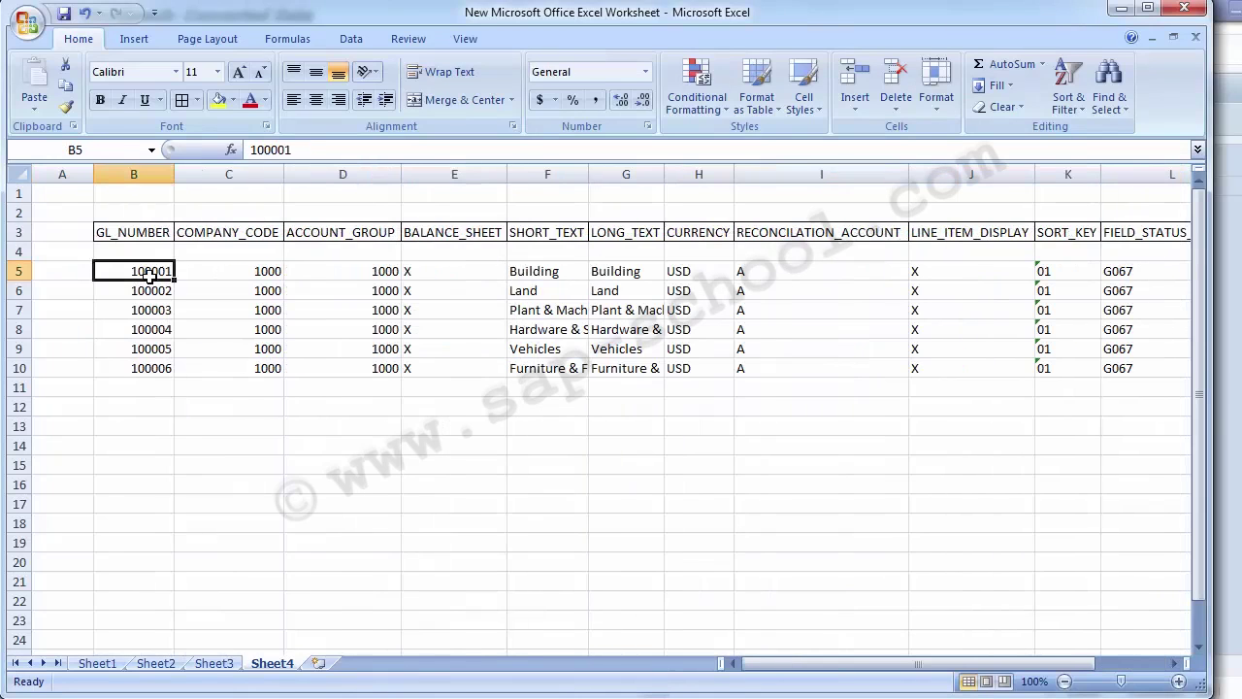
key(alt+Tab)
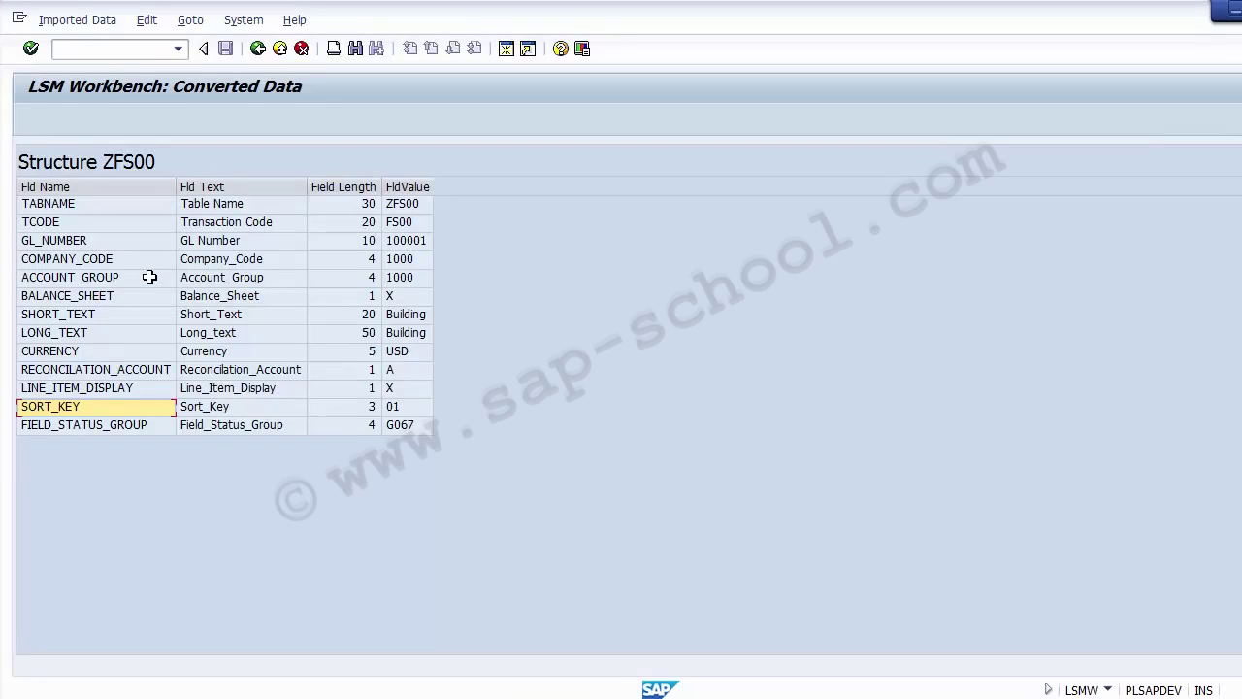
Step: Examine the field contents of the second converted record, Land, and go back to the LSMW process step list
click(259, 50)
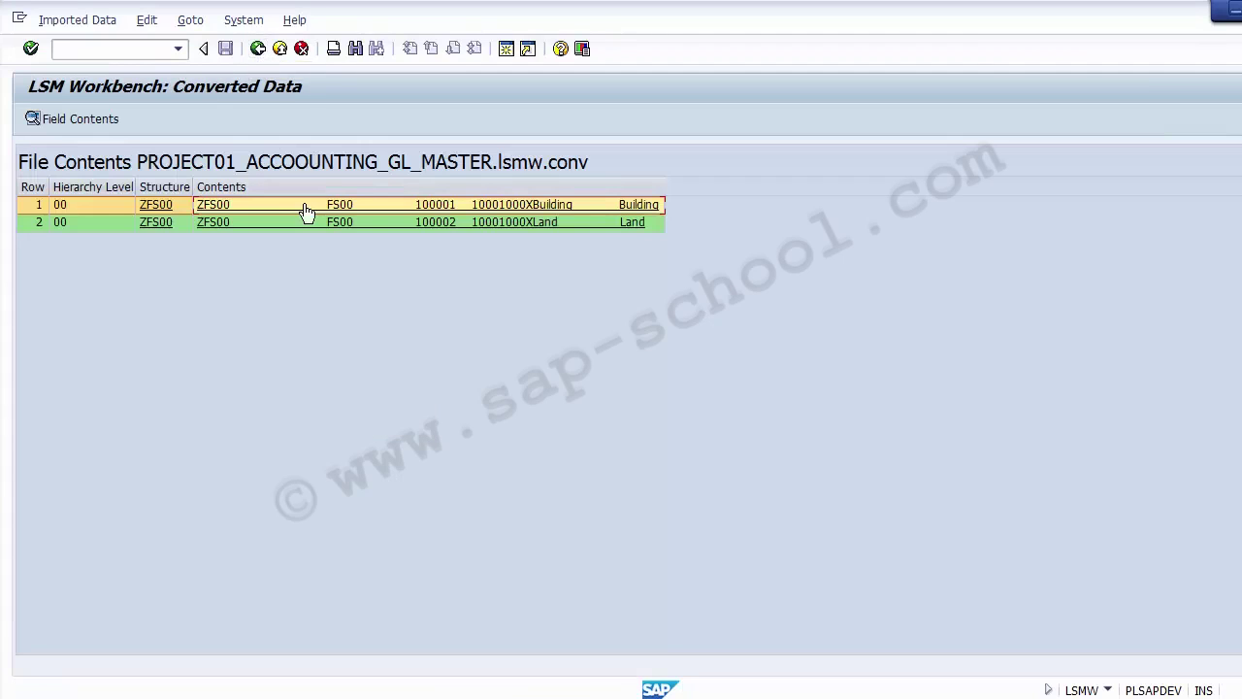
double_click(499, 227)
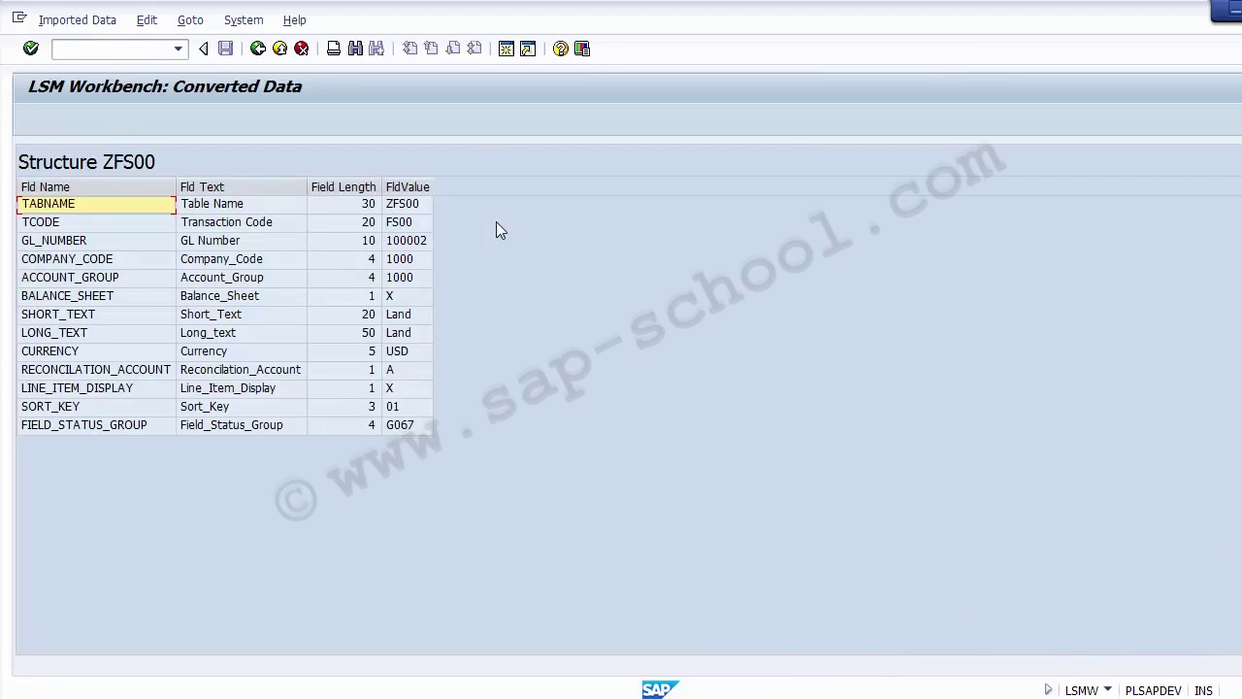
click(258, 48)
click(258, 49)
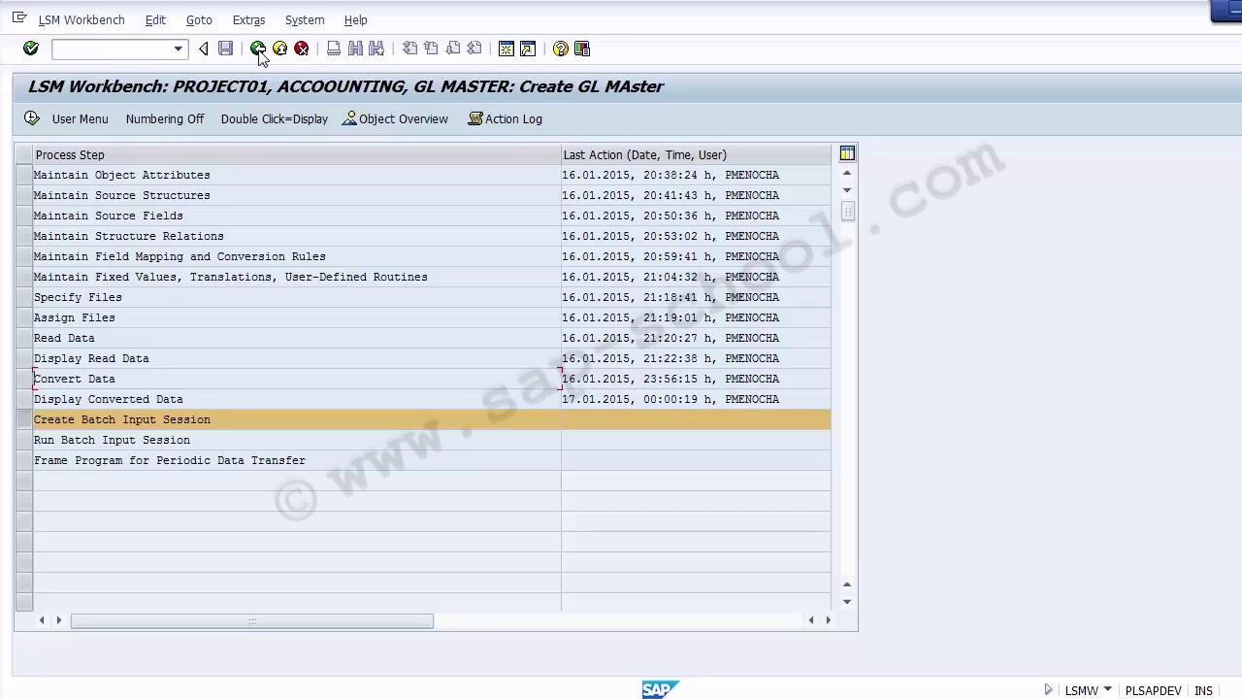
Step: Execute the Create Batch Input Session process step for folder GL MASTER with the option to keep batch input folder(s) enabled
click(29, 423)
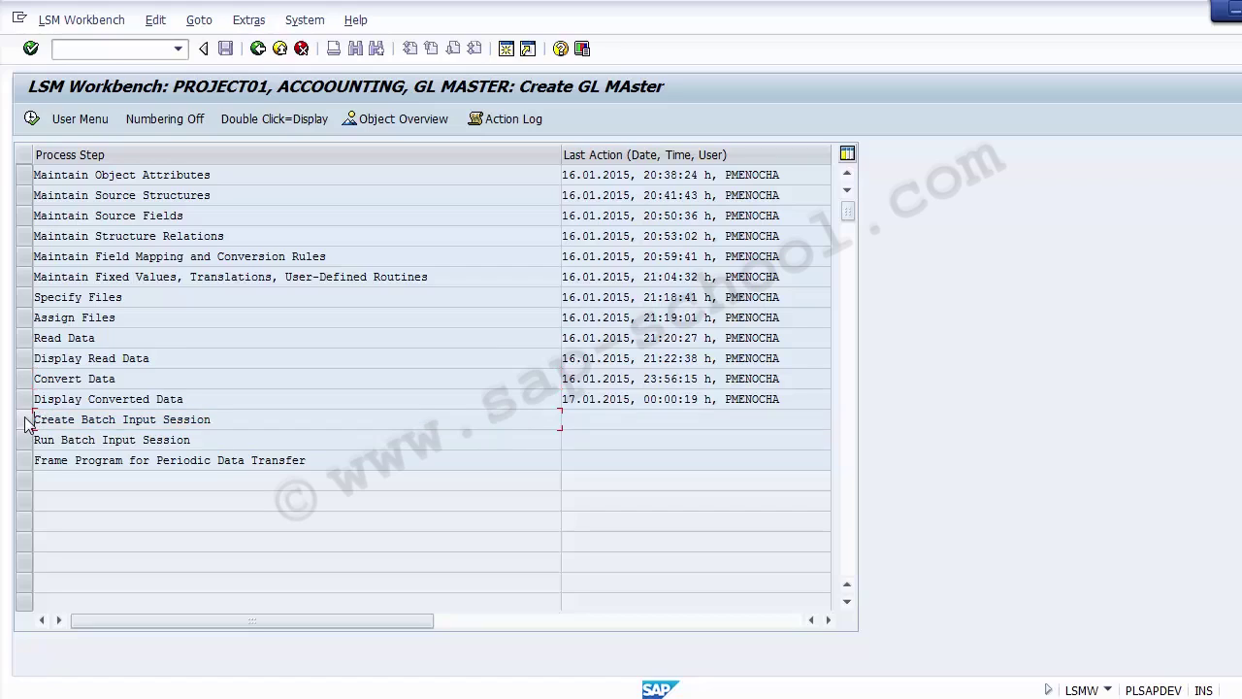
click(27, 423)
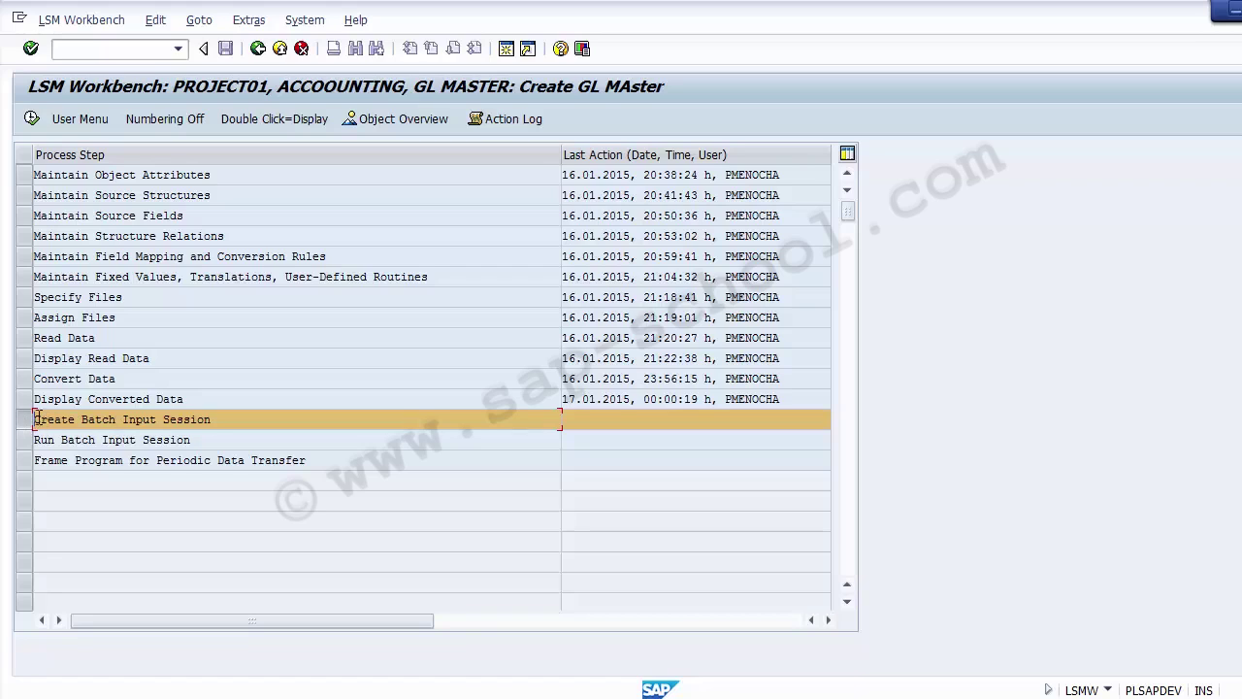
click(32, 118)
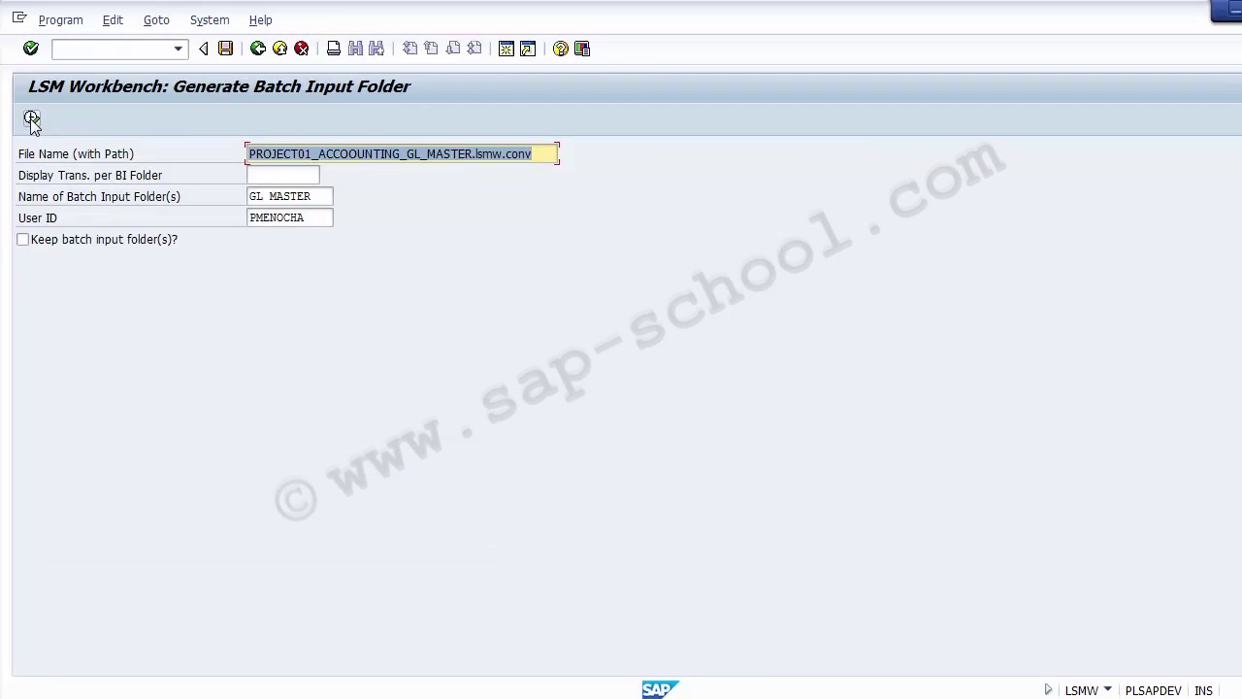
click(64, 249)
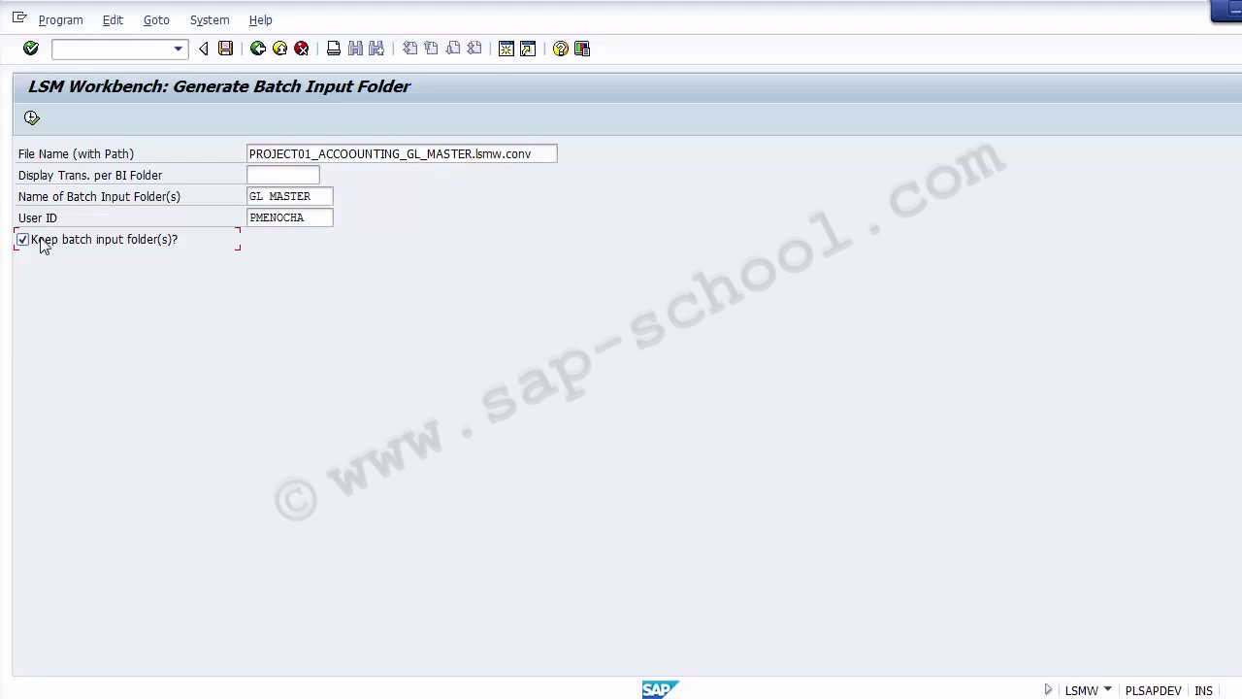
click(23, 242)
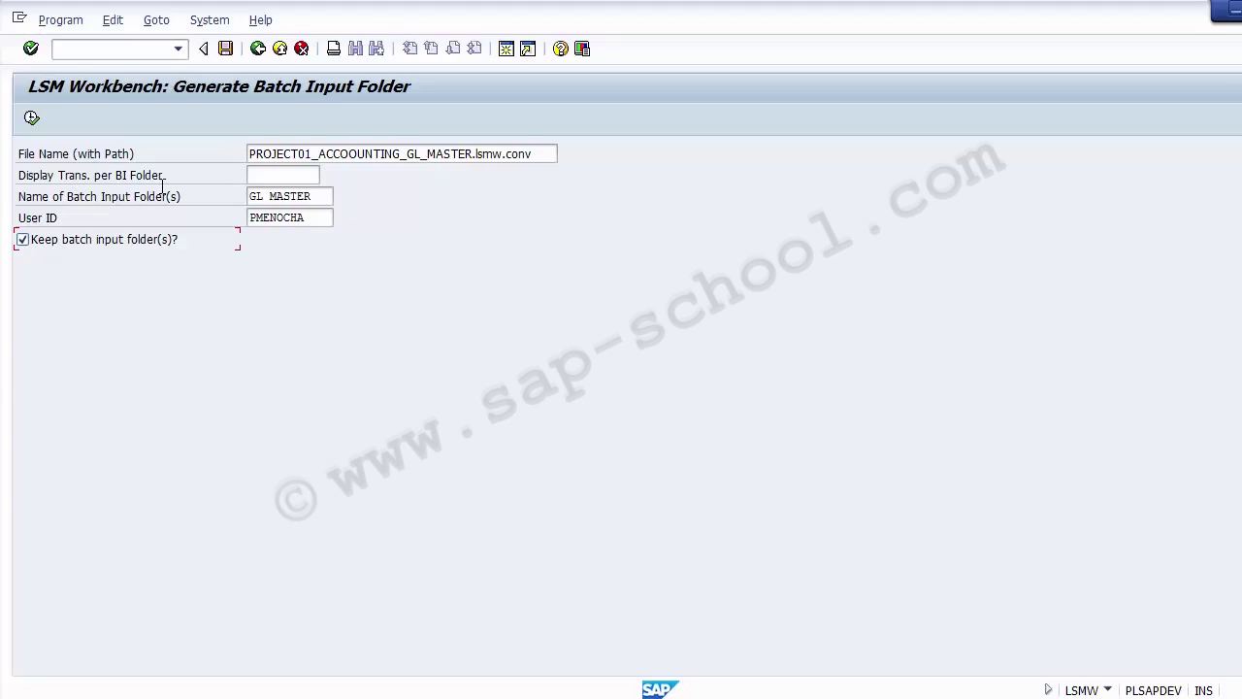
click(31, 118)
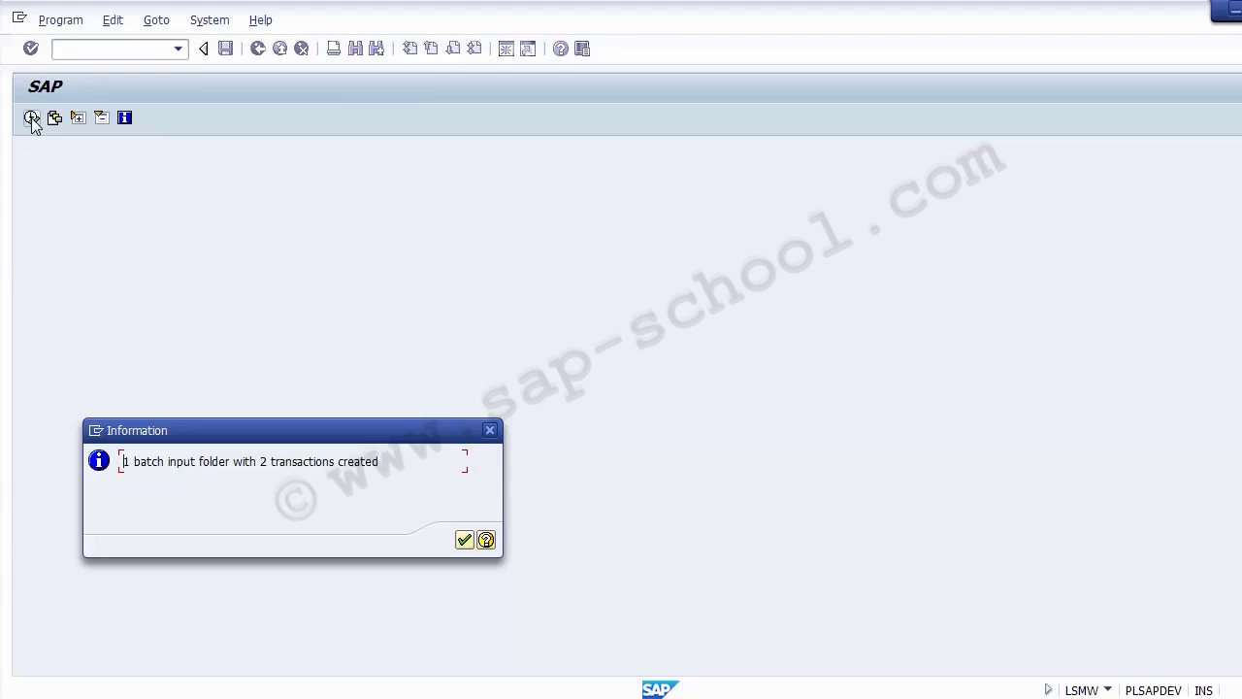
click(463, 540)
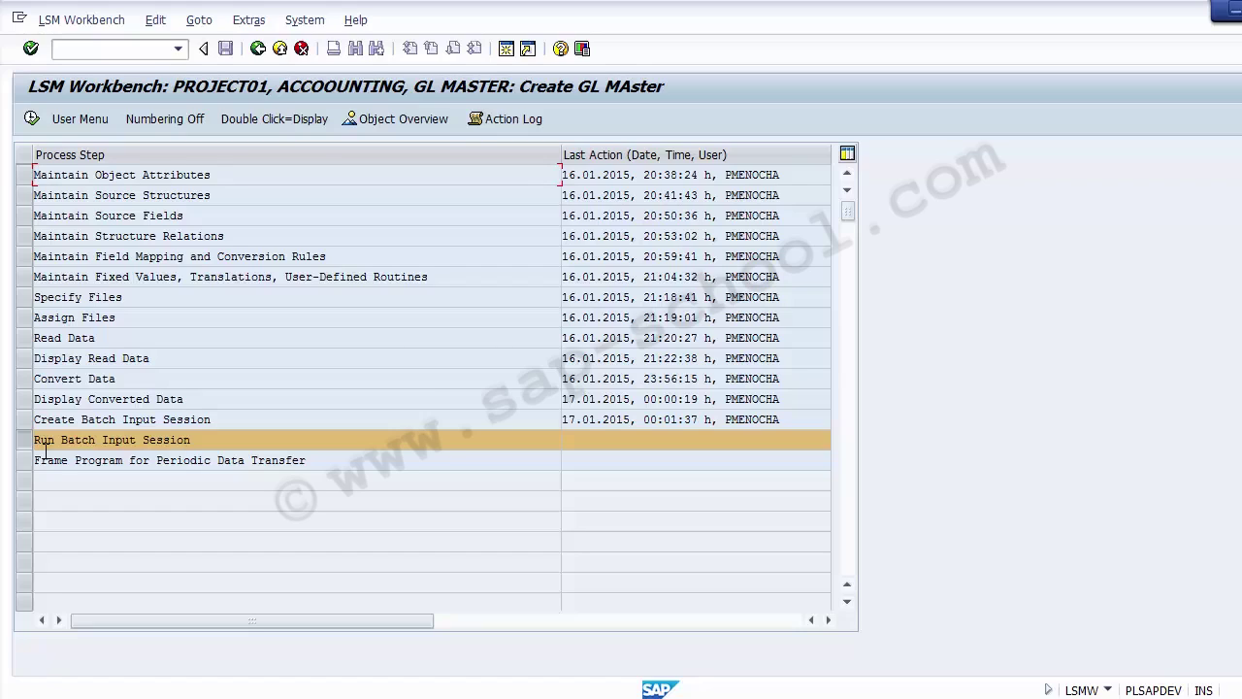
Step: Execute the Run Batch Input Session process step and review the GL MASTER session's entry in the session overview
click(60, 442)
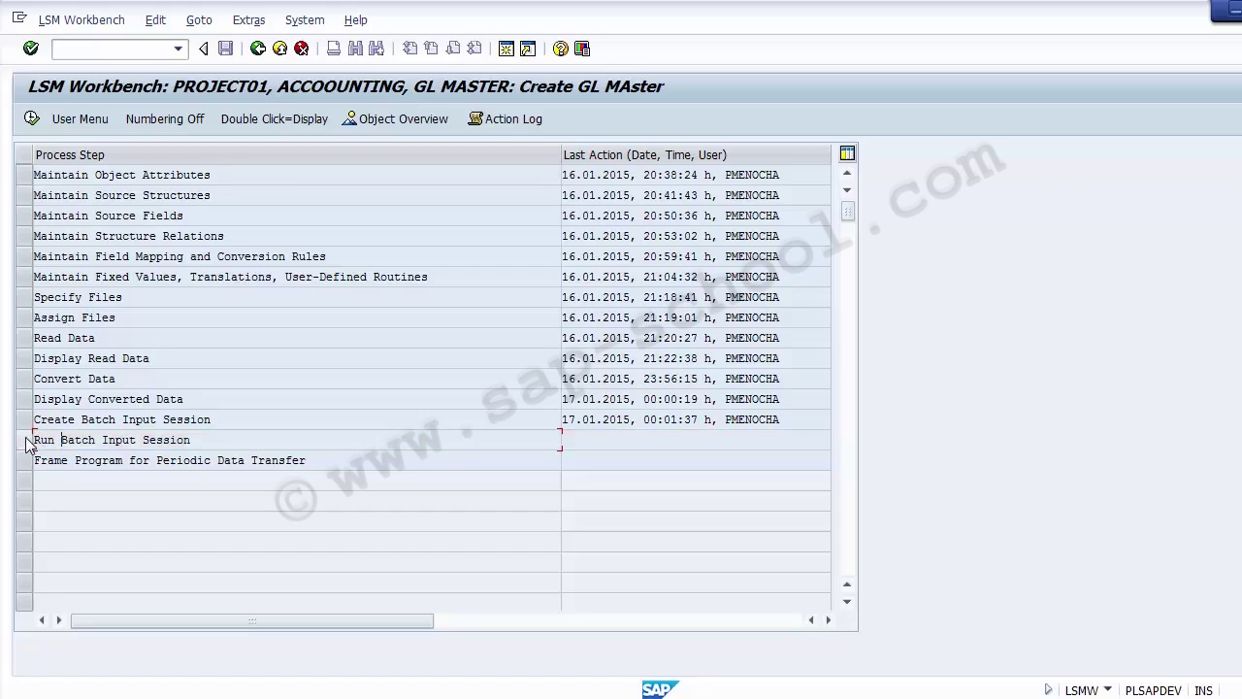
click(28, 442)
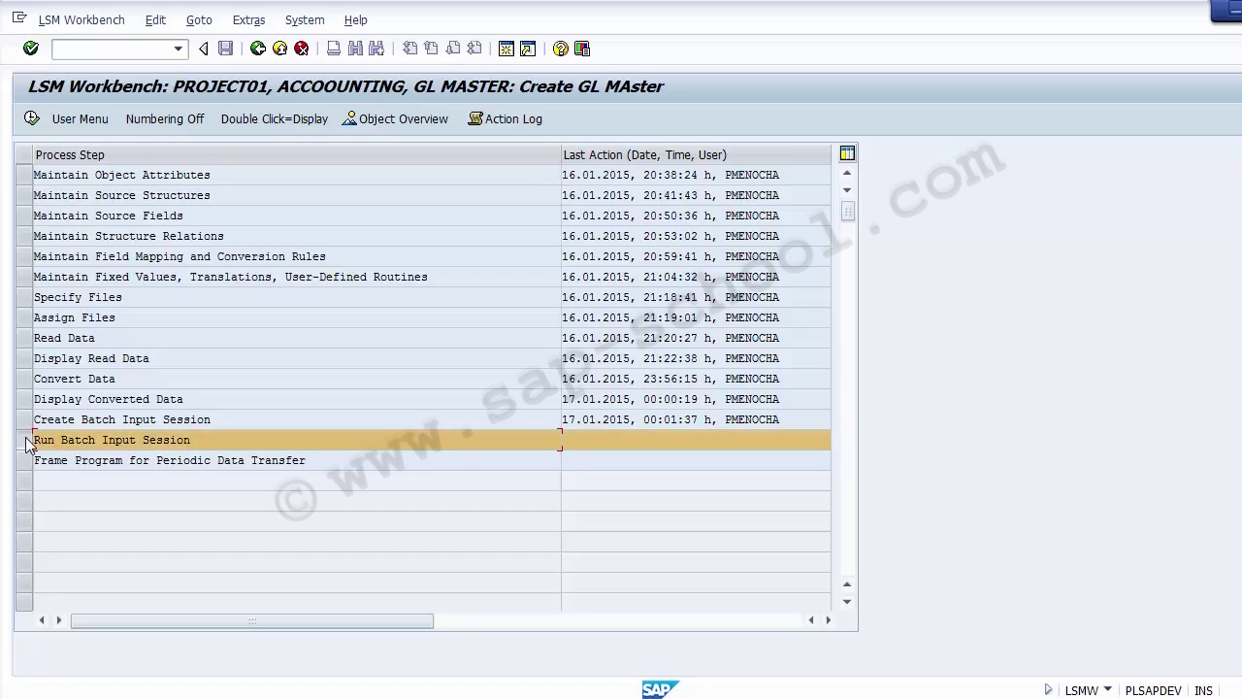
click(32, 119)
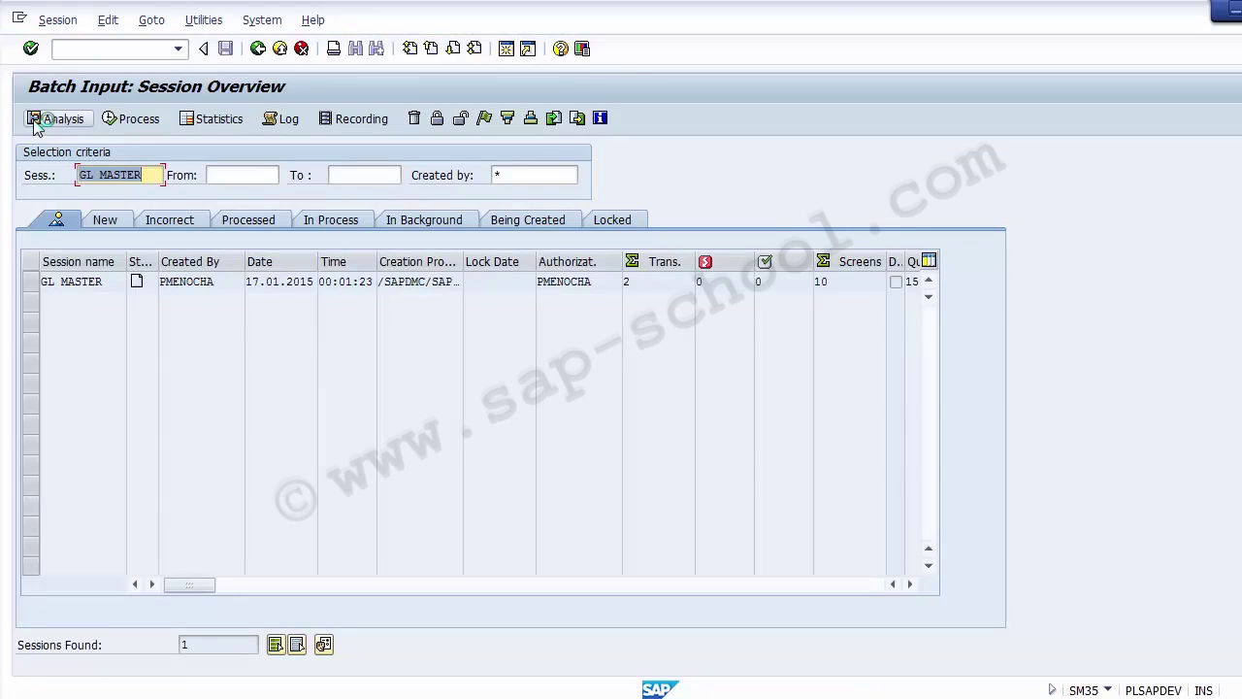
drag(113, 284, 30, 280)
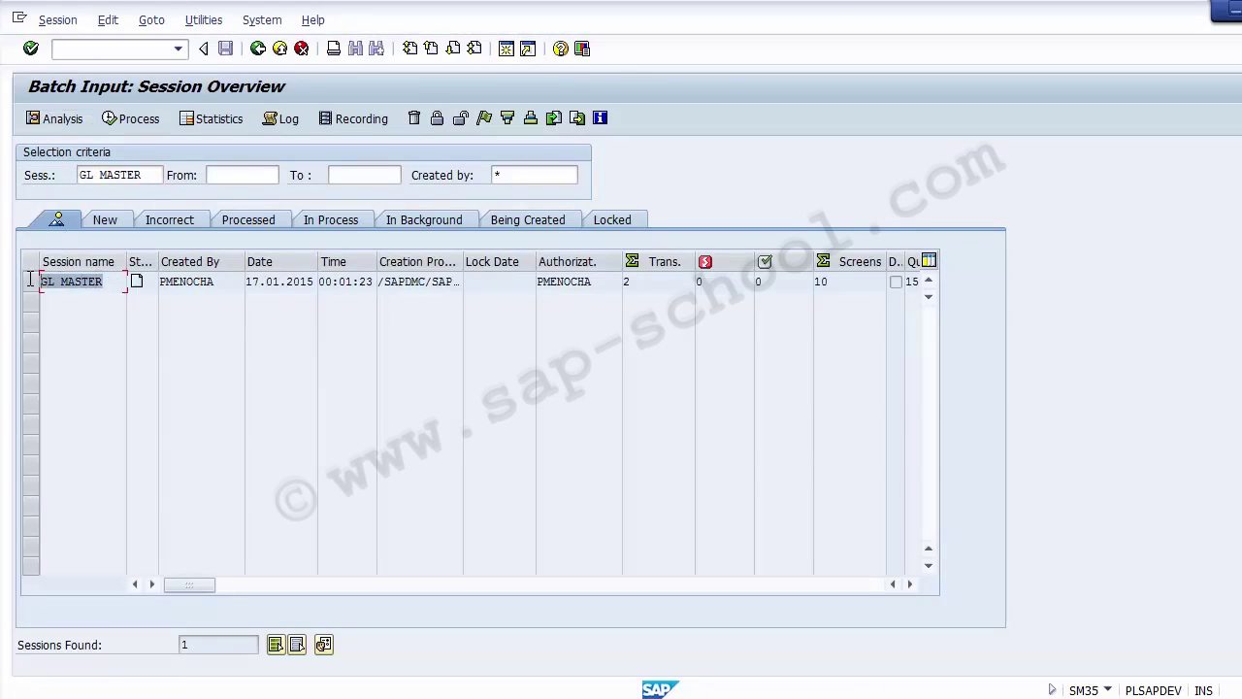
drag(248, 284, 525, 284)
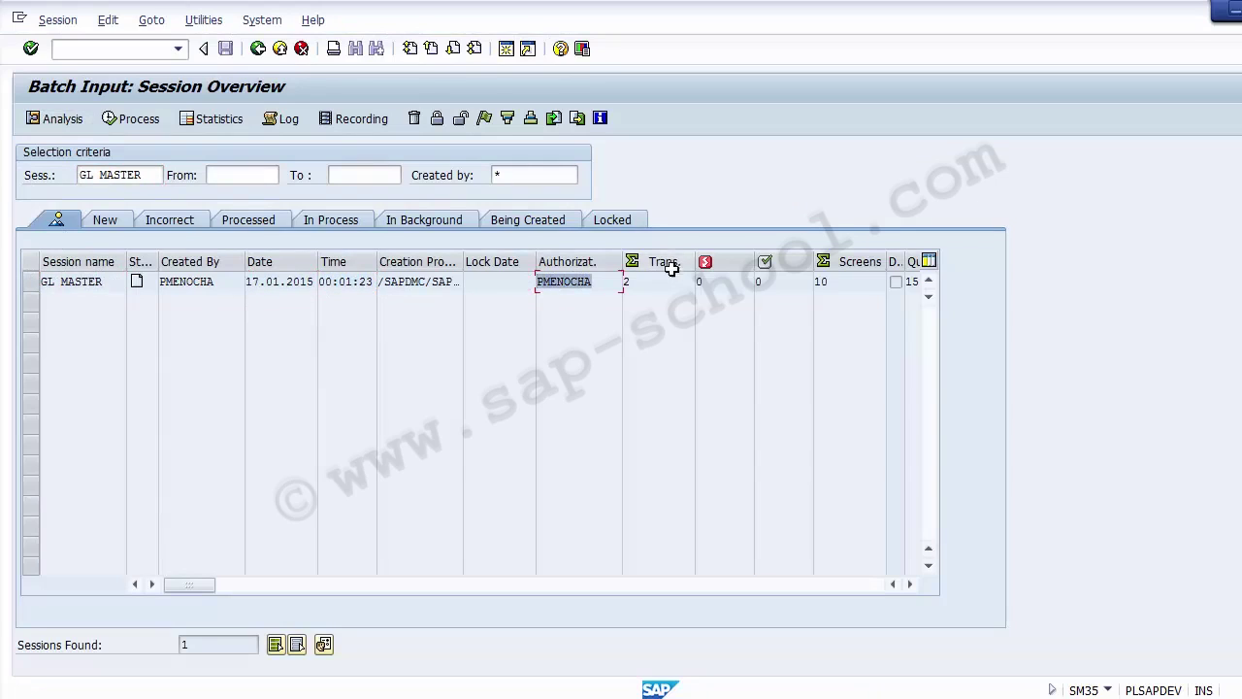
Step: Process the GL MASTER batch input session in Display errors only mode with Dynpro standard size enabled
drag(645, 282, 621, 284)
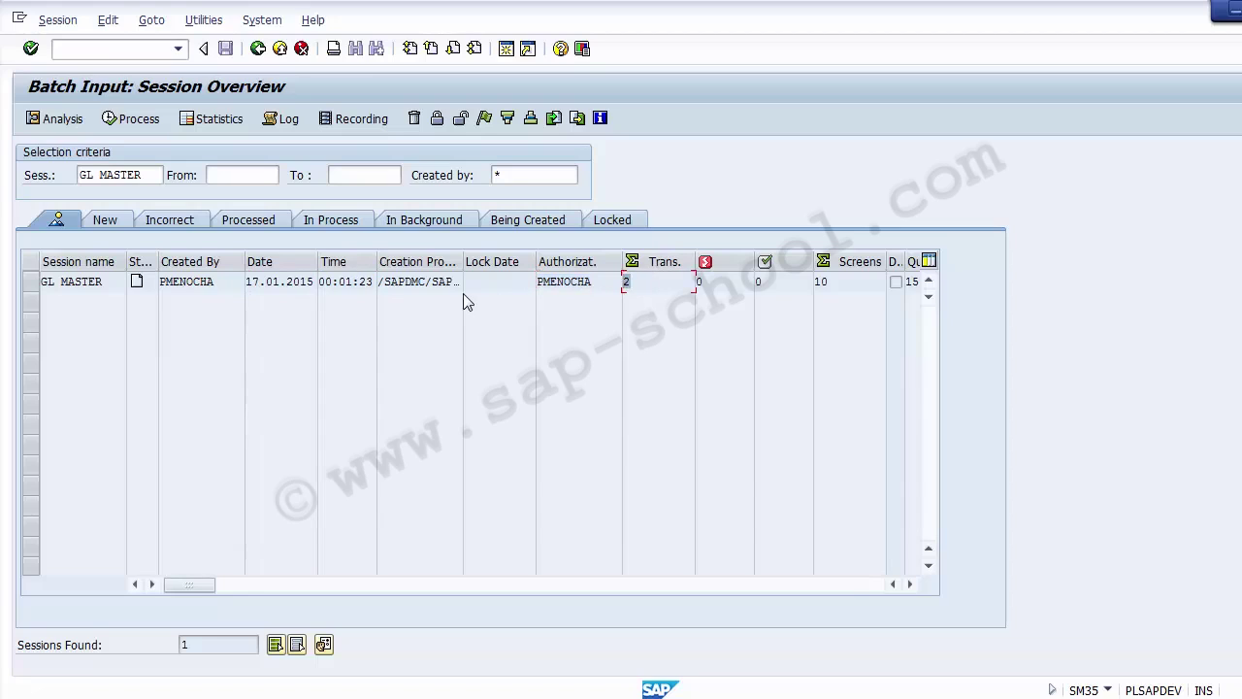
click(31, 281)
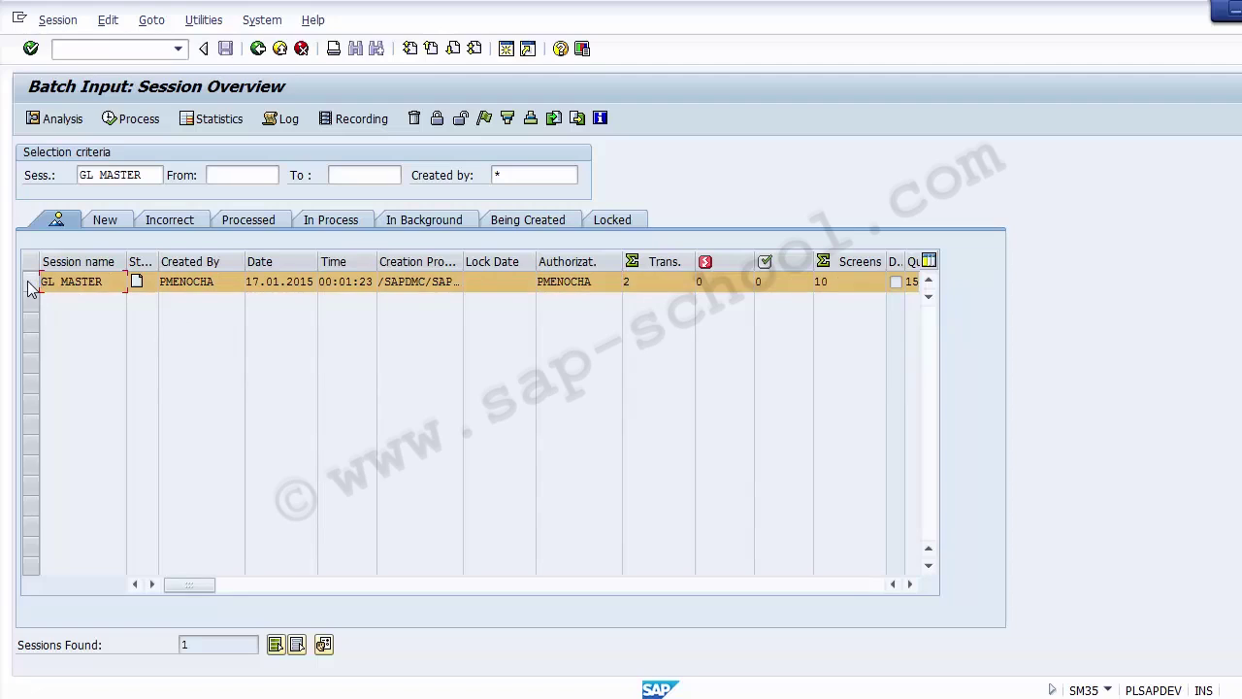
click(29, 284)
click(30, 283)
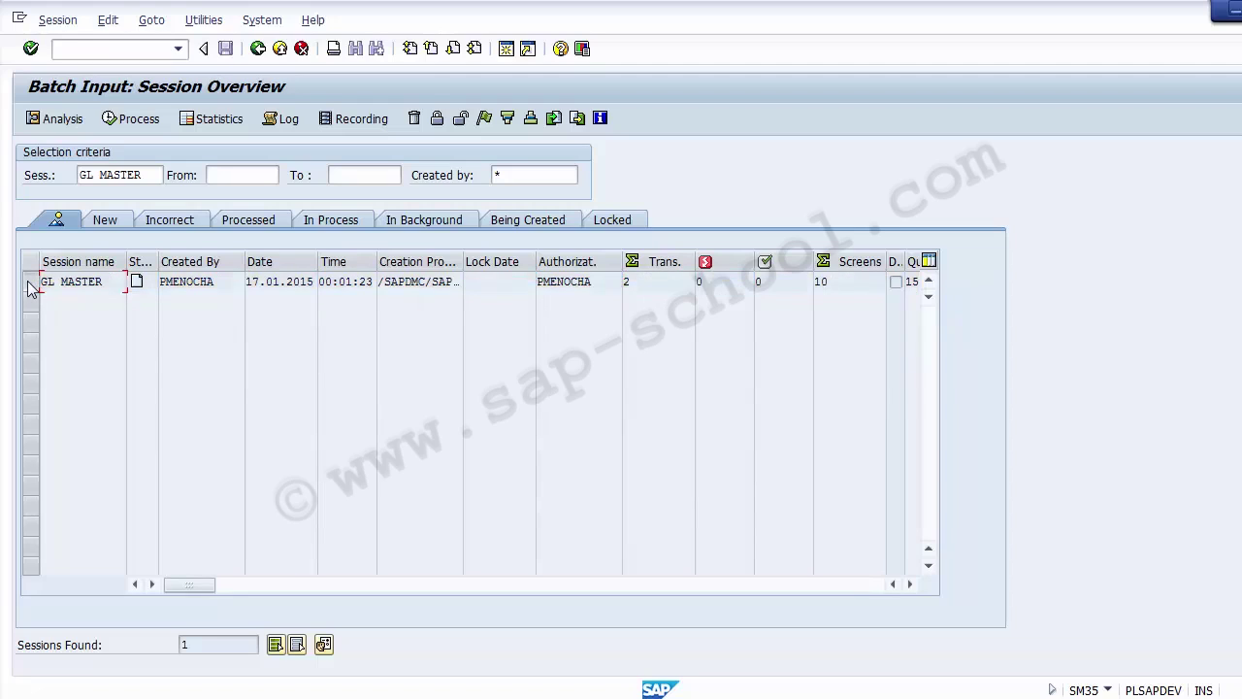
click(119, 124)
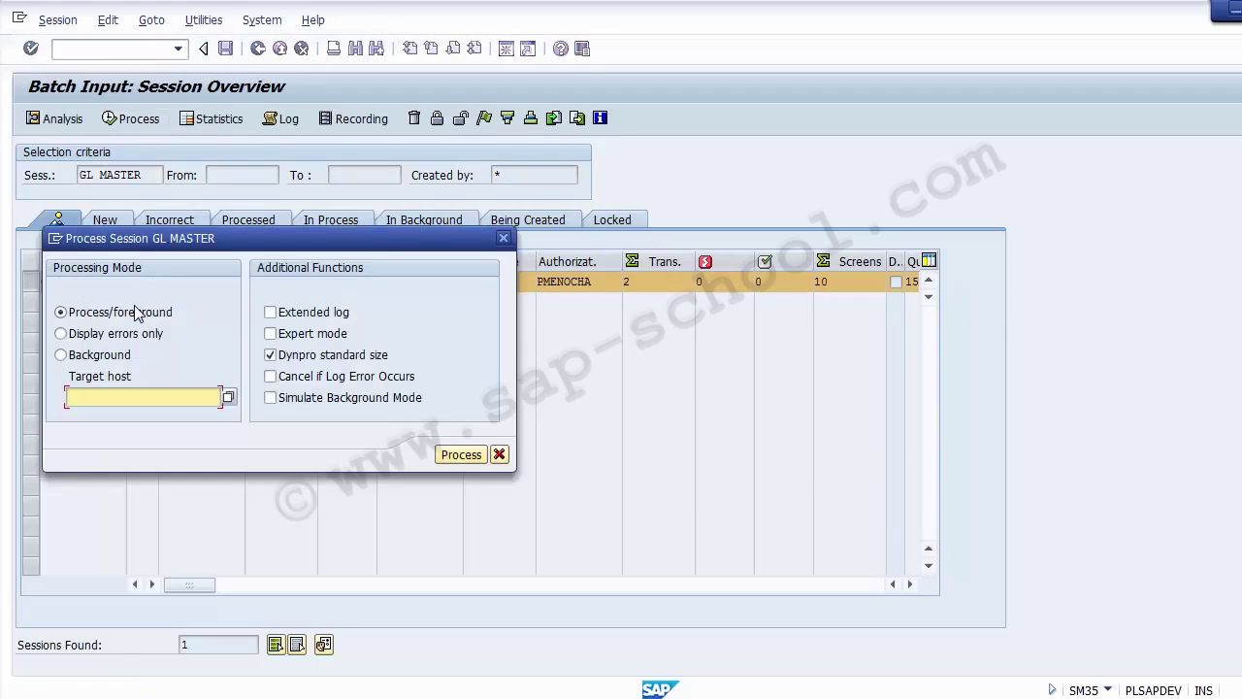
click(136, 311)
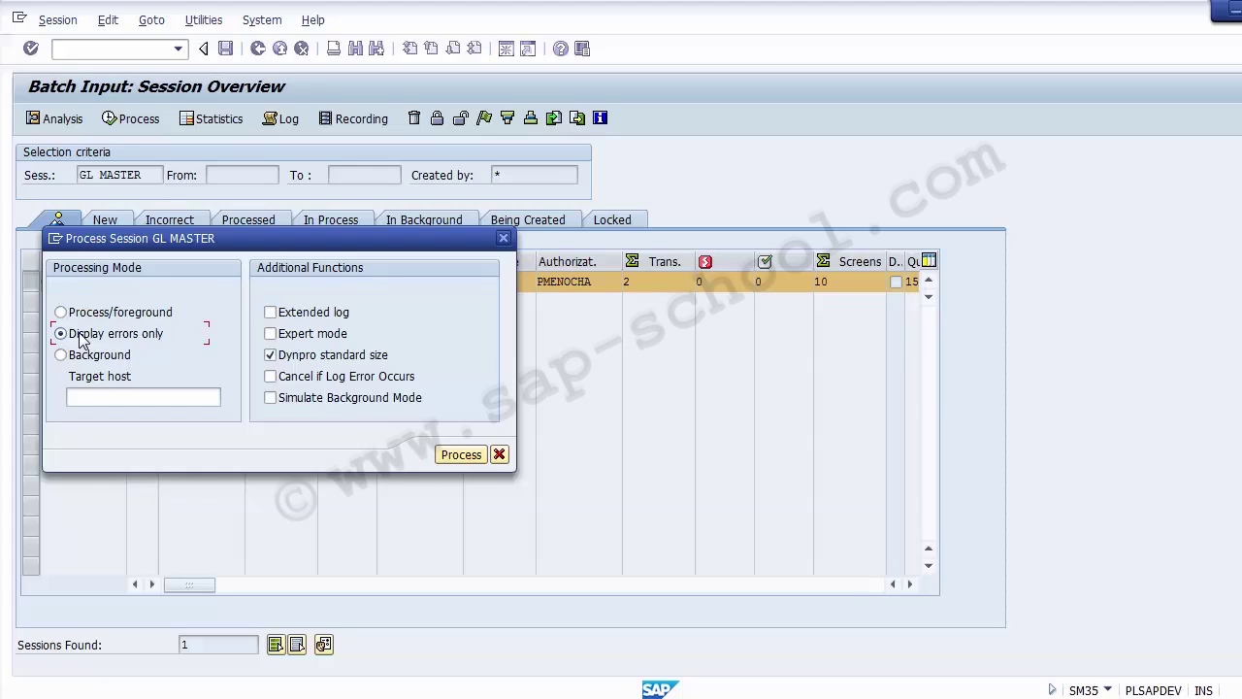
click(461, 456)
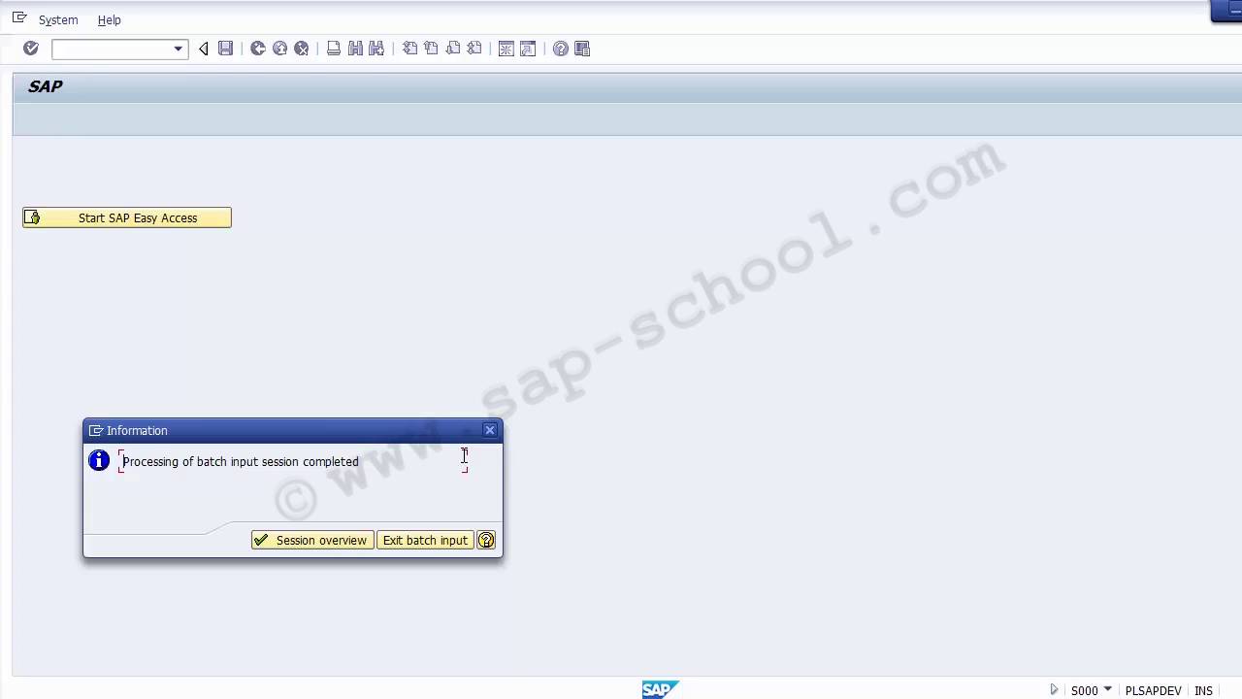
Step: Return to the session overview and check the GL MASTER session's total, processed and incorrect transaction counts
click(314, 542)
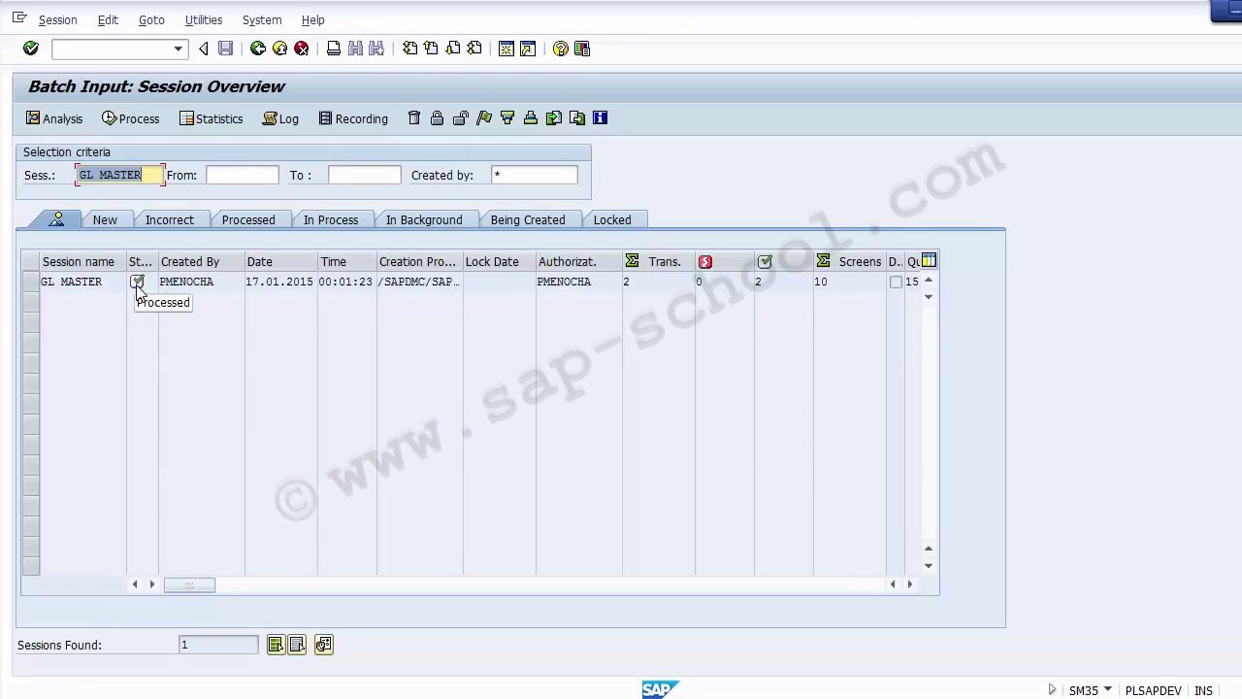
click(633, 282)
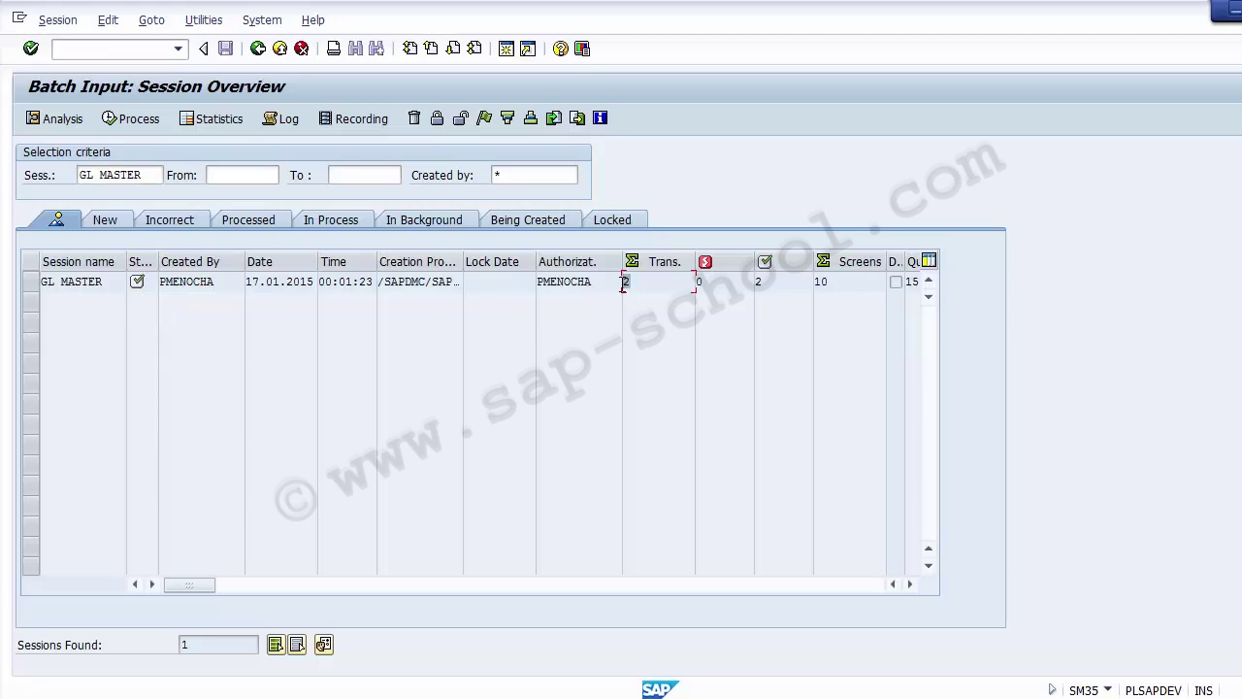
click(758, 282)
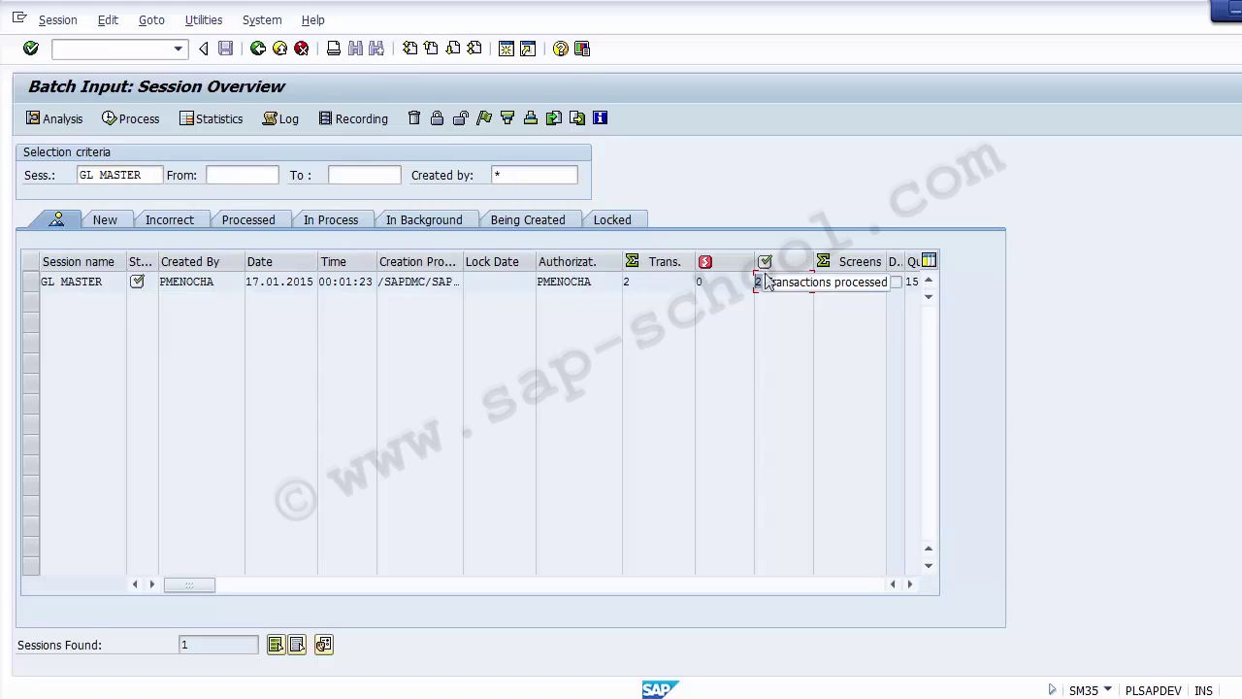
click(728, 282)
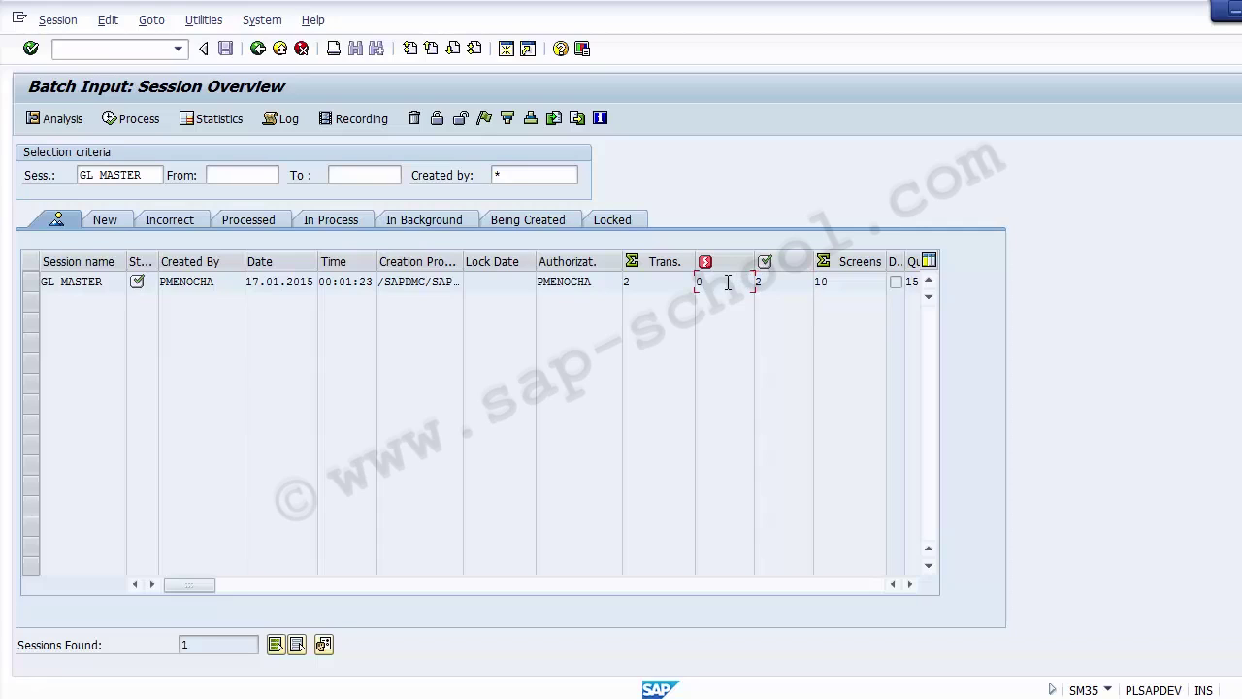